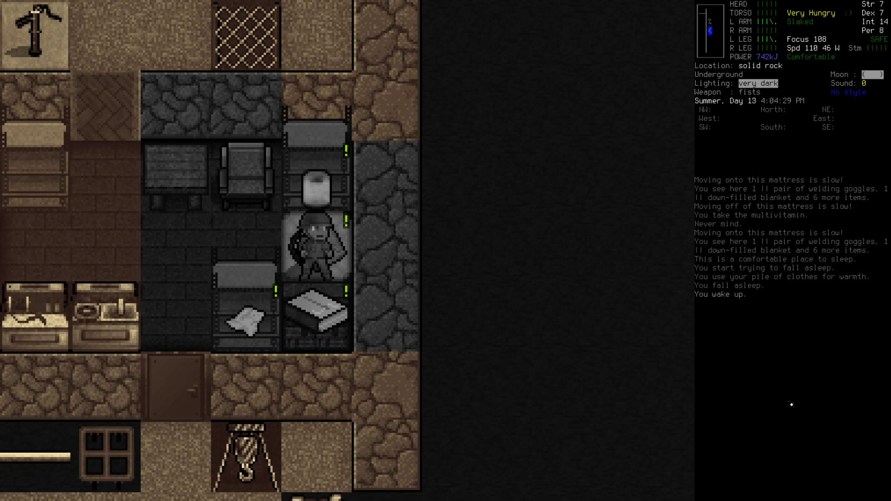
- Get off the mattress and open the nightlight's cover to light the room
{"action": "key", "text": "Left"}
{"action": "key", "text": "a"}
{"action": "key", "text": "Down"}
{"action": "key", "text": "Down"}
{"action": "key", "text": "Up"}
{"action": "key", "text": "Return"}
- Start crafting a batch of five cooked oatmeal from the FOOD recipes
{"action": "key", "text": "&"}
{"action": "key", "text": "Tab"}
{"action": "key", "text": "Tab"}
{"action": "key", "text": "Tab"}
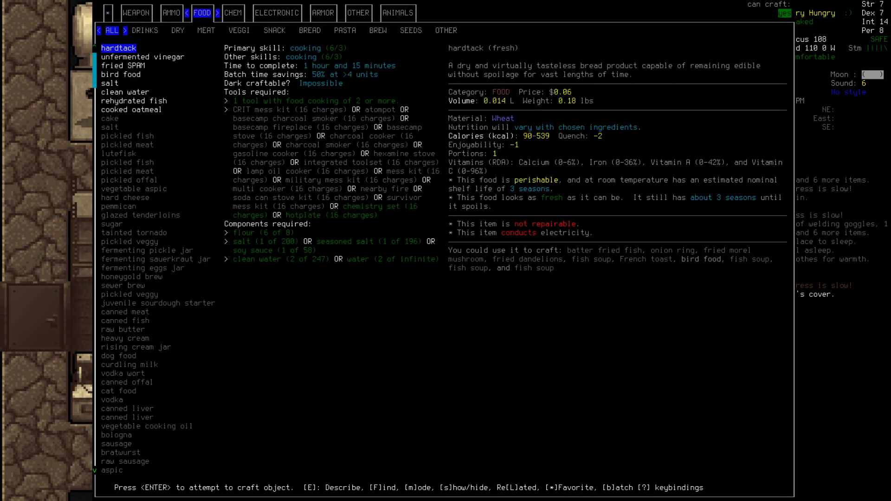
{"action": "key", "text": "Down"}
{"action": "key", "text": "Down"}
{"action": "key", "text": "Down"}
{"action": "key", "text": "Down"}
{"action": "key", "text": "Down"}
{"action": "key", "text": "Down"}
{"action": "key", "text": "b"}
{"action": "key", "text": "Down"}
{"action": "key", "text": "Down"}
{"action": "key", "text": "Down"}
{"action": "key", "text": "Down"}
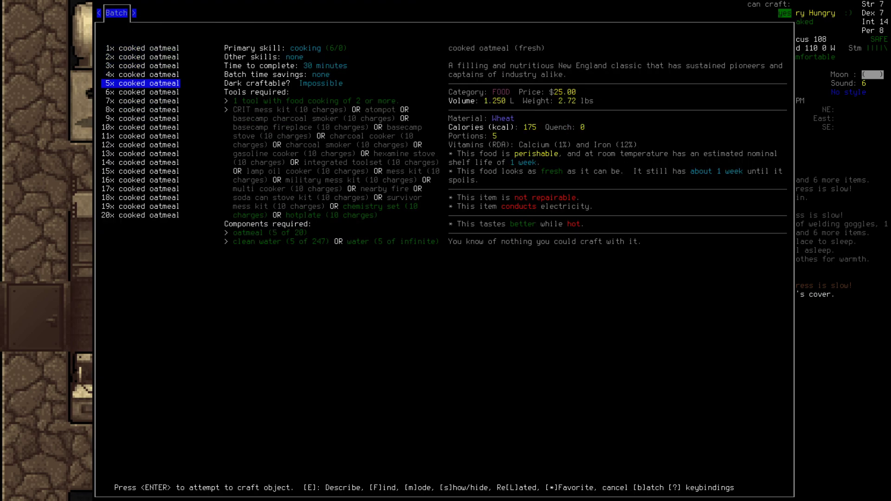
{"action": "key", "text": "Return"}
{"action": "key", "text": "Return"}
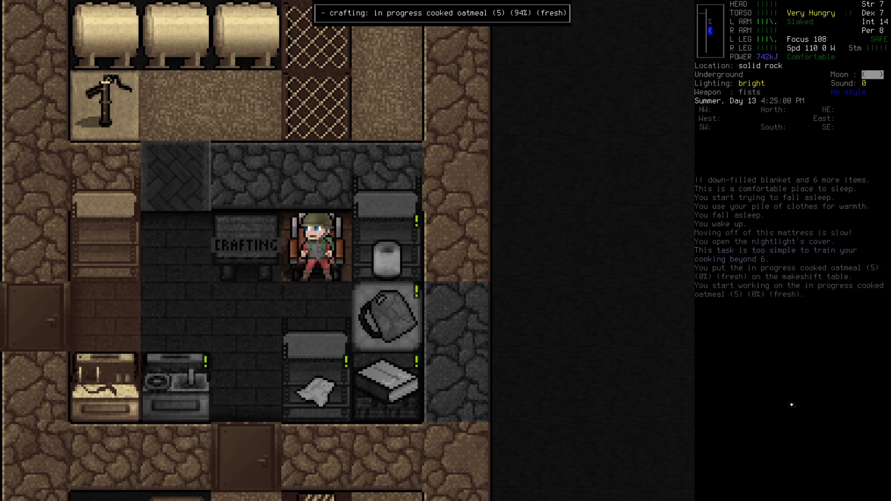
- Eat the cooked oatmeal until full
{"action": "key", "text": "E"}
{"action": "key", "text": "Return"}
{"action": "key", "text": "Return"}
{"action": "key", "text": "Return"}
{"action": "key", "text": "Return"}
{"action": "key", "text": "Return"}
{"action": "key", "text": "Escape"}
- Add steel rail to the auto-pickup rules from the inventory
{"action": "key", "text": "i"}
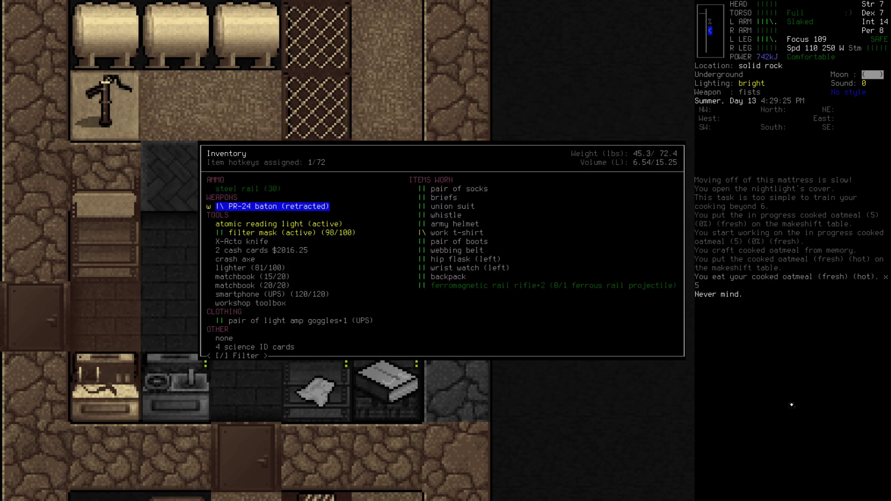
{"action": "key", "text": "Up"}
{"action": "key", "text": "Return"}
{"action": "key", "text": "plus"}
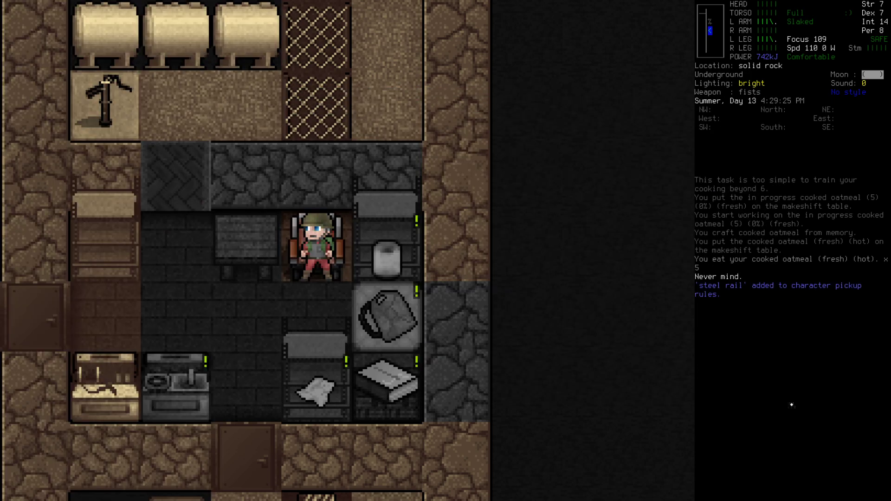
- Step off the armchair and wield the ferromagnetic rail rifle
{"action": "key", "text": "Down"}
{"action": "key", "text": "w"}
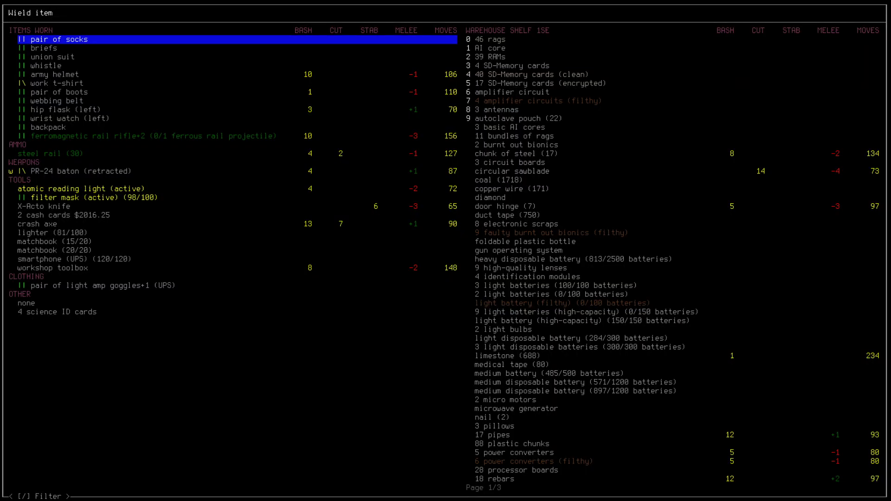
{"action": "key", "text": "Right"}
{"action": "key", "text": "Escape"}
{"action": "key", "text": "w"}
{"action": "key", "text": "Right"}
{"action": "key", "text": "Down"}
{"action": "key", "text": "Page_Down"}
{"action": "key", "text": "Page_Down"}
{"action": "key", "text": "Page_Down"}
{"action": "key", "text": "Left"}
{"action": "key", "text": "Down"}
{"action": "key", "text": "Down"}
{"action": "key", "text": "Down"}
{"action": "key", "text": "Down"}
{"action": "key", "text": "Return"}
- Assign hotkey r to the rail rifle and select the nightlight to use
{"action": "key", "text": "i"}
{"action": "key", "text": "Right"}
{"action": "key", "text": "Return"}
{"action": "key", "text": "="}
{"action": "key", "text": "r"}
{"action": "key", "text": "Escape"}
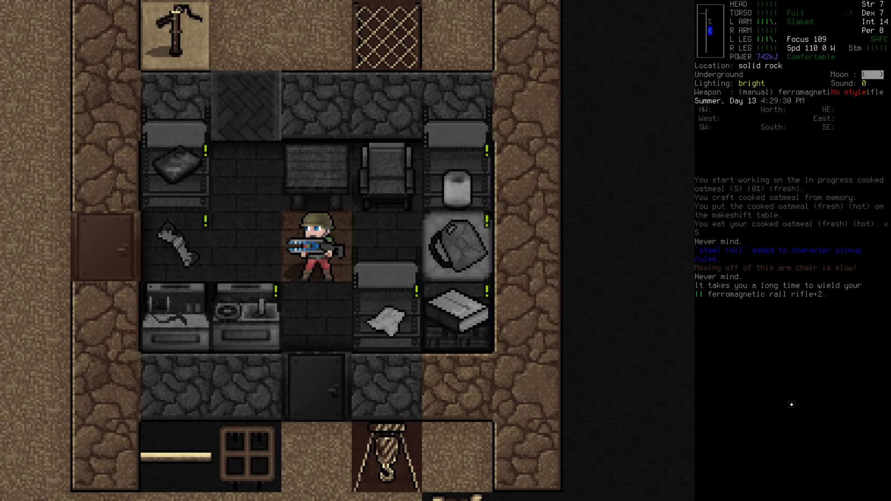
{"action": "key", "text": "a"}
{"action": "key", "text": "Down"}
{"action": "key", "text": "Down"}
{"action": "key", "text": "Down"}
{"action": "key", "text": "Down"}
- Close the nightlight's cover and reload the rail rifle
{"action": "key", "text": "Return"}
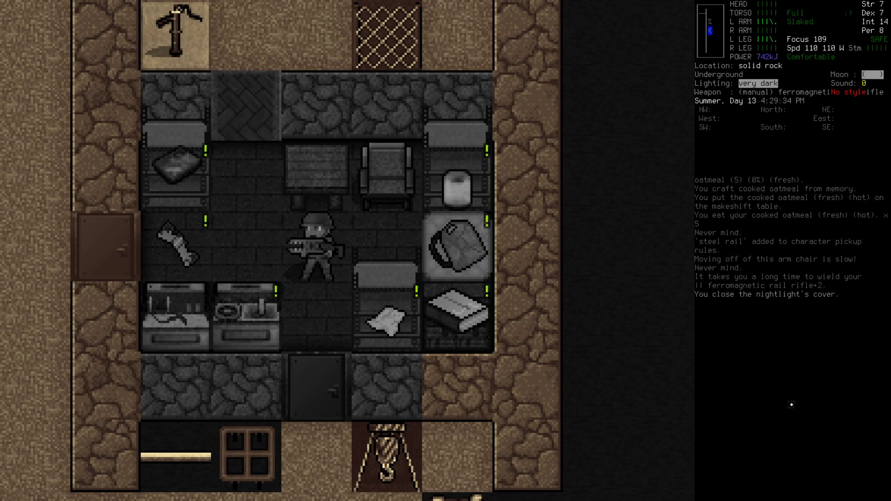
{"action": "key", "text": "a"}
{"action": "key", "text": "Escape"}
{"action": "key", "text": "r"}
{"action": "key", "text": "Return"}
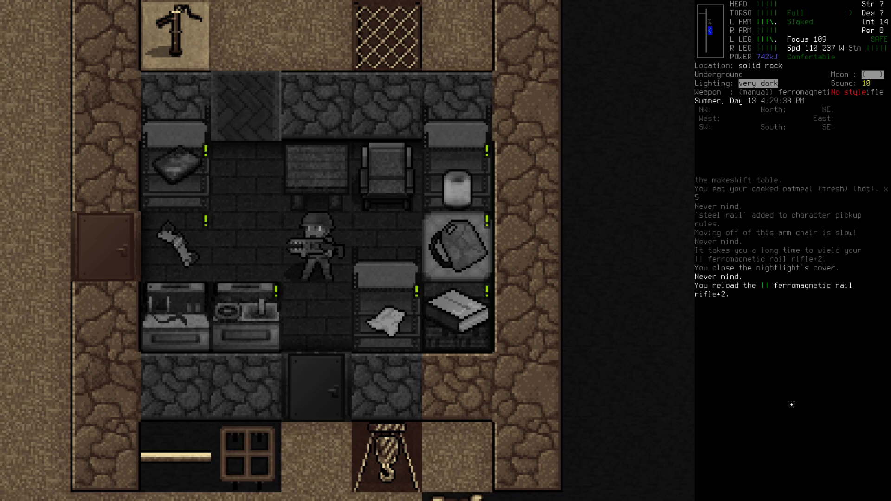
- Walk west through the door onto the subway tracks
{"action": "key", "text": "h"}
{"action": "key", "text": "h"}
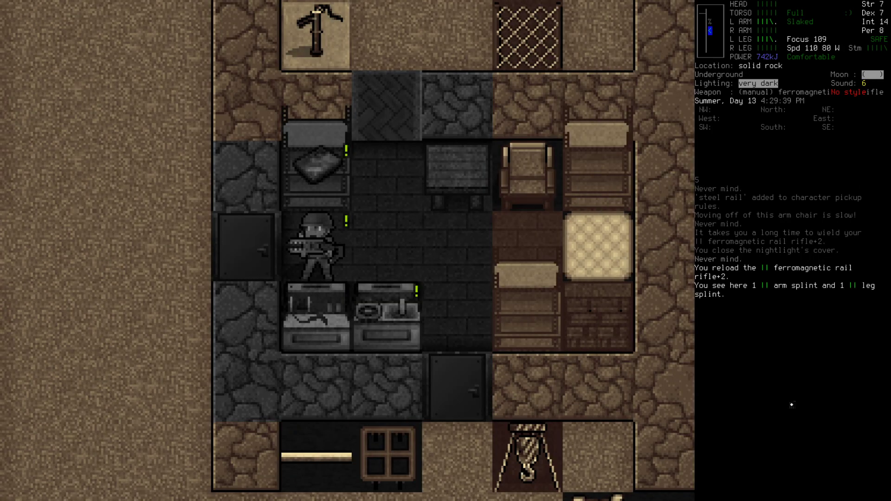
{"action": "key", "text": "h"}
{"action": "key", "text": "h"}
{"action": "key", "text": "h"}
{"action": "key", "text": "h"}
{"action": "key", "text": "h"}
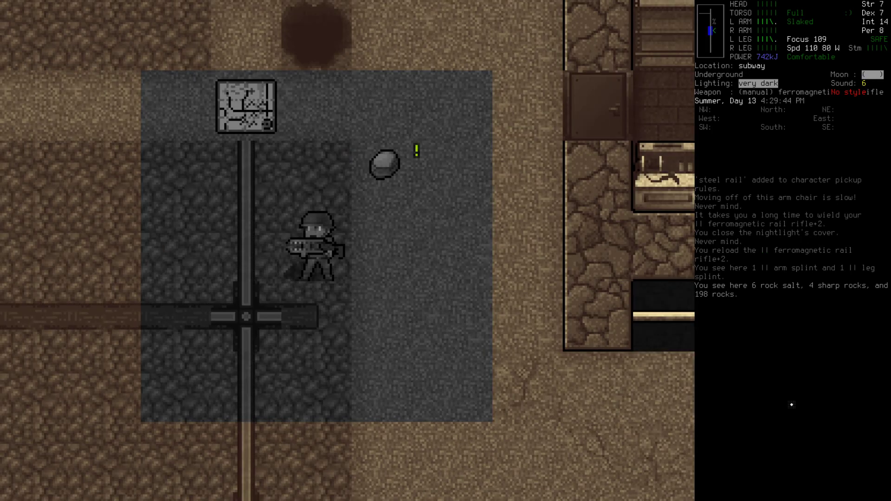
{"action": "key", "text": "h"}
{"action": "key", "text": "z"}
{"action": "key", "text": "z"}
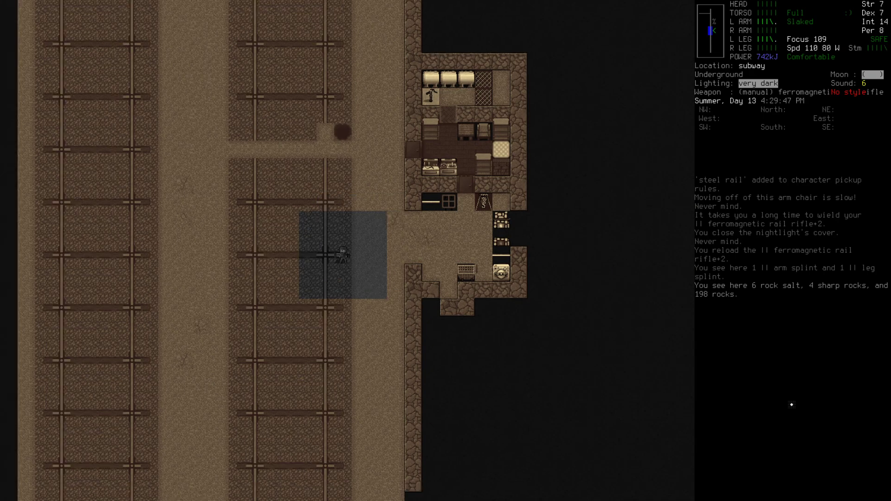
- Put on the light amp goggles
{"action": "key", "text": "W"}
{"action": "key", "text": "Down"}
{"action": "key", "text": "Up"}
{"action": "key", "text": "Up"}
{"action": "key", "text": "Return"}
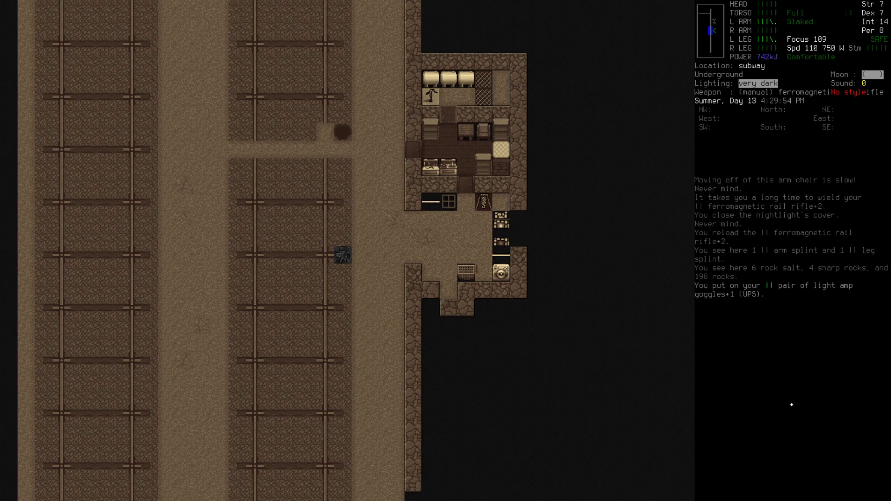
- Walk southwest, then compare Cornwall's surface and subway levels on the overmap
{"action": "key", "text": "KP_1"}
{"action": "key", "text": "KP_1"}
{"action": "key", "text": "KP_1"}
{"action": "key", "text": "KP_1"}
{"action": "key", "text": "m"}
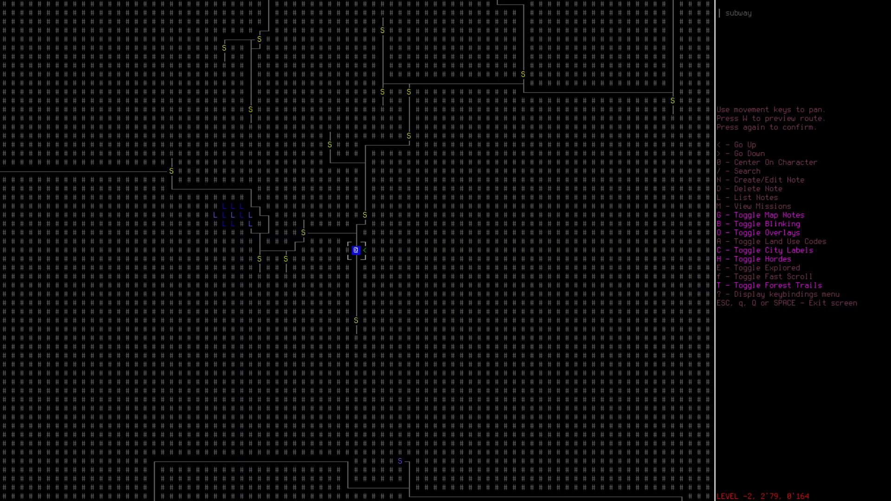
{"action": "key", "text": "KP_8"}
{"action": "key", "text": "KP_8"}
{"action": "key", "text": "KP_8"}
{"action": "key", "text": "KP_8"}
{"action": "key", "text": "KP_8"}
{"action": "key", "text": "KP_8"}
{"action": "key", "text": "KP_8"}
{"action": "key", "text": "KP_8"}
{"action": "key", "text": "KP_8"}
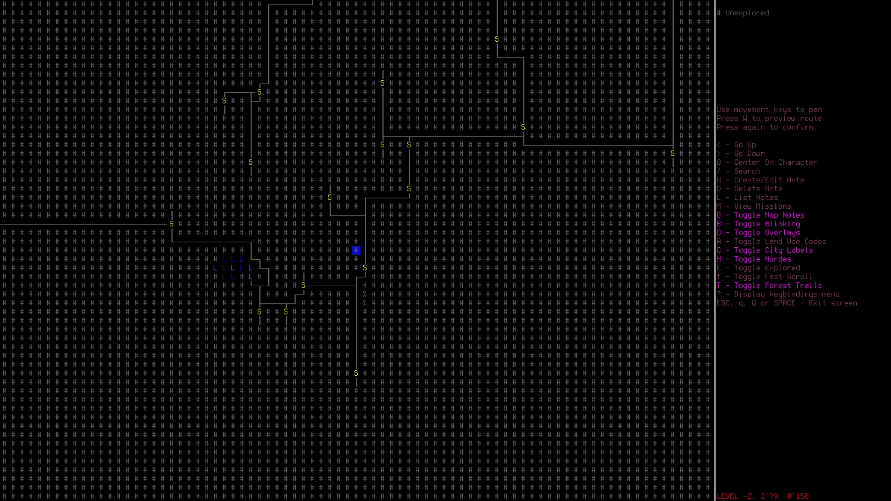
{"action": "key", "text": "Escape"}
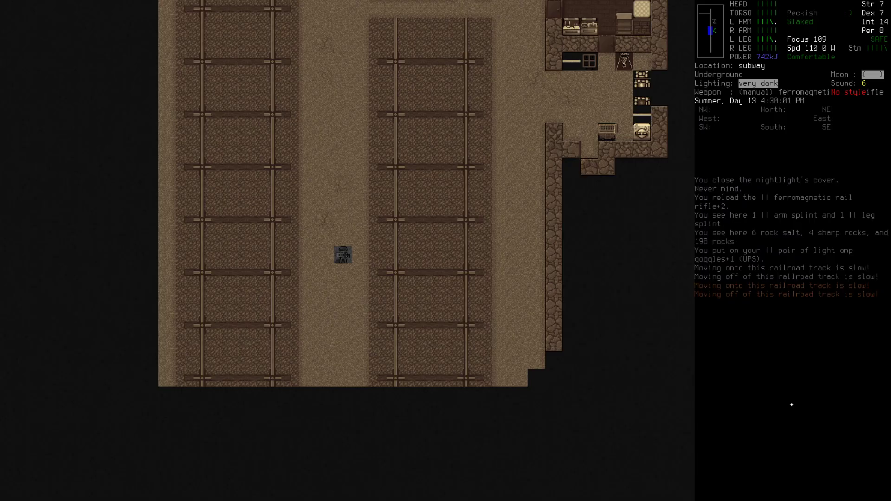
{"action": "key", "text": "m"}
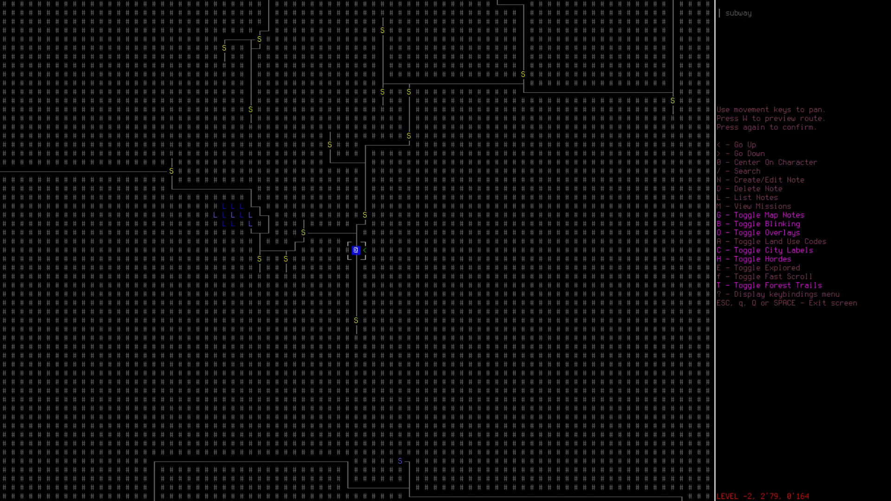
{"action": "key", "text": "less"}
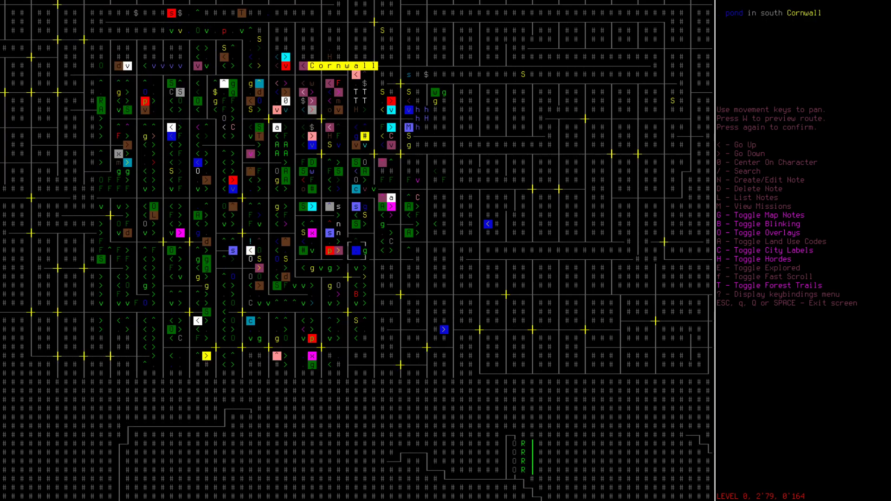
{"action": "key", "text": "greater"}
{"action": "key", "text": "greater"}
{"action": "key", "text": "y"}
{"action": "key", "text": "y"}
{"action": "key", "text": "y"}
{"action": "key", "text": "k"}
{"action": "key", "text": "k"}
{"action": "key", "text": "k"}
{"action": "key", "text": "k"}
{"action": "key", "text": "k"}
{"action": "key", "text": "k"}
{"action": "key", "text": "Escape"}
- Survey the surface map around Cornwall
{"action": "key", "text": "m"}
{"action": "key", "text": "less"}
{"action": "key", "text": "j"}
{"action": "key", "text": "j"}
{"action": "key", "text": "j"}
{"action": "key", "text": "j"}
{"action": "key", "text": "j"}
{"action": "key", "text": "j"}
{"action": "key", "text": "less"}
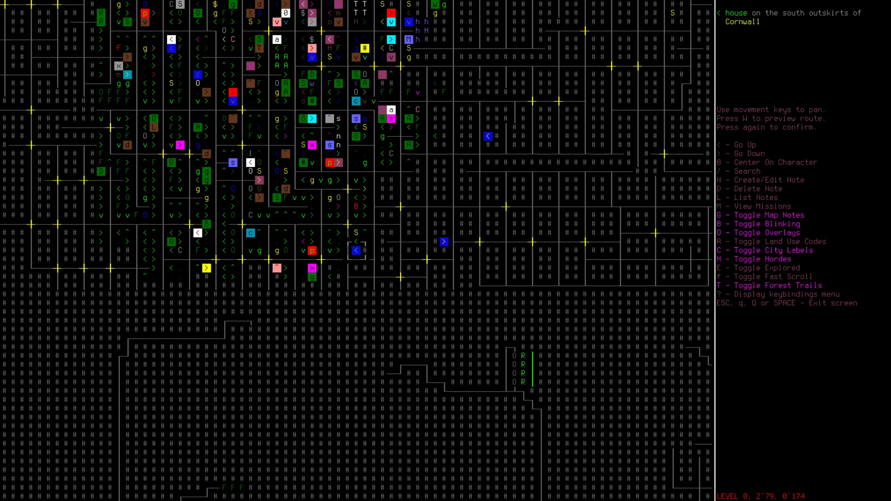
{"action": "key", "text": "k"}
{"action": "key", "text": "k"}
{"action": "key", "text": "k"}
{"action": "key", "text": "k"}
{"action": "key", "text": "k"}
{"action": "key", "text": "h"}
{"action": "key", "text": "h"}
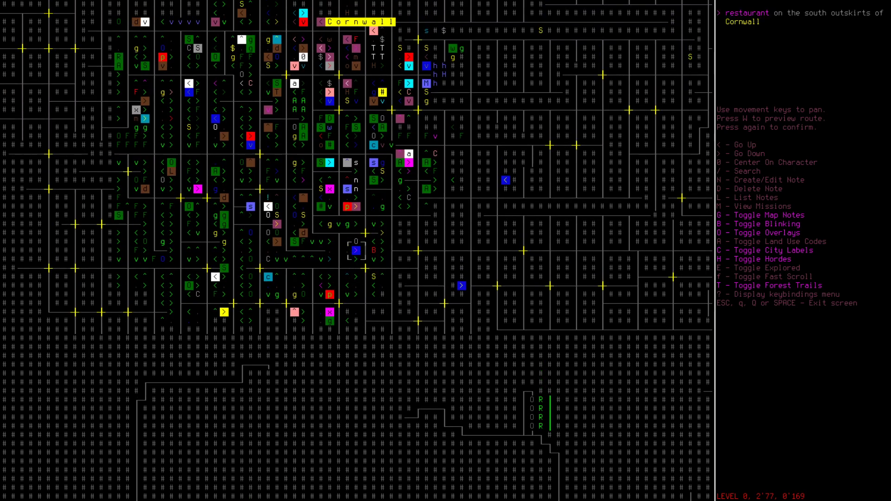
{"action": "key", "text": "k"}
- Locate the subway station by the south outskirts road and view the whole city
{"action": "key", "text": "j"}
{"action": "key", "text": "j"}
{"action": "key", "text": "j"}
{"action": "key", "text": "h"}
{"action": "key", "text": "j"}
{"action": "key", "text": "l"}
{"action": "key", "text": "l"}
{"action": "key", "text": "l"}
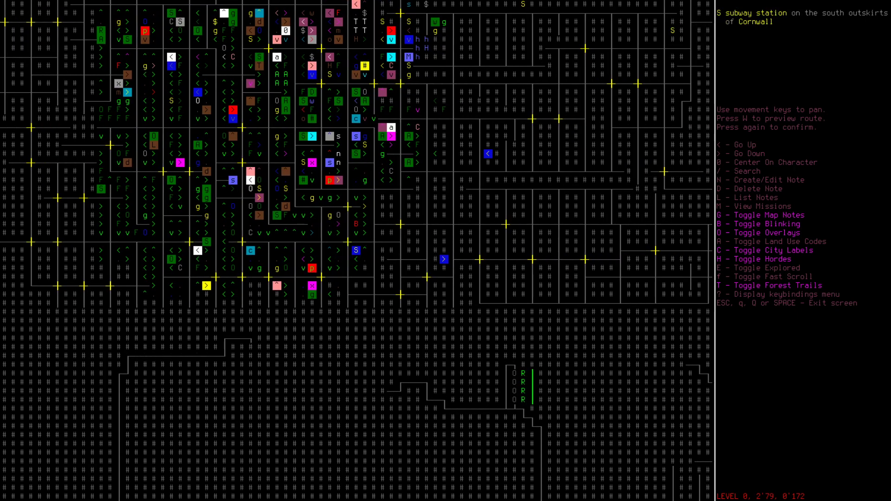
{"action": "key", "text": "k"}
{"action": "key", "text": "k"}
{"action": "key", "text": "Escape"}
- Walk north, then mark a far-northeast subway point and auto-travel there
{"action": "key", "text": "k"}
{"action": "key", "text": "m"}
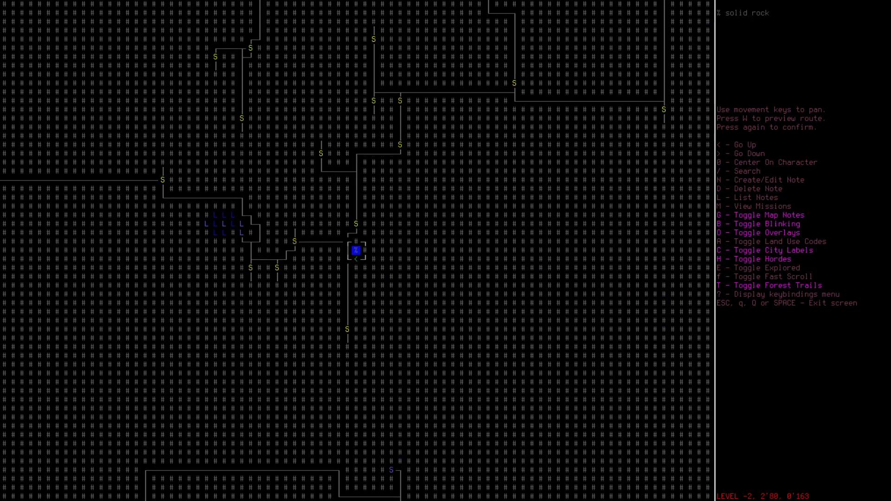
{"action": "key", "text": "u"}
{"action": "key", "text": "u"}
{"action": "key", "text": "u"}
{"action": "key", "text": "u"}
{"action": "key", "text": "u"}
{"action": "key", "text": "l"}
{"action": "key", "text": "l"}
{"action": "key", "text": "l"}
{"action": "key", "text": "k"}
{"action": "key", "text": "k"}
{"action": "key", "text": "k"}
{"action": "key", "text": "k"}
{"action": "key", "text": "k"}
{"action": "key", "text": "k"}
{"action": "key", "text": "W"}
{"action": "key", "text": "Y"}
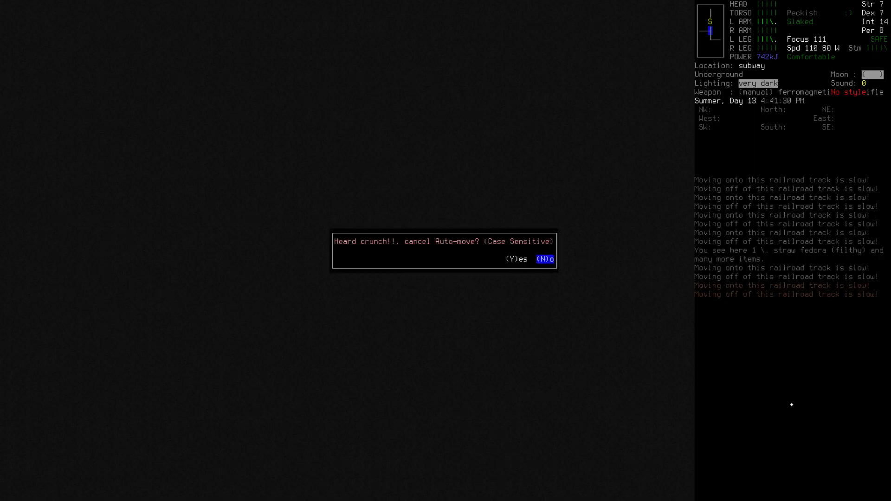
- Keep travelling past two crunch noises, then stop on spotting the rot-weiler
{"action": "key", "text": "N"}
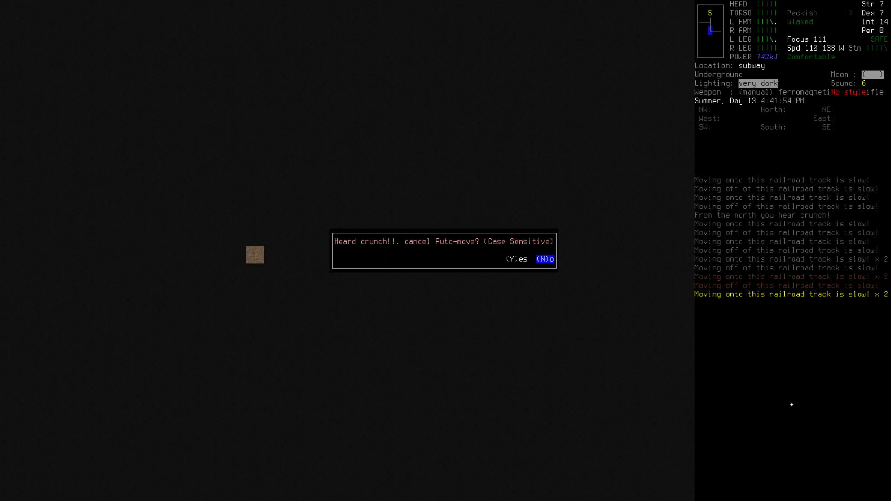
{"action": "key", "text": "N"}
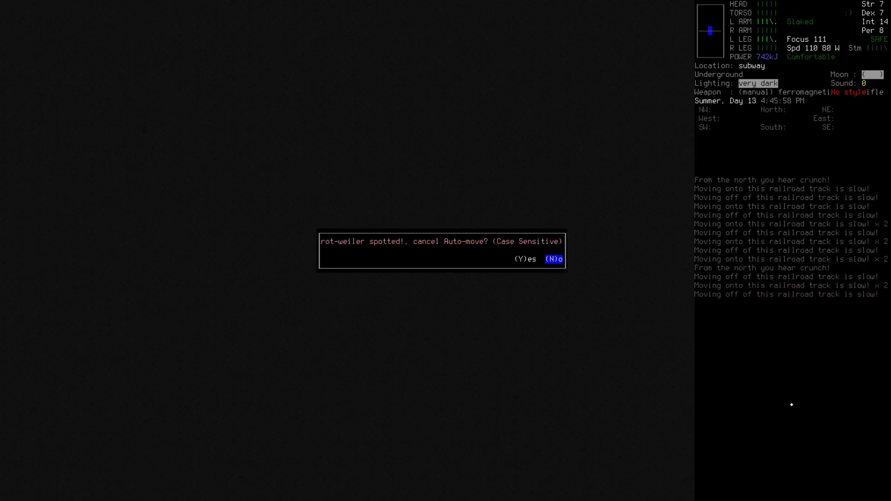
{"action": "key", "text": "Y"}
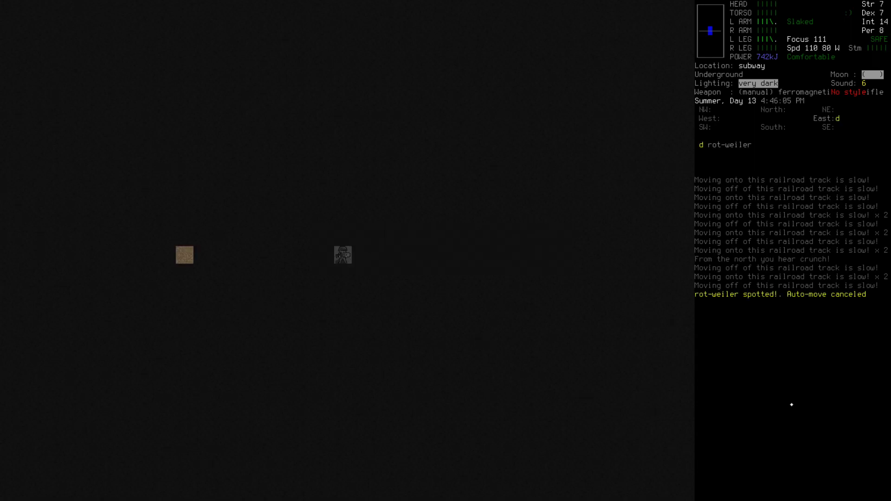
- Activate the light amp goggles and turn safe mode off
{"action": "key", "text": "a"}
{"action": "key", "text": "Right"}
{"action": "key", "text": "Down"}
{"action": "key", "text": "Return"}
{"action": "key", "text": "Right"}
{"action": "key", "text": "Right"}
{"action": "key", "text": "exclam"}
- Check the list of nearby monsters
{"action": "key", "text": "V"}
{"action": "key", "text": "Tab"}
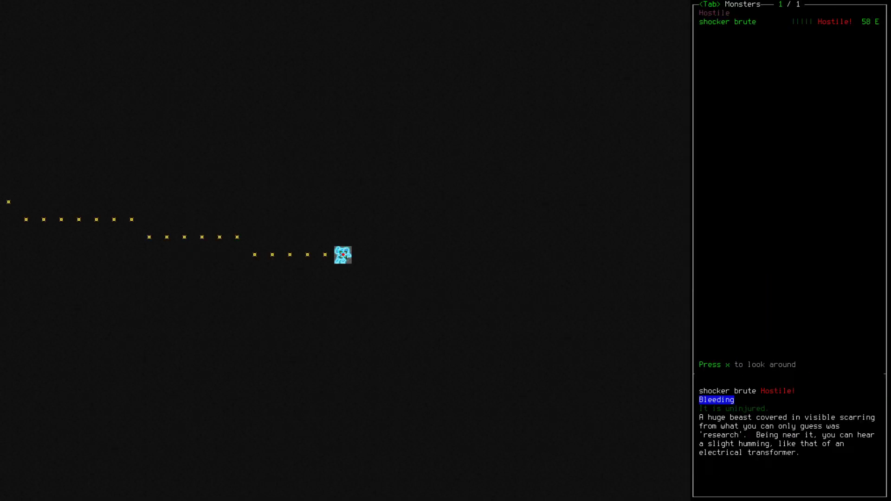
{"action": "key", "text": "Escape"}
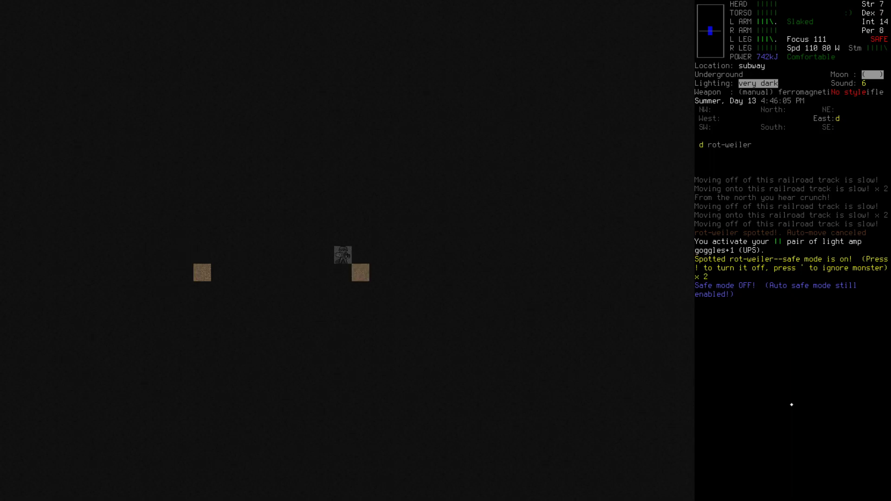
- Wait a moment, zoom out, and walk west along the tracks
{"action": "key", "text": "5"}
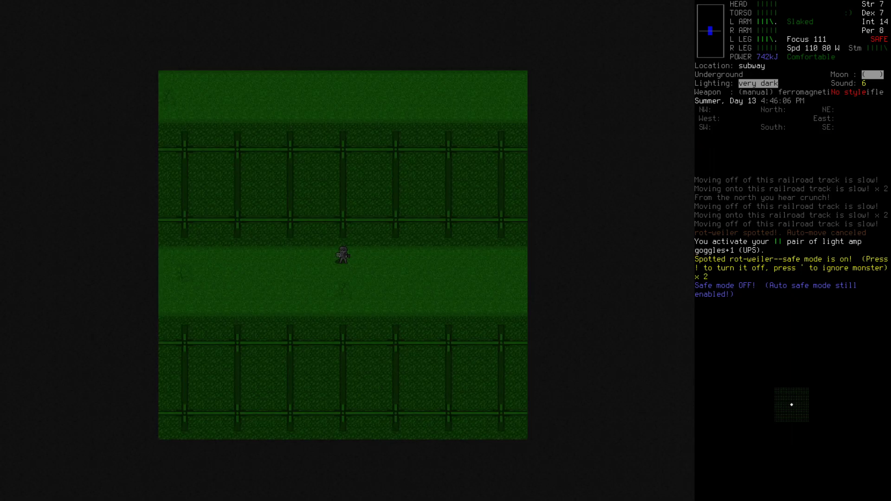
{"action": "key", "text": "Z"}
{"action": "key", "text": "Z"}
{"action": "key", "text": "h"}
{"action": "key", "text": "h"}
{"action": "key", "text": "h"}
{"action": "key", "text": "h"}
{"action": "key", "text": "h"}
{"action": "key", "text": "h"}
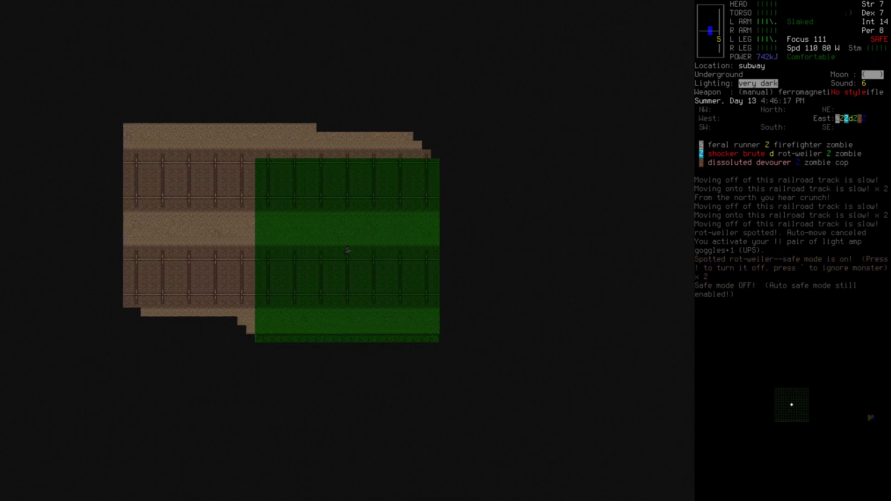
{"action": "key", "text": "h"}
{"action": "key", "text": "h"}
{"action": "key", "text": "h"}
{"action": "key", "text": "h"}
{"action": "key", "text": "h"}
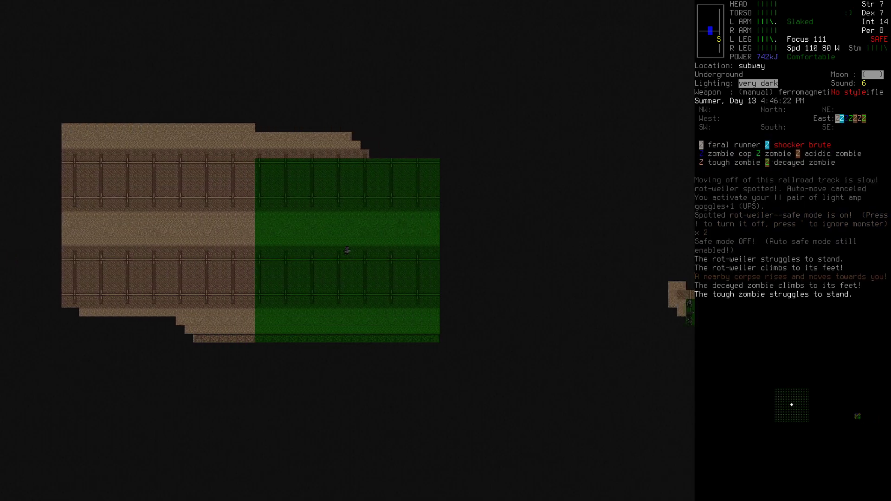
{"action": "key", "text": "h"}
{"action": "key", "text": "h"}
{"action": "key", "text": "y"}
{"action": "key", "text": "y"}
{"action": "key", "text": "y"}
{"action": "key", "text": "y"}
{"action": "key", "text": "y"}
{"action": "key", "text": "y"}
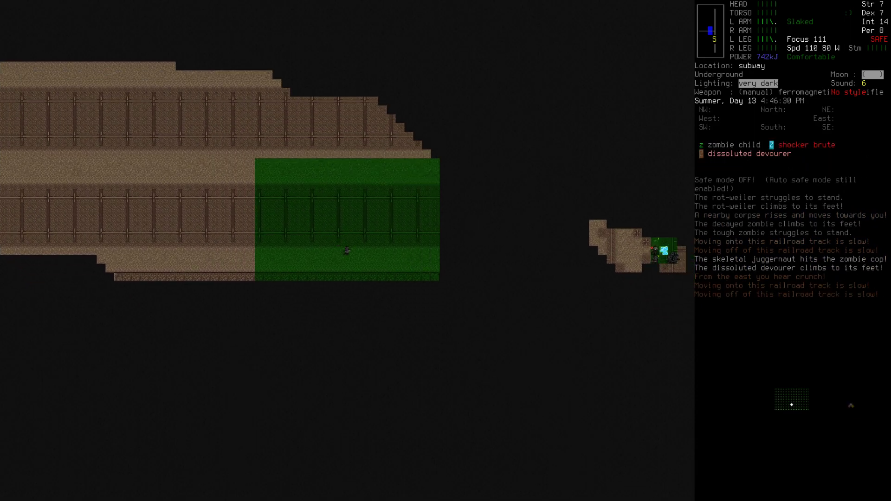
{"action": "key", "text": "y"}
- Cross the tracks and follow the tunnel north and northeast
{"action": "key", "text": "z"}
{"action": "key", "text": "l"}
{"action": "key", "text": "l"}
{"action": "key", "text": "l"}
{"action": "key", "text": "l"}
{"action": "key", "text": "l"}
{"action": "key", "text": "l"}
{"action": "key", "text": "l"}
{"action": "key", "text": "l"}
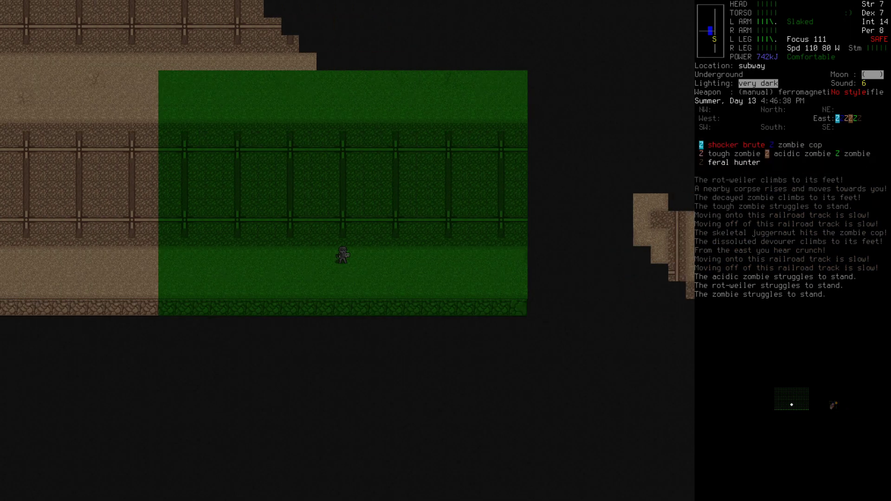
{"action": "key", "text": "l"}
{"action": "key", "text": "l"}
{"action": "key", "text": "l"}
{"action": "key", "text": "l"}
{"action": "key", "text": "l"}
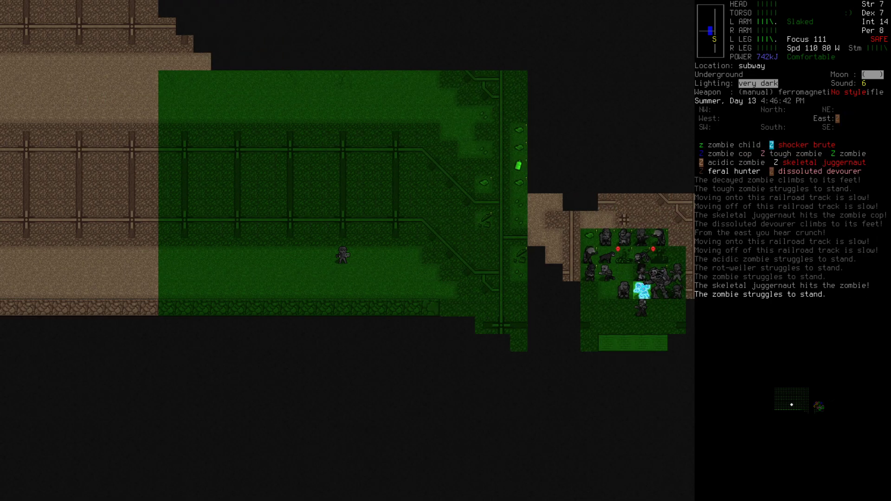
{"action": "key", "text": "k"}
{"action": "key", "text": "k"}
{"action": "key", "text": "k"}
{"action": "key", "text": "k"}
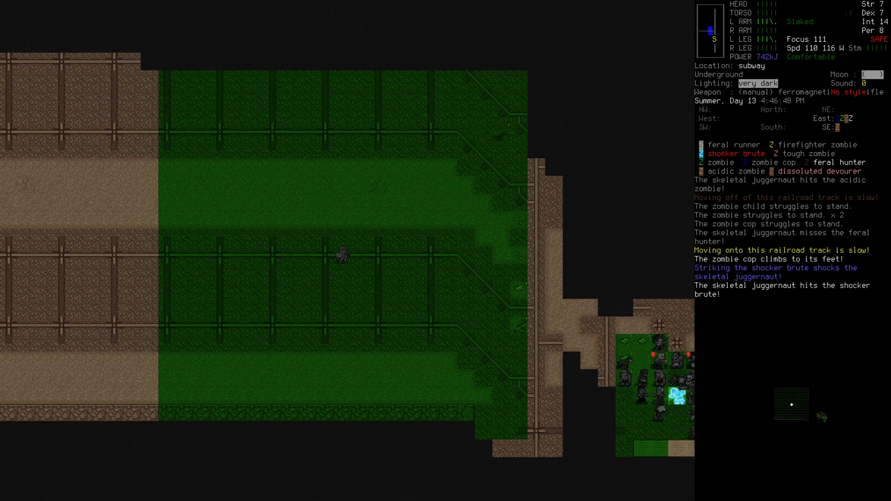
{"action": "key", "text": "k"}
{"action": "key", "text": "k"}
{"action": "key", "text": "k"}
{"action": "key", "text": "u"}
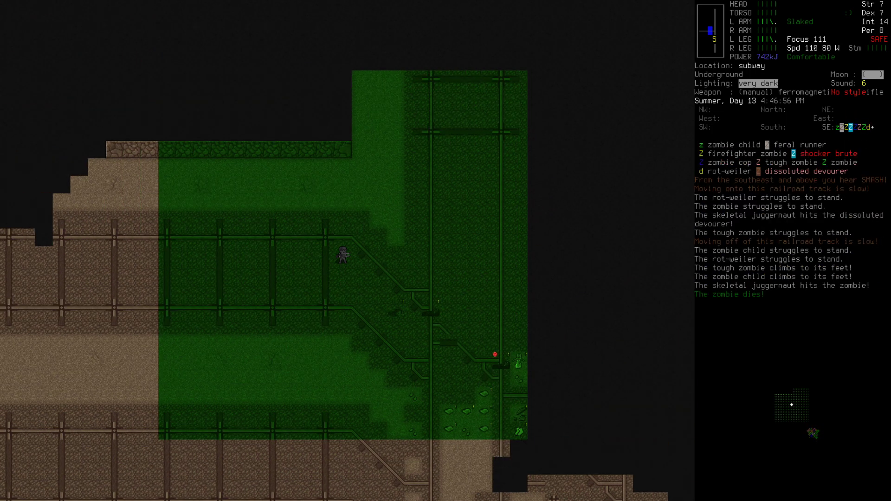
{"action": "key", "text": "u"}
{"action": "key", "text": "k"}
{"action": "key", "text": "k"}
{"action": "key", "text": "l"}
{"action": "key", "text": "l"}
{"action": "key", "text": "l"}
{"action": "key", "text": "l"}
{"action": "key", "text": "k"}
{"action": "key", "text": "k"}
{"action": "key", "text": "k"}
{"action": "key", "text": "k"}
- Switch off the light amp goggles
{"action": "key", "text": "a"}
{"action": "key", "text": "Right"}
{"action": "key", "text": "Down"}
{"action": "key", "text": "Down"}
{"action": "key", "text": "Return"}
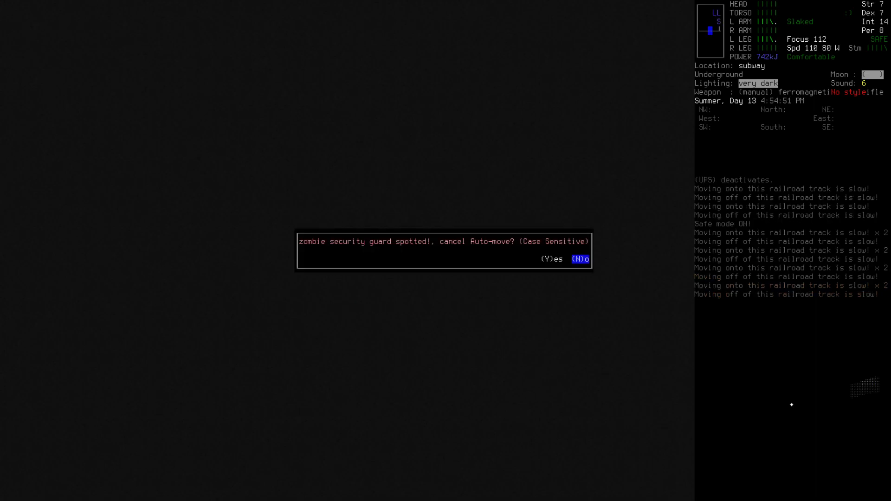
- Keep auto-walking past the guard, turn safe mode off, and move east
{"action": "key", "text": "N"}
{"action": "key", "text": "Up"}
{"action": "key", "text": "exclam"}
{"action": "key", "text": "Right"}
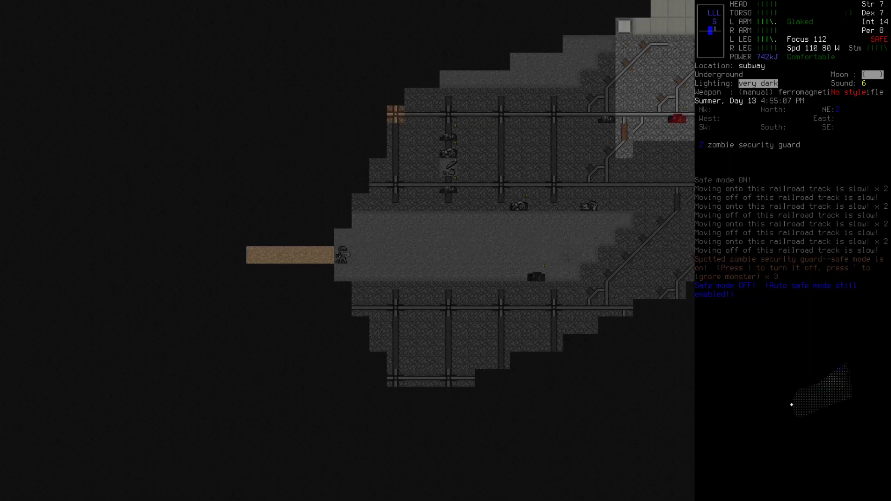
- Take off the light amp goggles
{"action": "key", "text": "Right"}
{"action": "key", "text": "T"}
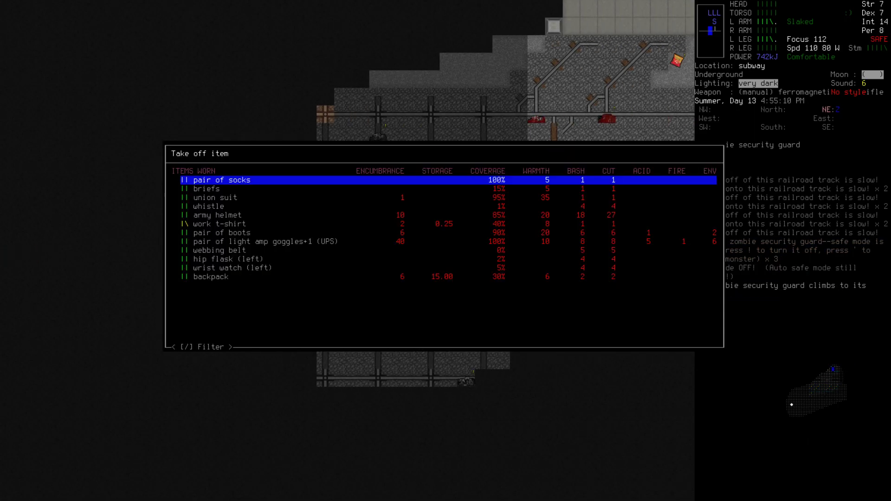
{"action": "key", "text": "Up"}
{"action": "key", "text": "Up"}
{"action": "key", "text": "Up"}
{"action": "key", "text": "Up"}
{"action": "key", "text": "Up"}
{"action": "key", "text": "Return"}
{"action": "key", "text": "Left"}
{"action": "key", "text": "Left"}
{"action": "key", "text": "Left"}
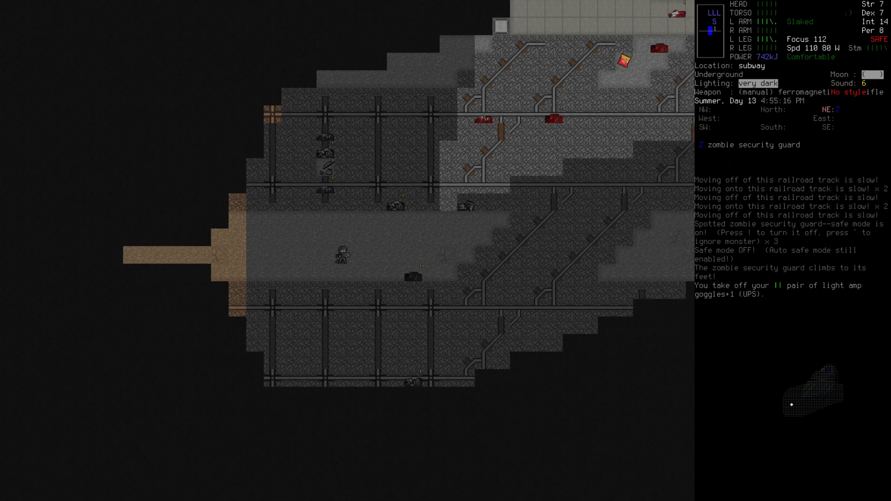
- Walk north into the subway station and aim the rail rifle up the corridor
{"action": "key", "text": "Left"}
{"action": "key", "text": "Left"}
{"action": "key", "text": "Up"}
{"action": "key", "text": "Up"}
{"action": "key", "text": "Up"}
{"action": "key", "text": "Up"}
{"action": "key", "text": "Up"}
{"action": "key", "text": "Up"}
{"action": "key", "text": "Up"}
{"action": "key", "text": "Up"}
{"action": "key", "text": "Up"}
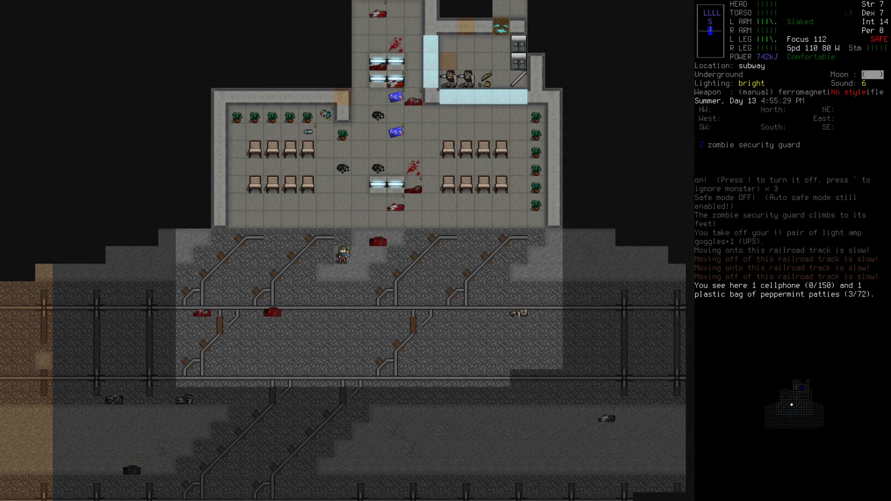
{"action": "key", "text": "Up"}
{"action": "key", "text": "Up"}
{"action": "key", "text": "Up"}
{"action": "key", "text": "Up"}
{"action": "key", "text": "Up"}
{"action": "key", "text": "Up"}
{"action": "key", "text": "Up"}
{"action": "key", "text": "Up"}
{"action": "key", "text": "Up"}
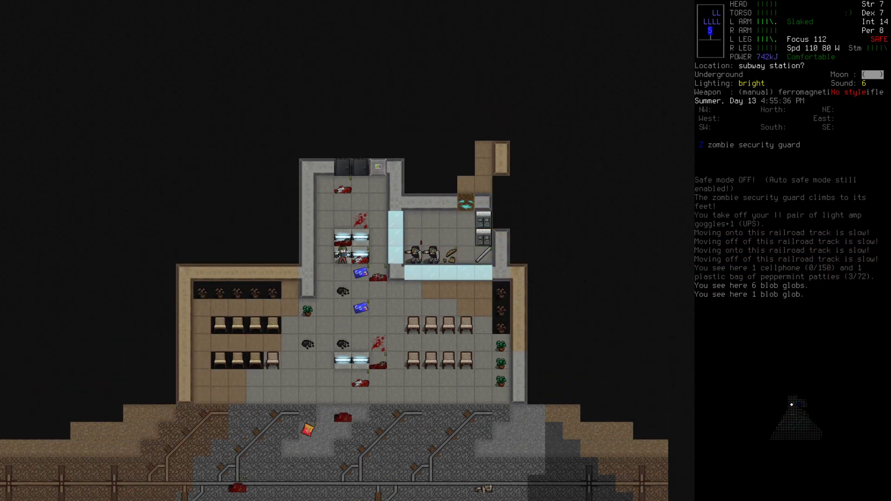
{"action": "key", "text": "Up"}
{"action": "key", "text": "Up"}
{"action": "key", "text": "Up"}
{"action": "key", "text": "Up"}
{"action": "key", "text": "Up"}
{"action": "key", "text": "Up"}
{"action": "key", "text": "Up"}
{"action": "key", "text": "Up"}
{"action": "key", "text": "Up"}
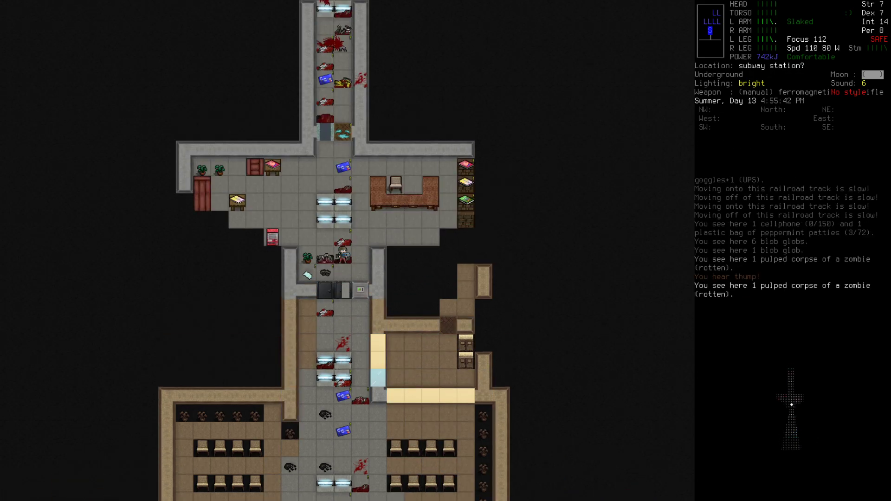
{"action": "key", "text": "Up"}
{"action": "key", "text": "Up"}
{"action": "key", "text": "Up"}
{"action": "key", "text": "Up"}
{"action": "key", "text": "Up"}
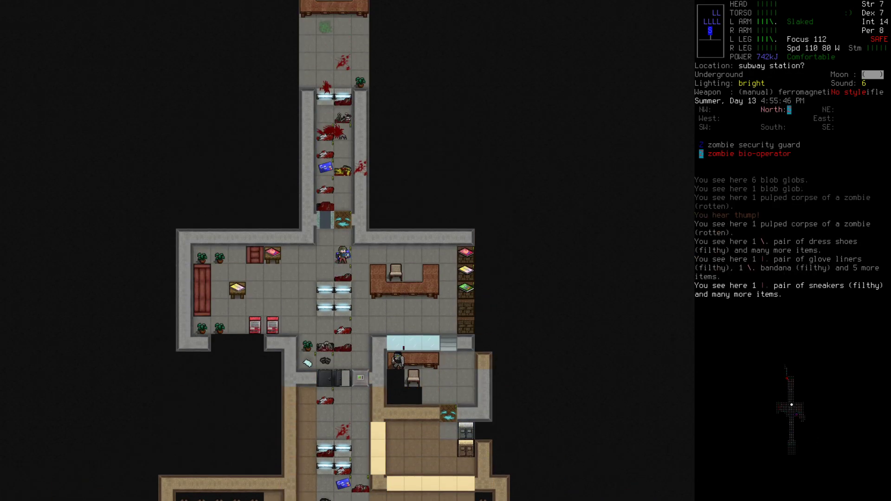
{"action": "key", "text": "Z"}
{"action": "key", "text": "z"}
{"action": "key", "text": "f"}
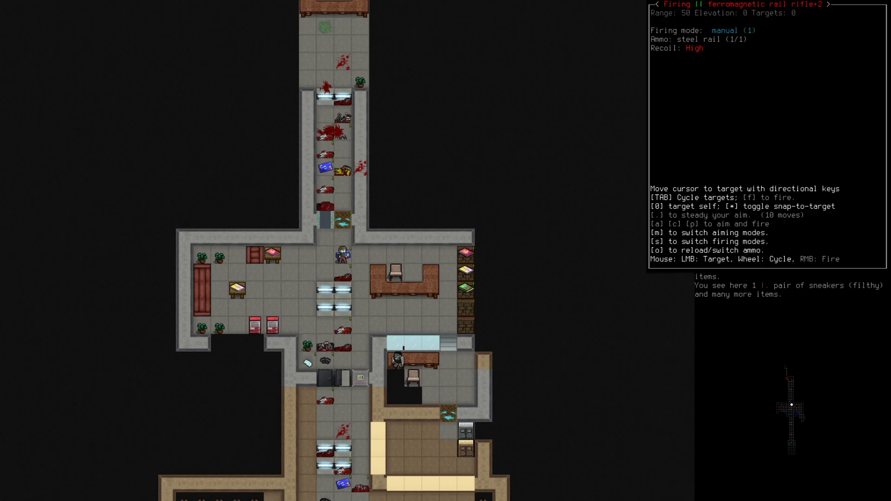
{"action": "key", "text": "Up"}
{"action": "key", "text": "Up"}
{"action": "key", "text": "Up"}
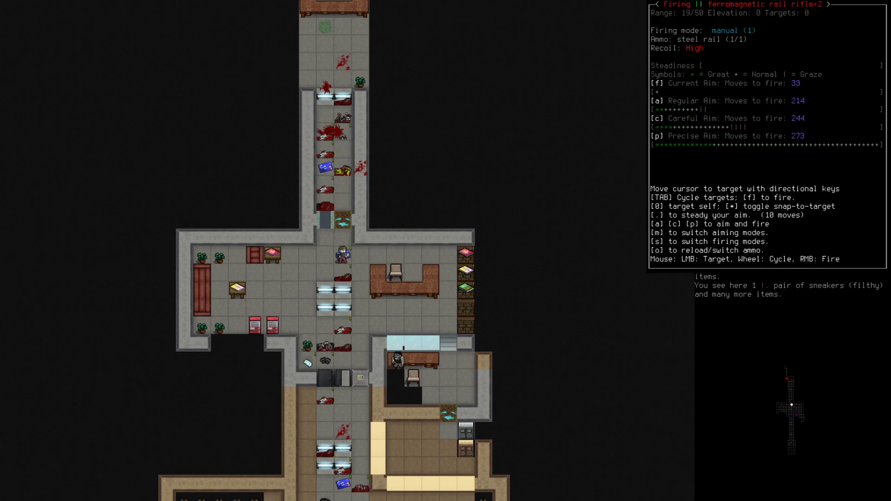
- Cancel rail rifle aiming twice and head back south toward the tracks
{"action": "key", "text": "Escape"}
{"action": "key", "text": "Z"}
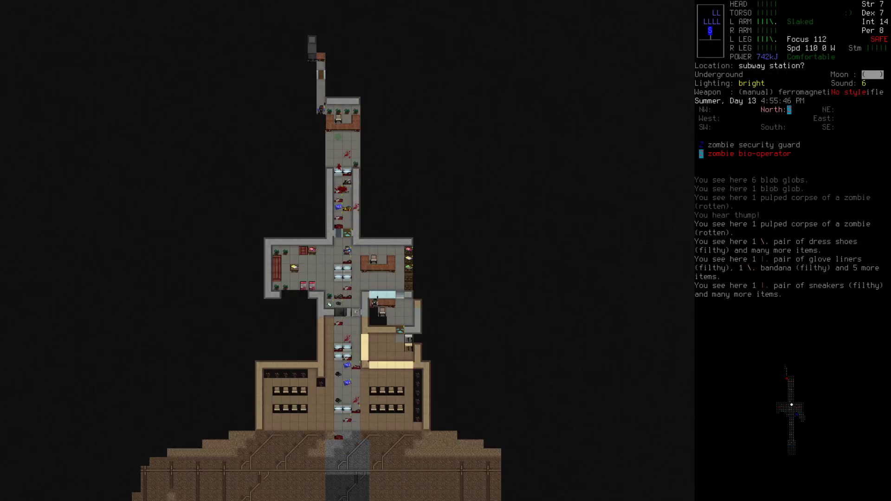
{"action": "key", "text": "f"}
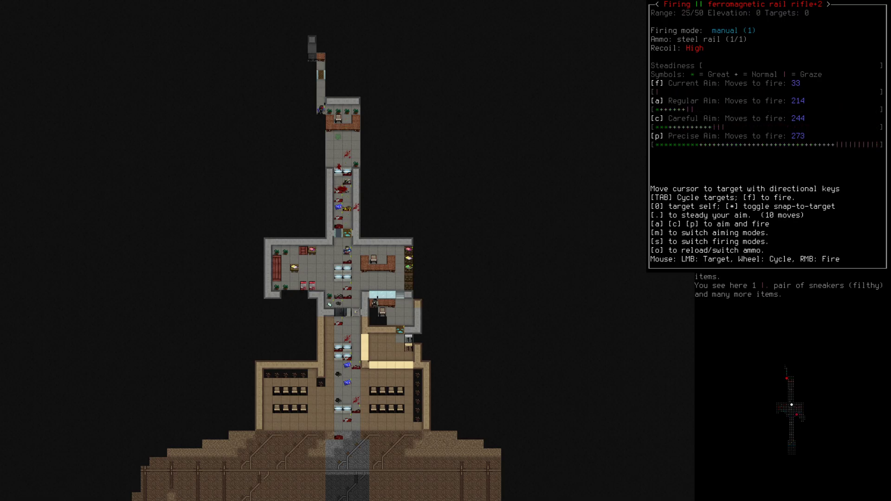
{"action": "key", "text": "Escape"}
{"action": "key", "text": "Up"}
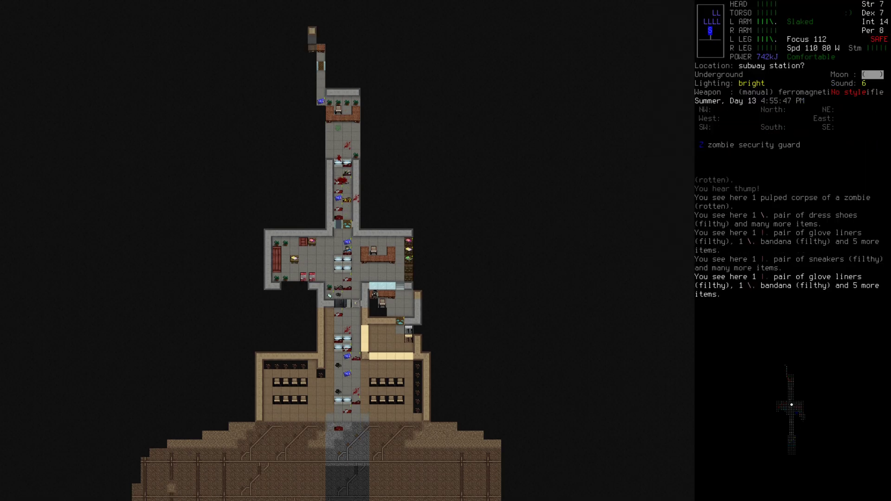
{"action": "key", "text": "Up"}
{"action": "key", "text": "Down"}
{"action": "key", "text": "Down"}
{"action": "key", "text": "Down"}
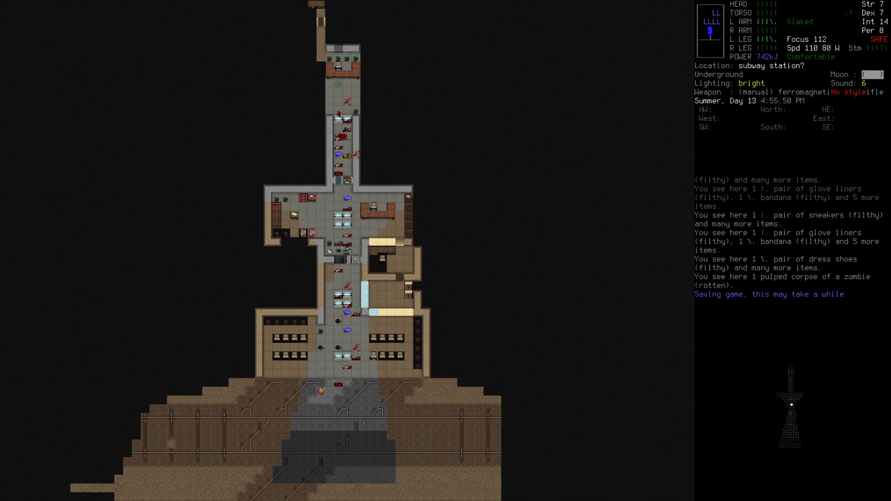
- Target the zombie bio-operator up the corridor, stepping one tile south before re-aiming
{"action": "key", "text": "z"}
{"action": "key", "text": "Z"}
{"action": "key", "text": "f"}
{"action": "key", "text": "Up"}
{"action": "key", "text": "Up"}
{"action": "key", "text": "Up"}
{"action": "key", "text": "Left"}
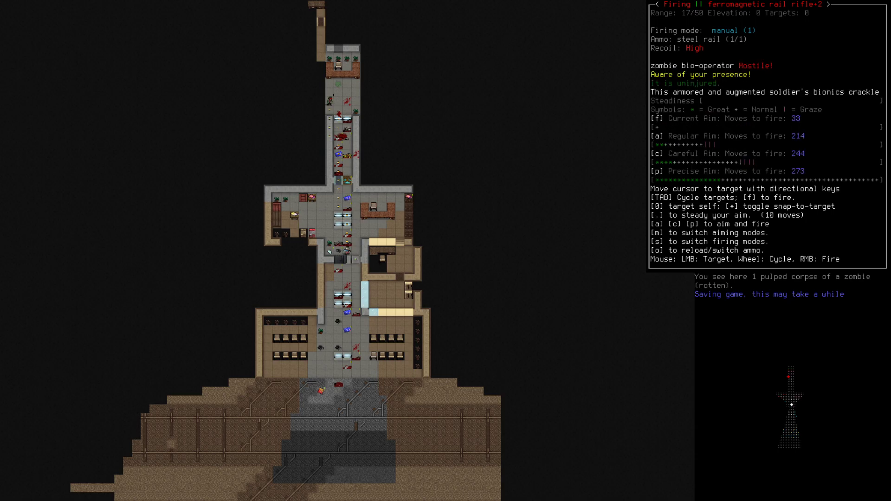
{"action": "key", "text": "Escape"}
{"action": "key", "text": "Down"}
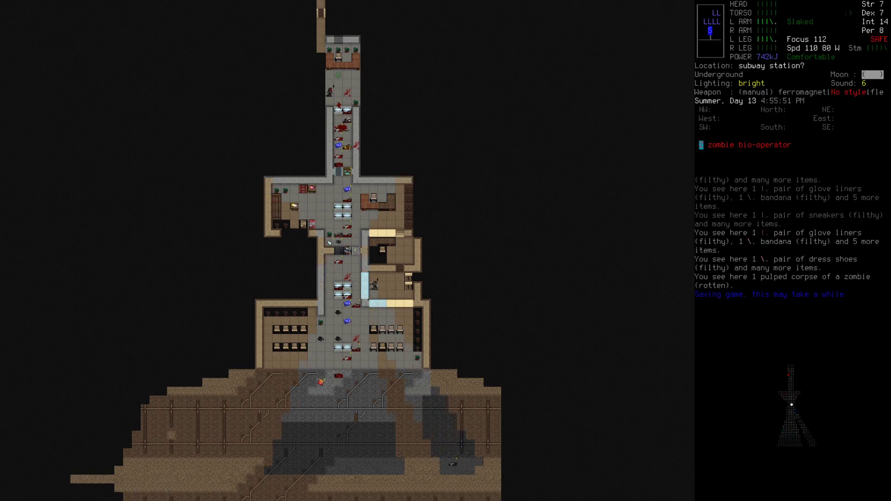
{"action": "key", "text": "f"}
{"action": "key", "text": "Escape"}
{"action": "key", "text": "f"}
- Steady the aim through interruptions and fire a killing critical shot at the bio-operator
{"action": "key", "text": "z"}
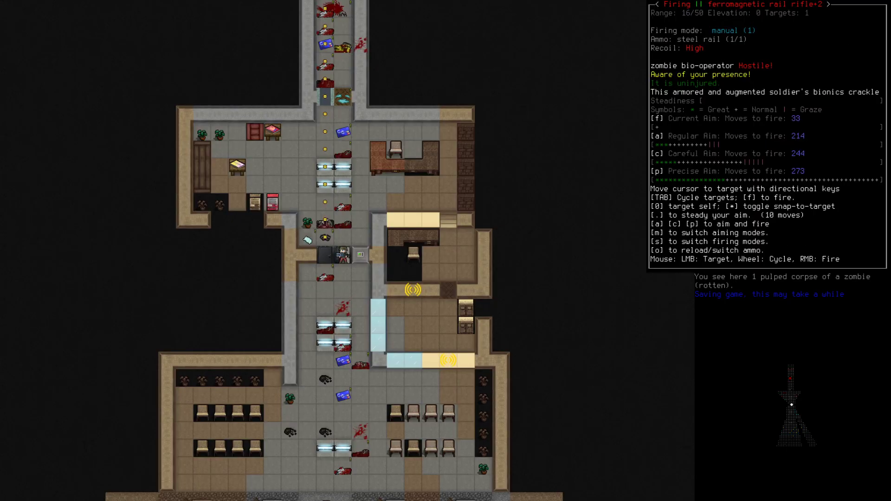
{"action": "key", "text": "Z"}
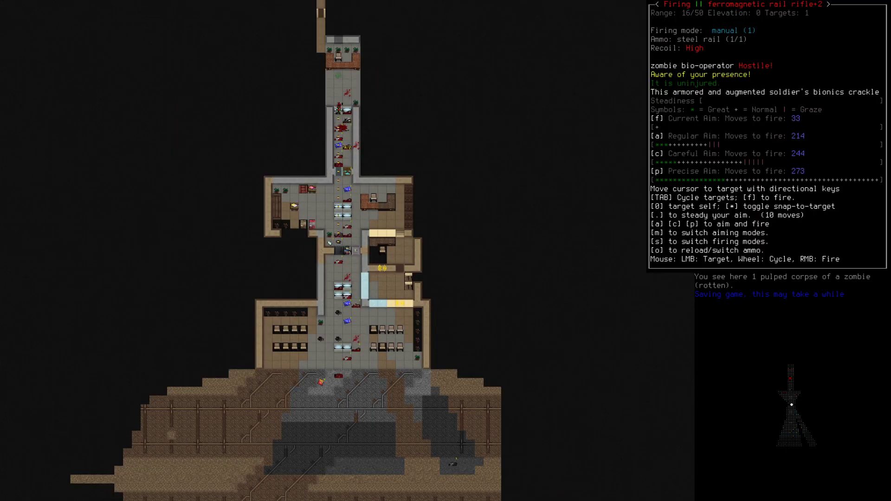
{"action": "key", "text": "period"}
{"action": "key", "text": "period"}
{"action": "key", "text": "period"}
{"action": "key", "text": "period"}
{"action": "key", "text": "period"}
{"action": "key", "text": "period"}
{"action": "key", "text": "period"}
{"action": "key", "text": "period"}
{"action": "key", "text": "period"}
{"action": "key", "text": "period"}
{"action": "key", "text": "period"}
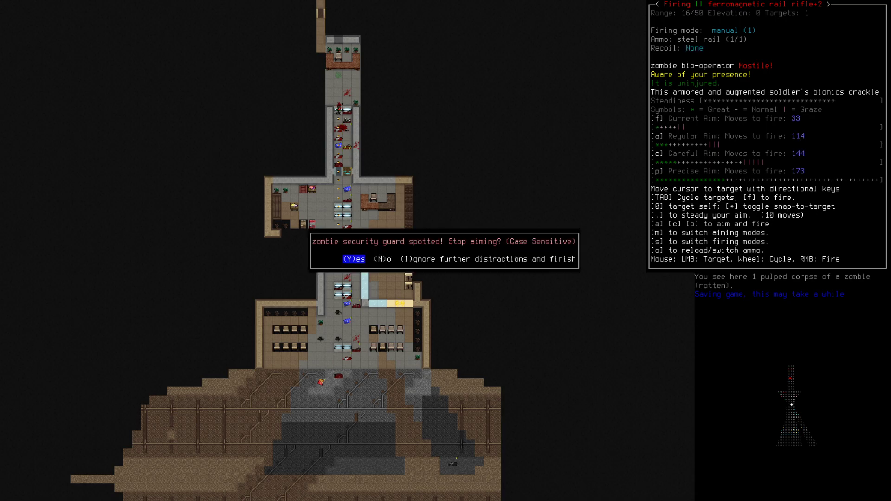
{"action": "key", "text": "N"}
{"action": "key", "text": "period"}
{"action": "key", "text": "period"}
{"action": "key", "text": "period"}
{"action": "key", "text": "period"}
{"action": "key", "text": "period"}
{"action": "key", "text": "period"}
{"action": "key", "text": "period"}
{"action": "key", "text": "period"}
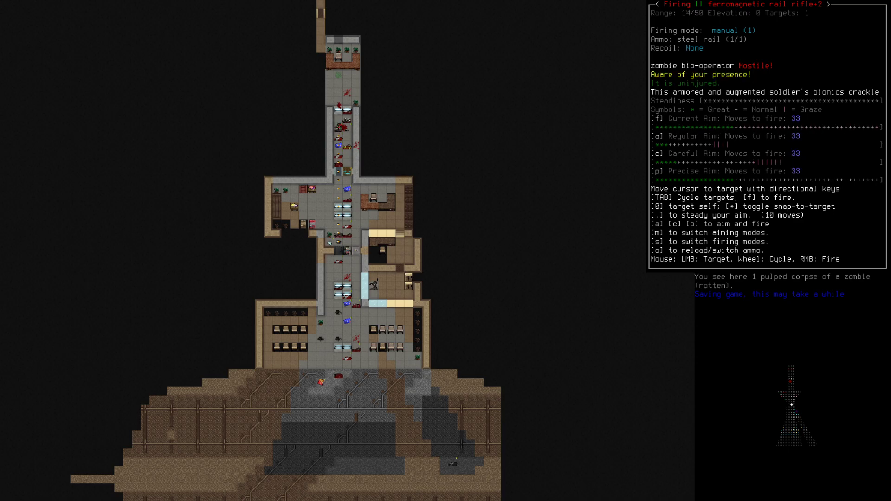
{"action": "key", "text": "period"}
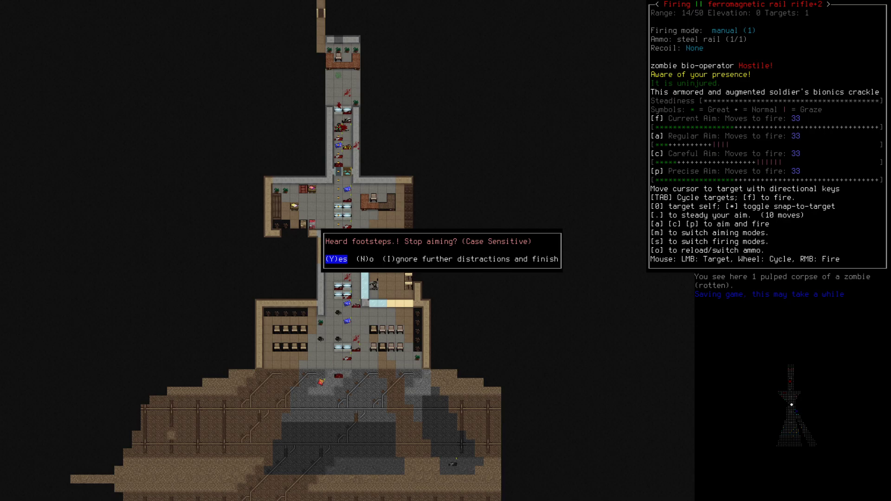
{"action": "key", "text": "n"}
{"action": "key", "text": "period"}
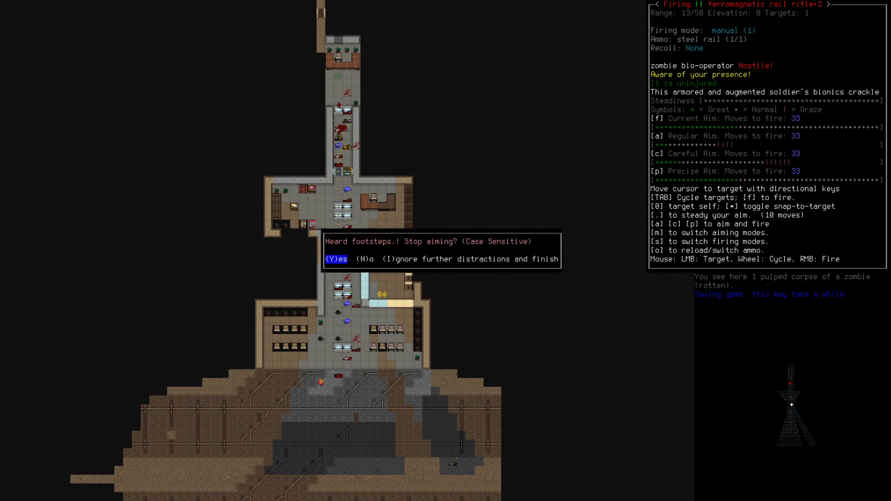
{"action": "key", "text": "n"}
{"action": "key", "text": "n"}
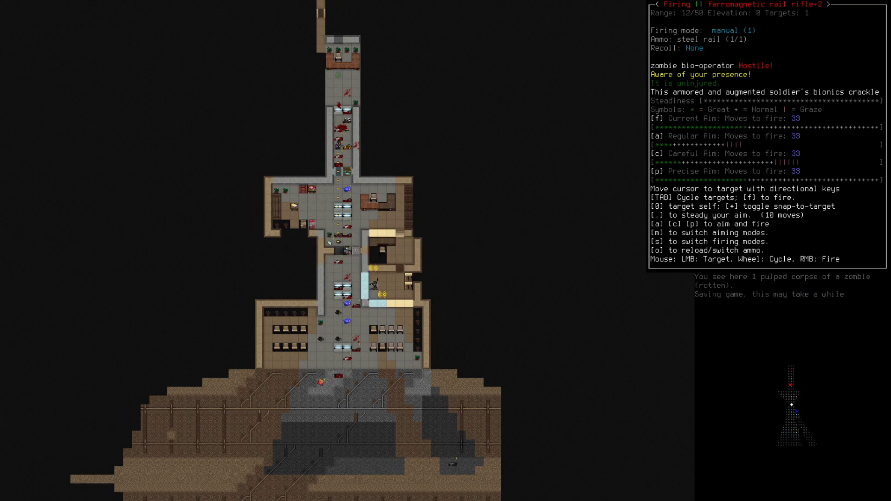
{"action": "key", "text": "period"}
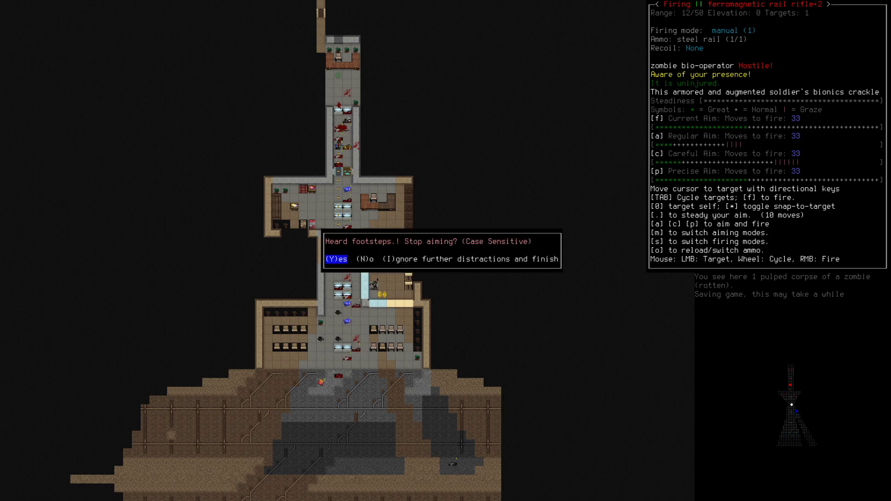
{"action": "key", "text": "n"}
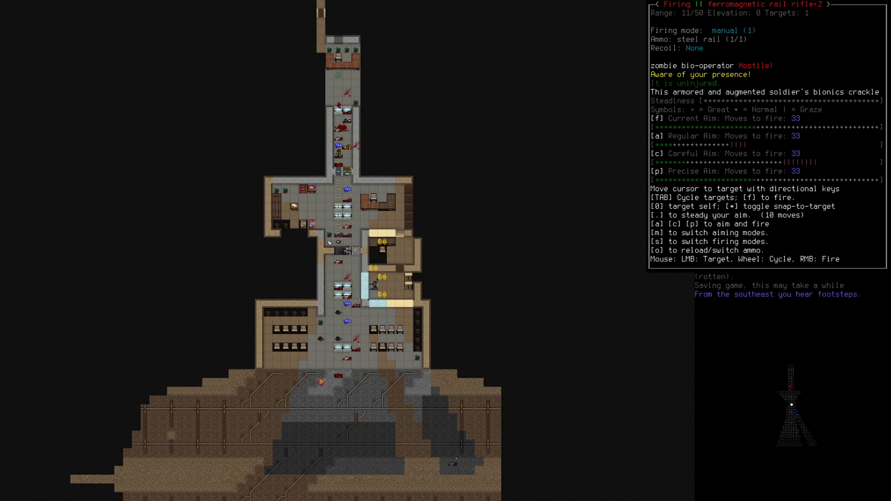
{"action": "key", "text": "f"}
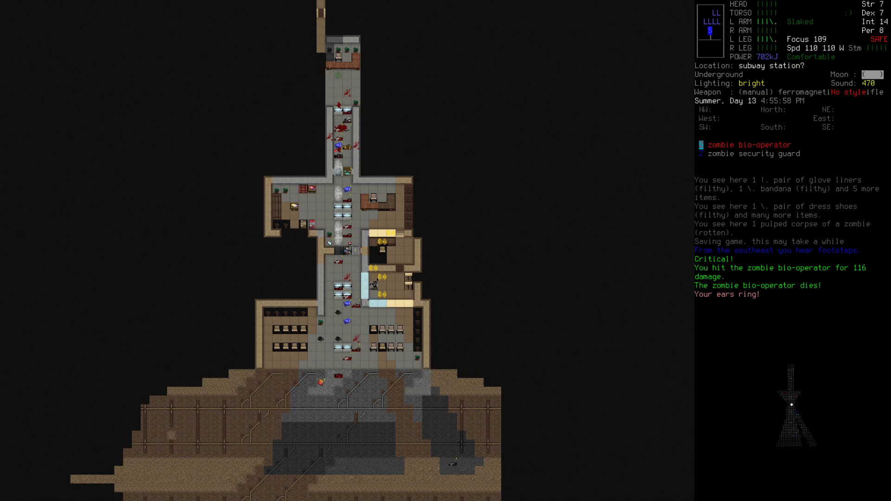
- Browse the wearable and usable item lists without using anything
{"action": "key", "text": "z"}
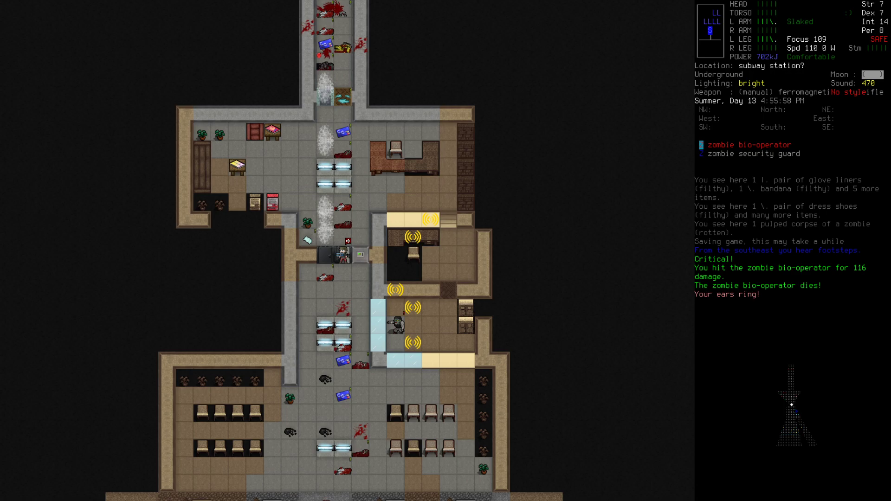
{"action": "key", "text": "W"}
{"action": "key", "text": "Escape"}
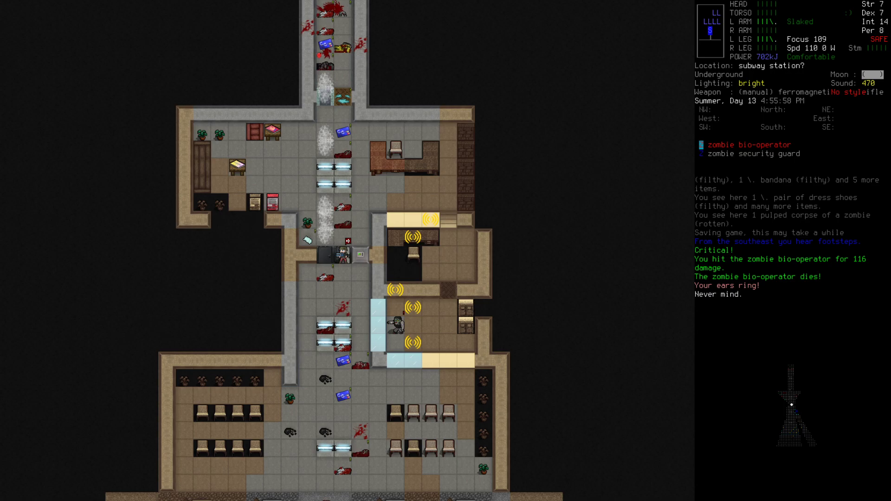
{"action": "key", "text": "a"}
{"action": "key", "text": "Down"}
{"action": "key", "text": "Down"}
{"action": "key", "text": "Down"}
{"action": "key", "text": "Down"}
{"action": "key", "text": "Down"}
{"action": "key", "text": "Down"}
{"action": "key", "text": "Down"}
{"action": "key", "text": "Escape"}
- Select the smartphone from the usable items and switch its flashlight on
{"action": "key", "text": "a"}
{"action": "key", "text": "Down"}
{"action": "key", "text": "Down"}
{"action": "key", "text": "Down"}
{"action": "key", "text": "Down"}
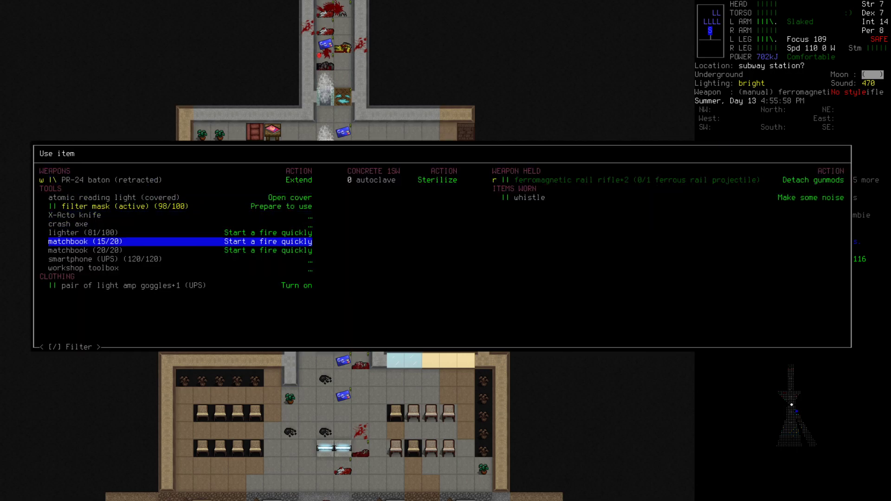
{"action": "key", "text": "Escape"}
{"action": "key", "text": "a"}
{"action": "key", "text": "Down"}
{"action": "key", "text": "Down"}
{"action": "key", "text": "Down"}
{"action": "key", "text": "Down"}
{"action": "key", "text": "Down"}
{"action": "key", "text": "Return"}
{"action": "key", "text": "Down"}
{"action": "key", "text": "Down"}
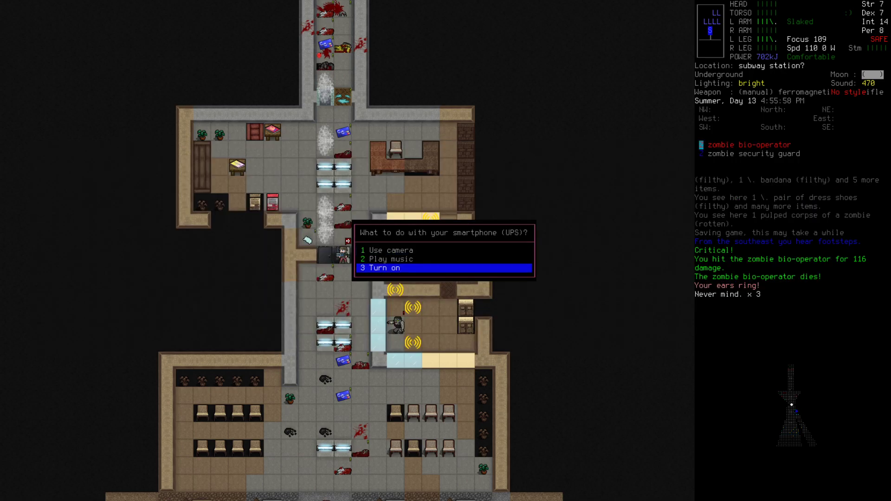
{"action": "key", "text": "Return"}
- Switch the smartphone flashlight back off
{"action": "key", "text": "a"}
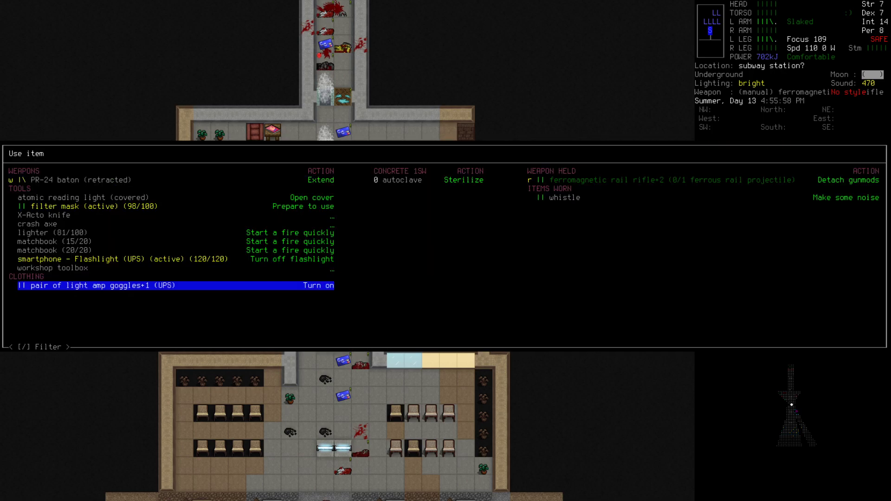
{"action": "key", "text": "Up"}
{"action": "key", "text": "Up"}
{"action": "key", "text": "Up"}
{"action": "key", "text": "Return"}
- Put in earbuds and start playing music on the smartphone
{"action": "key", "text": "a"}
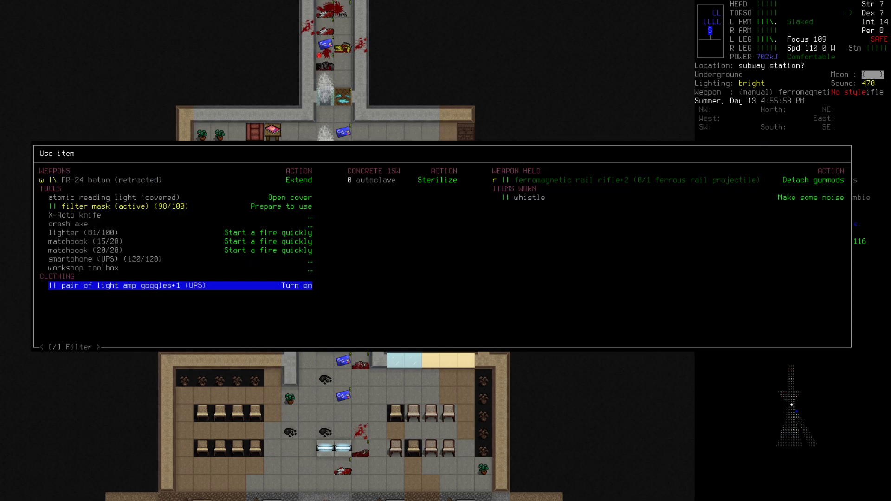
{"action": "key", "text": "Up"}
{"action": "key", "text": "Return"}
{"action": "key", "text": "Down"}
{"action": "key", "text": "Return"}
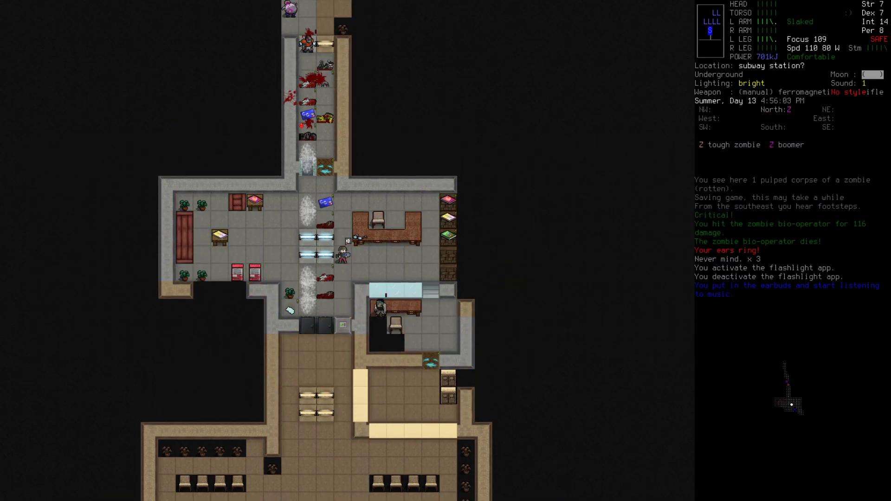
- Reload the rail rifle despite the spotted zombie, then examine the tile of dropped items
{"action": "key", "text": "r"}
{"action": "key", "text": "r"}
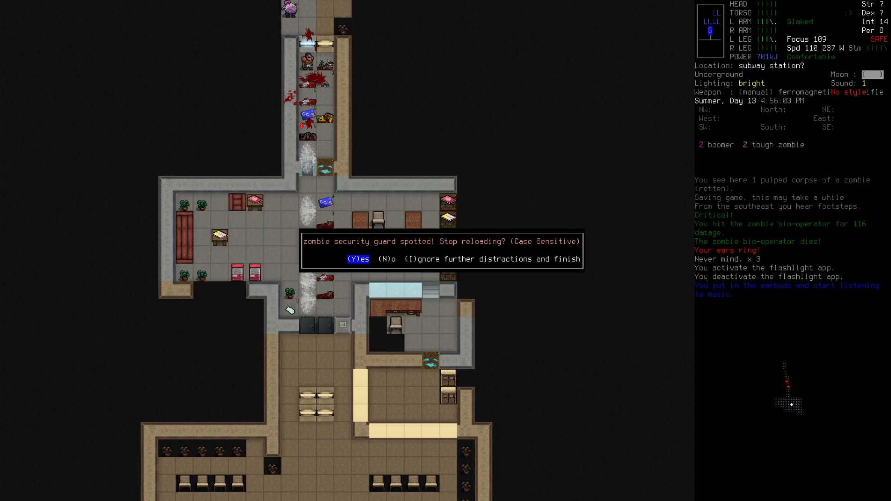
{"action": "key", "text": "N"}
{"action": "key", "text": "N"}
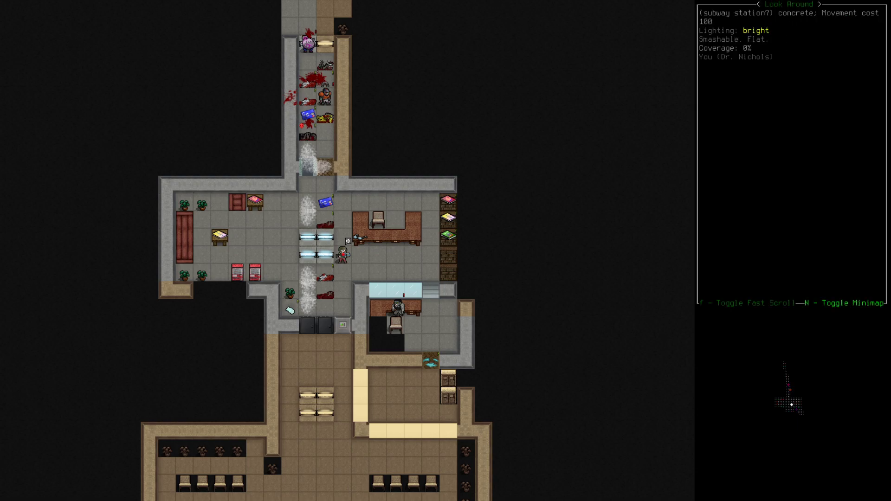
{"action": "key", "text": "x"}
{"action": "key", "text": "Up"}
{"action": "key", "text": "Up"}
{"action": "key", "text": "Up"}
{"action": "key", "text": "Down"}
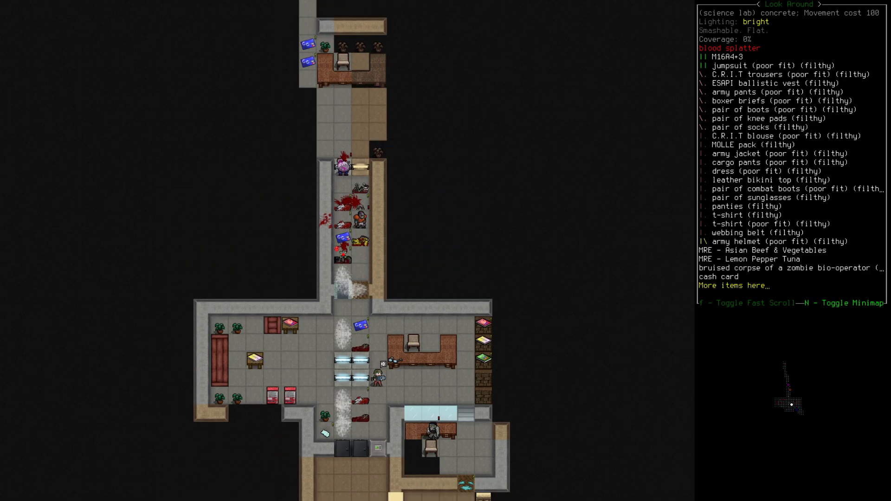
{"action": "key", "text": "Escape"}
- Browse the visible items list, checking the webbing belt, skirt and thermal shirt
{"action": "key", "text": "V"}
{"action": "key", "text": "Down"}
{"action": "key", "text": "Tab"}
{"action": "key", "text": "Down"}
{"action": "key", "text": "Page_Down"}
{"action": "key", "text": "Page_Down"}
{"action": "key", "text": "Page_Down"}
{"action": "key", "text": "Down"}
{"action": "key", "text": "Down"}
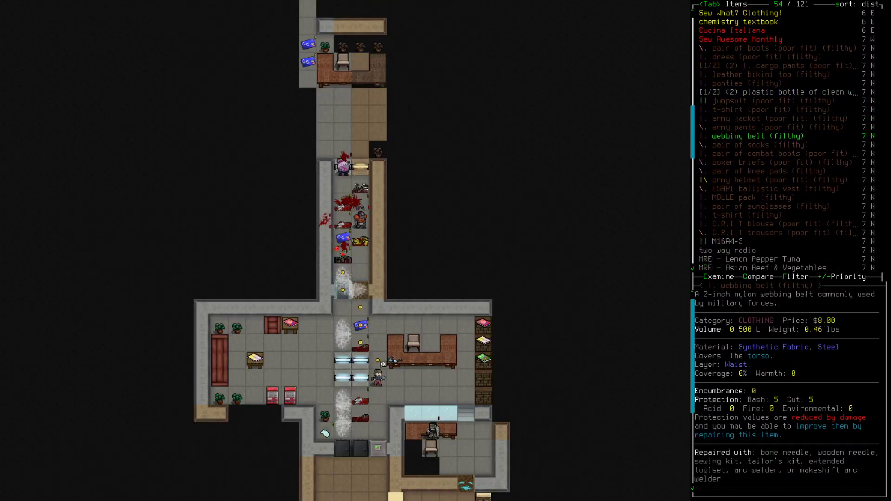
{"action": "key", "text": "Page_Down"}
{"action": "key", "text": "Page_Down"}
{"action": "key", "text": "Page_Down"}
{"action": "key", "text": "Down"}
{"action": "key", "text": "Down"}
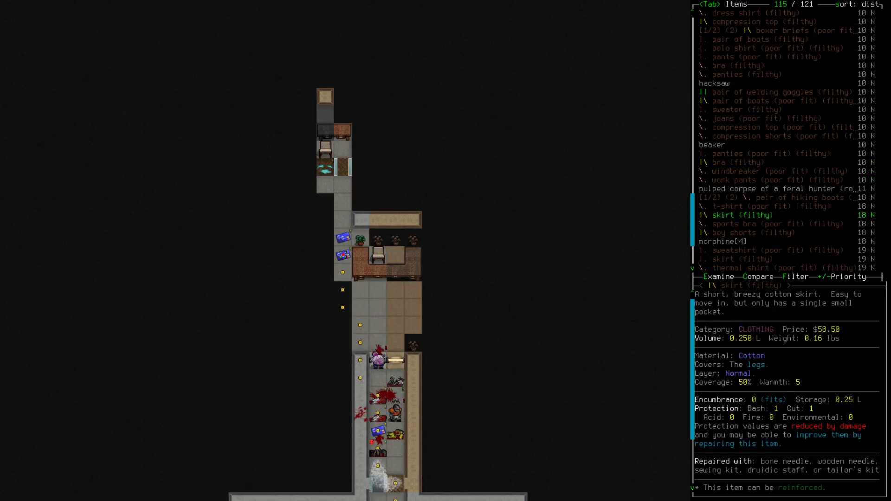
{"action": "key", "text": "Page_Down"}
{"action": "key", "text": "Down"}
{"action": "key", "text": "Up"}
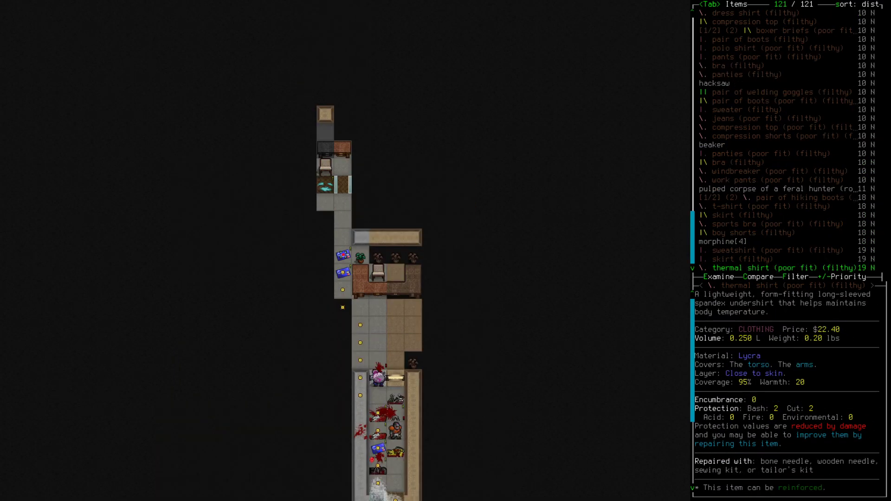
{"action": "key", "text": "Escape"}
{"action": "key", "text": "Down"}
{"action": "key", "text": "Down"}
{"action": "key", "text": "Down"}
{"action": "key", "text": "Down"}
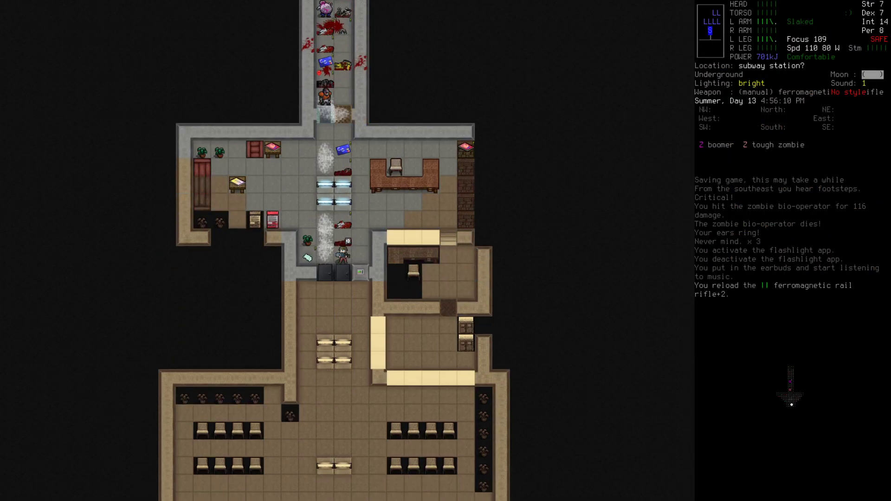
- Walk south, wait for the zombies, and aim at the boomer before cancelling the shot
{"action": "key", "text": "Down"}
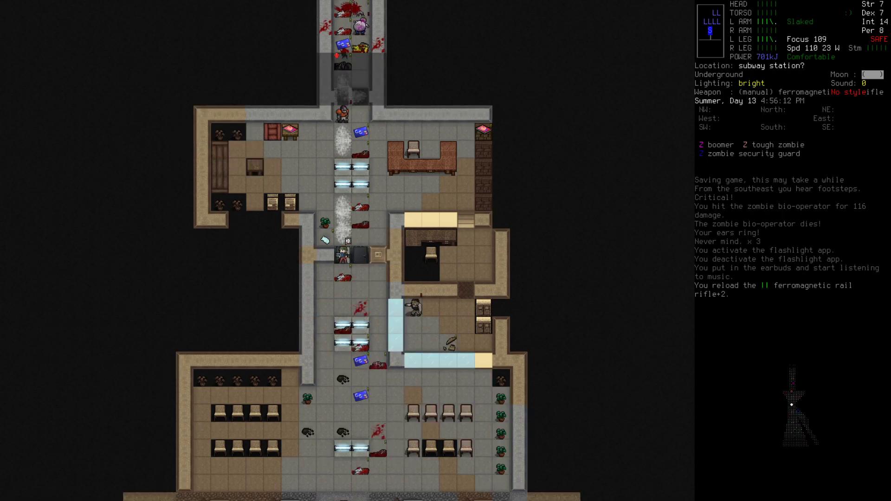
{"action": "key", "text": "Down"}
{"action": "key", "text": "5"}
{"action": "key", "text": "5"}
{"action": "key", "text": "5"}
{"action": "key", "text": "5"}
{"action": "key", "text": "Down"}
{"action": "key", "text": "Down"}
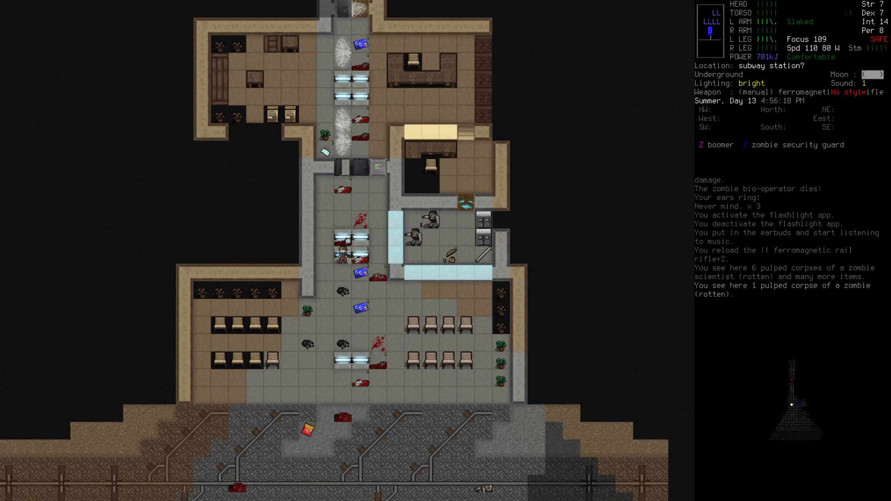
{"action": "key", "text": "5"}
{"action": "key", "text": "5"}
{"action": "key", "text": "5"}
{"action": "key", "text": "5"}
{"action": "key", "text": "5"}
{"action": "key", "text": "End"}
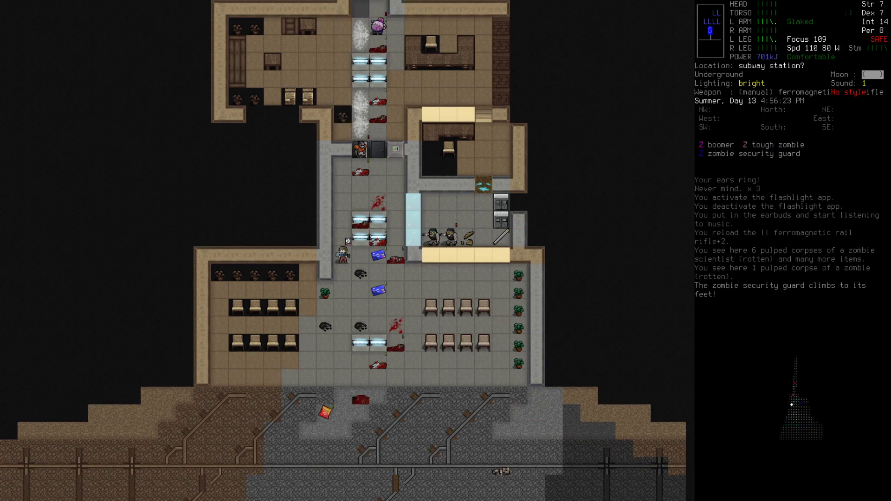
{"action": "key", "text": "f"}
{"action": "key", "text": "Up"}
{"action": "key", "text": "Up"}
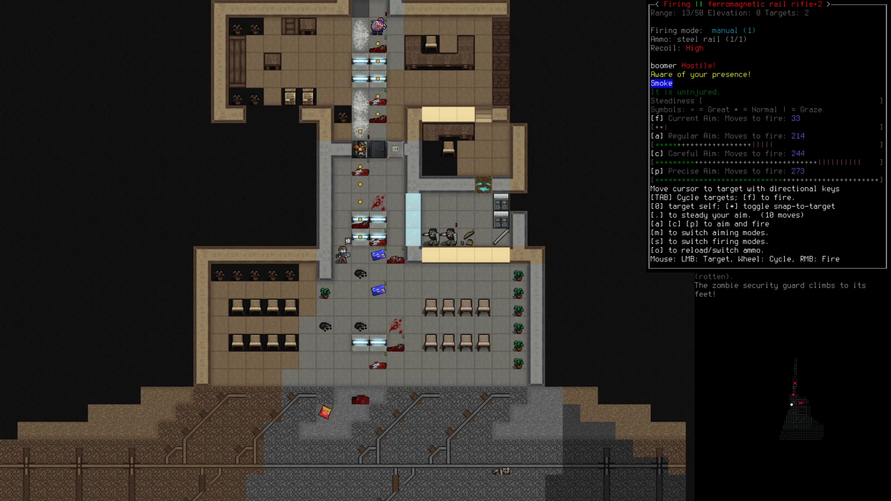
{"action": "key", "text": "."}
{"action": "key", "text": "."}
{"action": "key", "text": "."}
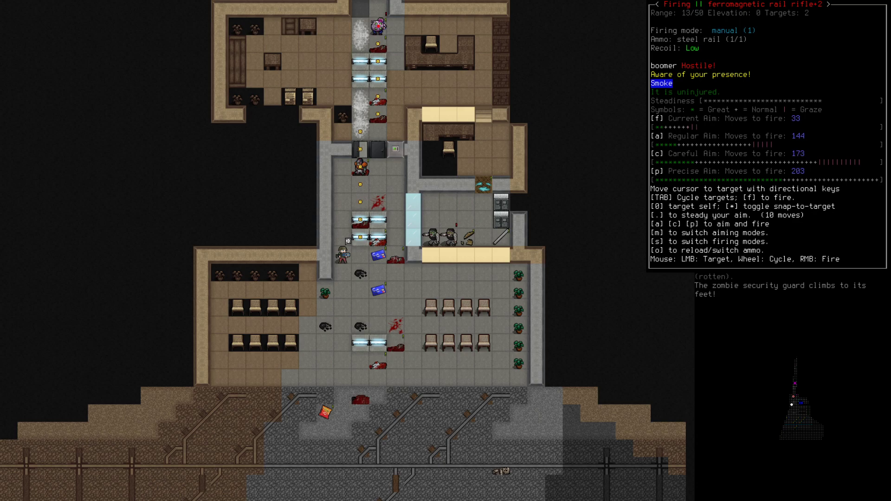
{"action": "key", "text": "."}
{"action": "key", "text": "."}
{"action": "key", "text": "."}
{"action": "key", "text": "."}
{"action": "key", "text": "."}
{"action": "key", "text": "."}
{"action": "key", "text": "."}
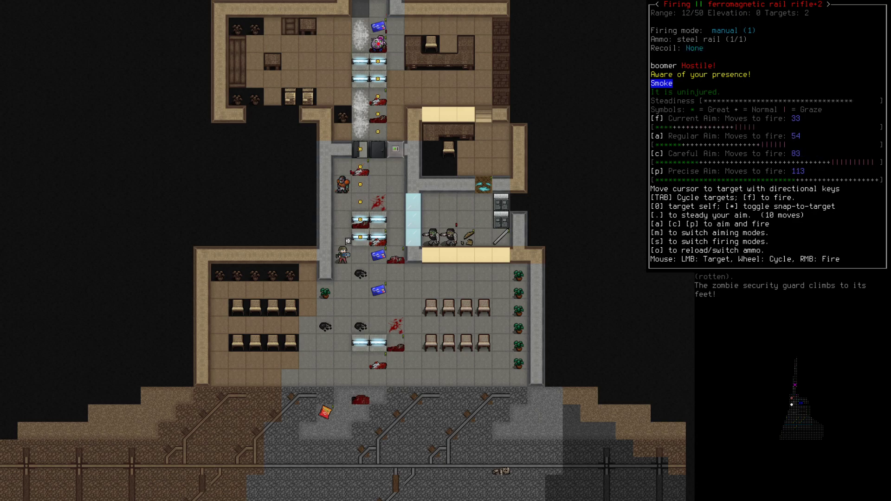
{"action": "key", "text": "."}
{"action": "key", "text": "."}
{"action": "key", "text": "."}
{"action": "key", "text": "."}
{"action": "key", "text": "."}
{"action": "key", "text": "."}
{"action": "key", "text": "."}
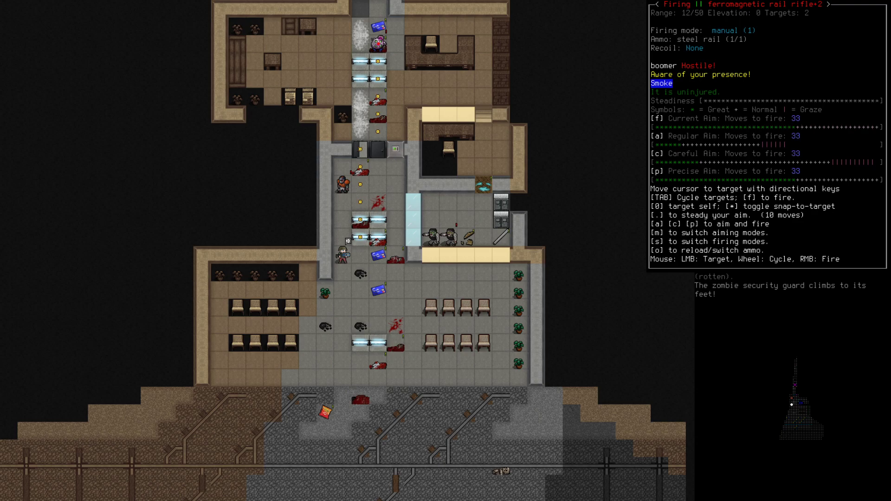
{"action": "key", "text": "Escape"}
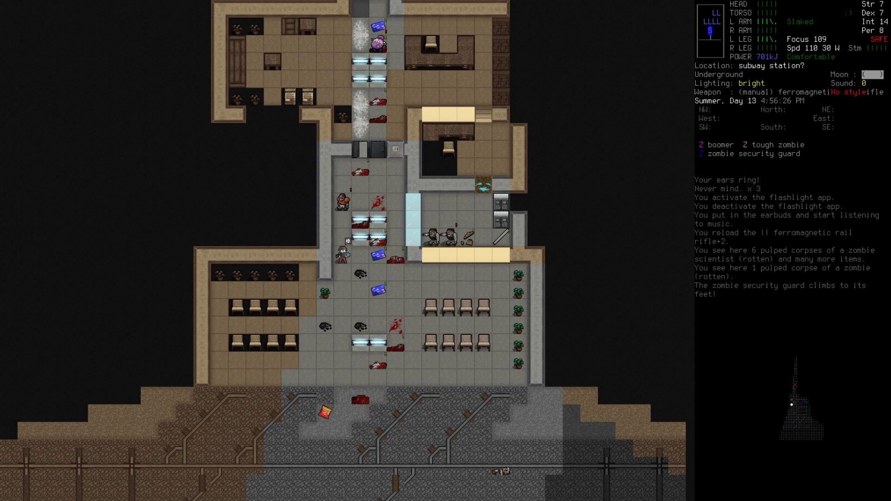
- Retreat south and steady the rail rifle on the boomer again, then cancel
{"action": "key", "text": "Down"}
{"action": "key", "text": "Down"}
{"action": "key", "text": "Down"}
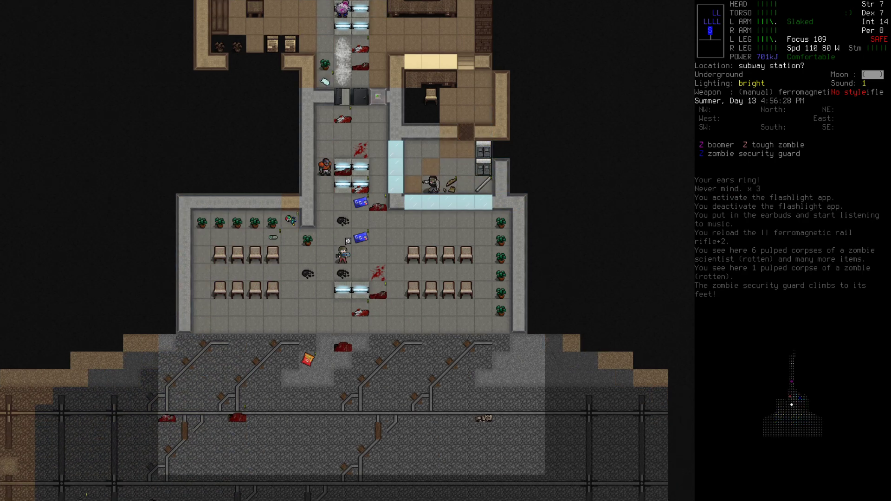
{"action": "key", "text": "Down"}
{"action": "key", "text": "Down"}
{"action": "key", "text": "End"}
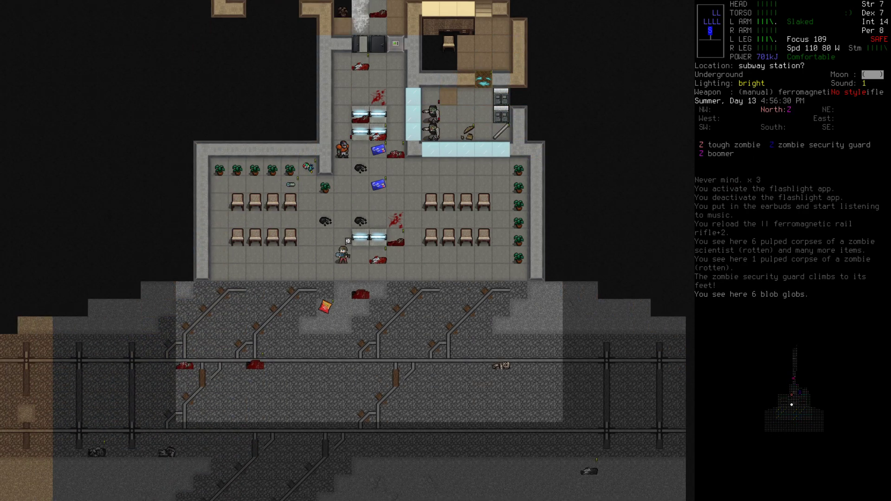
{"action": "key", "text": "Z"}
{"action": "key", "text": "z"}
{"action": "key", "text": "f"}
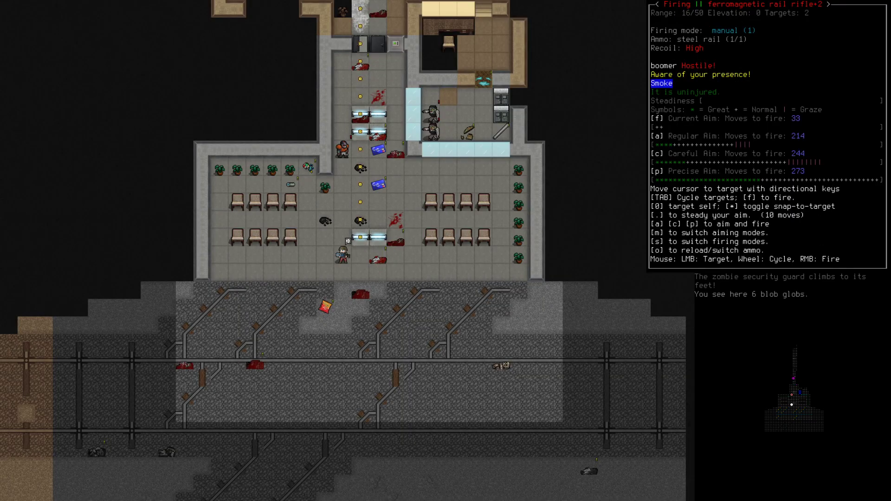
{"action": "key", "text": "f"}
{"action": "key", "text": "f"}
{"action": "key", "text": "."}
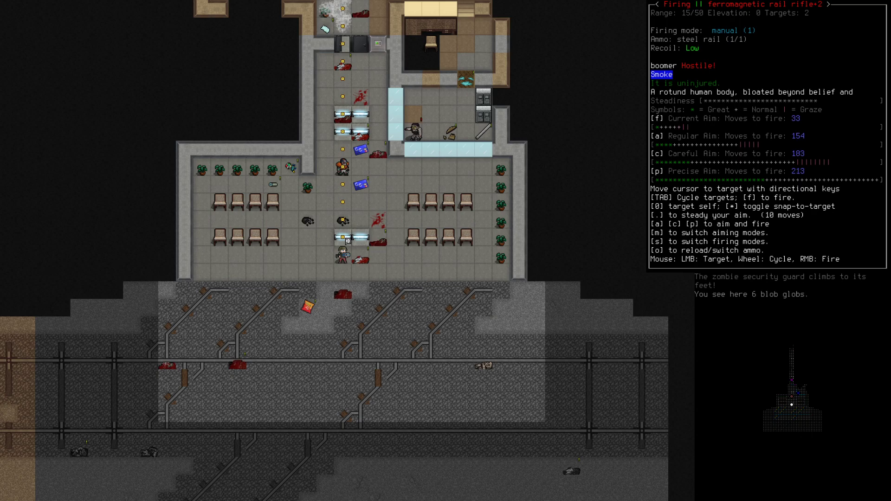
{"action": "key", "text": "."}
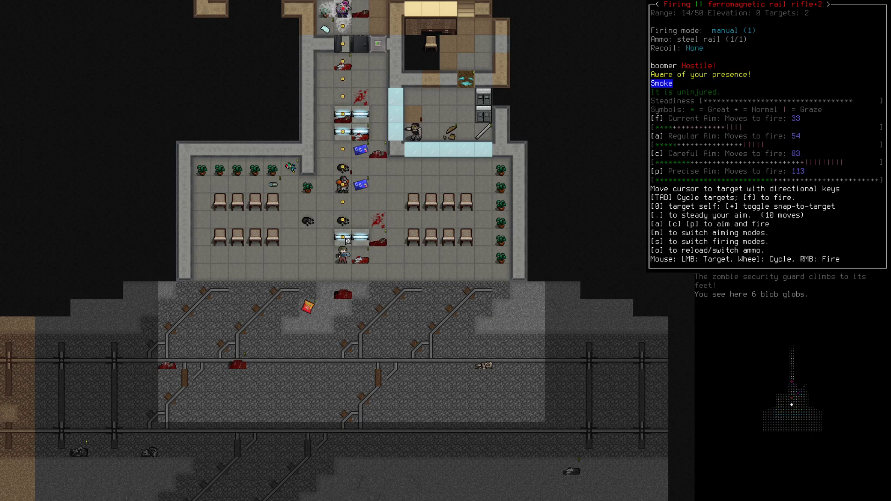
{"action": "key", "text": "."}
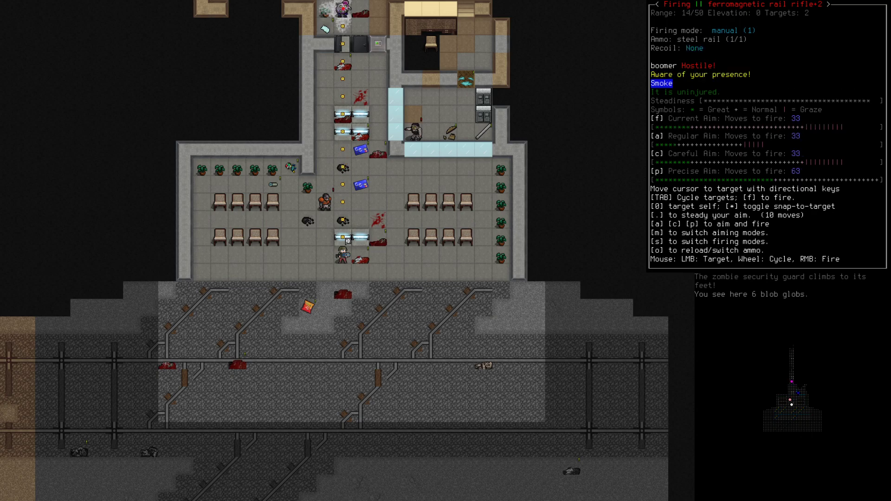
{"action": "key", "text": "."}
{"action": "key", "text": "."}
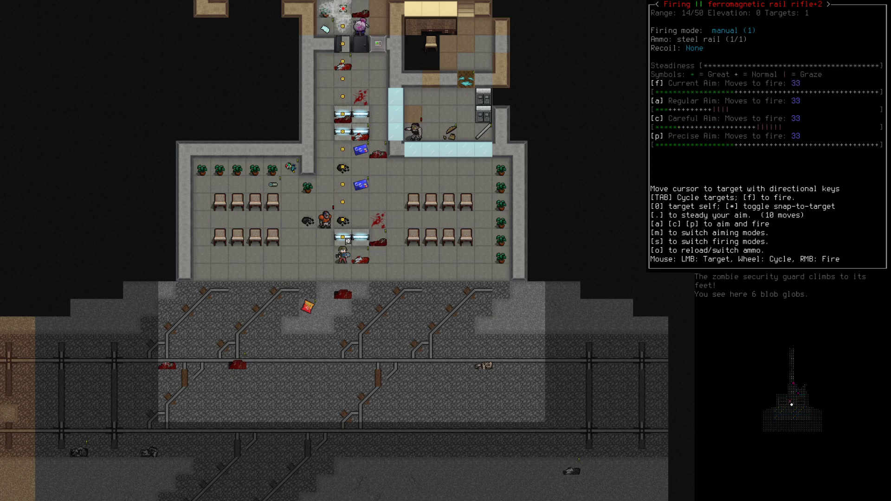
{"action": "key", "text": "Escape"}
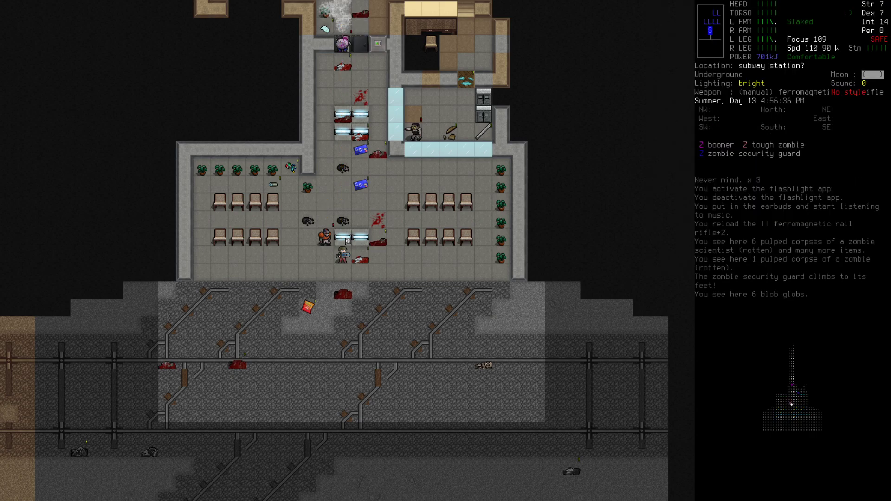
- Move south along the tracks and fire on the tough zombie
{"action": "key", "text": "Down"}
{"action": "key", "text": "Down"}
{"action": "key", "text": "Down"}
{"action": "key", "text": "Down"}
{"action": "key", "text": "Down"}
{"action": "key", "text": "Down"}
{"action": "key", "text": "Down"}
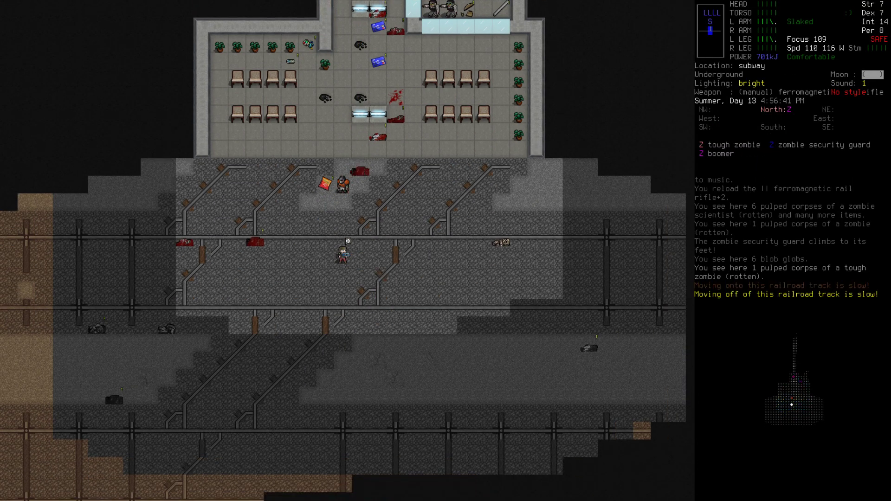
{"action": "key", "text": "z"}
{"action": "key", "text": "Z"}
{"action": "key", "text": "f"}
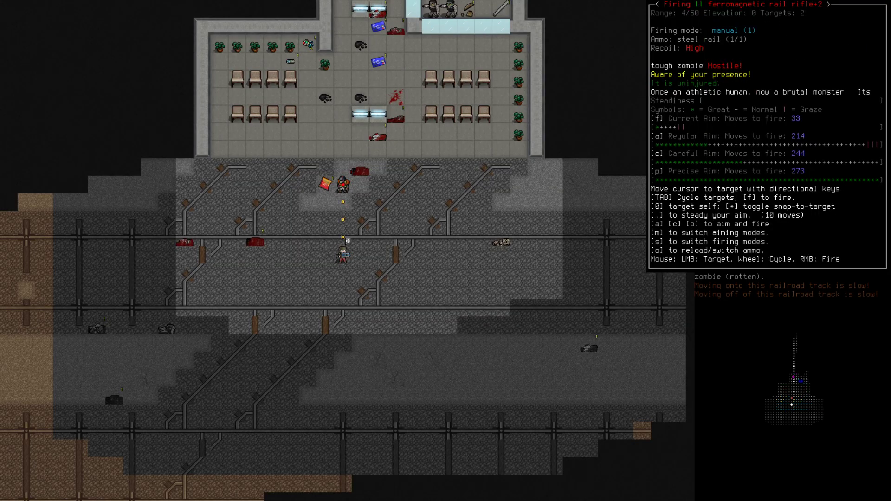
{"action": "key", "text": "f"}
{"action": "key", "text": "z"}
{"action": "key", "text": "Z"}
{"action": "key", "text": "f"}
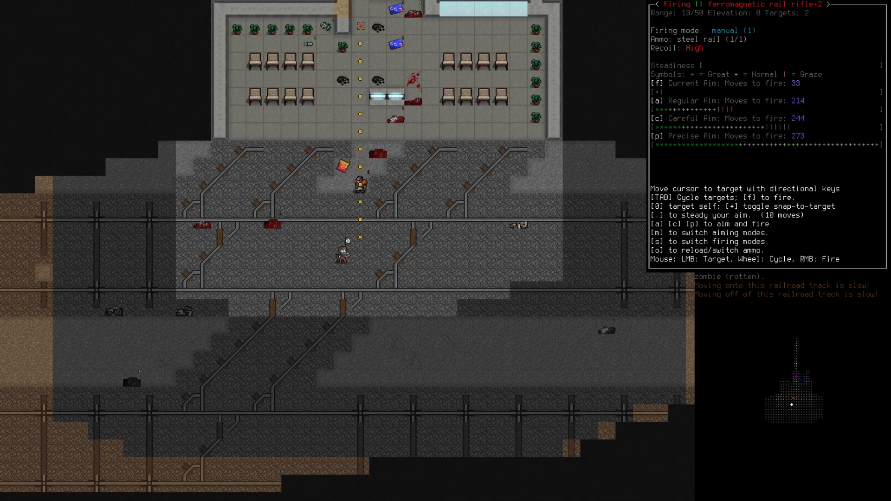
{"action": "key", "text": "f"}
{"action": "key", "text": "z"}
{"action": "key", "text": "z"}
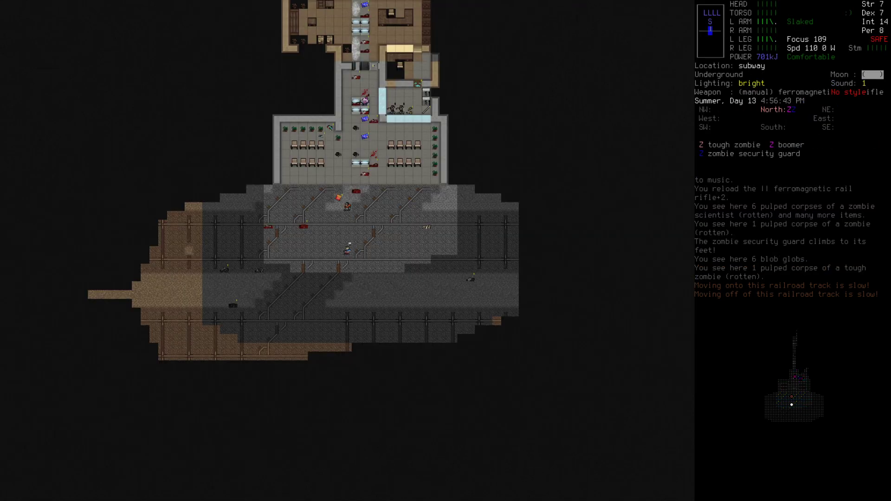
- Move southwest, kill the tough zombie with a 108-damage critical hit, and reload
{"action": "key", "text": "1"}
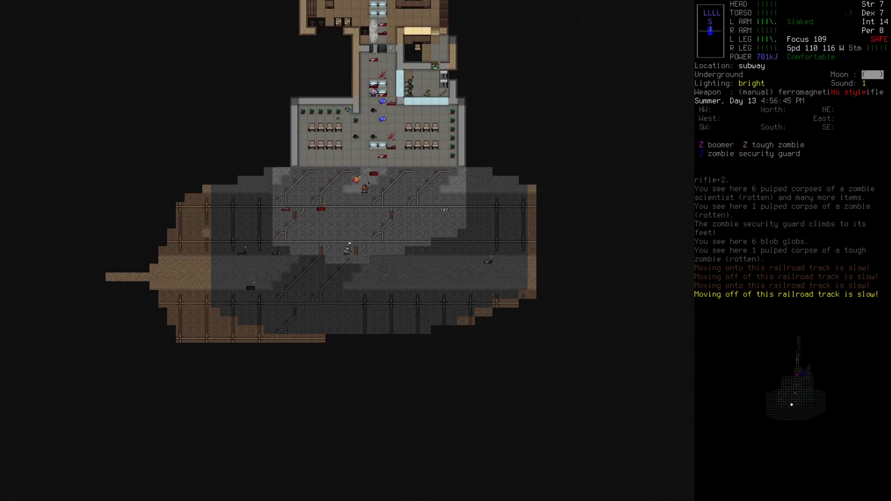
{"action": "key", "text": "1"}
{"action": "key", "text": "1"}
{"action": "key", "text": "1"}
{"action": "key", "text": "Z"}
{"action": "key", "text": "f"}
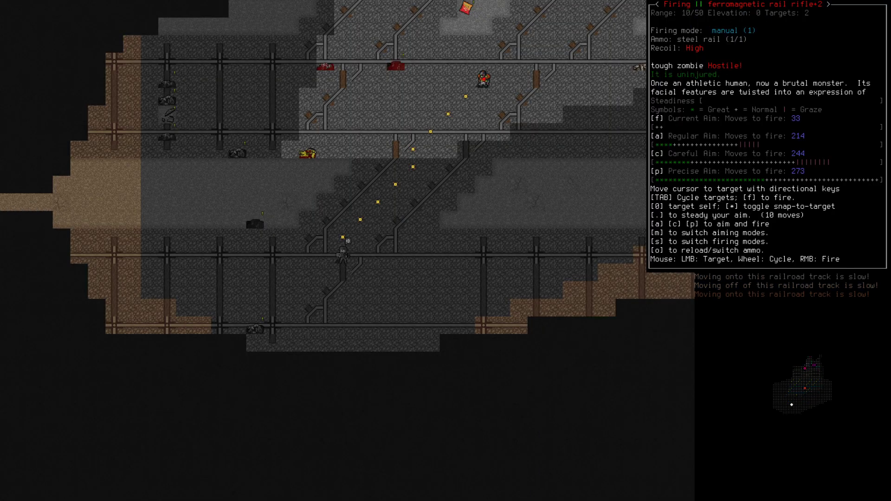
{"action": "key", "text": "Escape"}
{"action": "key", "text": "f"}
{"action": "key", "text": "f"}
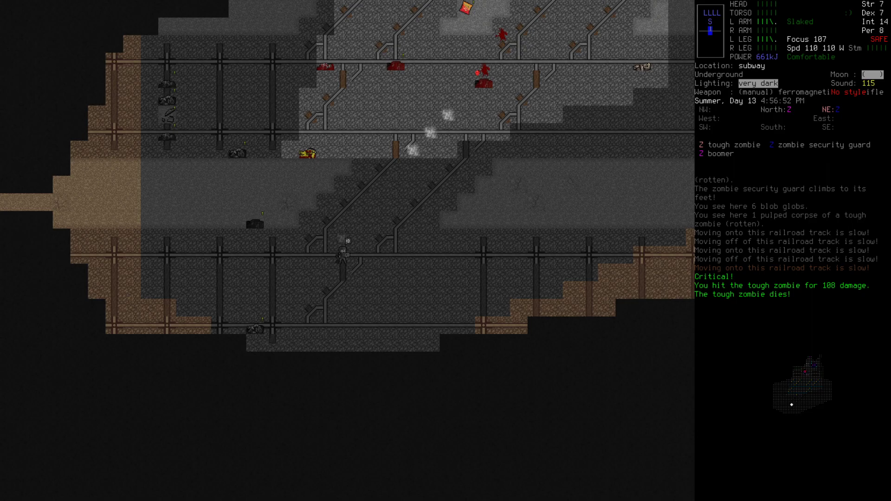
{"action": "key", "text": "r"}
{"action": "key", "text": "Return"}
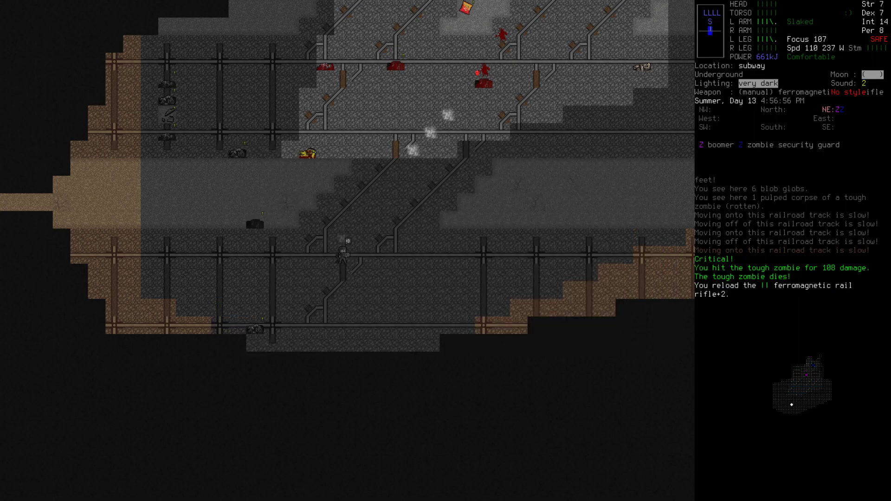
- Move east along the tracks toward the station platform
{"action": "key", "text": "Z"}
{"action": "key", "text": "z"}
{"action": "key", "text": "Right"}
{"action": "key", "text": "Right"}
{"action": "key", "text": "Right"}
{"action": "key", "text": "Right"}
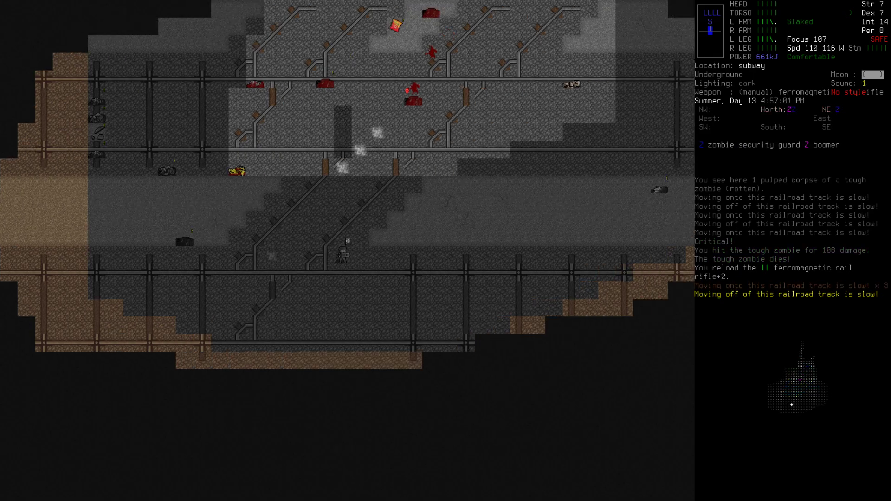
{"action": "key", "text": "Right"}
{"action": "key", "text": "Z"}
{"action": "key", "text": "z"}
{"action": "key", "text": "Right"}
{"action": "key", "text": "Up"}
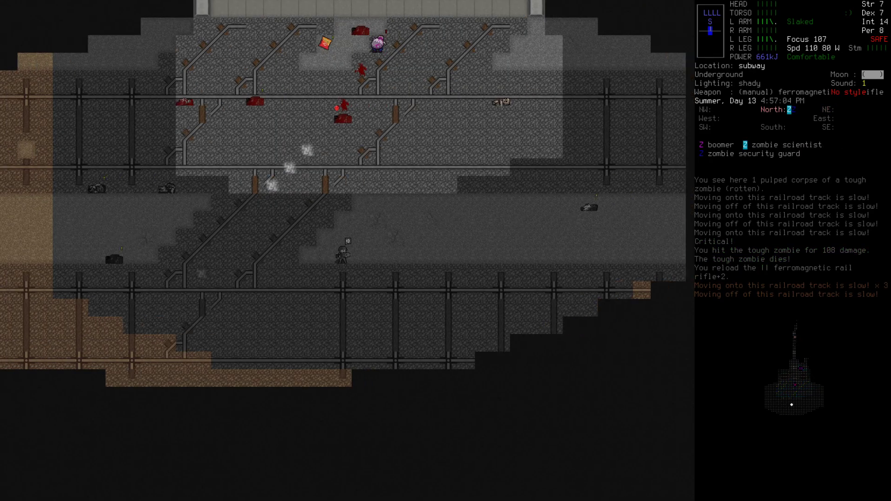
{"action": "key", "text": "Right"}
{"action": "key", "text": "Z"}
{"action": "key", "text": "z"}
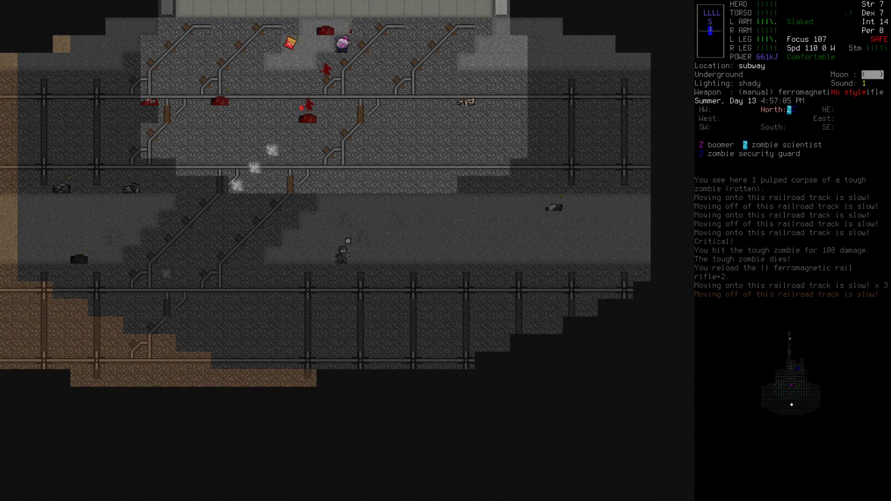
- Shoot the boomer to the north, step northwest, and reload despite the zombie warning
{"action": "key", "text": "f"}
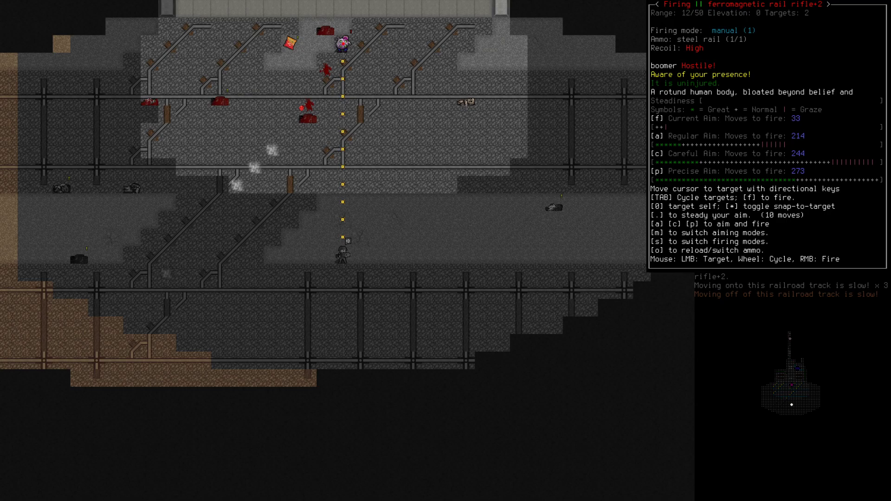
{"action": "key", "text": "f"}
{"action": "key", "text": "KP_7"}
{"action": "key", "text": "KP_7"}
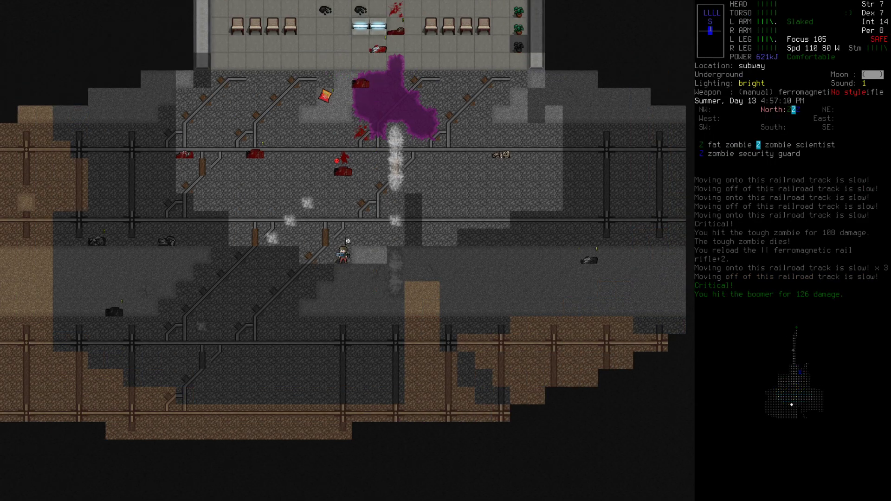
{"action": "key", "text": "r"}
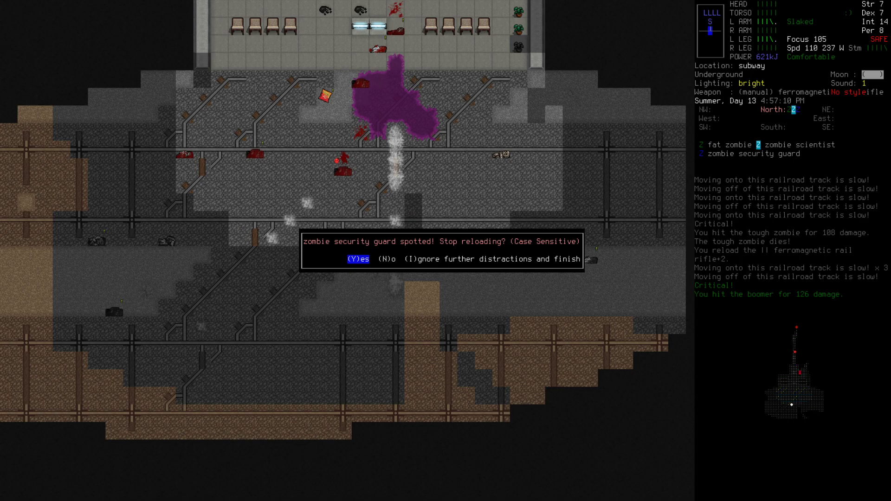
{"action": "key", "text": "Y"}
- Walk to the tough zombie's corpse and pulp it despite the warning
{"action": "key", "text": "KP_8"}
{"action": "key", "text": "KP_8"}
{"action": "key", "text": "KP_8"}
{"action": "key", "text": "g"}
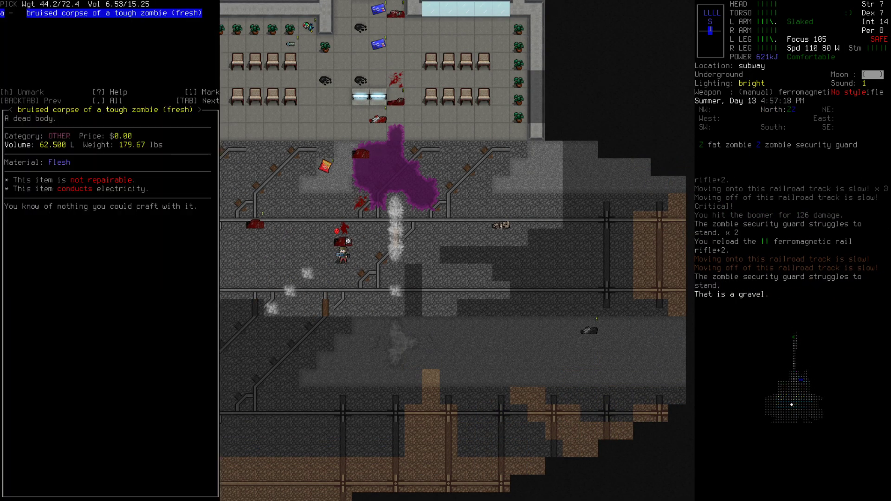
{"action": "key", "text": "Escape"}
{"action": "key", "text": "s"}
{"action": "key", "text": "Y"}
{"action": "key", "text": "KP_2"}
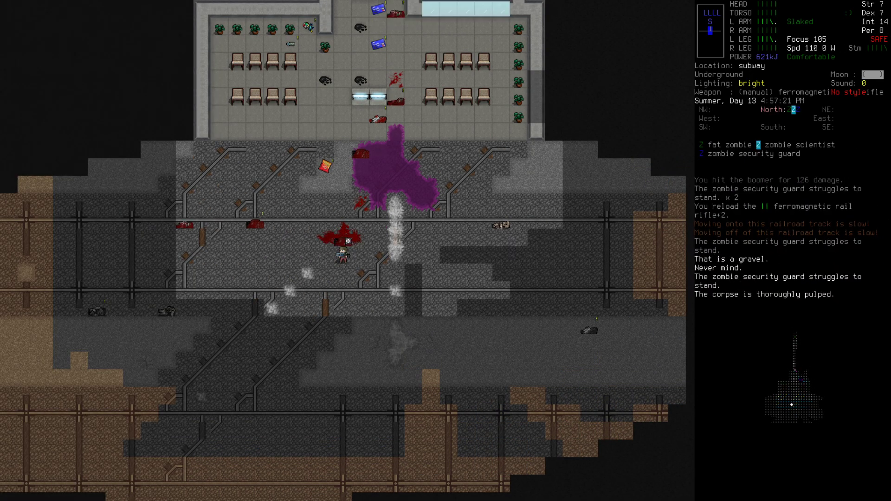
{"action": "key", "text": "z"}
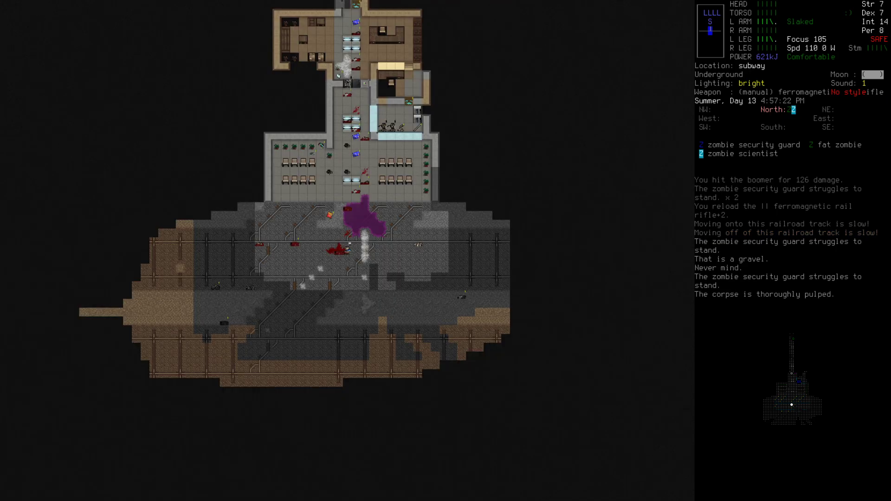
- Kill the zombie scientist, reload, and walk north off the tracks into the station
{"action": "key", "text": "f"}
{"action": "key", "text": "f"}
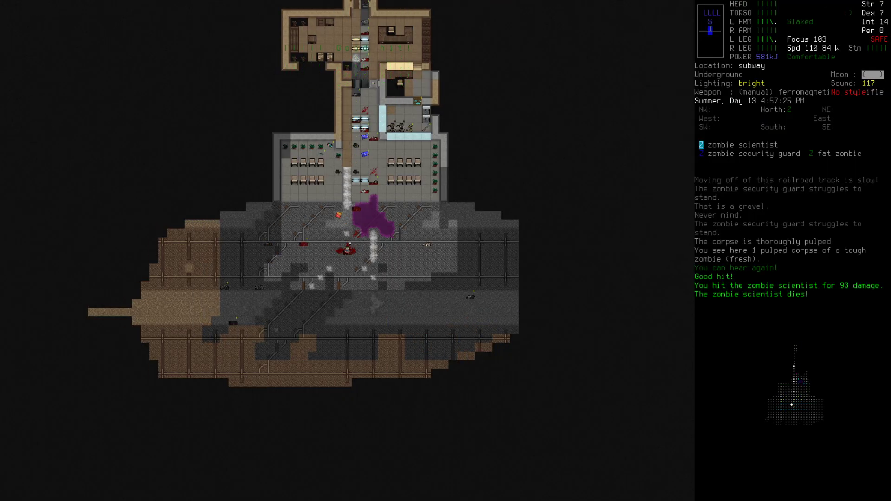
{"action": "key", "text": "r"}
{"action": "key", "text": "Return"}
{"action": "key", "text": "KP_8"}
{"action": "key", "text": "Z"}
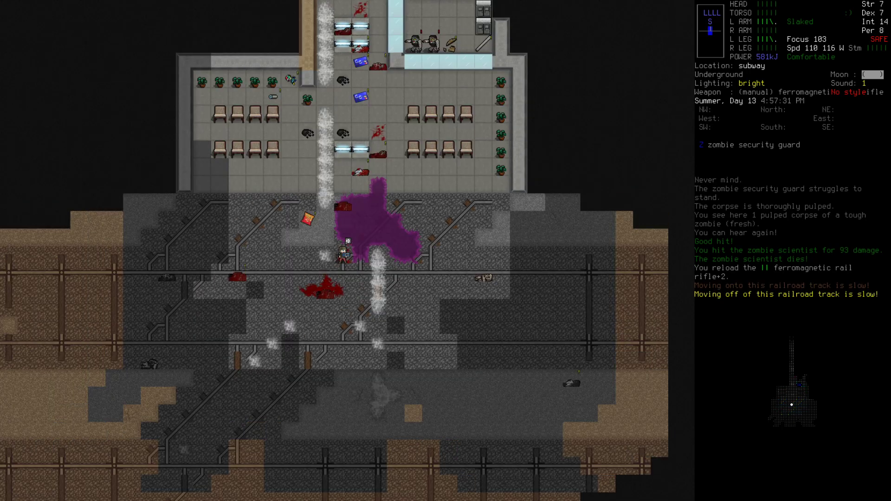
{"action": "key", "text": "KP_8"}
{"action": "key", "text": "KP_8"}
- Walk north past the acid and pulp the corpse in the corridor despite the nearby guard
{"action": "key", "text": "KP_8"}
{"action": "key", "text": "KP_8"}
{"action": "key", "text": "KP_8"}
{"action": "key", "text": "KP_8"}
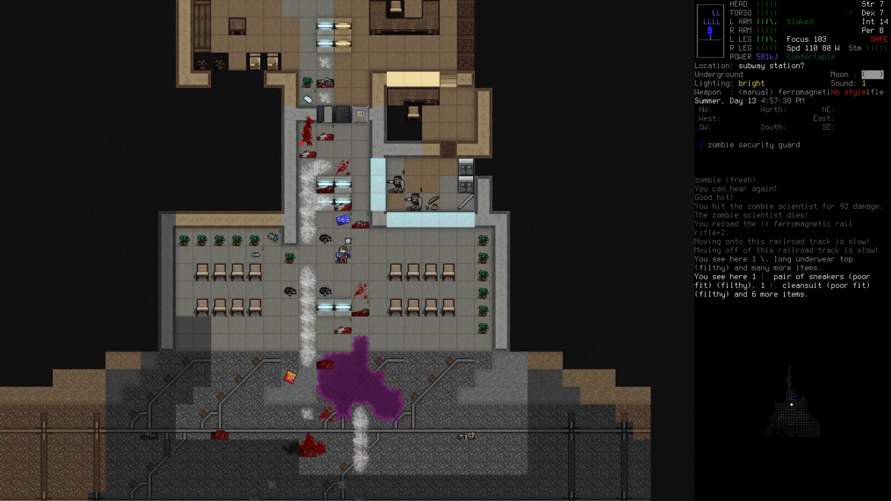
{"action": "key", "text": "KP_8"}
{"action": "key", "text": "KP_8"}
{"action": "key", "text": "KP_8"}
{"action": "key", "text": "KP_8"}
{"action": "key", "text": "r"}
{"action": "key", "text": "Escape"}
{"action": "key", "text": "KP_8"}
{"action": "key", "text": "n"}
{"action": "key", "text": "s"}
{"action": "key", "text": "KP_2"}
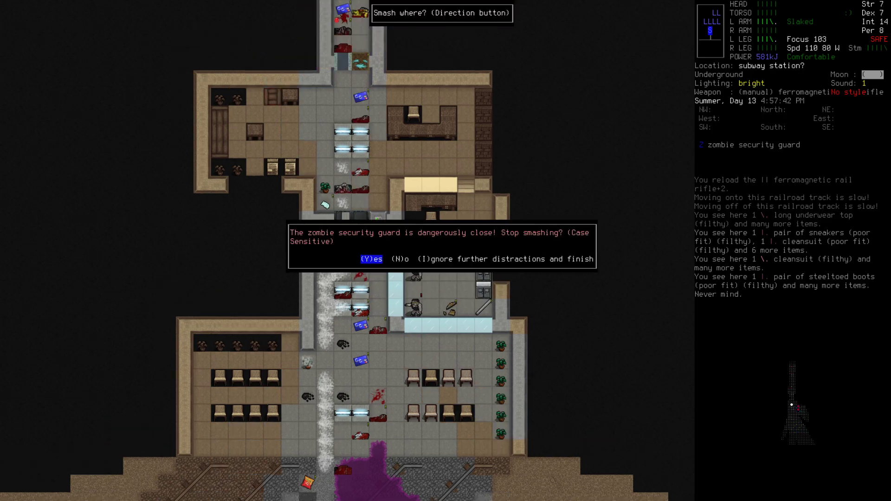
{"action": "key", "text": "i"}
- Continue north through the smoke, then start and abandon pulping the tough zombie corpse
{"action": "key", "text": "KP_8"}
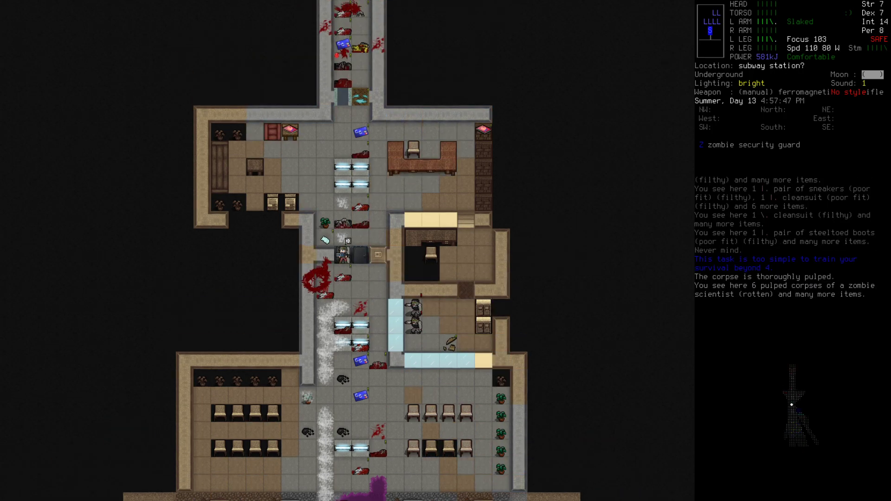
{"action": "key", "text": "KP_8"}
{"action": "key", "text": "y"}
{"action": "key", "text": "KP_8"}
{"action": "key", "text": "KP_8"}
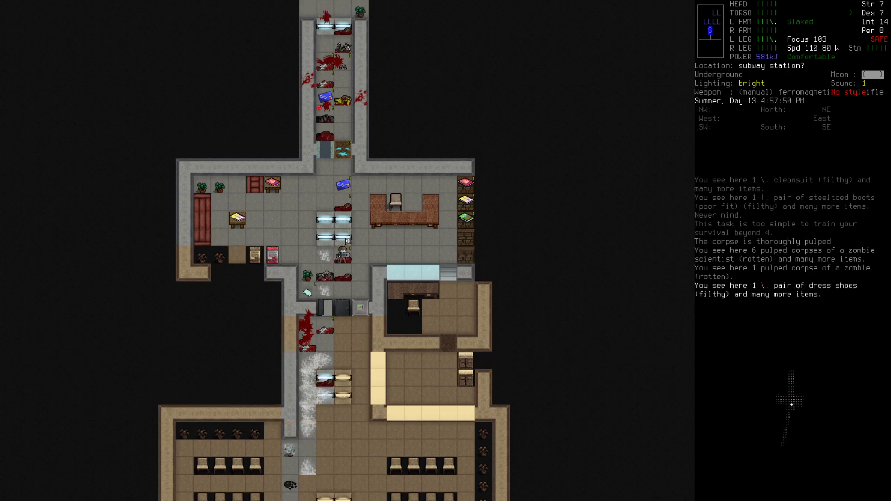
{"action": "key", "text": "KP_8"}
{"action": "key", "text": "KP_8"}
{"action": "key", "text": "KP_8"}
{"action": "key", "text": "KP_8"}
{"action": "key", "text": "KP_8"}
{"action": "key", "text": "KP_8"}
{"action": "key", "text": "KP_8"}
{"action": "key", "text": "s"}
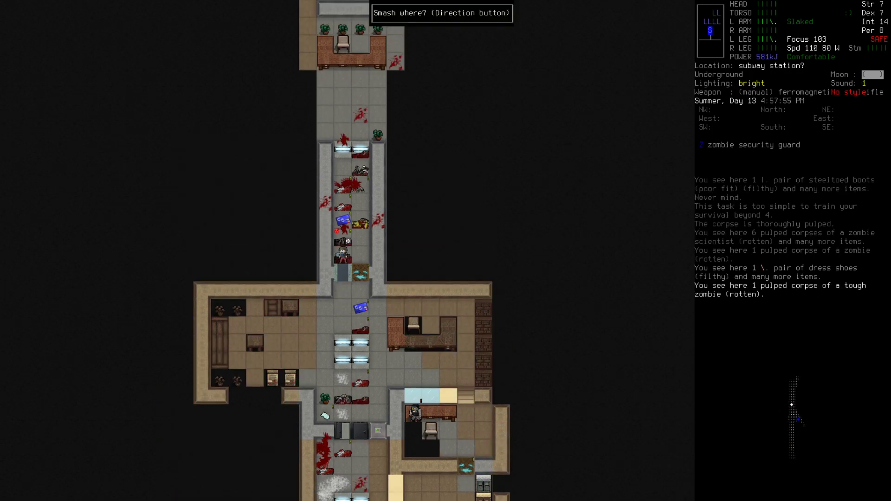
{"action": "key", "text": "Escape"}
- Set item-management panes to the north ground and the south door tile, with the filter cleared
{"action": "key", "text": "slash"}
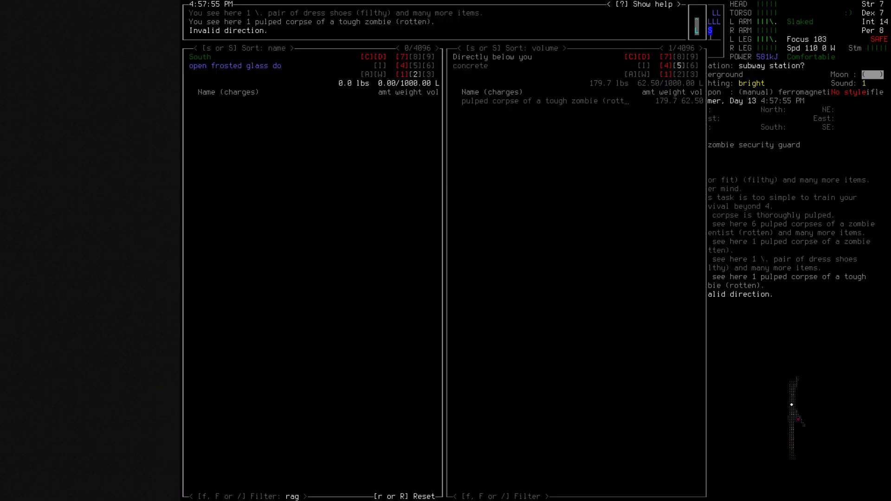
{"action": "key", "text": "8"}
{"action": "key", "text": "Tab"}
{"action": "key", "text": "2"}
{"action": "key", "text": "Tab"}
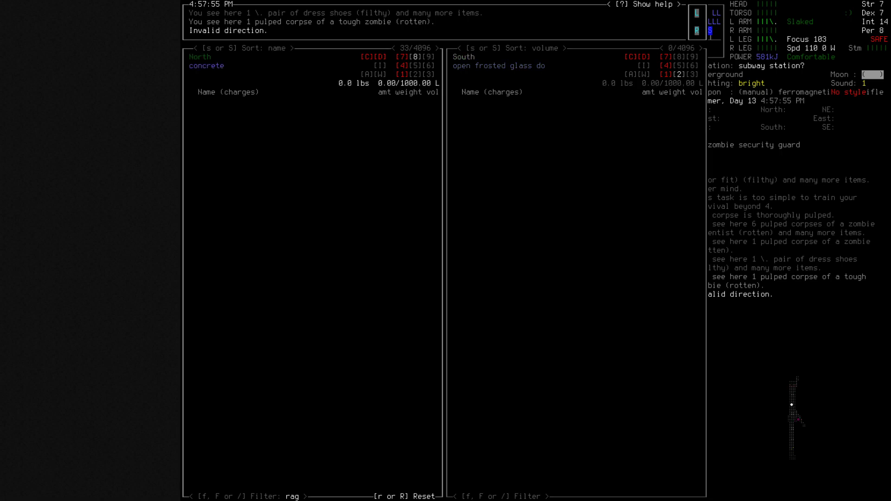
{"action": "key", "text": "f"}
{"action": "key", "text": "BackSpace"}
{"action": "key", "text": "BackSpace"}
{"action": "key", "text": "BackSpace"}
{"action": "key", "text": "Return"}
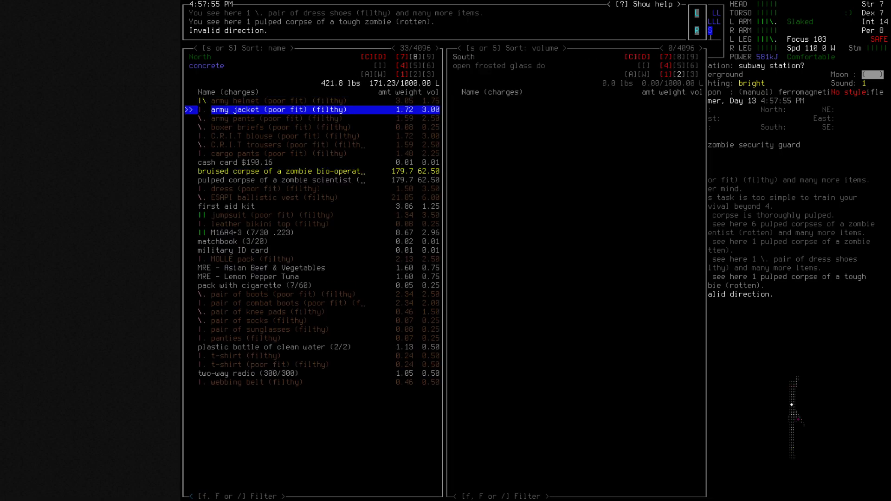
- Move the bruised bio-operator corpse and both MRE - Asian Beef & Vegetables onto the door tile
{"action": "key", "text": "Down"}
{"action": "key", "text": "Down"}
{"action": "key", "text": "Down"}
{"action": "key", "text": "Up"}
{"action": "key", "text": "m"}
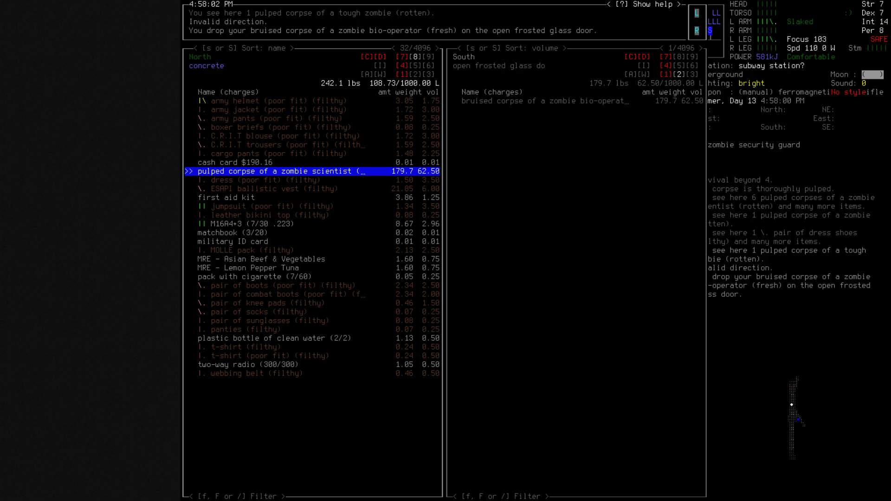
{"action": "key", "text": "Down"}
{"action": "key", "text": "Down"}
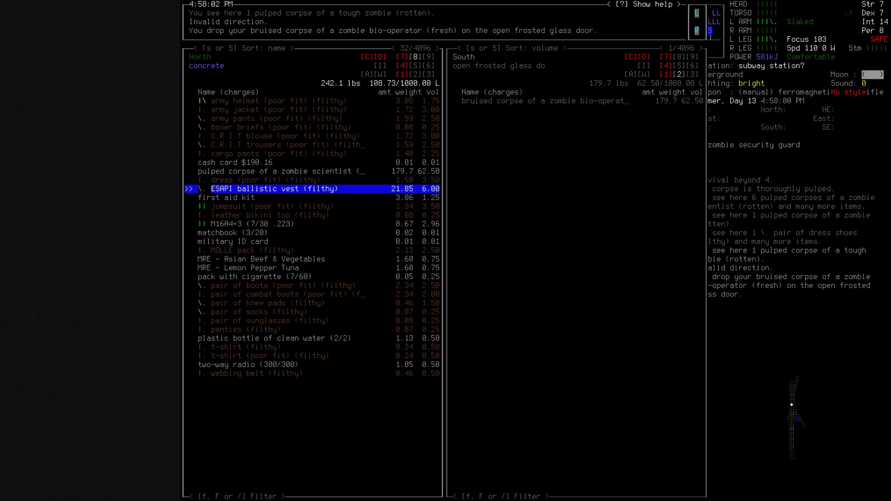
{"action": "key", "text": "Down"}
{"action": "key", "text": "Down"}
{"action": "key", "text": "Down"}
{"action": "key", "text": "Down"}
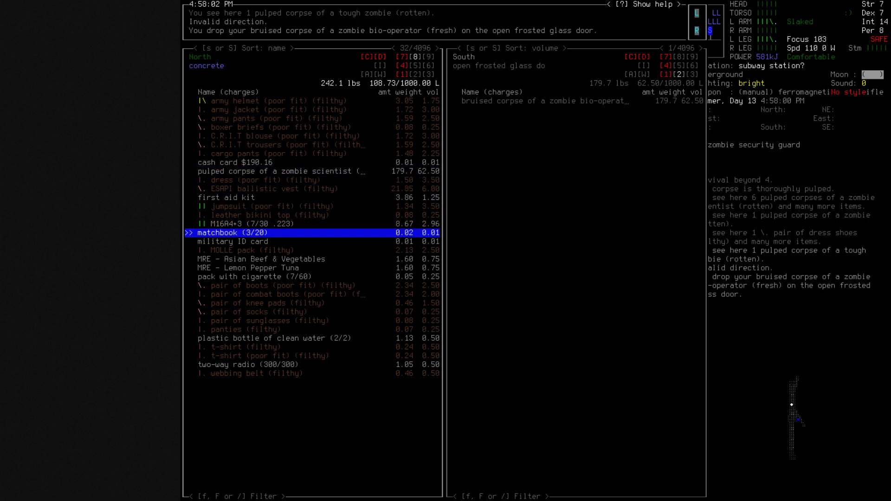
{"action": "key", "text": "Down"}
{"action": "key", "text": "Down"}
{"action": "key", "text": "Down"}
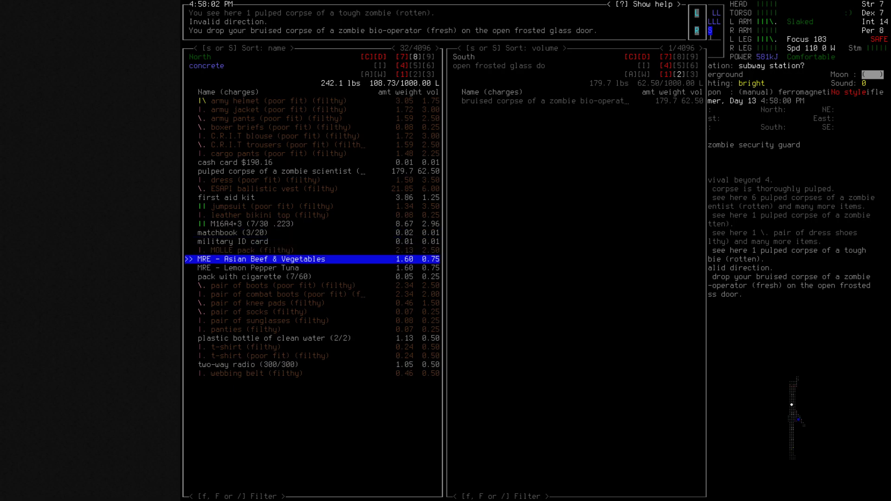
{"action": "key", "text": "Return"}
{"action": "key", "text": "Return"}
{"action": "key", "text": "Down"}
{"action": "key", "text": "Down"}
{"action": "key", "text": "Down"}
{"action": "key", "text": "Down"}
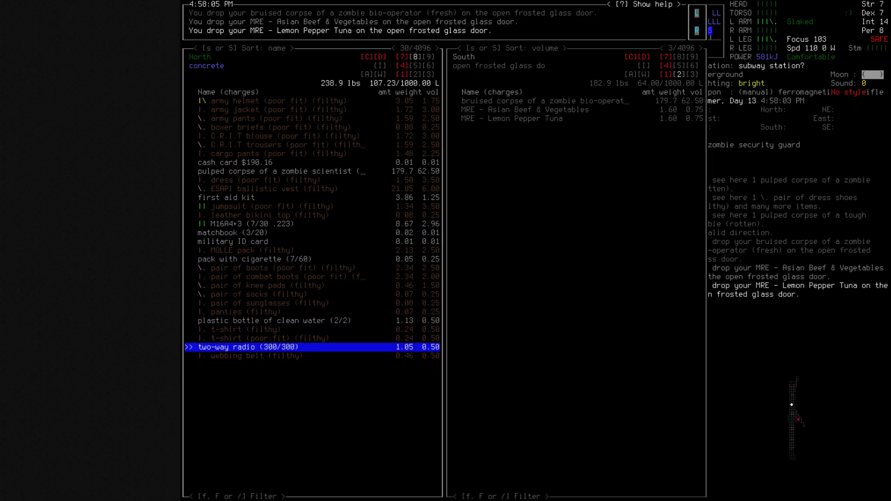
{"action": "key", "text": "Return"}
- Haul the items south, declining the fat zombie and security guard prompts
{"action": "key", "text": "Escape"}
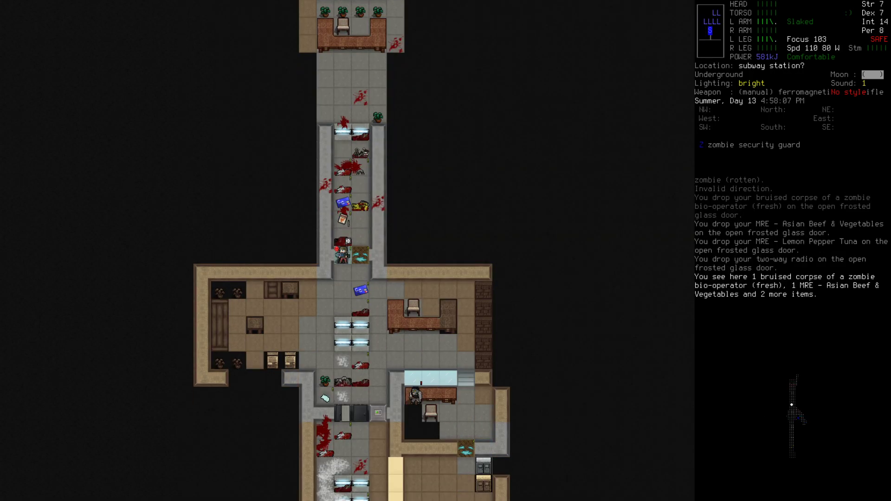
{"action": "key", "text": "z"}
{"action": "key", "text": "z"}
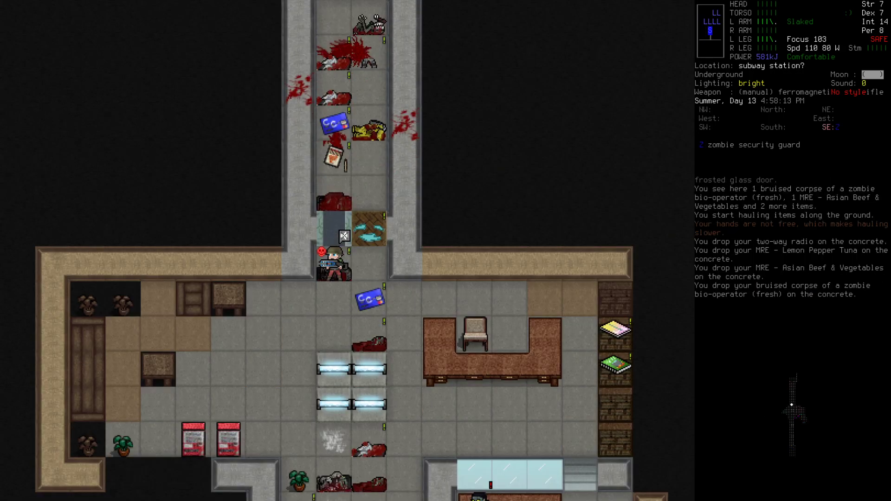
{"action": "key", "text": "z"}
{"action": "key", "text": "N"}
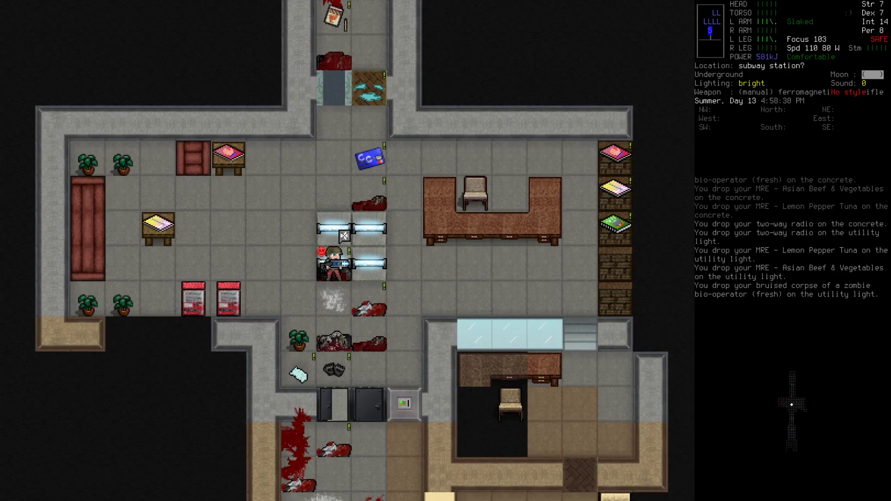
{"action": "key", "text": "N"}
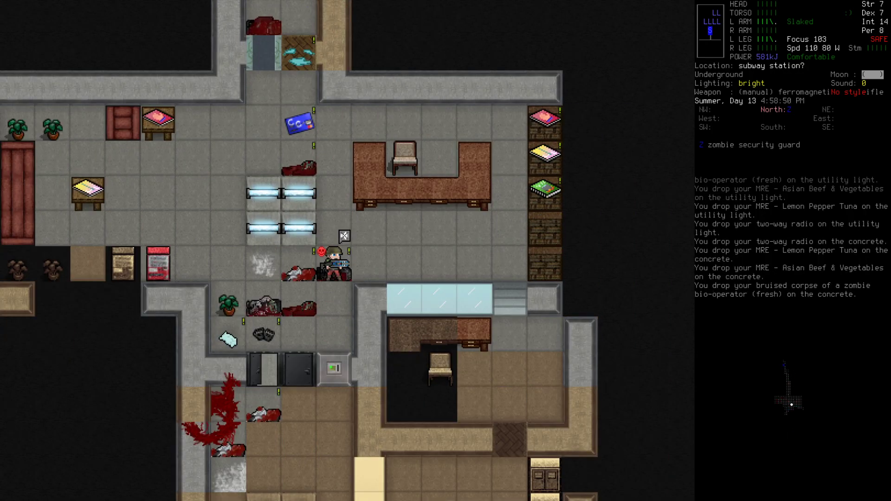
{"action": "key", "text": "N"}
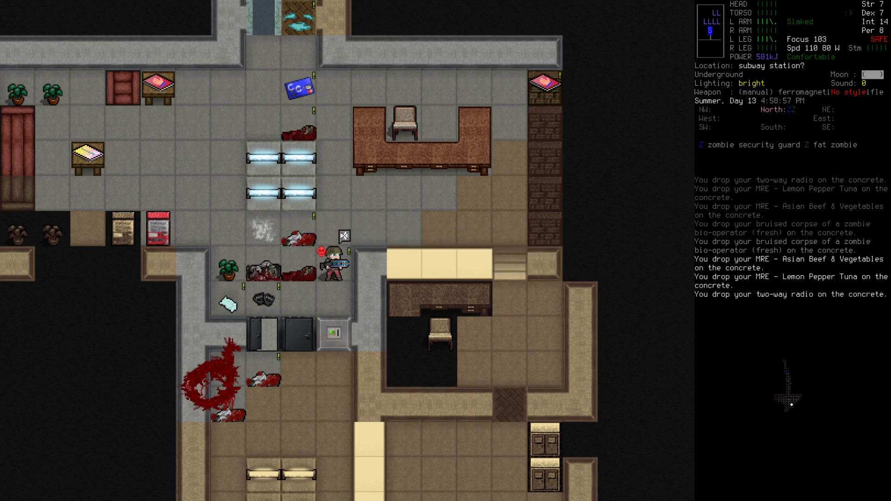
- Survey the station, stop hauling, and walk south along the corridor
{"action": "key", "text": "z"}
{"action": "key", "text": "Z"}
{"action": "key", "text": "Z"}
{"action": "key", "text": "Z"}
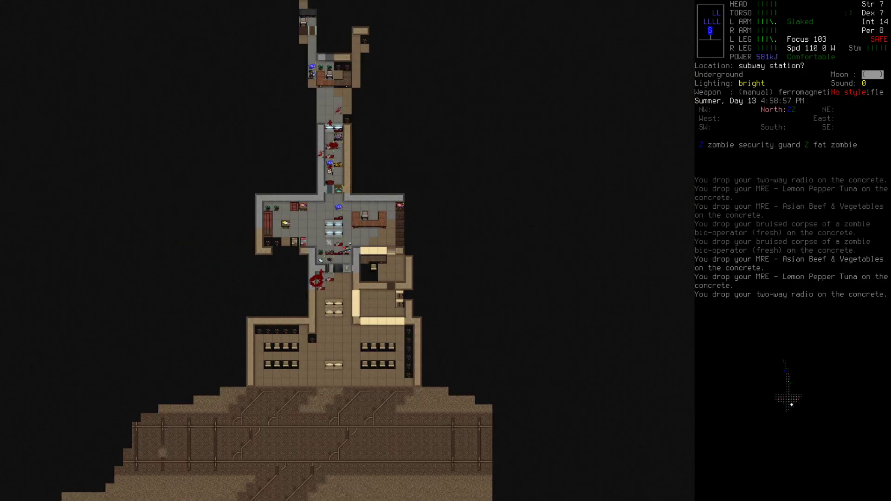
{"action": "key", "text": "z"}
{"action": "key", "text": "Escape"}
{"action": "key", "text": "z"}
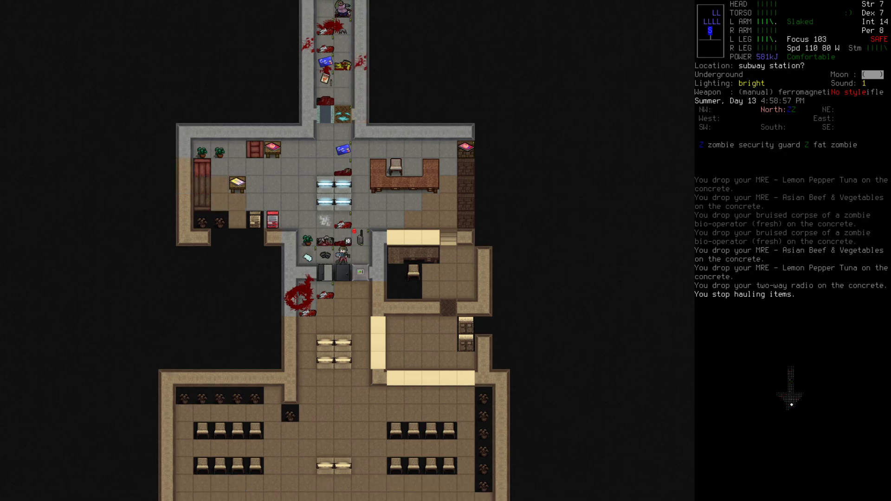
{"action": "key", "text": "Z"}
{"action": "key", "text": "Z"}
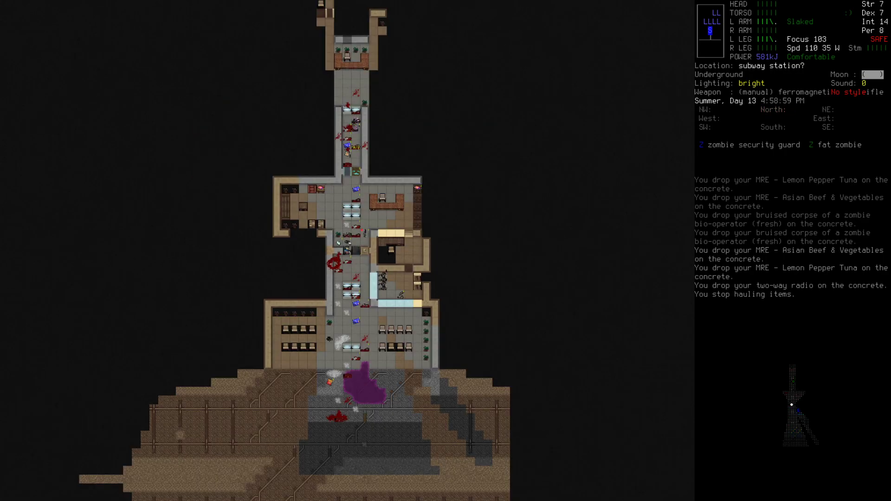
{"action": "key", "text": "Down"}
{"action": "key", "text": "Down"}
{"action": "key", "text": "Down"}
{"action": "key", "text": "Down"}
{"action": "key", "text": "Down"}
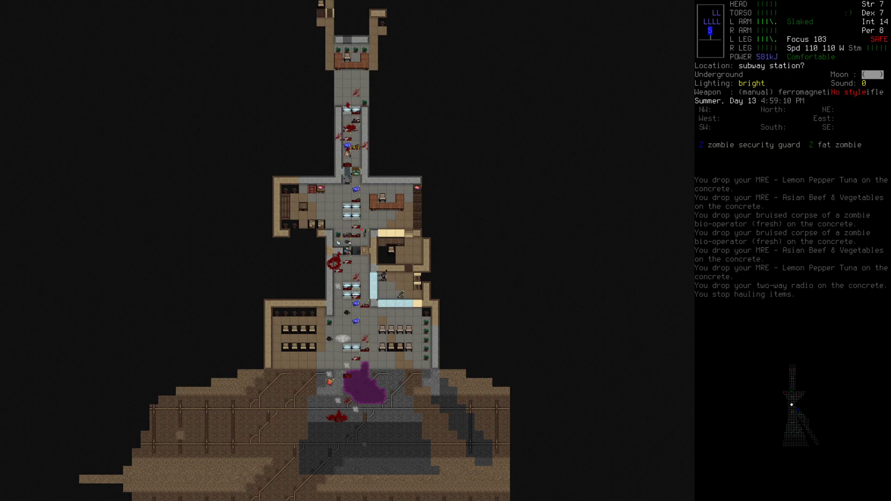
{"action": "key", "text": "Down"}
- Shoot the fat zombie and the zombie scientist with the rail rifle, reloading between shots
{"action": "key", "text": "f"}
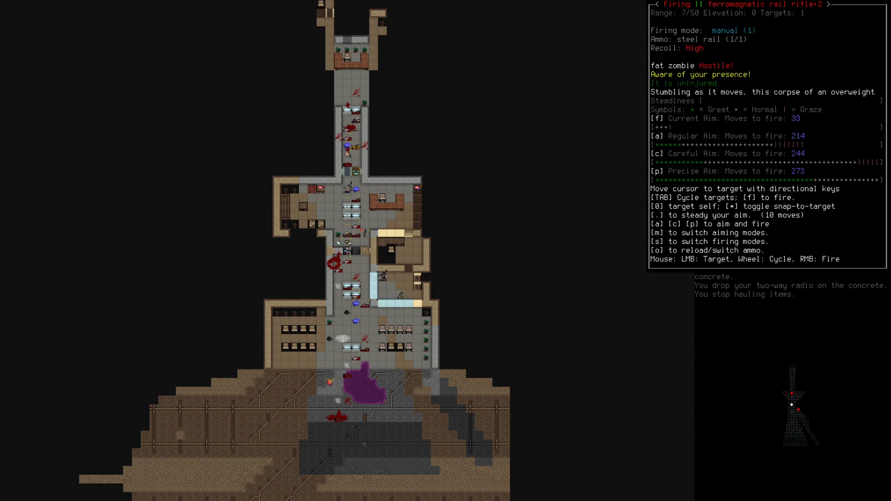
{"action": "key", "text": "p"}
{"action": "key", "text": "N"}
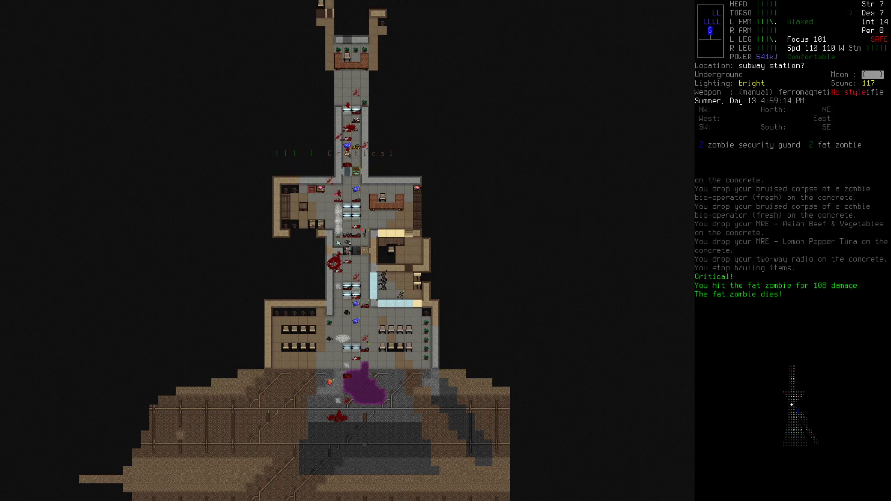
{"action": "key", "text": "r"}
{"action": "key", "text": "N"}
{"action": "key", "text": "N"}
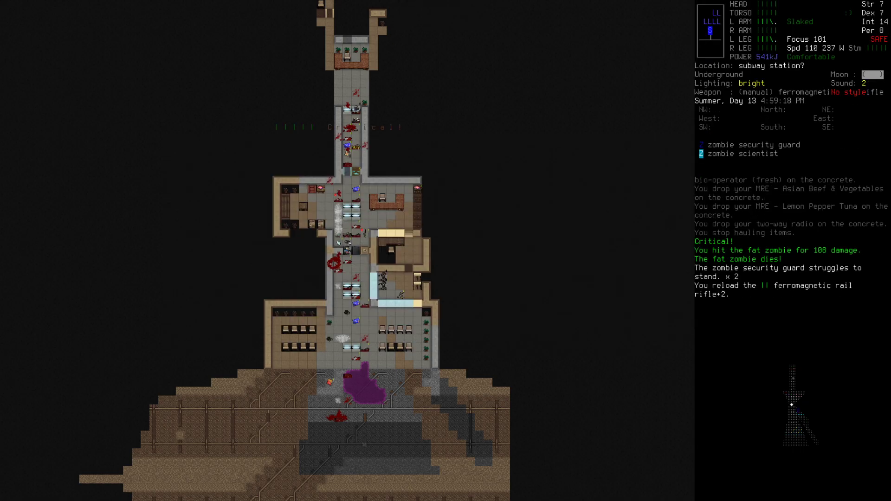
{"action": "key", "text": "f"}
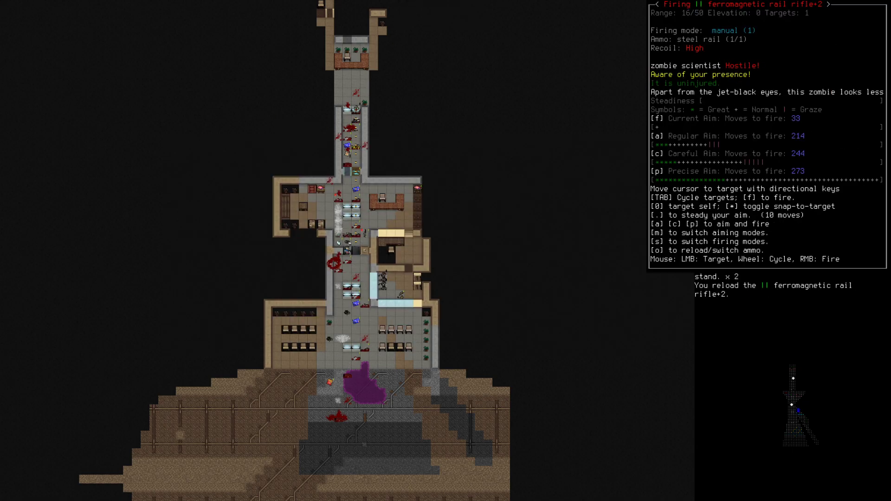
{"action": "key", "text": "p"}
{"action": "key", "text": "N"}
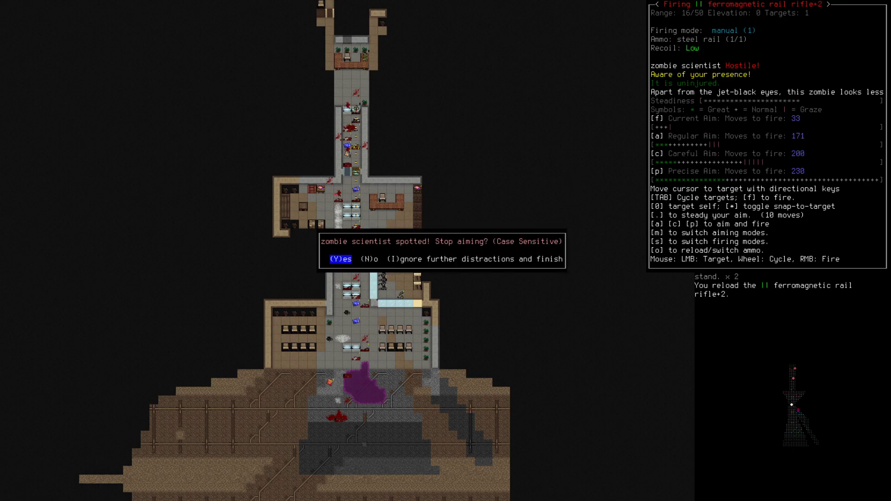
{"action": "key", "text": "N"}
{"action": "key", "text": "r"}
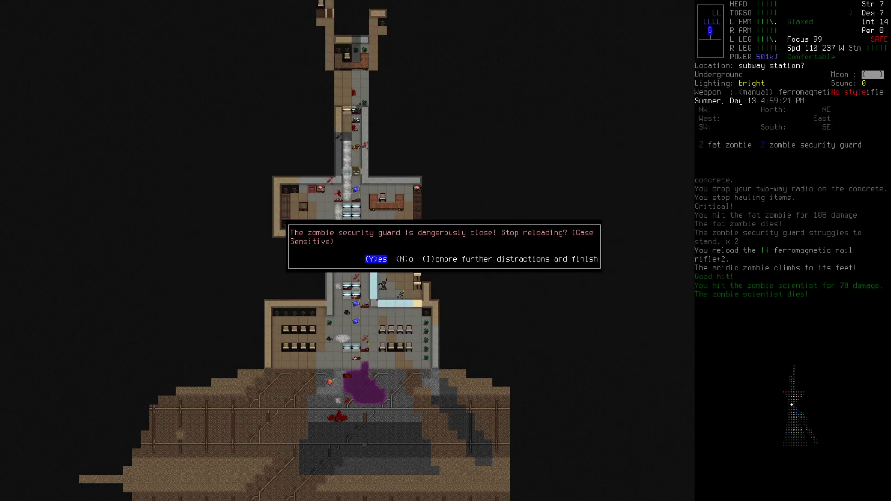
{"action": "key", "text": "N"}
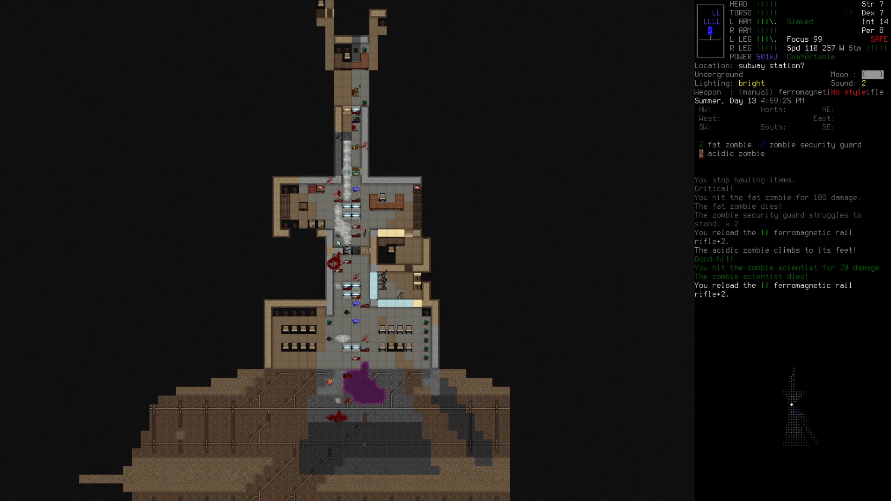
- Fire at the second fat zombie, reload the rail rifle, and wait a turn
{"action": "key", "text": "f"}
{"action": "key", "text": "f"}
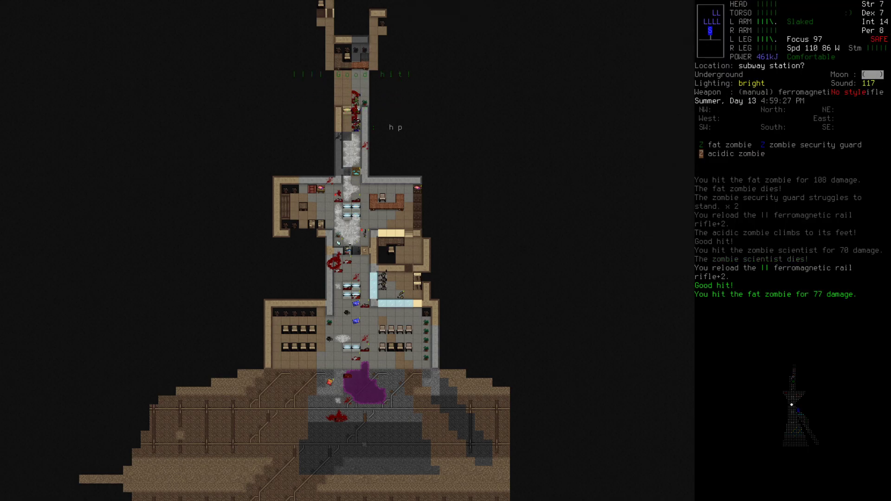
{"action": "key", "text": "r"}
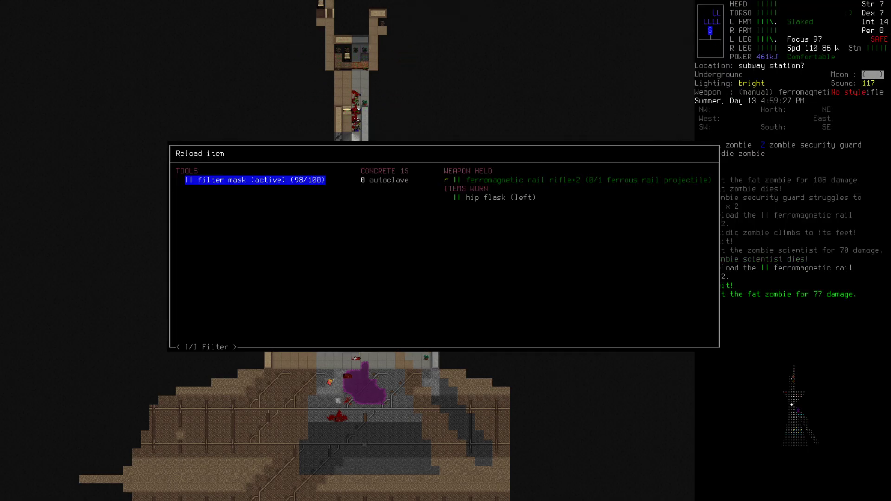
{"action": "key", "text": "Return"}
{"action": "key", "text": "y"}
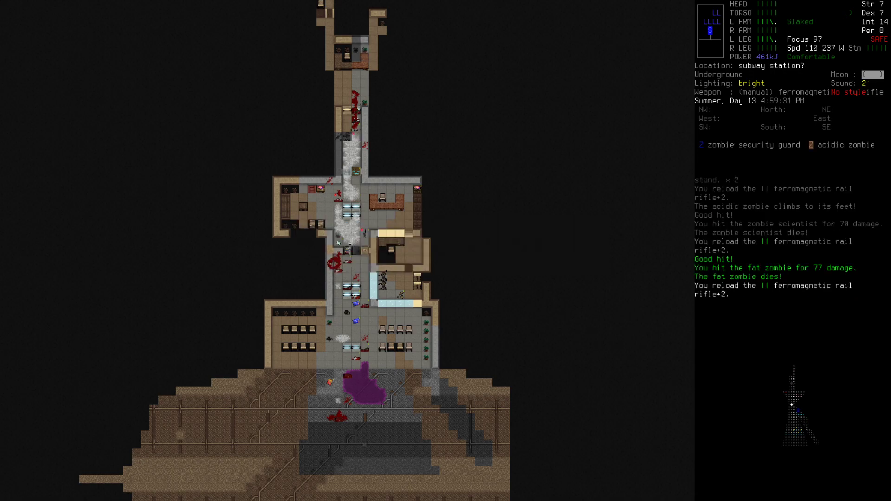
{"action": "key", "text": "Down"}
{"action": "key", "text": "Down"}
{"action": "key", "text": "z"}
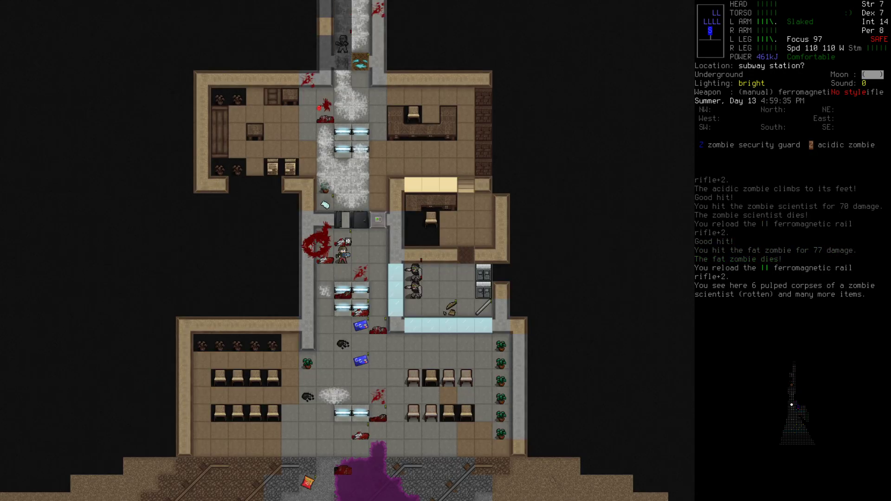
{"action": "key", "text": "period"}
{"action": "key", "text": "period"}
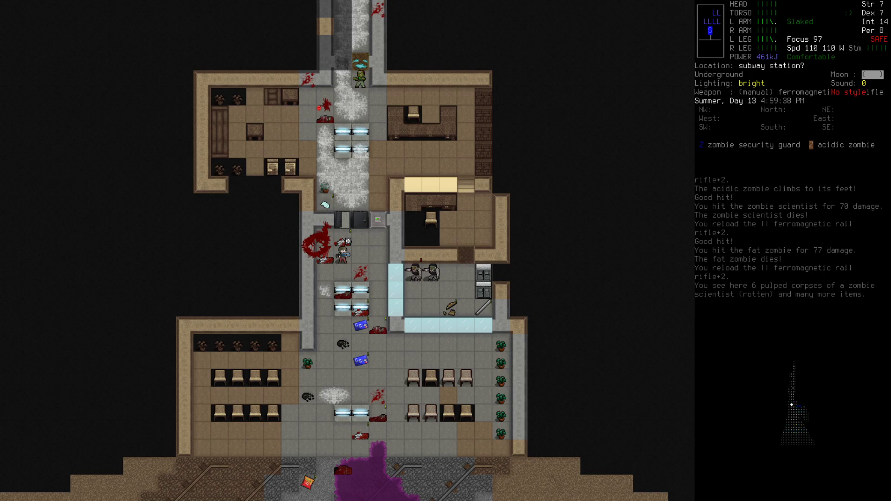
- Walk south into the waiting room and wait for the zombies to approach
{"action": "key", "text": "Down"}
{"action": "key", "text": "Down"}
{"action": "key", "text": "Down"}
{"action": "key", "text": "Down"}
{"action": "key", "text": "Down"}
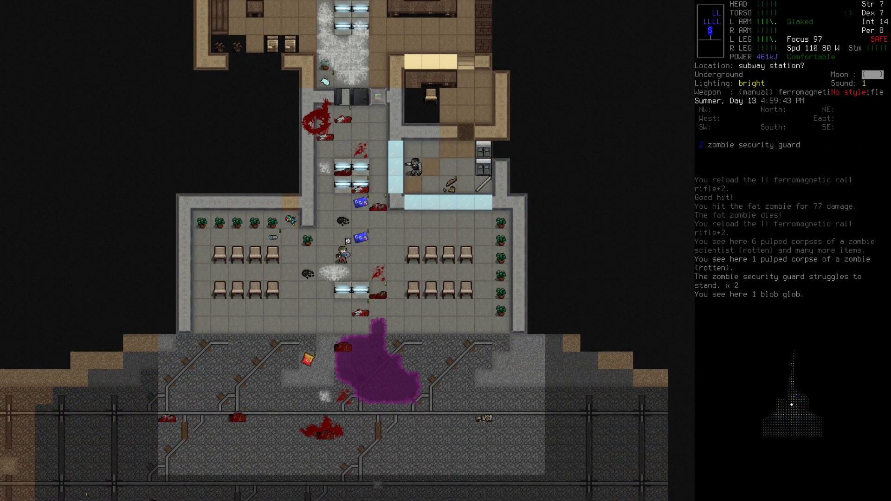
{"action": "key", "text": "Z"}
{"action": "key", "text": "z"}
{"action": "key", "text": "period"}
{"action": "key", "text": "period"}
{"action": "key", "text": "period"}
{"action": "key", "text": "period"}
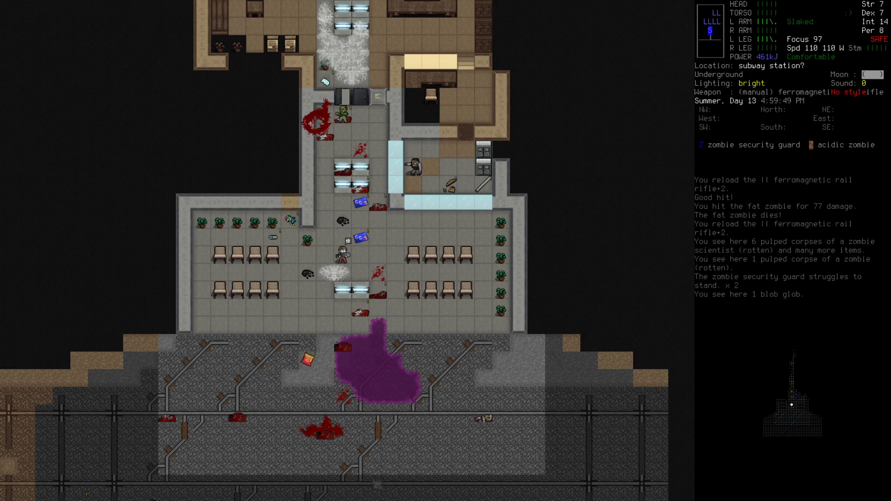
{"action": "key", "text": "Z"}
{"action": "key", "text": "z"}
- Kill the acidic zombie with a 119-damage critical rail rifle hit and reload
{"action": "key", "text": "f"}
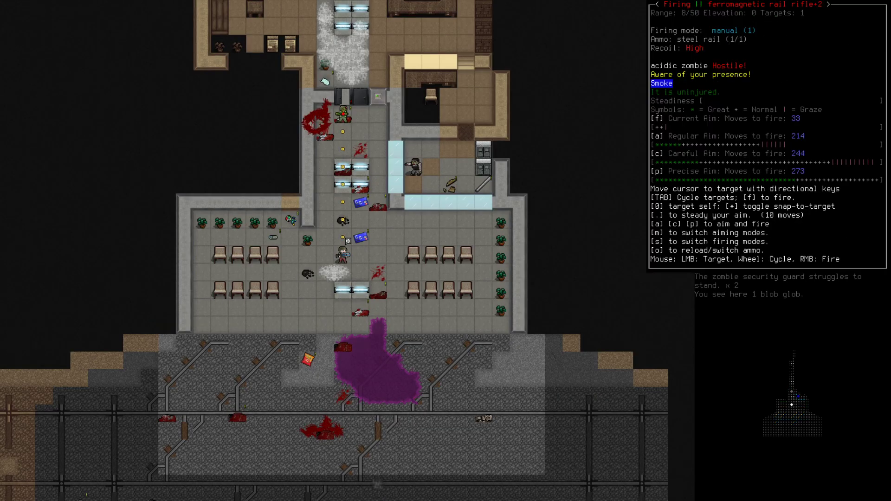
{"action": "key", "text": "f"}
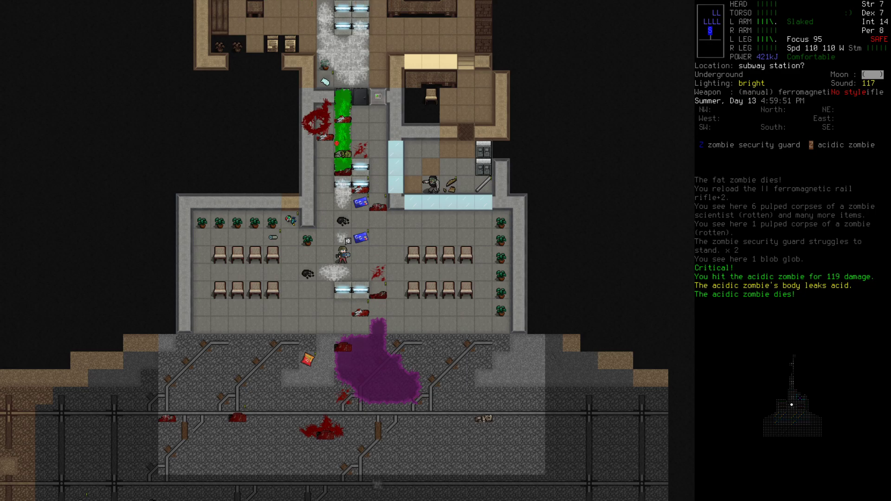
{"action": "key", "text": "r"}
{"action": "key", "text": "Return"}
{"action": "key", "text": "N"}
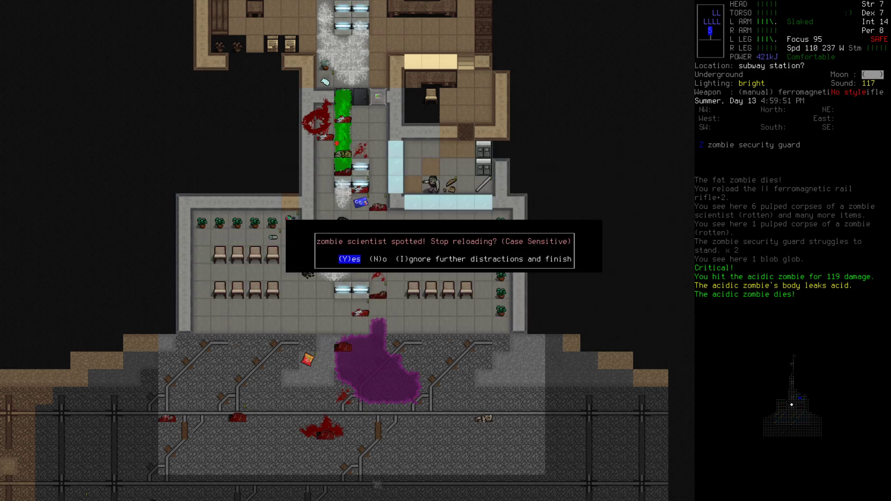
{"action": "key", "text": "N"}
- Look around, wait a turn, and save the game
{"action": "key", "text": "Z"}
{"action": "key", "text": "z"}
{"action": "key", "text": "Z"}
{"action": "key", "text": "f"}
{"action": "key", "text": "Escape"}
{"action": "key", "text": "5"}
{"action": "key", "text": "z"}
{"action": "key", "text": "S"}
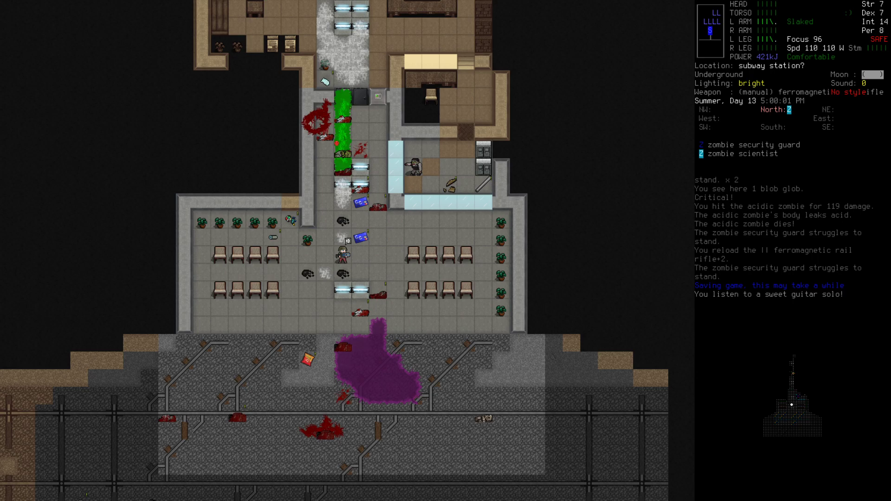
- Wait for the zombie scientist to approach, then kill it with a 128-damage rail rifle headshot
{"action": "key", "text": "Z"}
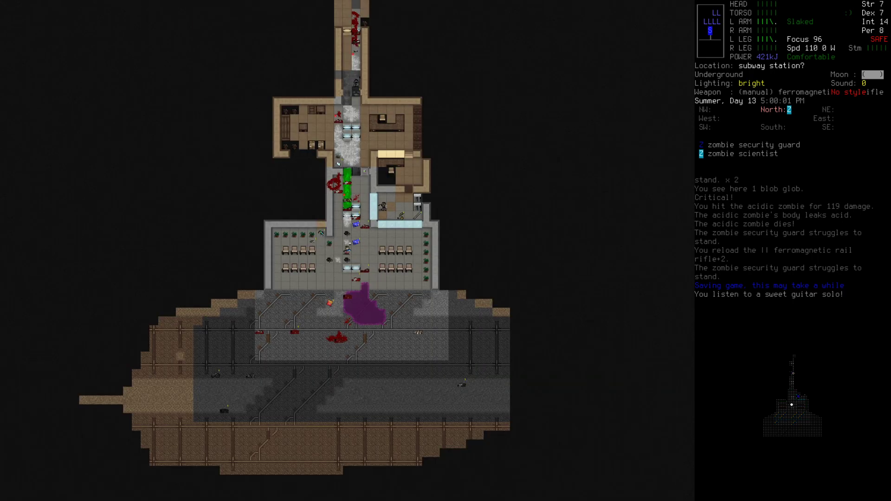
{"action": "key", "text": "z"}
{"action": "key", "text": "Z"}
{"action": "key", "text": "f"}
{"action": "key", "text": "Escape"}
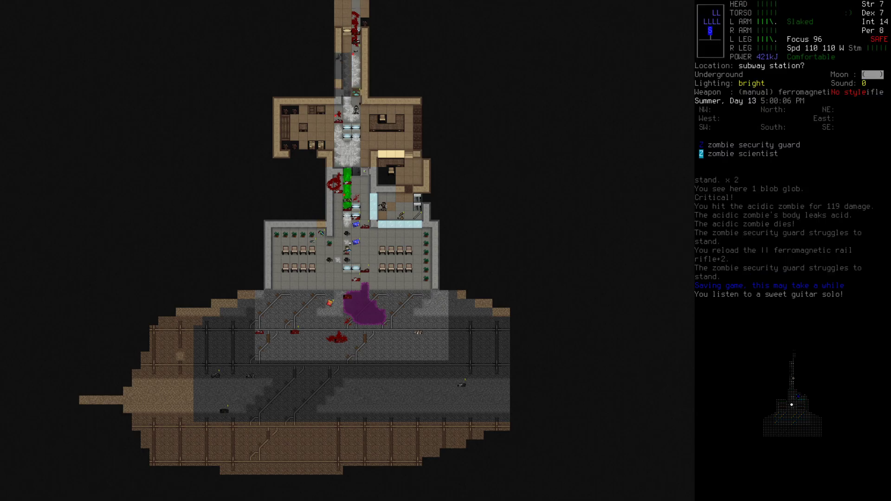
{"action": "key", "text": "f"}
{"action": "key", "text": "5"}
{"action": "key", "text": "f"}
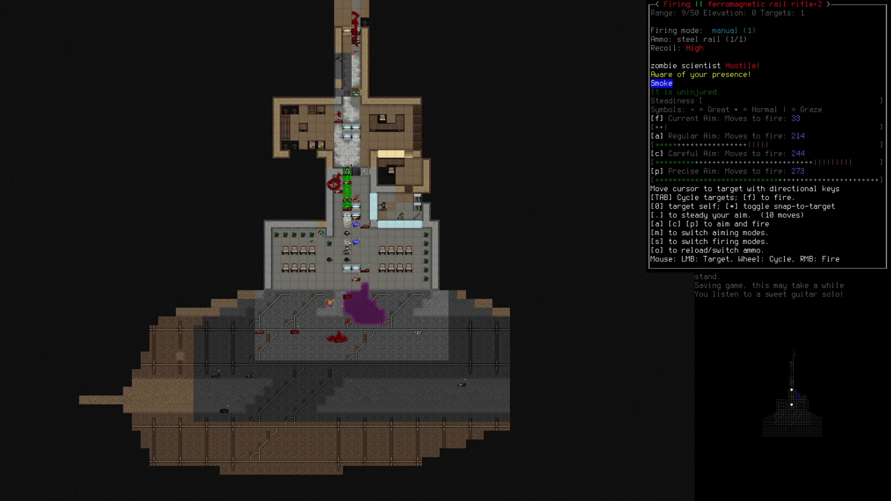
{"action": "key", "text": "f"}
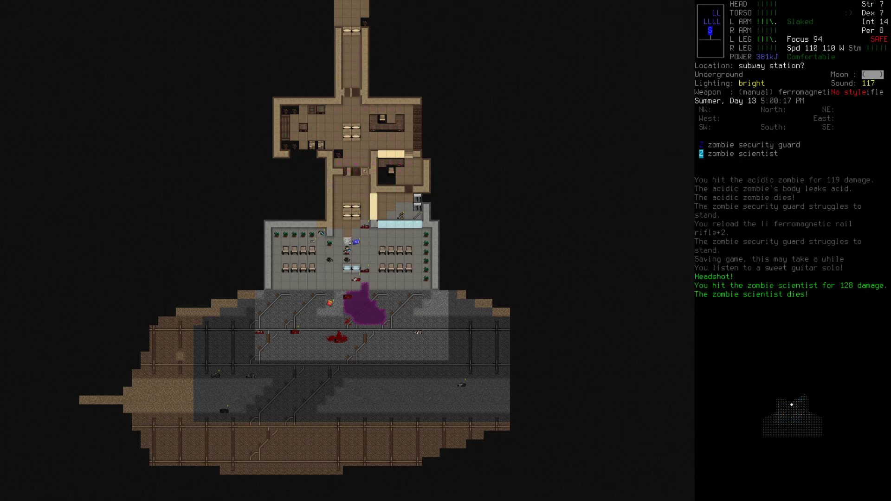
{"action": "key", "text": "z"}
- Walk north onto the item pile and examine the items on the neighbouring tiles
{"action": "key", "text": "Up"}
{"action": "key", "text": "Up"}
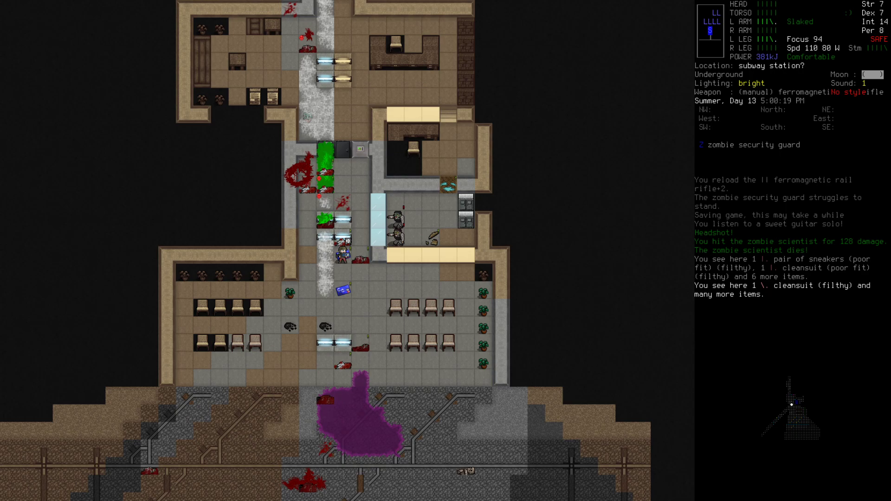
{"action": "key", "text": "Up"}
{"action": "key", "text": "Up"}
{"action": "key", "text": "z"}
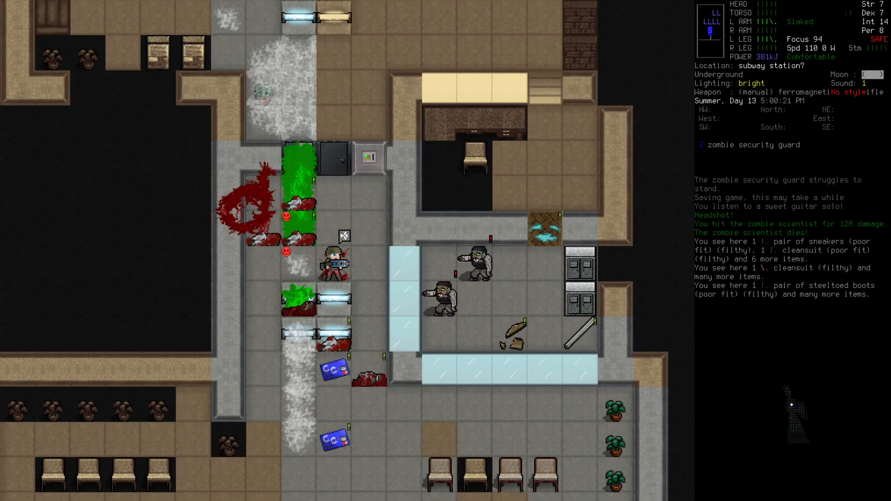
{"action": "key", "text": "e"}
{"action": "key", "text": "Left"}
{"action": "key", "text": "Escape"}
{"action": "key", "text": "e"}
{"action": "key", "text": "Down"}
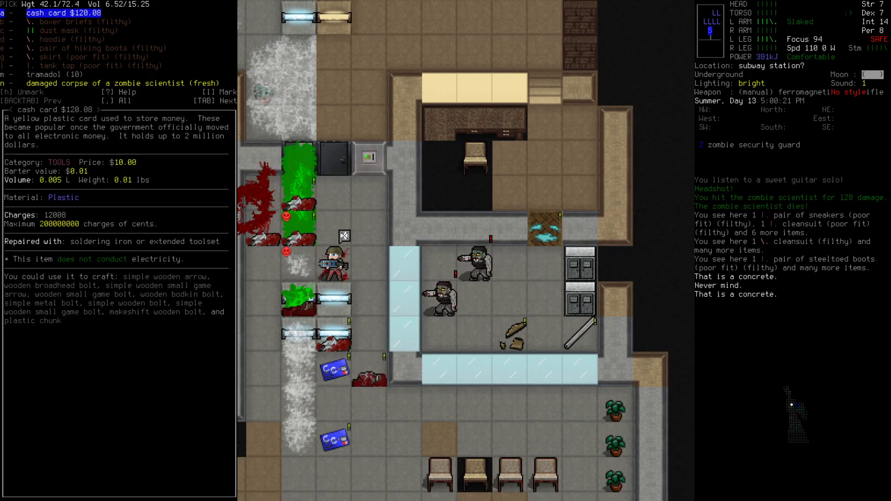
{"action": "key", "text": "Escape"}
{"action": "key", "text": "e"}
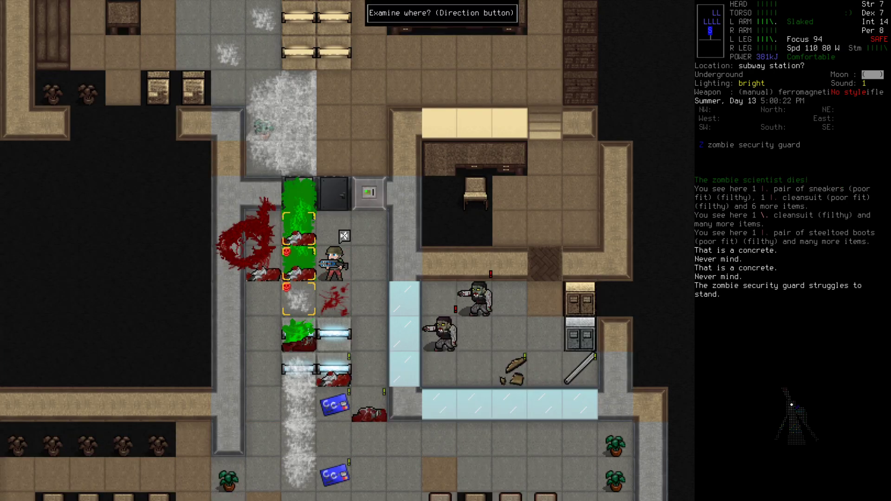
{"action": "key", "text": "Up"}
{"action": "key", "text": "Escape"}
- Move the acidic zombie corpse to the other tile in the item manager
{"action": "key", "text": "slash"}
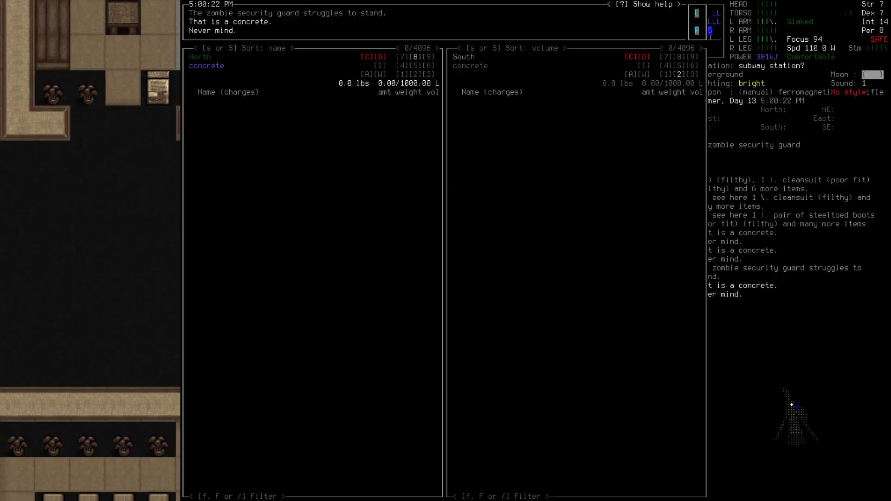
{"action": "key", "text": "Tab"}
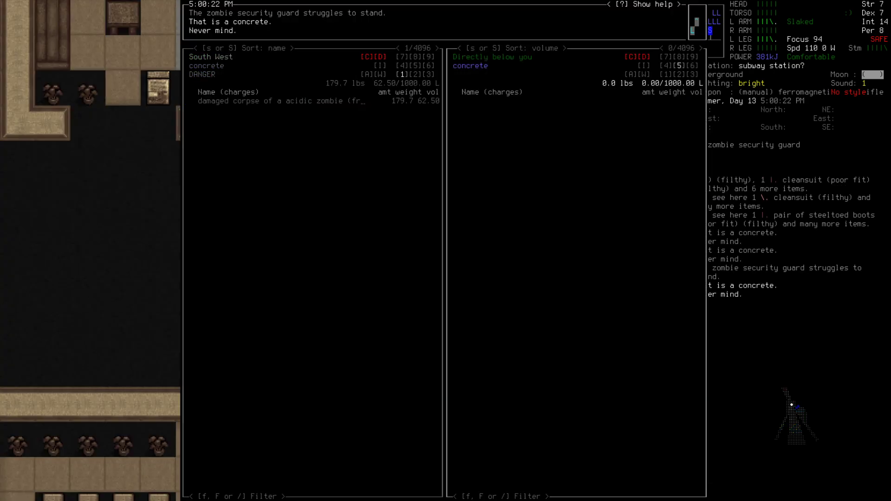
{"action": "key", "text": "Tab"}
{"action": "key", "text": "Return"}
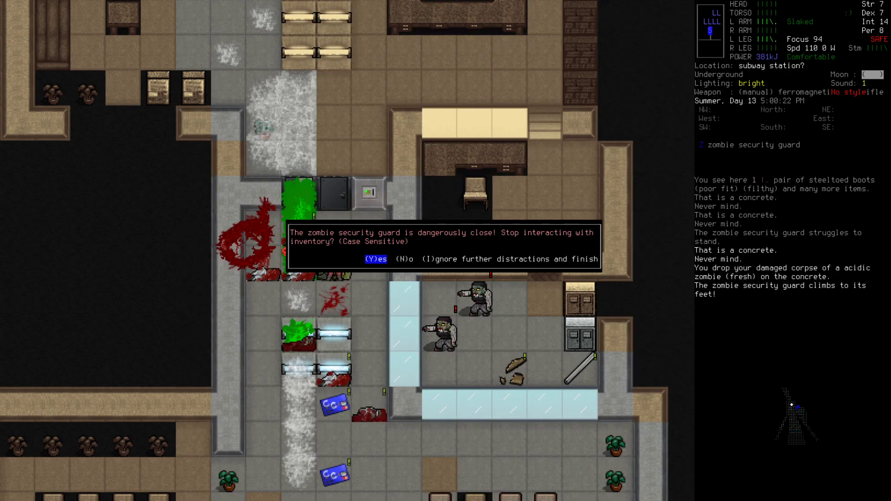
{"action": "key", "text": "Y"}
- Dismember the acidic zombie corpse for tainted meat and fats, then walk north
{"action": "key", "text": "Escape"}
{"action": "key", "text": "B"}
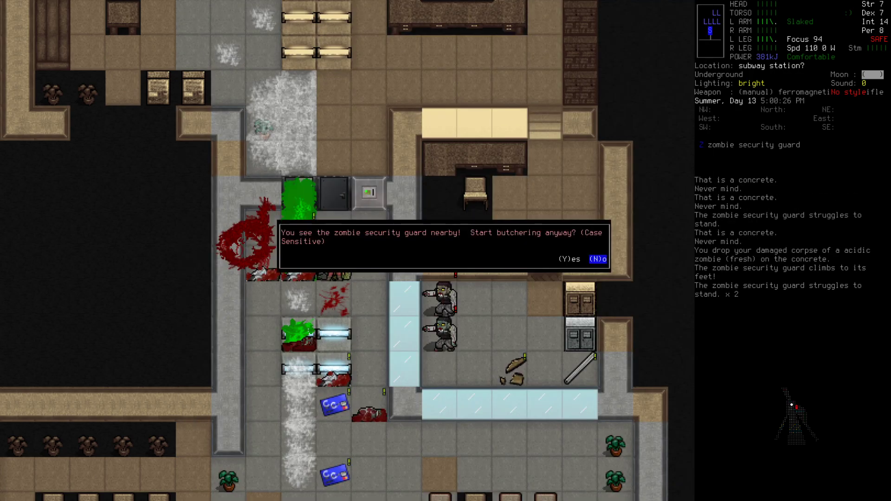
{"action": "key", "text": "Escape"}
{"action": "key", "text": "B"}
{"action": "key", "text": "Y"}
{"action": "key", "text": "Return"}
{"action": "key", "text": "Up"}
{"action": "key", "text": "Up"}
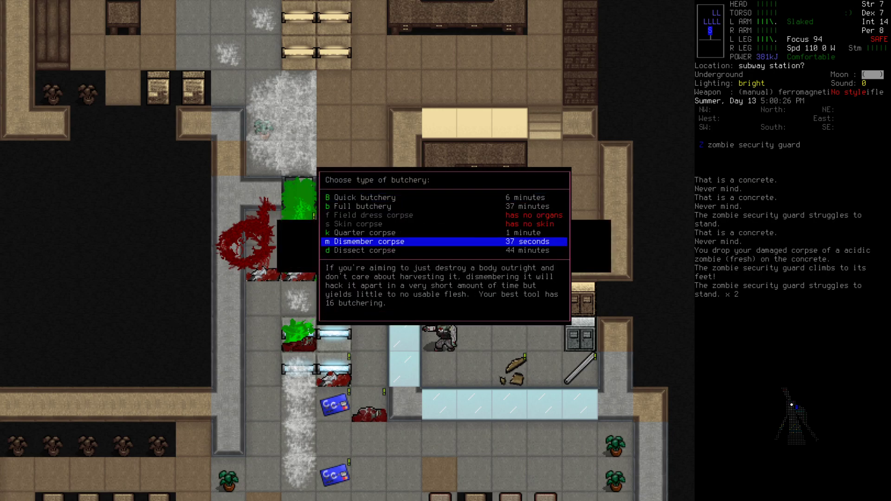
{"action": "key", "text": "Return"}
{"action": "key", "text": "Y"}
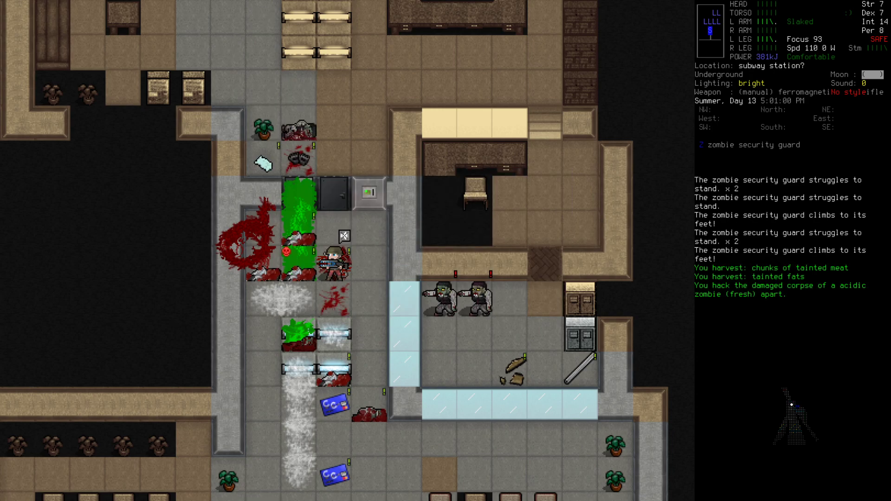
{"action": "key", "text": "Up"}
{"action": "key", "text": "Up"}
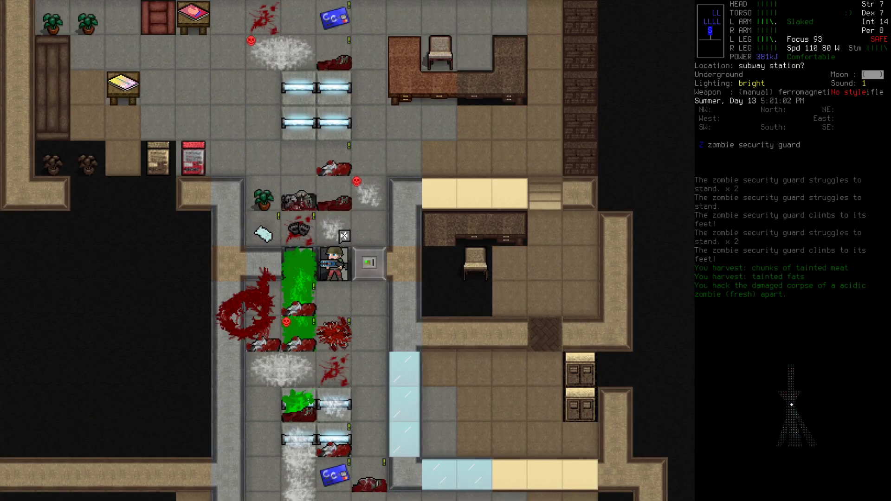
{"action": "key", "text": "Up"}
- Pulp the neighbouring corpse and reload the ferromagnetic rail rifle
{"action": "key", "text": "s"}
{"action": "key", "text": "7"}
{"action": "key", "text": "7"}
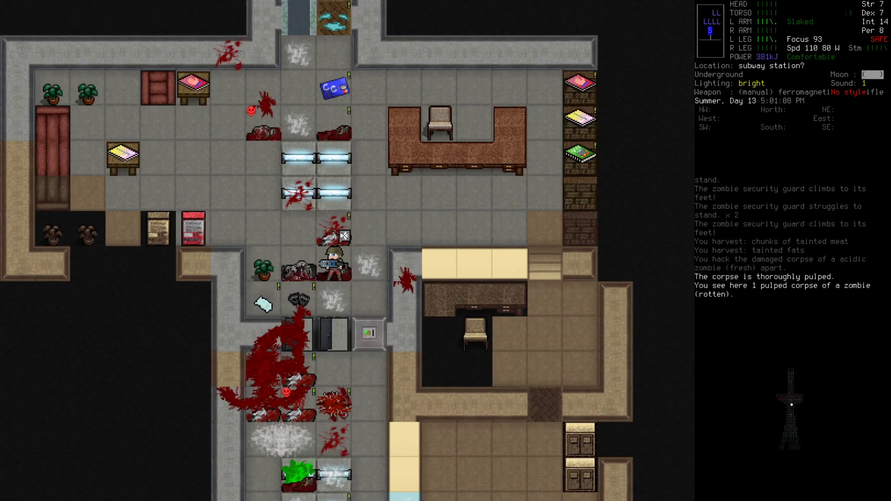
{"action": "key", "text": "r"}
{"action": "key", "text": "Return"}
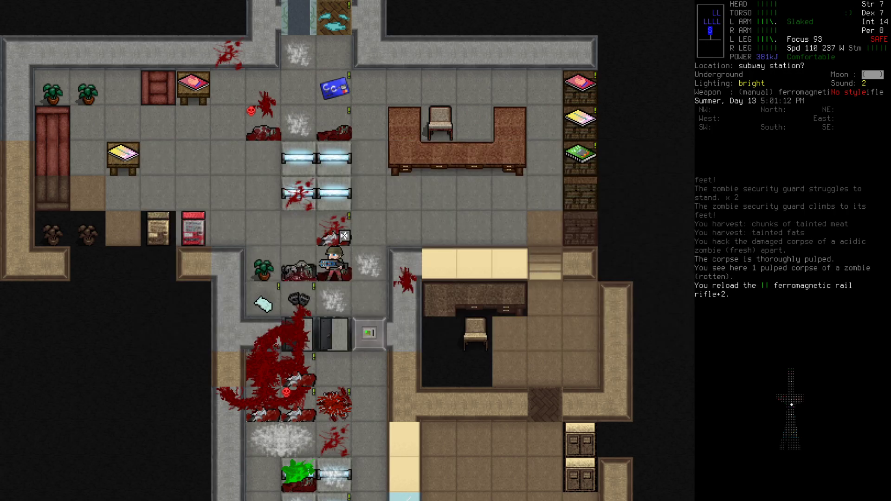
- Look through the survivor's carried inventory
{"action": "key", "text": "i"}
{"action": "key", "text": "Down"}
{"action": "key", "text": "Down"}
{"action": "key", "text": "Down"}
{"action": "key", "text": "Down"}
{"action": "key", "text": "Down"}
{"action": "key", "text": "Down"}
{"action": "key", "text": "Up"}
{"action": "key", "text": "Up"}
{"action": "key", "text": "Up"}
{"action": "key", "text": "Up"}
{"action": "key", "text": "Escape"}
{"action": "key", "text": "Up"}
{"action": "key", "text": "Up"}
{"action": "key", "text": "Up"}
{"action": "key", "text": "Up"}
{"action": "key", "text": "Up"}
- Inspect the fat zombie corpse's tile and pulp the corpse despite the nearby guard
{"action": "key", "text": "g"}
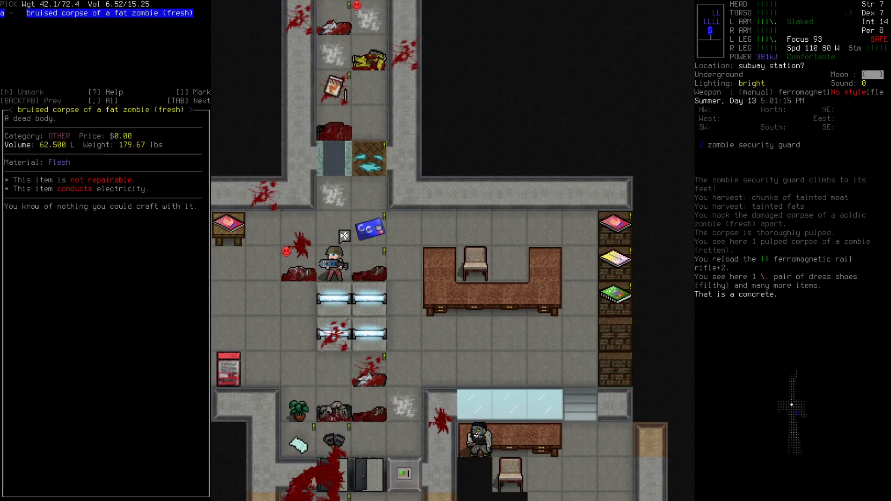
{"action": "key", "text": "Escape"}
{"action": "key", "text": "s"}
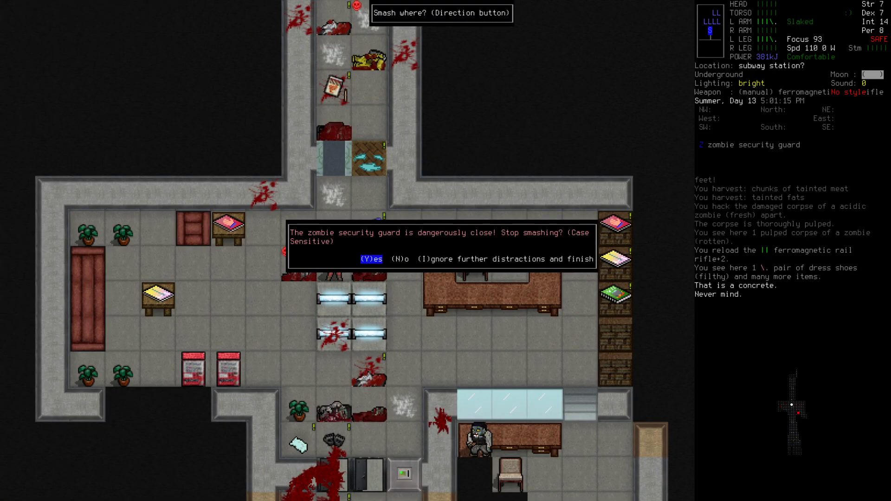
{"action": "key", "text": "N"}
{"action": "key", "text": "Right"}
- Walk further north and check surrounding tiles in the advanced item manager
{"action": "key", "text": "z"}
{"action": "key", "text": "Z"}
{"action": "key", "text": "Up"}
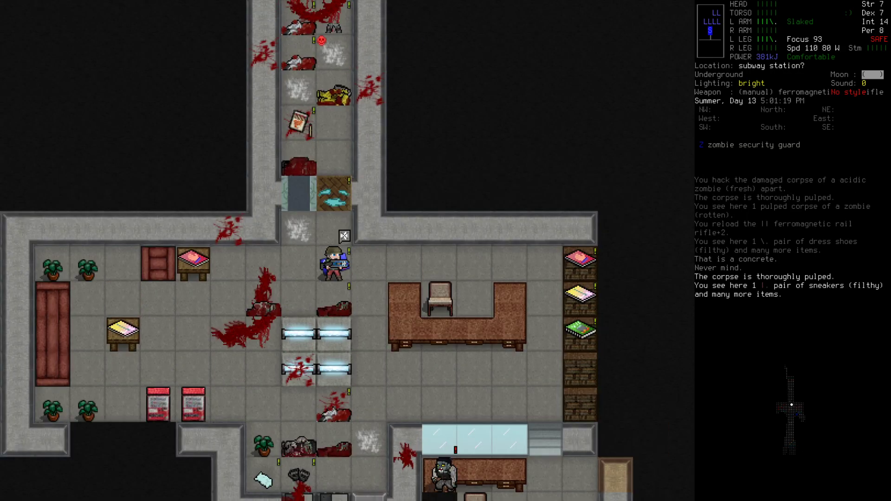
{"action": "key", "text": "Up"}
{"action": "key", "text": "Up"}
{"action": "key", "text": "Up"}
{"action": "key", "text": "Up"}
{"action": "key", "text": "Up"}
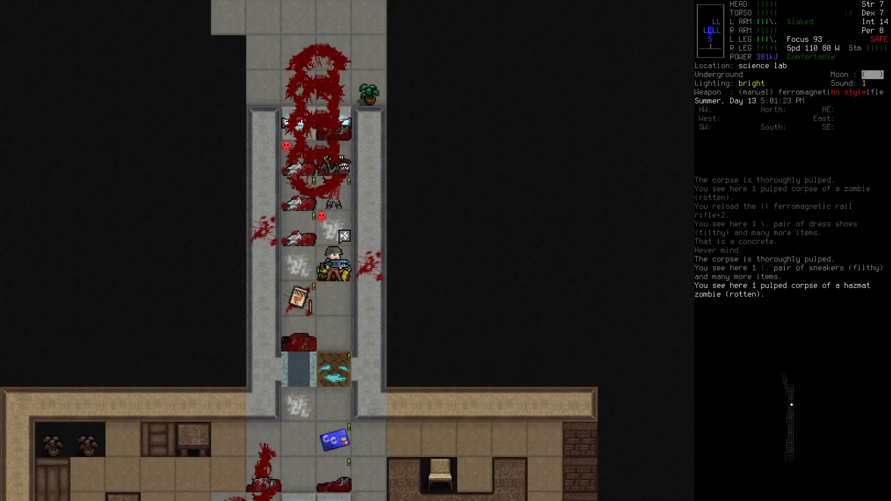
{"action": "key", "text": "slash"}
{"action": "key", "text": "Tab"}
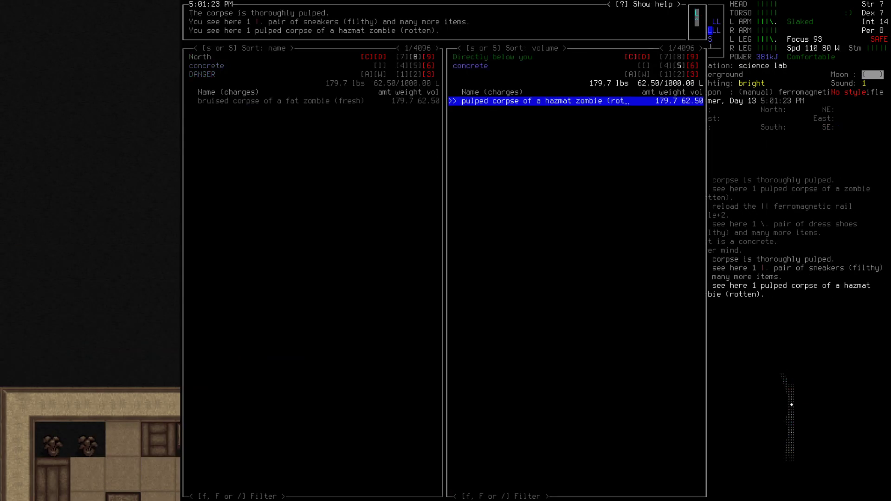
{"action": "key", "text": "Escape"}
- Smash the nearby corpse, continue north and inspect the scientist corpse's tile
{"action": "key", "text": "s"}
{"action": "key", "text": "Up"}
{"action": "key", "text": "Up"}
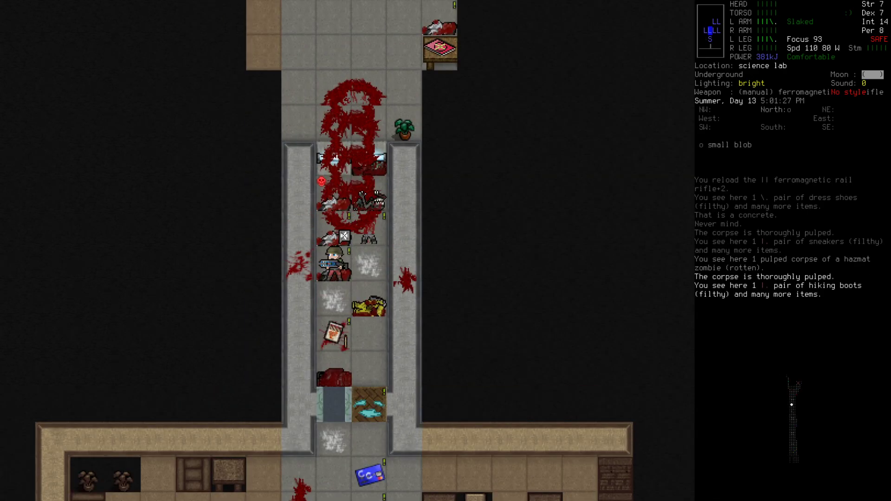
{"action": "key", "text": "Up"}
{"action": "key", "text": "g"}
{"action": "key", "text": "Escape"}
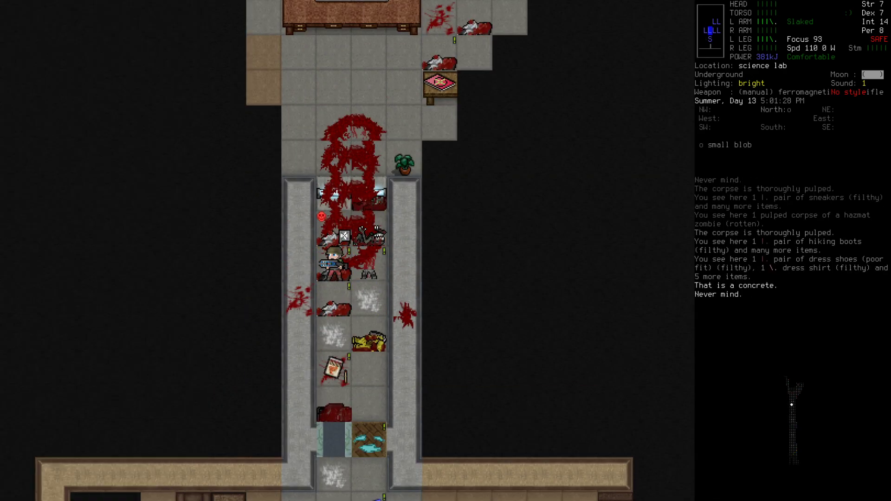
- Walk back south toward the station, checking the zoomed-out map
{"action": "key", "text": "s"}
{"action": "key", "text": "Down"}
{"action": "key", "text": "Down"}
{"action": "key", "text": "Down"}
{"action": "key", "text": "Down"}
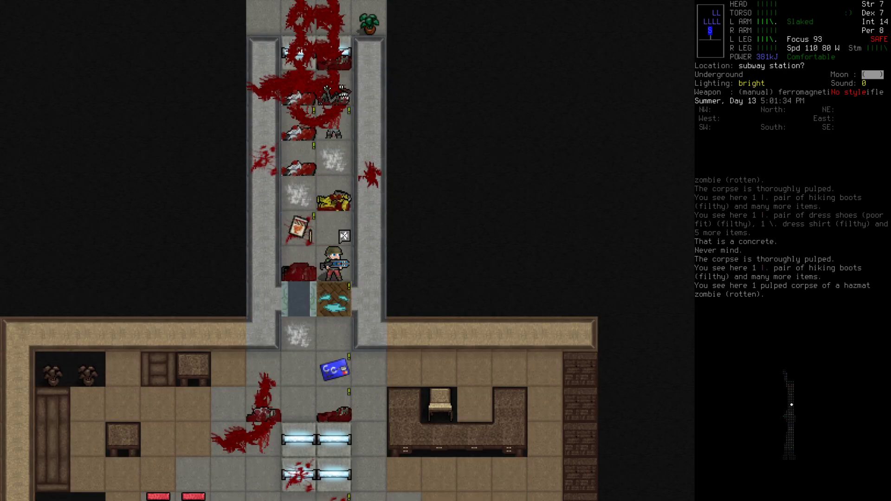
{"action": "key", "text": "Z"}
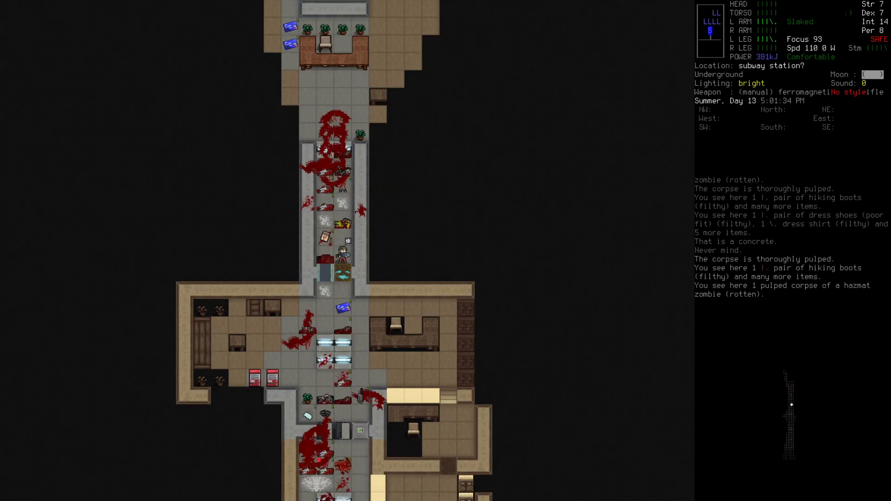
{"action": "key", "text": "z"}
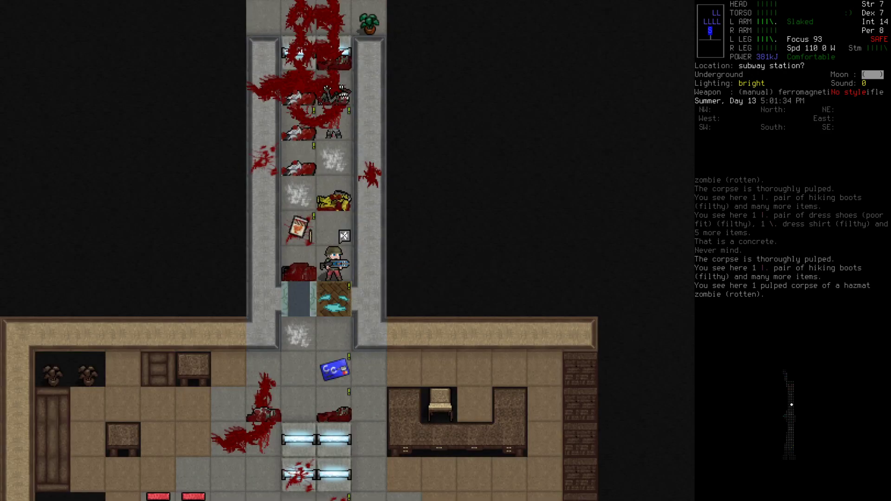
- Filter the nearby items list to locate the bio-operator corpse
{"action": "key", "text": "z"}
{"action": "key", "text": "V"}
{"action": "key", "text": "f"}
{"action": "type", "text": "blo"}
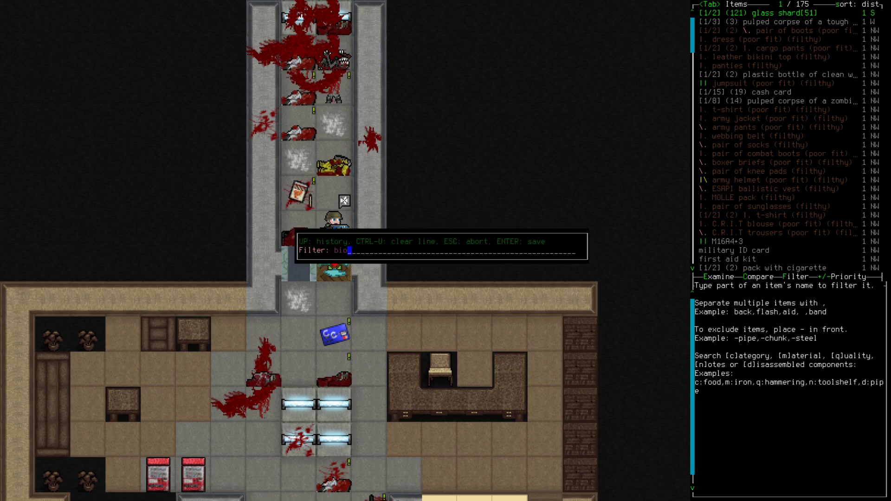
{"action": "key", "text": "Return"}
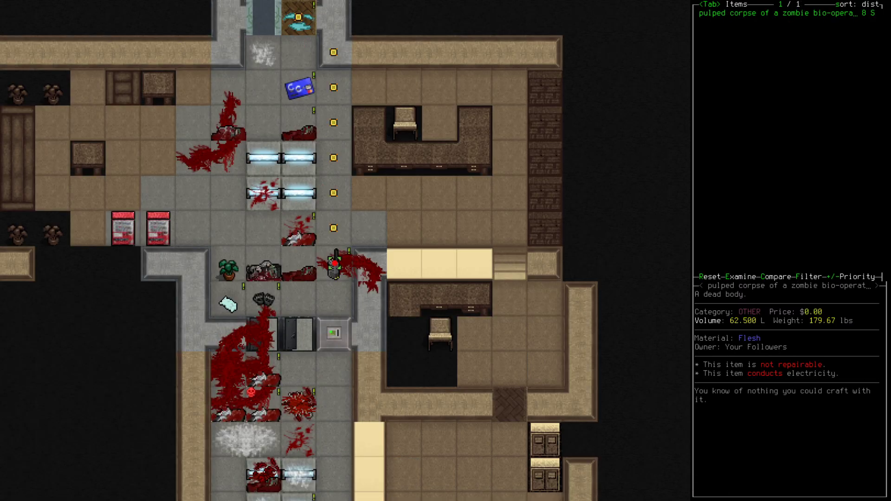
{"action": "key", "text": "Escape"}
- Walk to the bio-operator corpse and start hauling it with the supplies
{"action": "key", "text": "j"}
{"action": "key", "text": "j"}
{"action": "key", "text": "j"}
{"action": "key", "text": "j"}
{"action": "key", "text": "j"}
{"action": "key", "text": "j"}
{"action": "key", "text": "j"}
{"action": "key", "text": "n"}
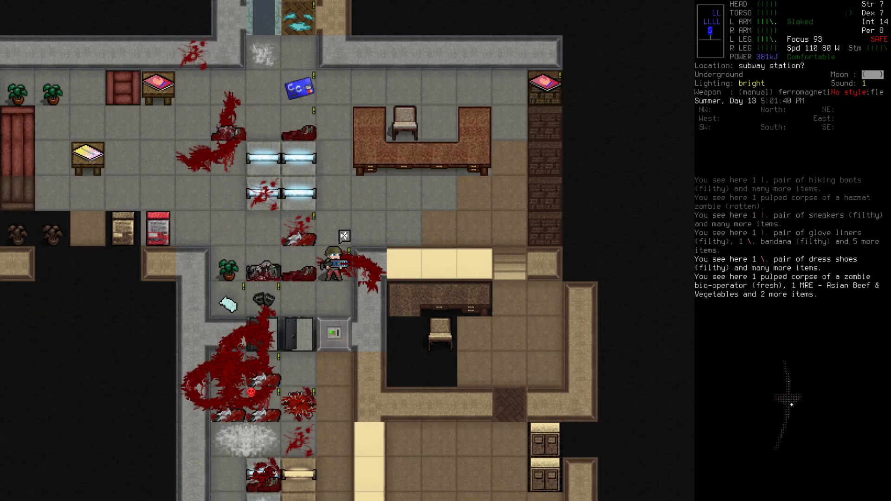
{"action": "key", "text": "backslash"}
{"action": "key", "text": "j"}
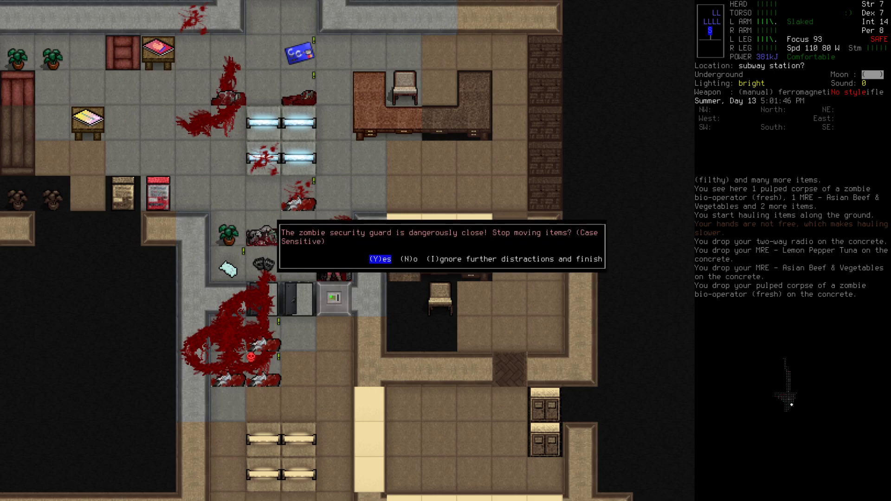
{"action": "key", "text": "N"}
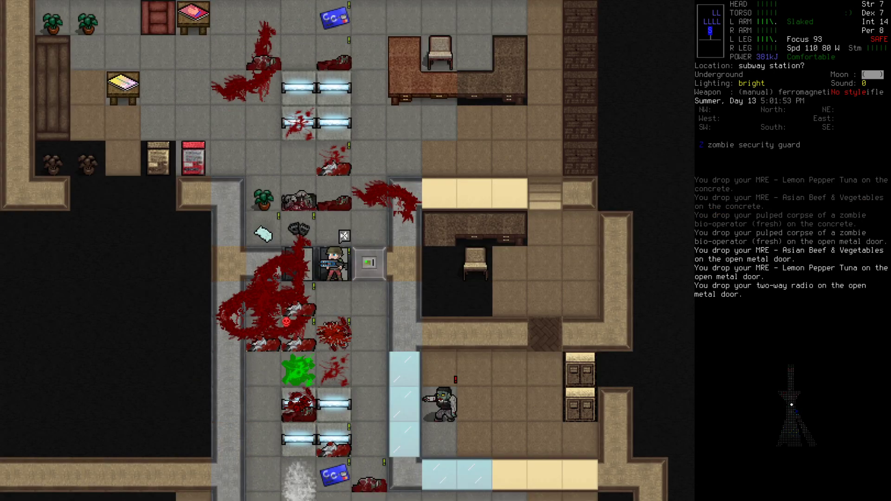
{"action": "key", "text": "u"}
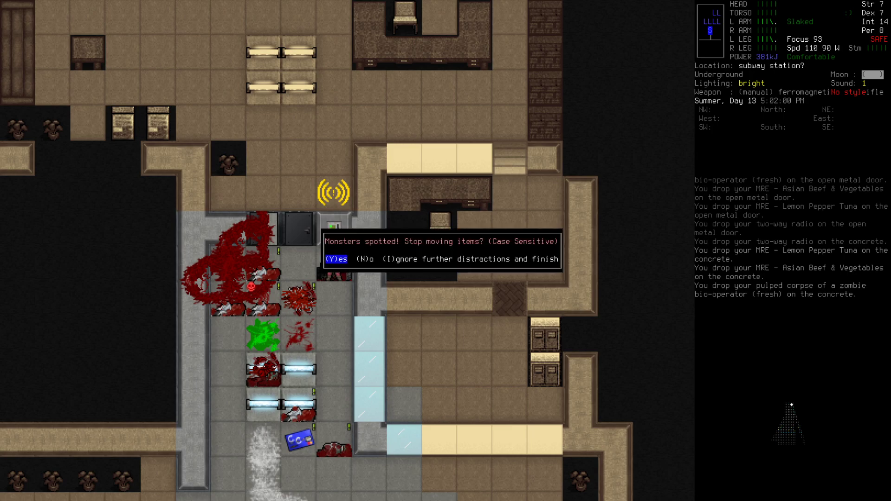
- Keep hauling the loot south past guard warnings, smashing a corpse in the way
{"action": "key", "text": "N"}
{"action": "key", "text": "N"}
{"action": "key", "text": "s"}
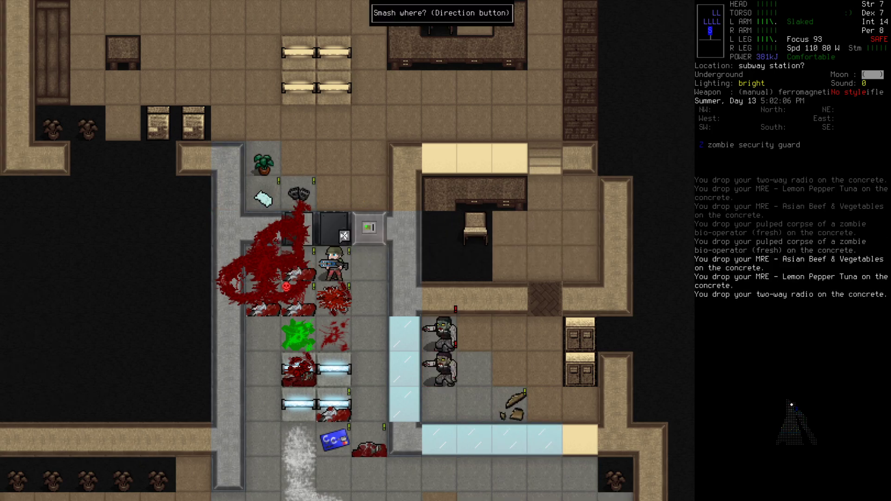
{"action": "key", "text": "l"}
{"action": "key", "text": "N"}
{"action": "key", "text": "slash"}
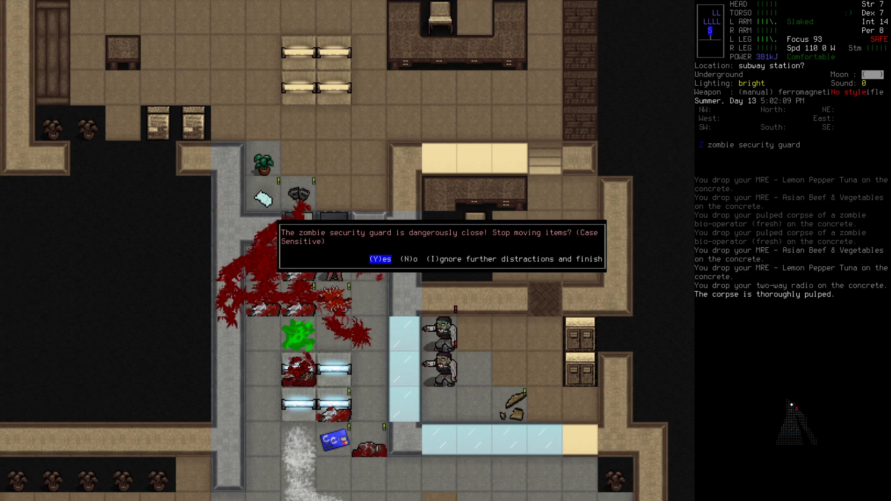
{"action": "key", "text": "N"}
{"action": "key", "text": "N"}
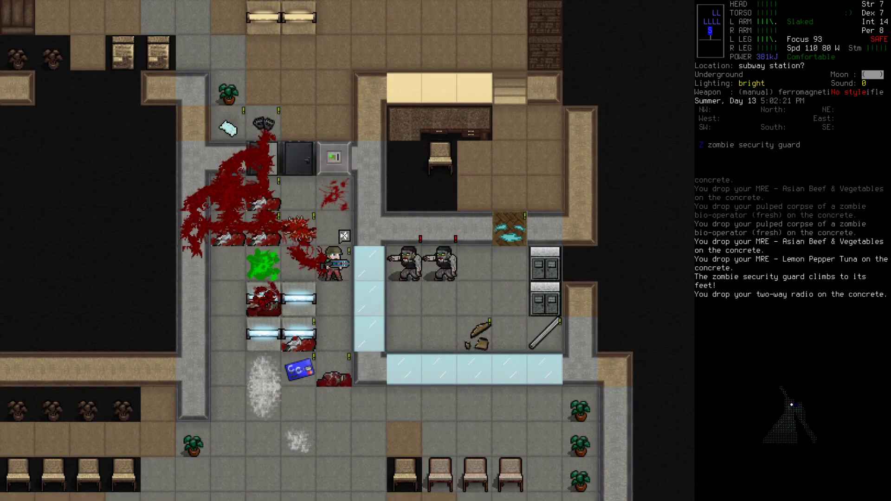
{"action": "key", "text": "N"}
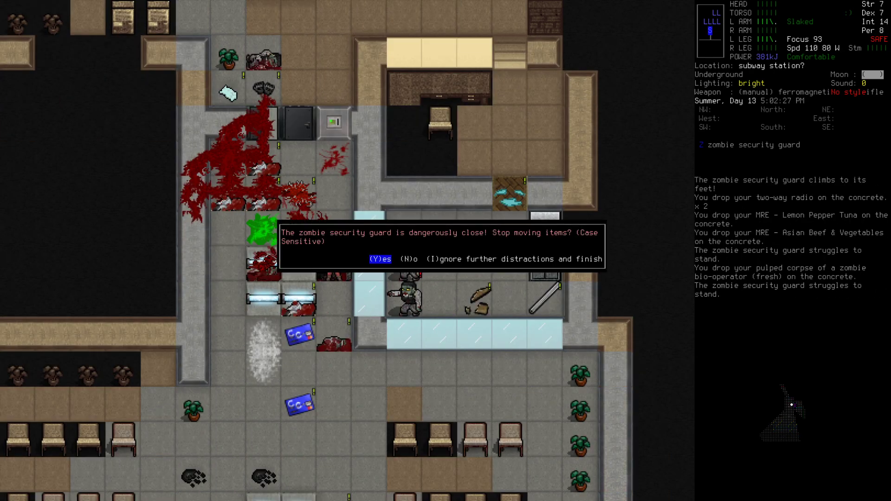
{"action": "key", "text": "N"}
{"action": "key", "text": "N"}
{"action": "key", "text": "N"}
{"action": "key", "text": "N"}
{"action": "key", "text": "N"}
{"action": "key", "text": "N"}
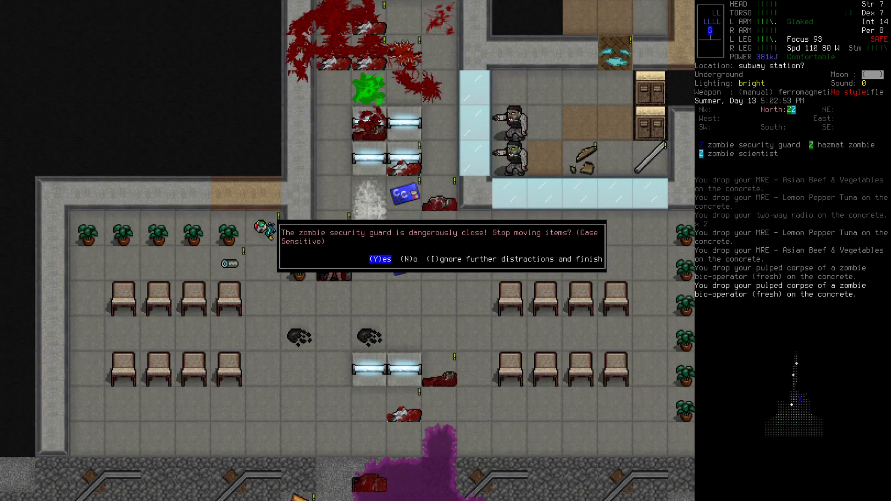
{"action": "key", "text": "N"}
{"action": "key", "text": "N"}
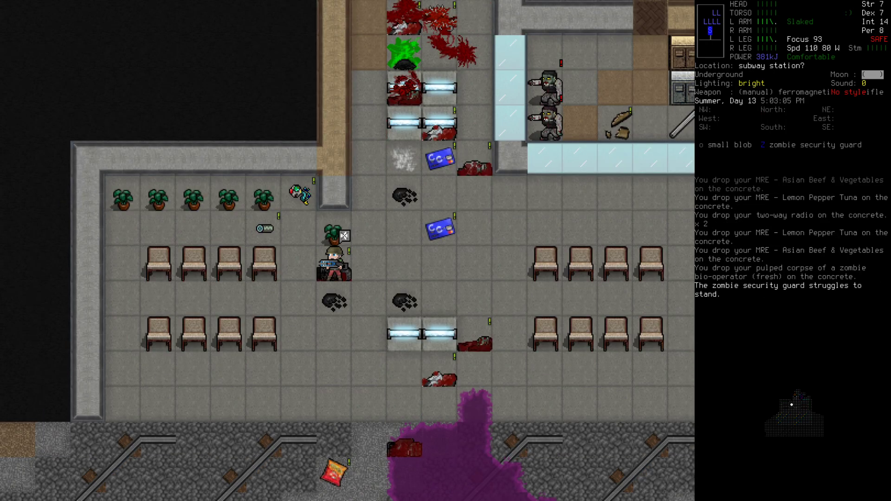
- Stop hauling, step east toward the zombies and aim at the small blob
{"action": "key", "text": "Z"}
{"action": "key", "text": "z"}
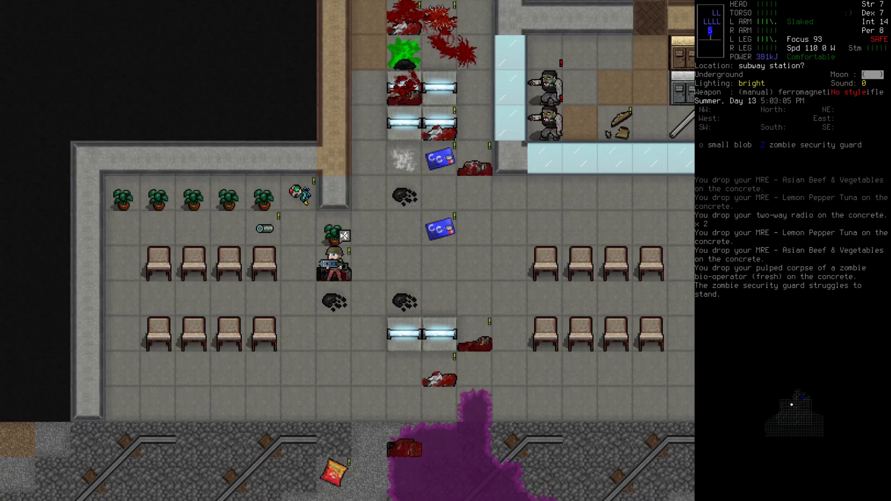
{"action": "key", "text": "backslash"}
{"action": "key", "text": "Z"}
{"action": "key", "text": "Z"}
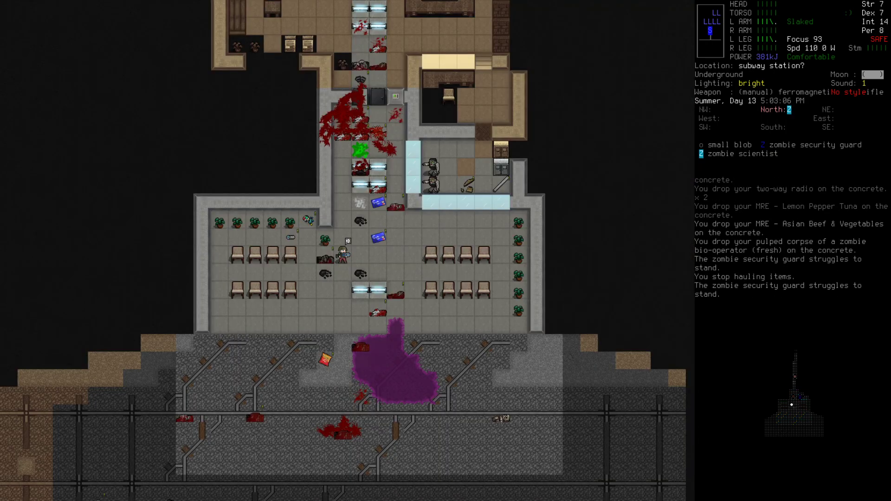
{"action": "key", "text": "Right"}
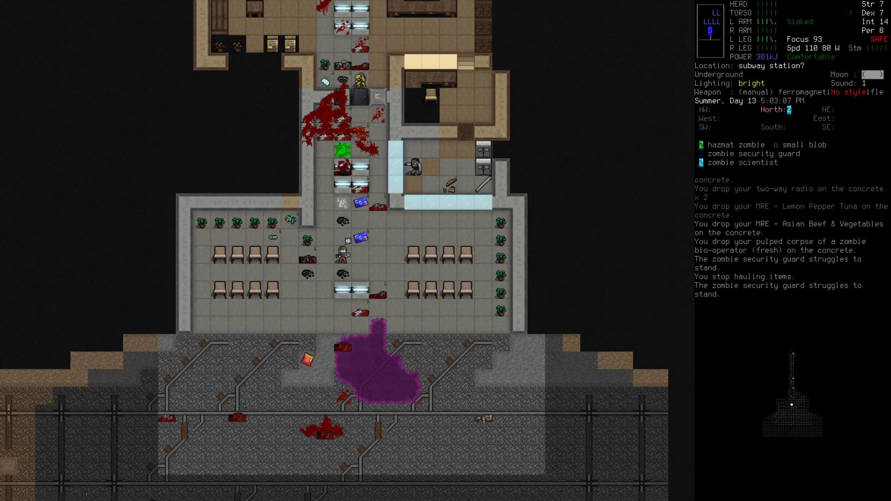
{"action": "key", "text": "f"}
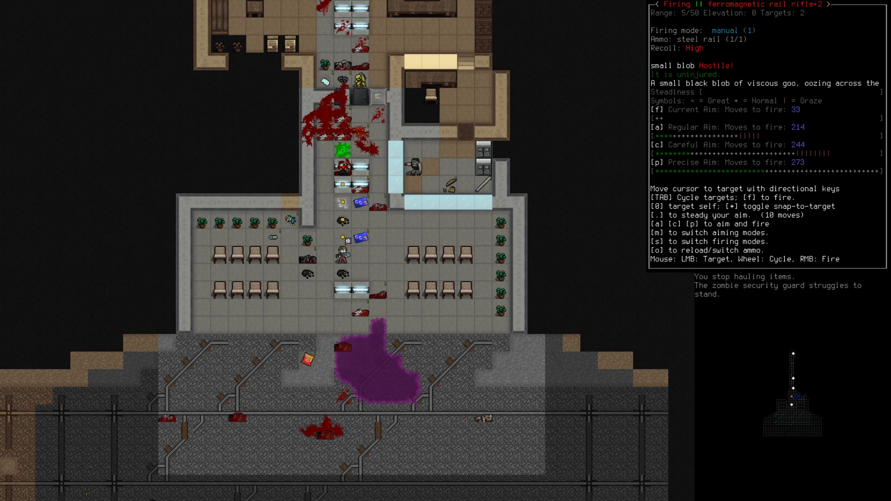
- Switch aim from the small blob to the zombie scientist and steady the shot
{"action": "key", "text": "Escape"}
{"action": "key", "text": "Z"}
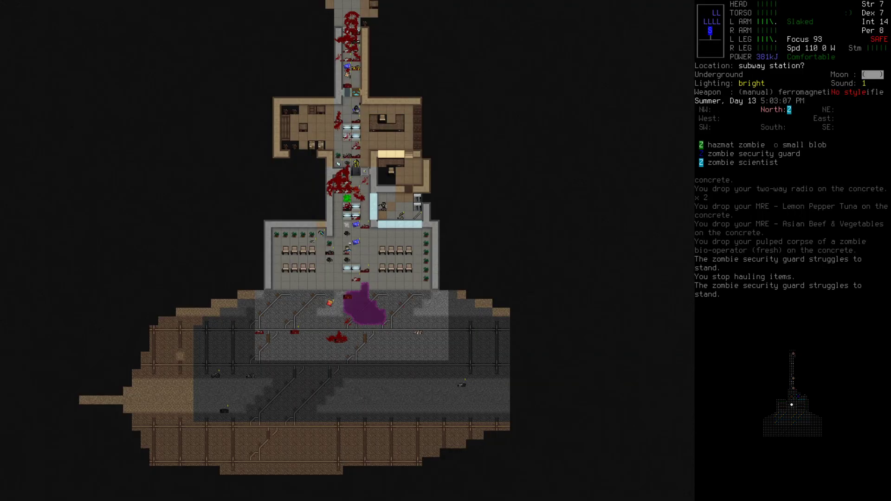
{"action": "key", "text": "z"}
{"action": "key", "text": "f"}
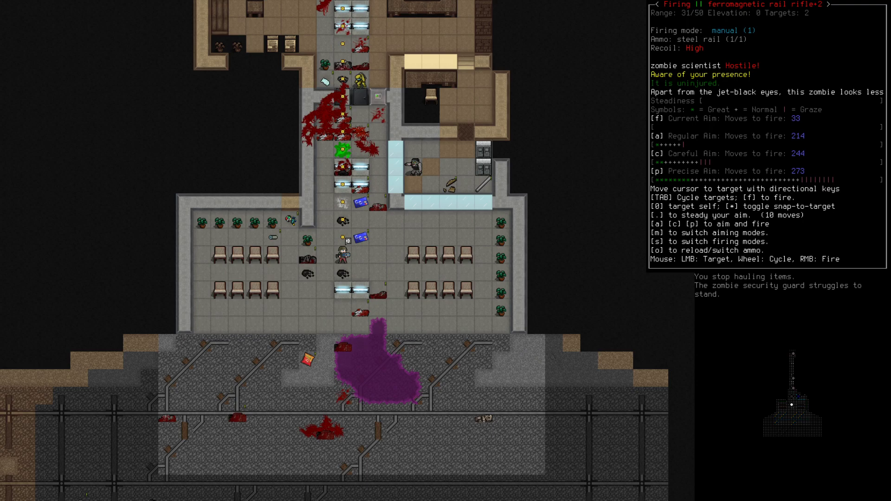
{"action": "key", "text": "period"}
{"action": "key", "text": "period"}
{"action": "key", "text": "period"}
{"action": "key", "text": "period"}
{"action": "key", "text": "period"}
{"action": "key", "text": "period"}
{"action": "key", "text": "period"}
{"action": "key", "text": "period"}
{"action": "key", "text": "period"}
{"action": "key", "text": "period"}
{"action": "key", "text": "period"}
{"action": "key", "text": "period"}
{"action": "key", "text": "period"}
{"action": "key", "text": "period"}
{"action": "key", "text": "period"}
{"action": "key", "text": "period"}
{"action": "key", "text": "period"}
{"action": "key", "text": "period"}
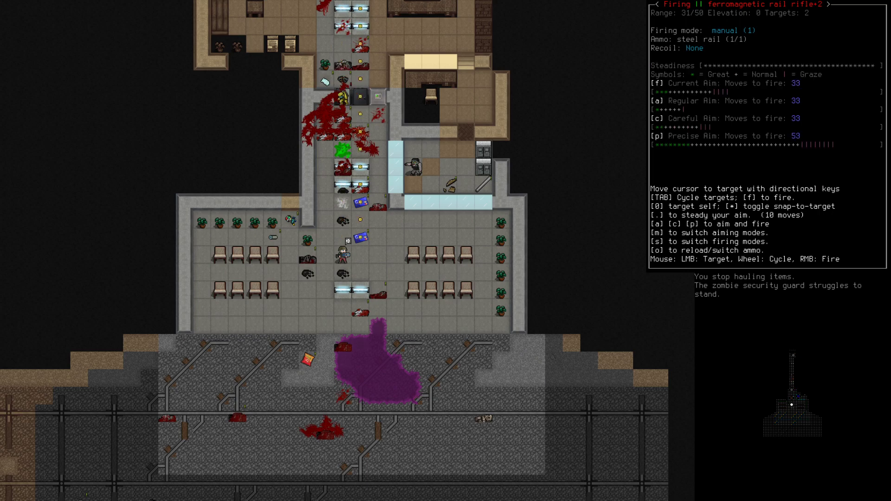
{"action": "key", "text": "period"}
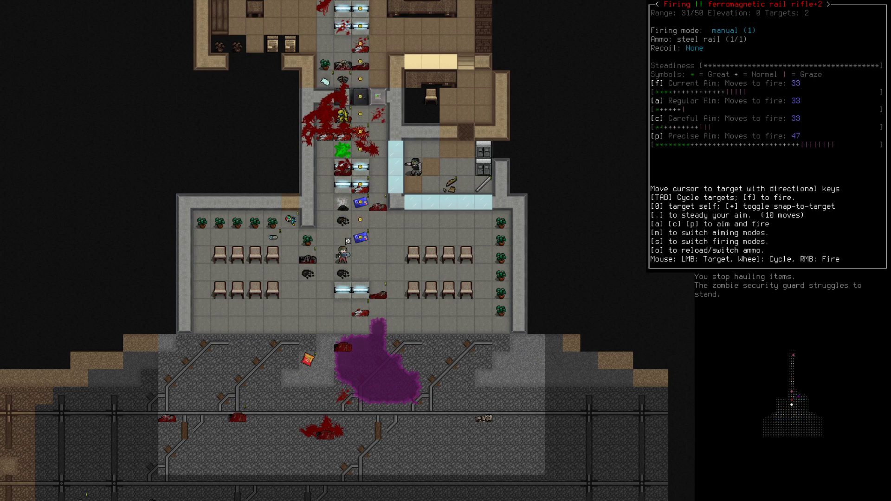
{"action": "key", "text": "period"}
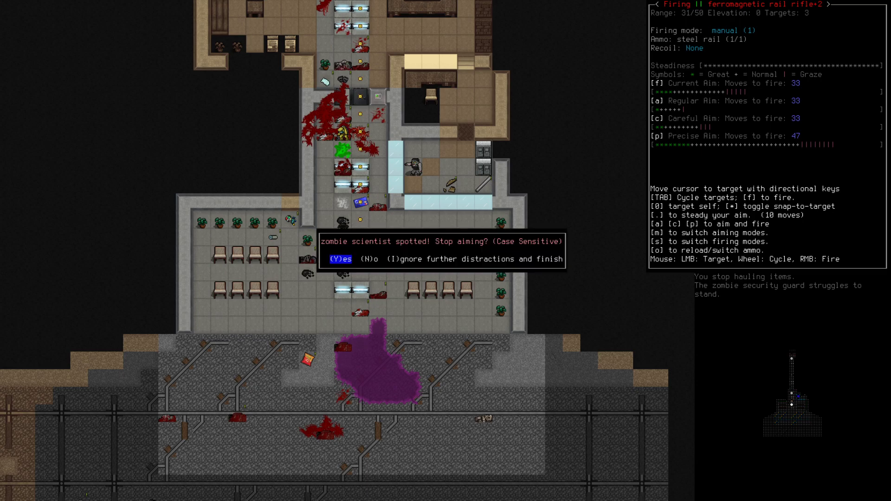
{"action": "key", "text": "n"}
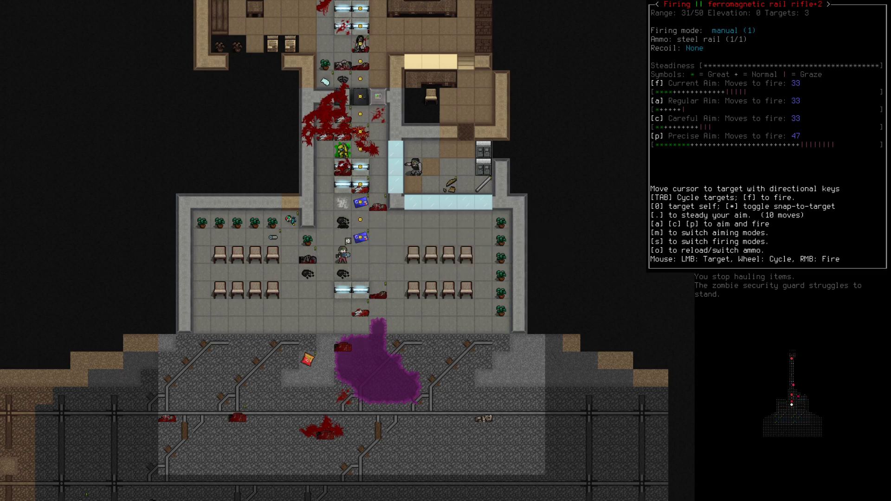
{"action": "key", "text": "period"}
{"action": "key", "text": "period"}
{"action": "key", "text": "period"}
- Abort aiming after the blob attack and retreat south toward the tracks
{"action": "key", "text": "Y"}
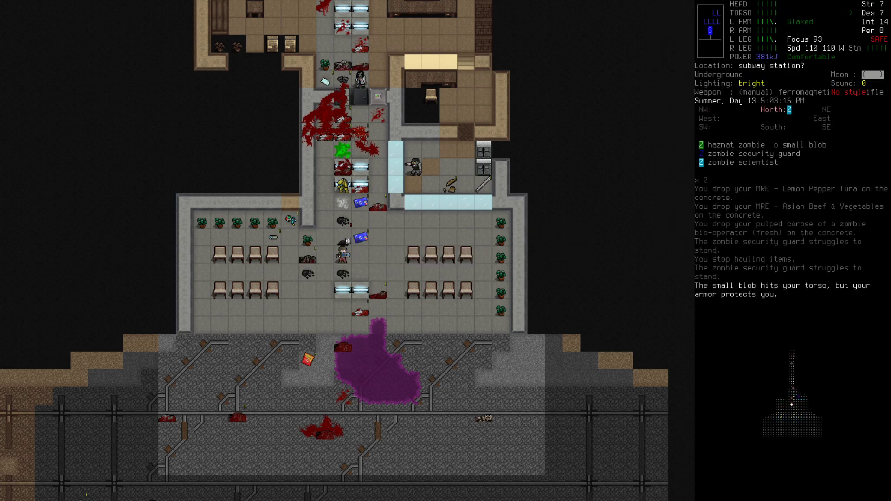
{"action": "key", "text": "j"}
{"action": "key", "text": "j"}
{"action": "key", "text": "j"}
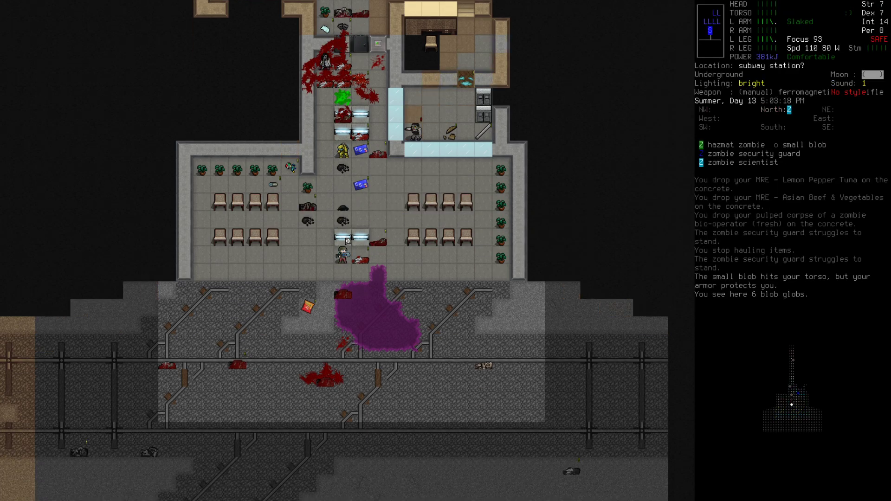
{"action": "key", "text": "j"}
{"action": "key", "text": "j"}
{"action": "key", "text": "j"}
{"action": "key", "text": "j"}
{"action": "key", "text": "j"}
{"action": "key", "text": "j"}
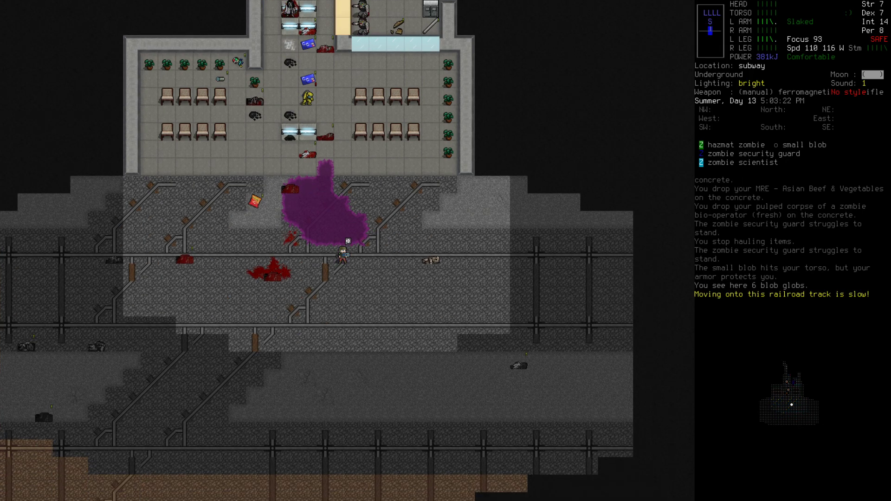
- Target the zombie scientist, steady the aim and fire the rail rifle
{"action": "key", "text": "f"}
{"action": "key", "text": "Tab"}
{"action": "key", "text": "Tab"}
{"action": "key", "text": "Tab"}
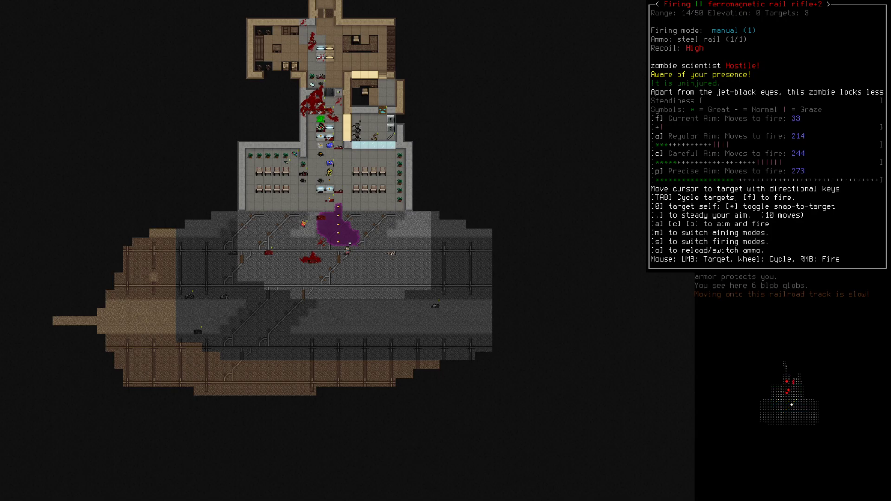
{"action": "key", "text": "period"}
{"action": "key", "text": "period"}
{"action": "key", "text": "period"}
{"action": "key", "text": "period"}
{"action": "key", "text": "period"}
{"action": "key", "text": "period"}
{"action": "key", "text": "period"}
{"action": "key", "text": "period"}
{"action": "key", "text": "period"}
{"action": "key", "text": "period"}
{"action": "key", "text": "period"}
{"action": "key", "text": "period"}
{"action": "key", "text": "period"}
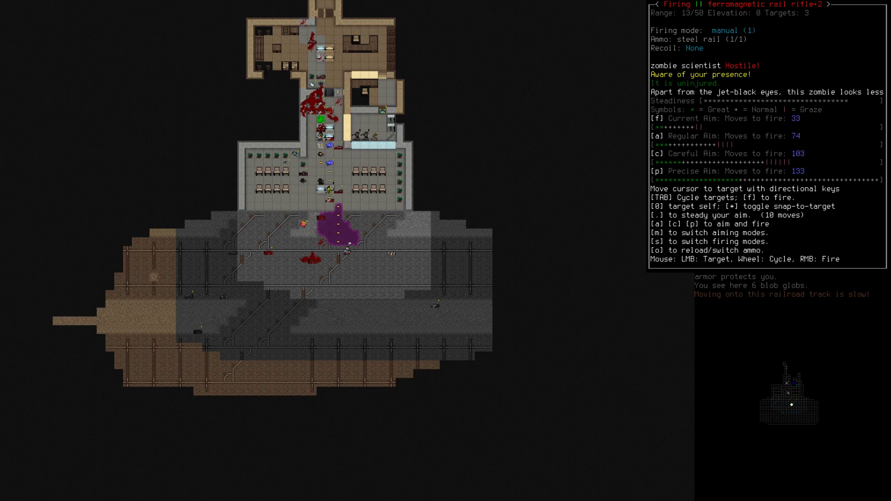
{"action": "key", "text": "f"}
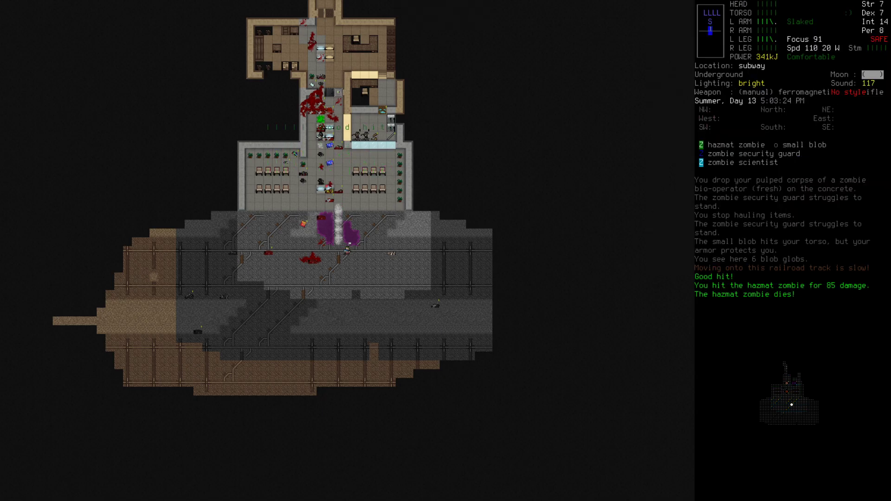
{"action": "key", "text": "z"}
- Cross the tracks, reload the rail rifle and fire again at the scientist
{"action": "key", "text": "1"}
{"action": "key", "text": "1"}
{"action": "key", "text": "2"}
{"action": "key", "text": "2"}
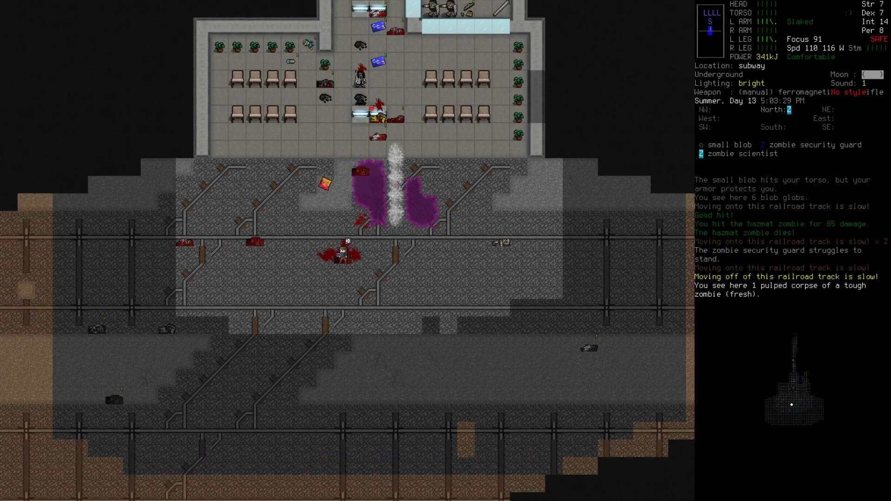
{"action": "key", "text": "r"}
{"action": "key", "text": "f"}
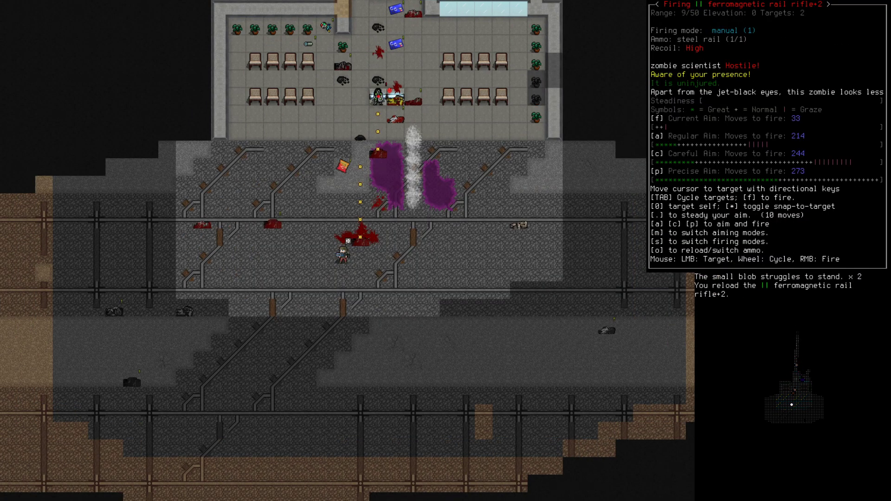
{"action": "key", "text": "f"}
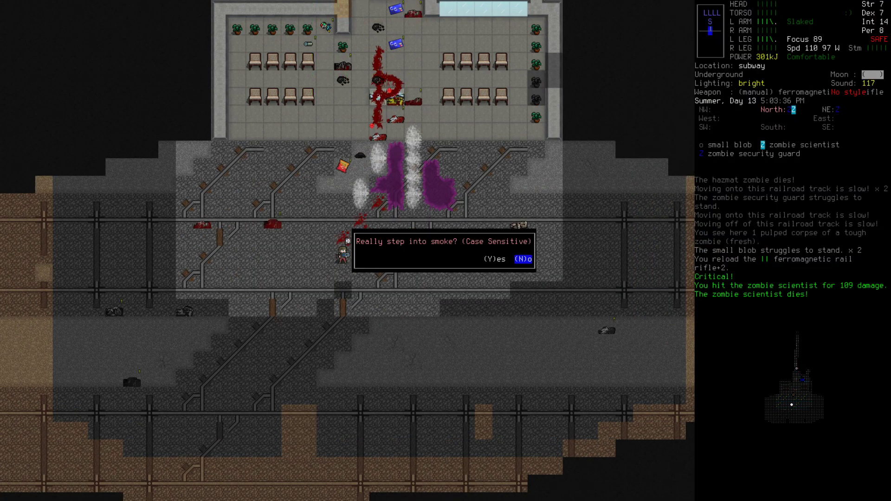
- Decline stepping into the smoke and walk back toward the station
{"action": "key", "text": "y"}
{"action": "key", "text": "8"}
{"action": "key", "text": "8"}
{"action": "key", "text": "8"}
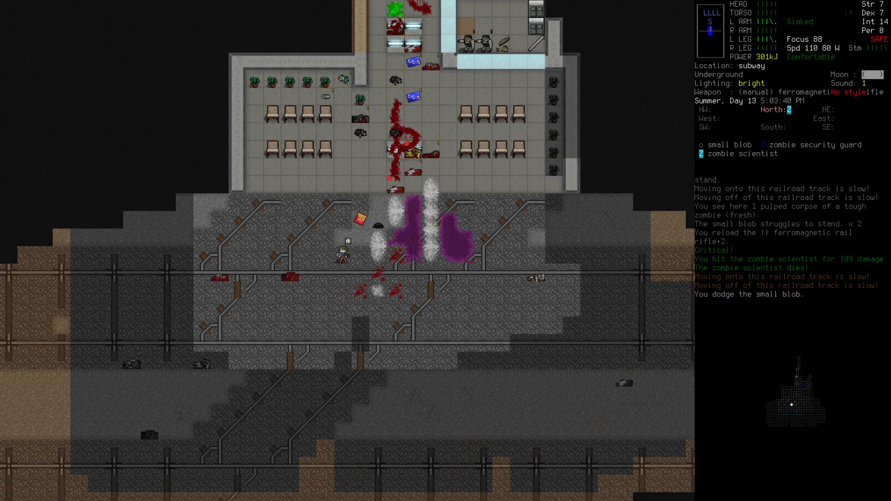
{"action": "key", "text": "8"}
{"action": "key", "text": "9"}
{"action": "key", "text": "9"}
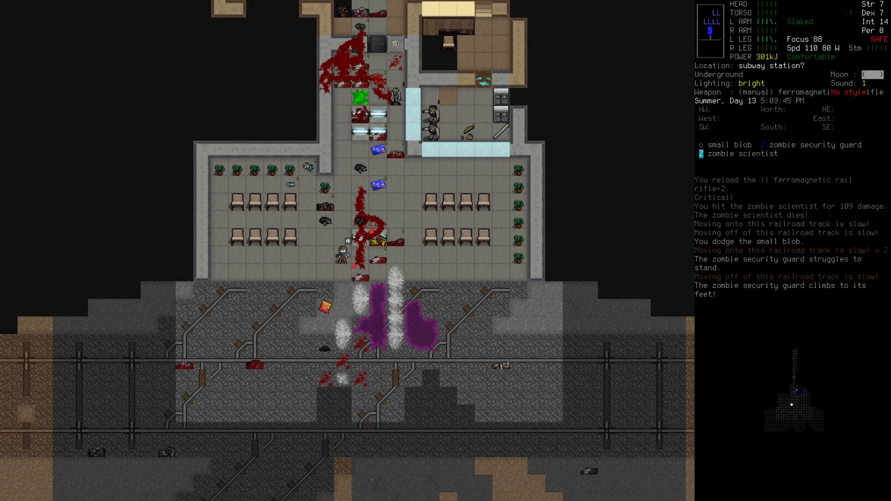
{"action": "key", "text": "6"}
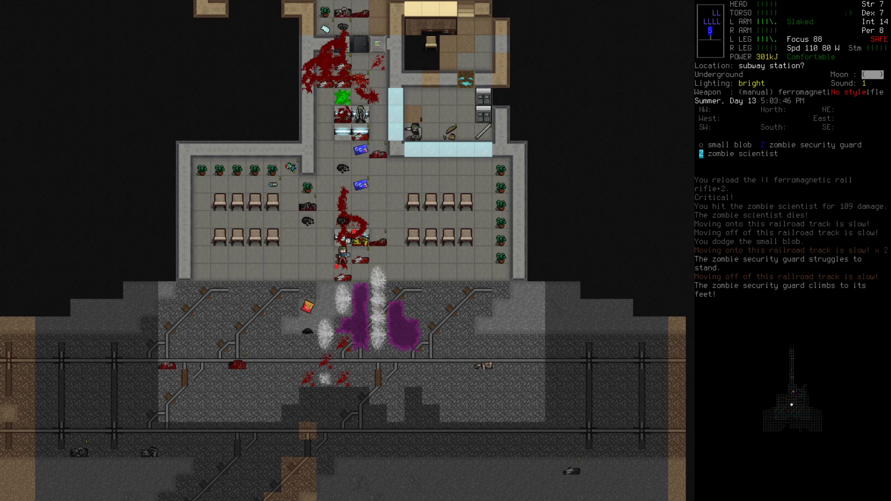
{"action": "key", "text": "3"}
{"action": "key", "text": "3"}
{"action": "key", "text": "3"}
- Reload, headshot the zombie scientist, and pulp its corpse
{"action": "key", "text": "r"}
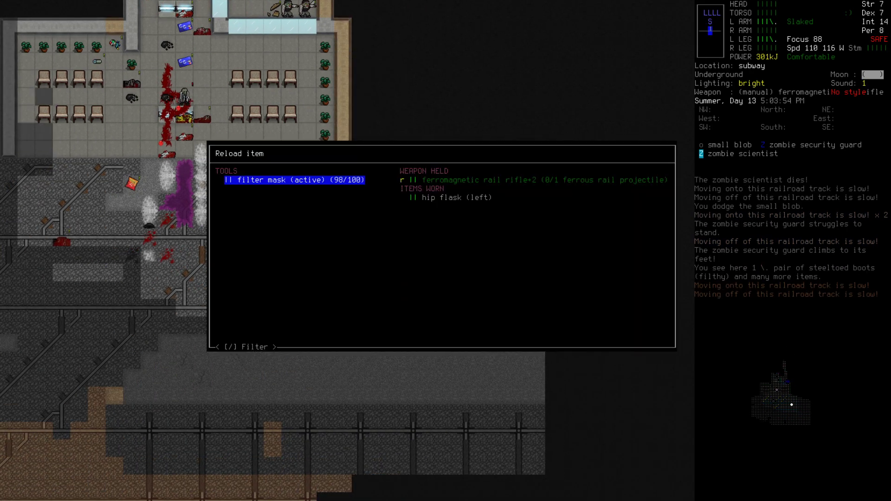
{"action": "key", "text": "r"}
{"action": "key", "text": "f"}
{"action": "key", "text": "f"}
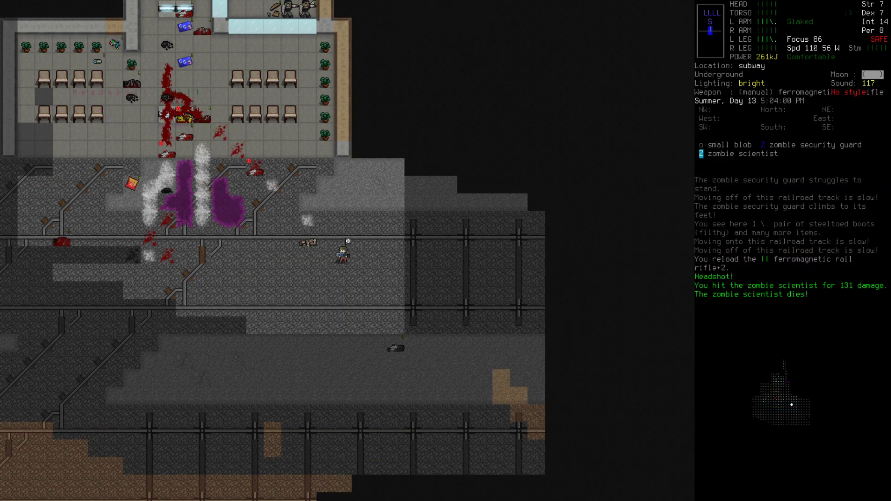
{"action": "key", "text": "8"}
{"action": "key", "text": "8"}
{"action": "key", "text": "8"}
{"action": "key", "text": "8"}
{"action": "key", "text": "8"}
{"action": "key", "text": "s"}
- Reload the rail rifle and move northwest toward the station
{"action": "key", "text": "r"}
{"action": "key", "text": "Return"}
{"action": "key", "text": "1"}
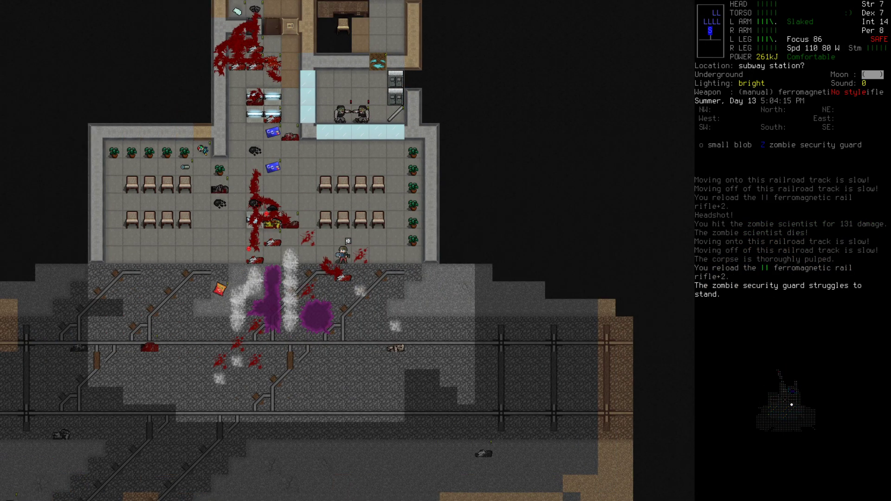
{"action": "key", "text": "7"}
{"action": "key", "text": "7"}
- Abandon smashing after the blob attack and retreat southwest along the tracks
{"action": "key", "text": "s"}
{"action": "key", "text": "7"}
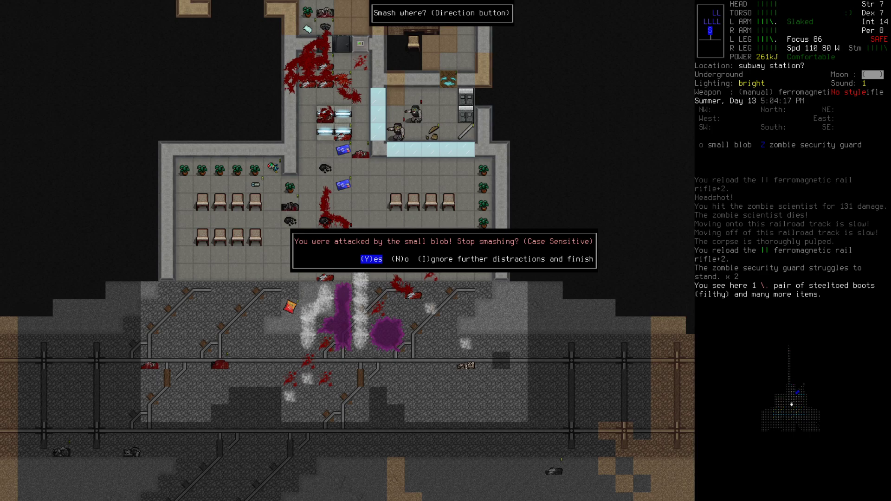
{"action": "key", "text": "y"}
{"action": "key", "text": "1"}
{"action": "key", "text": "1"}
{"action": "key", "text": "1"}
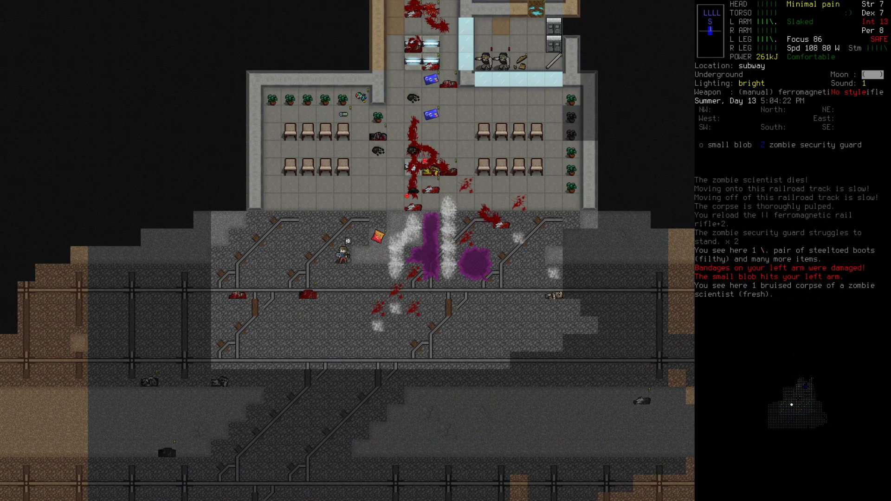
{"action": "key", "text": "1"}
{"action": "key", "text": "1"}
{"action": "key", "text": "D"}
- Drop the rail rifle on the tracks and wield the PR-24 baton
{"action": "key", "text": "5"}
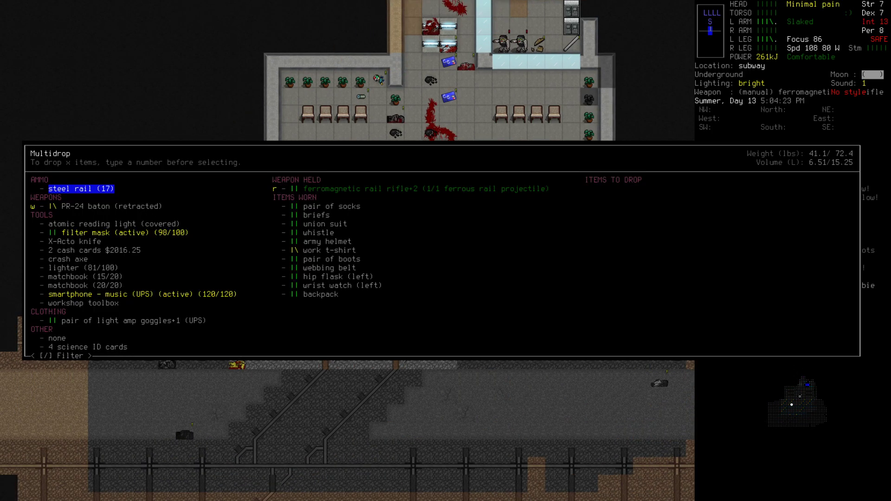
{"action": "key", "text": "r"}
{"action": "key", "text": "Return"}
{"action": "key", "text": "w"}
{"action": "key", "text": "Down"}
{"action": "key", "text": "Down"}
{"action": "key", "text": "Down"}
{"action": "key", "text": "Down"}
{"action": "key", "text": "Page_Down"}
{"action": "key", "text": "Up"}
{"action": "key", "text": "Up"}
{"action": "key", "text": "Return"}
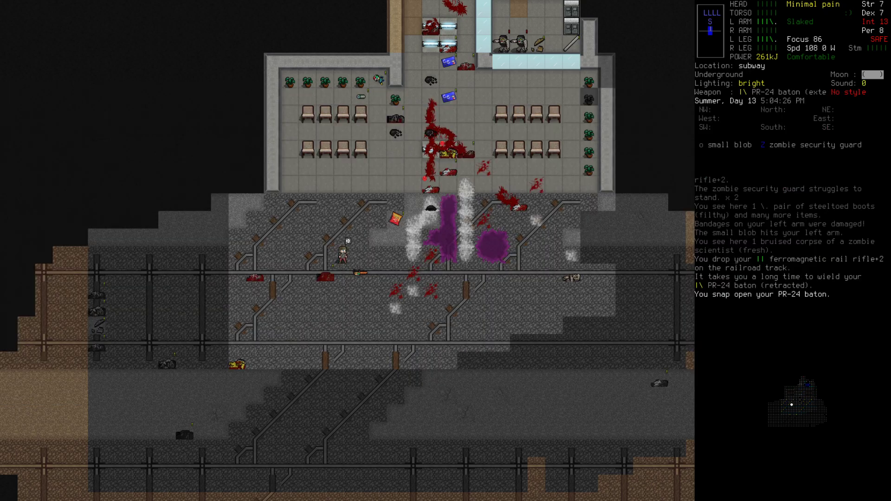
- Walk north and beat the small blob and its split-offs until they splatter
{"action": "key", "text": "z"}
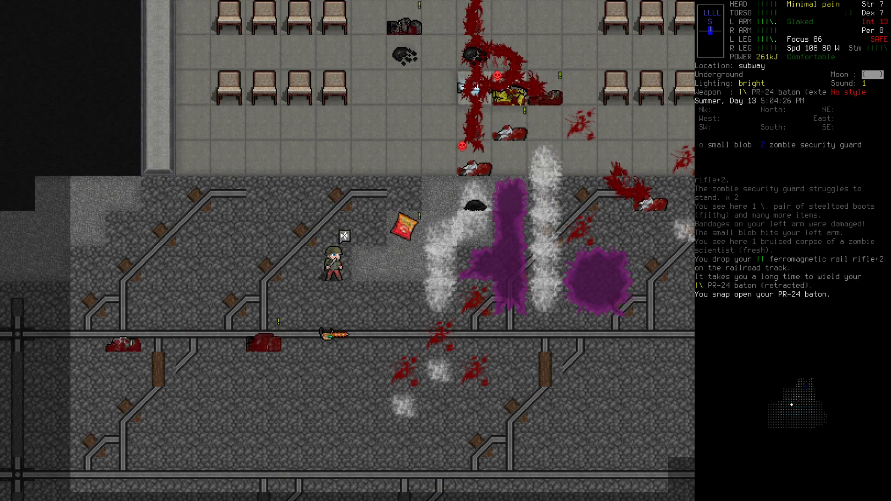
{"action": "key", "text": "Up"}
{"action": "key", "text": "Up"}
{"action": "key", "text": "Up"}
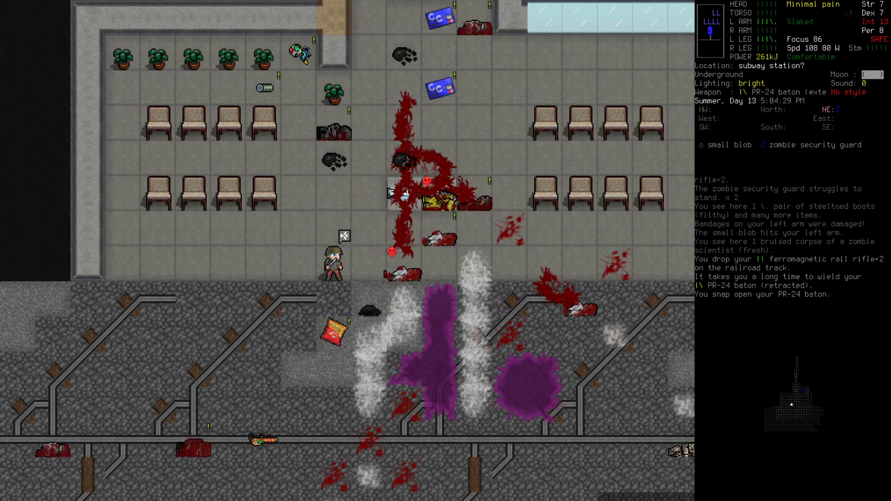
{"action": "key", "text": "Tab"}
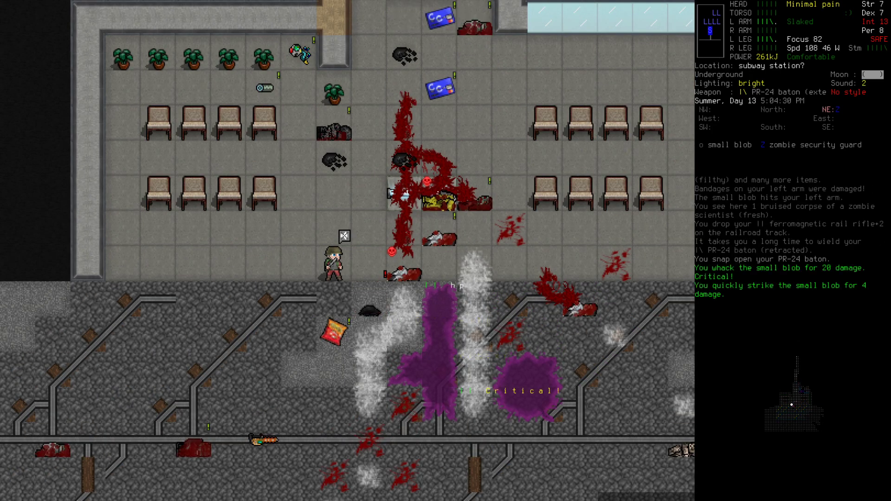
{"action": "key", "text": "Tab"}
{"action": "key", "text": "Tab"}
{"action": "key", "text": "Tab"}
{"action": "key", "text": "Tab"}
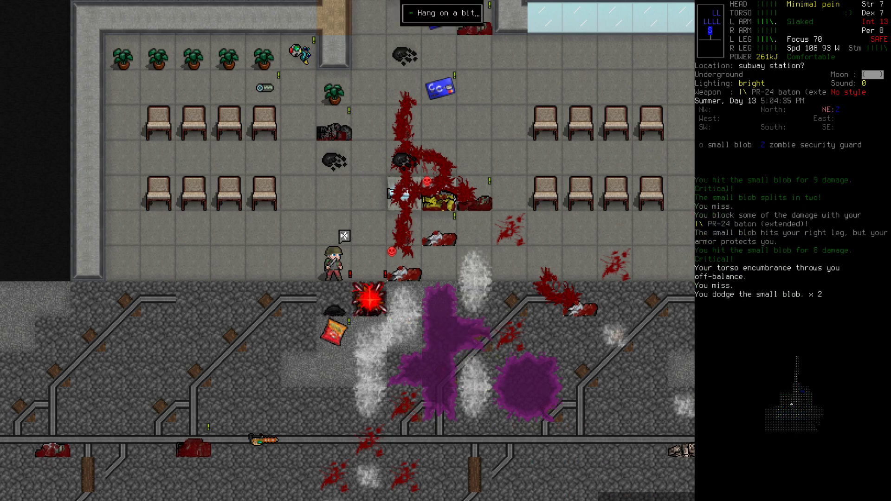
{"action": "key", "text": "Tab"}
{"action": "key", "text": "Tab"}
{"action": "key", "text": "Tab"}
- Step east and pulp the adjacent corpse despite the spotted guard
{"action": "key", "text": "Right"}
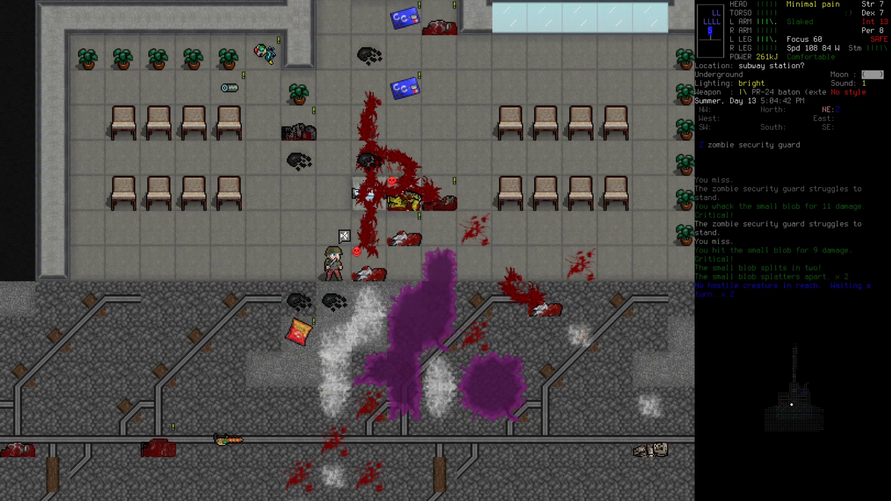
{"action": "key", "text": "s"}
{"action": "key", "text": "n"}
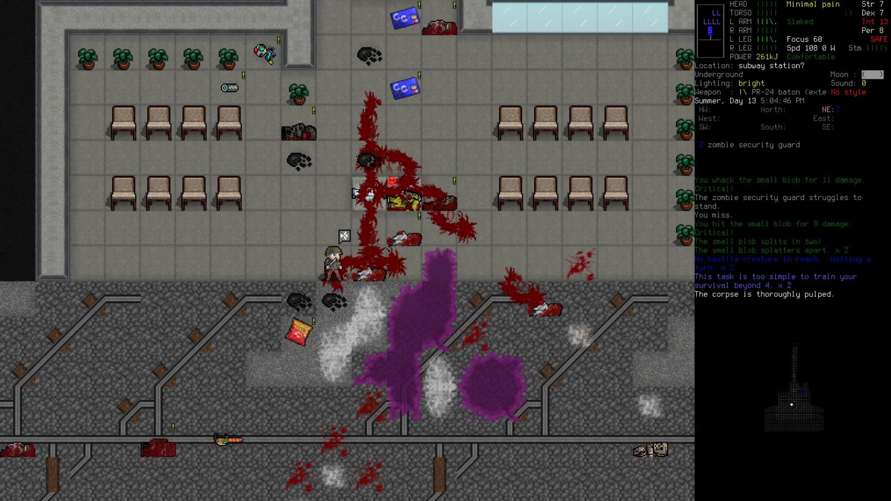
{"action": "key", "text": "Down"}
- Walk north through the station toward the glass room
{"action": "key", "text": "Up"}
{"action": "key", "text": "Z"}
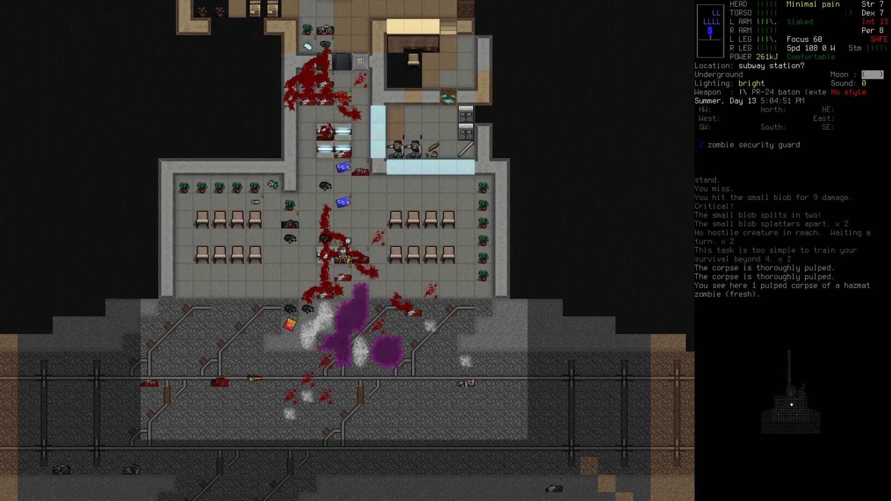
{"action": "key", "text": "Up"}
{"action": "key", "text": "Up"}
{"action": "key", "text": "Up"}
{"action": "key", "text": "z"}
{"action": "key", "text": "Up"}
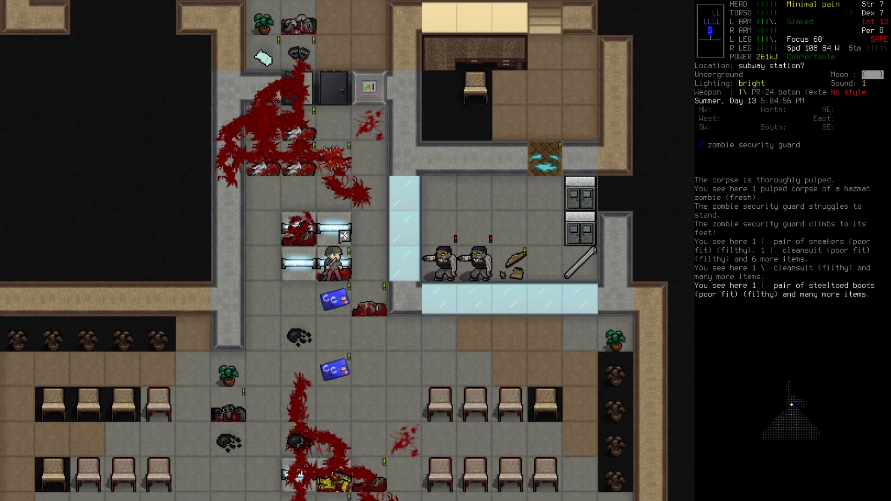
{"action": "key", "text": "Up"}
{"action": "key", "text": "Up"}
{"action": "key", "text": "Up"}
{"action": "key", "text": "Right"}
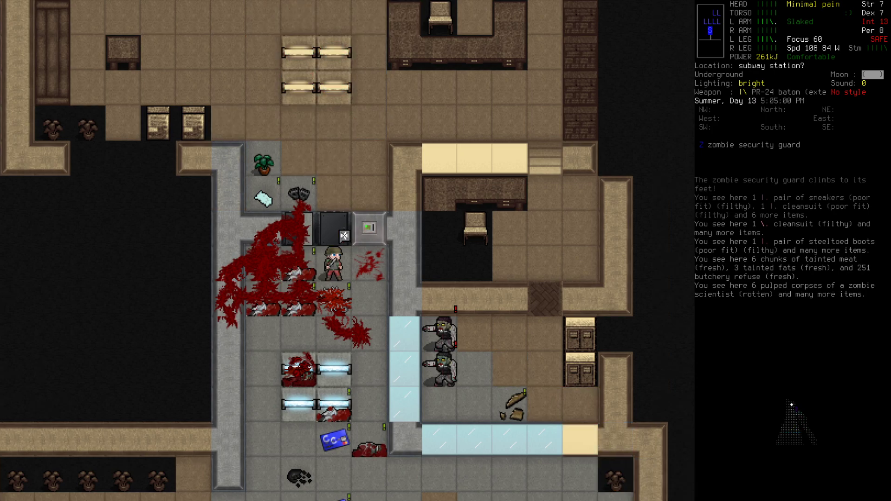
- Head back south past the waiting room toward the railroad tracks
{"action": "key", "text": "Down"}
{"action": "key", "text": "Down"}
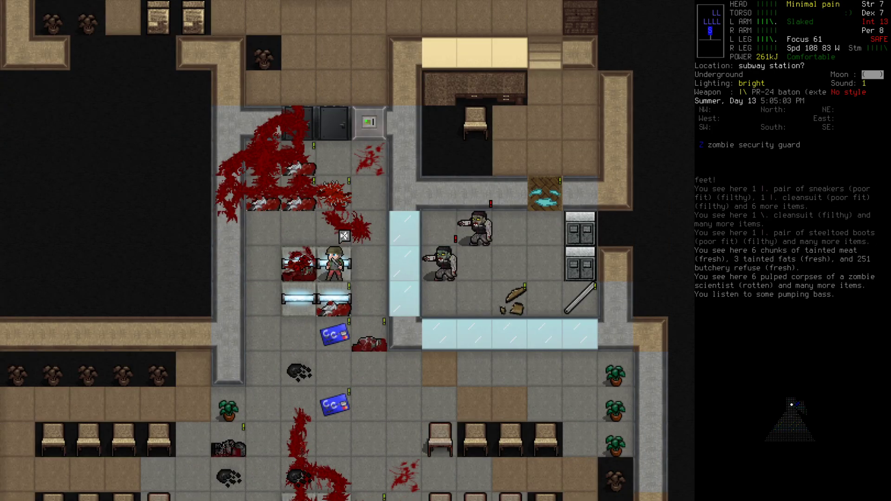
{"action": "key", "text": "Down"}
{"action": "key", "text": "Down"}
{"action": "key", "text": "Down"}
{"action": "key", "text": "Down"}
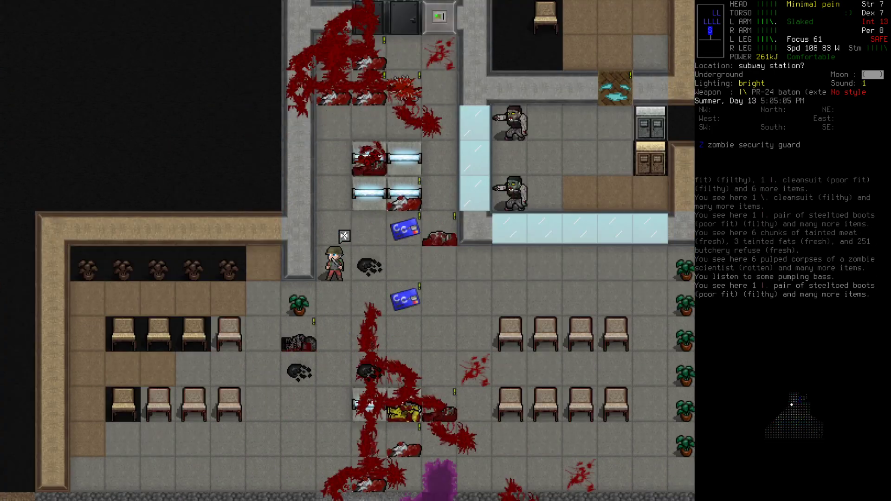
{"action": "key", "text": "1"}
{"action": "key", "text": "1"}
{"action": "key", "text": "Down"}
{"action": "key", "text": "1"}
{"action": "key", "text": "Down"}
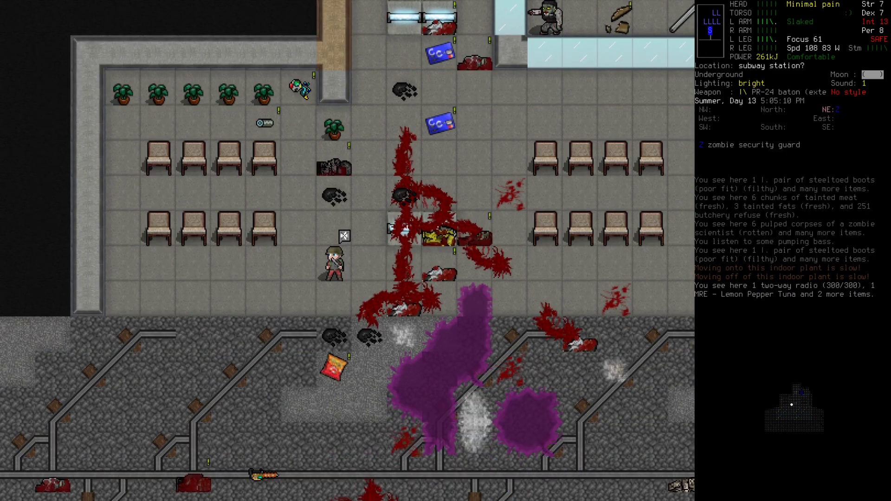
- Retract the PR-24 baton and wield the dropped ferromagnetic rail rifle
{"action": "key", "text": "a"}
{"action": "key", "text": "Return"}
{"action": "key", "text": "Down"}
{"action": "key", "text": "Down"}
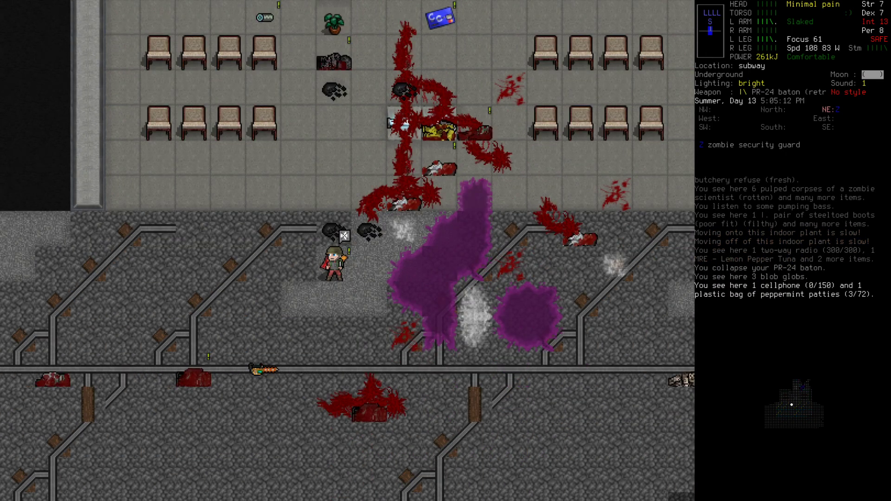
{"action": "key", "text": "Down"}
{"action": "key", "text": "w"}
{"action": "key", "text": "Right"}
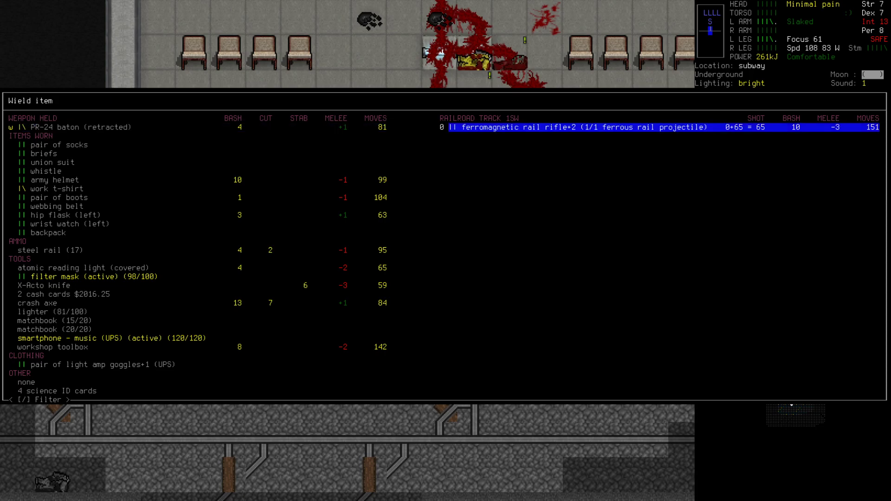
{"action": "key", "text": "Return"}
{"action": "key", "text": "Return"}
- Walk north and haul the loot into the waiting room
{"action": "key", "text": "Up"}
{"action": "key", "text": "Up"}
{"action": "key", "text": "Up"}
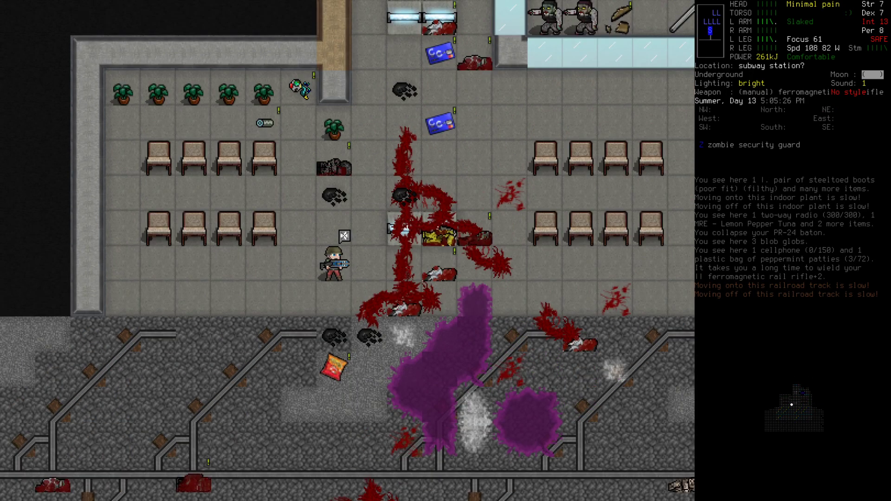
{"action": "key", "text": "Up"}
{"action": "key", "text": "Up"}
{"action": "key", "text": "Up"}
{"action": "key", "text": "Up"}
{"action": "key", "text": "Up"}
{"action": "key", "text": "Up"}
{"action": "key", "text": "Up"}
{"action": "key", "text": "Up"}
- Dissect the zombie bio-operator corpse using the butchery menu
{"action": "key", "text": "Up"}
{"action": "key", "text": "B"}
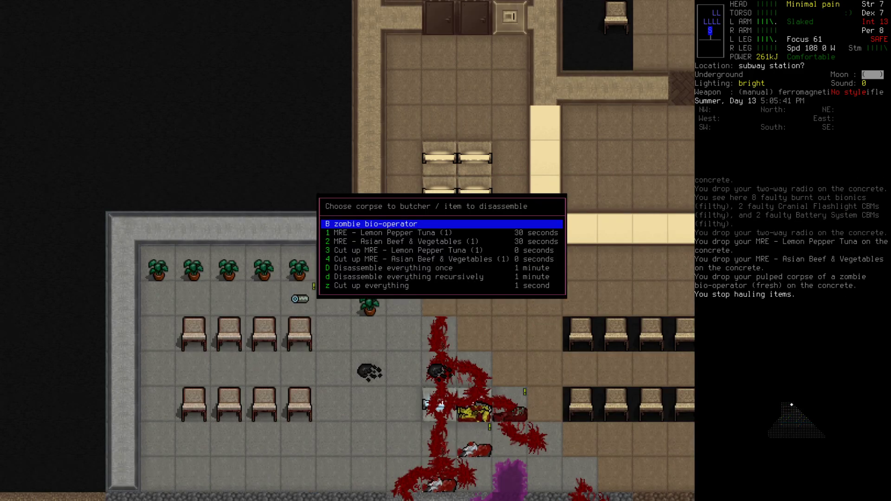
{"action": "key", "text": "Return"}
{"action": "key", "text": "Down"}
{"action": "key", "text": "Up"}
{"action": "key", "text": "Up"}
{"action": "key", "text": "Down"}
{"action": "key", "text": "Down"}
{"action": "key", "text": "Up"}
{"action": "key", "text": "Up"}
{"action": "key", "text": "Up"}
{"action": "key", "text": "Down"}
{"action": "key", "text": "Return"}
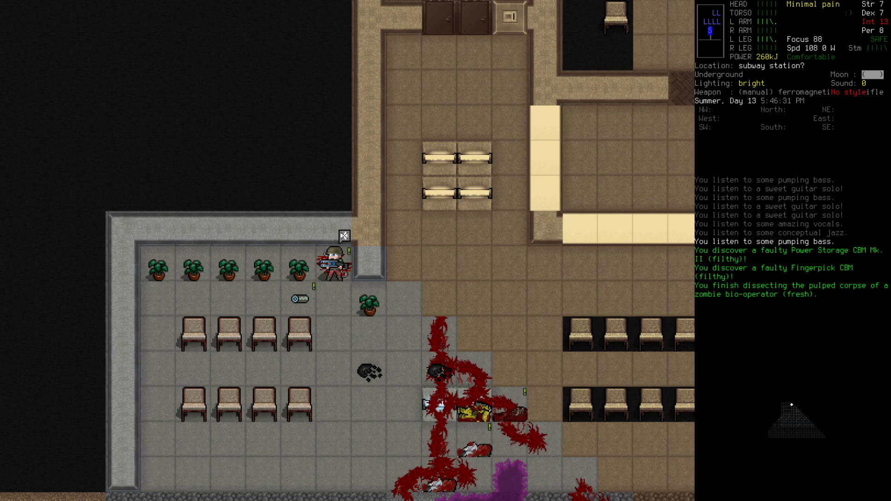
- Step down-left and view the faulty Fingerpick CBM in Advanced Inventory Management
{"action": "key", "text": "1"}
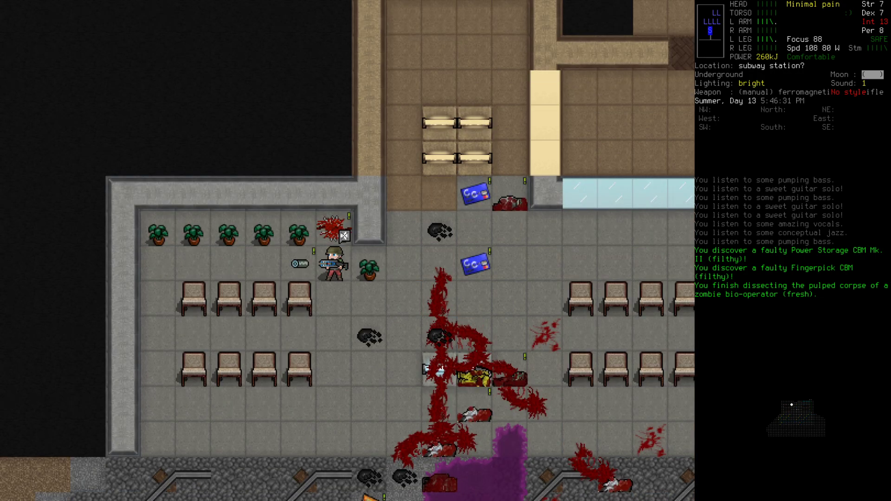
{"action": "key", "text": "g"}
{"action": "key", "text": "Escape"}
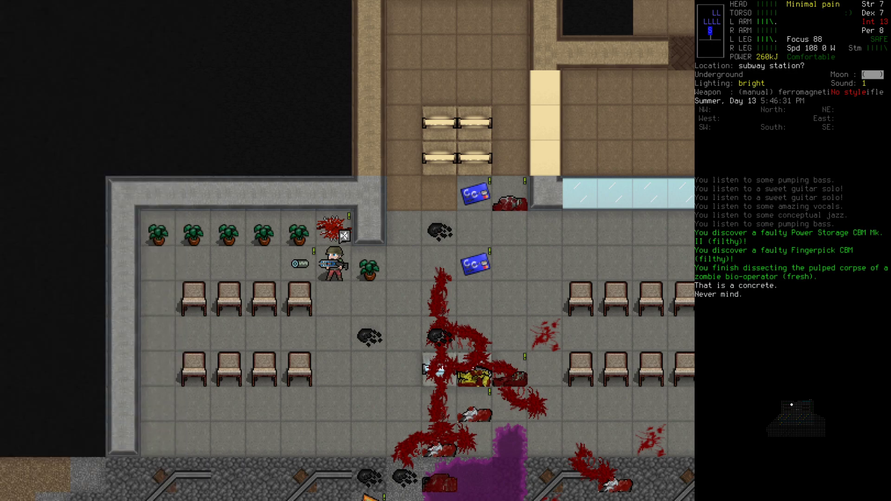
{"action": "key", "text": "slash"}
{"action": "key", "text": "Tab"}
{"action": "key", "text": "Tab"}
{"action": "key", "text": "Tab"}
{"action": "key", "text": "Up"}
{"action": "key", "text": "Up"}
{"action": "key", "text": "Up"}
{"action": "key", "text": "Up"}
{"action": "key", "text": "Up"}
{"action": "key", "text": "Up"}
{"action": "key", "text": "Up"}
{"action": "key", "text": "Up"}
{"action": "key", "text": "Up"}
{"action": "key", "text": "Up"}
{"action": "key", "text": "Up"}
{"action": "key", "text": "Up"}
{"action": "key", "text": "Up"}
{"action": "key", "text": "Up"}
{"action": "key", "text": "Up"}
{"action": "key", "text": "Up"}
- Pick up the faulty Fingerpick and Power Storage CBMs plus both MREs
{"action": "key", "text": "Down"}
{"action": "key", "text": "Down"}
{"action": "key", "text": "Return"}
{"action": "key", "text": "Return"}
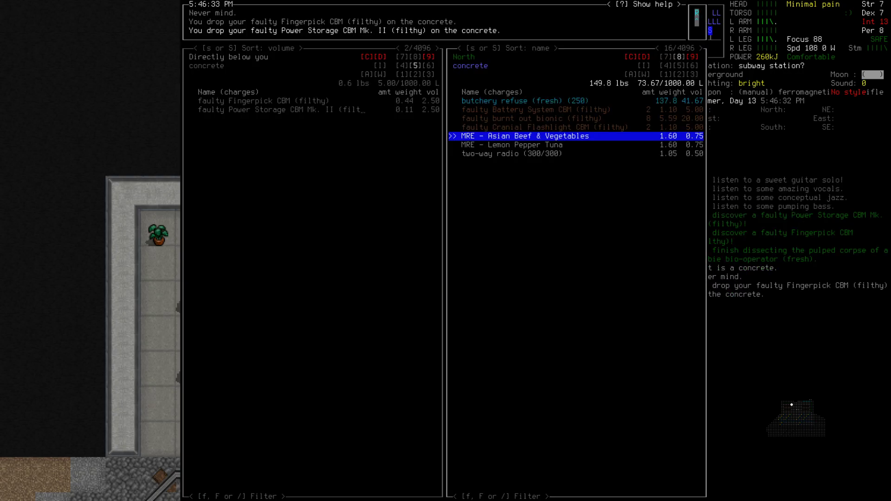
{"action": "key", "text": "Return"}
{"action": "key", "text": "Return"}
{"action": "key", "text": "Escape"}
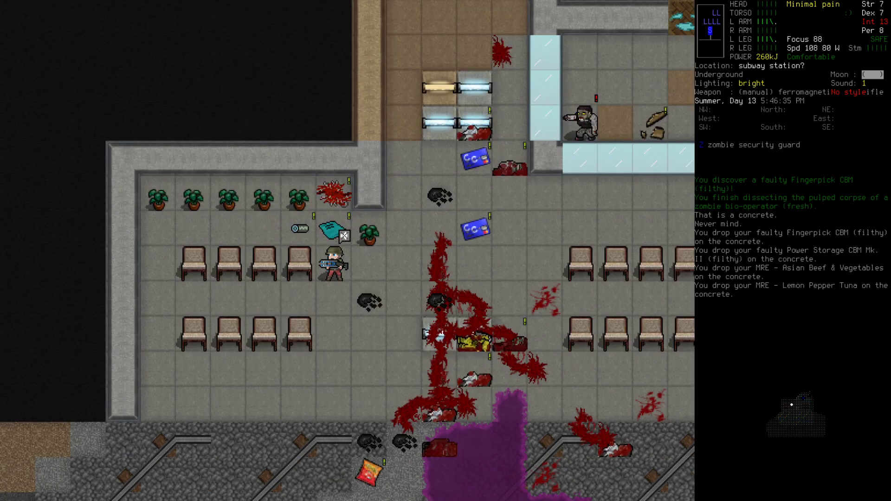
{"action": "key", "text": "g"}
{"action": "key", "text": "comma"}
{"action": "key", "text": "Return"}
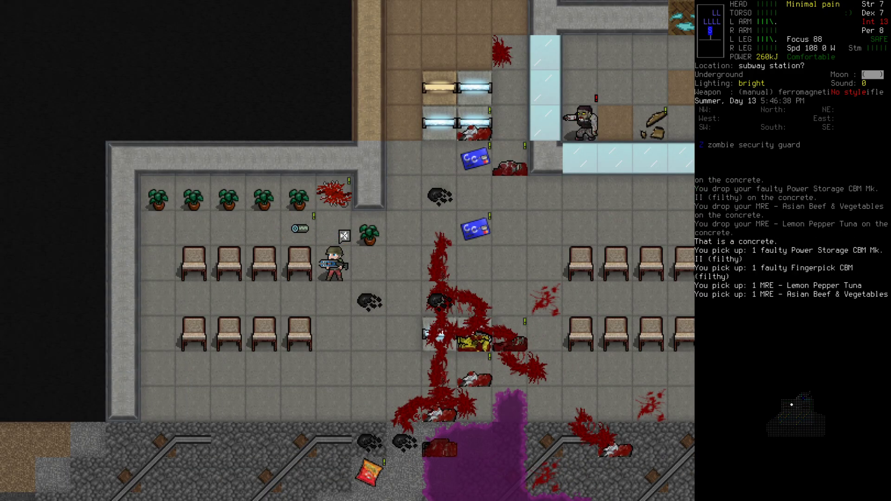
- Turn safe mode off and step onward past the guard
{"action": "key", "text": "Up"}
{"action": "key", "text": "Up"}
{"action": "key", "text": "exclam"}
{"action": "key", "text": "Up"}
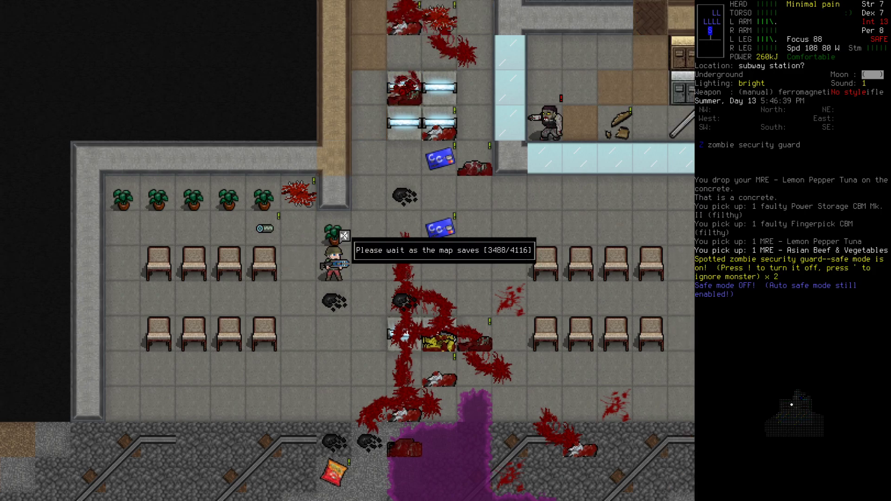
- Walk past the glass room, fire the rail rifle at the fat zombie, and start reloading
{"action": "key", "text": "Up"}
{"action": "key", "text": "Up"}
{"action": "key", "text": "Up"}
{"action": "key", "text": "Up"}
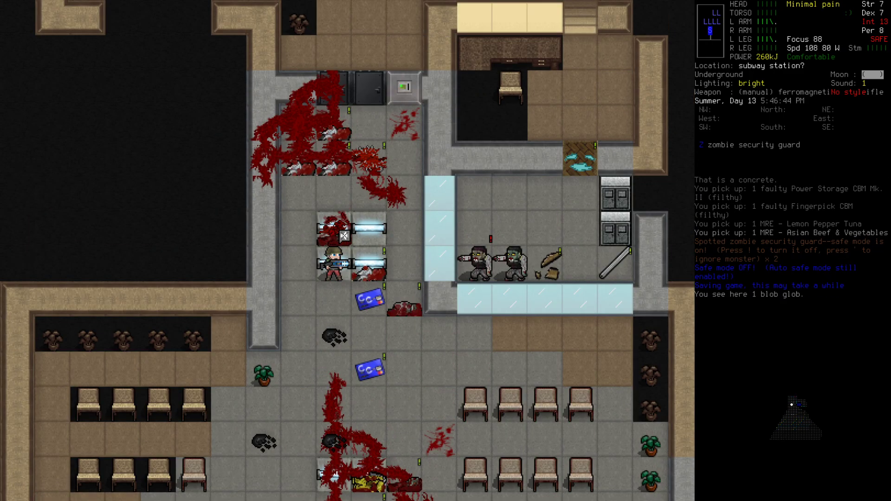
{"action": "key", "text": "Up"}
{"action": "key", "text": "Up"}
{"action": "key", "text": "Up"}
{"action": "key", "text": "Up"}
{"action": "key", "text": "Up"}
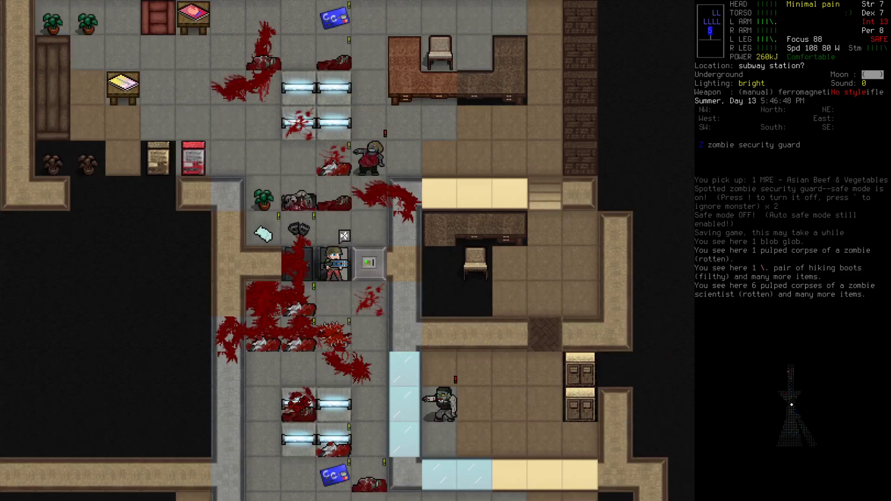
{"action": "key", "text": "Down"}
{"action": "key", "text": "Down"}
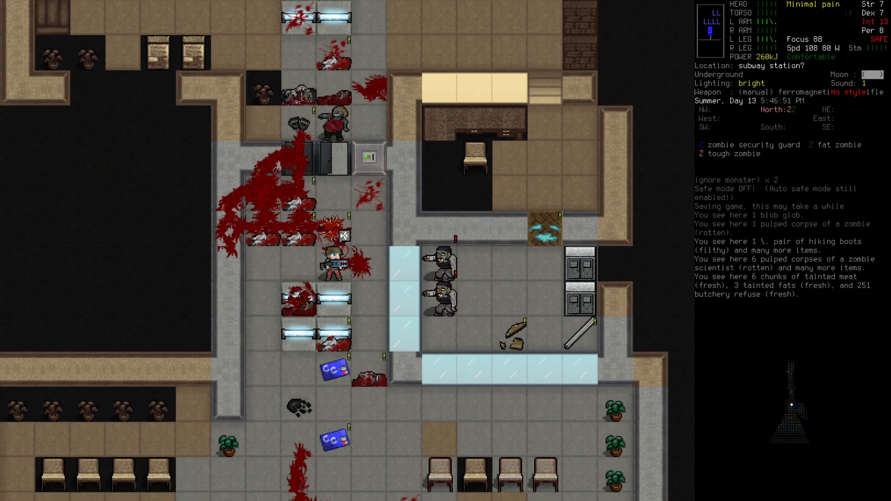
{"action": "key", "text": "Down"}
{"action": "key", "text": "Down"}
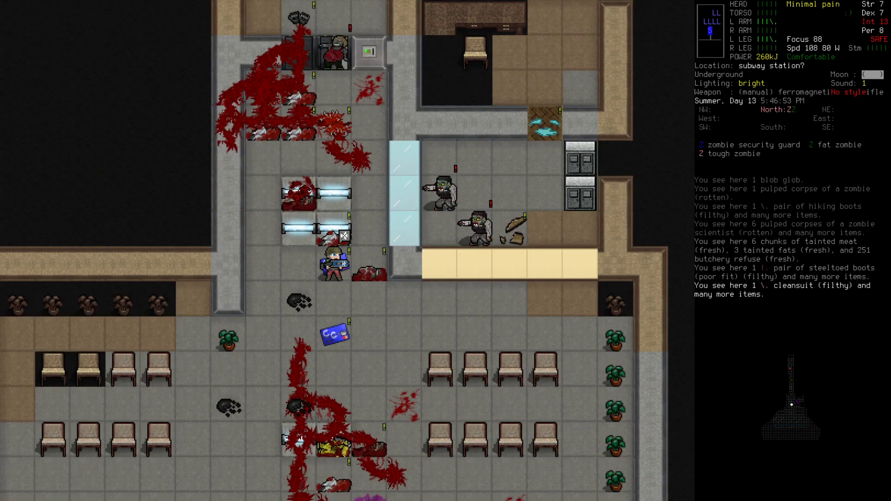
{"action": "key", "text": "Z"}
{"action": "key", "text": "z"}
{"action": "key", "text": "f"}
{"action": "key", "text": "f"}
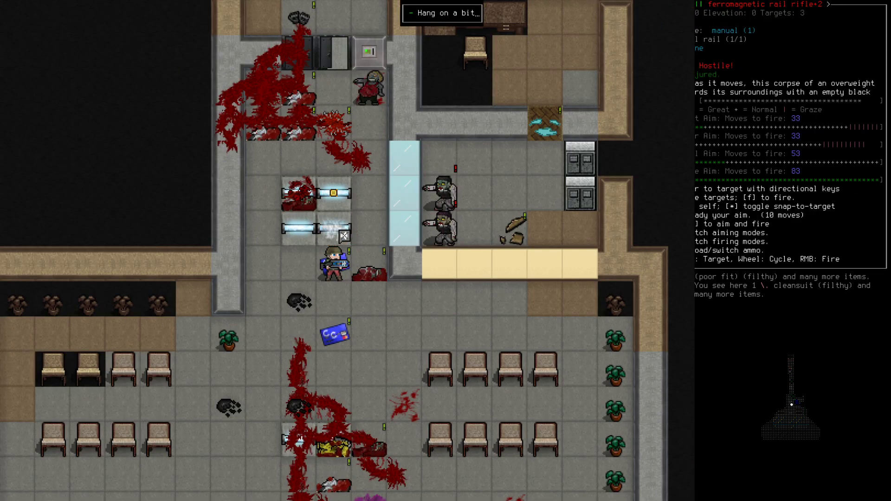
{"action": "key", "text": "r"}
{"action": "key", "text": "N"}
{"action": "key", "text": "N"}
{"action": "key", "text": "f"}
{"action": "key", "text": "f"}
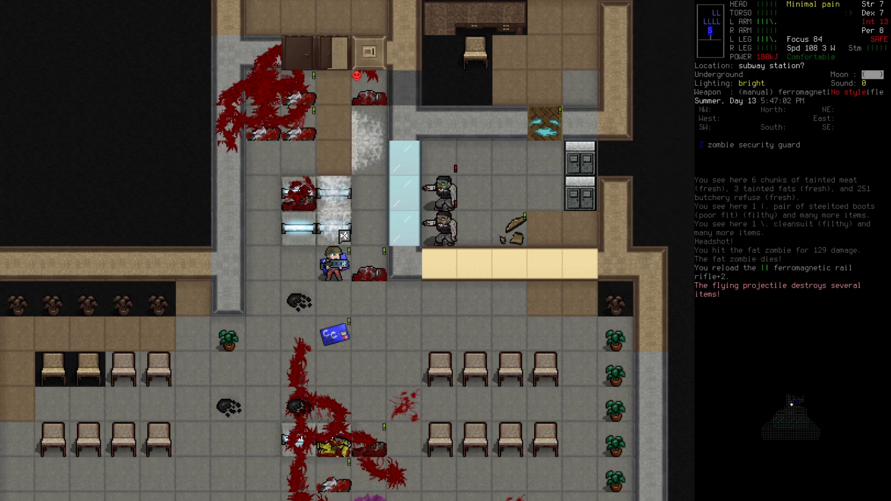
- Reload the rail rifle with rail ammunition, wait, and move south into the waiting room
{"action": "key", "text": "r"}
{"action": "key", "text": "Return"}
{"action": "key", "text": "N"}
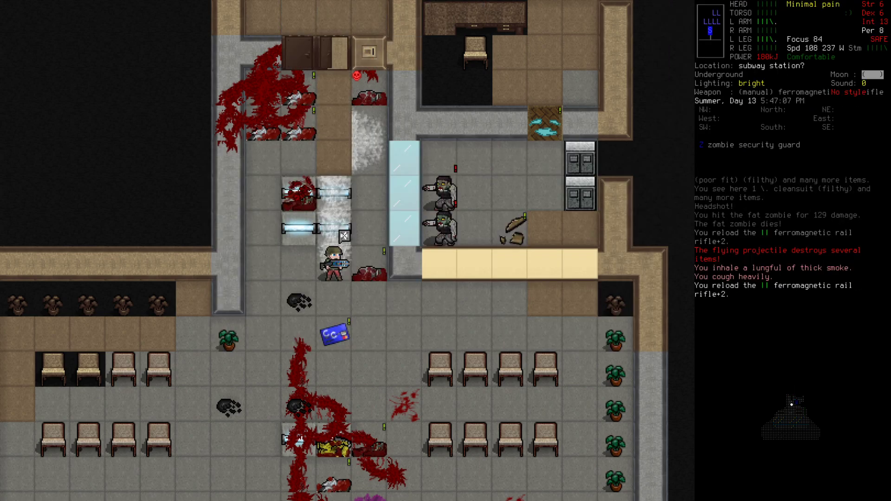
{"action": "key", "text": "5"}
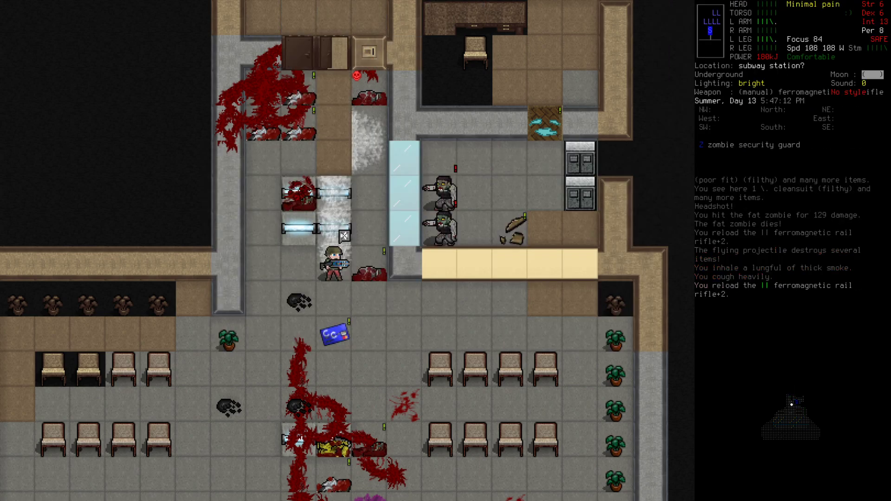
{"action": "key", "text": "Z"}
{"action": "key", "text": "Down"}
{"action": "key", "text": "Down"}
{"action": "key", "text": "Down"}
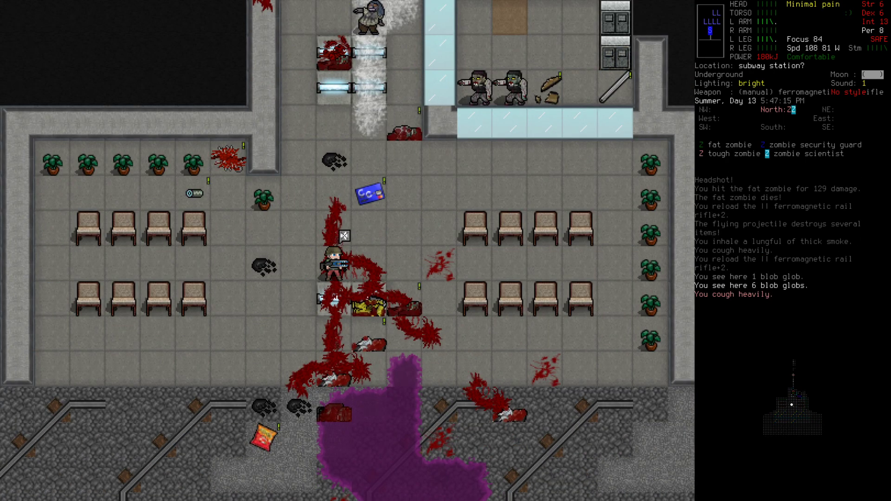
{"action": "key", "text": "Down"}
- Shoot the targeted zombie and the fat zombie, reloading between shots
{"action": "key", "text": "f"}
{"action": "key", "text": "Tab"}
{"action": "key", "text": "f"}
{"action": "key", "text": "r"}
{"action": "key", "text": "i"}
{"action": "key", "text": "f"}
{"action": "key", "text": "f"}
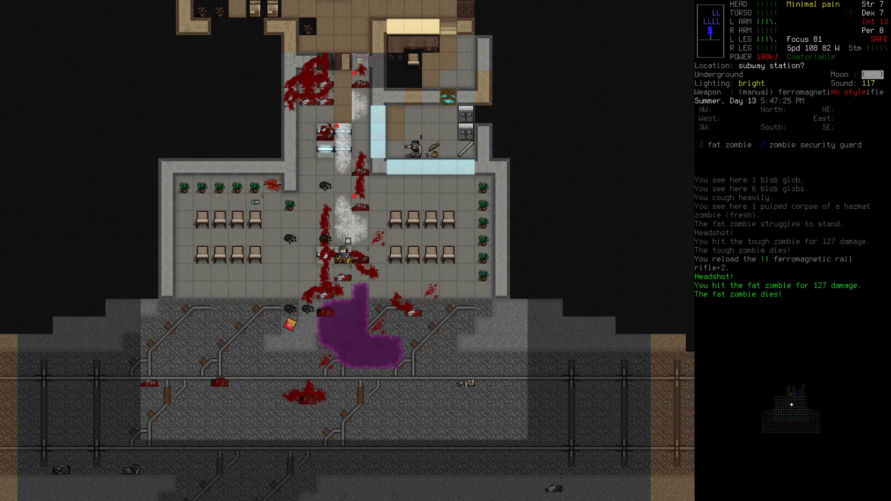
{"action": "key", "text": "r"}
{"action": "key", "text": "i"}
- Approach the fresh corpses, start smashing one, then abandon it and step south
{"action": "key", "text": "9"}
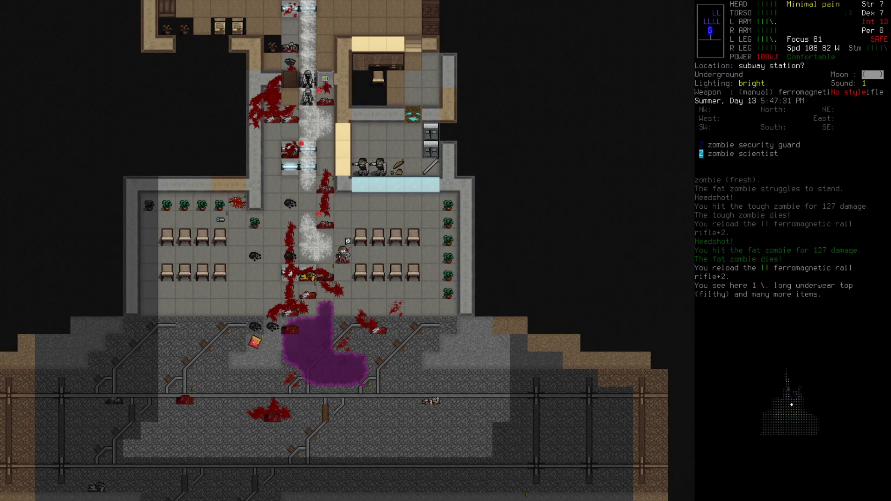
{"action": "key", "text": "9"}
{"action": "key", "text": "s"}
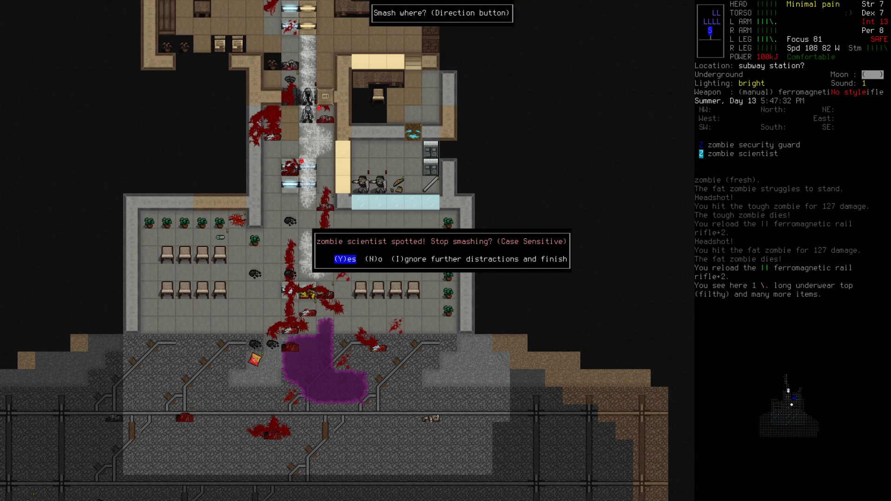
{"action": "key", "text": "N"}
{"action": "key", "text": "I"}
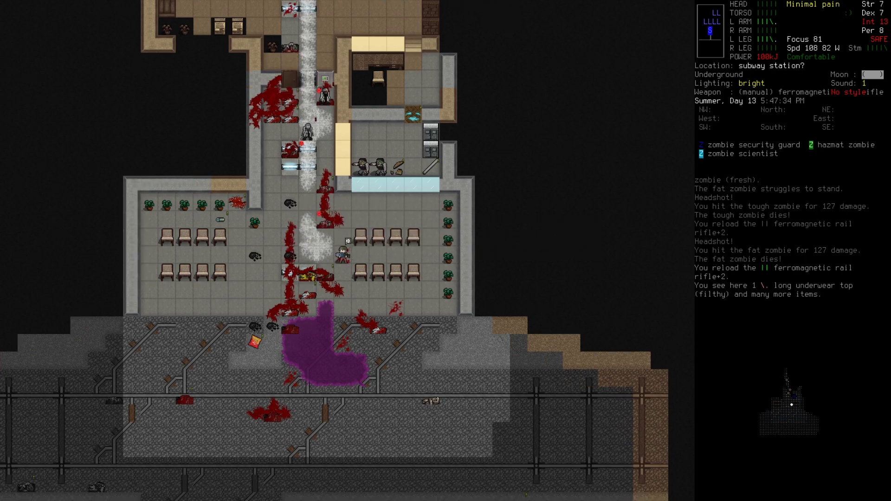
{"action": "key", "text": "2"}
{"action": "key", "text": "2"}
{"action": "key", "text": "2"}
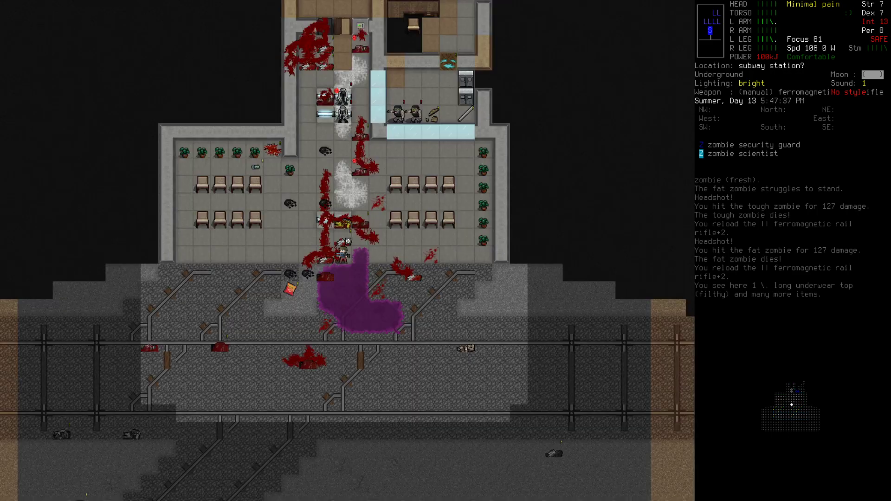
- Shoot both zombie scientists, walk west past the pulped corpse, and reload
{"action": "key", "text": "f"}
{"action": "key", "text": "f"}
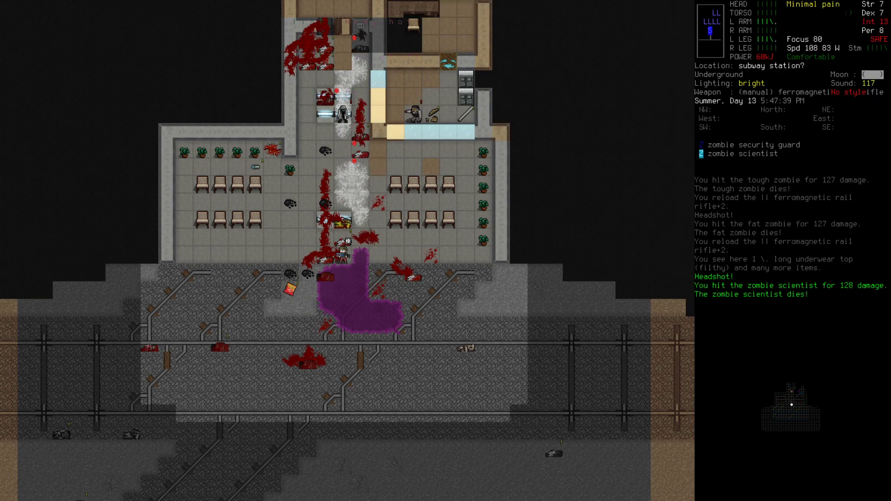
{"action": "key", "text": "r"}
{"action": "key", "text": "Return"}
{"action": "key", "text": "f"}
{"action": "key", "text": "f"}
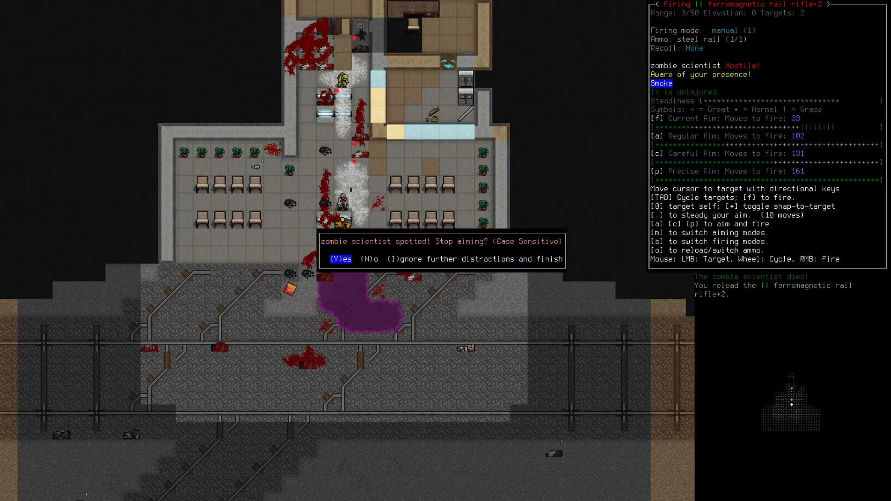
{"action": "key", "text": "I"}
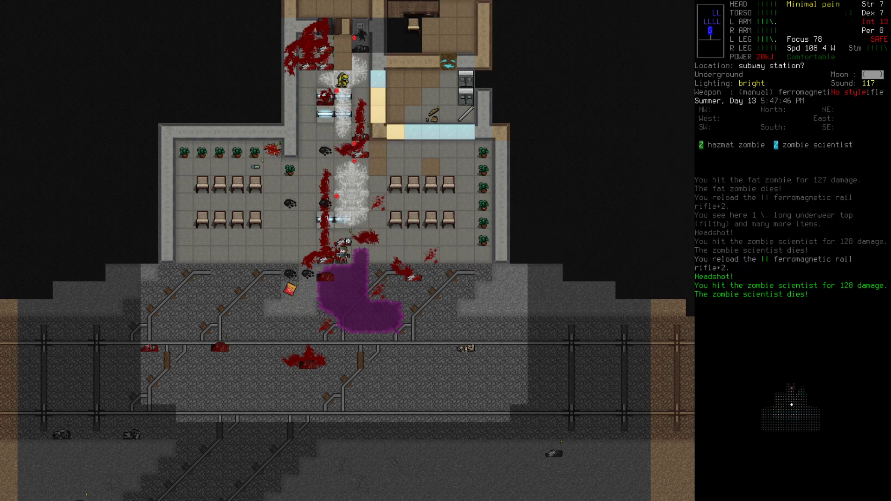
{"action": "key", "text": "Left"}
{"action": "key", "text": "Left"}
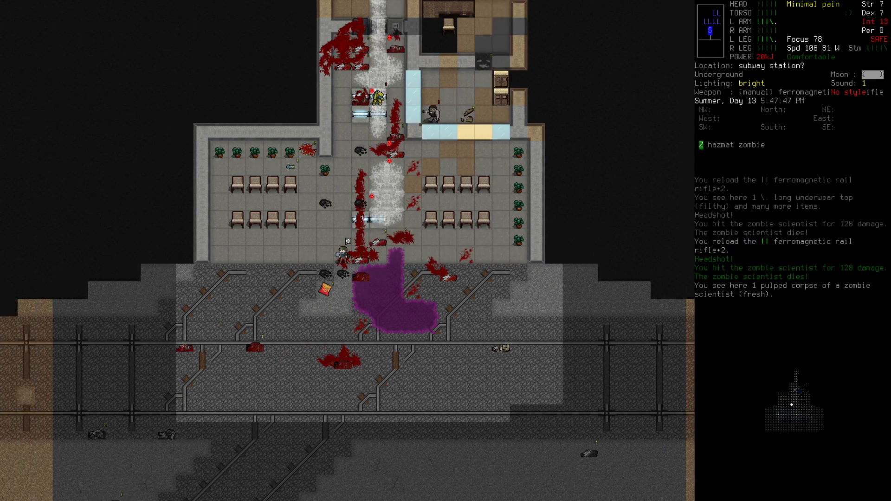
{"action": "key", "text": "Left"}
{"action": "key", "text": "Left"}
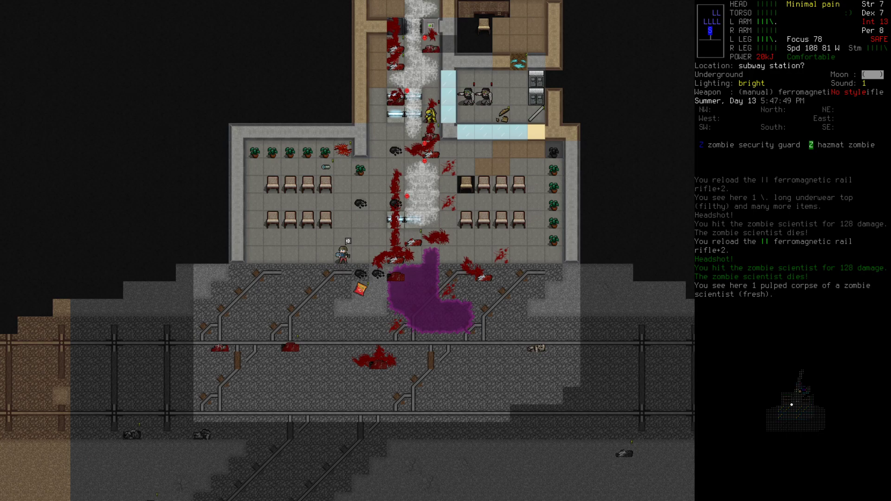
{"action": "key", "text": "r"}
{"action": "key", "text": "r"}
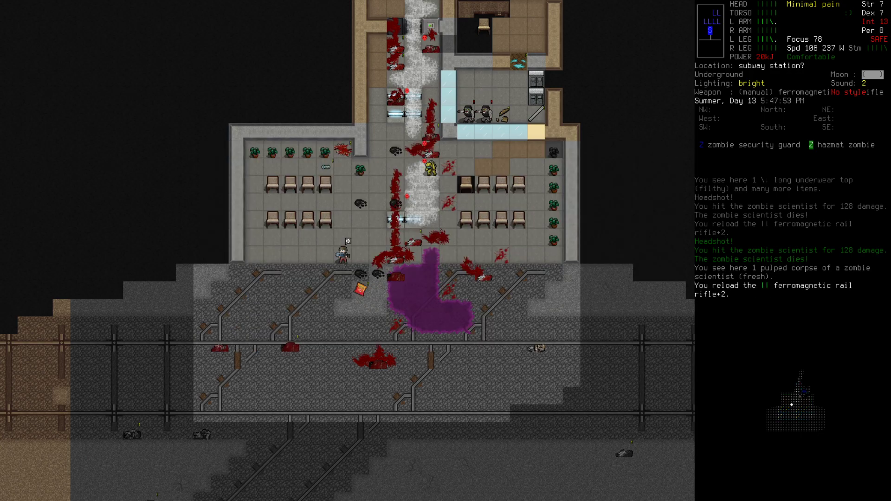
- Drop the rail rifle through the multiple-item drop list
{"action": "key", "text": "a"}
{"action": "key", "text": "Escape"}
{"action": "key", "text": "W"}
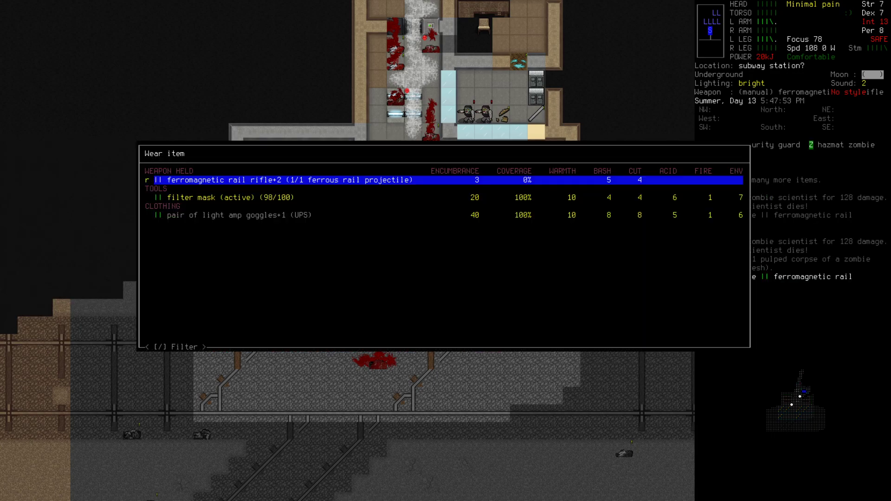
{"action": "key", "text": "r"}
{"action": "key", "text": "D"}
{"action": "key", "text": "Return"}
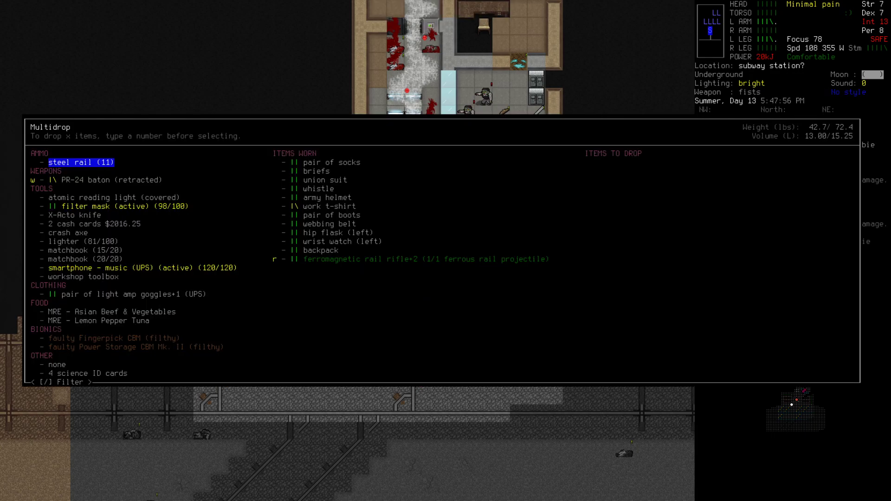
{"action": "key", "text": "Right"}
{"action": "key", "text": "r"}
{"action": "key", "text": "Return"}
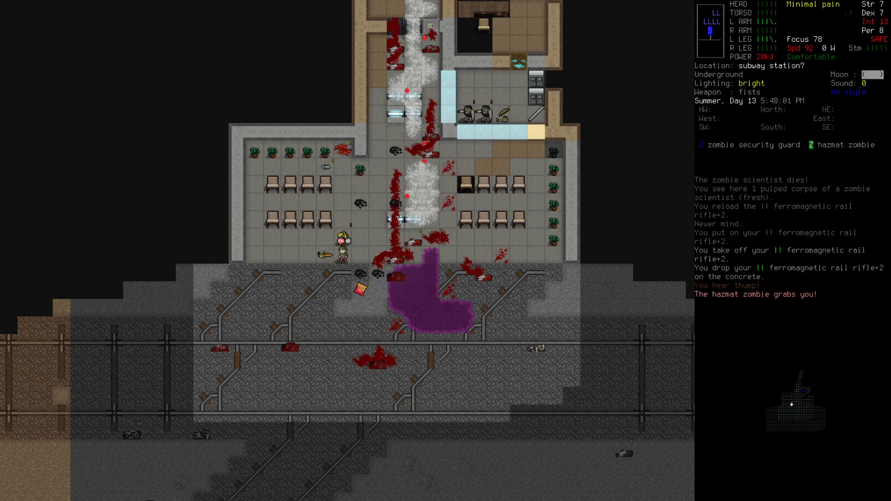
- Break free of the hazmat zombie, cross the tracks southwest, and choose the rifle to wield
{"action": "key", "text": "Down"}
{"action": "key", "text": "Down"}
{"action": "key", "text": "Down"}
{"action": "key", "text": "Down"}
{"action": "key", "text": "Down"}
{"action": "key", "text": "Down"}
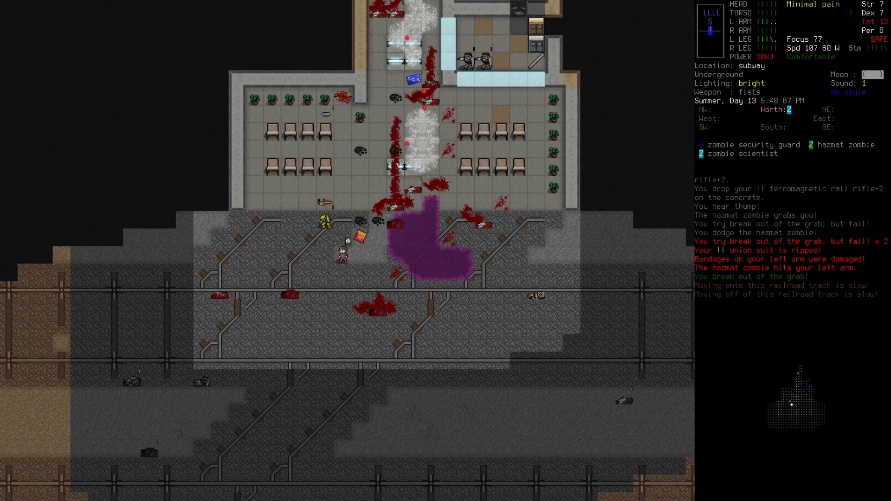
{"action": "key", "text": "Down"}
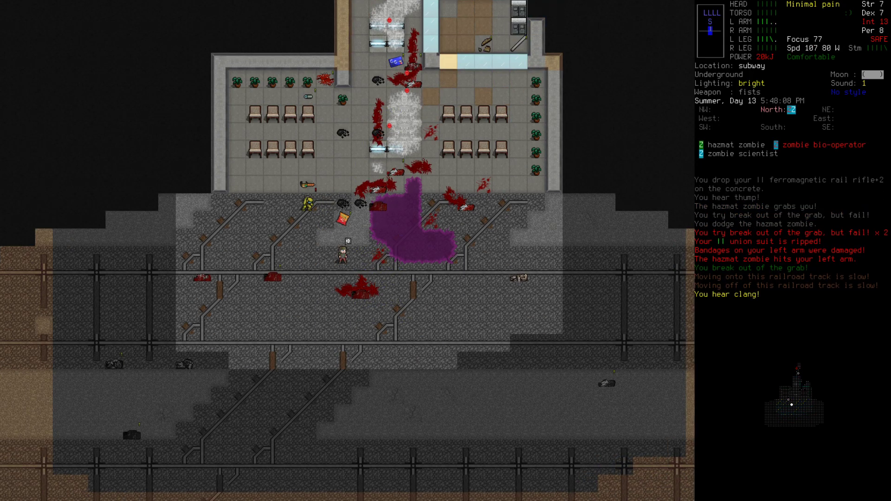
{"action": "key", "text": "Left"}
{"action": "key", "text": "Left"}
{"action": "key", "text": "Left"}
{"action": "key", "text": "Left"}
{"action": "key", "text": "Left"}
{"action": "key", "text": "Left"}
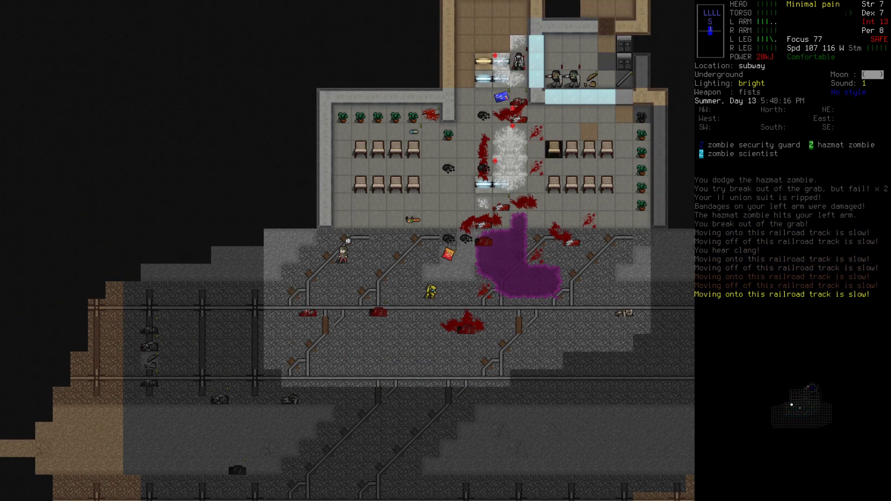
{"action": "key", "text": "Up"}
{"action": "key", "text": "Up"}
{"action": "key", "text": "w"}
- Wield the rail rifle and walk west along the dark railroad tunnel
{"action": "key", "text": "Return"}
{"action": "key", "text": "Up"}
{"action": "key", "text": "Up"}
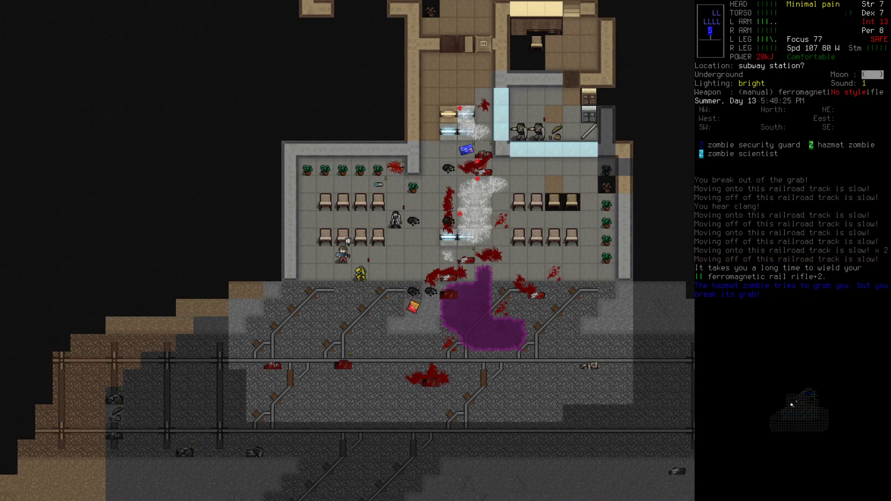
{"action": "key", "text": "Down"}
{"action": "key", "text": "Down"}
{"action": "key", "text": "Down"}
{"action": "key", "text": "Down"}
{"action": "key", "text": "Left"}
{"action": "key", "text": "Left"}
{"action": "key", "text": "Left"}
{"action": "key", "text": "Left"}
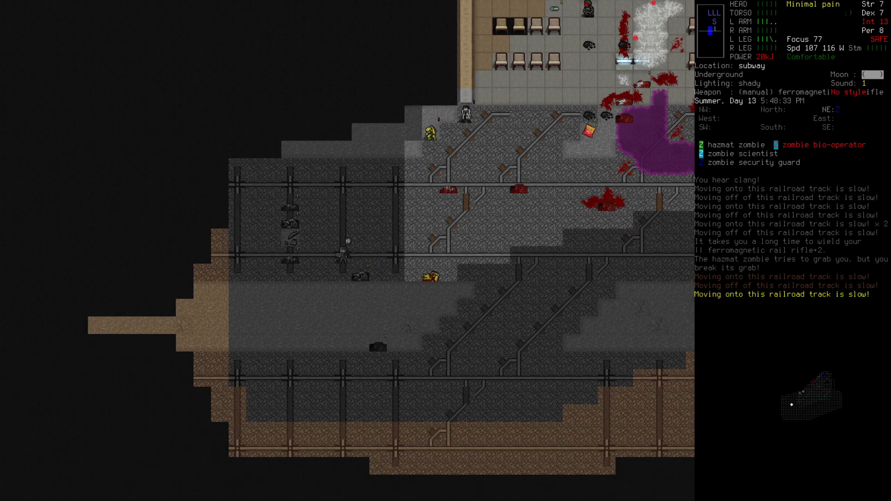
{"action": "key", "text": "Left"}
{"action": "key", "text": "Left"}
{"action": "key", "text": "Left"}
{"action": "key", "text": "Left"}
{"action": "key", "text": "Left"}
{"action": "key", "text": "Left"}
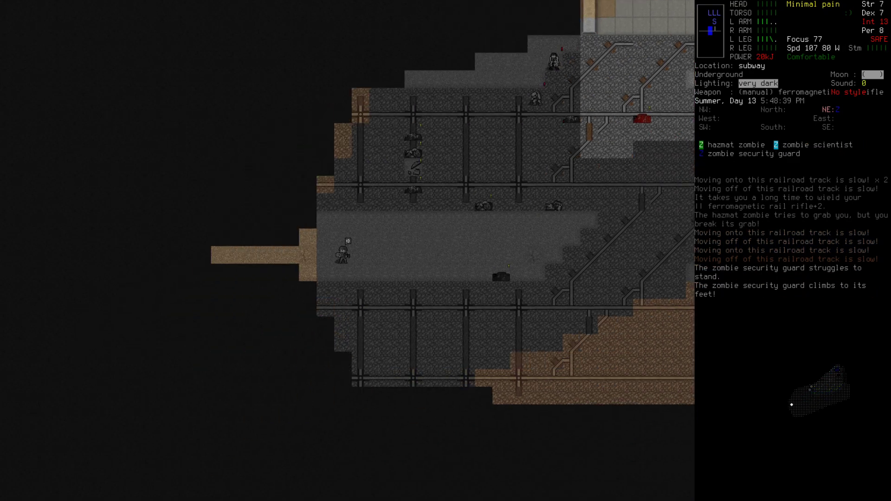
{"action": "key", "text": "Left"}
{"action": "key", "text": "Left"}
{"action": "key", "text": "Left"}
{"action": "key", "text": "Left"}
{"action": "key", "text": "Left"}
{"action": "key", "text": "Left"}
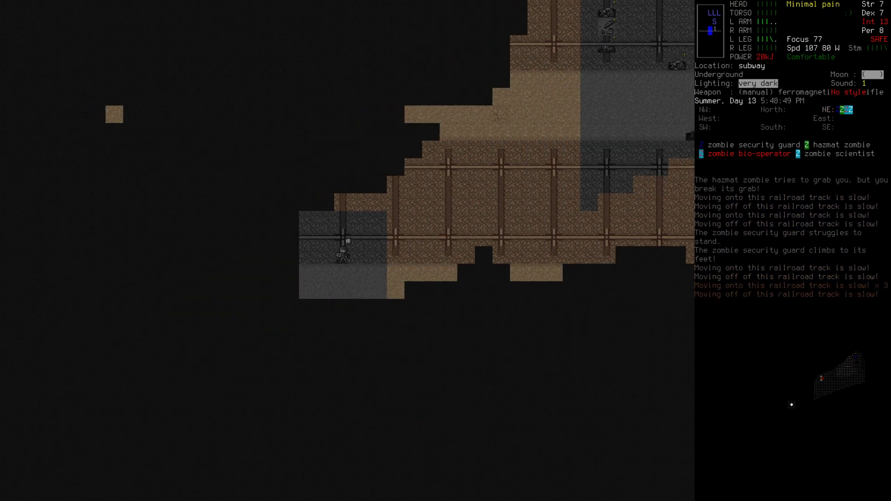
{"action": "key", "text": "Left"}
{"action": "key", "text": "Left"}
{"action": "key", "text": "5"}
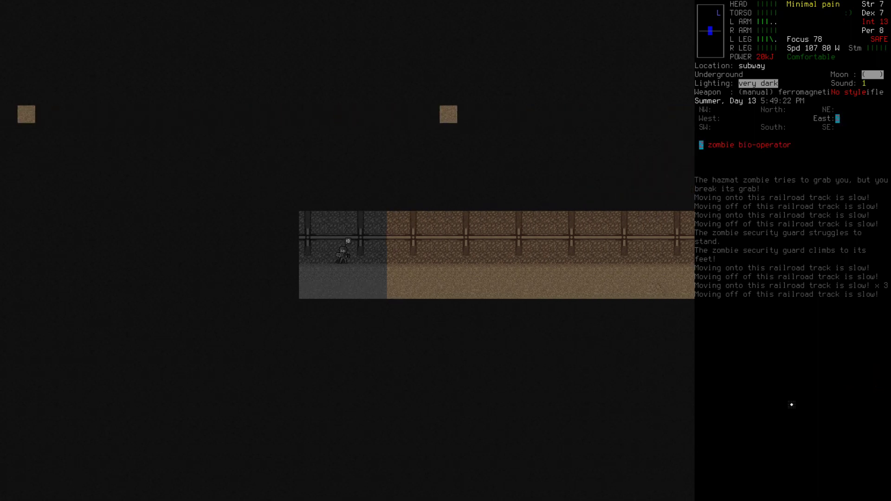
{"action": "key", "text": "Left"}
{"action": "key", "text": "Left"}
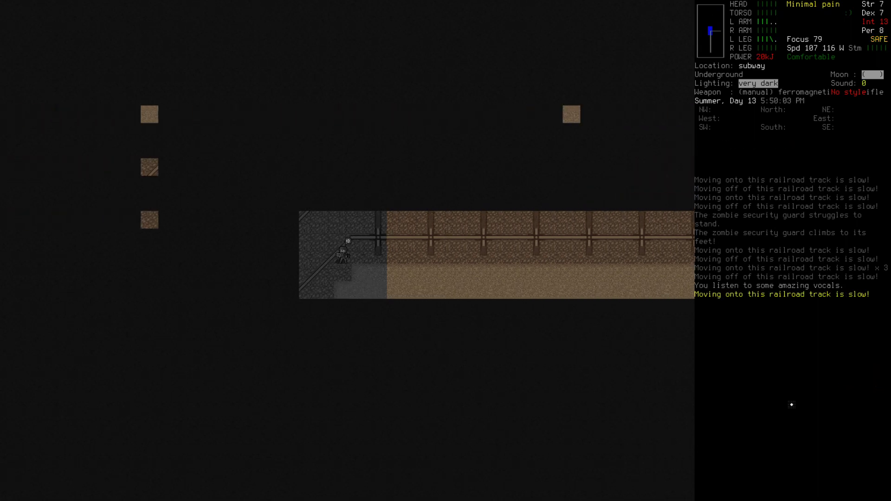
{"action": "key", "text": "Left"}
{"action": "key", "text": "Left"}
{"action": "key", "text": "Left"}
{"action": "key", "text": "Left"}
- Cancel a reload, turn safe mode back on, and check the inventory
{"action": "key", "text": "r"}
{"action": "key", "text": "Escape"}
{"action": "key", "text": "exclam"}
{"action": "key", "text": "i"}
{"action": "key", "text": "Up"}
{"action": "key", "text": "Escape"}
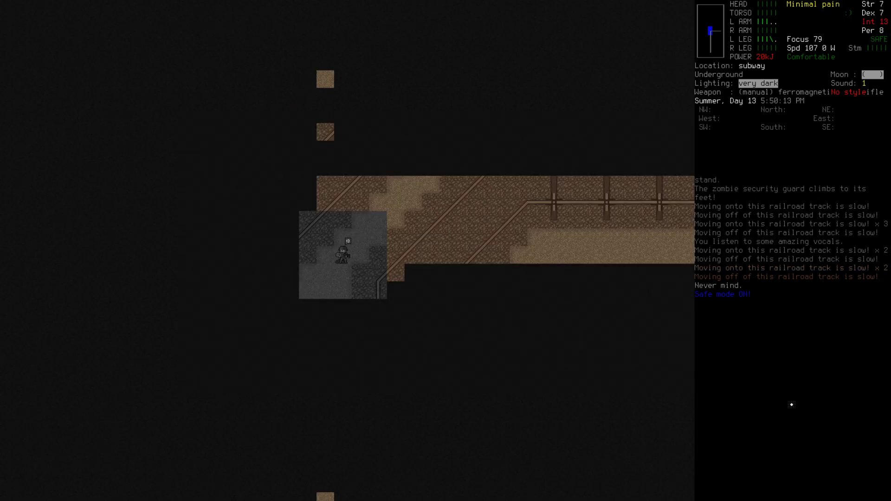
{"action": "key", "text": "Left"}
- Open the world map and pan southwest to the subway destination
{"action": "key", "text": "Left"}
{"action": "key", "text": "m"}
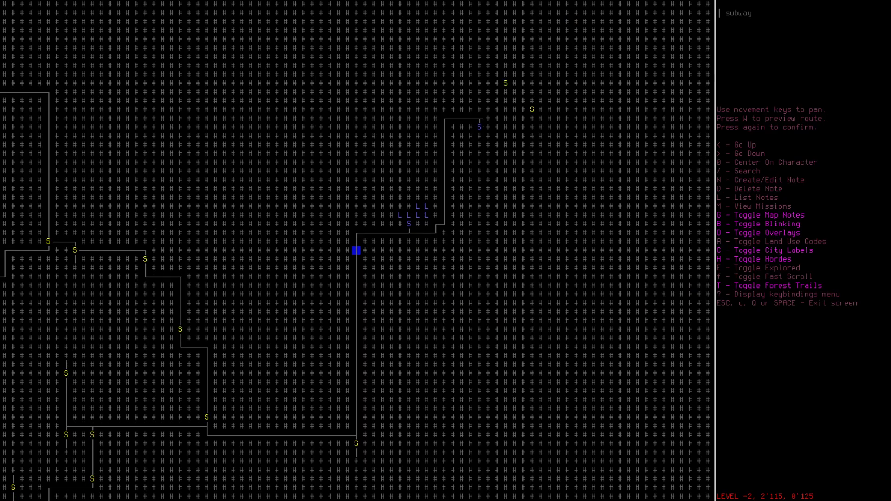
{"action": "key", "text": "Left"}
{"action": "key", "text": "Left"}
{"action": "key", "text": "Left"}
{"action": "key", "text": "Left"}
{"action": "key", "text": "Left"}
{"action": "key", "text": "Down"}
{"action": "key", "text": "Left"}
{"action": "key", "text": "Down"}
{"action": "key", "text": "Left"}
{"action": "key", "text": "Down"}
{"action": "key", "text": "Left"}
{"action": "key", "text": "Down"}
{"action": "key", "text": "Down"}
{"action": "key", "text": "Left"}
{"action": "key", "text": "Left"}
{"action": "key", "text": "Down"}
{"action": "key", "text": "Down"}
{"action": "key", "text": "Down"}
{"action": "key", "text": "Left"}
{"action": "key", "text": "Down"}
- Preview and confirm the auto-travel route, then close the map to travel
{"action": "key", "text": "W"}
{"action": "key", "text": "Y"}
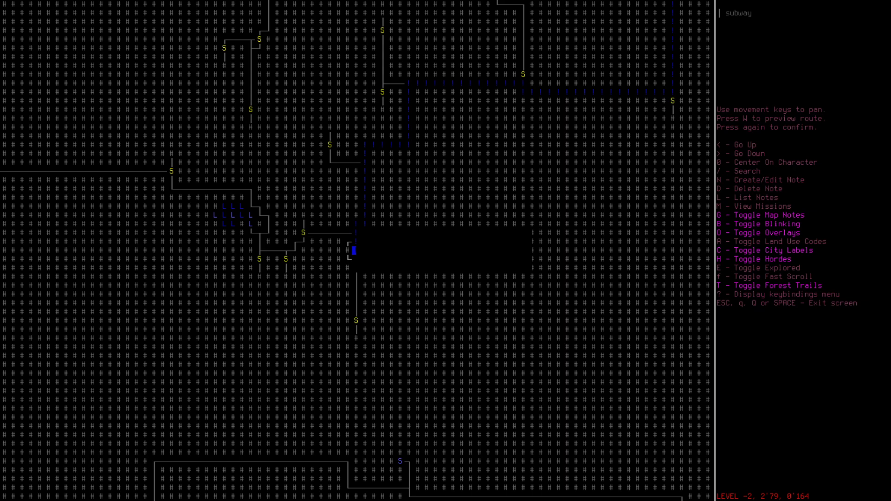
{"action": "key", "text": "Escape"}
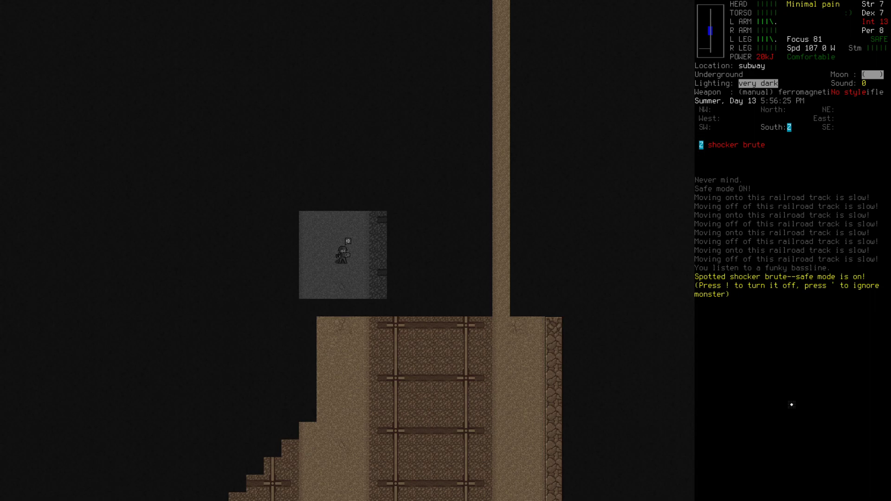
- Turn safe mode off and walk north along the subway tracks
{"action": "key", "text": "exclam"}
{"action": "key", "text": "Z"}
{"action": "key", "text": "z"}
{"action": "key", "text": "Z"}
{"action": "key", "text": "Up"}
{"action": "key", "text": "Up"}
{"action": "key", "text": "Up"}
{"action": "key", "text": "Up"}
{"action": "key", "text": "Up"}
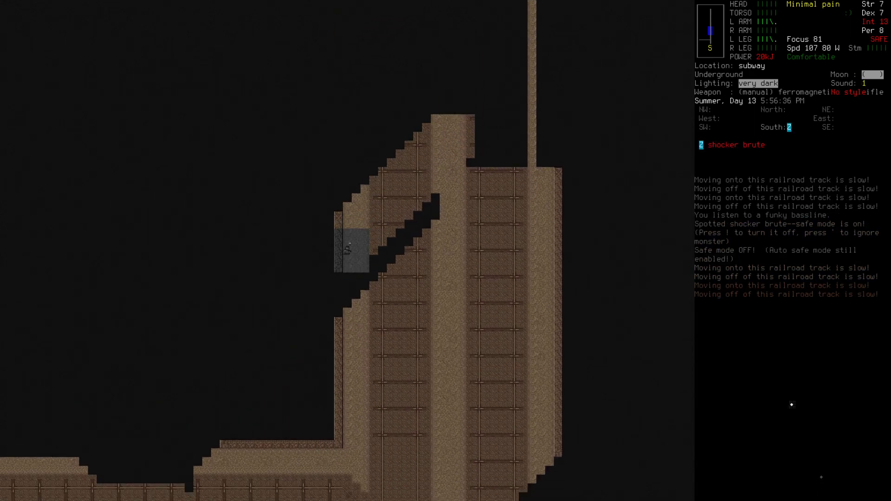
{"action": "key", "text": "Up"}
{"action": "key", "text": "Up"}
{"action": "key", "text": "Up"}
{"action": "key", "text": "Up"}
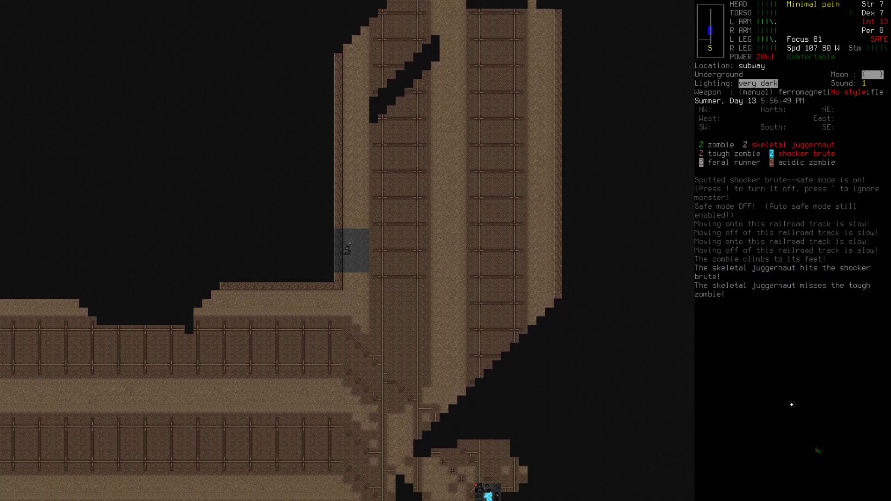
{"action": "key", "text": "Up"}
{"action": "key", "text": "Up"}
{"action": "key", "text": "Up"}
- Switch off the smartphone's music from the usable items list
{"action": "key", "text": "a"}
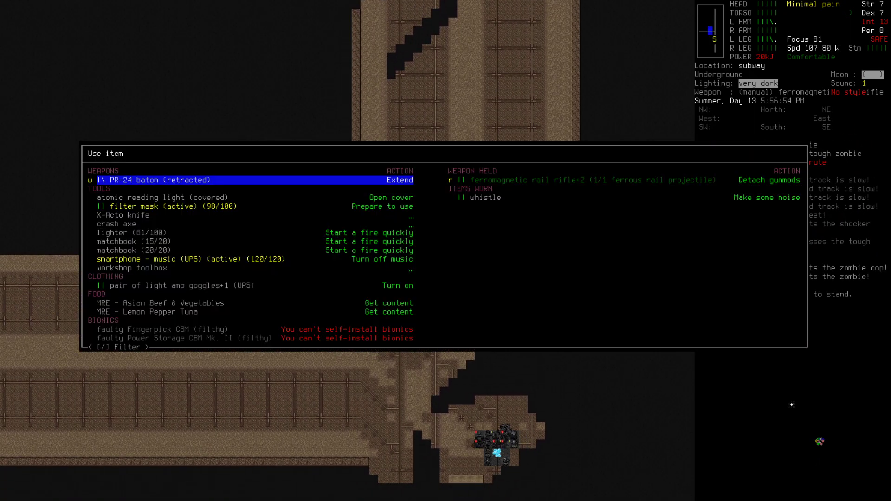
{"action": "key", "text": "Right"}
{"action": "key", "text": "Left"}
{"action": "key", "text": "Down"}
{"action": "key", "text": "Down"}
{"action": "key", "text": "Down"}
{"action": "key", "text": "Down"}
{"action": "key", "text": "Down"}
{"action": "key", "text": "Down"}
{"action": "key", "text": "Down"}
{"action": "key", "text": "Down"}
{"action": "key", "text": "Return"}
- Walk six tiles west along the subway and pull up the world map
{"action": "key", "text": "Left"}
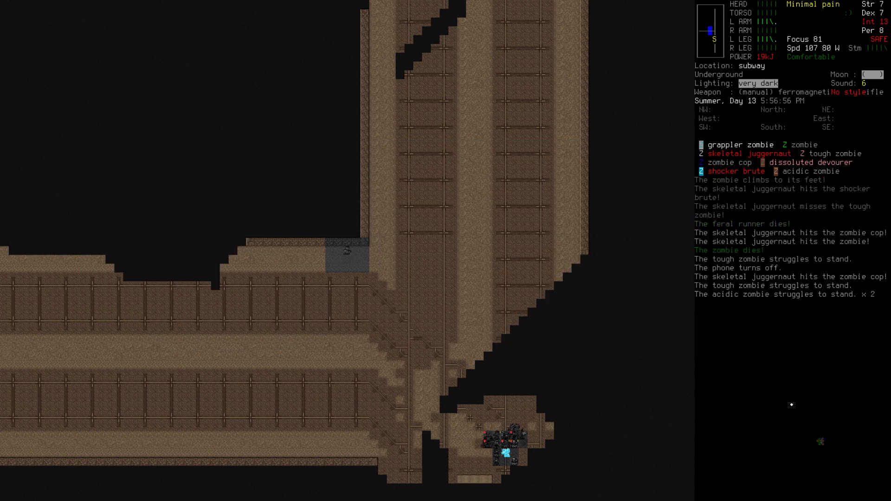
{"action": "key", "text": "Left"}
{"action": "key", "text": "Left"}
{"action": "key", "text": "Left"}
{"action": "key", "text": "Left"}
{"action": "key", "text": "Left"}
{"action": "key", "text": "Left"}
{"action": "key", "text": "Left"}
{"action": "key", "text": "Left"}
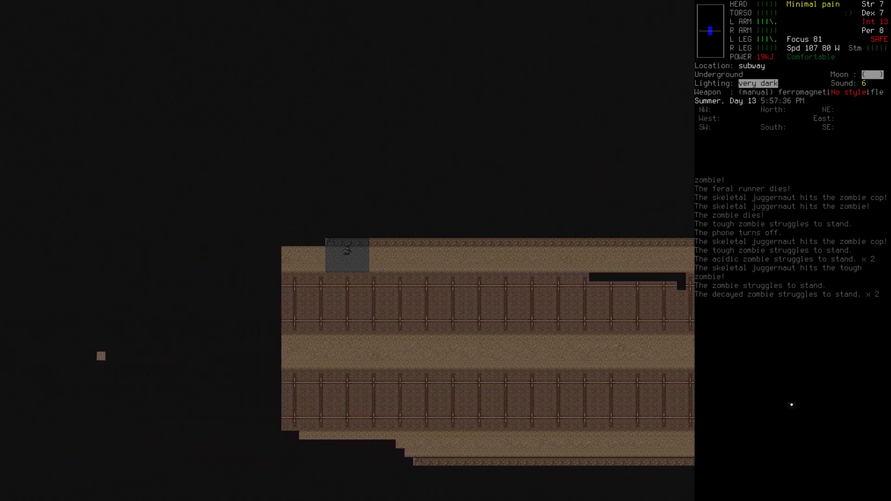
{"action": "key", "text": "Left"}
{"action": "key", "text": "Left"}
{"action": "key", "text": "Left"}
{"action": "key", "text": "m"}
{"action": "key", "text": "Left"}
{"action": "key", "text": "Left"}
{"action": "key", "text": "Left"}
{"action": "key", "text": "Left"}
{"action": "key", "text": "Left"}
{"action": "key", "text": "Left"}
{"action": "key", "text": "Left"}
{"action": "key", "text": "Left"}
{"action": "key", "text": "Left"}
{"action": "key", "text": "Down"}
{"action": "key", "text": "Down"}
{"action": "key", "text": "Down"}
{"action": "key", "text": "Left"}
{"action": "key", "text": "Left"}
{"action": "key", "text": "Left"}
- Confirm the overmap route, dismiss the error report, and keep travelling past the noise prompts
{"action": "key", "text": "Down"}
{"action": "key", "text": "Down"}
{"action": "key", "text": "Down"}
{"action": "key", "text": "Left"}
{"action": "key", "text": "W"}
{"action": "key", "text": "W"}
{"action": "key", "text": "Y"}
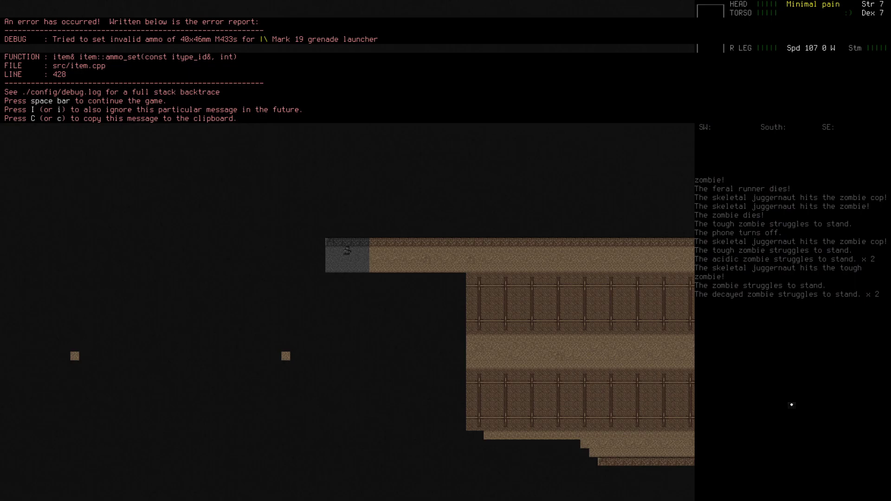
{"action": "key", "text": "space"}
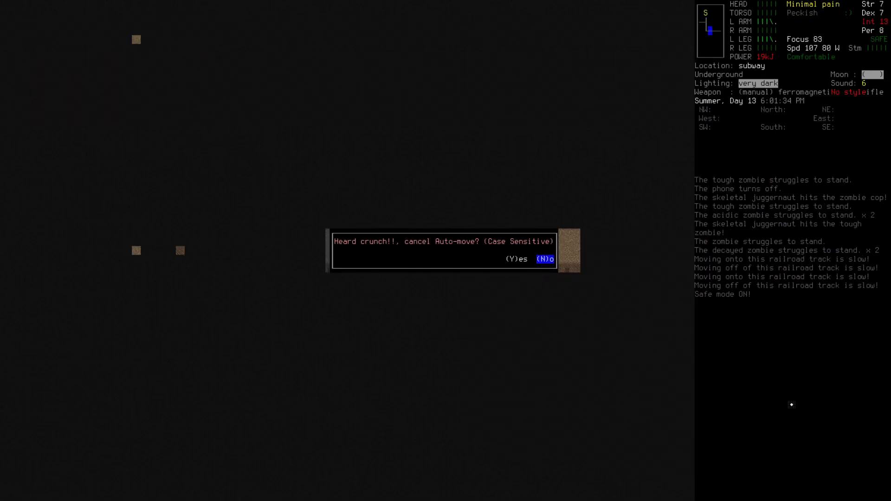
{"action": "key", "text": "N"}
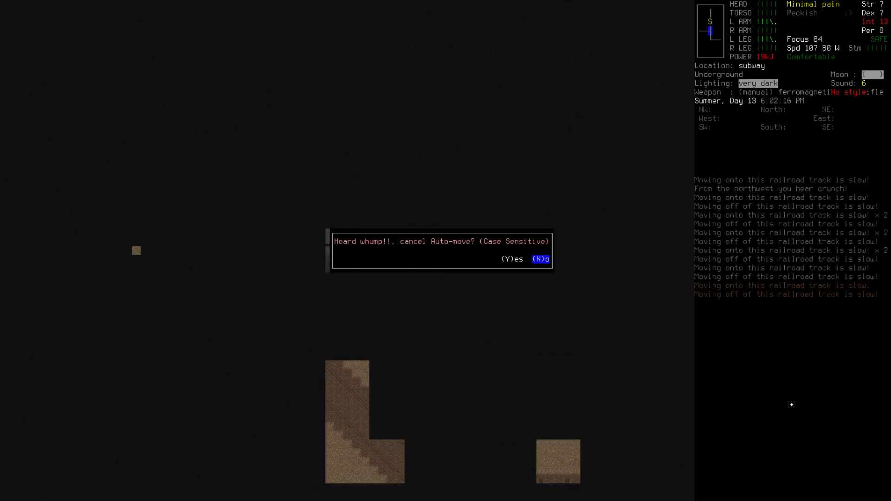
{"action": "key", "text": "N"}
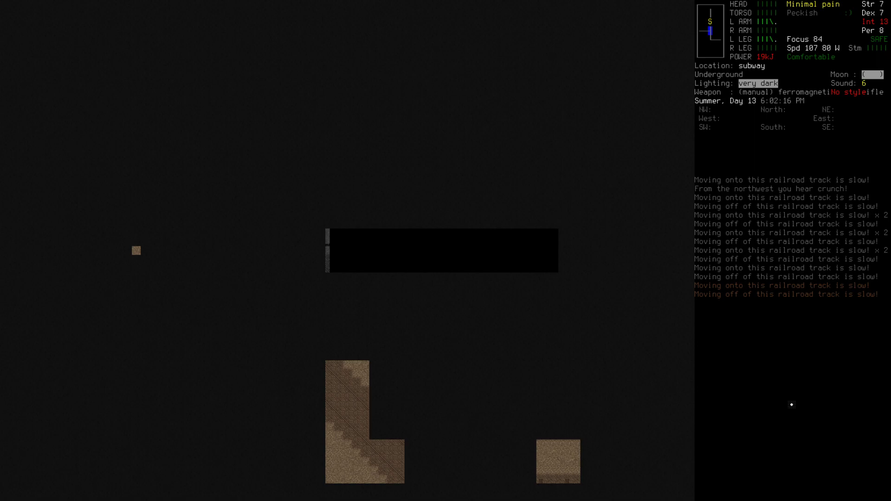
{"action": "key", "text": "Up"}
{"action": "key", "text": "Up"}
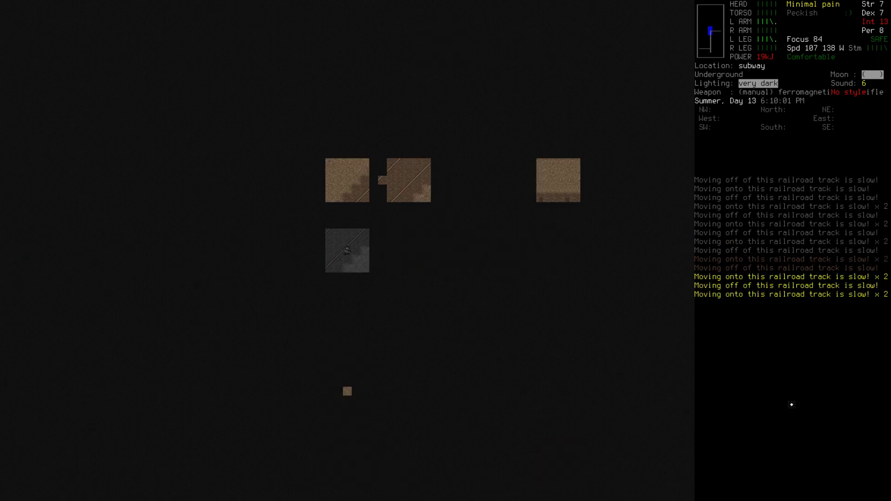
{"action": "key", "text": "Up"}
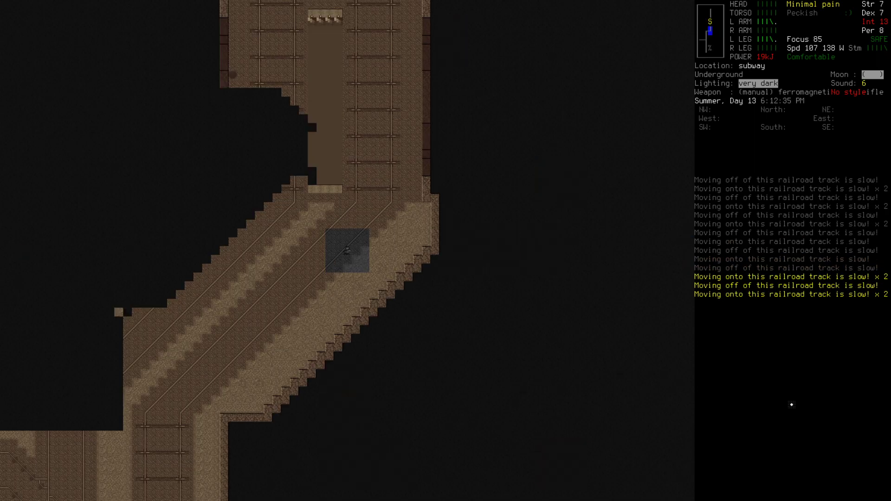
{"action": "key", "text": "Up"}
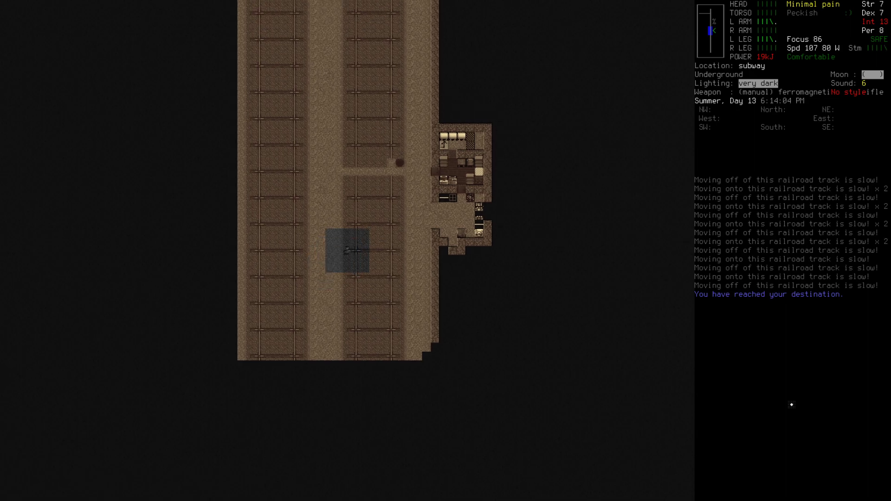
- Walk east and then north into the dark base room
{"action": "key", "text": "z"}
{"action": "key", "text": "z"}
{"action": "key", "text": "Right"}
{"action": "key", "text": "Right"}
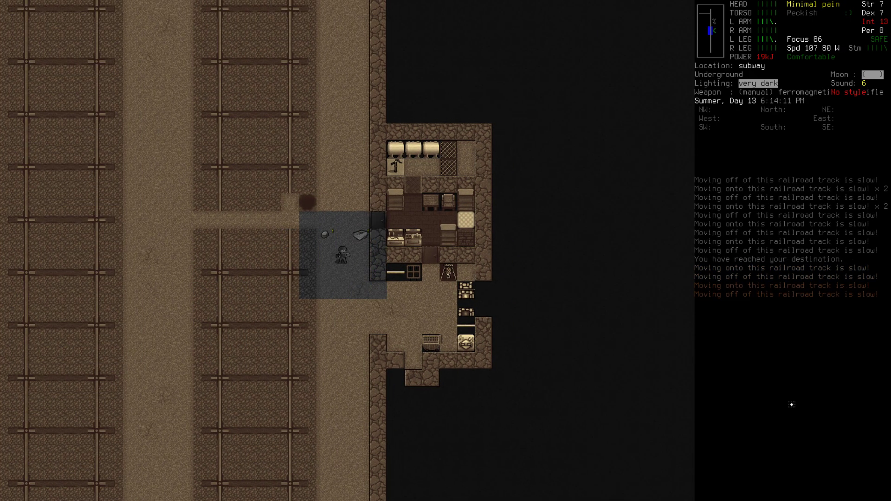
{"action": "key", "text": "D"}
{"action": "key", "text": "Escape"}
{"action": "key", "text": "Right"}
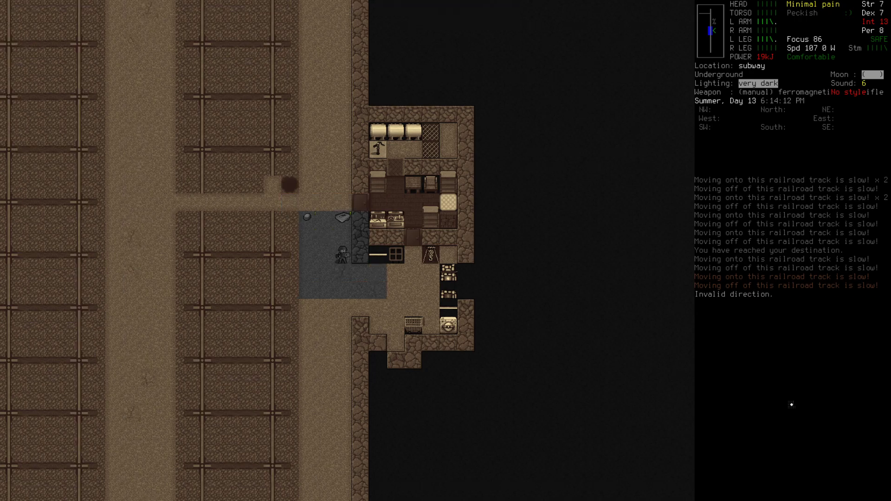
{"action": "key", "text": "Right"}
{"action": "key", "text": "Right"}
{"action": "key", "text": "Up"}
{"action": "key", "text": "Up"}
{"action": "key", "text": "Up"}
{"action": "key", "text": "Z"}
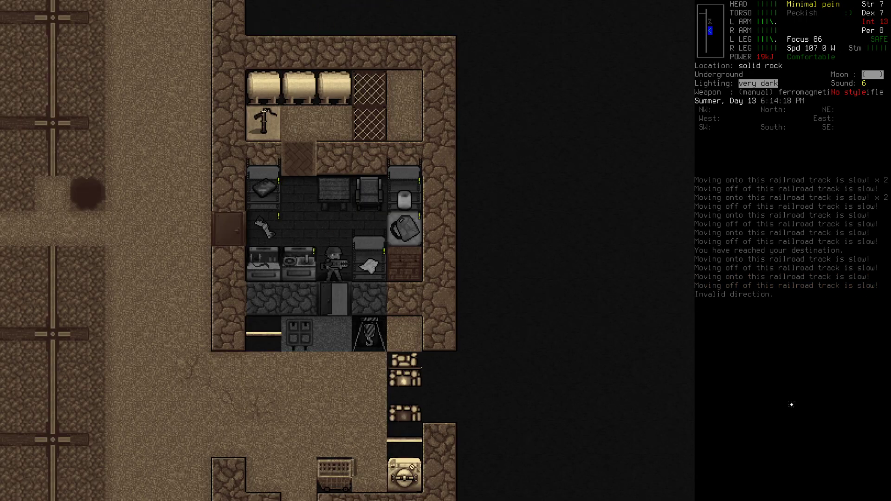
- Glance over the usable items list and shift position inside the room
{"action": "key", "text": "Z"}
{"action": "key", "text": "a"}
{"action": "key", "text": "Down"}
{"action": "key", "text": "Down"}
{"action": "key", "text": "Down"}
{"action": "key", "text": "Escape"}
{"action": "key", "text": "Right"}
{"action": "key", "text": "Left"}
- Take the sponge from the stored tools on a nearby tile
{"action": "key", "text": "e"}
{"action": "key", "text": "Right"}
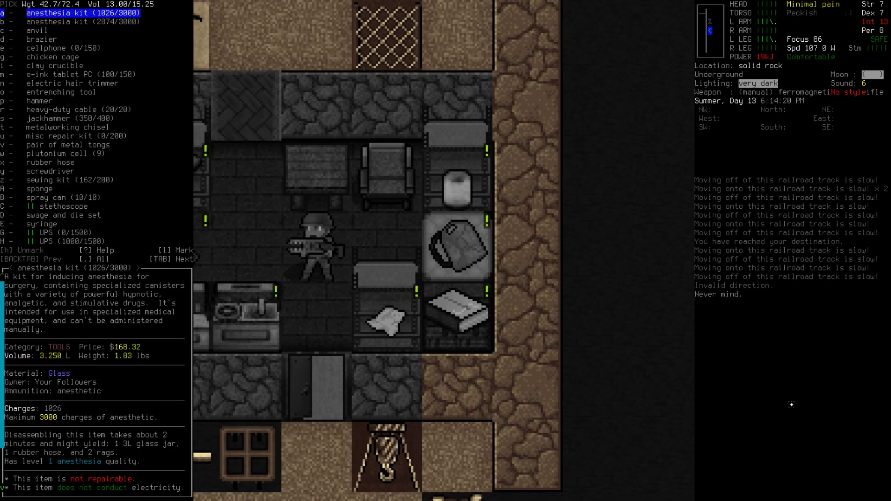
{"action": "key", "text": "Down"}
{"action": "key", "text": "Down"}
{"action": "key", "text": "Up"}
{"action": "key", "text": "Down"}
{"action": "key", "text": "Down"}
{"action": "key", "text": "Down"}
{"action": "key", "text": "Down"}
{"action": "key", "text": "Escape"}
- Scroll through the full list of usable items
{"action": "key", "text": "a"}
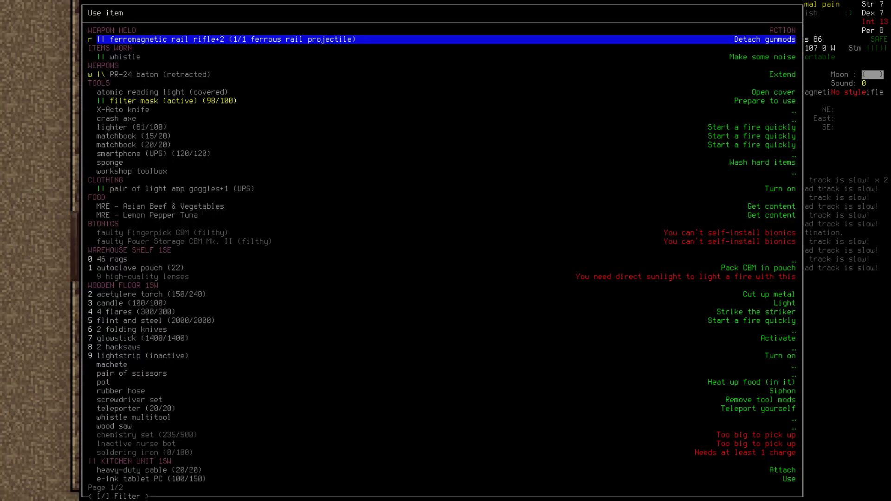
{"action": "key", "text": "Down"}
{"action": "key", "text": "Down"}
{"action": "key", "text": "Down"}
{"action": "key", "text": "Down"}
{"action": "key", "text": "Down"}
{"action": "key", "text": "Down"}
{"action": "key", "text": "Down"}
{"action": "key", "text": "Down"}
{"action": "key", "text": "Down"}
{"action": "key", "text": "Up"}
{"action": "key", "text": "Up"}
{"action": "key", "text": "Down"}
{"action": "key", "text": "Down"}
{"action": "key", "text": "Down"}
{"action": "key", "text": "Down"}
{"action": "key", "text": "Down"}
{"action": "key", "text": "Down"}
{"action": "key", "text": "Down"}
{"action": "key", "text": "Down"}
{"action": "key", "text": "Down"}
{"action": "key", "text": "Down"}
{"action": "key", "text": "Down"}
{"action": "key", "text": "Down"}
{"action": "key", "text": "Up"}
{"action": "key", "text": "Up"}
{"action": "key", "text": "Up"}
{"action": "key", "text": "Up"}
{"action": "key", "text": "Up"}
{"action": "key", "text": "Up"}
{"action": "key", "text": "Up"}
{"action": "key", "text": "Down"}
{"action": "key", "text": "Up"}
{"action": "key", "text": "Up"}
{"action": "key", "text": "Up"}
{"action": "key", "text": "Up"}
{"action": "key", "text": "Up"}
{"action": "key", "text": "Up"}
{"action": "key", "text": "Down"}
{"action": "key", "text": "Up"}
{"action": "key", "text": "Up"}
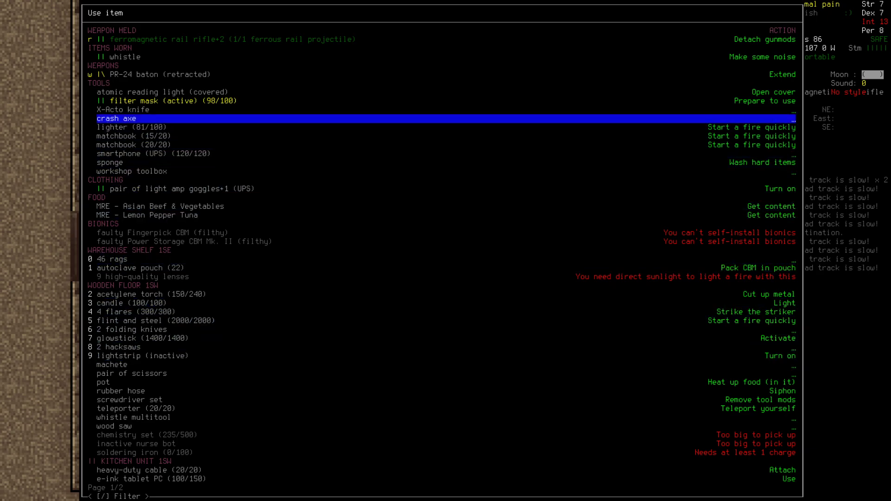
{"action": "key", "text": "Down"}
{"action": "key", "text": "Down"}
{"action": "key", "text": "Page_Down"}
{"action": "key", "text": "Page_Down"}
{"action": "key", "text": "Page_Down"}
{"action": "key", "text": "Down"}
{"action": "key", "text": "Page_Down"}
{"action": "key", "text": "Page_Up"}
{"action": "key", "text": "Escape"}
- Try using the sponge from the inventory while the room is still dark
{"action": "key", "text": "i"}
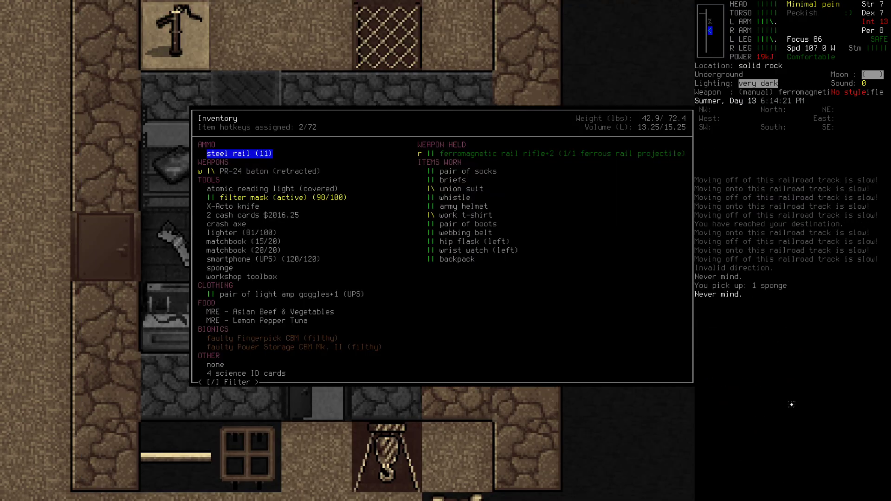
{"action": "key", "text": "End"}
{"action": "key", "text": "Up"}
{"action": "key", "text": "Up"}
{"action": "key", "text": "Up"}
{"action": "key", "text": "Up"}
{"action": "key", "text": "Down"}
{"action": "key", "text": "Return"}
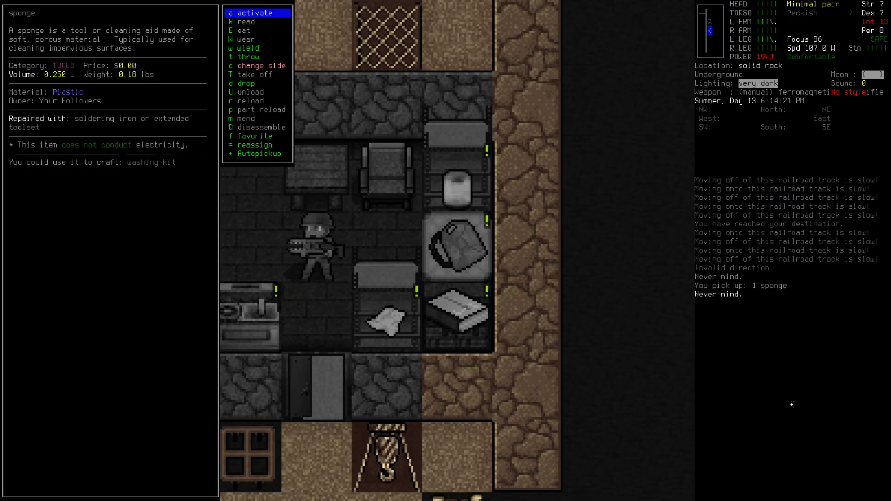
{"action": "key", "text": "Return"}
{"action": "key", "text": "i"}
{"action": "key", "text": "End"}
{"action": "key", "text": "Escape"}
{"action": "key", "text": "a"}
{"action": "key", "text": "Down"}
{"action": "key", "text": "Down"}
{"action": "key", "text": "Down"}
{"action": "key", "text": "Escape"}
- Switch on the atomic and dome lights through Control multiple electronics
{"action": "key", "text": "e"}
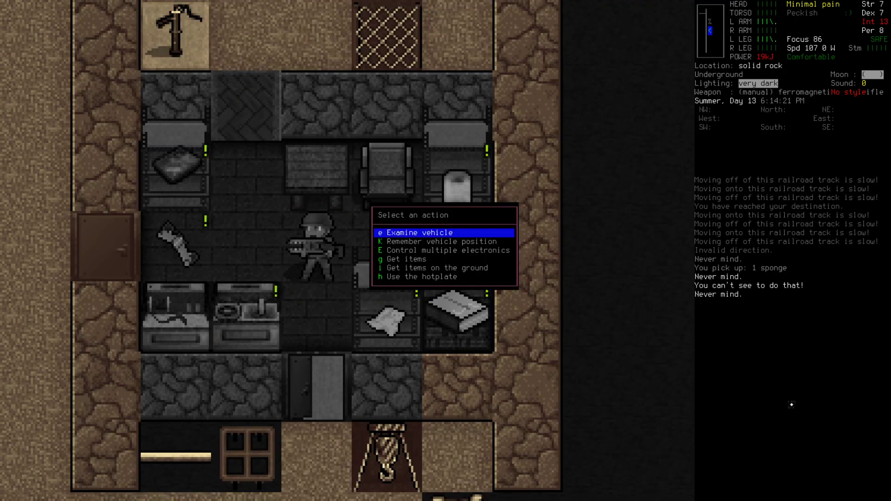
{"action": "key", "text": "Up"}
{"action": "key", "text": "Up"}
{"action": "key", "text": "Up"}
{"action": "key", "text": "Up"}
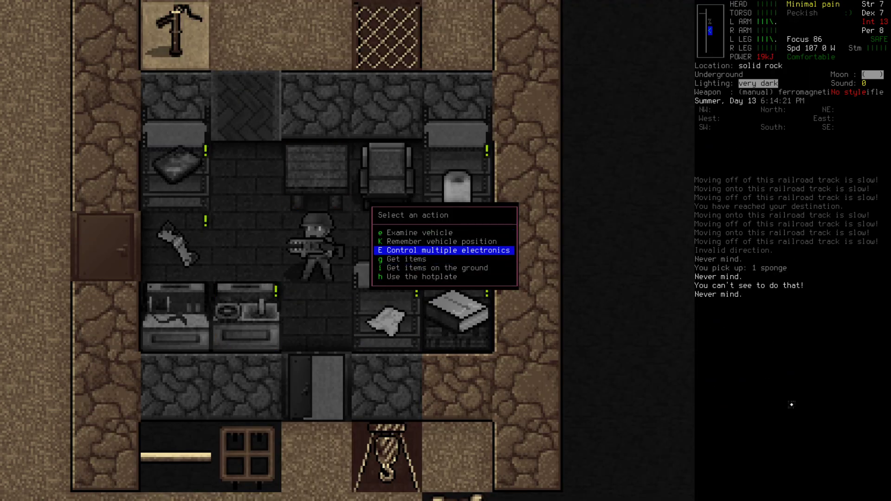
{"action": "key", "text": "Return"}
{"action": "key", "text": "A"}
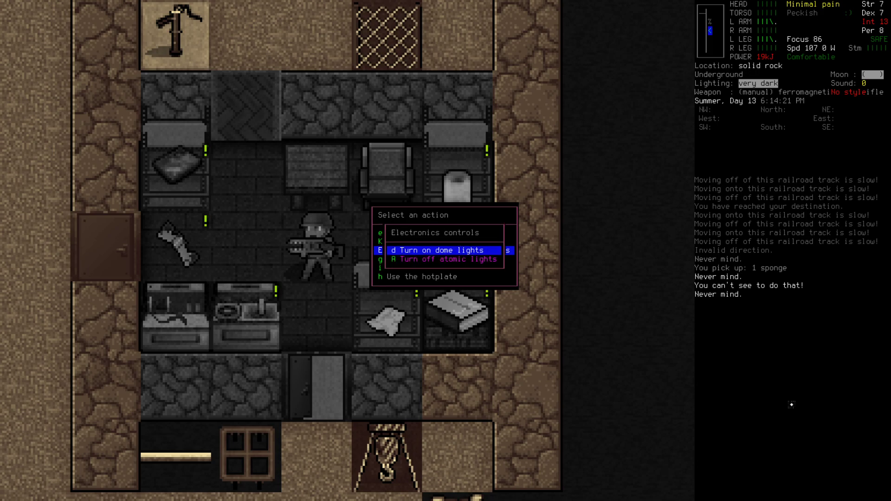
{"action": "key", "text": "d"}
{"action": "key", "text": "Up"}
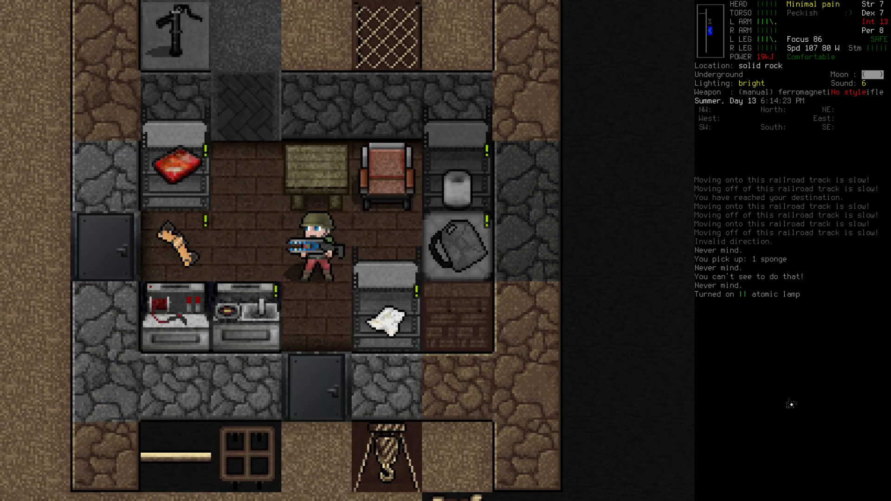
{"action": "key", "text": "a"}
{"action": "key", "text": "Up"}
{"action": "key", "text": "Up"}
{"action": "key", "text": "Up"}
- Use the sponge to wash items, first attempting with no bionic marked
{"action": "key", "text": "Up"}
{"action": "key", "text": "Up"}
{"action": "key", "text": "Up"}
{"action": "key", "text": "Up"}
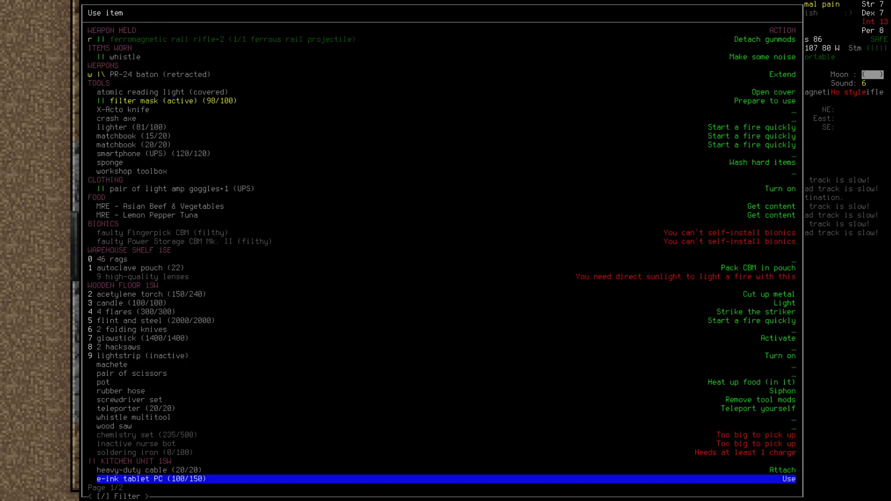
{"action": "key", "text": "Up"}
{"action": "key", "text": "Up"}
{"action": "key", "text": "Up"}
{"action": "key", "text": "Down"}
{"action": "key", "text": "Down"}
{"action": "key", "text": "Up"}
{"action": "key", "text": "Up"}
{"action": "key", "text": "Up"}
{"action": "key", "text": "Up"}
{"action": "key", "text": "Up"}
{"action": "key", "text": "Up"}
{"action": "key", "text": "Up"}
{"action": "key", "text": "Up"}
{"action": "key", "text": "Up"}
{"action": "key", "text": "Up"}
{"action": "key", "text": "Up"}
{"action": "key", "text": "Up"}
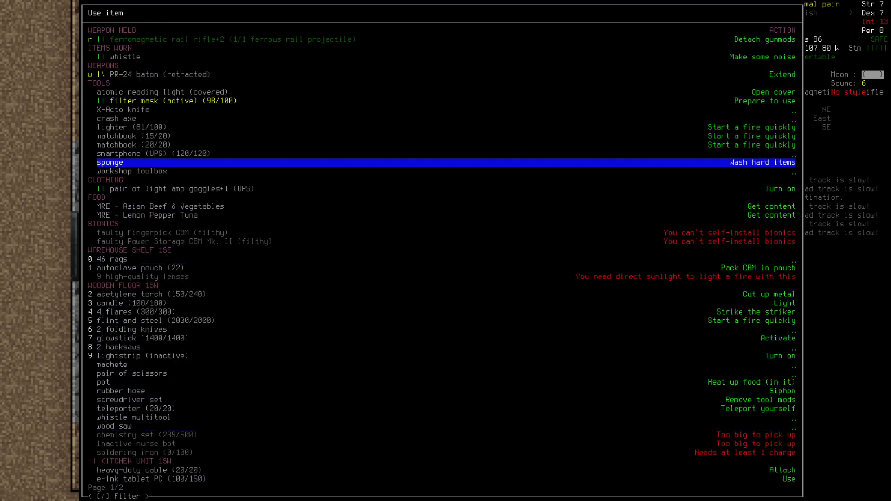
{"action": "key", "text": "Return"}
{"action": "key", "text": "Down"}
{"action": "key", "text": "Up"}
{"action": "key", "text": "Down"}
{"action": "key", "text": "Return"}
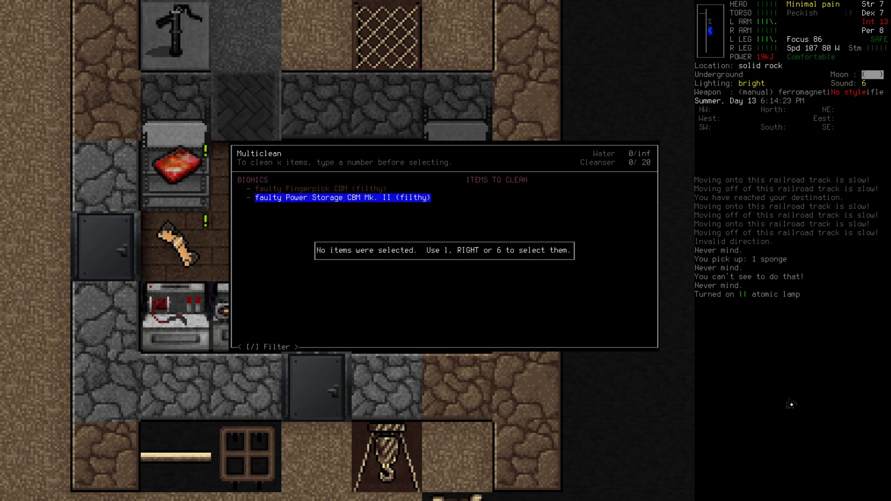
{"action": "key", "text": "Escape"}
- Wash the Power Storage and Fingerpick CBMs together with a soap bar
{"action": "key", "text": "Right"}
{"action": "key", "text": "Up"}
{"action": "key", "text": "Right"}
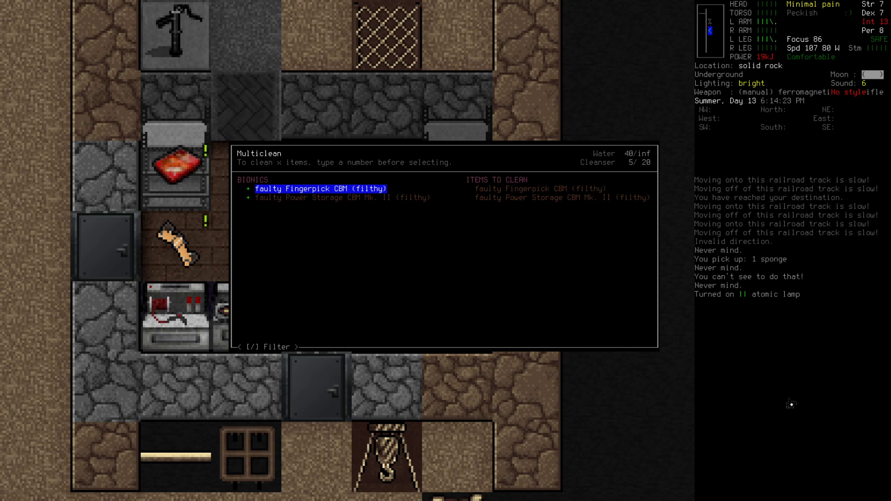
{"action": "key", "text": "Return"}
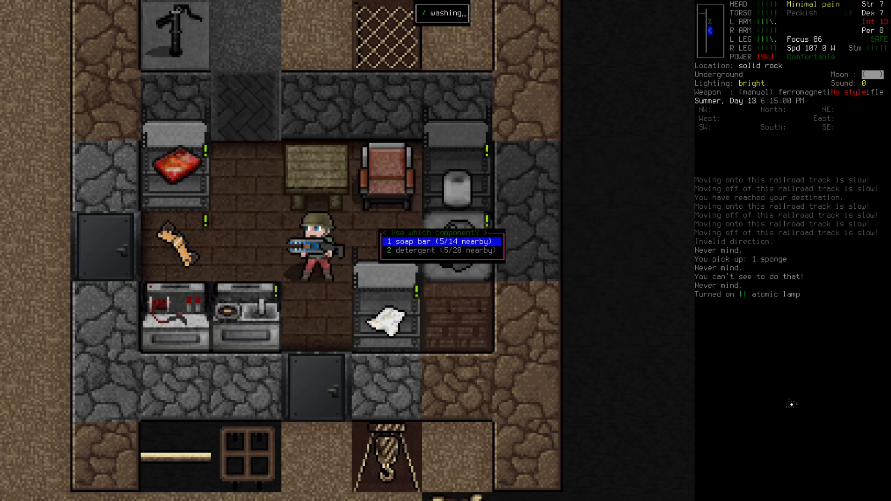
{"action": "key", "text": "Return"}
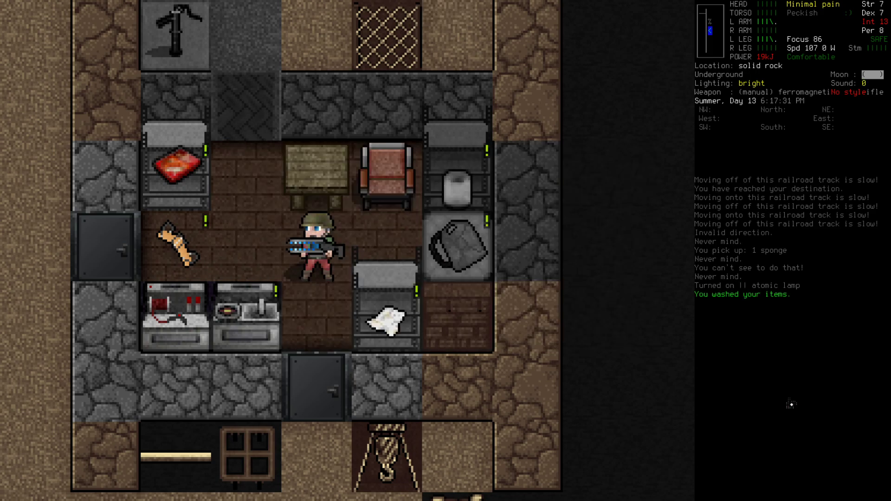
- Mend the Power Storage CBM Mk. II back to factory state
{"action": "key", "text": "i"}
{"action": "key", "text": "Up"}
{"action": "key", "text": "Up"}
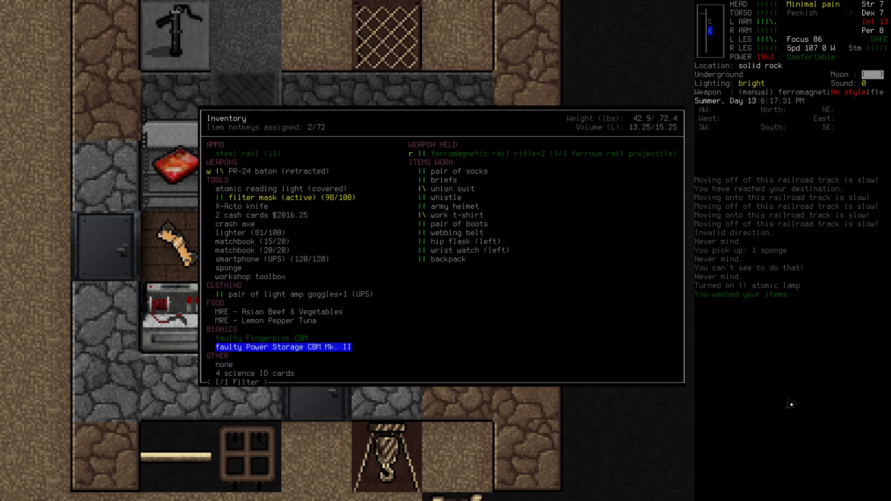
{"action": "key", "text": "Escape"}
{"action": "key", "text": "a"}
{"action": "key", "text": "Escape"}
{"action": "key", "text": "i"}
{"action": "key", "text": "Up"}
{"action": "key", "text": "Up"}
{"action": "key", "text": "Up"}
{"action": "key", "text": "Return"}
{"action": "key", "text": "m"}
{"action": "key", "text": "Return"}
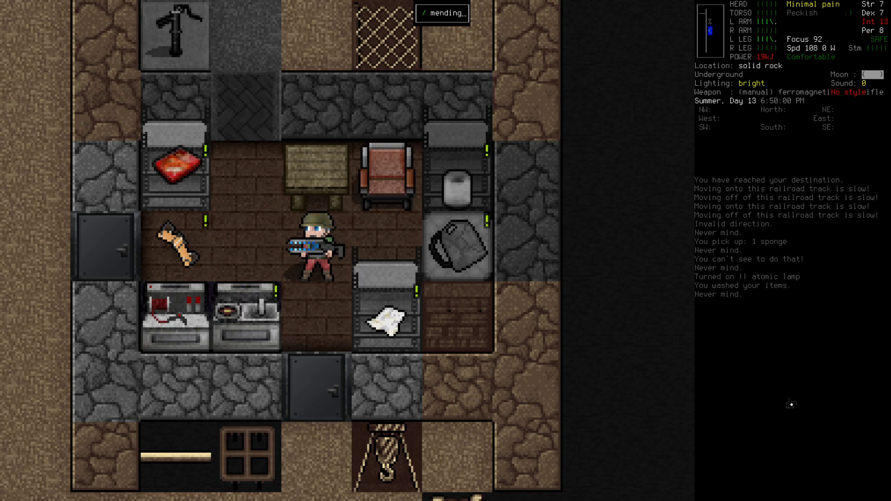
- Mend the Fingerpick CBM back to factory state
{"action": "key", "text": "i"}
{"action": "key", "text": "Up"}
{"action": "key", "text": "Up"}
{"action": "key", "text": "Up"}
{"action": "key", "text": "Return"}
{"action": "key", "text": "m"}
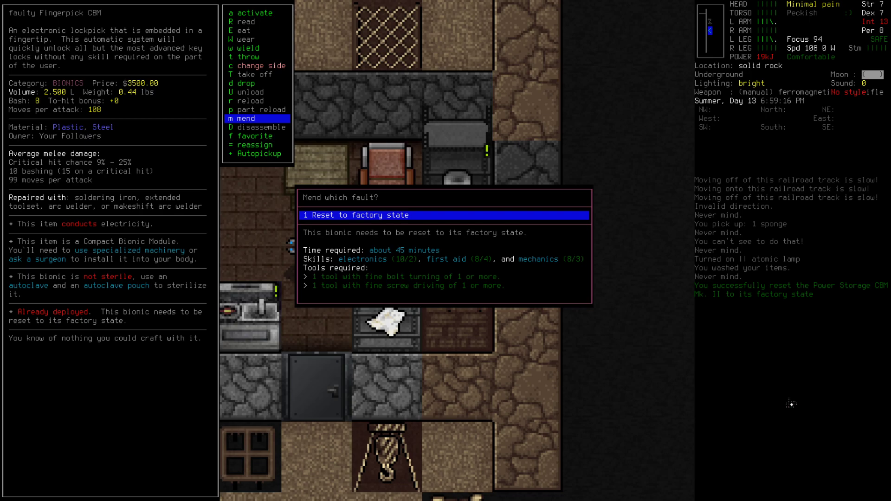
{"action": "key", "text": "Return"}
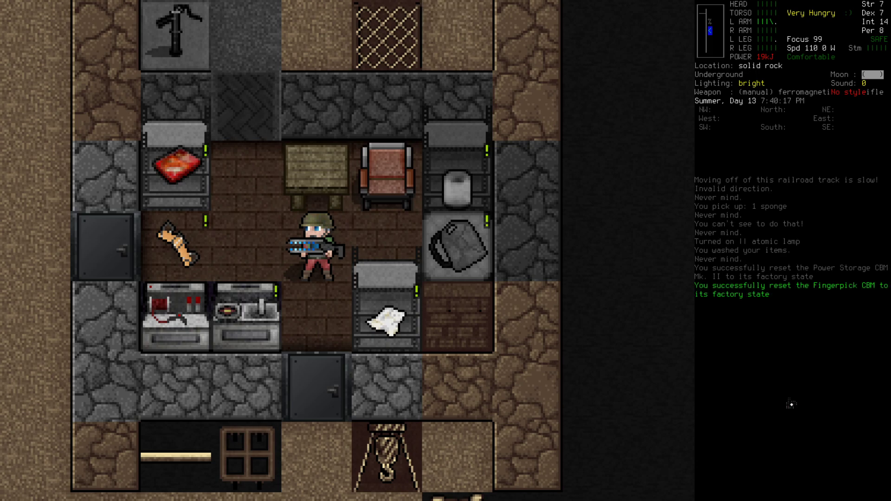
{"action": "key", "text": "d"}
- Drop the Fingerpick CBM on the table and the Power Storage CBM into the autoclave
{"action": "key", "text": "Return"}
{"action": "key", "text": "Up"}
{"action": "key", "text": "Up"}
{"action": "key", "text": "Up"}
{"action": "key", "text": "Up"}
{"action": "key", "text": "Return"}
{"action": "key", "text": "Return"}
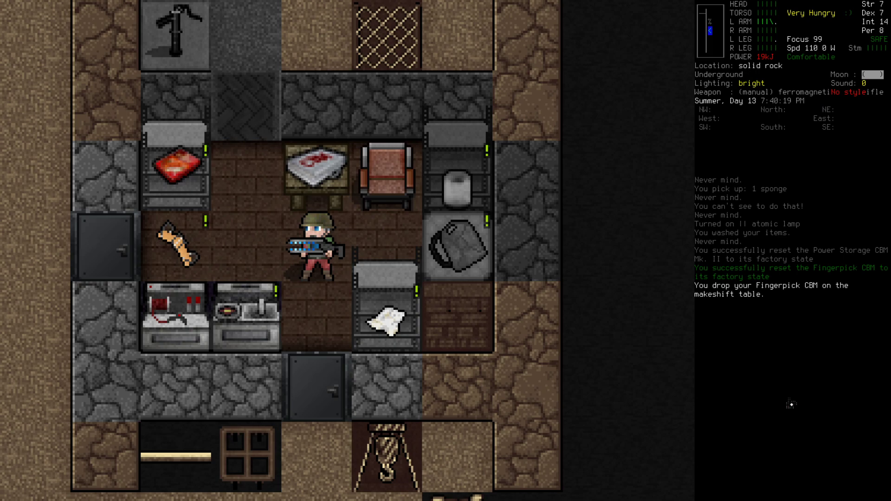
{"action": "key", "text": "Down"}
{"action": "key", "text": "Down"}
{"action": "key", "text": "Down"}
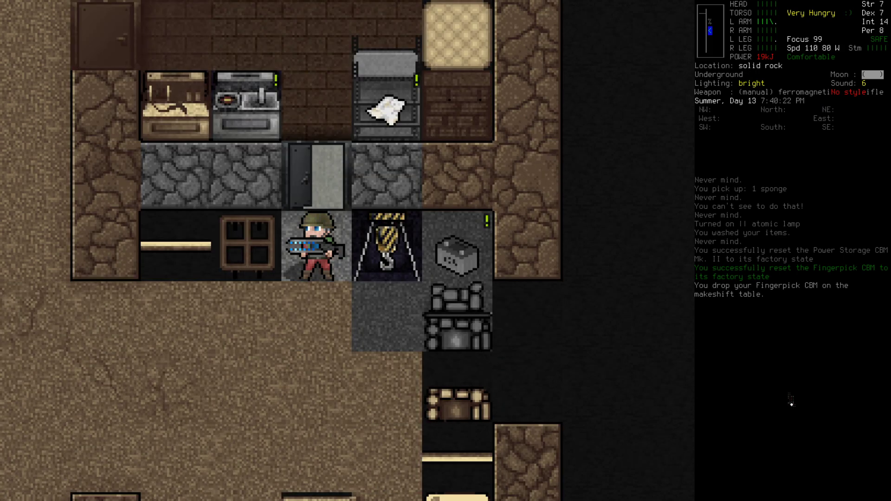
{"action": "key", "text": "Down"}
{"action": "key", "text": "Down"}
{"action": "key", "text": "d"}
{"action": "key", "text": "Right"}
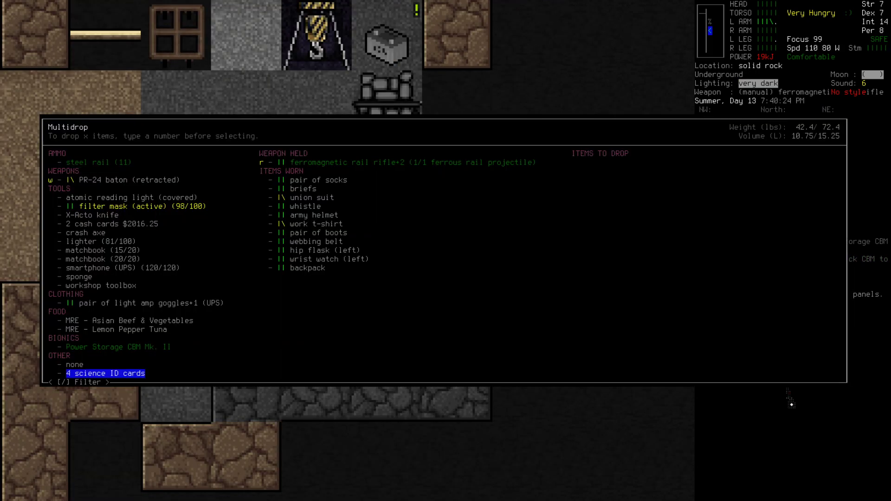
{"action": "key", "text": "Up"}
{"action": "key", "text": "Up"}
{"action": "key", "text": "Return"}
{"action": "key", "text": "Return"}
- Walk north through the kitchen past the makeshift table to the water tanks
{"action": "key", "text": "Up"}
{"action": "key", "text": "Up"}
{"action": "key", "text": "Up"}
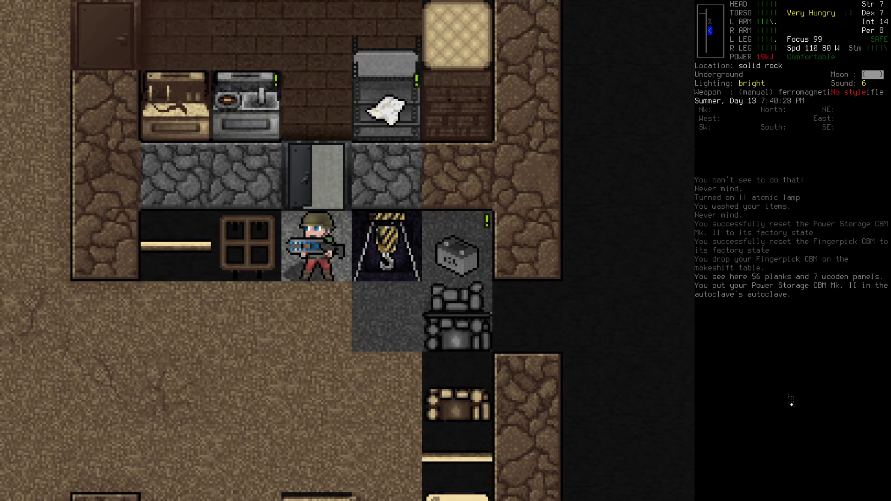
{"action": "key", "text": "Up"}
{"action": "key", "text": "Up"}
{"action": "key", "text": "Up"}
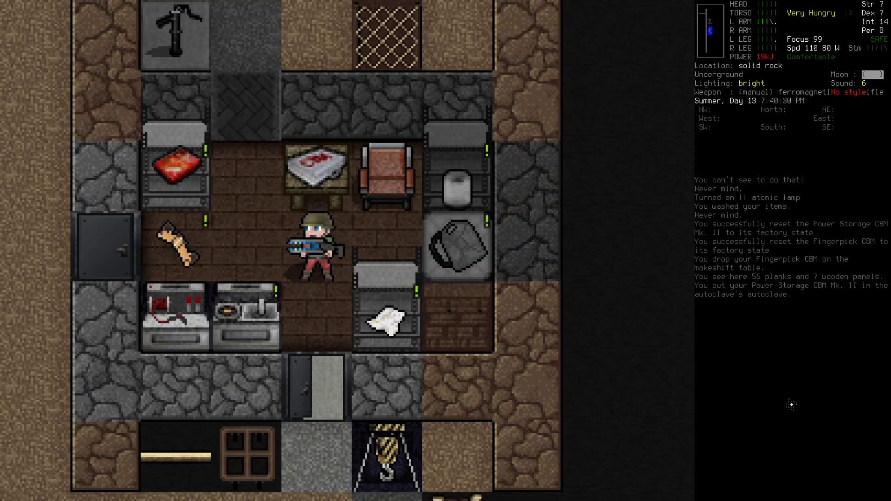
{"action": "key", "text": "e"}
{"action": "key", "text": "Up"}
{"action": "key", "text": "Escape"}
{"action": "key", "text": "Down"}
{"action": "key", "text": "Down"}
{"action": "key", "text": "Down"}
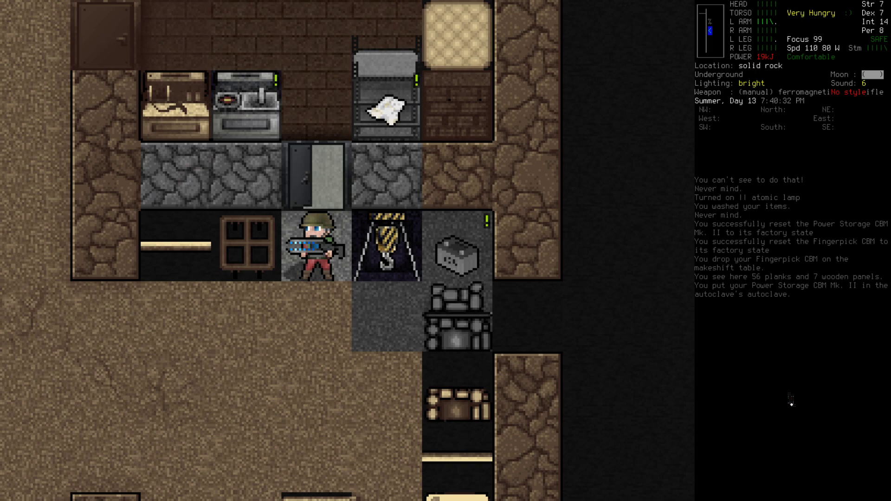
{"action": "key", "text": "Up"}
{"action": "key", "text": "Up"}
{"action": "key", "text": "Up"}
{"action": "key", "text": "Up"}
{"action": "key", "text": "Up"}
- Drink from the standing tank and fill the hip flask with clean water
{"action": "key", "text": "e"}
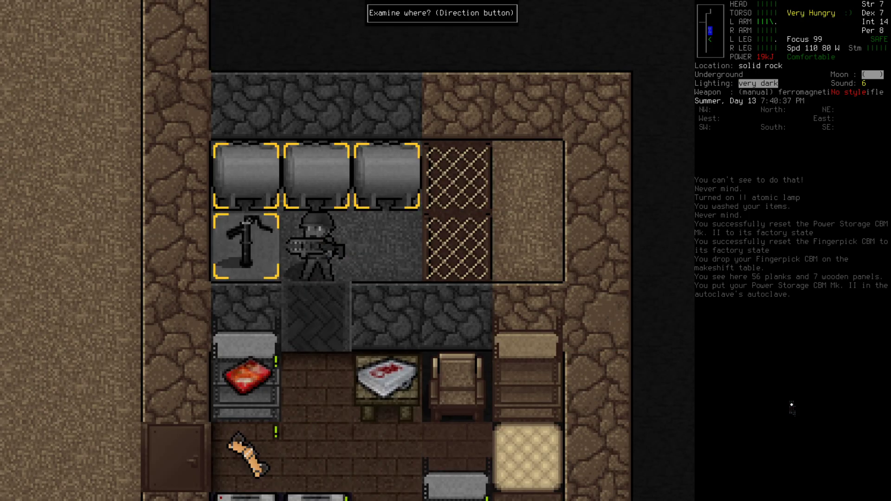
{"action": "key", "text": "Left"}
{"action": "key", "text": "Up"}
{"action": "key", "text": "Up"}
{"action": "key", "text": "Up"}
{"action": "key", "text": "Return"}
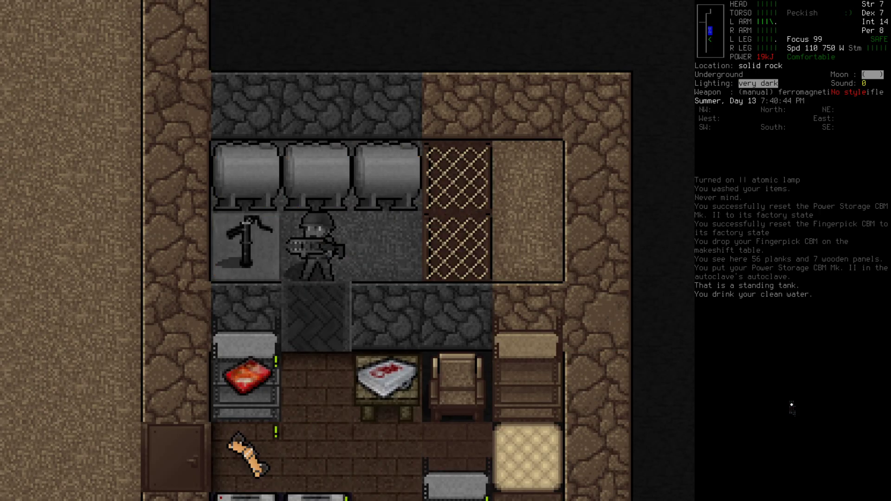
{"action": "key", "text": "e"}
{"action": "key", "text": "Left"}
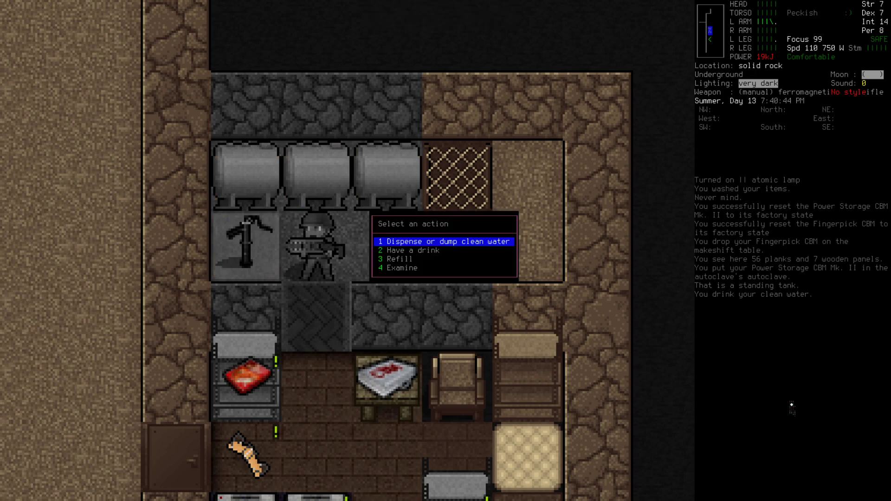
{"action": "key", "text": "Return"}
{"action": "key", "text": "Up"}
{"action": "key", "text": "Up"}
{"action": "key", "text": "Up"}
{"action": "key", "text": "Up"}
{"action": "key", "text": "Return"}
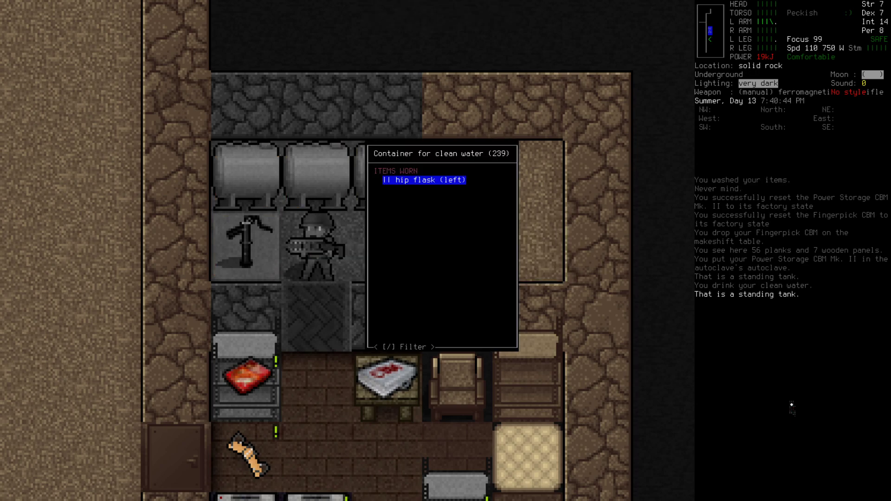
{"action": "key", "text": "Return"}
- Inspect the autoclave's parts and check whether any can be refilled
{"action": "key", "text": "Down"}
{"action": "key", "text": "Down"}
{"action": "key", "text": "Down"}
{"action": "key", "text": "Down"}
{"action": "key", "text": "Down"}
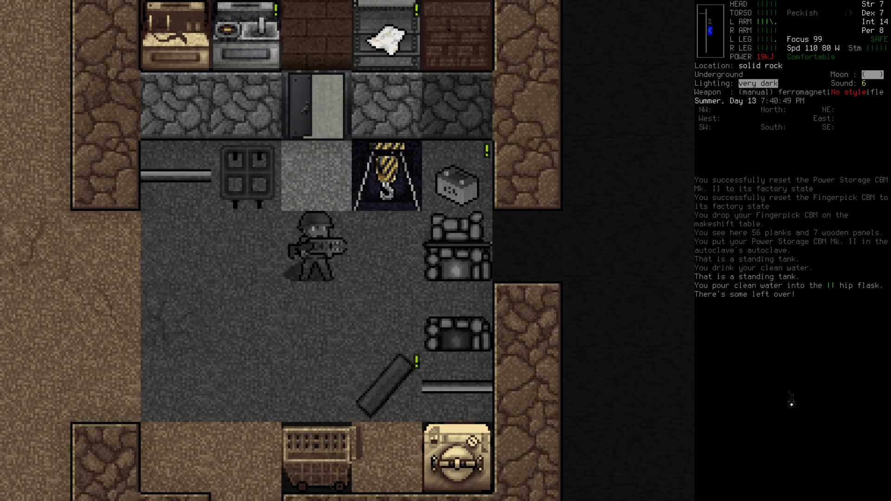
{"action": "key", "text": "Down"}
{"action": "key", "text": "Down"}
{"action": "key", "text": "e"}
{"action": "key", "text": "Right"}
{"action": "key", "text": "Return"}
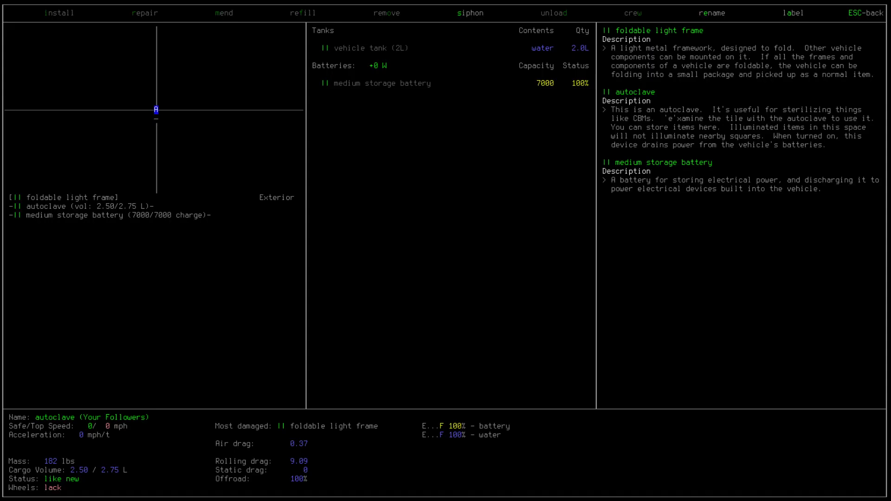
{"action": "key", "text": "f"}
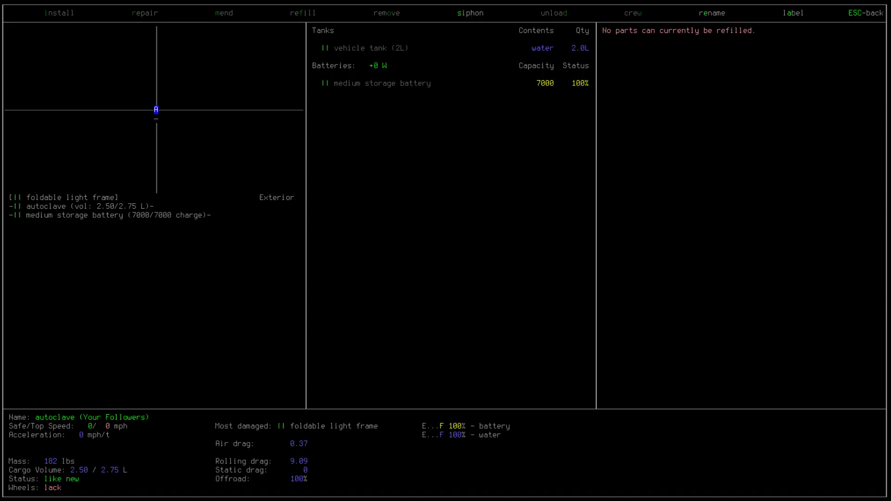
{"action": "key", "text": "Escape"}
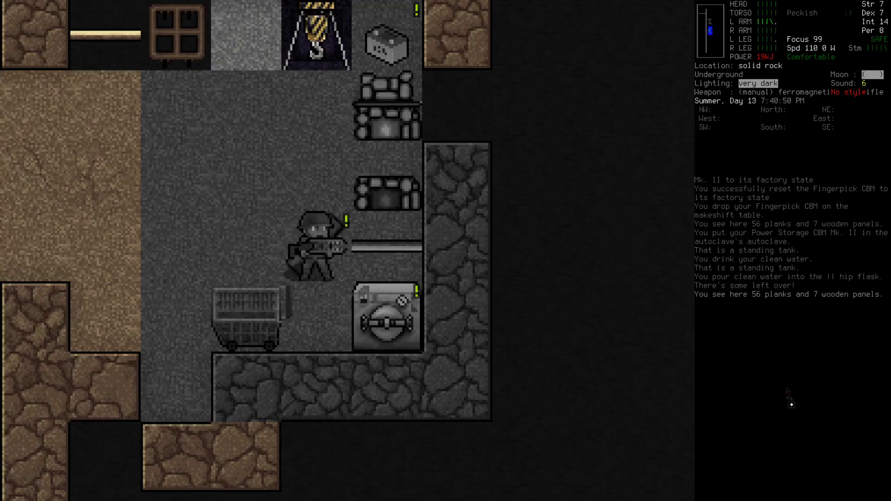
{"action": "key", "text": "e"}
{"action": "key", "text": "Escape"}
- Browse the workshop table's tools, including the plutonium cell, sewing kit and spray can
{"action": "key", "text": "Up"}
{"action": "key", "text": "Up"}
{"action": "key", "text": "Up"}
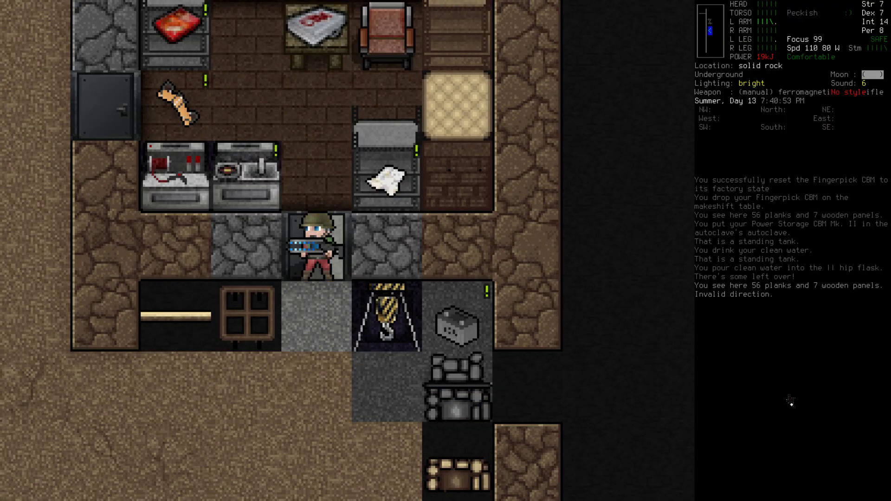
{"action": "key", "text": "Up"}
{"action": "key", "text": "e"}
{"action": "key", "text": "Return"}
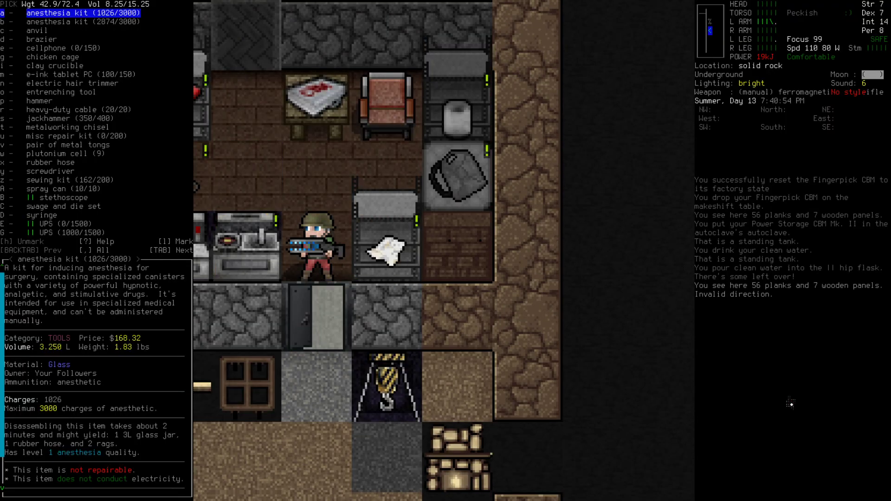
{"action": "key", "text": "Down"}
{"action": "key", "text": "Down"}
{"action": "key", "text": "Down"}
{"action": "key", "text": "Down"}
{"action": "key", "text": "Down"}
{"action": "key", "text": "Down"}
{"action": "key", "text": "Down"}
{"action": "key", "text": "Down"}
{"action": "key", "text": "Down"}
{"action": "key", "text": "Down"}
{"action": "key", "text": "Down"}
{"action": "key", "text": "Down"}
{"action": "key", "text": "Down"}
{"action": "key", "text": "Down"}
{"action": "key", "text": "Down"}
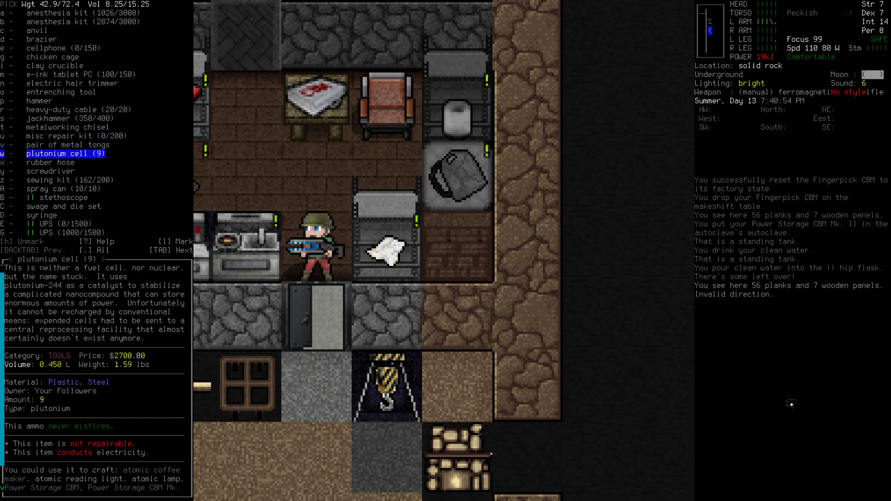
{"action": "key", "text": "Down"}
{"action": "key", "text": "Down"}
{"action": "key", "text": "Down"}
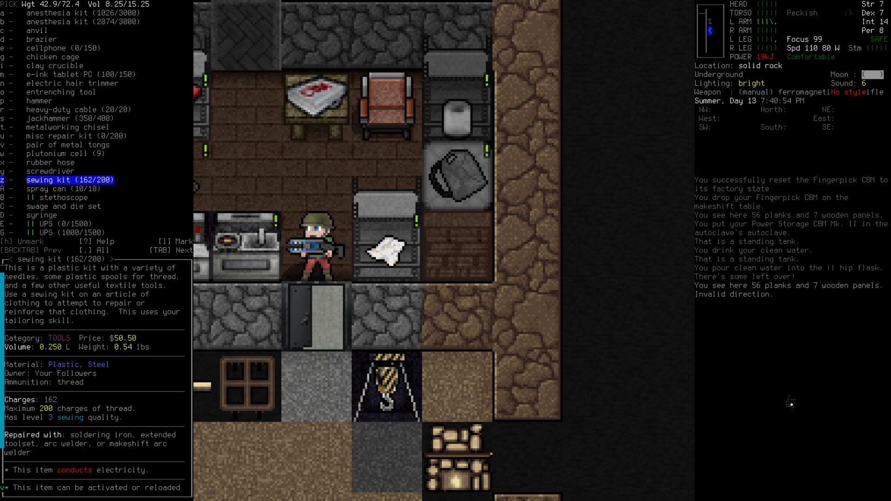
{"action": "key", "text": "Up"}
{"action": "key", "text": "Up"}
{"action": "key", "text": "Up"}
{"action": "key", "text": "Up"}
{"action": "key", "text": "Down"}
{"action": "key", "text": "Down"}
{"action": "key", "text": "Down"}
{"action": "key", "text": "Down"}
{"action": "key", "text": "Down"}
{"action": "key", "text": "Up"}
{"action": "key", "text": "Up"}
{"action": "key", "text": "Up"}
{"action": "key", "text": "Up"}
{"action": "key", "text": "Up"}
{"action": "key", "text": "Up"}
{"action": "key", "text": "Up"}
{"action": "key", "text": "Up"}
{"action": "key", "text": "Up"}
{"action": "key", "text": "Up"}
{"action": "key", "text": "Up"}
{"action": "key", "text": "Up"}
{"action": "key", "text": "Up"}
{"action": "key", "text": "Up"}
{"action": "key", "text": "Up"}
{"action": "key", "text": "Escape"}
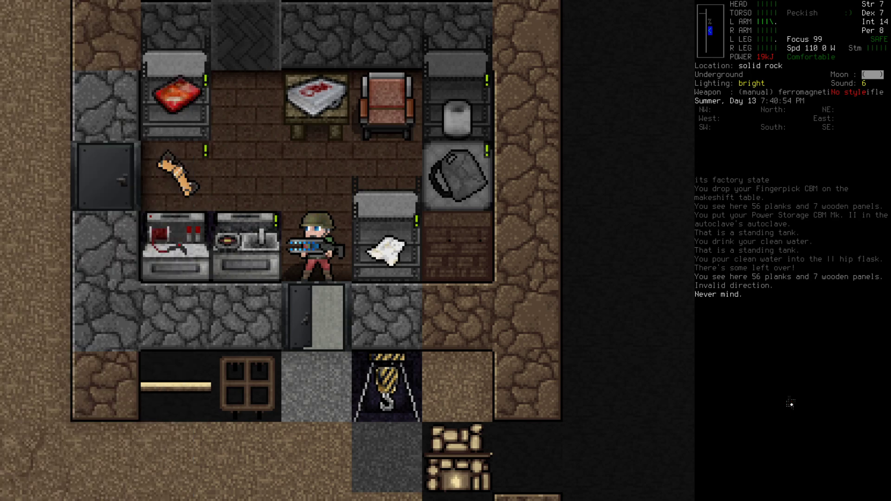
- Pick Get items at the table and look through the pickup list
{"action": "key", "text": "e"}
{"action": "key", "text": "Left"}
{"action": "key", "text": "Up"}
{"action": "key", "text": "Up"}
{"action": "key", "text": "Up"}
{"action": "key", "text": "Return"}
{"action": "key", "text": "Down"}
- Pick up the heavy-duty cable and attach one end to the generator
{"action": "key", "text": "Down"}
{"action": "key", "text": "Down"}
{"action": "key", "text": "Down"}
{"action": "key", "text": "Down"}
{"action": "key", "text": "Down"}
{"action": "key", "text": "Up"}
{"action": "key", "text": "Return"}
{"action": "key", "text": "Down"}
{"action": "key", "text": "Down"}
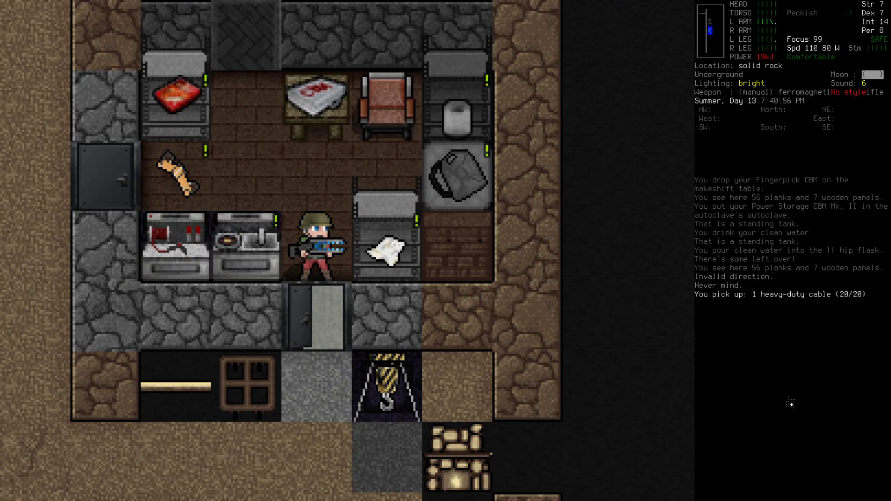
{"action": "key", "text": "Down"}
{"action": "key", "text": "Down"}
{"action": "key", "text": "a"}
{"action": "key", "text": "Down"}
{"action": "key", "text": "Down"}
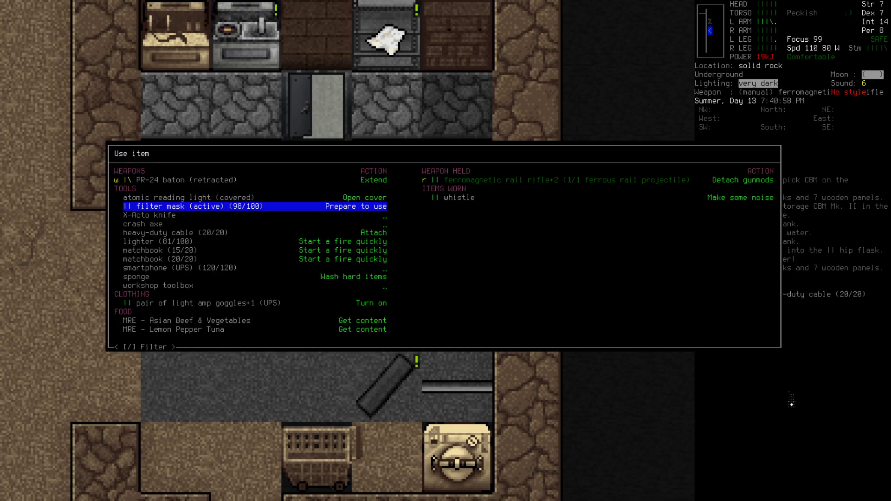
{"action": "key", "text": "Down"}
{"action": "key", "text": "Down"}
{"action": "key", "text": "Down"}
{"action": "key", "text": "Return"}
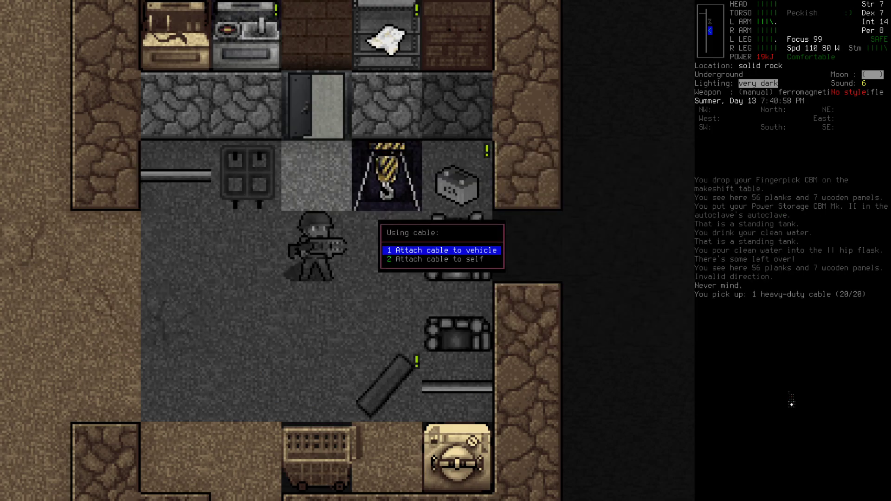
{"action": "key", "text": "Return"}
- Connect the cable's loose end to the autoclave
{"action": "key", "text": "Escape"}
{"action": "key", "text": "Down"}
{"action": "key", "text": "Down"}
{"action": "key", "text": "Down"}
{"action": "key", "text": "Down"}
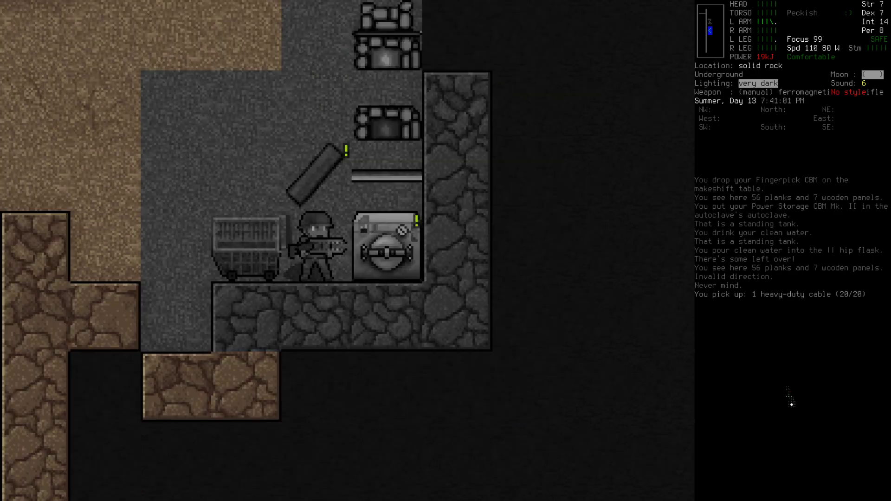
{"action": "key", "text": "a"}
{"action": "key", "text": "Down"}
{"action": "key", "text": "Down"}
{"action": "key", "text": "Down"}
{"action": "key", "text": "Down"}
{"action": "key", "text": "Down"}
{"action": "key", "text": "Down"}
{"action": "key", "text": "Down"}
{"action": "key", "text": "Return"}
{"action": "key", "text": "2"}
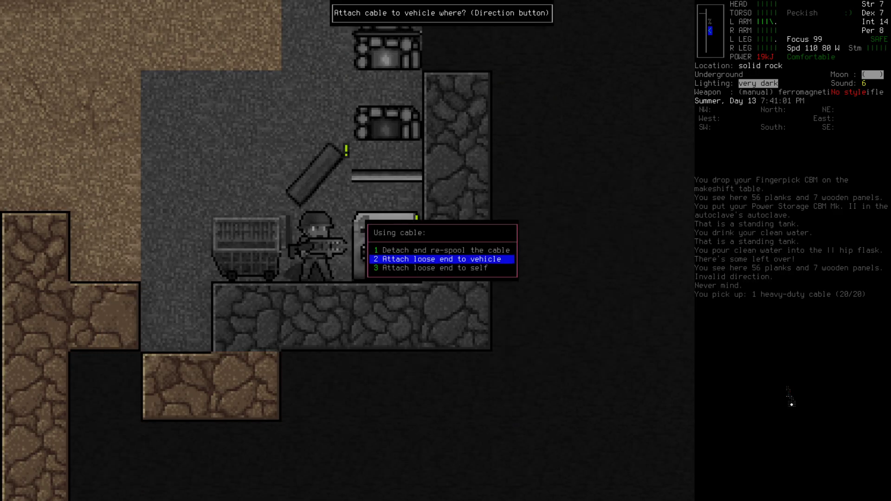
{"action": "key", "text": "Right"}
- Check the autoclave's options, then start the generator's engine
{"action": "key", "text": "e"}
{"action": "key", "text": "Right"}
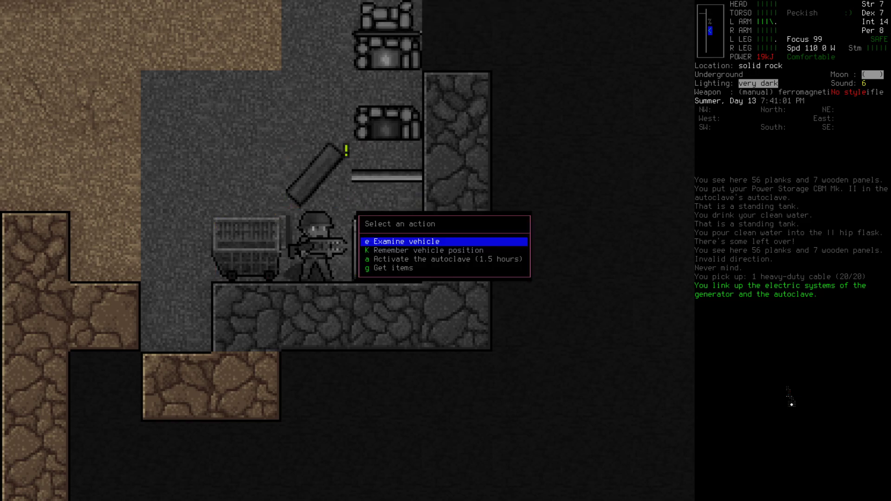
{"action": "key", "text": "Up"}
{"action": "key", "text": "Up"}
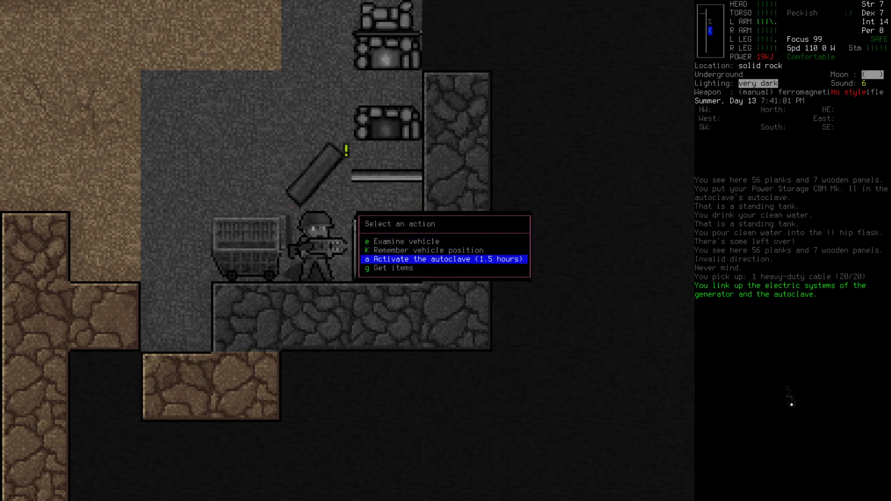
{"action": "key", "text": "Escape"}
{"action": "key", "text": "Up"}
{"action": "key", "text": "Up"}
{"action": "key", "text": "e"}
{"action": "key", "text": "Up"}
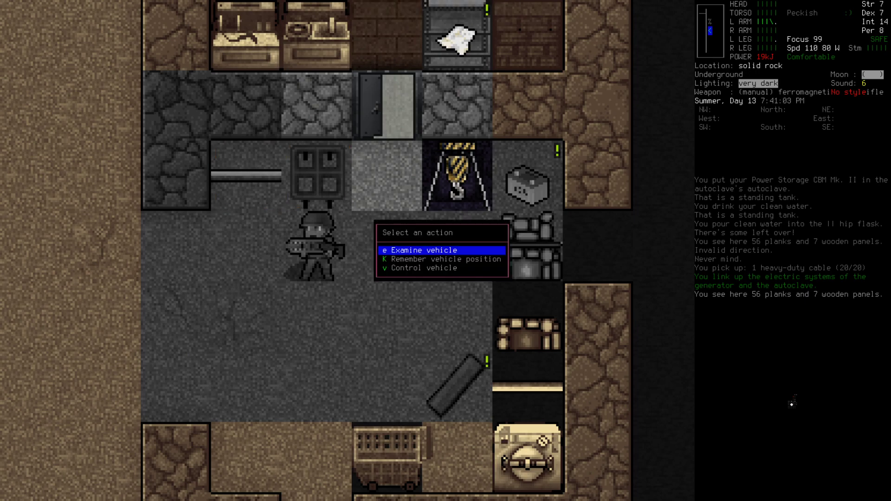
{"action": "key", "text": "Up"}
{"action": "key", "text": "Up"}
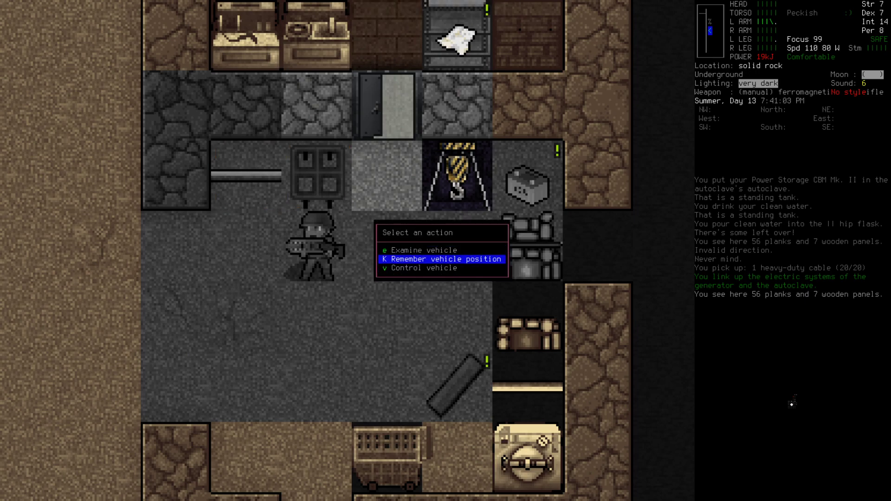
{"action": "key", "text": "Down"}
{"action": "key", "text": "Return"}
{"action": "key", "text": "e"}
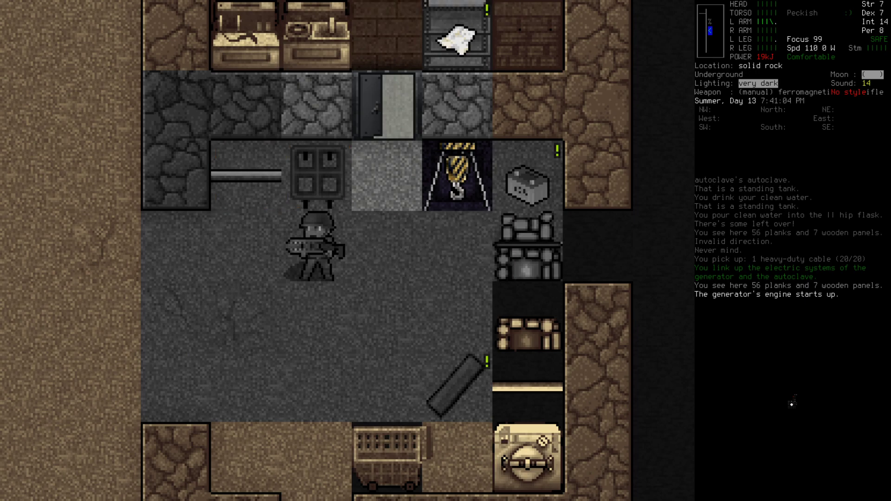
- Try starting the autoclave's sterilising cycle
{"action": "key", "text": "3"}
{"action": "key", "text": "e"}
{"action": "key", "text": "Return"}
{"action": "key", "text": "Up"}
{"action": "key", "text": "Up"}
{"action": "key", "text": "Return"}
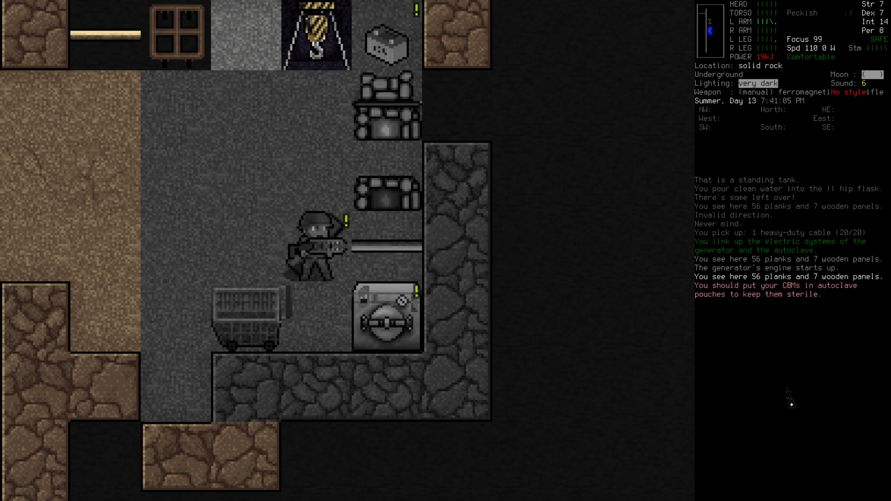
- Take the Power Storage CBM Mk. II out of the autoclave
{"action": "key", "text": "e"}
{"action": "key", "text": "3"}
{"action": "key", "text": "Return"}
{"action": "key", "text": "Return"}
{"action": "key", "text": "e"}
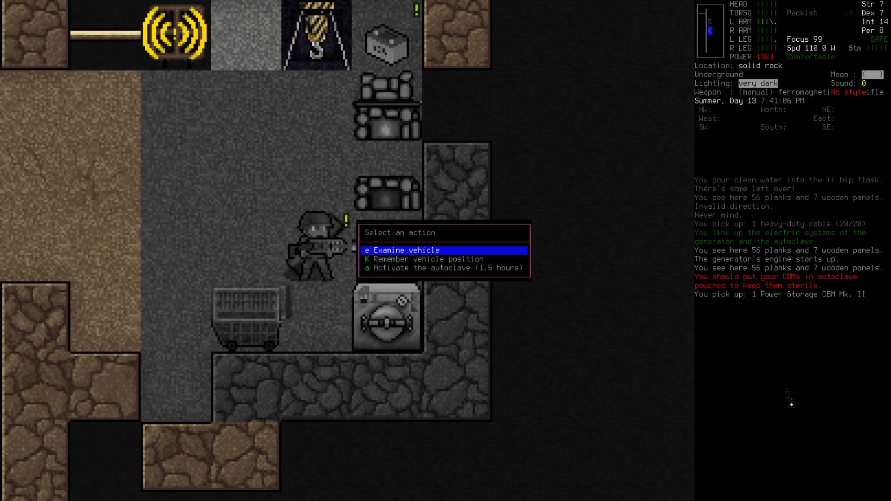
{"action": "key", "text": "Up"}
{"action": "key", "text": "Up"}
- Try removing the cable in the autoclave's part details, then select the atomic reading light
{"action": "key", "text": "Up"}
{"action": "key", "text": "Return"}
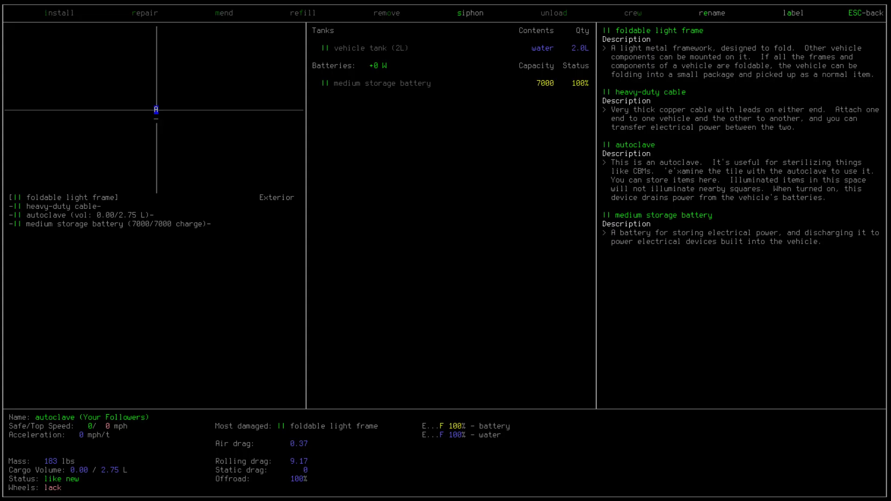
{"action": "key", "text": "Up"}
{"action": "key", "text": "Down"}
{"action": "key", "text": "o"}
{"action": "key", "text": "Return"}
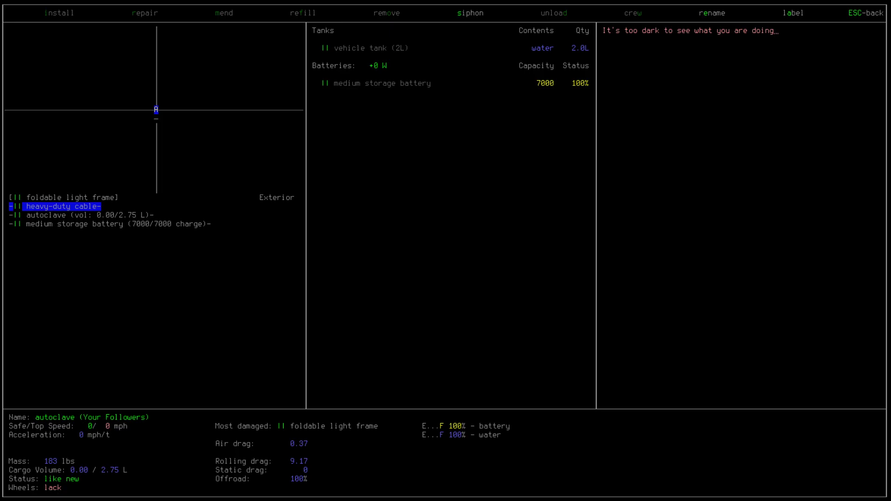
{"action": "key", "text": "Escape"}
{"action": "key", "text": "Escape"}
{"action": "key", "text": "a"}
{"action": "key", "text": "Down"}
- Uncover the reading light, then detach the cable from the autoclave and pick it up
{"action": "key", "text": "Return"}
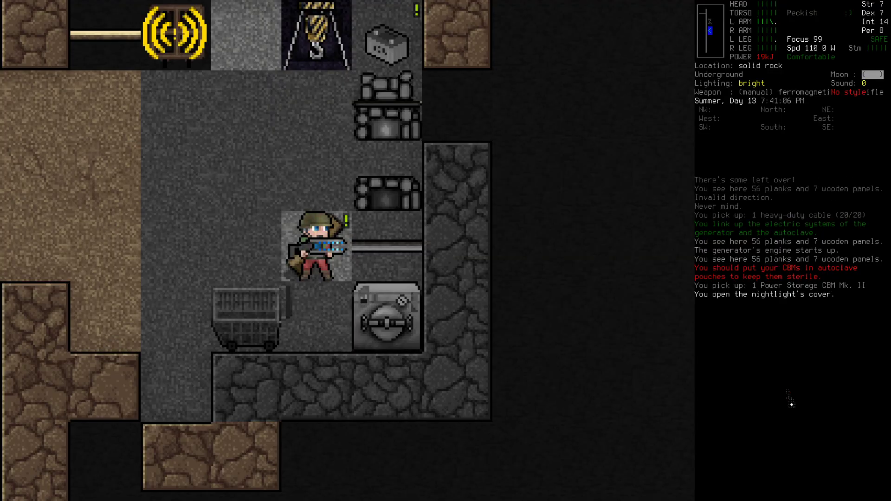
{"action": "key", "text": "e"}
{"action": "key", "text": "Return"}
{"action": "key", "text": "o"}
{"action": "key", "text": "Return"}
{"action": "key", "text": "Escape"}
{"action": "key", "text": "7"}
{"action": "key", "text": "g"}
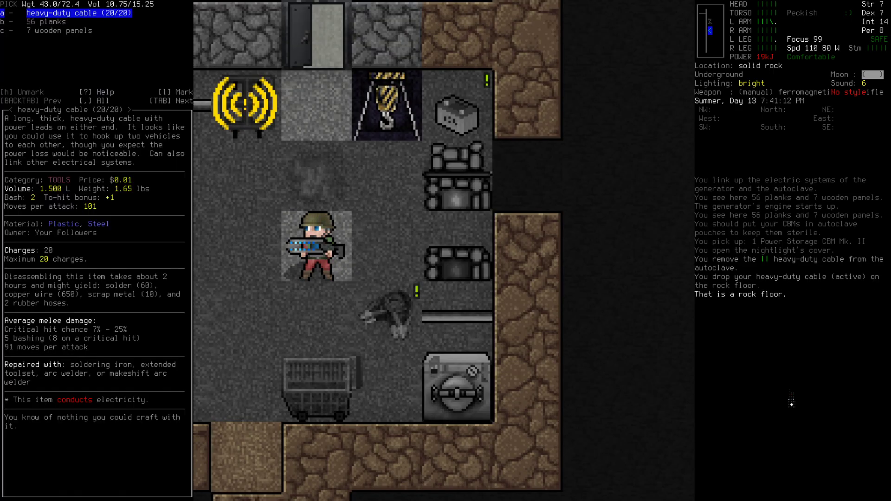
{"action": "key", "text": "Return"}
- Attach the heavy-duty cable to the generator
{"action": "key", "text": "a"}
{"action": "key", "text": "Down"}
{"action": "key", "text": "Down"}
{"action": "key", "text": "Down"}
{"action": "key", "text": "Down"}
{"action": "key", "text": "Return"}
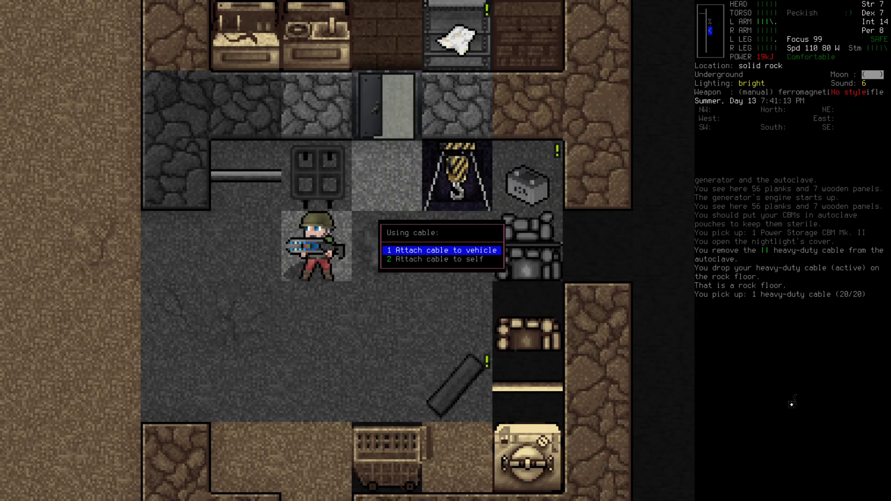
{"action": "key", "text": "1"}
{"action": "key", "text": "8"}
- Plug the cable's other end into the survivor
{"action": "key", "text": "a"}
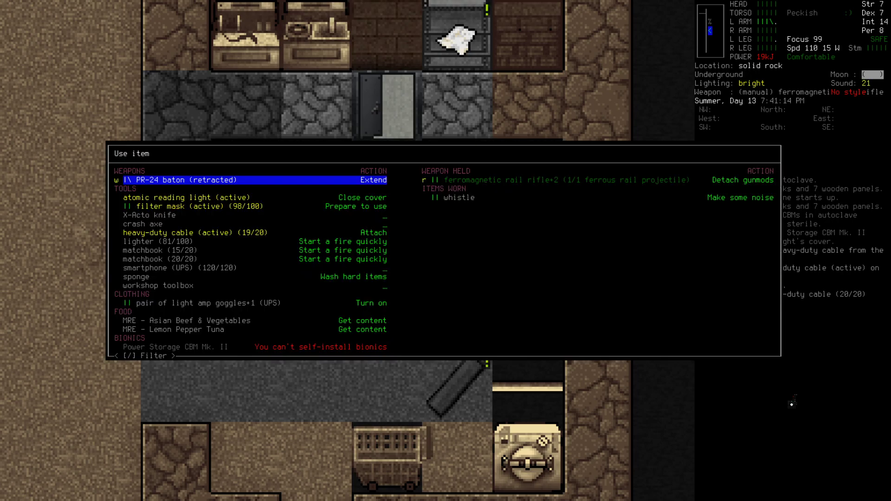
{"action": "key", "text": "Down"}
{"action": "key", "text": "Down"}
{"action": "key", "text": "Down"}
{"action": "key", "text": "Down"}
{"action": "key", "text": "Return"}
{"action": "key", "text": "Down"}
{"action": "key", "text": "Down"}
{"action": "key", "text": "Return"}
{"action": "key", "text": "9"}
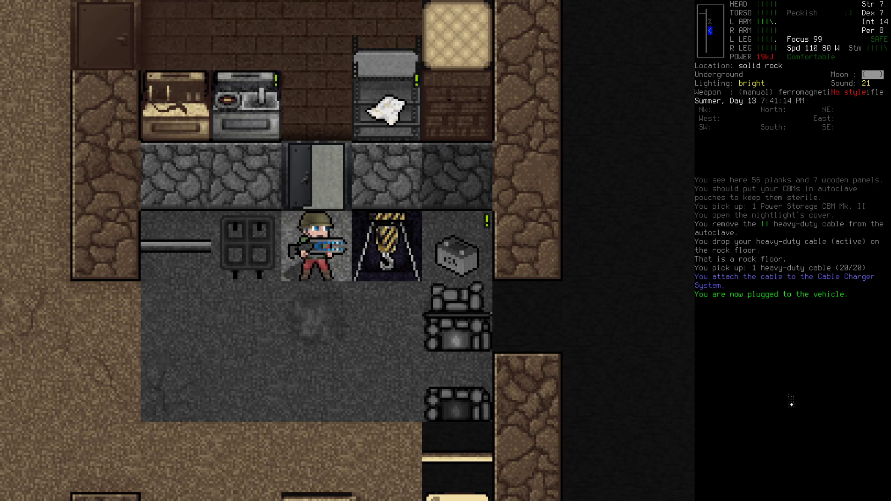
- Switch on the Cable Charger System bionic
{"action": "key", "text": "bracketright"}
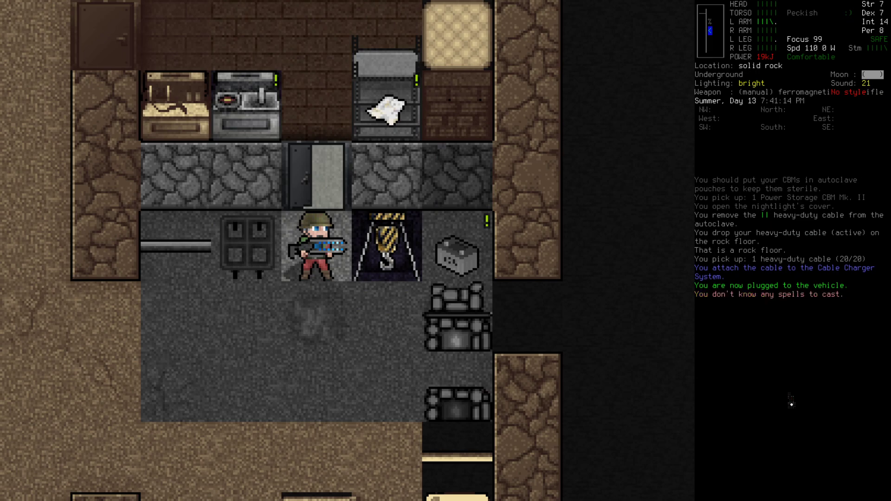
{"action": "key", "text": "p"}
{"action": "key", "text": "Up"}
{"action": "key", "text": "Up"}
{"action": "key", "text": "Down"}
{"action": "key", "text": "Up"}
{"action": "key", "text": "Up"}
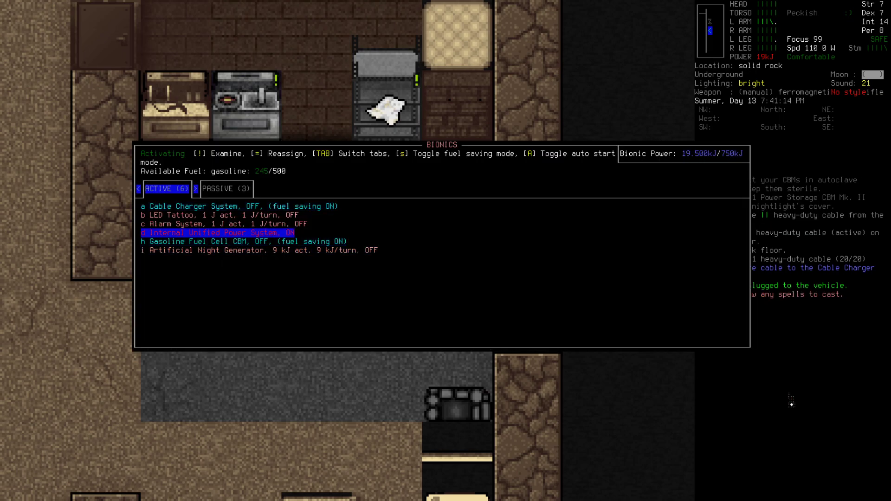
{"action": "key", "text": "Up"}
{"action": "key", "text": "Up"}
{"action": "key", "text": "Down"}
{"action": "key", "text": "Down"}
{"action": "key", "text": "Down"}
{"action": "key", "text": "Up"}
{"action": "key", "text": "Up"}
{"action": "key", "text": "Up"}
{"action": "key", "text": "Up"}
{"action": "key", "text": "Return"}
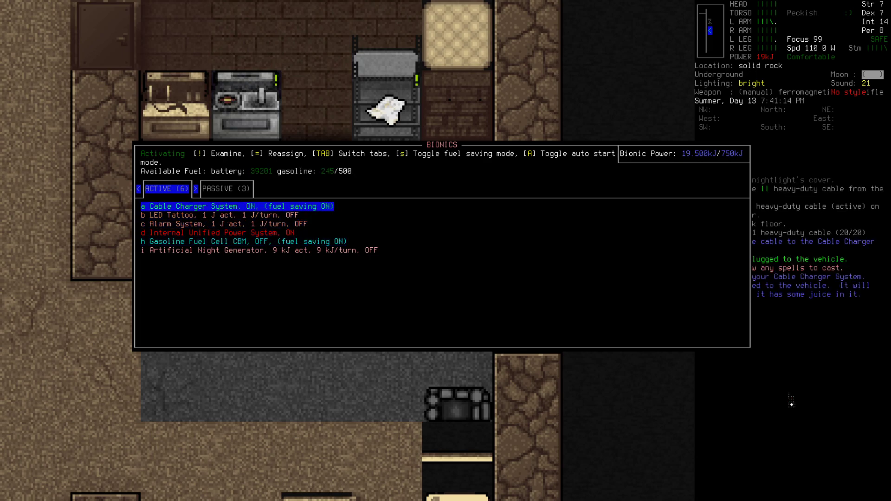
{"action": "key", "text": "Escape"}
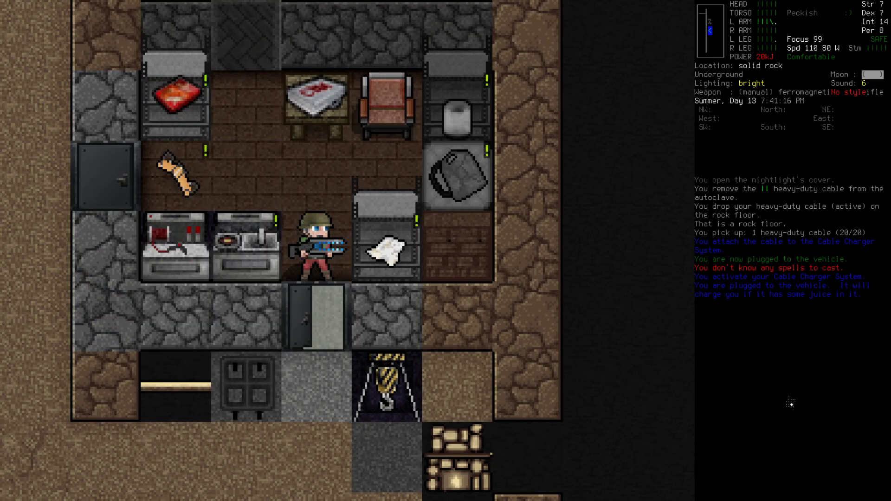
- Check the shelf and find autoclave pouches among nearby items
{"action": "key", "text": "g"}
{"action": "key", "text": "Escape"}
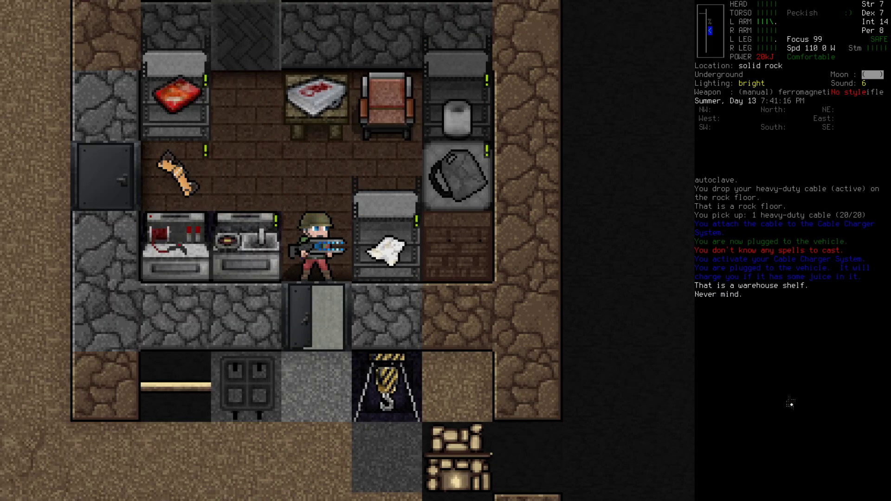
{"action": "key", "text": "slash"}
{"action": "key", "text": "slash"}
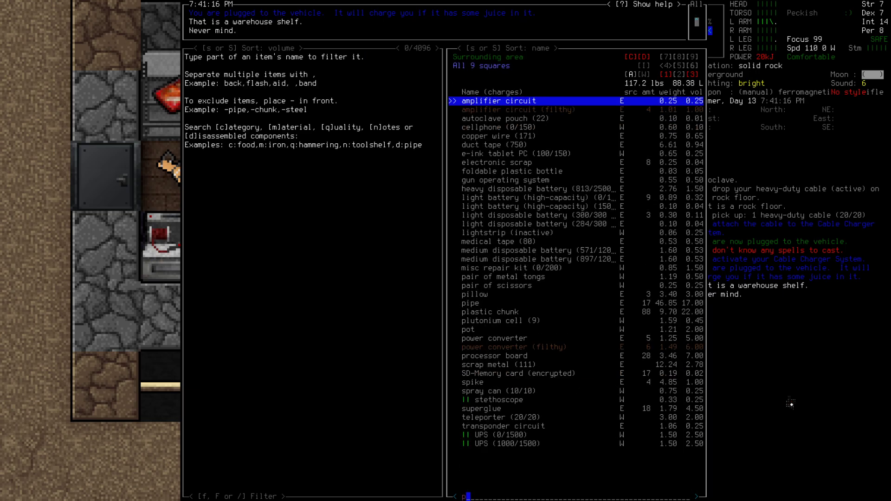
{"action": "type", "text": "pou"}
{"action": "key", "text": "Return"}
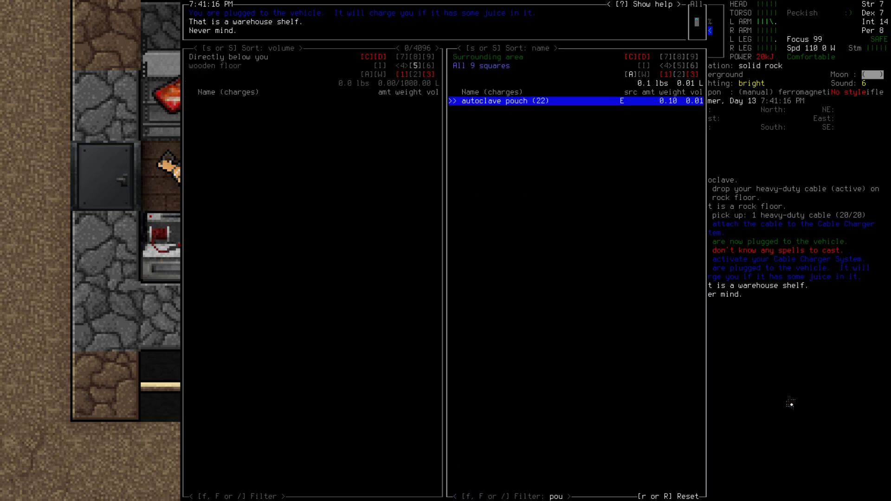
{"action": "key", "text": "Escape"}
- Pack the Power Storage CBM Mk. II in an autoclave pouch
{"action": "key", "text": "a"}
{"action": "key", "text": "Down"}
{"action": "key", "text": "Down"}
{"action": "key", "text": "Page_Down"}
{"action": "key", "text": "Page_Down"}
{"action": "key", "text": "Down"}
{"action": "key", "text": "Down"}
{"action": "key", "text": "Up"}
{"action": "key", "text": "Up"}
{"action": "key", "text": "Up"}
{"action": "key", "text": "Up"}
{"action": "key", "text": "Down"}
{"action": "key", "text": "Return"}
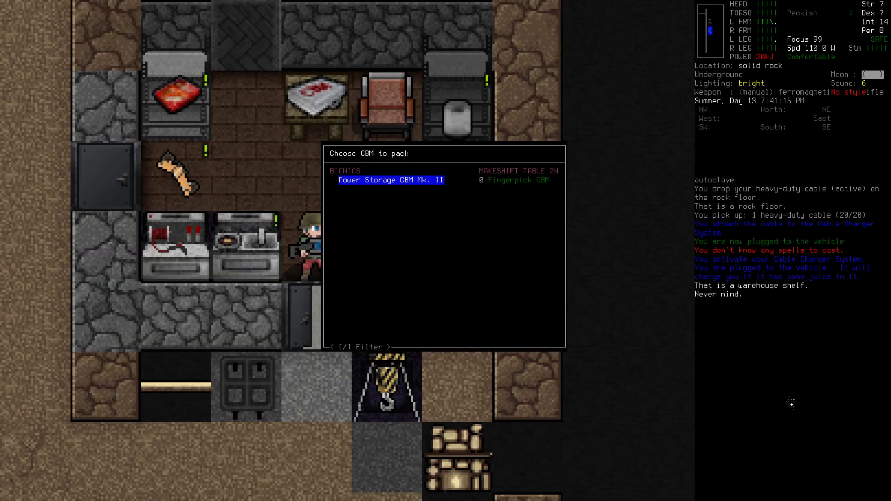
{"action": "key", "text": "Return"}
- Pack the Fingerpick CBM in another autoclave pouch
{"action": "key", "text": "a"}
{"action": "key", "text": "Down"}
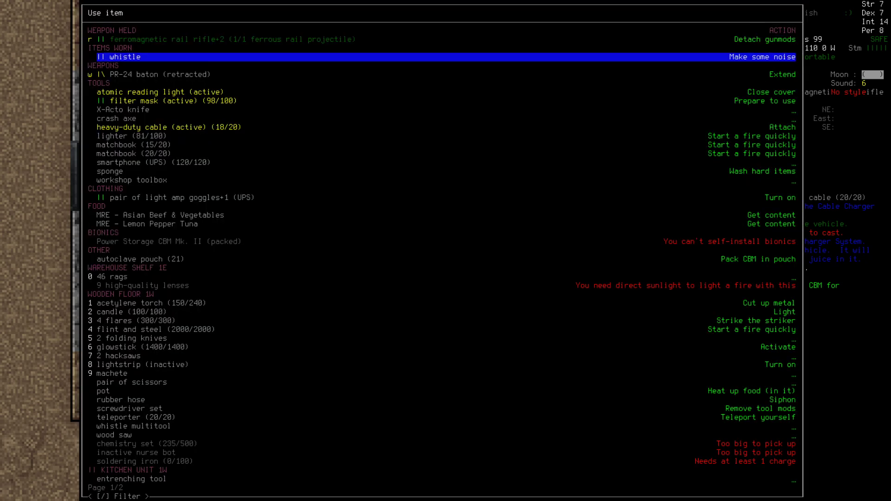
{"action": "key", "text": "Down"}
{"action": "key", "text": "Down"}
{"action": "key", "text": "Down"}
{"action": "key", "text": "Down"}
{"action": "key", "text": "Down"}
{"action": "key", "text": "Up"}
{"action": "key", "text": "Return"}
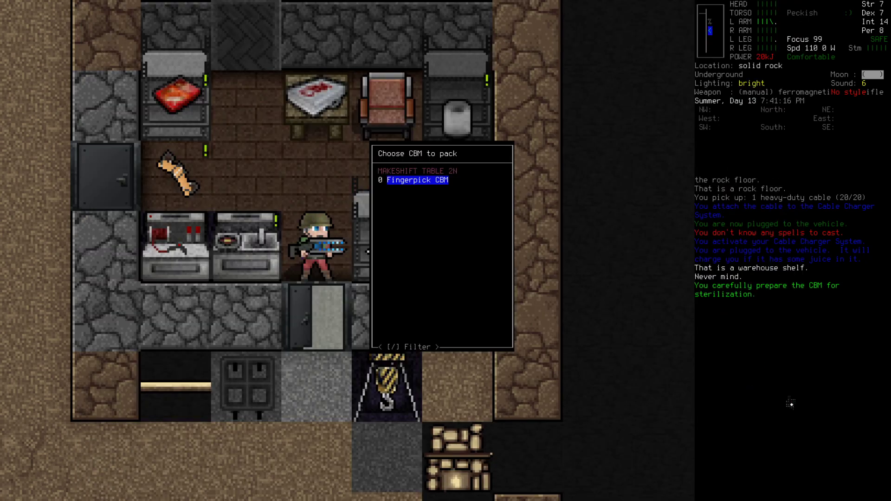
{"action": "key", "text": "Return"}
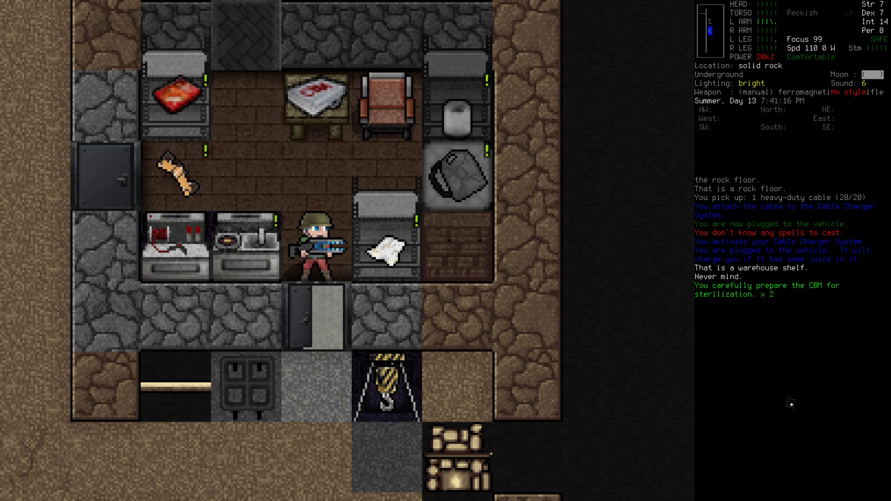
- Step into the doorway and browse the drop list without dropping anything
{"action": "key", "text": "Down"}
{"action": "key", "text": "D"}
{"action": "key", "text": "Down"}
{"action": "key", "text": "End"}
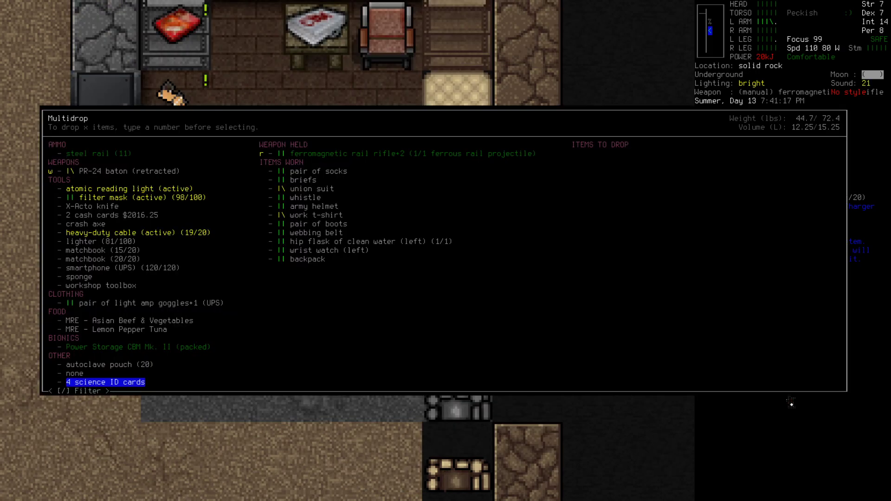
{"action": "key", "text": "Up"}
{"action": "key", "text": "Up"}
{"action": "key", "text": "Escape"}
- Walk to the autoclave and drop the packed Power Storage CBM into it
{"action": "key", "text": "Down"}
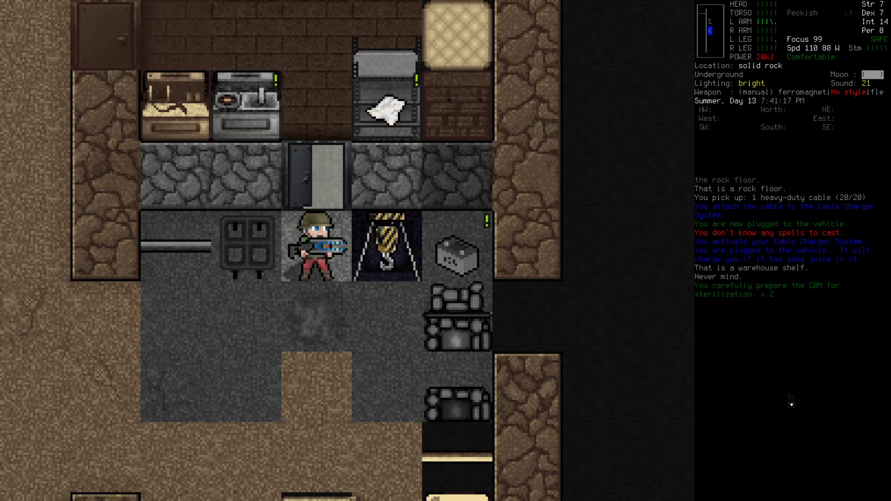
{"action": "key", "text": "Down"}
{"action": "key", "text": "Down"}
{"action": "key", "text": "d"}
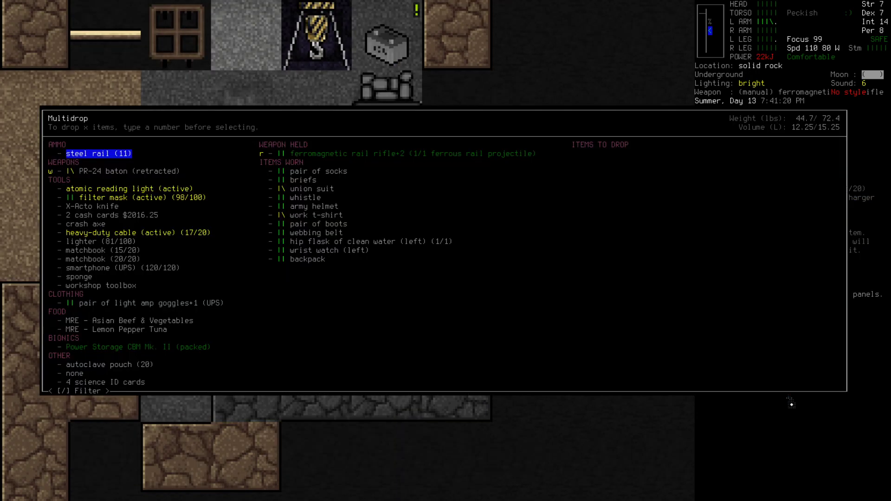
{"action": "key", "text": "End"}
{"action": "key", "text": "Up"}
{"action": "key", "text": "Up"}
{"action": "key", "text": "Up"}
{"action": "key", "text": "Right"}
{"action": "key", "text": "Return"}
{"action": "key", "text": "Up"}
{"action": "key", "text": "e"}
{"action": "key", "text": "Up"}
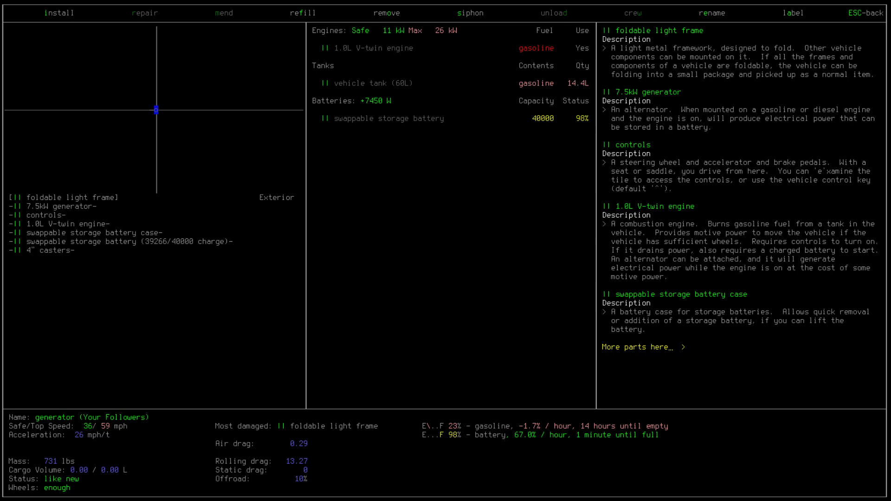
- Close the generator details and wait five minutes while bionic power charges
{"action": "key", "text": "Escape"}
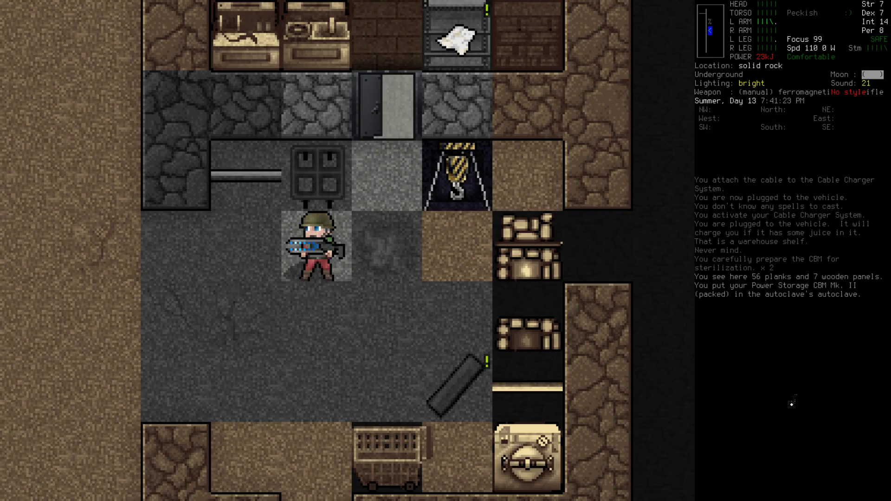
{"action": "key", "text": "bar"}
{"action": "key", "text": "w"}
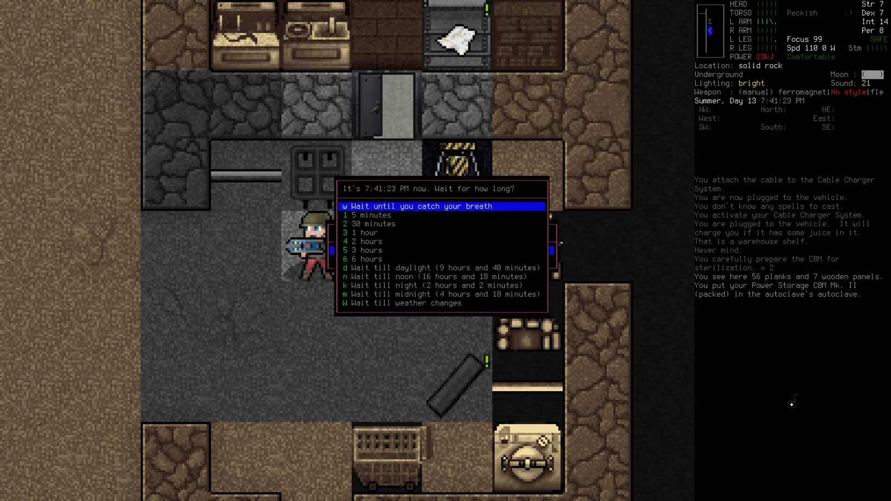
{"action": "key", "text": "Down"}
{"action": "key", "text": "Return"}
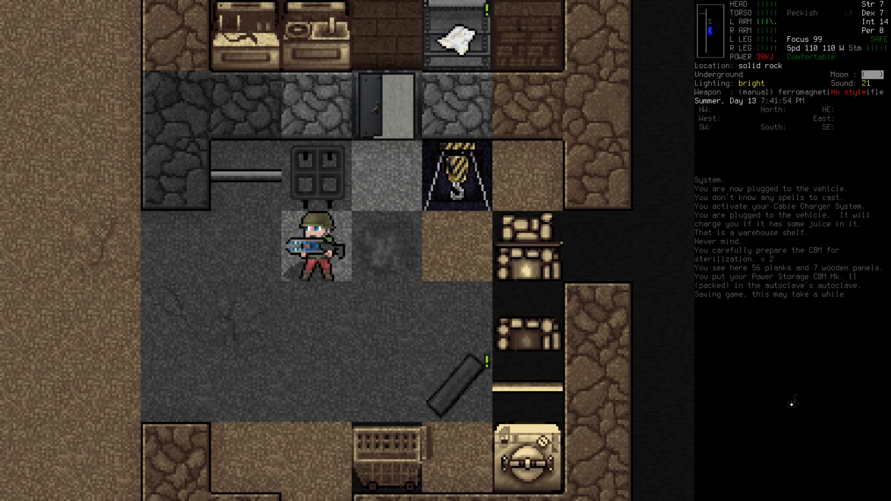
- Turn the generator's engine off
{"action": "key", "text": "e"}
{"action": "key", "text": "Up"}
{"action": "key", "text": "Down"}
{"action": "key", "text": "Down"}
{"action": "key", "text": "Return"}
{"action": "key", "text": "e"}
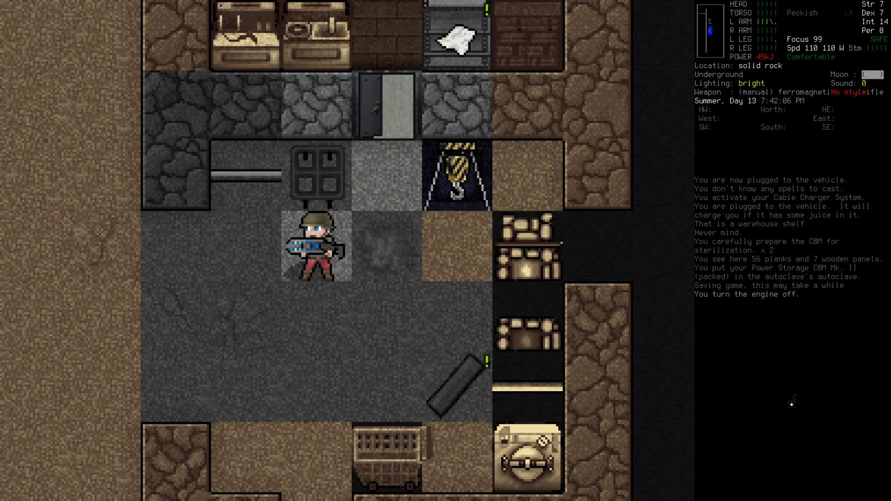
- Close the atomic reading light's cover
{"action": "key", "text": "a"}
{"action": "key", "text": "Down"}
{"action": "key", "text": "Down"}
{"action": "key", "text": "Up"}
{"action": "key", "text": "Return"}
- Wait repeatedly until bionic power reaches 749 kJ
{"action": "key", "text": "9"}
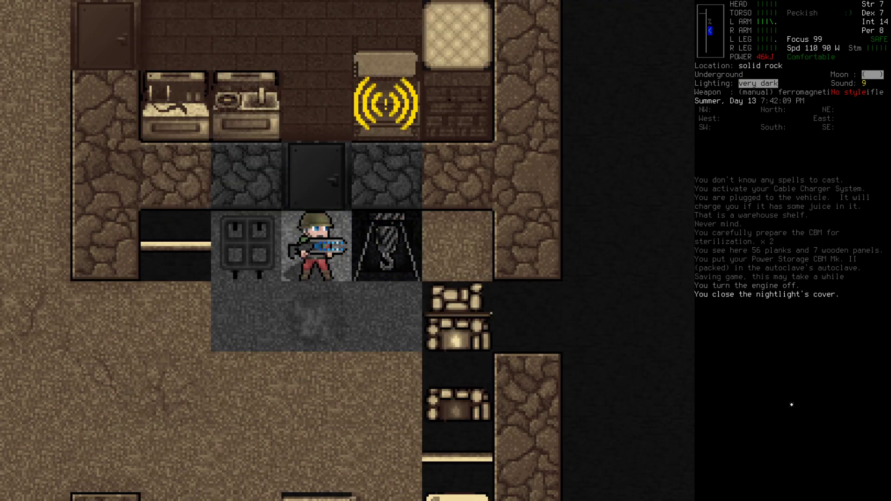
{"action": "key", "text": "|"}
{"action": "key", "text": "Return"}
{"action": "key", "text": "Return"}
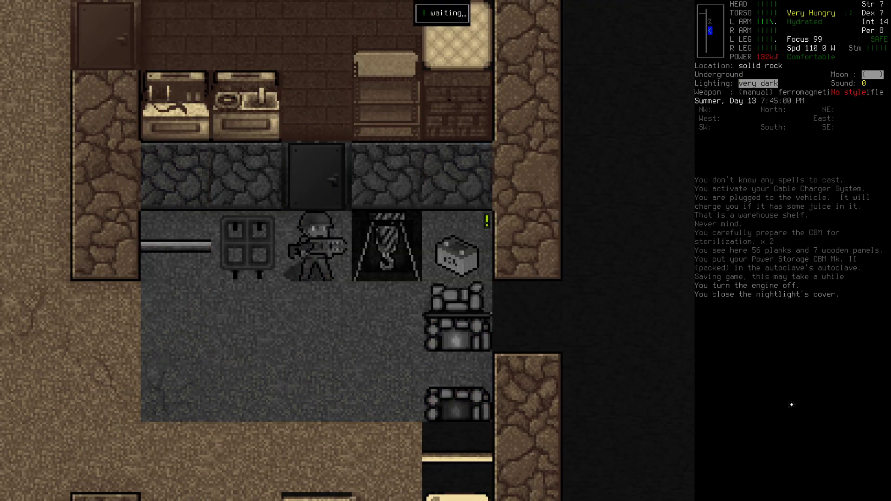
{"action": "key", "text": "|"}
{"action": "key", "text": "Return"}
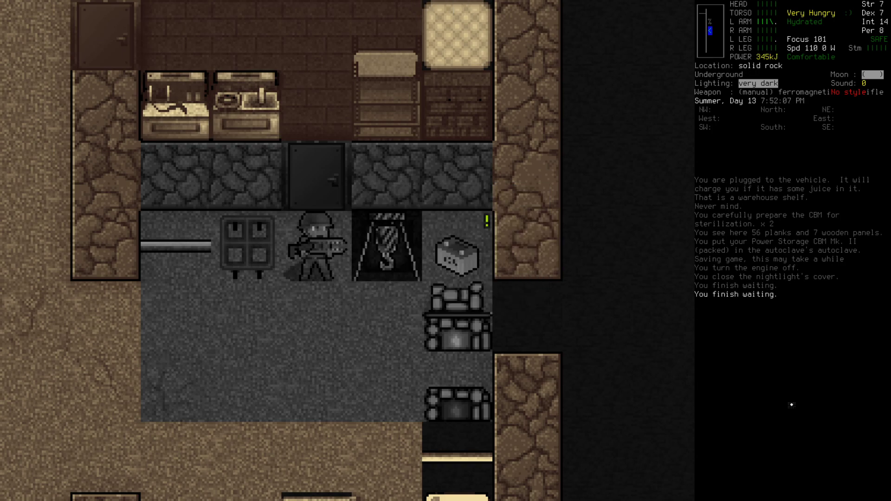
{"action": "key", "text": "|"}
{"action": "key", "text": "Return"}
{"action": "key", "text": "Return"}
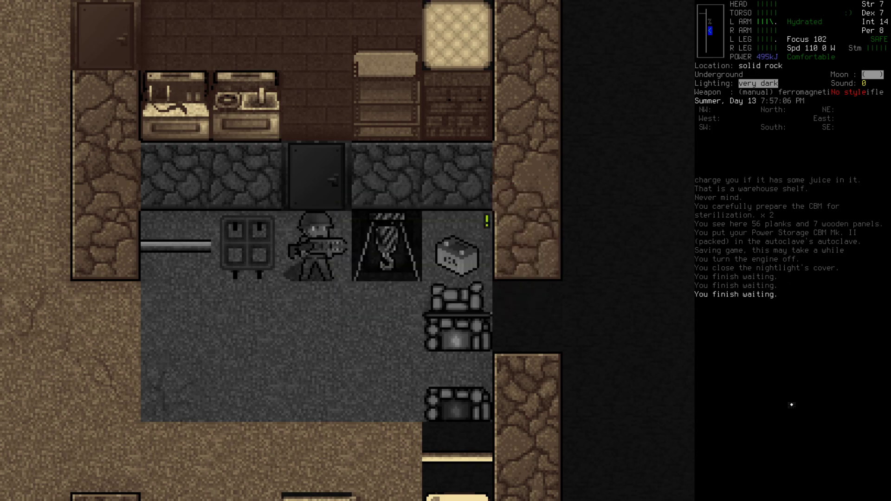
{"action": "key", "text": "|"}
{"action": "key", "text": "Return"}
{"action": "key", "text": "Return"}
{"action": "key", "text": "|"}
{"action": "key", "text": "Return"}
{"action": "key", "text": "Return"}
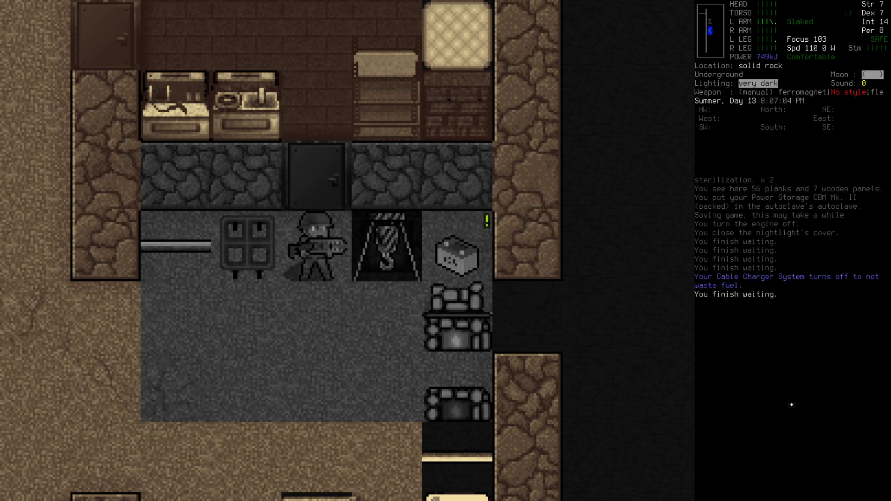
{"action": "key", "text": "1"}
- Detach and re-spool the heavy-duty cable, then attach it to the generator
{"action": "key", "text": "a"}
{"action": "key", "text": "Down"}
{"action": "key", "text": "Down"}
{"action": "key", "text": "Down"}
{"action": "key", "text": "Down"}
{"action": "key", "text": "Return"}
{"action": "key", "text": "Return"}
{"action": "key", "text": "a"}
{"action": "key", "text": "Down"}
{"action": "key", "text": "Down"}
{"action": "key", "text": "Down"}
{"action": "key", "text": "Return"}
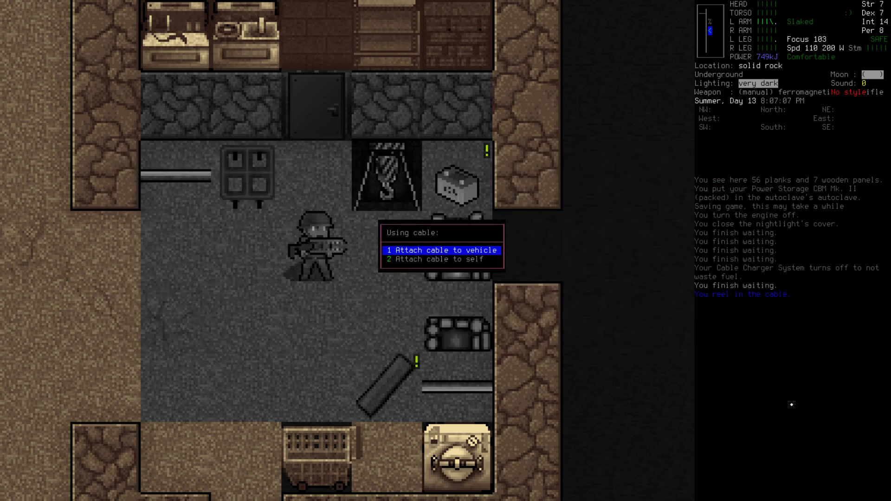
{"action": "key", "text": "1"}
{"action": "key", "text": "6"}
{"action": "key", "text": "3"}
- Attach the cable's loose end to the autoclave, linking it to the generator
{"action": "key", "text": "a"}
{"action": "key", "text": "Down"}
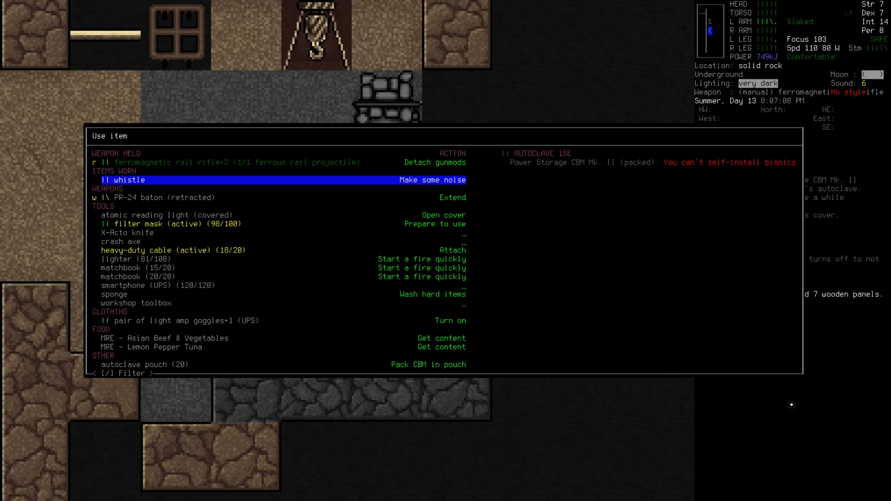
{"action": "key", "text": "Down"}
{"action": "key", "text": "Down"}
{"action": "key", "text": "Down"}
{"action": "key", "text": "Down"}
{"action": "key", "text": "Down"}
{"action": "key", "text": "Return"}
{"action": "key", "text": "Escape"}
{"action": "key", "text": "a"}
{"action": "key", "text": "Down"}
{"action": "key", "text": "Down"}
{"action": "key", "text": "Down"}
{"action": "key", "text": "Down"}
{"action": "key", "text": "Return"}
{"action": "key", "text": "Down"}
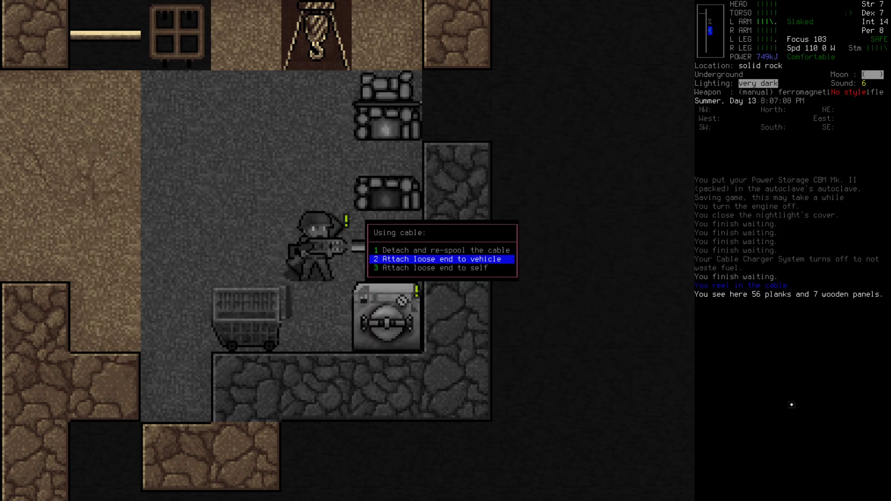
{"action": "key", "text": "Return"}
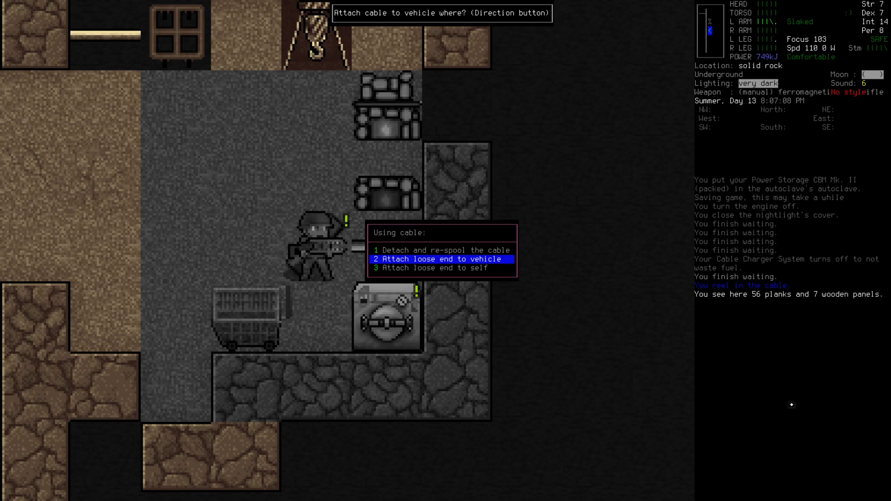
{"action": "key", "text": "n"}
- Examine the autoclave and highlight its Activate option
{"action": "key", "text": "e"}
{"action": "key", "text": "n"}
{"action": "key", "text": "Down"}
{"action": "key", "text": "Down"}
- Activate the autoclave to begin its sterilization cycle
{"action": "key", "text": "Return"}
{"action": "key", "text": "Up"}
{"action": "key", "text": "Up"}
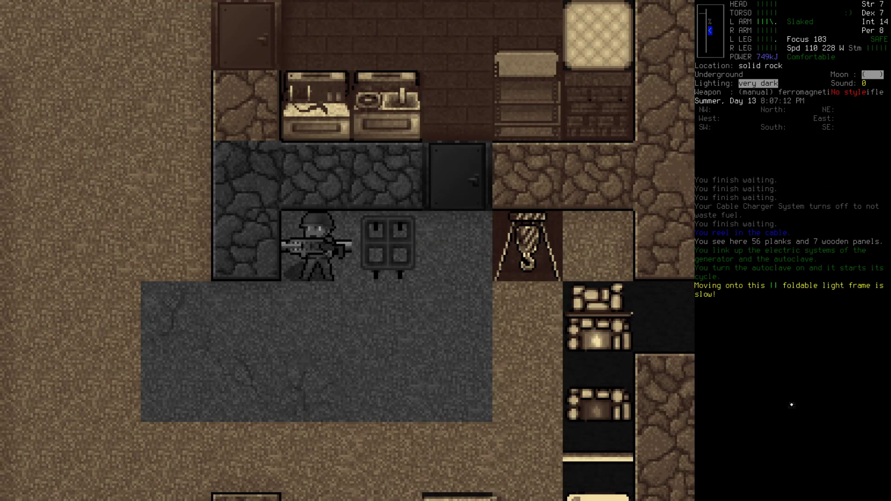
- Turn on the generator's engine through Control vehicle
{"action": "key", "text": "e"}
{"action": "key", "text": "Down"}
{"action": "key", "text": "Down"}
{"action": "key", "text": "Up"}
{"action": "key", "text": "Up"}
{"action": "key", "text": "Up"}
{"action": "key", "text": "Return"}
{"action": "key", "text": "Return"}
{"action": "key", "text": "Down"}
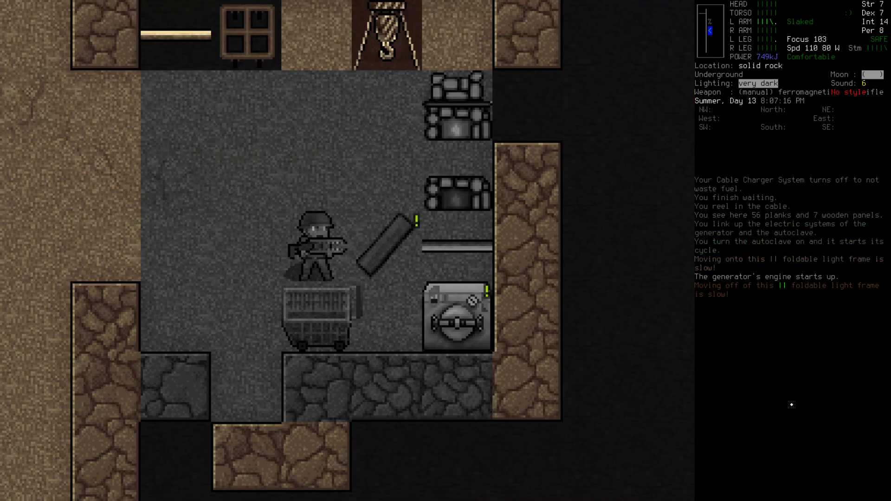
{"action": "key", "text": "Down"}
- View the autoclave's details, showing the battery at 99% and draining
{"action": "key", "text": "e"}
{"action": "key", "text": "Return"}
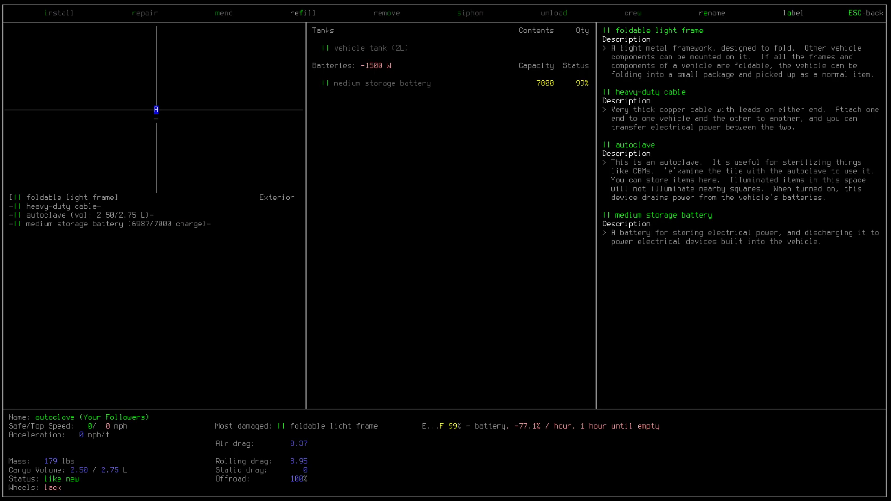
{"action": "key", "text": "Escape"}
{"action": "key", "text": "Up"}
{"action": "key", "text": "Down"}
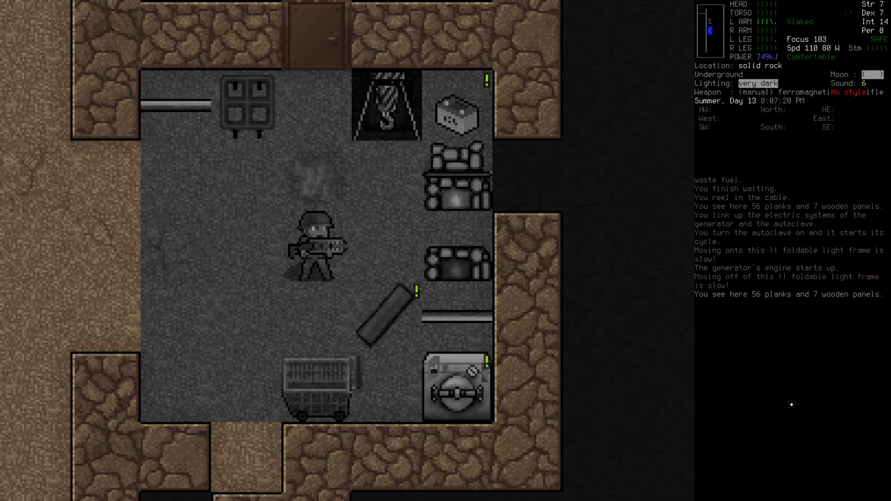
{"action": "key", "text": "e"}
{"action": "key", "text": "Right"}
{"action": "key", "text": "Return"}
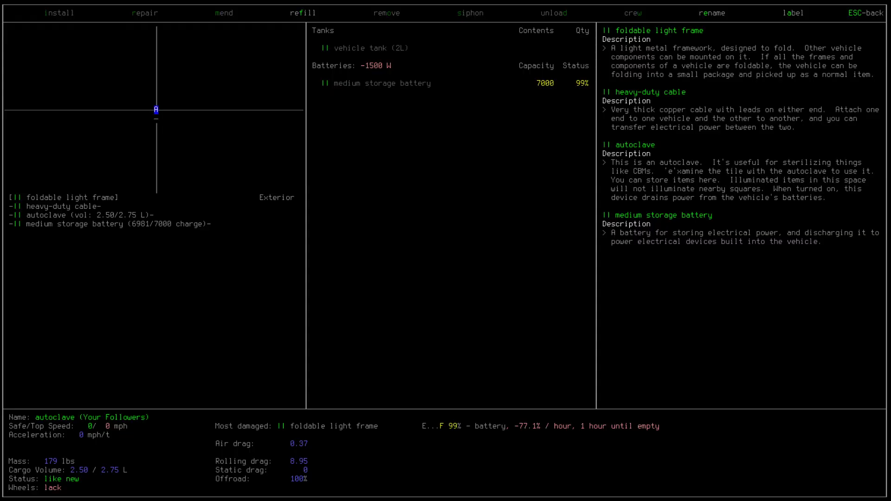
{"action": "key", "text": "Up"}
{"action": "key", "text": "i"}
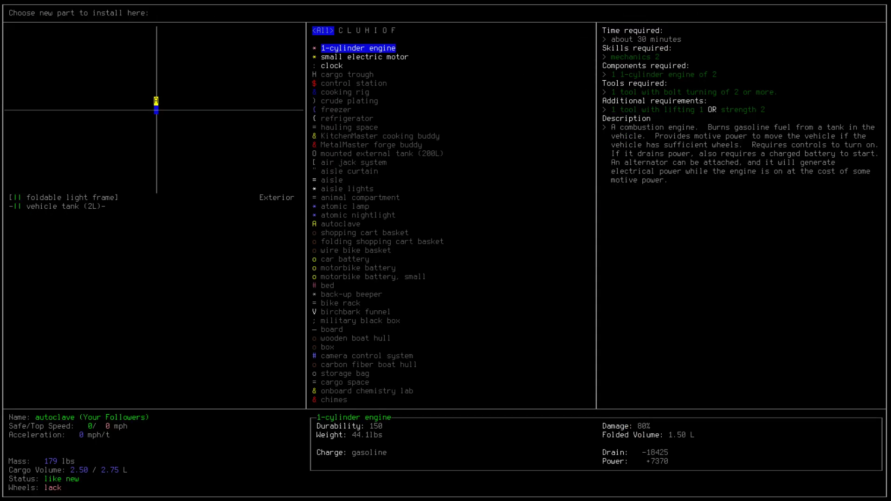
{"action": "key", "text": "Escape"}
{"action": "key", "text": "Down"}
{"action": "key", "text": "i"}
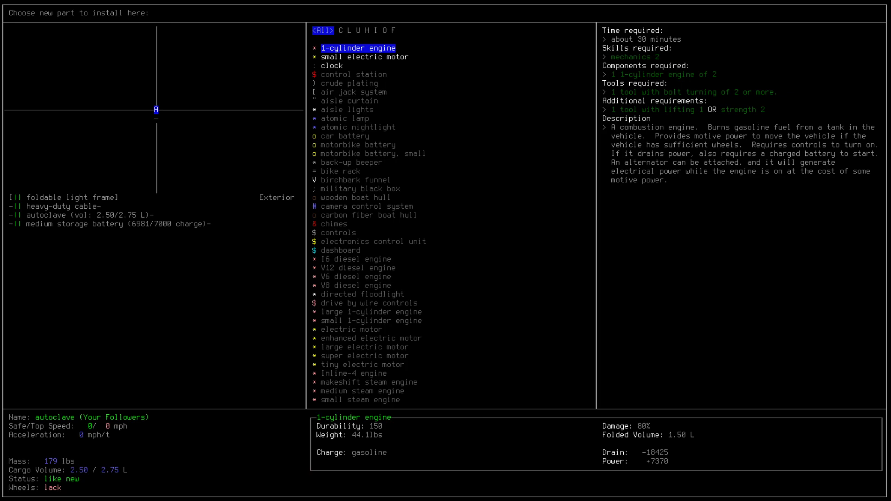
{"action": "key", "text": "Escape"}
{"action": "key", "text": "Escape"}
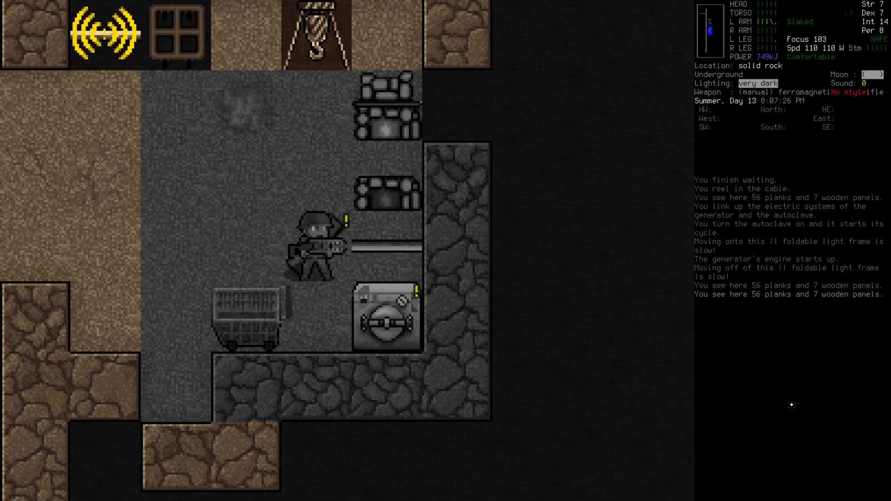
{"action": "key", "text": "Up"}
{"action": "key", "text": "Up"}
{"action": "key", "text": "e"}
{"action": "key", "text": "Up"}
{"action": "key", "text": "Down"}
{"action": "key", "text": "e"}
{"action": "key", "text": "Right"}
{"action": "key", "text": "Return"}
{"action": "key", "text": "i"}
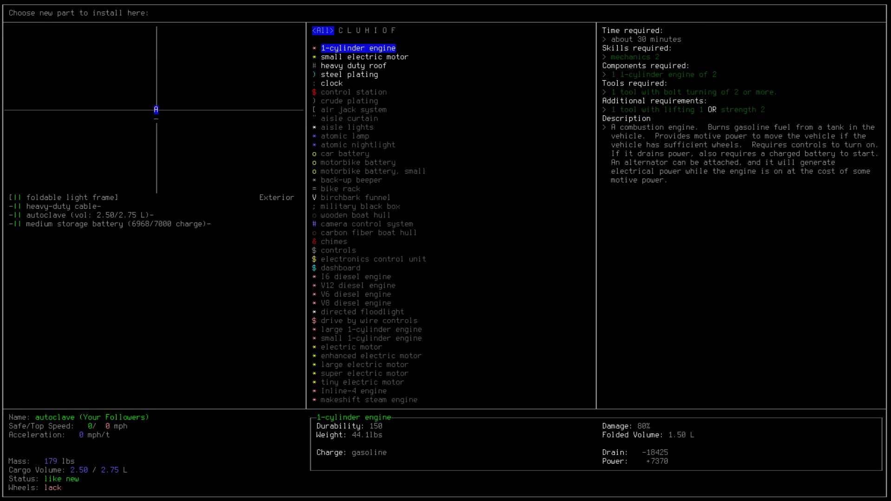
{"action": "key", "text": "Escape"}
{"action": "key", "text": "Escape"}
{"action": "key", "text": "Down"}
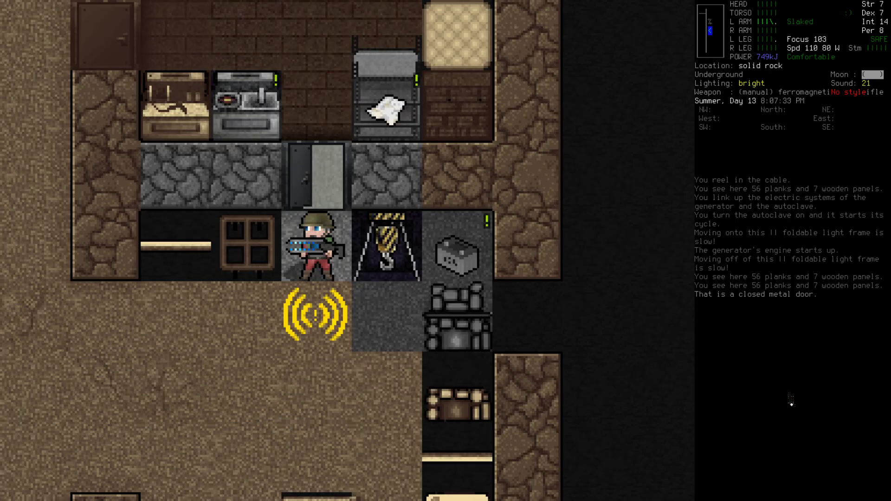
{"action": "key", "text": "Down"}
{"action": "key", "text": "Down"}
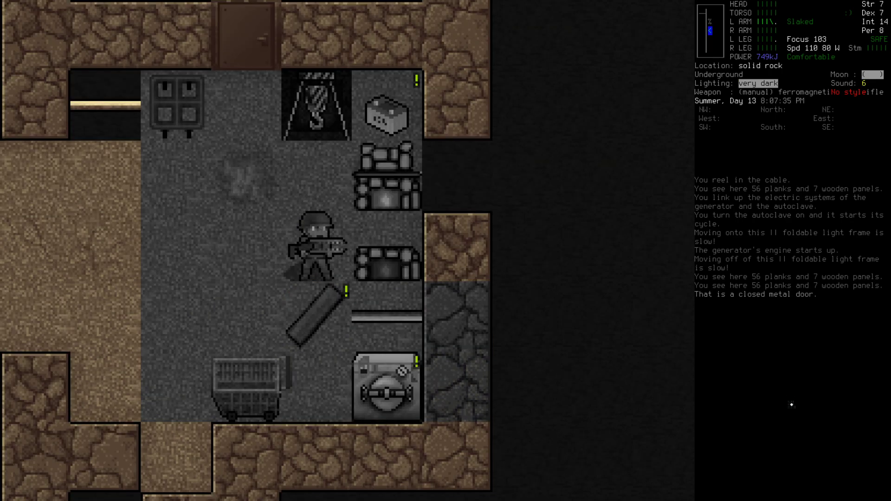
{"action": "key", "text": "x"}
{"action": "key", "text": "Page_Up"}
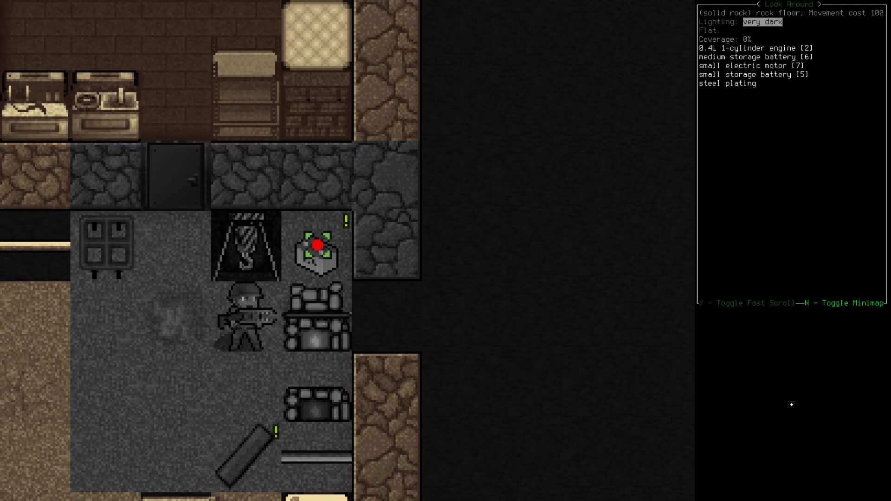
{"action": "key", "text": "Escape"}
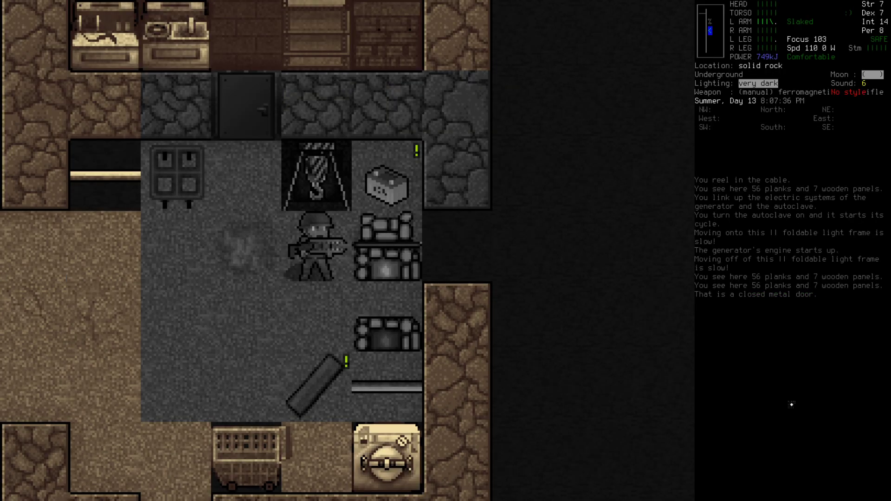
{"action": "key", "text": "Up"}
{"action": "key", "text": "Down"}
{"action": "key", "text": "e"}
{"action": "key", "text": "Return"}
{"action": "key", "text": "i"}
{"action": "key", "text": "Escape"}
{"action": "key", "text": "Up"}
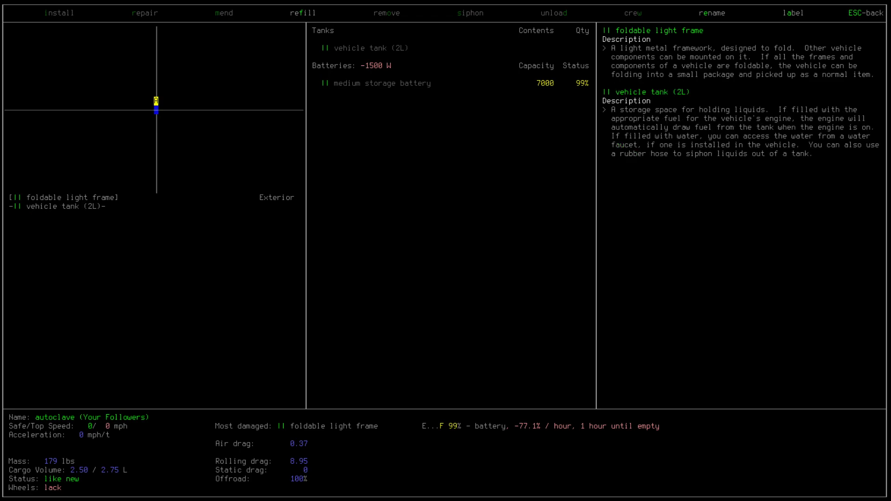
{"action": "key", "text": "i"}
{"action": "key", "text": "Down"}
{"action": "key", "text": "Down"}
{"action": "key", "text": "Down"}
{"action": "key", "text": "Down"}
{"action": "key", "text": "Down"}
{"action": "key", "text": "Down"}
{"action": "key", "text": "Down"}
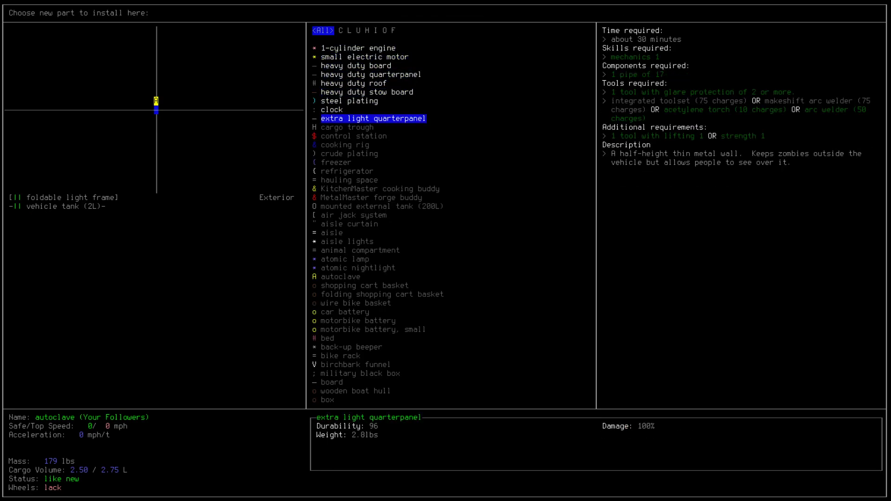
{"action": "key", "text": "Escape"}
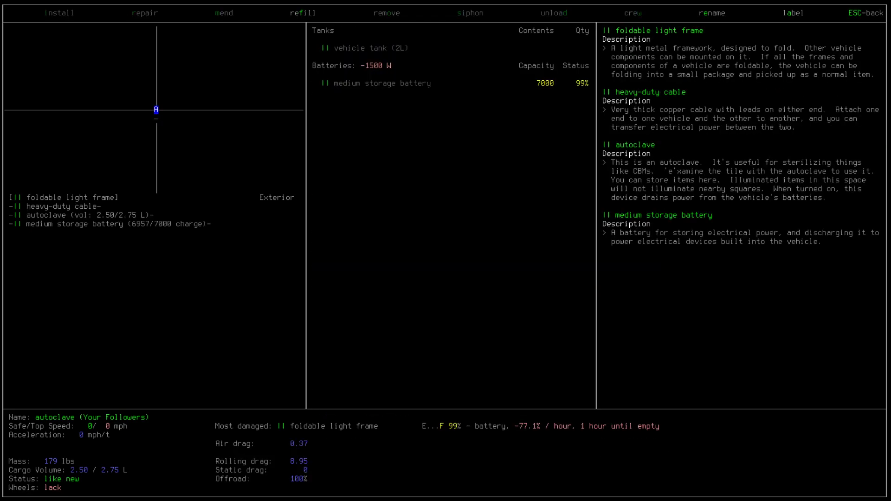
{"action": "key", "text": "Escape"}
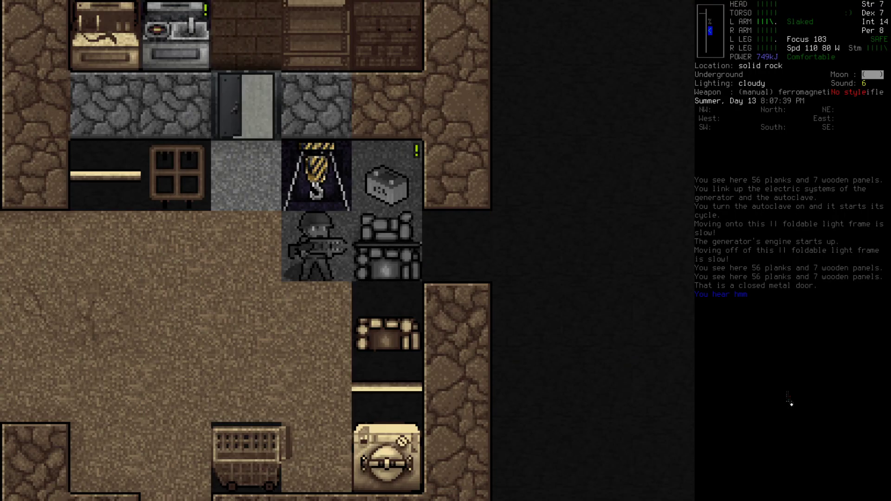
{"action": "key", "text": "e"}
{"action": "key", "text": "Return"}
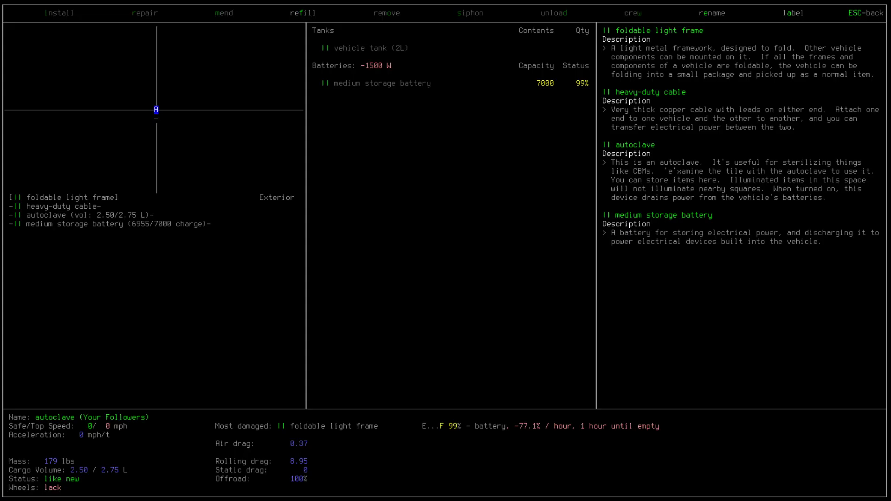
- Pass time waiting with the alarm clock
{"action": "key", "text": "Escape"}
{"action": "key", "text": "Up"}
{"action": "key", "text": "bar"}
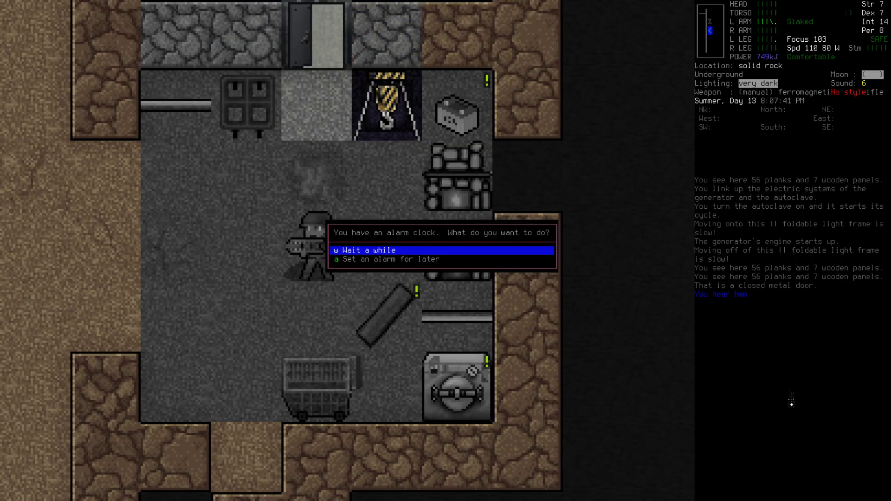
{"action": "key", "text": "Return"}
{"action": "key", "text": "Down"}
{"action": "key", "text": "Down"}
{"action": "key", "text": "Up"}
{"action": "key", "text": "Return"}
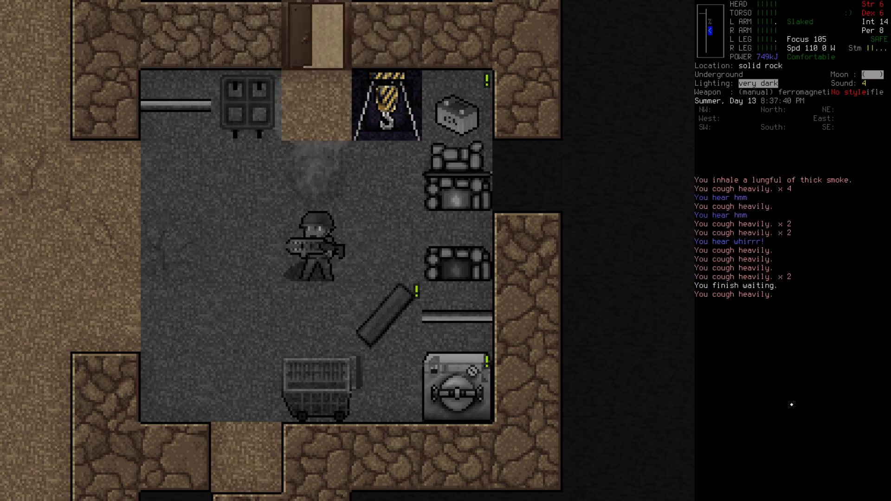
- Avoid the smoke and turn off the generator engine through Control vehicle
{"action": "key", "text": "Up"}
{"action": "key", "text": "Right"}
{"action": "key", "text": "Y"}
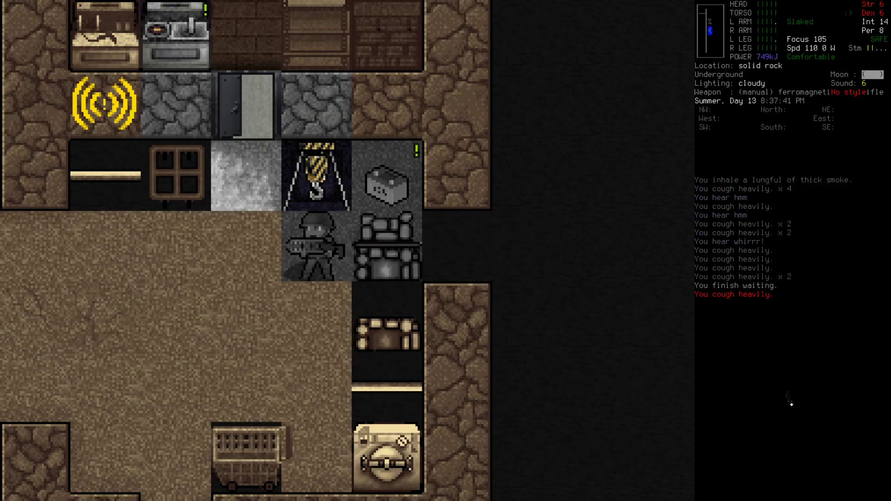
{"action": "key", "text": "Down"}
{"action": "key", "text": "Down"}
{"action": "key", "text": "Up"}
{"action": "key", "text": "e"}
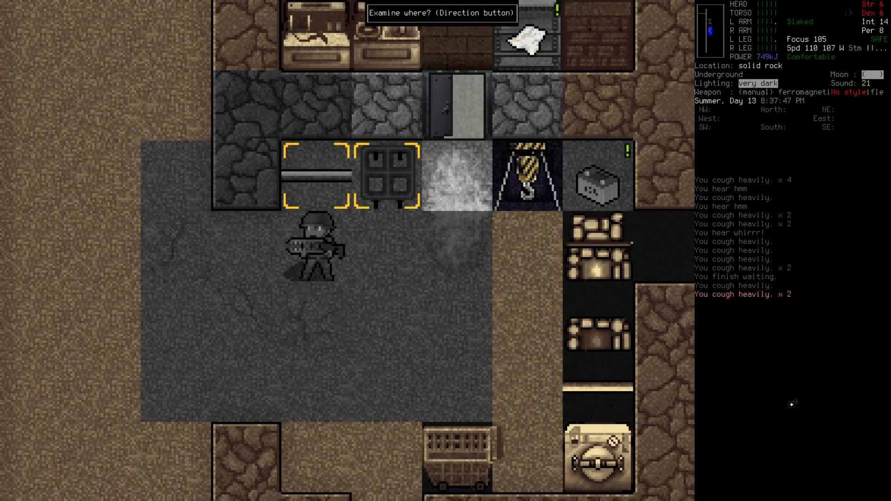
{"action": "key", "text": "Right"}
{"action": "key", "text": "e"}
{"action": "key", "text": "Escape"}
{"action": "key", "text": "Up"}
{"action": "key", "text": "Return"}
{"action": "key", "text": "e"}
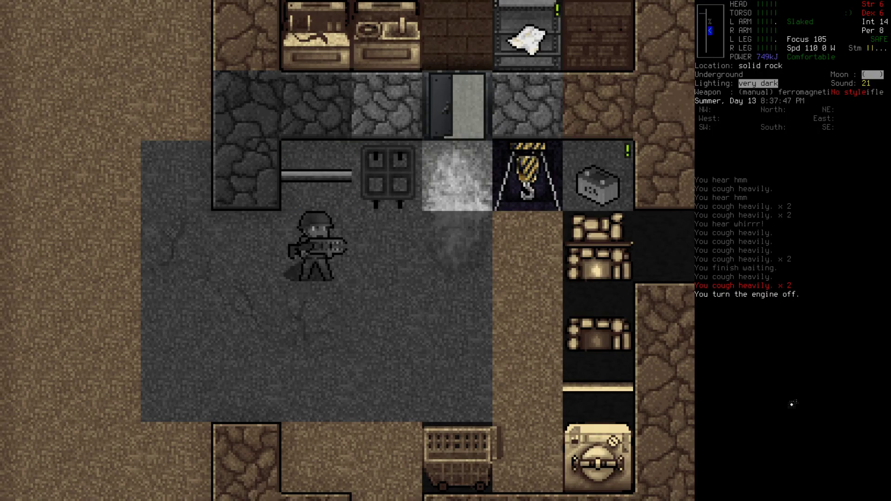
- Check the autoclave's details to confirm sterilization is still running
{"action": "key", "text": "Left"}
{"action": "key", "text": "Left"}
{"action": "key", "text": "e"}
{"action": "key", "text": "Right"}
{"action": "key", "text": "e"}
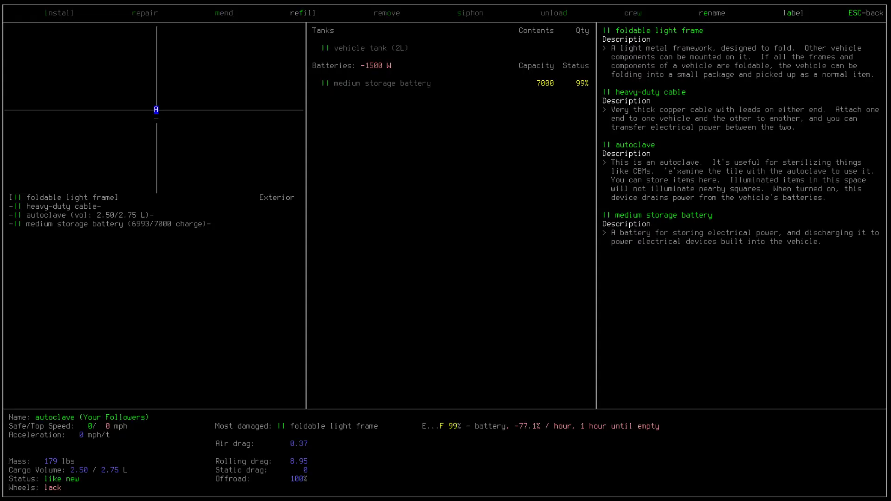
{"action": "key", "text": "Escape"}
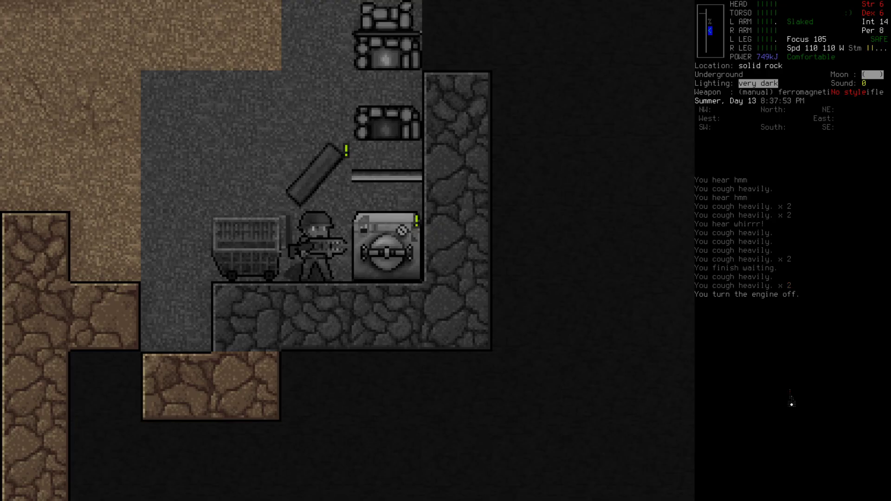
- Wait longer with the alarm clock, leaving 38 minutes of sterilization
{"action": "key", "text": "|"}
{"action": "key", "text": "Return"}
{"action": "key", "text": "Down"}
{"action": "key", "text": "Down"}
{"action": "key", "text": "Return"}
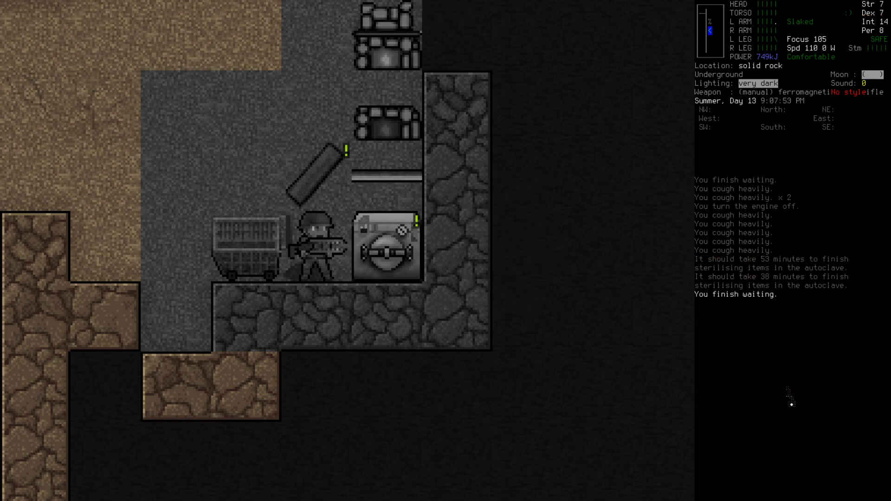
- Check the autoclave's charge, then wait 30 minutes with the alarm clock
{"action": "key", "text": "e"}
{"action": "key", "text": "Right"}
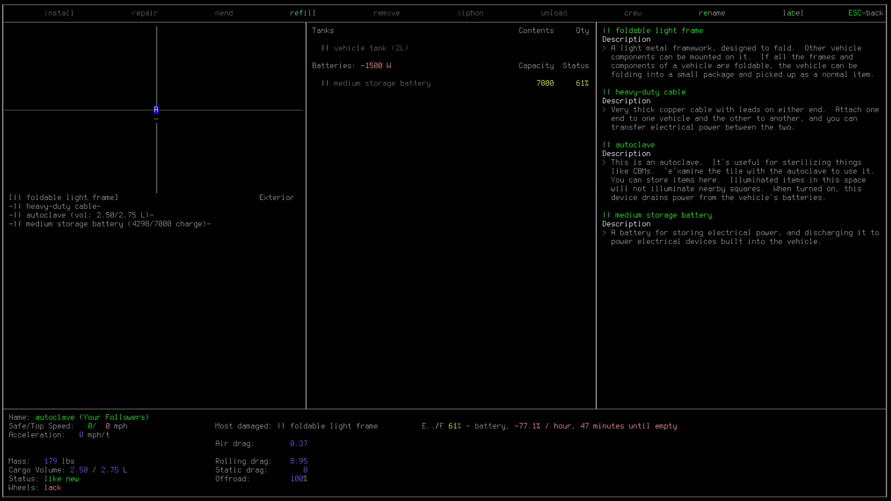
{"action": "key", "text": "Escape"}
{"action": "key", "text": "bar"}
{"action": "key", "text": "Return"}
{"action": "key", "text": "Down"}
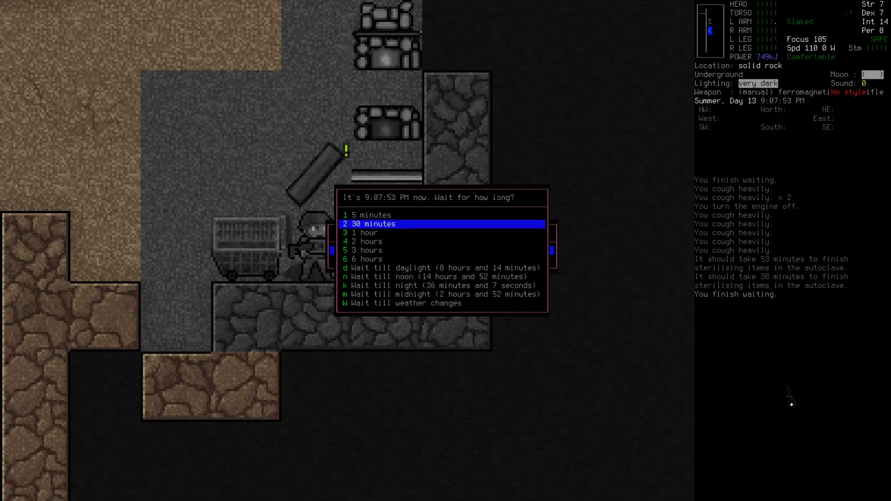
{"action": "key", "text": "Return"}
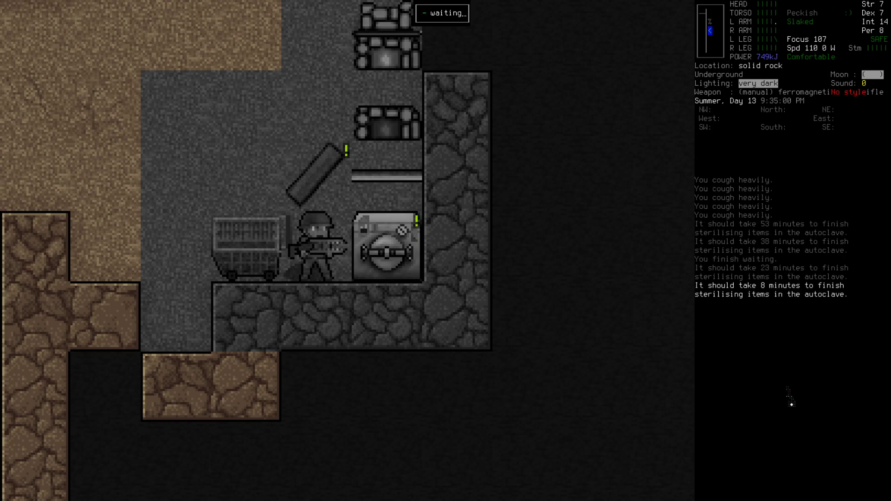
- Inspect the finished autoclave and choose Get items to take the CBM
{"action": "key", "text": "e"}
{"action": "key", "text": "Right"}
{"action": "key", "text": "Return"}
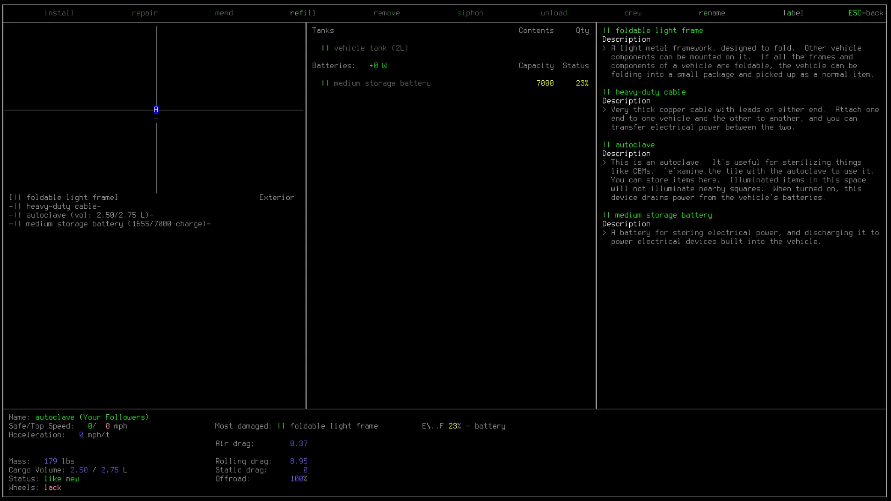
{"action": "key", "text": "Escape"}
{"action": "key", "text": "e"}
{"action": "key", "text": "Up"}
{"action": "key", "text": "Up"}
{"action": "key", "text": "Up"}
{"action": "key", "text": "Up"}
{"action": "key", "text": "g"}
- Pick up the sterile Power Storage CBM Mk. II and refill the active filter mask
{"action": "key", "text": "Return"}
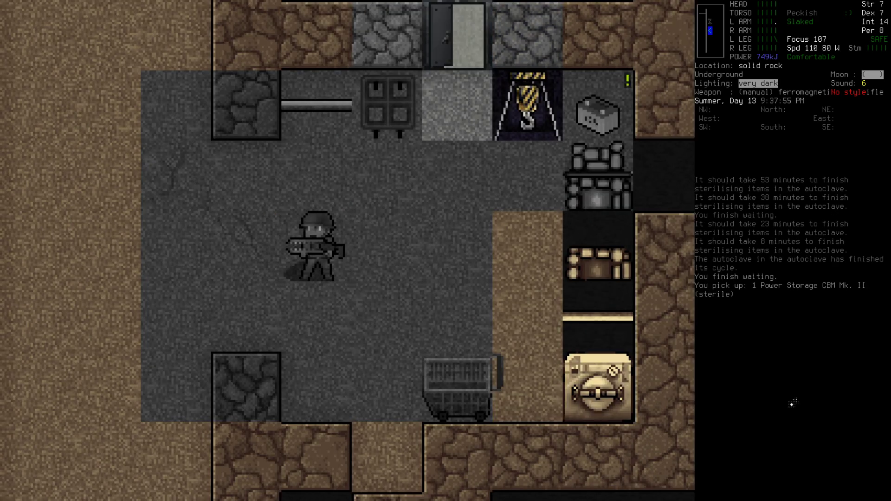
{"action": "key", "text": "Left"}
{"action": "key", "text": "Left"}
{"action": "key", "text": "r"}
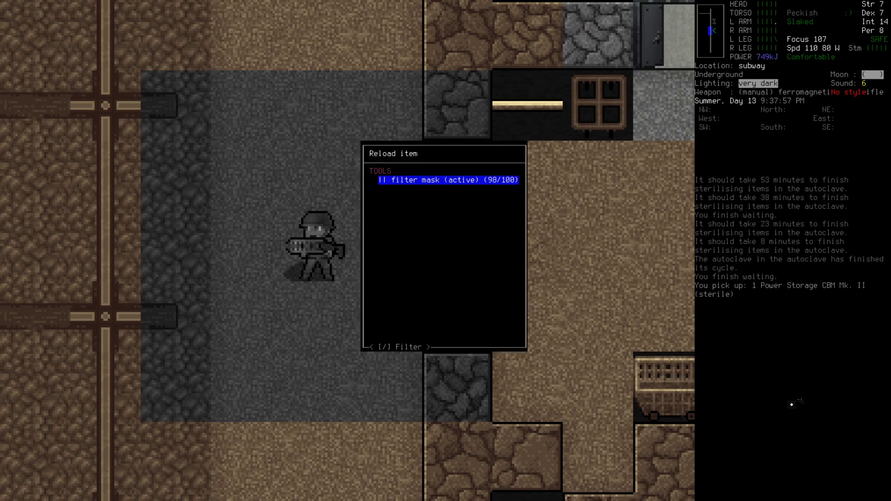
{"action": "key", "text": "Return"}
- Set an overmap auto-travel route to the subway destination
{"action": "key", "text": "Left"}
{"action": "key", "text": "m"}
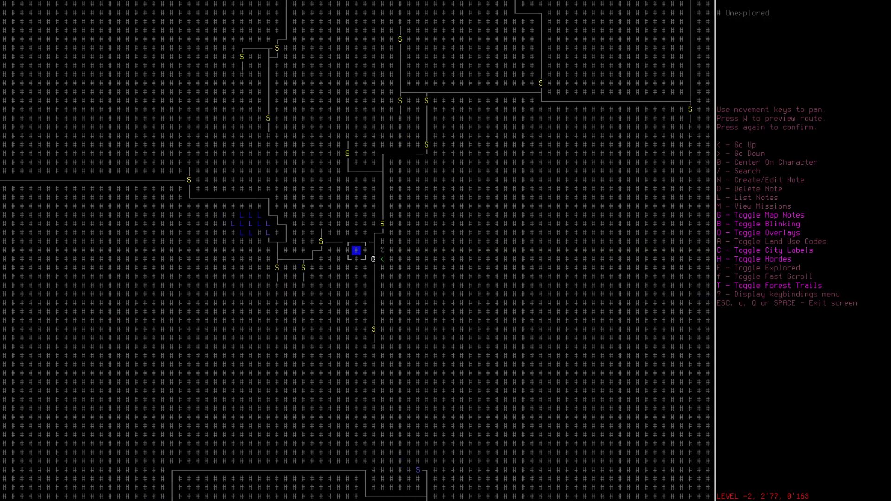
{"action": "key", "text": "Left"}
{"action": "key", "text": "Left"}
{"action": "key", "text": "Left"}
{"action": "key", "text": "Up"}
{"action": "key", "text": "Left"}
{"action": "key", "text": "Left"}
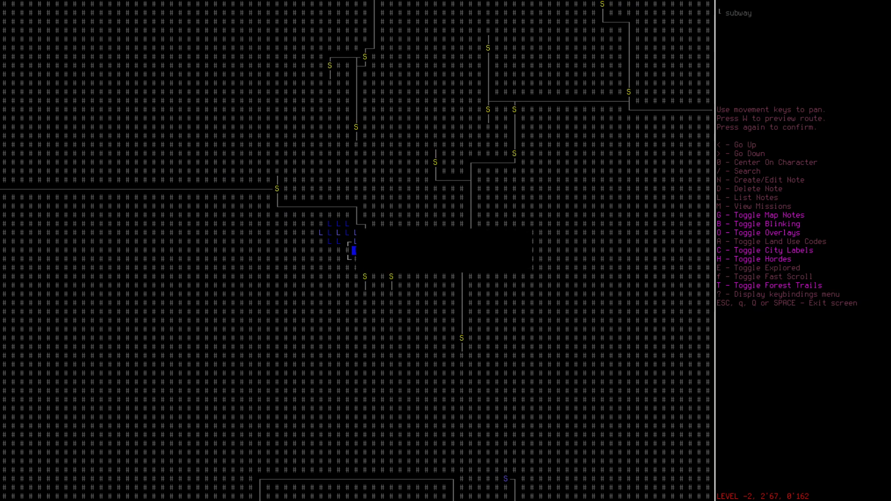
{"action": "key", "text": "W"}
{"action": "key", "text": "W"}
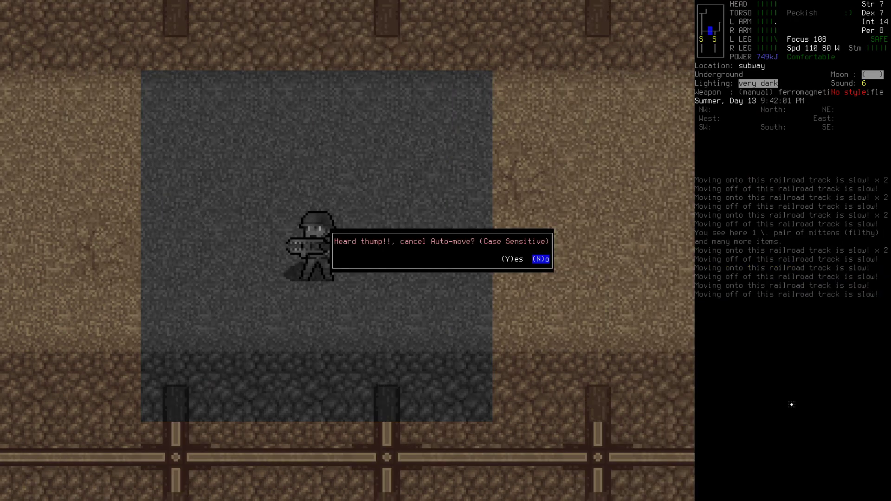
- Keep travelling past the thump, disable safe mode, and reconfirm the overmap route
{"action": "key", "text": "N"}
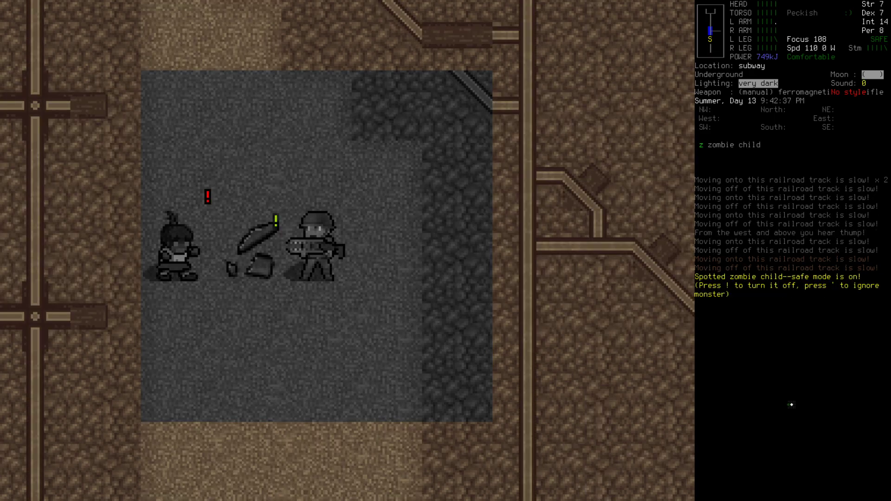
{"action": "key", "text": "exclam"}
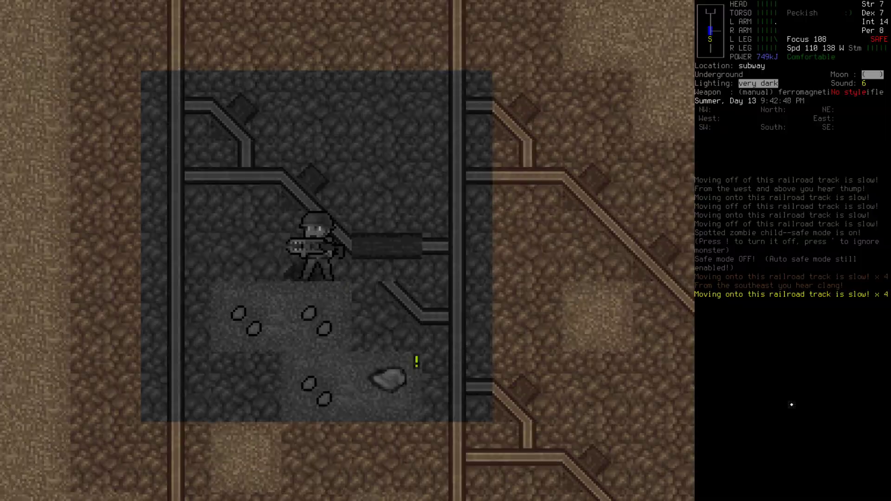
{"action": "key", "text": "m"}
{"action": "key", "text": "W"}
{"action": "key", "text": "Y"}
- Keep auto-moving through repeated hostile, noise and explosion warnings
{"action": "key", "text": "N"}
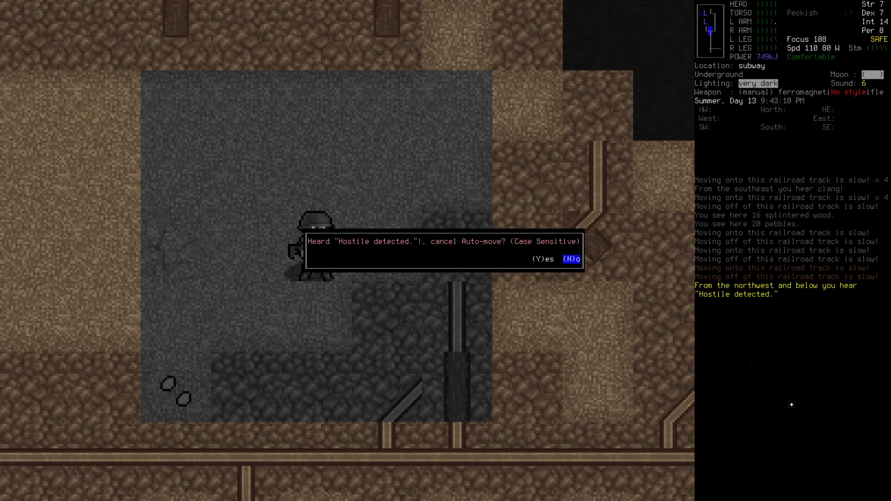
{"action": "key", "text": "N"}
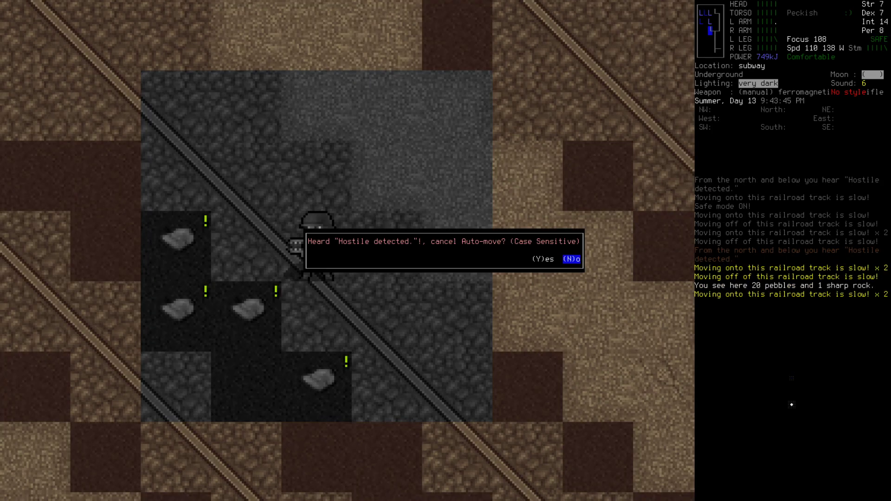
{"action": "key", "text": "N"}
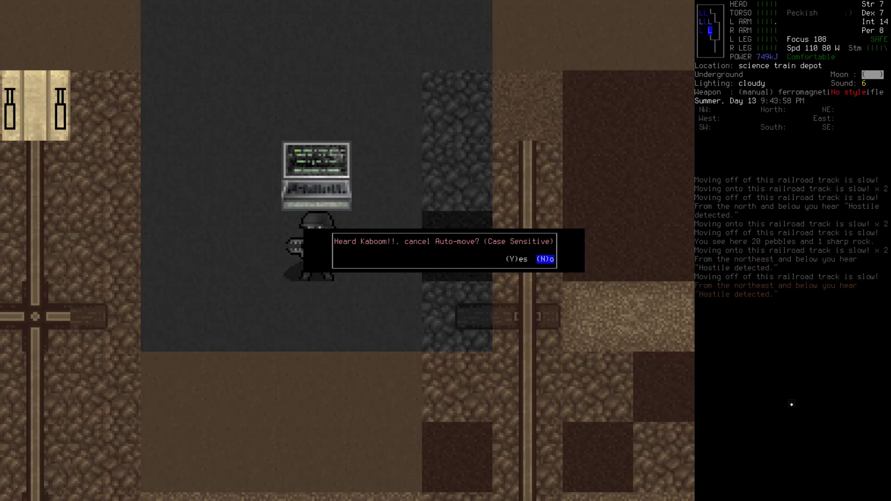
{"action": "key", "text": "N"}
{"action": "key", "text": "N"}
{"action": "key", "text": "N"}
{"action": "key", "text": "N"}
{"action": "key", "text": "N"}
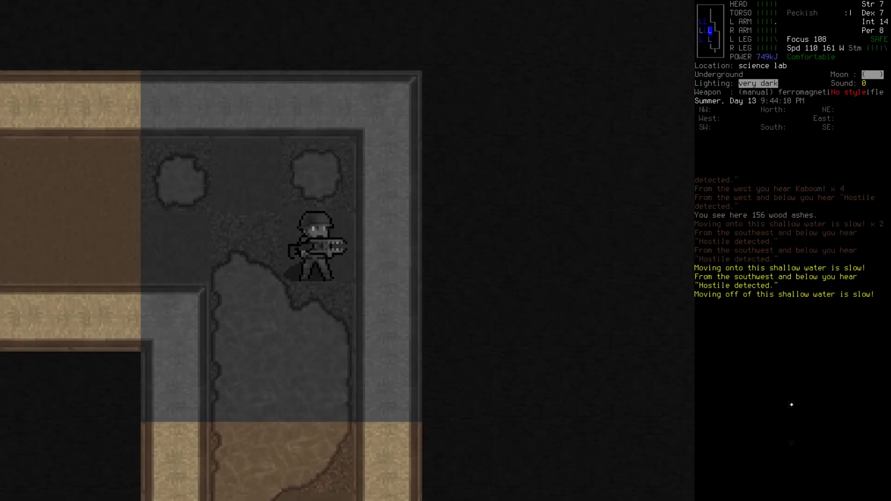
{"action": "key", "text": "N"}
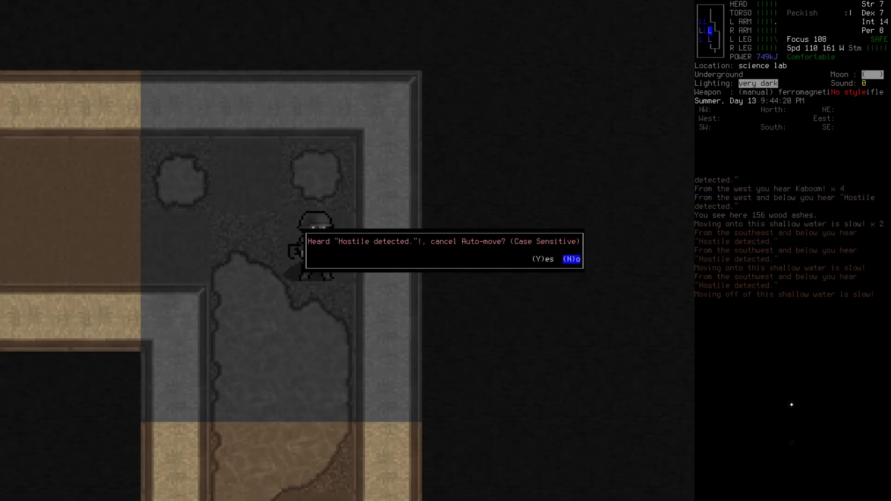
{"action": "key", "text": "N"}
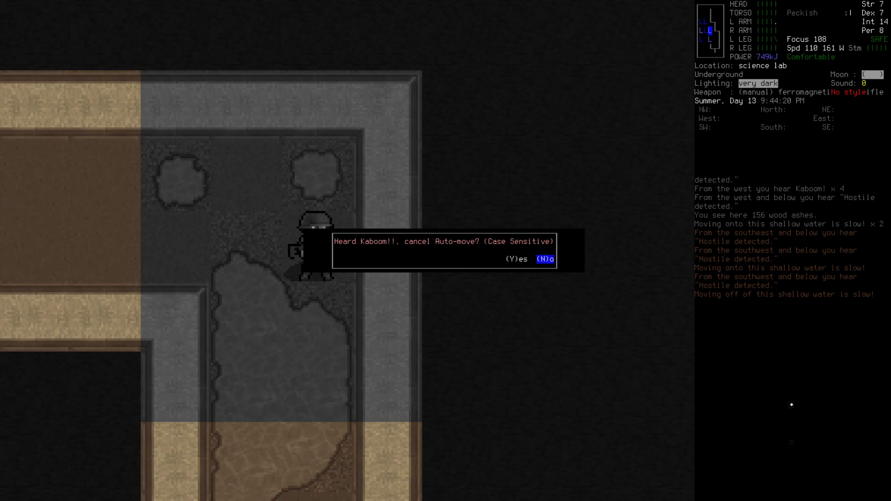
{"action": "key", "text": "N"}
{"action": "key", "text": "N"}
{"action": "key", "text": "N"}
{"action": "key", "text": "N"}
{"action": "key", "text": "N"}
{"action": "key", "text": "N"}
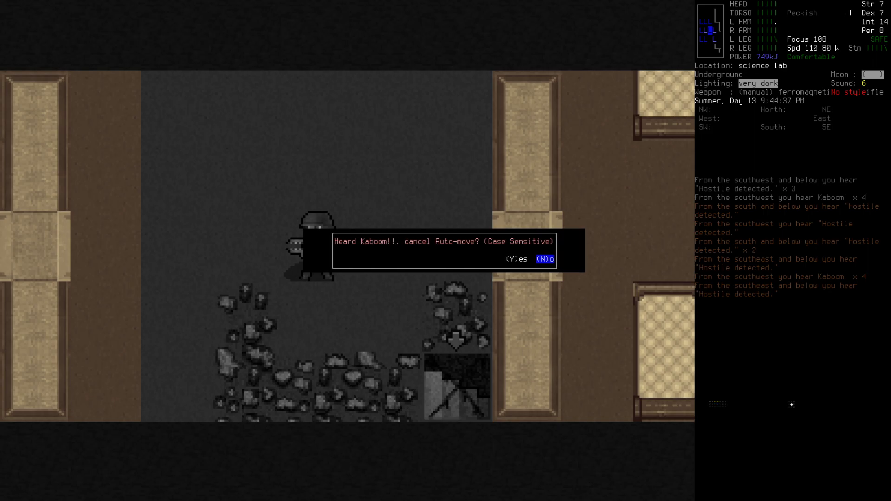
{"action": "key", "text": "N"}
{"action": "key", "text": "N"}
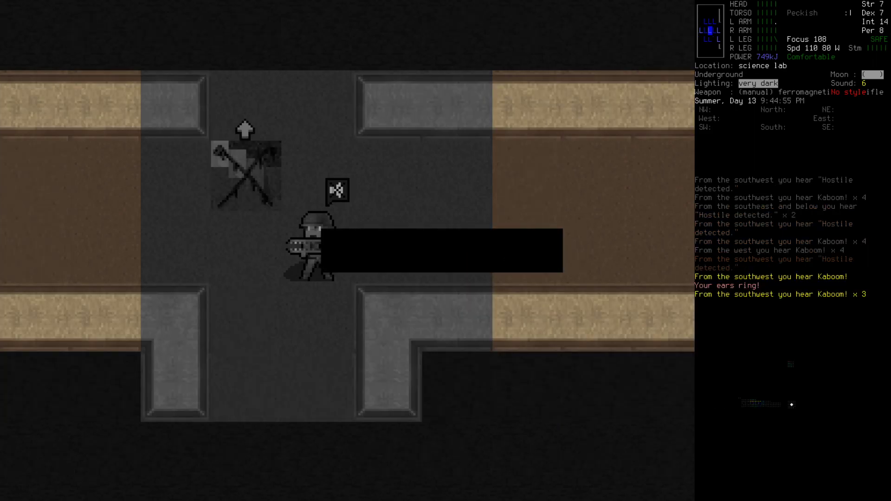
{"action": "key", "text": "N"}
{"action": "key", "text": "N"}
{"action": "key", "text": "N"}
{"action": "key", "text": "N"}
{"action": "key", "text": "N"}
- Survey the lab from a zoomed-out view and take the stairs between floors
{"action": "key", "text": "Y"}
{"action": "key", "text": "Z"}
{"action": "key", "text": "Z"}
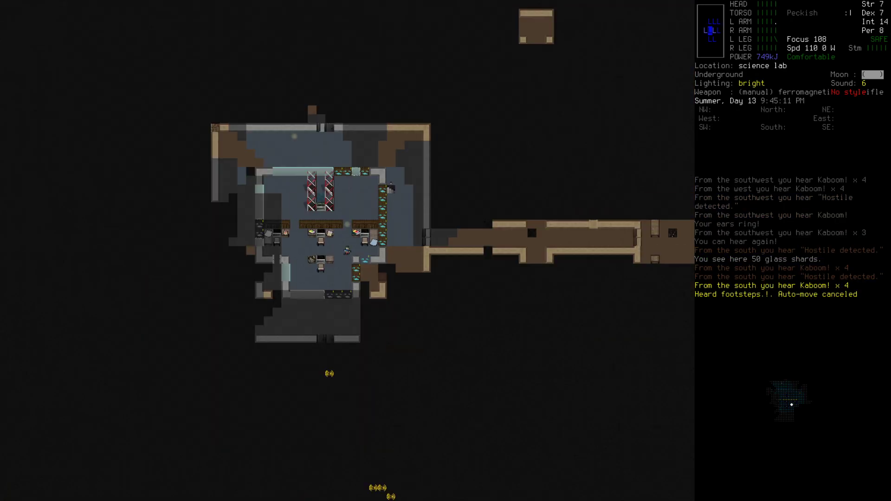
{"action": "key", "text": "Z"}
{"action": "key", "text": "z"}
{"action": "key", "text": "z"}
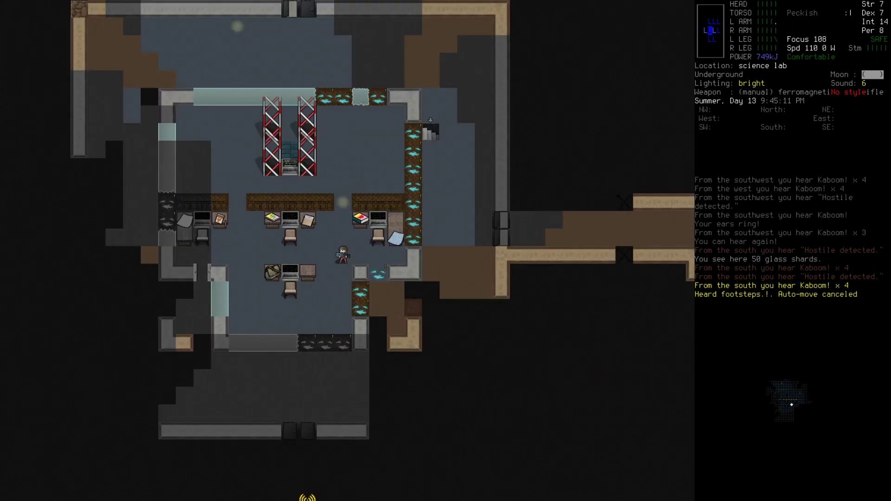
{"action": "key", "text": "9"}
{"action": "key", "text": "9"}
{"action": "key", "text": "9"}
{"action": "key", "text": "9"}
{"action": "key", "text": "9"}
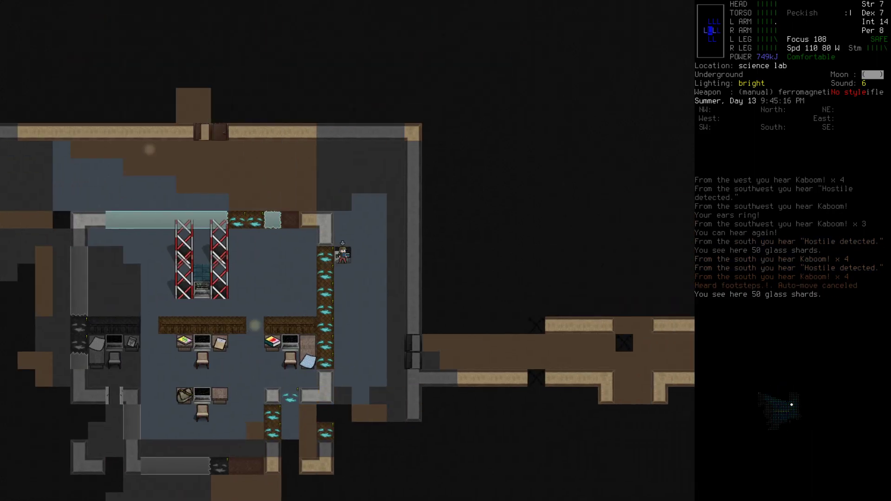
{"action": "key", "text": "less"}
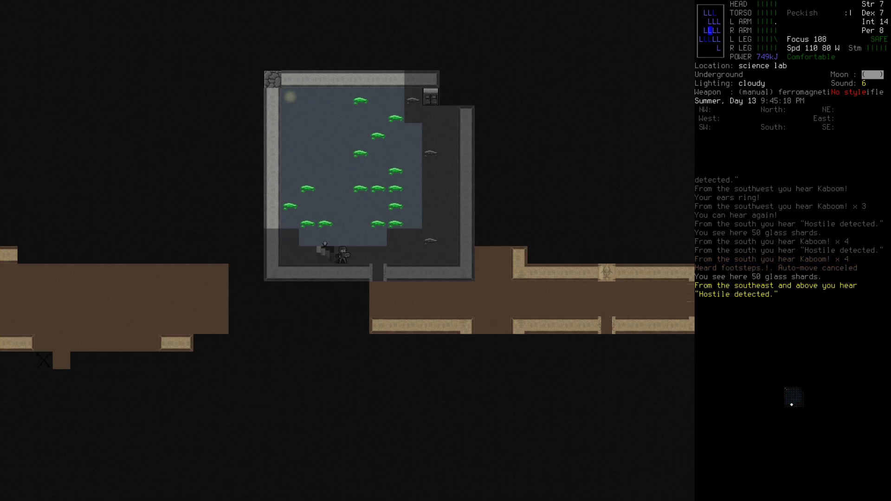
{"action": "key", "text": "greater"}
{"action": "key", "text": "6"}
{"action": "key", "text": "6"}
{"action": "key", "text": "6"}
{"action": "key", "text": "6"}
{"action": "key", "text": "6"}
{"action": "key", "text": "6"}
{"action": "key", "text": "6"}
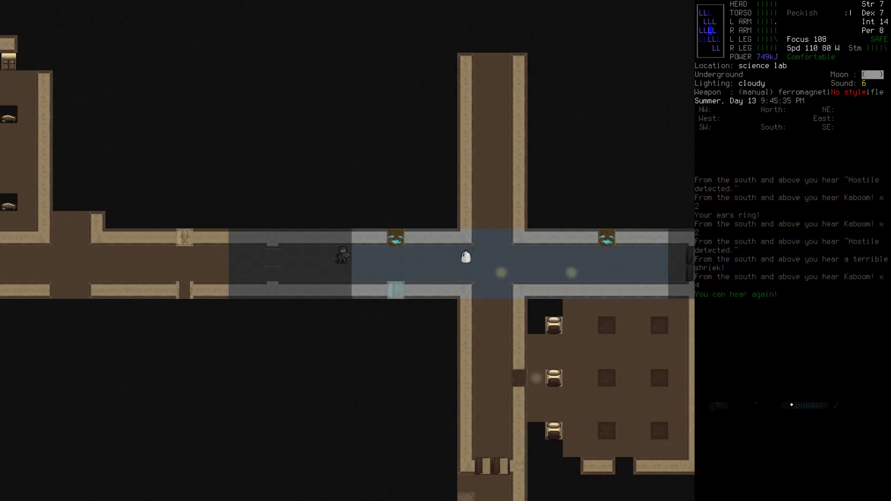
{"action": "key", "text": "6"}
{"action": "key", "text": "6"}
{"action": "key", "text": "6"}
- Walk the lab corridors and down the dark shaft to the Autodoc couch room
{"action": "key", "text": "6"}
{"action": "key", "text": "6"}
{"action": "key", "text": "6"}
{"action": "key", "text": "6"}
{"action": "key", "text": "6"}
{"action": "key", "text": "m"}
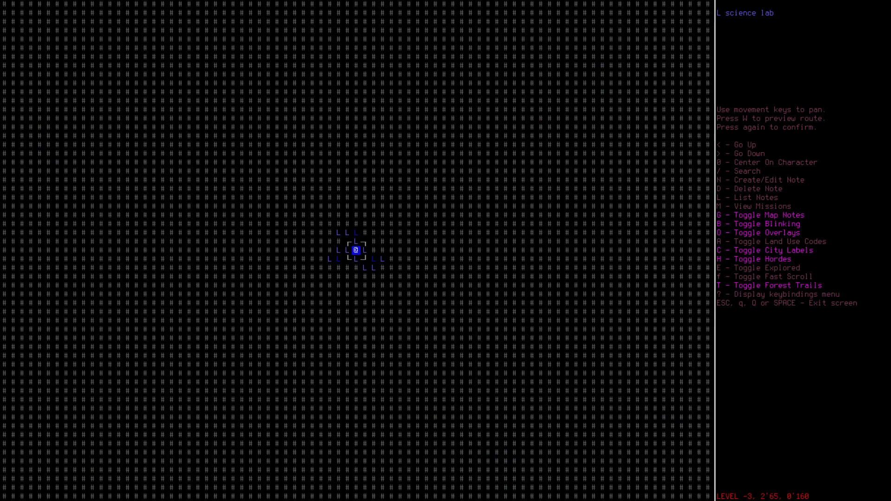
{"action": "key", "text": "Escape"}
{"action": "key", "text": "6"}
{"action": "key", "text": "6"}
{"action": "key", "text": "6"}
{"action": "key", "text": "6"}
{"action": "key", "text": "6"}
{"action": "key", "text": "6"}
{"action": "key", "text": "6"}
{"action": "key", "text": "6"}
{"action": "key", "text": "6"}
{"action": "key", "text": "6"}
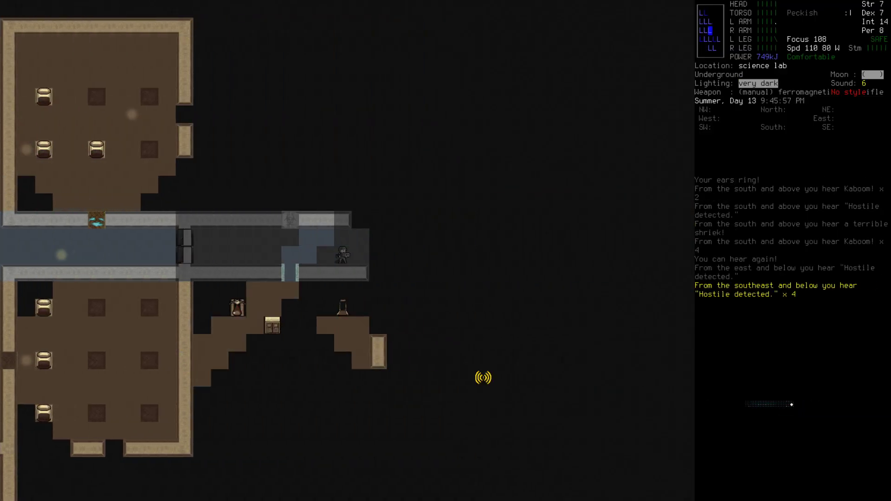
{"action": "key", "text": "3"}
{"action": "key", "text": "3"}
{"action": "key", "text": "3"}
{"action": "key", "text": "2"}
{"action": "key", "text": "2"}
{"action": "key", "text": "2"}
{"action": "key", "text": "2"}
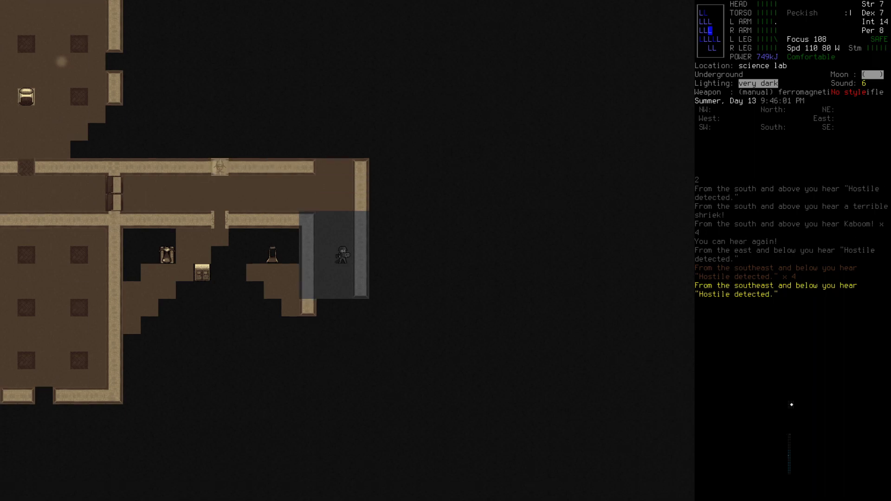
{"action": "key", "text": "2"}
{"action": "key", "text": "2"}
{"action": "key", "text": "2"}
{"action": "key", "text": "2"}
{"action": "key", "text": "2"}
{"action": "key", "text": "2"}
{"action": "key", "text": "2"}
{"action": "key", "text": "2"}
{"action": "key", "text": "2"}
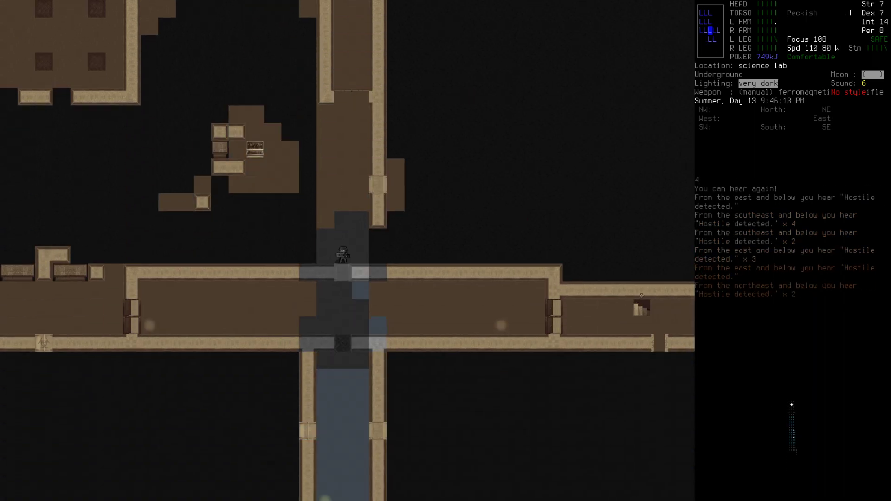
{"action": "key", "text": "2"}
{"action": "key", "text": "6"}
{"action": "key", "text": "6"}
{"action": "key", "text": "6"}
{"action": "key", "text": "6"}
{"action": "key", "text": "6"}
{"action": "key", "text": "6"}
{"action": "key", "text": "6"}
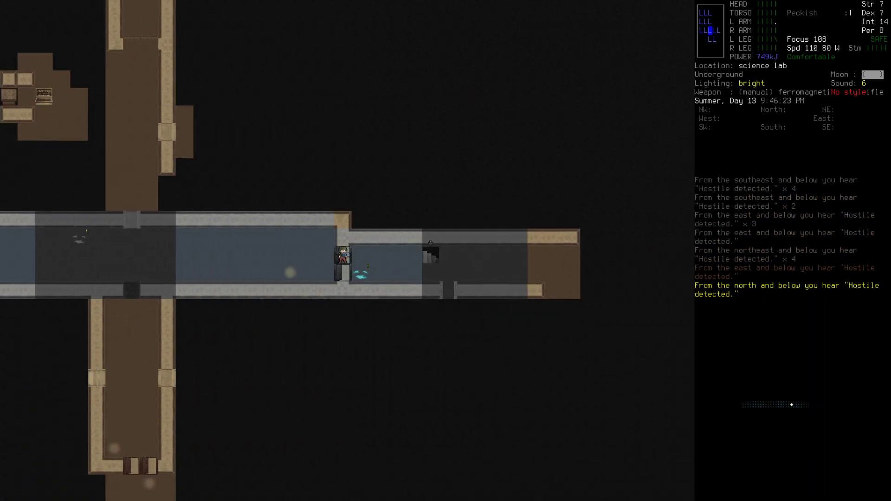
{"action": "key", "text": "6"}
{"action": "key", "text": "6"}
{"action": "key", "text": "6"}
{"action": "key", "text": "6"}
{"action": "key", "text": "6"}
{"action": "key", "text": "6"}
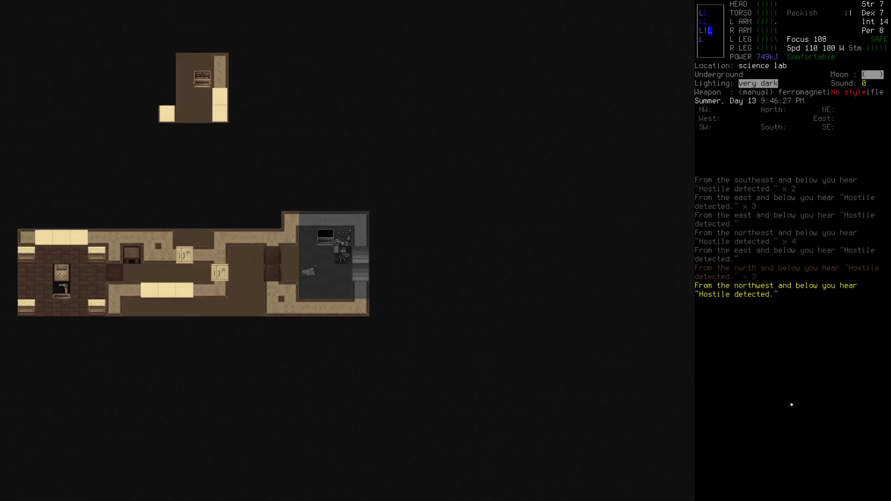
{"action": "key", "text": "Left"}
{"action": "key", "text": "Left"}
{"action": "key", "text": "Left"}
{"action": "key", "text": "Left"}
{"action": "key", "text": "Left"}
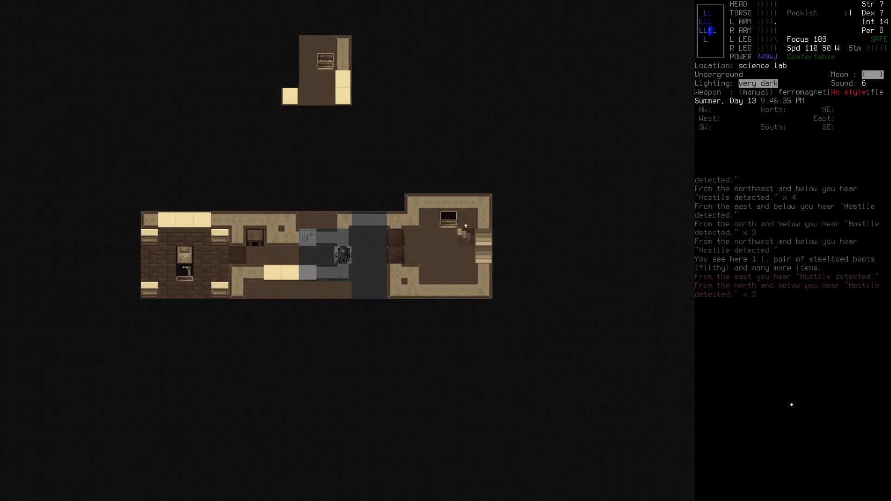
{"action": "key", "text": "Left"}
{"action": "key", "text": "Left"}
{"action": "key", "text": "Left"}
{"action": "key", "text": "Left"}
{"action": "key", "text": "Left"}
{"action": "key", "text": "Left"}
{"action": "key", "text": "Left"}
{"action": "key", "text": "Left"}
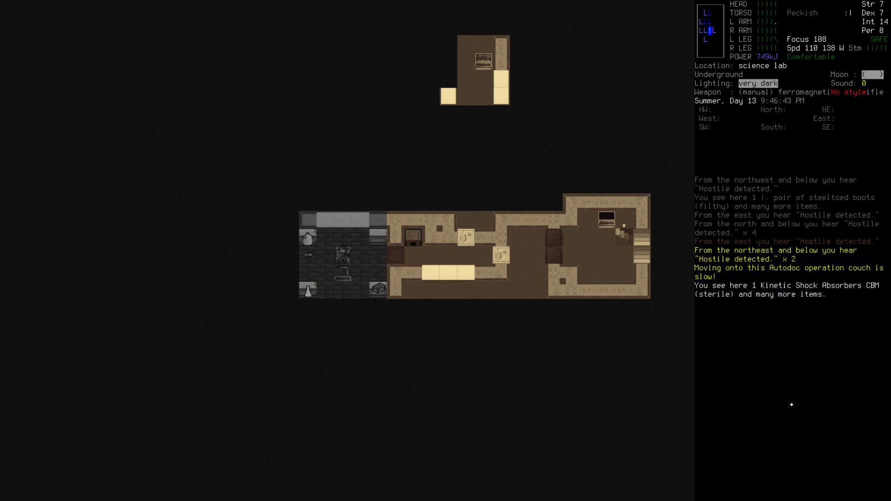
- Drop the Power Storage CBM Mk. II onto the Autodoc couch
{"action": "key", "text": "z"}
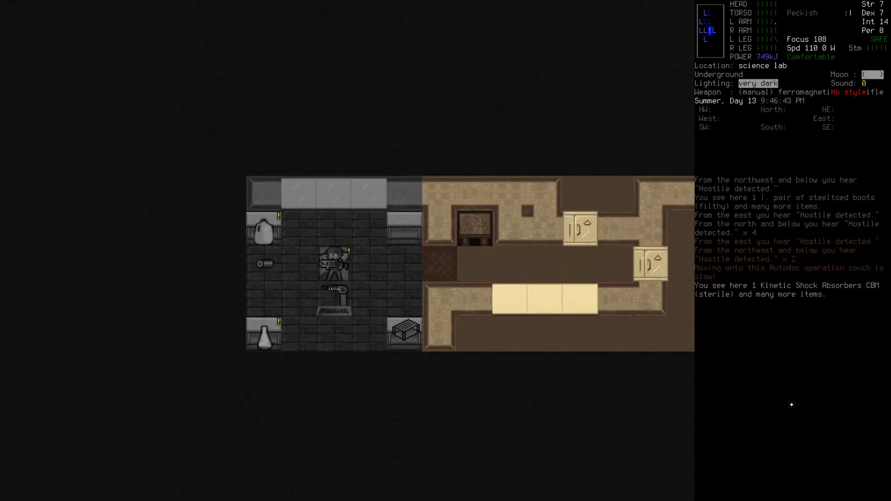
{"action": "key", "text": "g"}
{"action": "key", "text": "Down"}
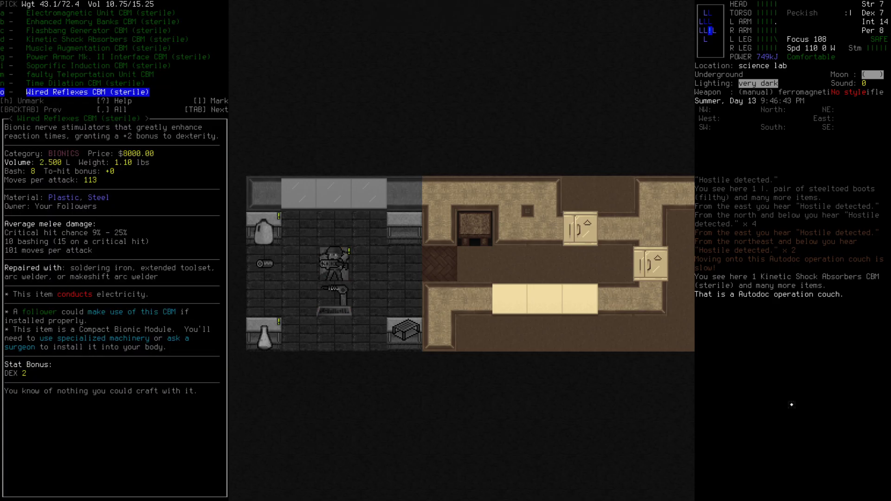
{"action": "key", "text": "Escape"}
{"action": "key", "text": "D"}
{"action": "key", "text": "Up"}
{"action": "key", "text": "Up"}
{"action": "key", "text": "Up"}
{"action": "key", "text": "Up"}
{"action": "key", "text": "Return"}
{"action": "key", "text": "Return"}
{"action": "key", "text": "Left"}
{"action": "key", "text": "Left"}
{"action": "key", "text": "Left"}
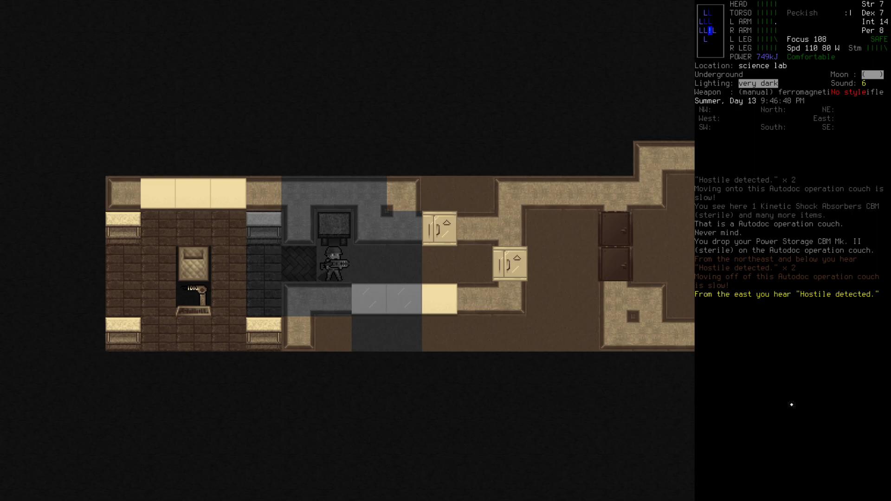
- Play music on the smartphone
{"action": "key", "text": "a"}
{"action": "key", "text": "Up"}
{"action": "key", "text": "Up"}
{"action": "key", "text": "Down"}
{"action": "key", "text": "Down"}
{"action": "key", "text": "Down"}
{"action": "key", "text": "Down"}
{"action": "key", "text": "Down"}
{"action": "key", "text": "Down"}
{"action": "key", "text": "Down"}
{"action": "key", "text": "Down"}
{"action": "key", "text": "Return"}
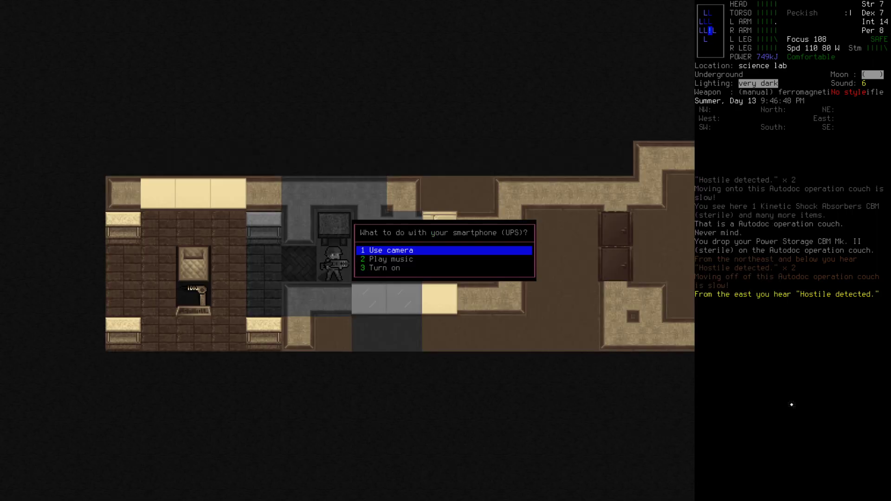
{"action": "key", "text": "Down"}
{"action": "key", "text": "Return"}
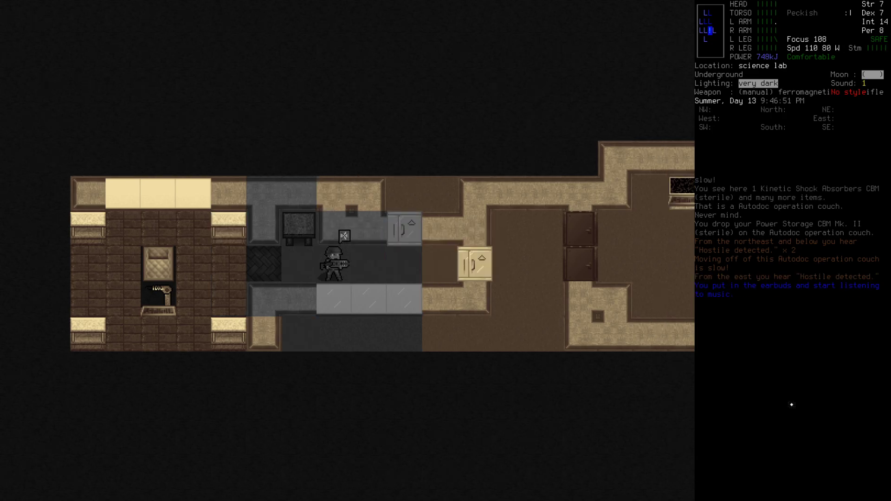
{"action": "key", "text": "Right"}
{"action": "key", "text": "Right"}
{"action": "key", "text": "Right"}
{"action": "key", "text": "Right"}
- Change lab levels, check the overmap, and walk toward the room with green creatures
{"action": "key", "text": "Up"}
{"action": "key", "text": "Up"}
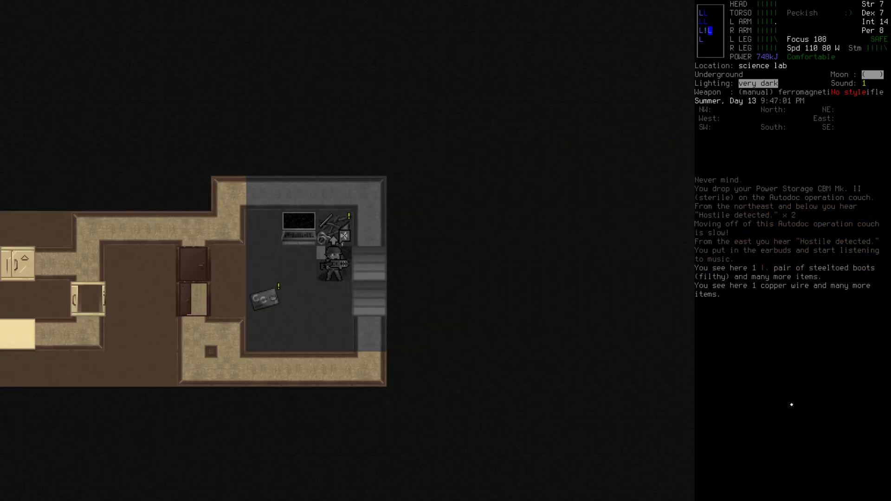
{"action": "key", "text": "greater"}
{"action": "key", "text": "m"}
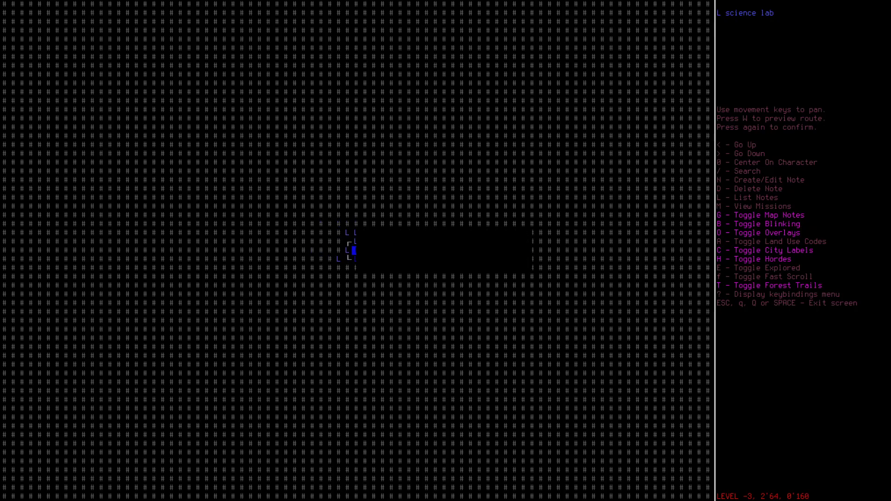
{"action": "key", "text": "Escape"}
{"action": "key", "text": "Left"}
{"action": "key", "text": "Left"}
{"action": "key", "text": "Left"}
{"action": "key", "text": "Up"}
{"action": "key", "text": "Up"}
{"action": "key", "text": "Up"}
{"action": "key", "text": "Up"}
{"action": "key", "text": "Left"}
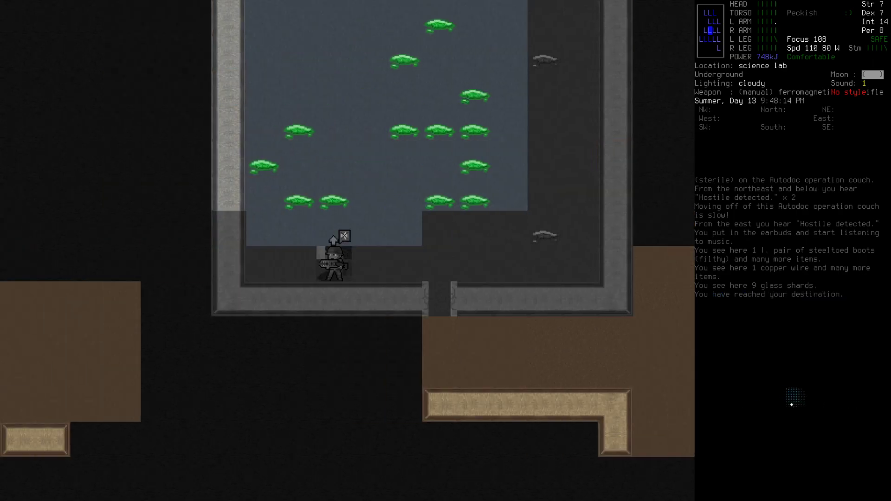
- Auto-travel to a chosen spot in the lab using the overmap
{"action": "key", "text": "less"}
{"action": "key", "text": "m"}
{"action": "key", "text": "Up"}
{"action": "key", "text": "Right"}
{"action": "key", "text": "W"}
{"action": "key", "text": "Return"}
- Walk across the lab counters and south into the science train depot
{"action": "key", "text": "Right"}
{"action": "key", "text": "Right"}
{"action": "key", "text": "Right"}
{"action": "key", "text": "Right"}
{"action": "key", "text": "Up"}
{"action": "key", "text": "Up"}
{"action": "key", "text": "Right"}
{"action": "key", "text": "Down"}
{"action": "key", "text": "Down"}
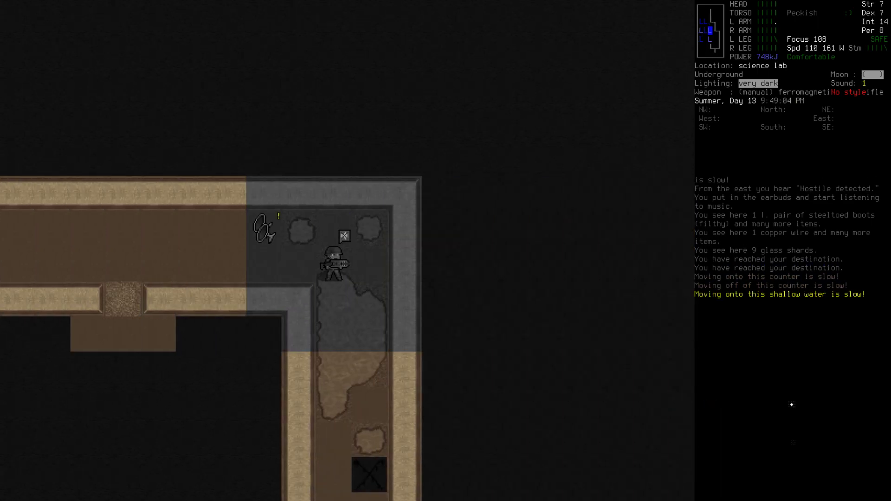
{"action": "key", "text": "Down"}
{"action": "key", "text": "Down"}
{"action": "key", "text": "Down"}
{"action": "key", "text": "Down"}
{"action": "key", "text": "Down"}
{"action": "key", "text": "Down"}
{"action": "key", "text": "Down"}
{"action": "key", "text": "Z"}
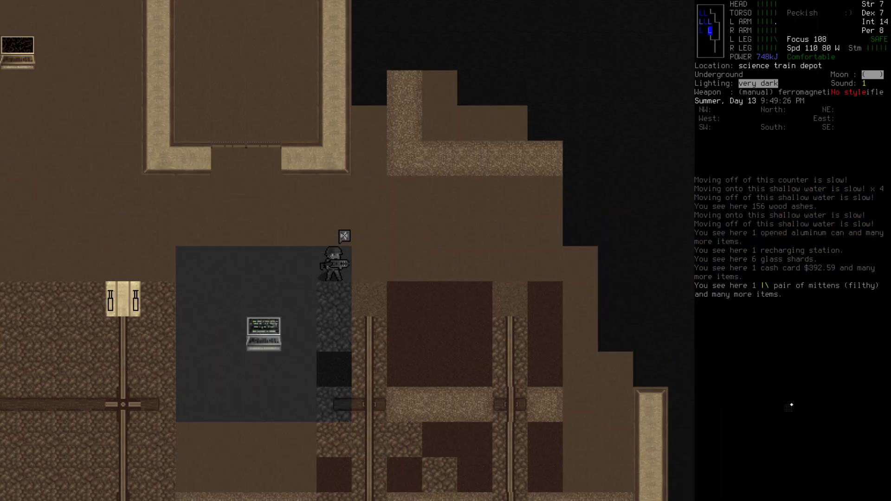
{"action": "key", "text": "Z"}
- Auto-travel onto the subway, continuing past the zombie child
{"action": "key", "text": "m"}
{"action": "key", "text": "Right"}
{"action": "key", "text": "Right"}
{"action": "key", "text": "Right"}
{"action": "key", "text": "Right"}
{"action": "key", "text": "Right"}
{"action": "key", "text": "Right"}
{"action": "key", "text": "Right"}
{"action": "key", "text": "Right"}
{"action": "key", "text": "W"}
{"action": "key", "text": "Y"}
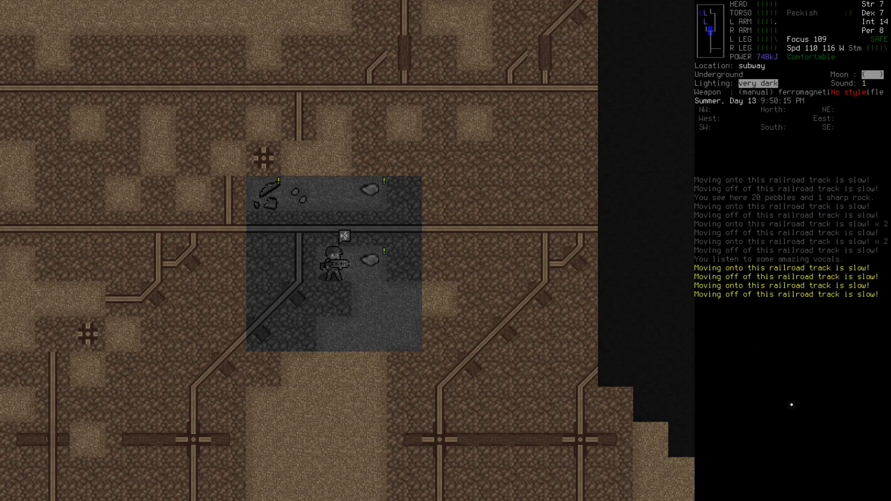
{"action": "key", "text": "N"}
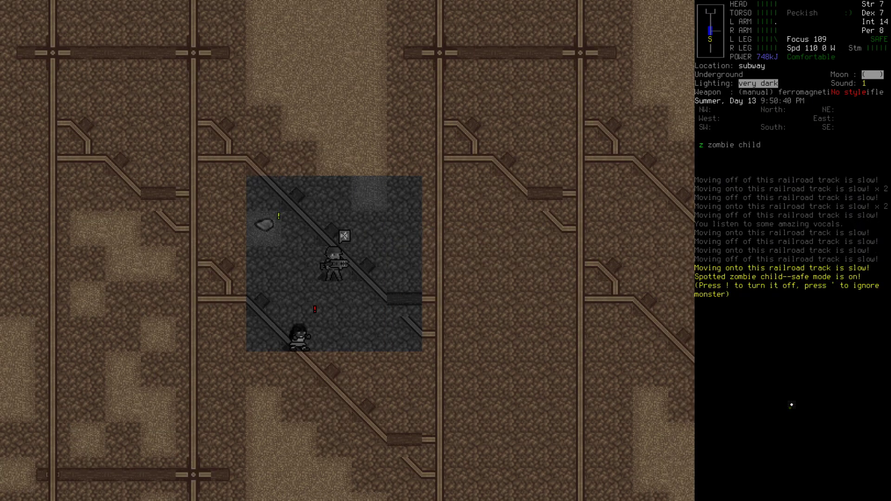
- Turn off safe mode and step off the railroad track
{"action": "key", "text": "exclam"}
{"action": "key", "text": "m"}
{"action": "key", "text": "Escape"}
{"action": "key", "text": "h"}
{"action": "key", "text": "h"}
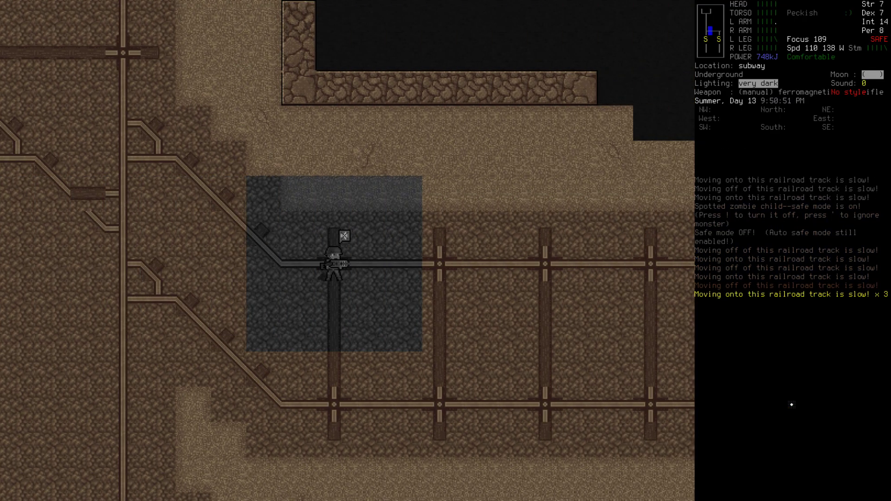
- Auto-travel to the base and walk east to its door
{"action": "key", "text": "m"}
{"action": "key", "text": "l"}
{"action": "key", "text": "h"}
{"action": "key", "text": "W"}
{"action": "key", "text": "Y"}
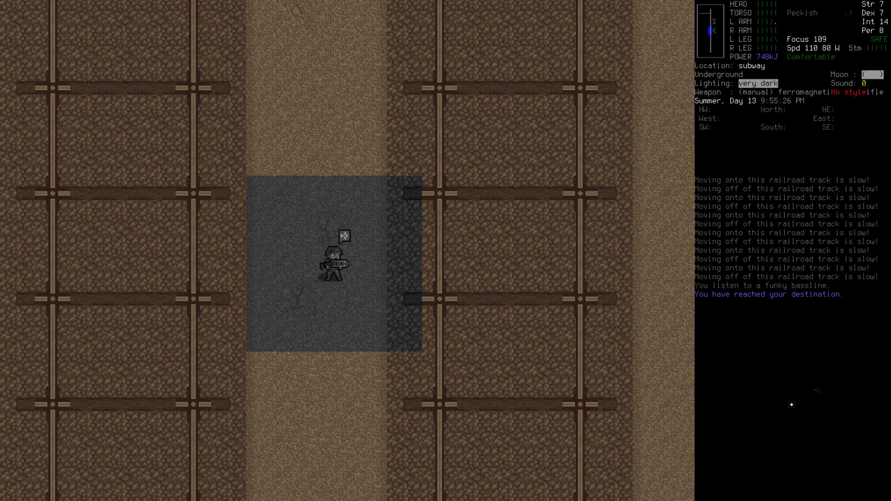
{"action": "key", "text": "l"}
{"action": "key", "text": "l"}
{"action": "key", "text": "l"}
{"action": "key", "text": "l"}
{"action": "key", "text": "l"}
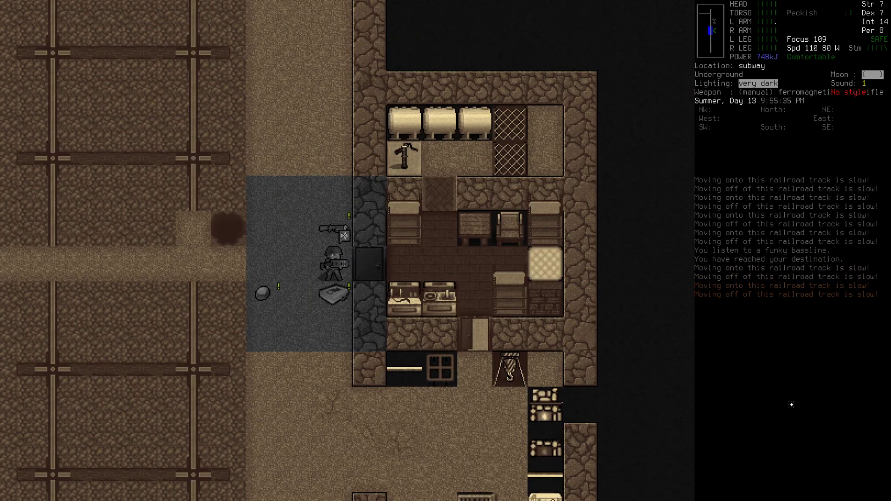
{"action": "key", "text": "l"}
{"action": "key", "text": "l"}
{"action": "key", "text": "l"}
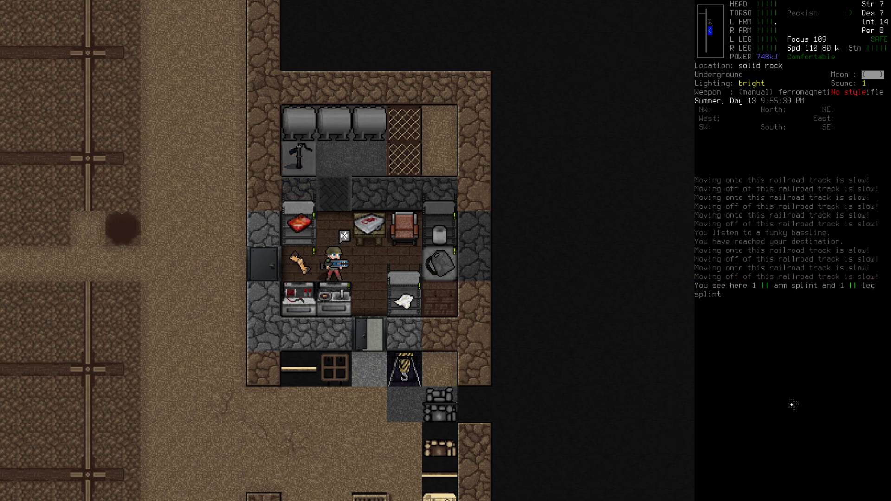
- Turn off the base's atomic lights through Control multiple electronics
{"action": "key", "text": "z"}
{"action": "key", "text": "e"}
{"action": "key", "text": "j"}
{"action": "key", "text": "Up"}
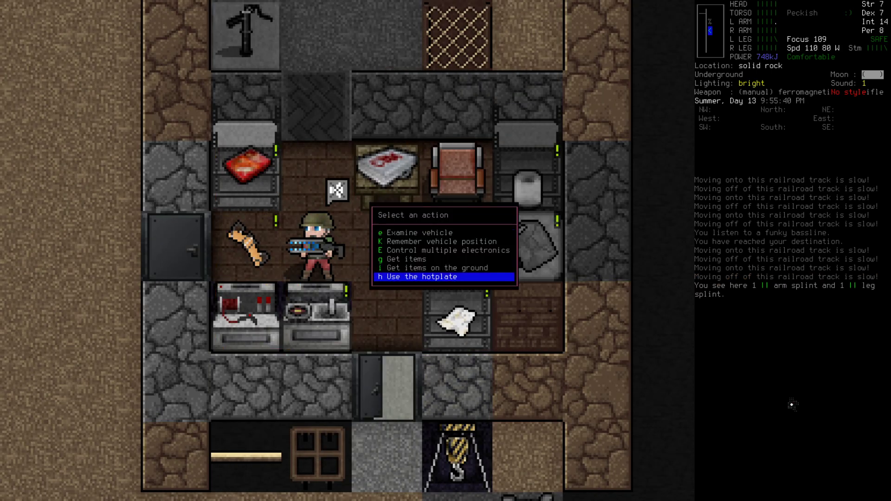
{"action": "key", "text": "Up"}
{"action": "key", "text": "Up"}
{"action": "key", "text": "Up"}
{"action": "key", "text": "Up"}
{"action": "key", "text": "Down"}
{"action": "key", "text": "Return"}
{"action": "key", "text": "Down"}
{"action": "key", "text": "Return"}
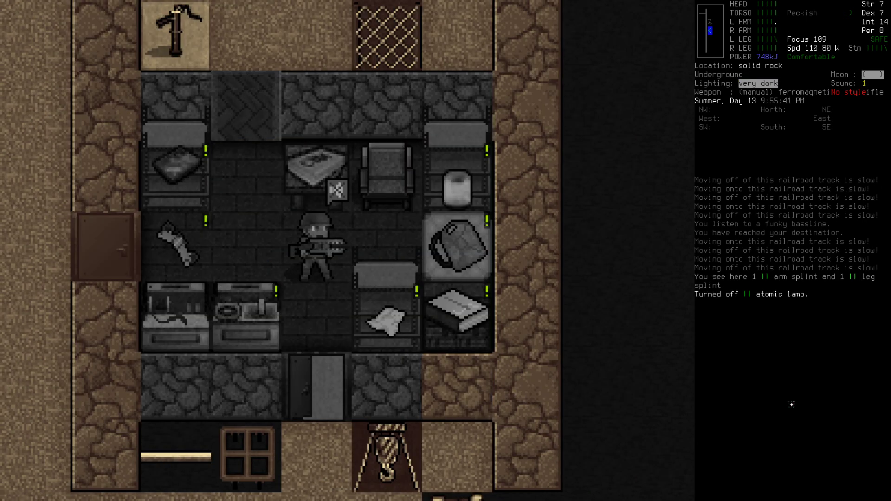
- Take the anesthesia kit from the tool shelf after checking the drug shelf
{"action": "key", "text": "Right"}
{"action": "key", "text": "g"}
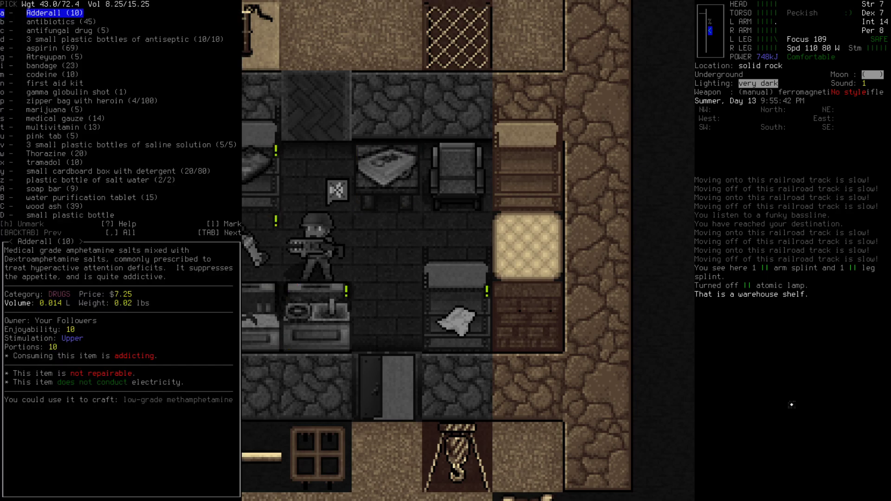
{"action": "key", "text": "Escape"}
{"action": "key", "text": "e"}
{"action": "key", "text": "Left"}
{"action": "key", "text": "Down"}
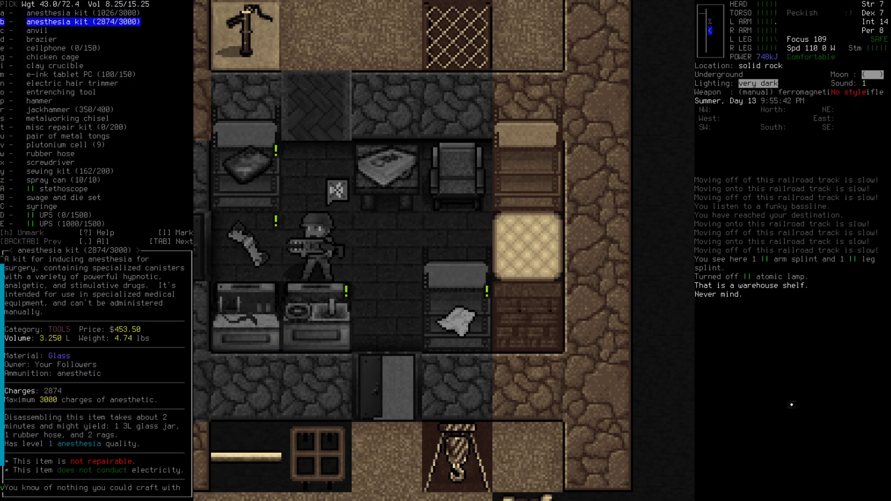
{"action": "key", "text": "Return"}
- Walk west out of the base into the subway
{"action": "key", "text": "Left"}
{"action": "key", "text": "Left"}
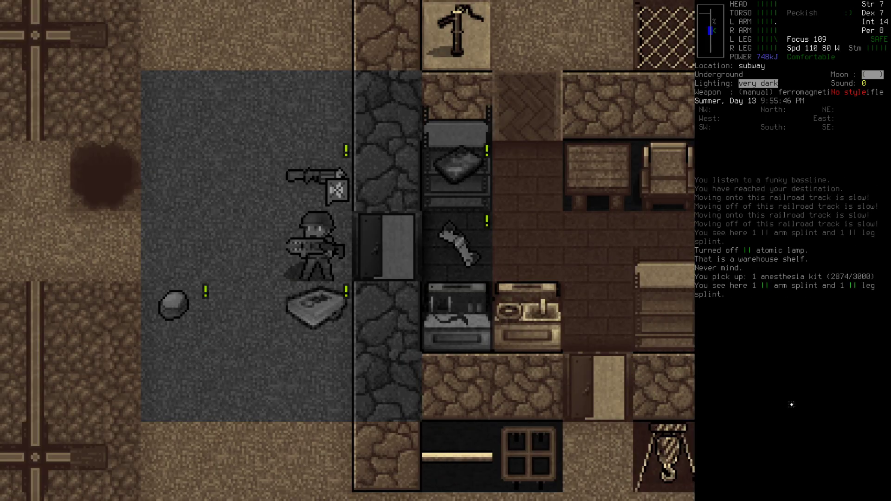
{"action": "key", "text": "m"}
{"action": "key", "text": "Left"}
{"action": "key", "text": "Left"}
{"action": "key", "text": "Left"}
{"action": "key", "text": "Left"}
{"action": "key", "text": "Left"}
- Auto-travel back through the subway to the science lab, ignoring the zombie child
{"action": "key", "text": "W"}
{"action": "key", "text": "W"}
{"action": "key", "text": "Y"}
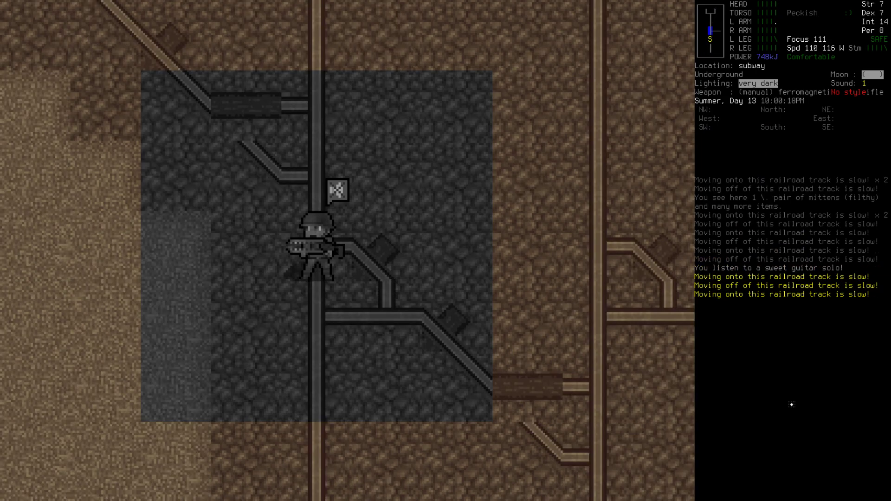
{"action": "key", "text": "N"}
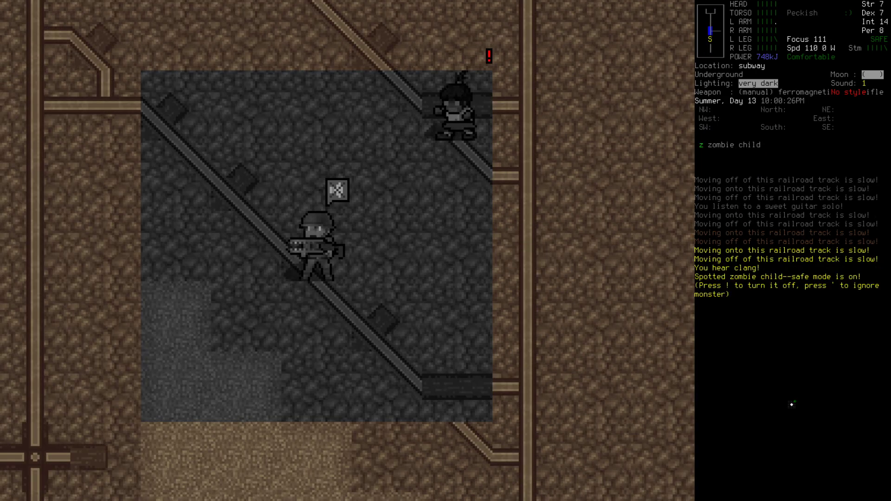
{"action": "key", "text": "m"}
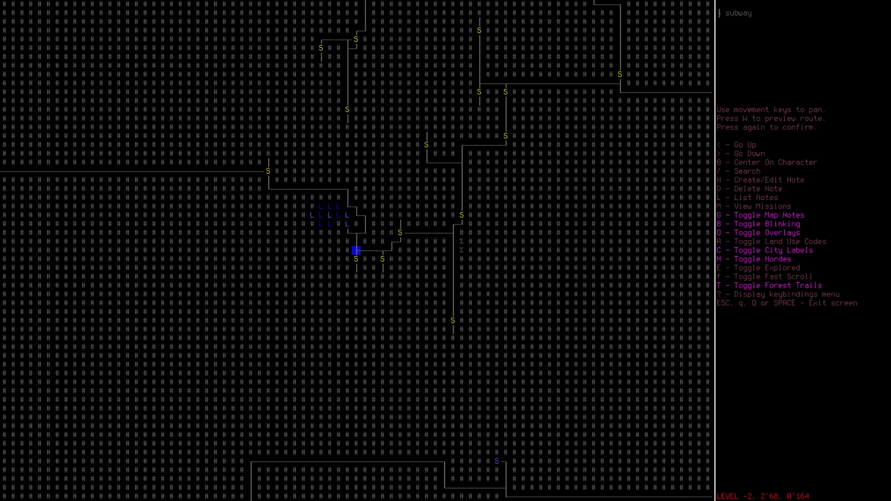
{"action": "key", "text": "W"}
{"action": "key", "text": "W"}
{"action": "key", "text": "Y"}
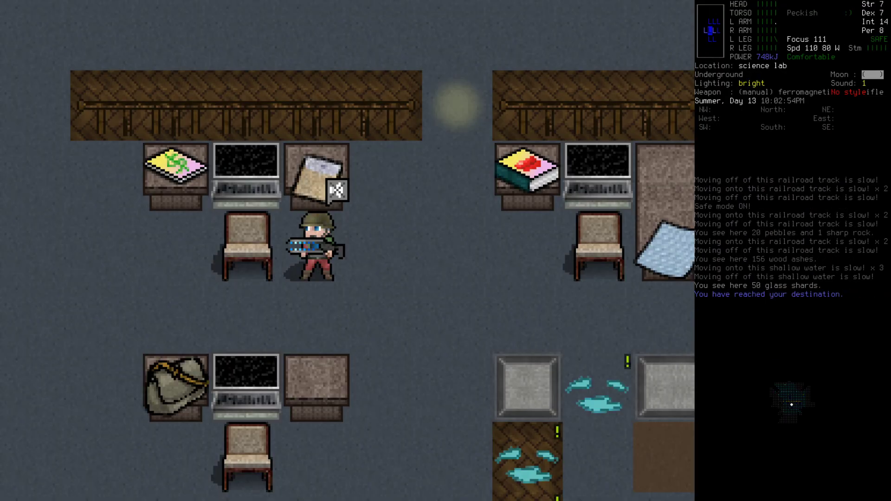
- Walk north into the lab room
{"action": "key", "text": "z"}
{"action": "key", "text": "Up"}
{"action": "key", "text": "Up"}
{"action": "key", "text": "Up"}
{"action": "key", "text": "Up"}
{"action": "key", "text": "Up"}
{"action": "key", "text": "Z"}
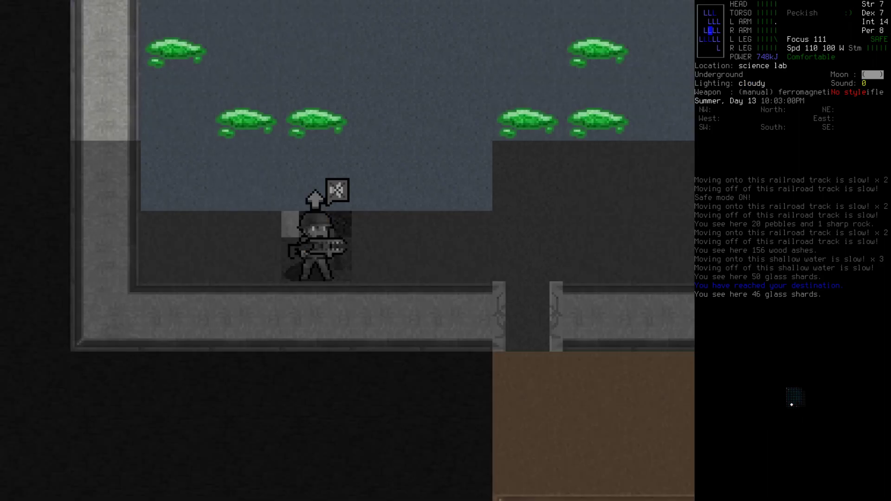
{"action": "key", "text": "Up"}
- Resume map travel and cancel auto-move when the zombie child and dog appear
{"action": "key", "text": "m"}
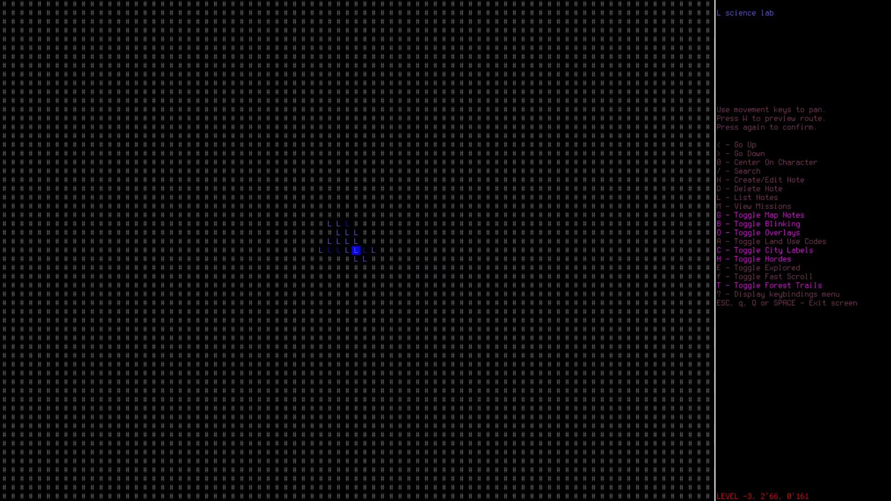
{"action": "key", "text": "W"}
{"action": "key", "text": "W"}
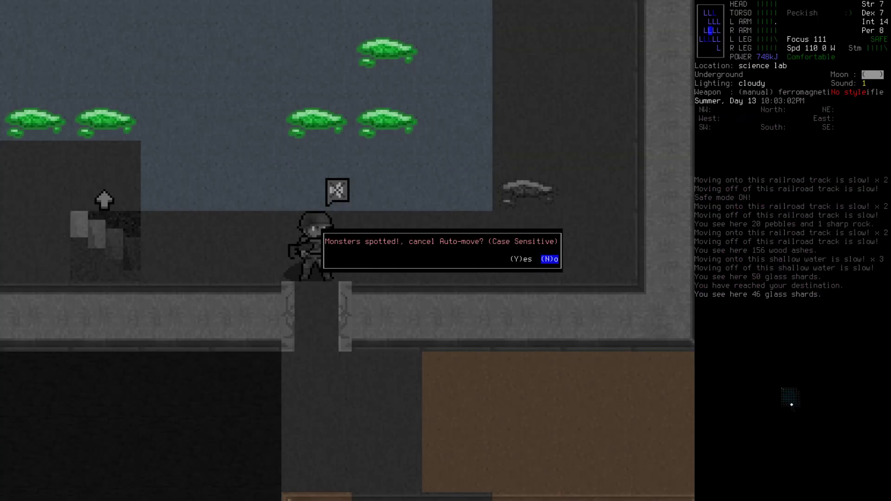
{"action": "key", "text": "Y"}
{"action": "key", "text": "Z"}
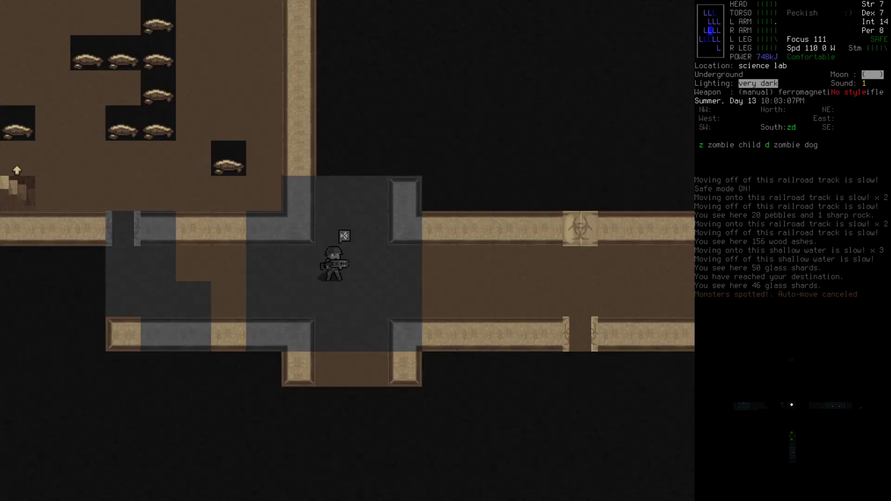
- Survey the lab from a zoomed-out view and turn off safe mode
{"action": "key", "text": "Z"}
{"action": "key", "text": "Z"}
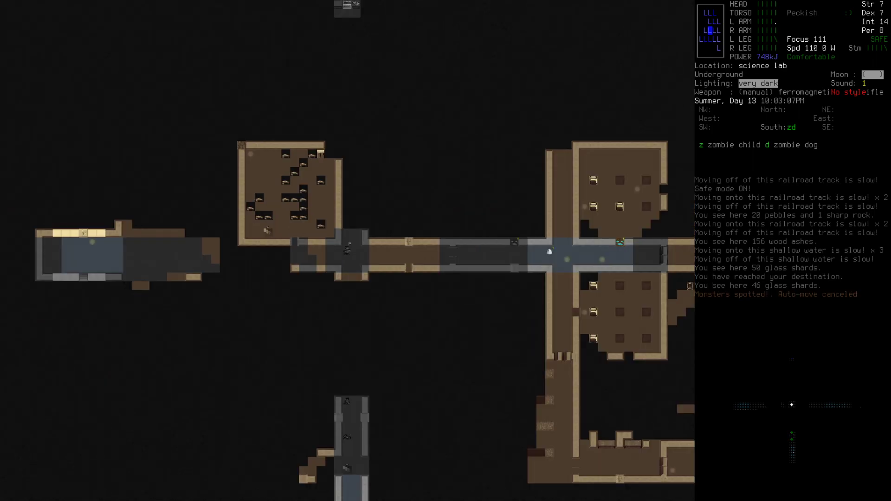
{"action": "key", "text": "z"}
{"action": "key", "text": "f"}
{"action": "key", "text": "exclam"}
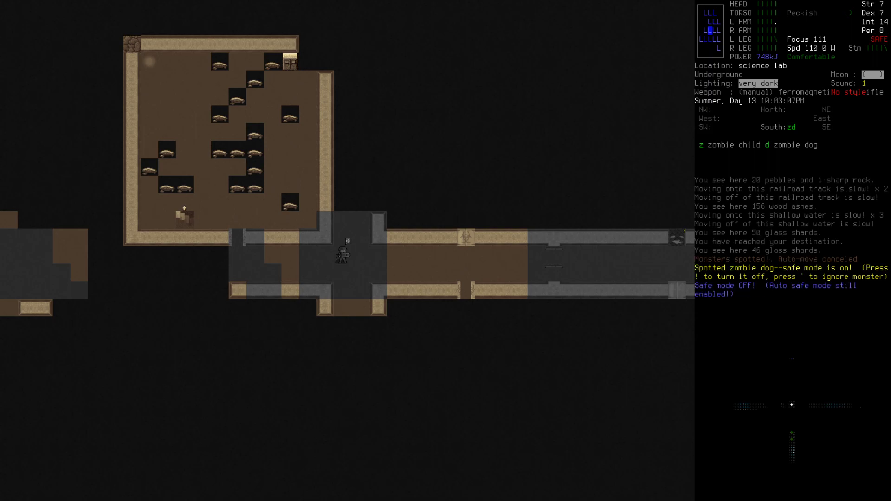
{"action": "key", "text": "5"}
- Save the game while walking east through the flooded corridor and south
{"action": "key", "text": "Right"}
{"action": "key", "text": "Right"}
{"action": "key", "text": "Right"}
{"action": "key", "text": "Right"}
{"action": "key", "text": "Right"}
{"action": "key", "text": "Right"}
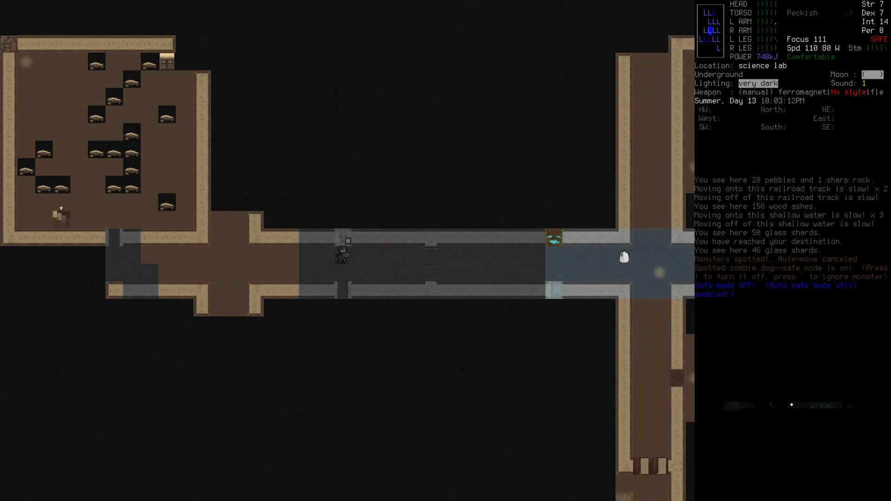
{"action": "key", "text": "Right"}
{"action": "key", "text": "Right"}
{"action": "key", "text": "3"}
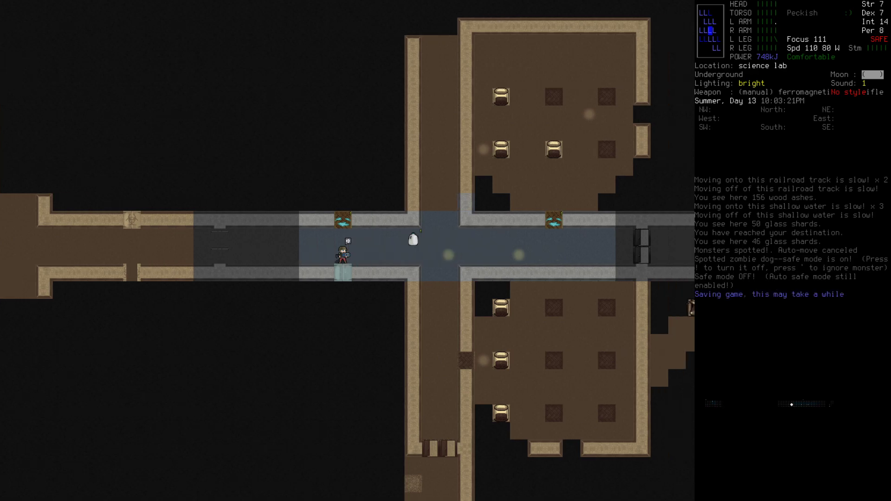
{"action": "key", "text": "Right"}
{"action": "key", "text": "Right"}
{"action": "key", "text": "Right"}
{"action": "key", "text": "Right"}
{"action": "key", "text": "Right"}
{"action": "key", "text": "Right"}
{"action": "key", "text": "Right"}
{"action": "key", "text": "Right"}
{"action": "key", "text": "Right"}
{"action": "key", "text": "Right"}
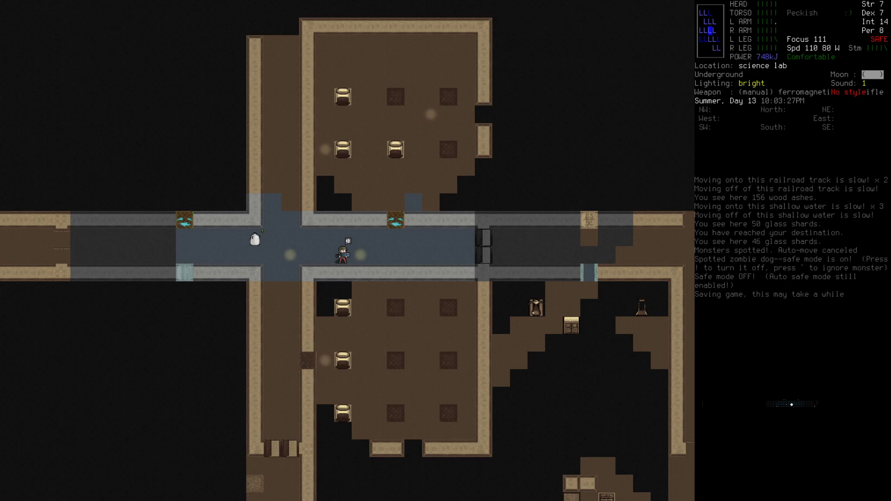
{"action": "key", "text": "Right"}
{"action": "key", "text": "Right"}
{"action": "key", "text": "Right"}
{"action": "key", "text": "Right"}
{"action": "key", "text": "Right"}
{"action": "key", "text": "Right"}
{"action": "key", "text": "Right"}
{"action": "key", "text": "Right"}
{"action": "key", "text": "Right"}
{"action": "key", "text": "Down"}
{"action": "key", "text": "Down"}
{"action": "key", "text": "Down"}
{"action": "key", "text": "Down"}
{"action": "key", "text": "Down"}
{"action": "key", "text": "Down"}
{"action": "key", "text": "Down"}
{"action": "key", "text": "Down"}
{"action": "key", "text": "Down"}
{"action": "key", "text": "Down"}
{"action": "key", "text": "Down"}
{"action": "key", "text": "Down"}
{"action": "key", "text": "Down"}
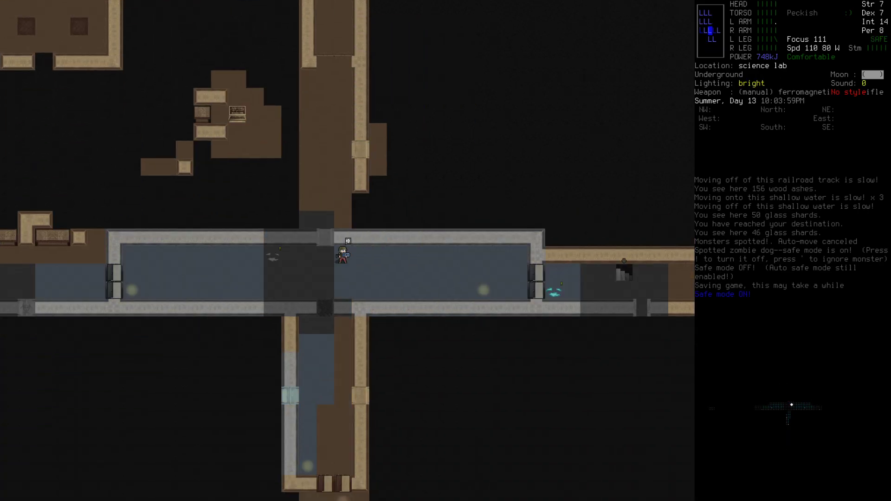
- Walk east, then west into the room with the steeltoed boots
{"action": "key", "text": "Right"}
{"action": "key", "text": "Right"}
{"action": "key", "text": "Right"}
{"action": "key", "text": "Right"}
{"action": "key", "text": "Right"}
{"action": "key", "text": "Right"}
{"action": "key", "text": "Right"}
{"action": "key", "text": "Right"}
{"action": "key", "text": "Right"}
{"action": "key", "text": "Right"}
{"action": "key", "text": "Right"}
{"action": "key", "text": "Right"}
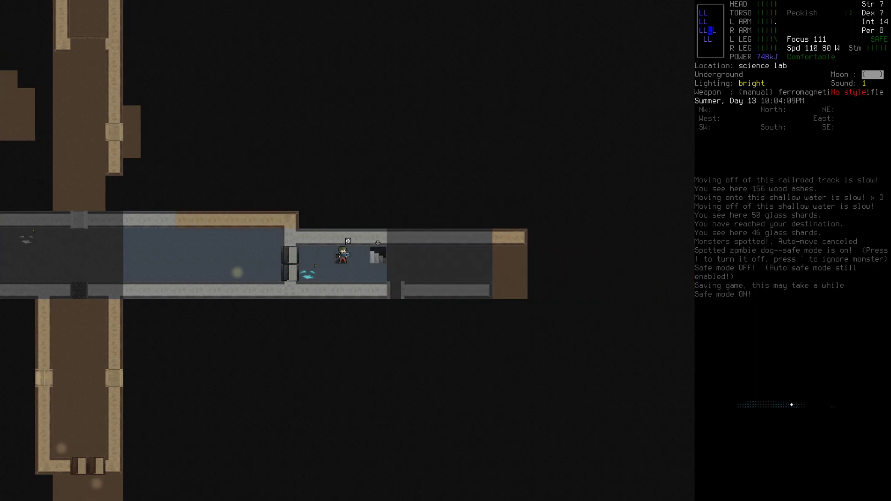
{"action": "key", "text": "Right"}
{"action": "key", "text": "Right"}
{"action": "key", "text": "Right"}
{"action": "key", "text": "Right"}
{"action": "key", "text": "Right"}
{"action": "key", "text": "less"}
{"action": "key", "text": "Left"}
{"action": "key", "text": "Left"}
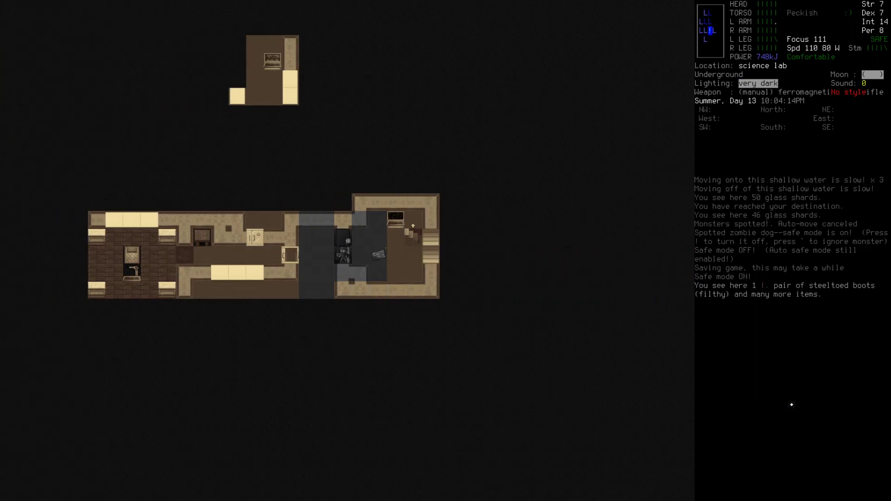
{"action": "key", "text": "Left"}
{"action": "key", "text": "Left"}
{"action": "key", "text": "Left"}
{"action": "key", "text": "Left"}
{"action": "key", "text": "Left"}
{"action": "key", "text": "Left"}
{"action": "key", "text": "Left"}
{"action": "key", "text": "Left"}
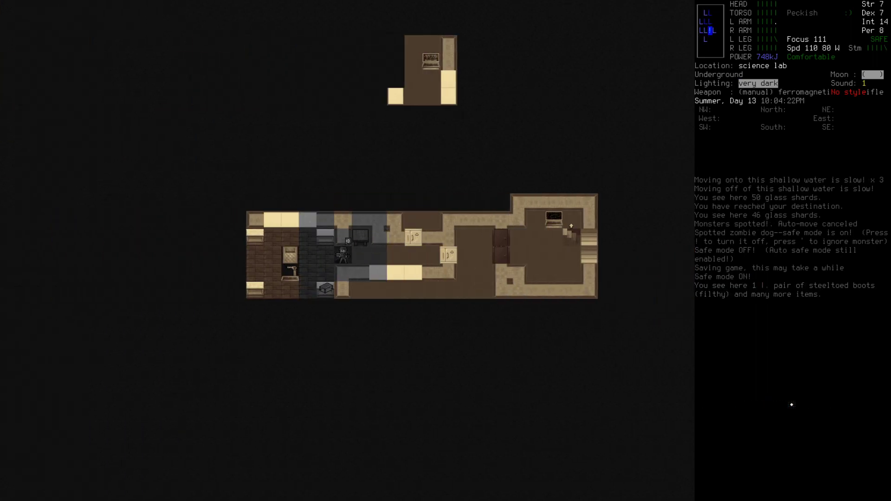
{"action": "key", "text": "Left"}
{"action": "key", "text": "Left"}
{"action": "key", "text": "Left"}
{"action": "key", "text": "Left"}
- Select Power Storage CBM Mk. II on the Autodoc couch and confirm the surgery
{"action": "key", "text": "Z"}
{"action": "key", "text": "Z"}
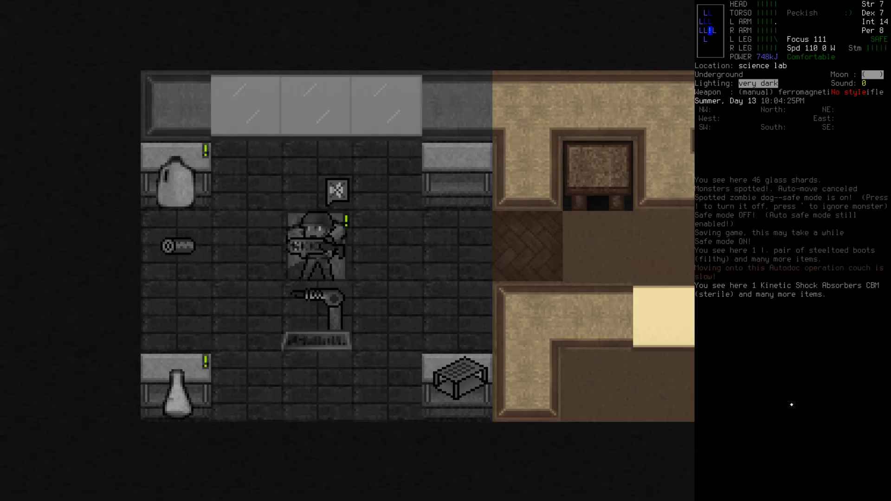
{"action": "key", "text": "e"}
{"action": "key", "text": "i"}
{"action": "key", "text": "Up"}
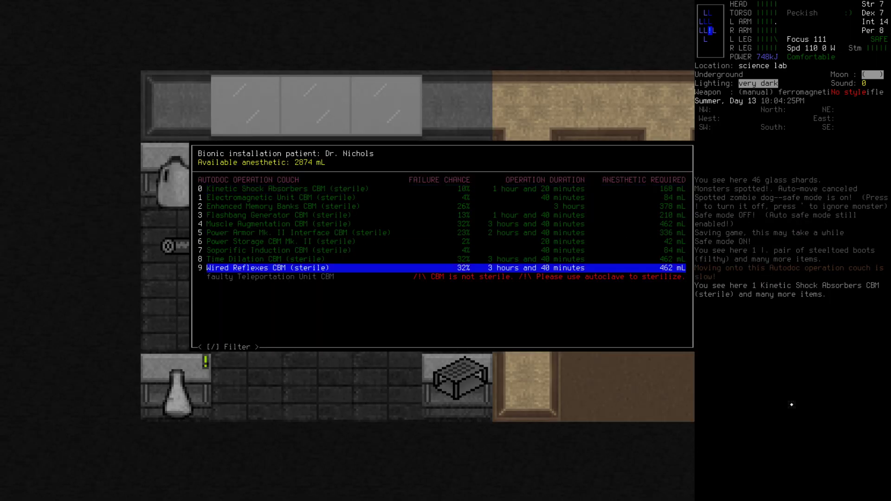
{"action": "key", "text": "Up"}
{"action": "key", "text": "Up"}
{"action": "key", "text": "Up"}
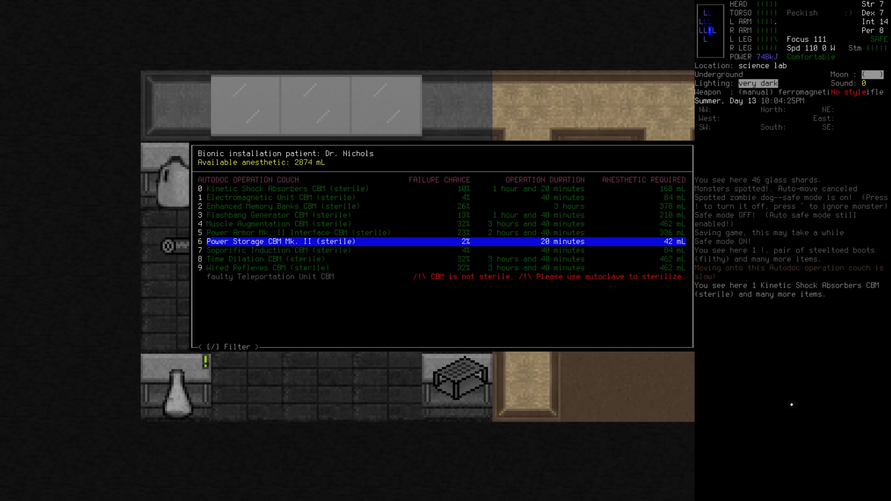
{"action": "key", "text": "Return"}
{"action": "key", "text": "Y"}
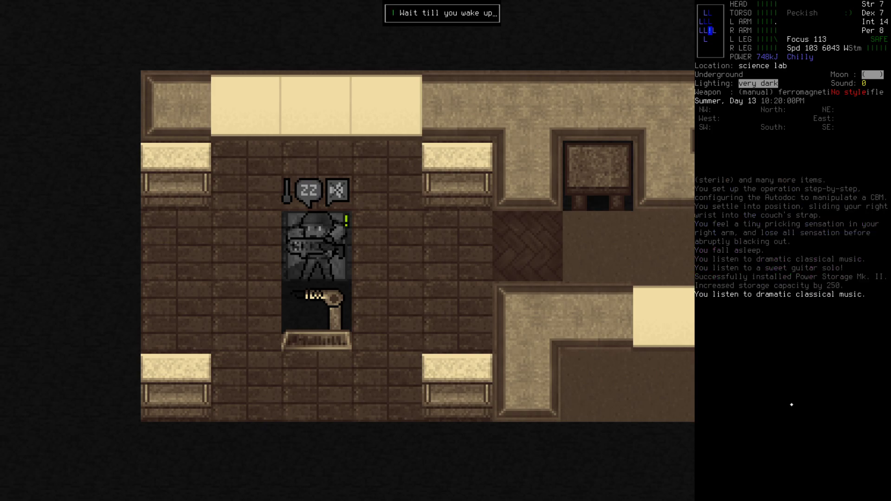
{"action": "key", "text": "e"}
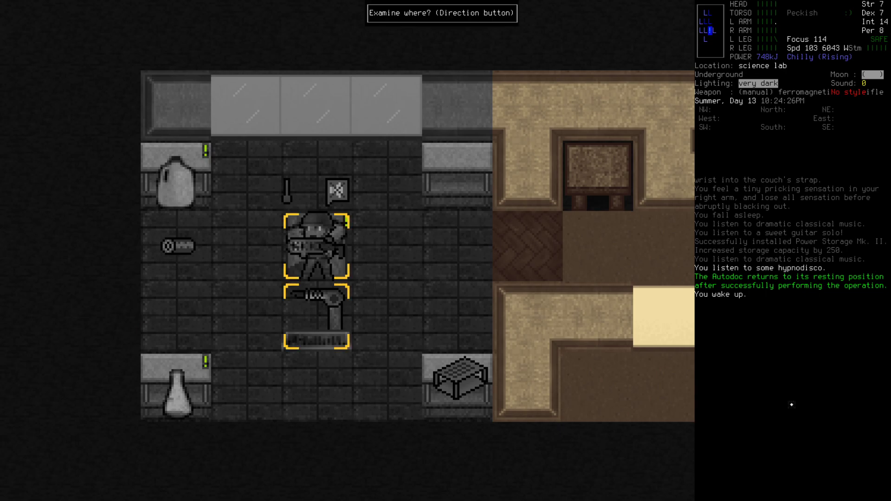
- Reopen the Autodoc's bionic list and check the Soporific Induction entry
{"action": "key", "text": "Down"}
{"action": "key", "text": "Return"}
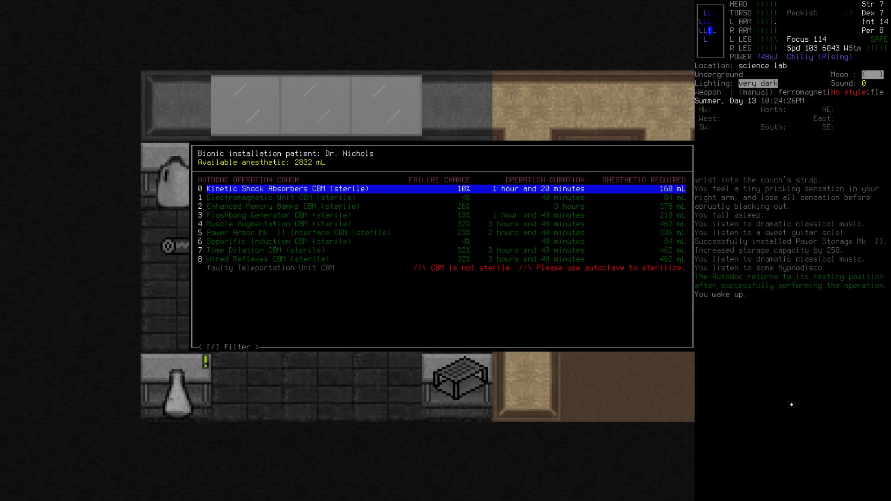
{"action": "key", "text": "8"}
{"action": "key", "text": "Up"}
{"action": "key", "text": "Up"}
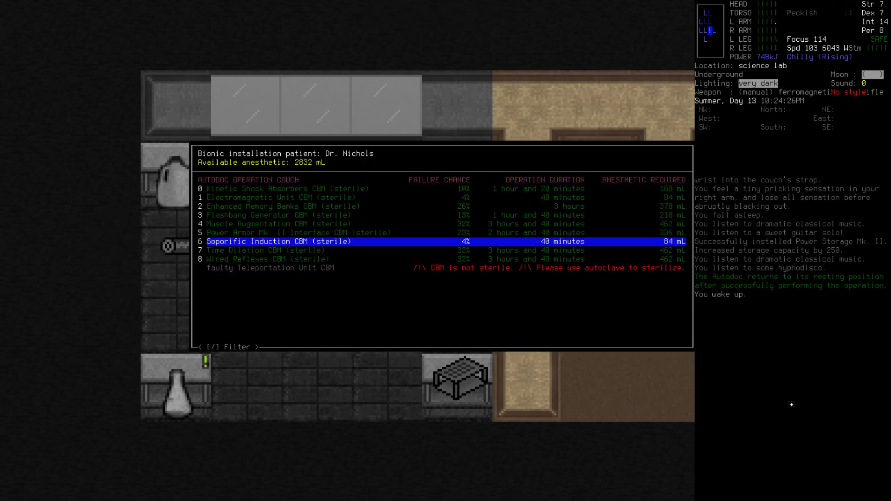
{"action": "key", "text": "Up"}
{"action": "key", "text": "Up"}
{"action": "key", "text": "Up"}
{"action": "key", "text": "Up"}
{"action": "key", "text": "Up"}
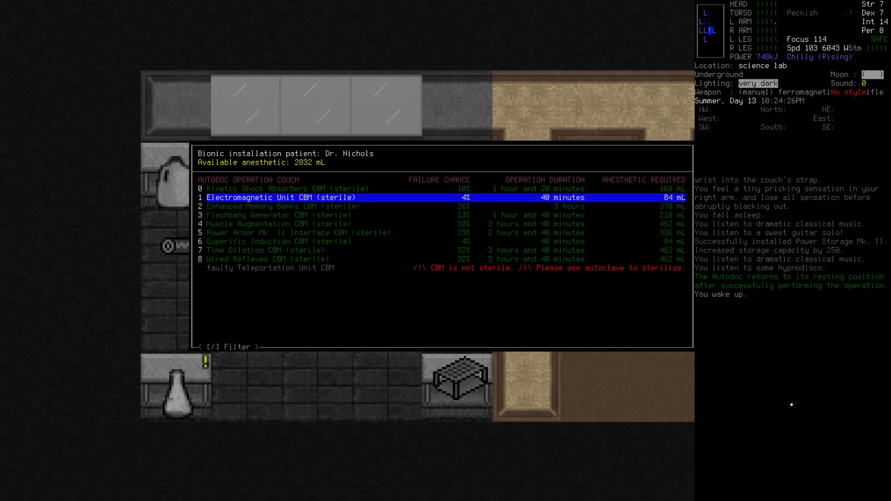
- Review Muscle Augmentation, Power Armor Mk. II Interface, Time Dilation and Wired Reflexes entries
{"action": "key", "text": "Down"}
{"action": "key", "text": "Down"}
{"action": "key", "text": "Down"}
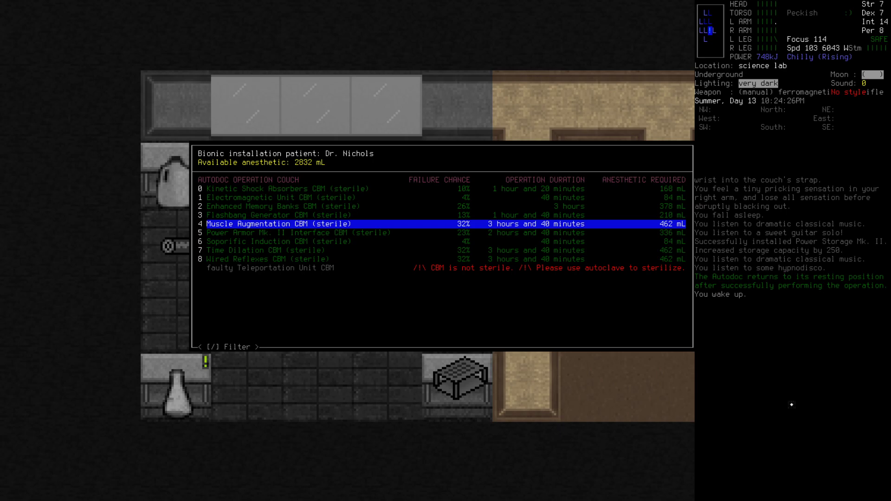
{"action": "key", "text": "Down"}
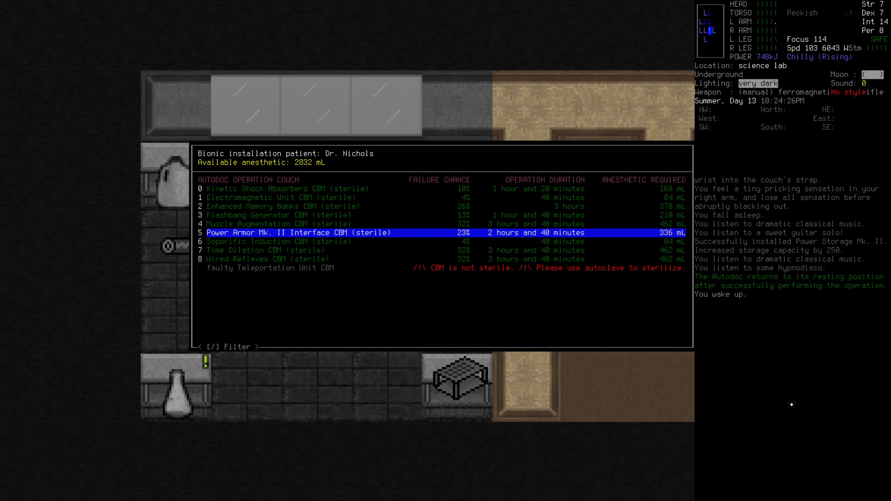
{"action": "key", "text": "Down"}
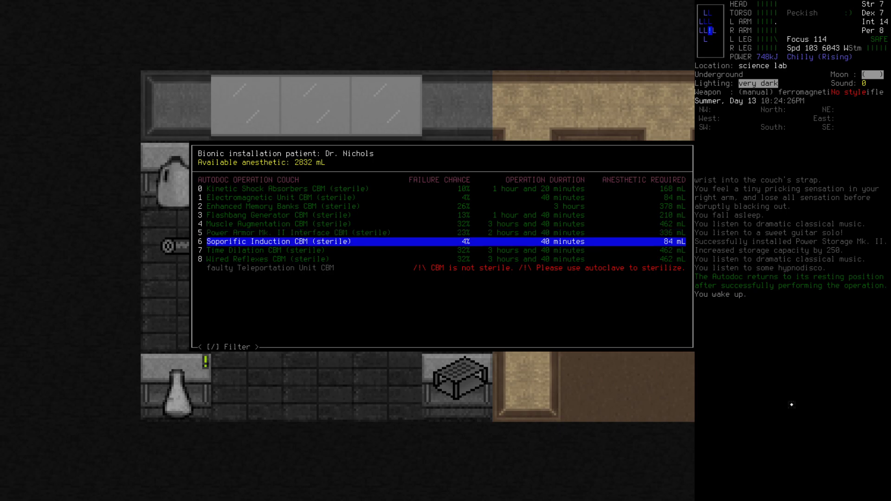
{"action": "key", "text": "Down"}
{"action": "key", "text": "Down"}
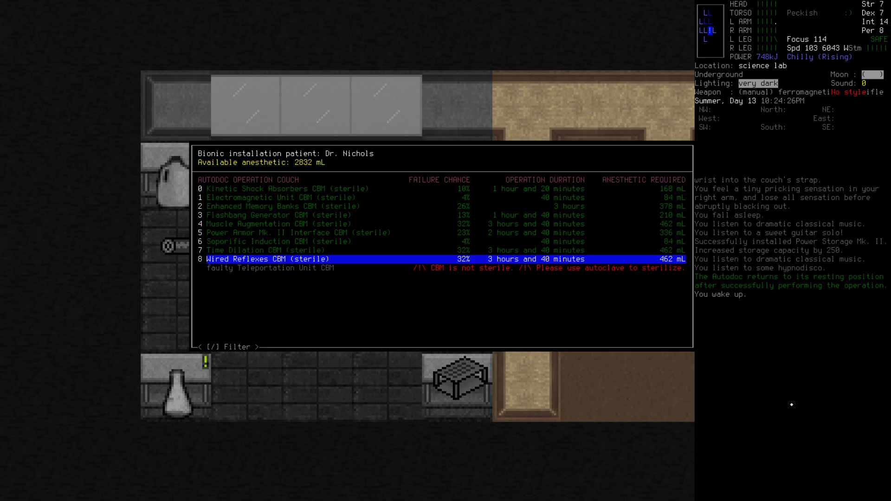
{"action": "key", "text": "Up"}
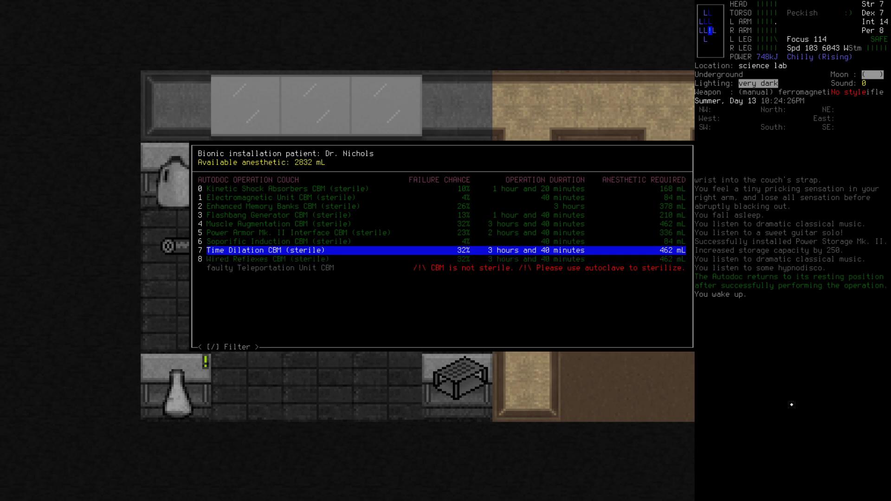
{"action": "key", "text": "Up"}
{"action": "key", "text": "Up"}
{"action": "key", "text": "Up"}
{"action": "key", "text": "Up"}
{"action": "key", "text": "Up"}
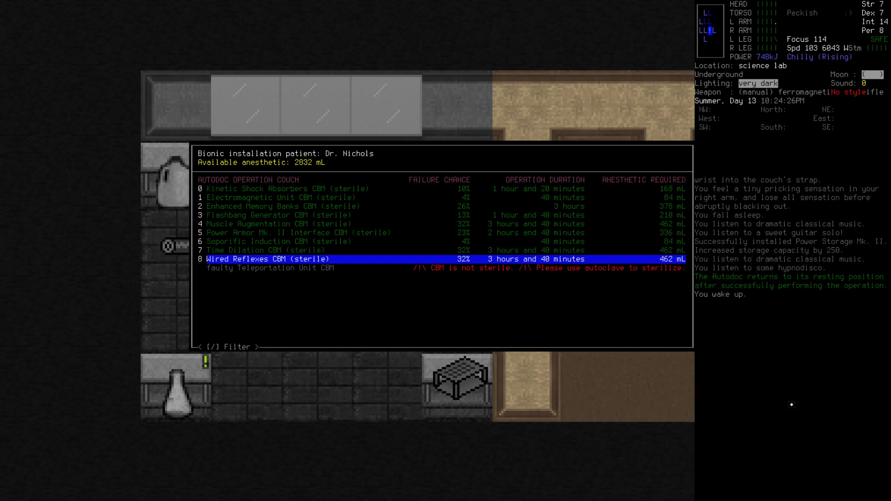
- Close the bionic list and drop the anesthesia kit on the Autodoc couch
{"action": "key", "text": "Escape"}
{"action": "key", "text": "Up"}
{"action": "key", "text": "Up"}
{"action": "key", "text": "Right"}
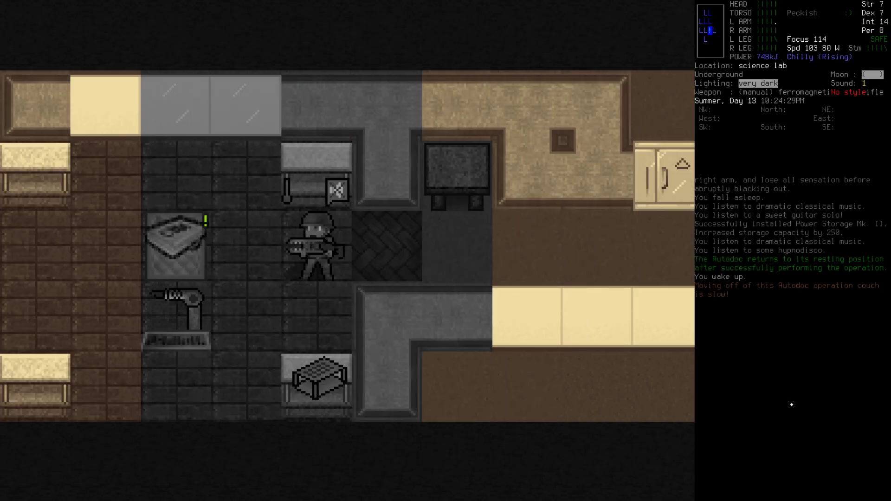
{"action": "key", "text": "Left"}
{"action": "key", "text": "d"}
{"action": "key", "text": "Up"}
{"action": "key", "text": "Up"}
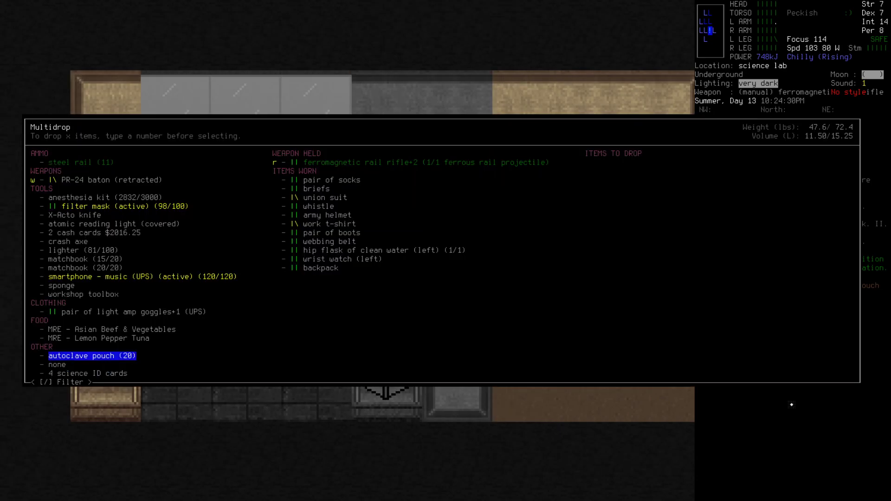
{"action": "key", "text": "Up"}
{"action": "key", "text": "Up"}
{"action": "key", "text": "Up"}
{"action": "key", "text": "Up"}
{"action": "key", "text": "Up"}
{"action": "key", "text": "Up"}
{"action": "key", "text": "Up"}
{"action": "key", "text": "Up"}
{"action": "key", "text": "Up"}
{"action": "key", "text": "Up"}
{"action": "key", "text": "Return"}
{"action": "key", "text": "Return"}
{"action": "key", "text": "Up"}
{"action": "key", "text": "Up"}
- Walk east through the lab onto the stairs
{"action": "key", "text": "Right"}
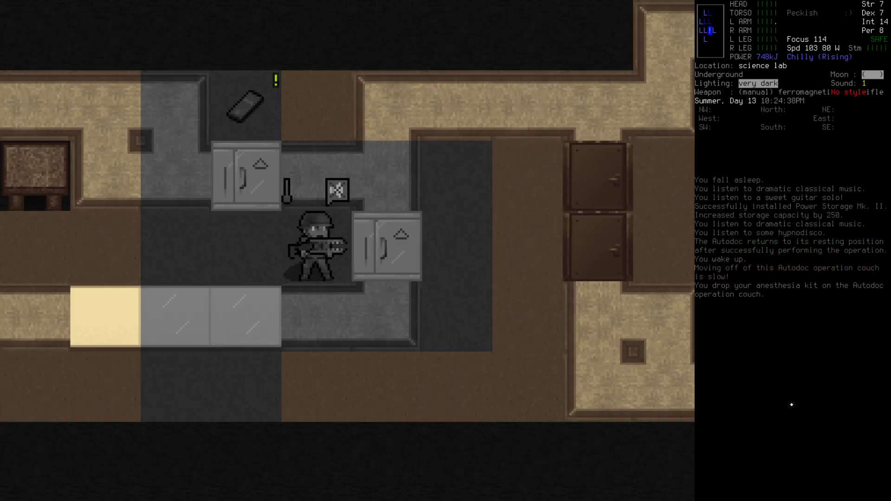
{"action": "key", "text": "Right"}
{"action": "key", "text": "Right"}
{"action": "key", "text": "Right"}
{"action": "key", "text": "Right"}
{"action": "key", "text": "Right"}
{"action": "key", "text": "Right"}
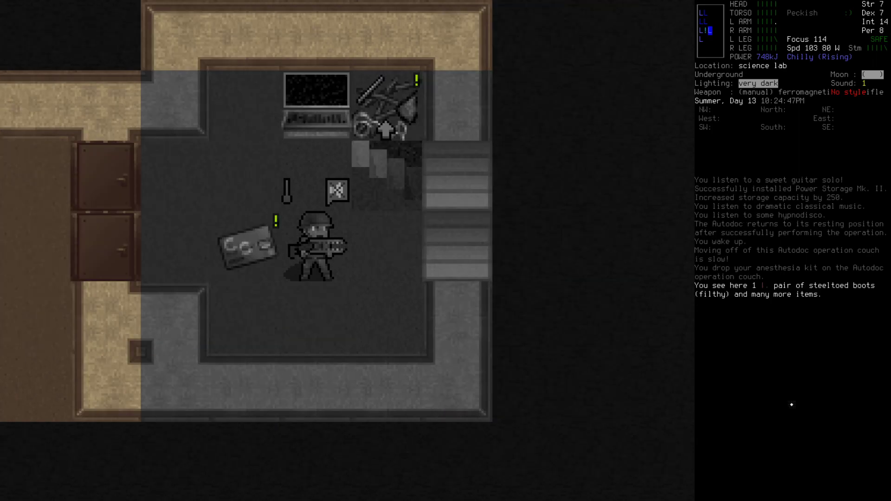
{"action": "key", "text": "KP_9"}
- Climb the stairs and walk west along the lab corridor
{"action": "key", "text": "less"}
{"action": "key", "text": "Left"}
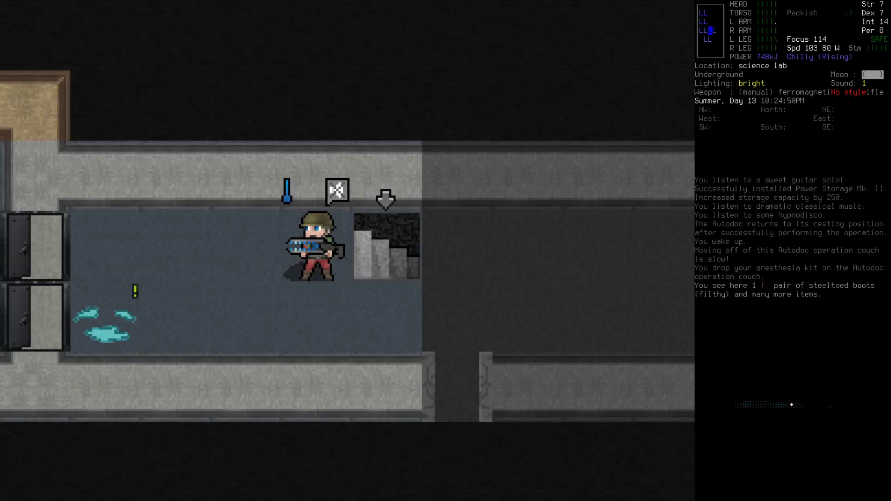
{"action": "key", "text": "Left"}
{"action": "key", "text": "Left"}
{"action": "key", "text": "Left"}
{"action": "key", "text": "Z"}
{"action": "key", "text": "Left"}
{"action": "key", "text": "Down"}
{"action": "key", "text": "Down"}
- Auto-travel to a marked spot, then walk northwest into the turtle room
{"action": "key", "text": "m"}
{"action": "key", "text": "Left"}
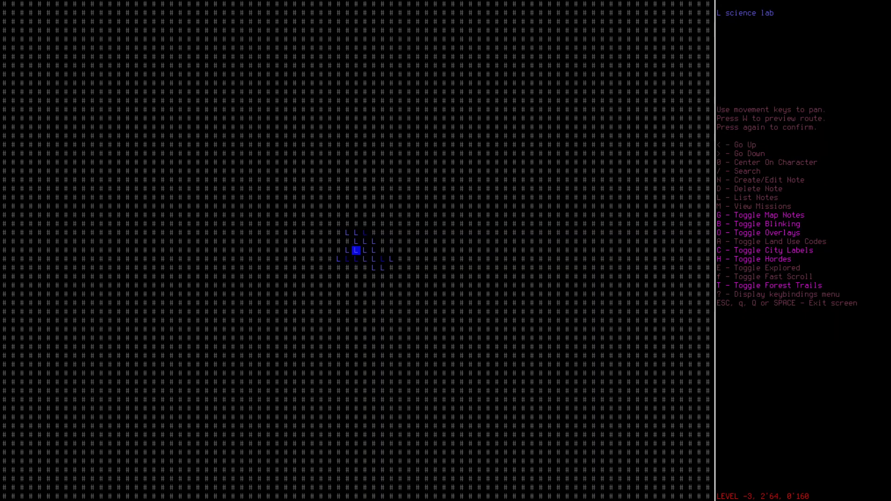
{"action": "key", "text": "W"}
{"action": "key", "text": "W"}
{"action": "key", "text": "Y"}
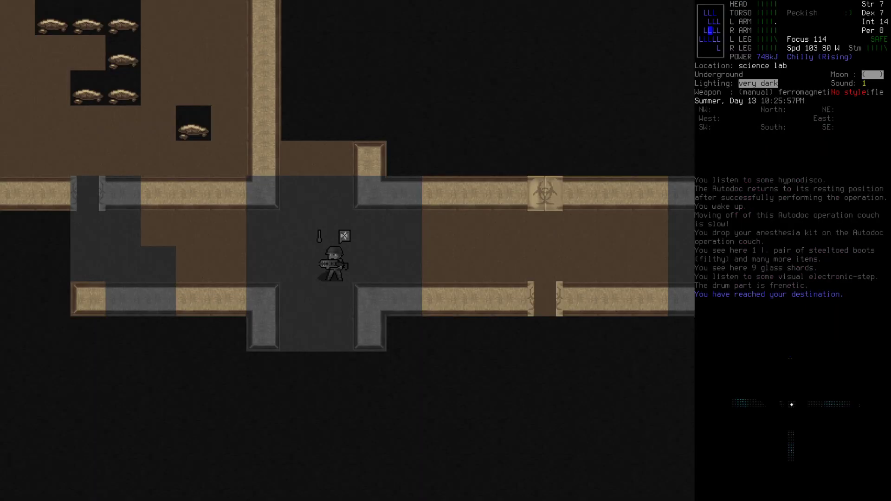
{"action": "key", "text": "Left"}
{"action": "key", "text": "Left"}
{"action": "key", "text": "Up"}
{"action": "key", "text": "Up"}
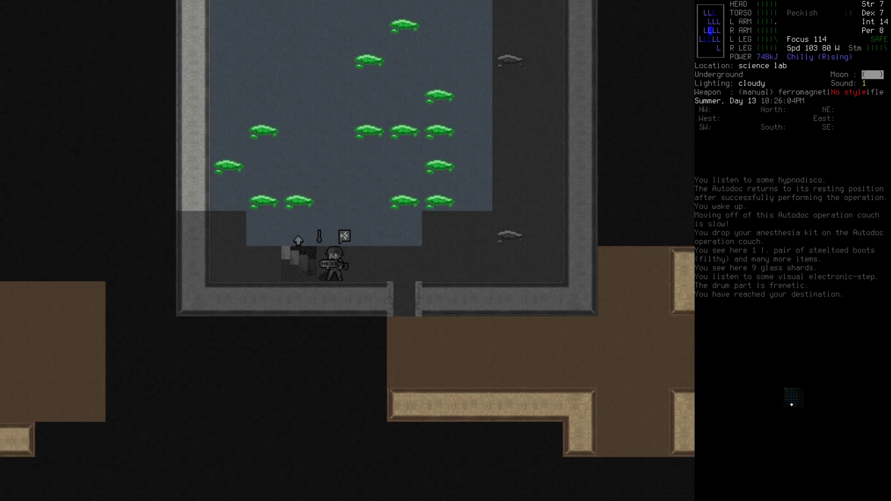
{"action": "key", "text": "Left"}
{"action": "key", "text": "Left"}
- Auto-travel through the train depot and along the railroad tracks toward the base
{"action": "key", "text": "m"}
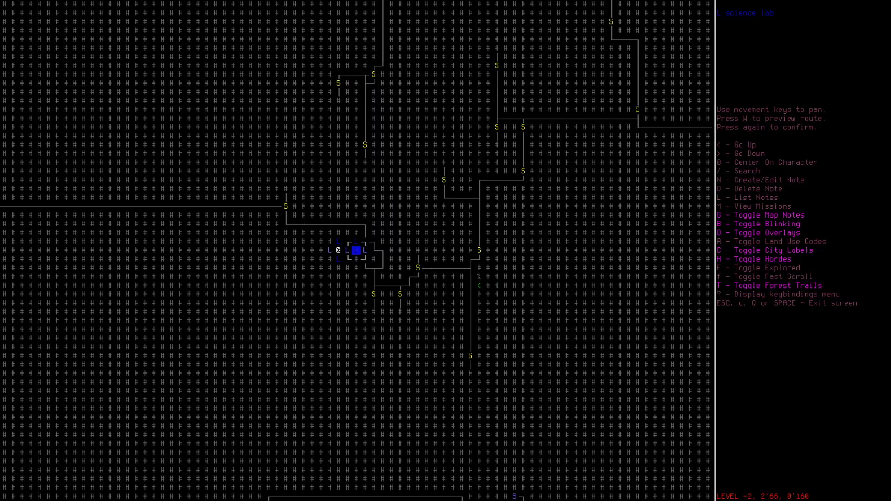
{"action": "key", "text": "W"}
{"action": "key", "text": "Y"}
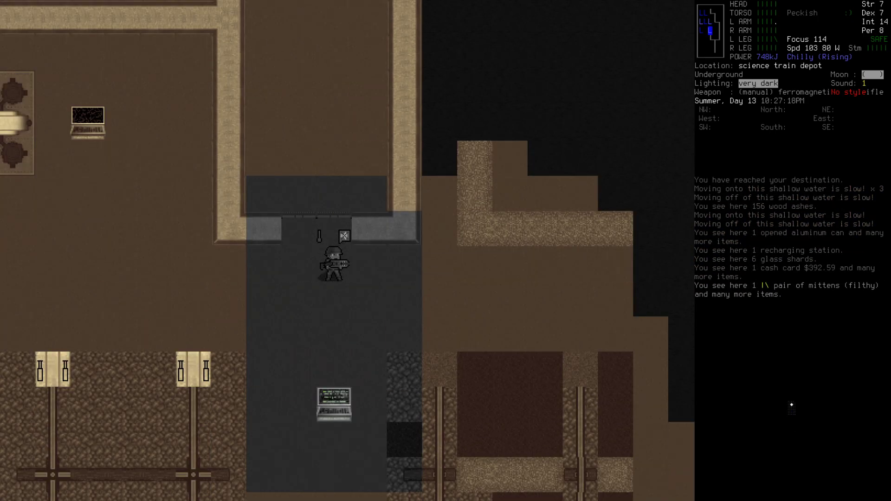
{"action": "key", "text": "m"}
{"action": "key", "text": "Right"}
{"action": "key", "text": "Right"}
{"action": "key", "text": "Right"}
{"action": "key", "text": "W"}
{"action": "key", "text": "Y"}
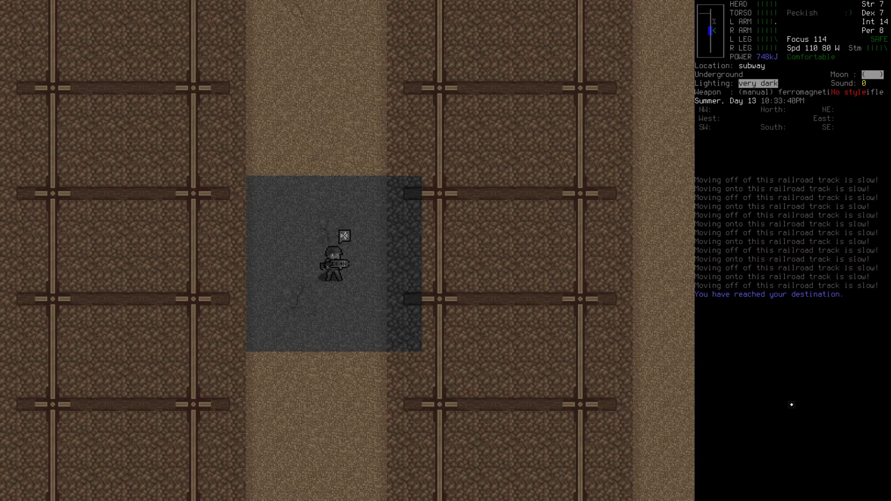
- Walk east into the underground base
{"action": "key", "text": "Z"}
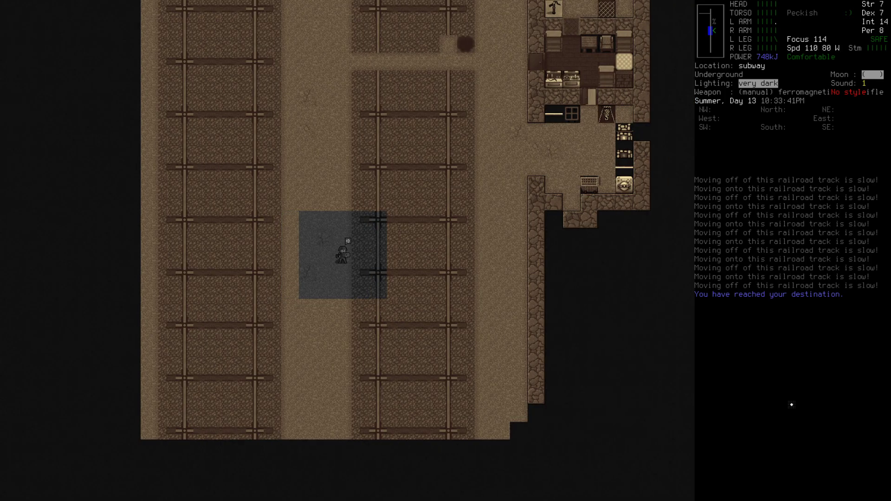
{"action": "key", "text": "l"}
{"action": "key", "text": "l"}
{"action": "key", "text": "l"}
{"action": "key", "text": "l"}
{"action": "key", "text": "l"}
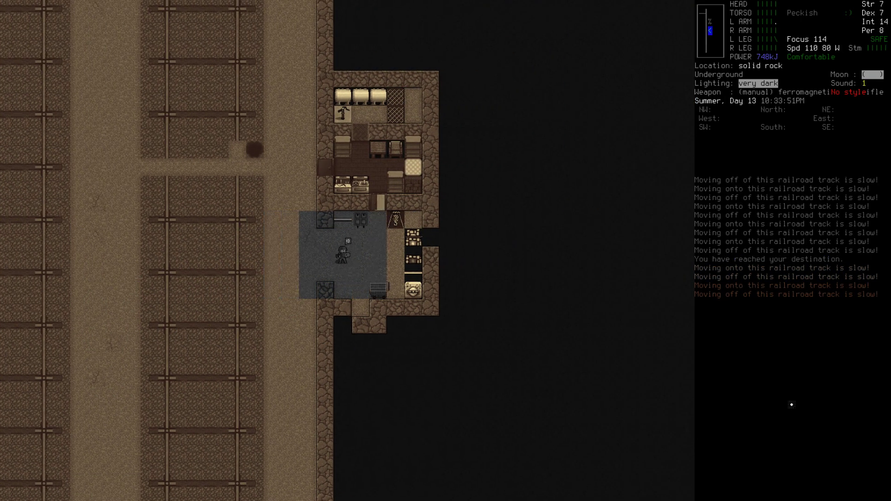
{"action": "key", "text": "l"}
{"action": "key", "text": "l"}
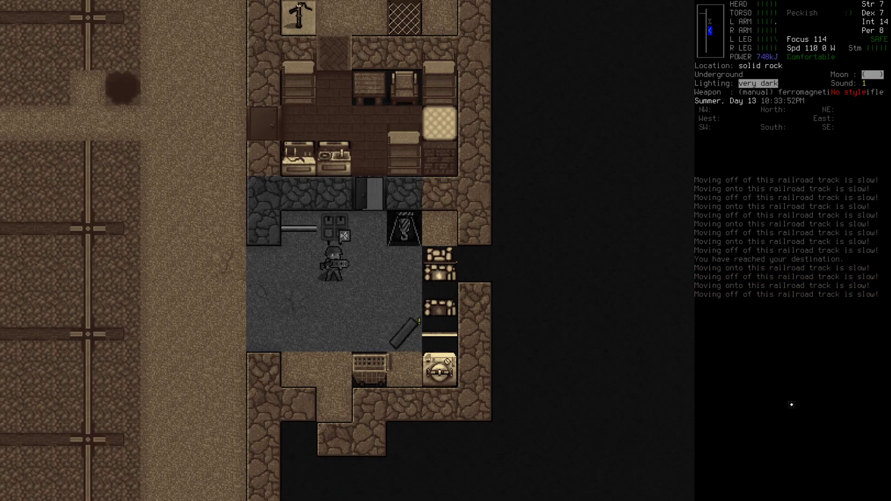
- Browse the usable-items list, then cancel without using anything
{"action": "key", "text": "a"}
{"action": "key", "text": "Right"}
{"action": "key", "text": "Left"}
{"action": "key", "text": "Down"}
{"action": "key", "text": "Down"}
{"action": "key", "text": "Down"}
{"action": "key", "text": "Down"}
{"action": "key", "text": "Down"}
{"action": "key", "text": "Down"}
{"action": "key", "text": "Down"}
{"action": "key", "text": "Down"}
{"action": "key", "text": "Down"}
{"action": "key", "text": "Down"}
{"action": "key", "text": "Down"}
{"action": "key", "text": "Down"}
{"action": "key", "text": "Up"}
{"action": "key", "text": "Up"}
{"action": "key", "text": "Up"}
{"action": "key", "text": "Up"}
{"action": "key", "text": "Escape"}
- Inspect the generator, uncover the nightlight, and remove the generator's heavy-duty cable
{"action": "key", "text": "e"}
{"action": "key", "text": "Return"}
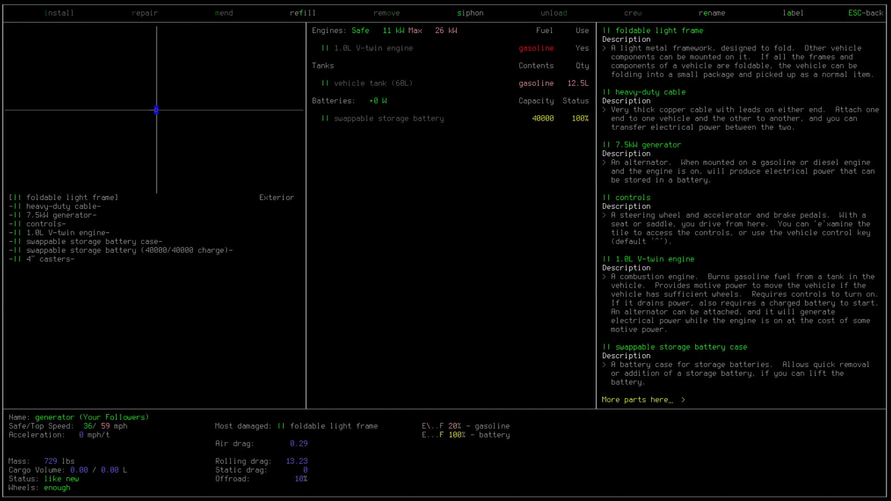
{"action": "key", "text": "Escape"}
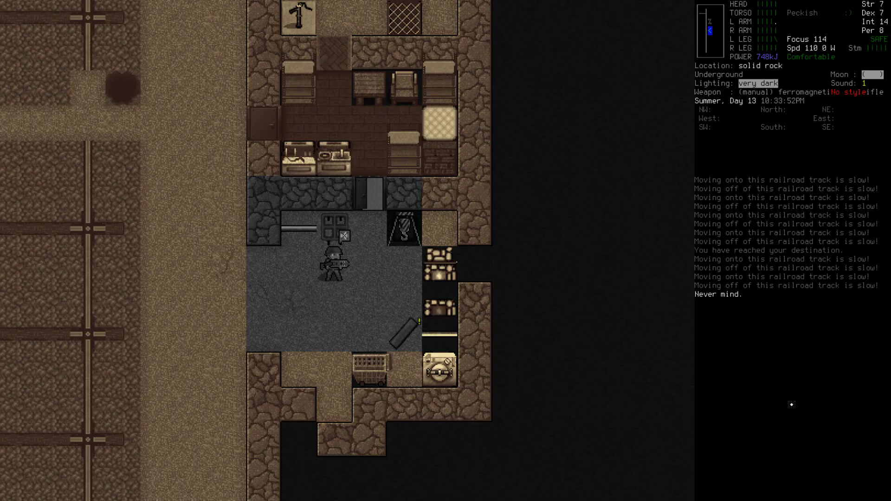
{"action": "key", "text": "a"}
{"action": "key", "text": "Return"}
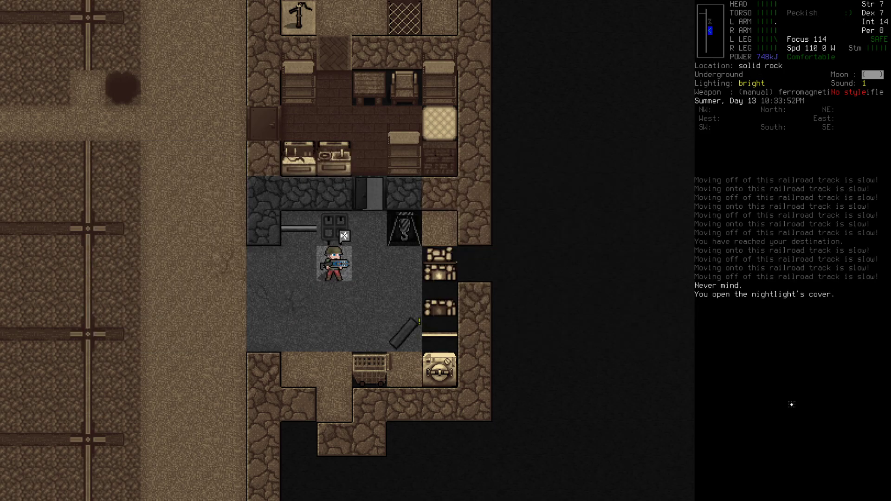
{"action": "key", "text": "e"}
{"action": "key", "text": "Return"}
{"action": "key", "text": "o"}
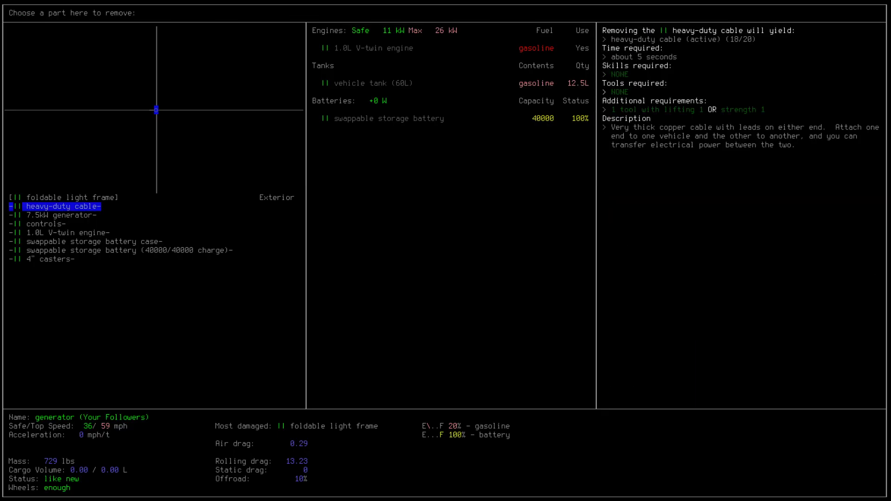
{"action": "key", "text": "Return"}
{"action": "key", "text": "Escape"}
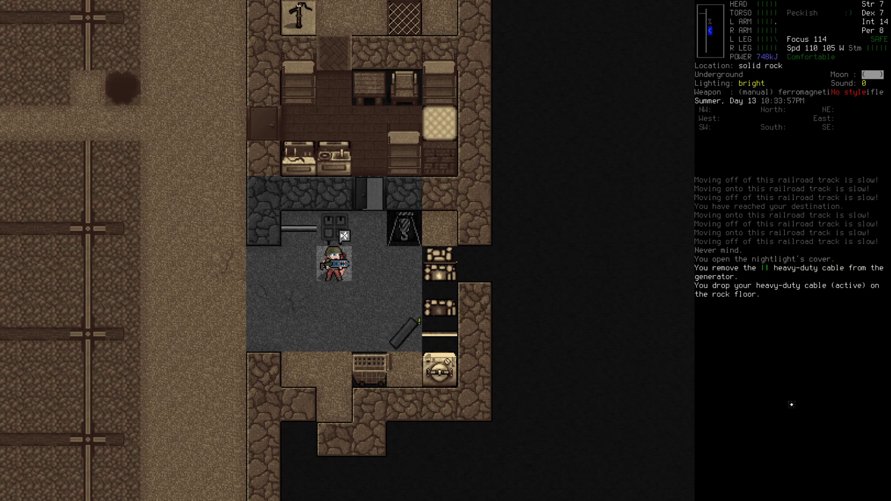
- Pick up the dropped heavy-duty cable from the floor
{"action": "key", "text": "a"}
{"action": "key", "text": "Down"}
{"action": "key", "text": "Down"}
{"action": "key", "text": "Down"}
{"action": "key", "text": "Down"}
{"action": "key", "text": "Down"}
{"action": "key", "text": "Down"}
{"action": "key", "text": "Down"}
{"action": "key", "text": "Up"}
{"action": "key", "text": "Up"}
{"action": "key", "text": "Up"}
{"action": "key", "text": "Up"}
{"action": "key", "text": "Down"}
{"action": "key", "text": "Down"}
{"action": "key", "text": "Down"}
{"action": "key", "text": "Down"}
{"action": "key", "text": "Down"}
{"action": "key", "text": "Down"}
{"action": "key", "text": "Escape"}
{"action": "key", "text": "g"}
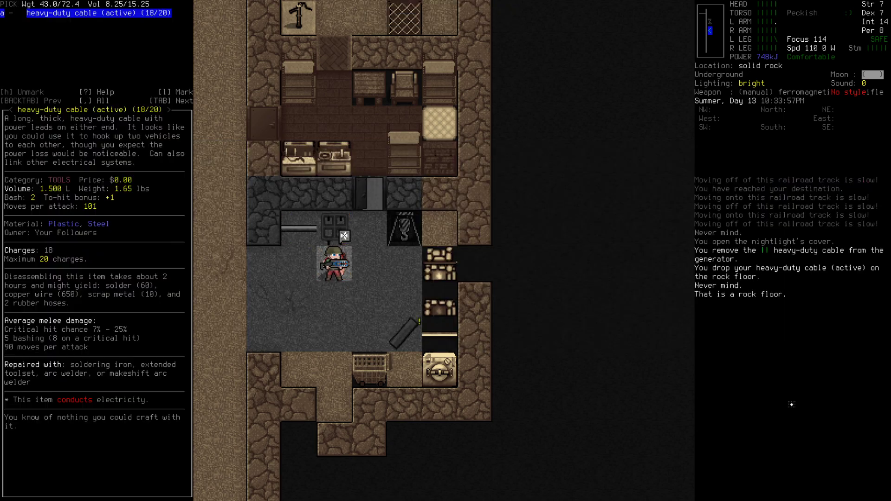
{"action": "key", "text": "Return"}
- Use the heavy-duty cable to connect it to the Cable Charger System
{"action": "key", "text": "a"}
{"action": "key", "text": "Down"}
{"action": "key", "text": "Down"}
{"action": "key", "text": "Down"}
{"action": "key", "text": "Up"}
{"action": "key", "text": "Return"}
{"action": "key", "text": "Down"}
{"action": "key", "text": "Down"}
- Confirm attaching the cable to the Cable Charger System bionic
{"action": "key", "text": "Return"}
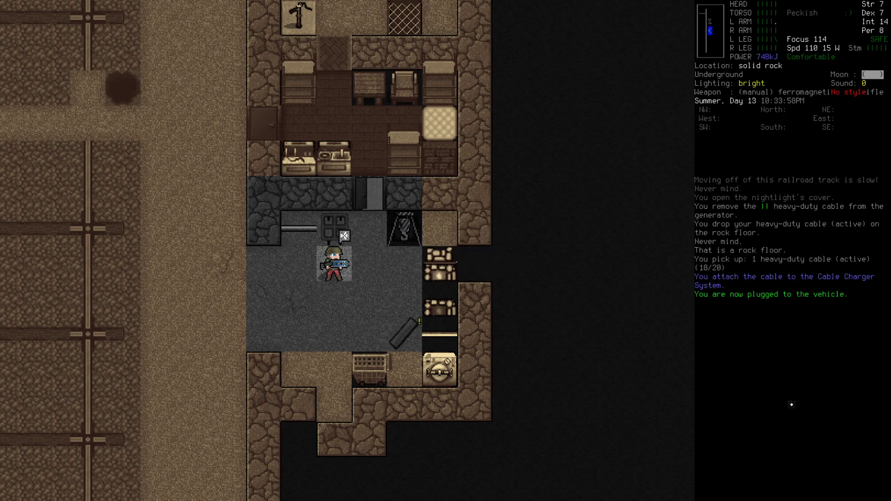
- Switch on the Cable Charger System from the bionics list
{"action": "key", "text": "]"}
{"action": "key", "text": "p"}
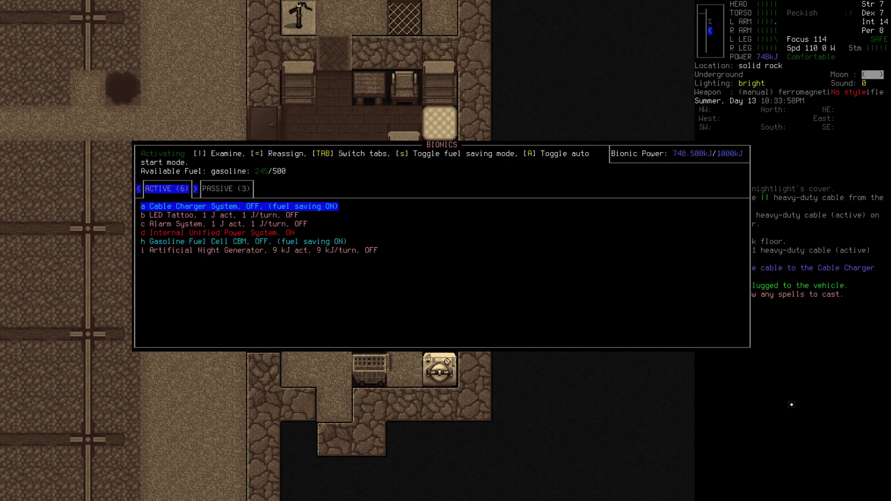
{"action": "key", "text": "a"}
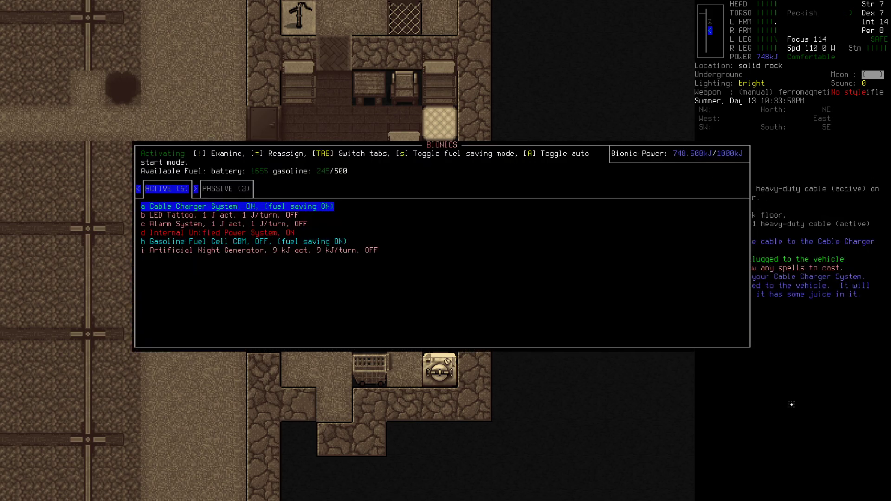
{"action": "key", "text": "Escape"}
- Cover the nightlight and wait 30 minutes with the alarm clock, ignoring interruptions
{"action": "key", "text": "a"}
{"action": "key", "text": "Return"}
{"action": "key", "text": "bar"}
{"action": "key", "text": "w"}
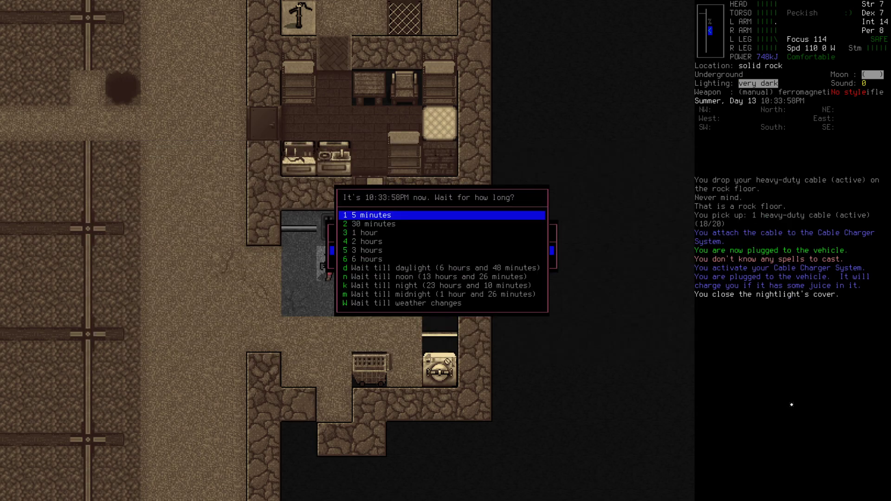
{"action": "key", "text": "Down"}
{"action": "key", "text": "Return"}
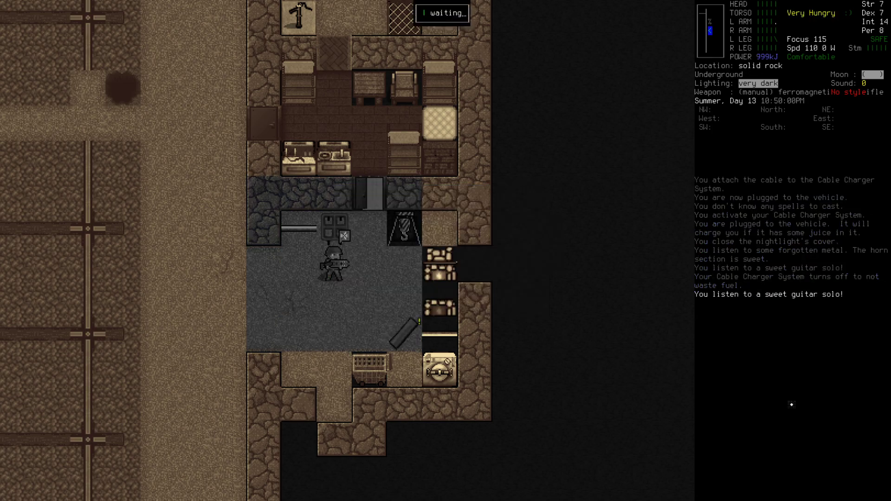
{"action": "key", "text": "n"}
{"action": "key", "text": "Up"}
{"action": "key", "text": "Up"}
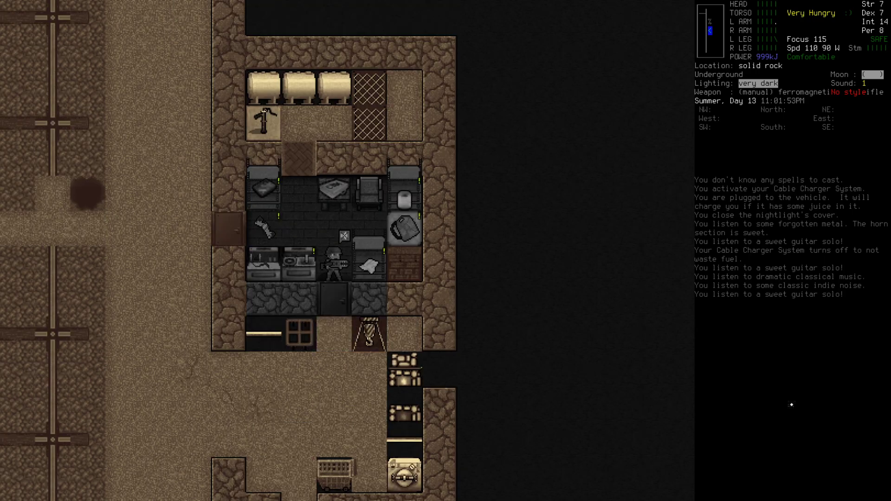
- Sit in the armchair, uncover the nightlight, and check the food list
{"action": "key", "text": "Up"}
{"action": "key", "text": "Up"}
{"action": "key", "text": "z"}
{"action": "key", "text": "a"}
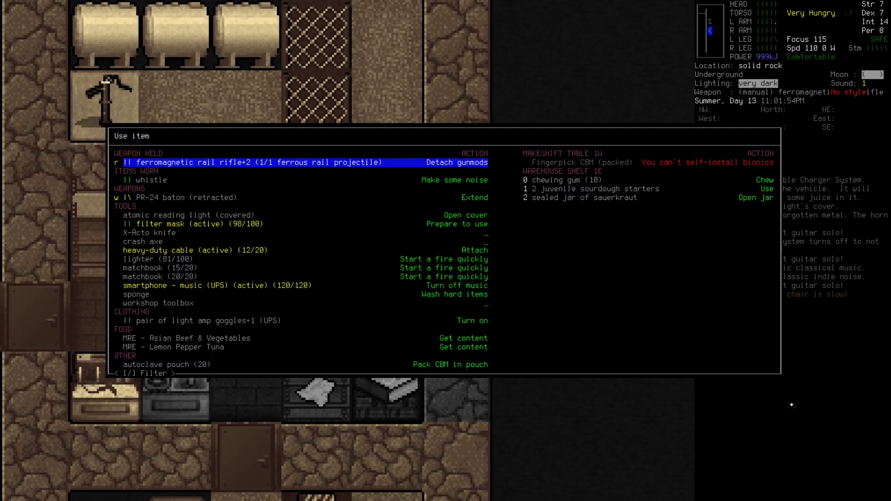
{"action": "key", "text": "Down"}
{"action": "key", "text": "Down"}
{"action": "key", "text": "Return"}
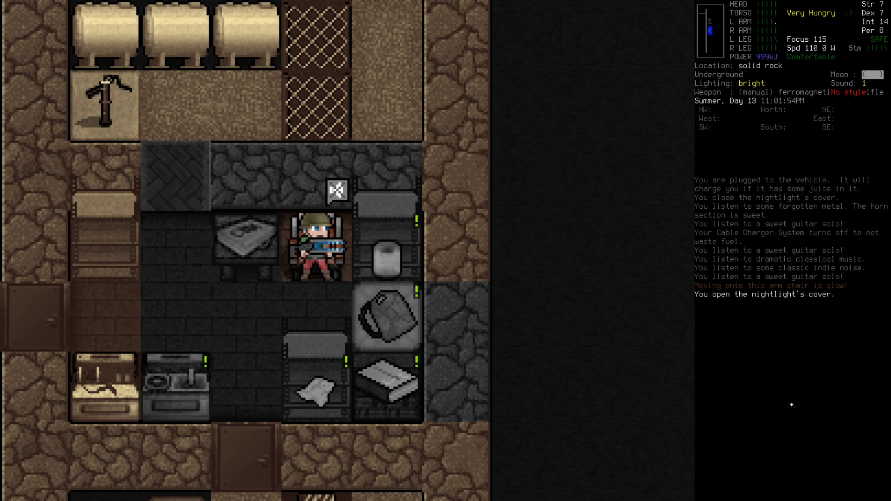
{"action": "key", "text": "E"}
{"action": "key", "text": "Down"}
{"action": "key", "text": "Down"}
{"action": "key", "text": "Down"}
{"action": "key", "text": "Down"}
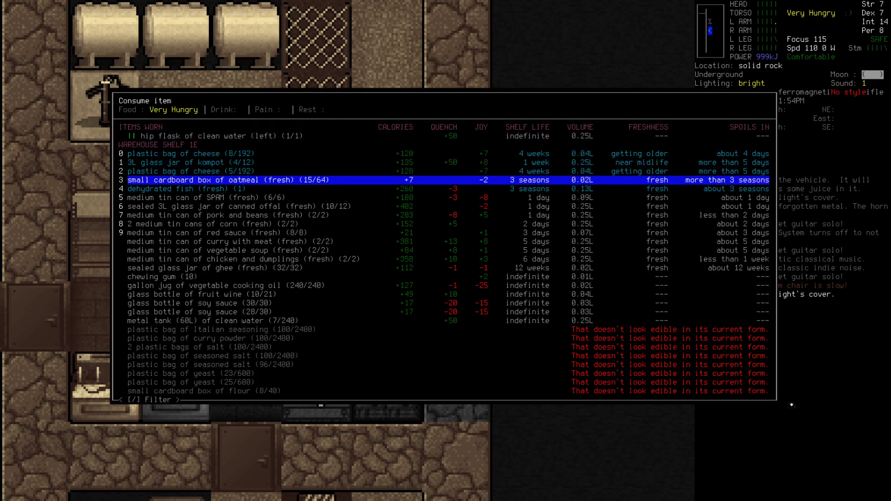
{"action": "key", "text": "Escape"}
- Craft a 4x batch of cooked oatmeal using the hotplate
{"action": "key", "text": "ampersand"}
{"action": "key", "text": "Tab"}
{"action": "key", "text": "Tab"}
{"action": "key", "text": "Tab"}
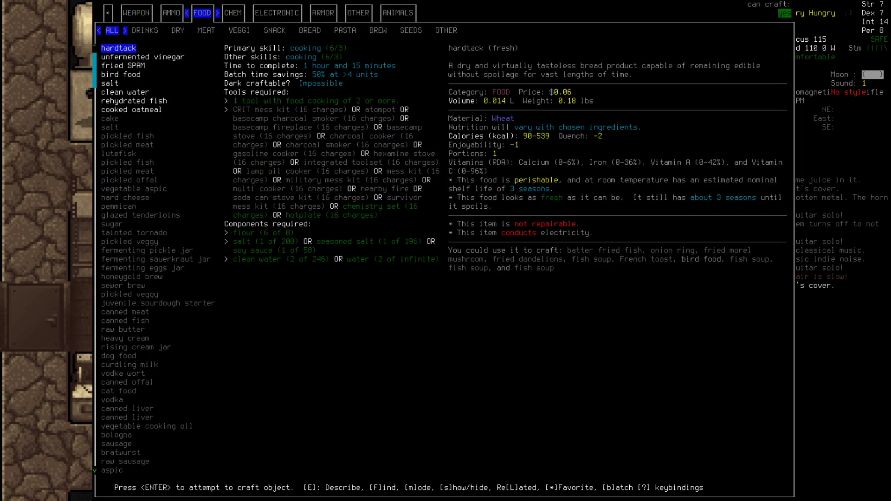
{"action": "key", "text": "Down"}
{"action": "key", "text": "Down"}
{"action": "key", "text": "Down"}
{"action": "key", "text": "Down"}
{"action": "key", "text": "Down"}
{"action": "key", "text": "Down"}
{"action": "key", "text": "Down"}
{"action": "key", "text": "b"}
{"action": "key", "text": "Down"}
{"action": "key", "text": "Down"}
{"action": "key", "text": "Down"}
{"action": "key", "text": "Return"}
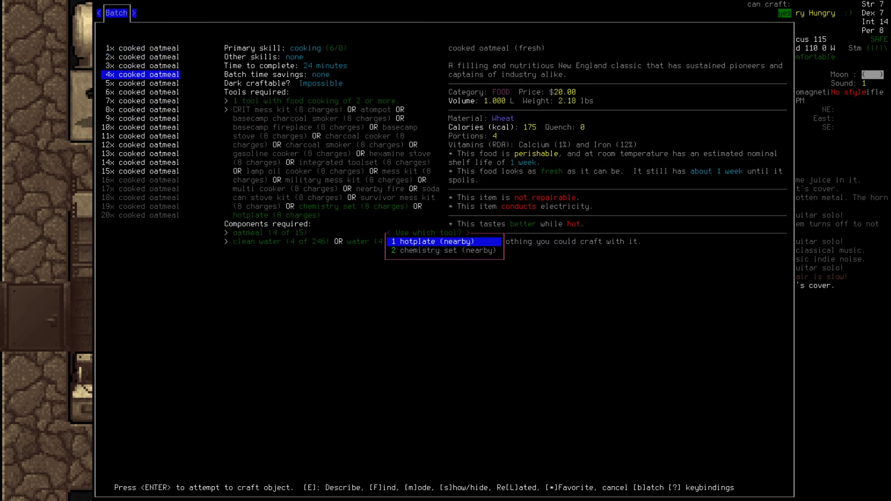
{"action": "key", "text": "Return"}
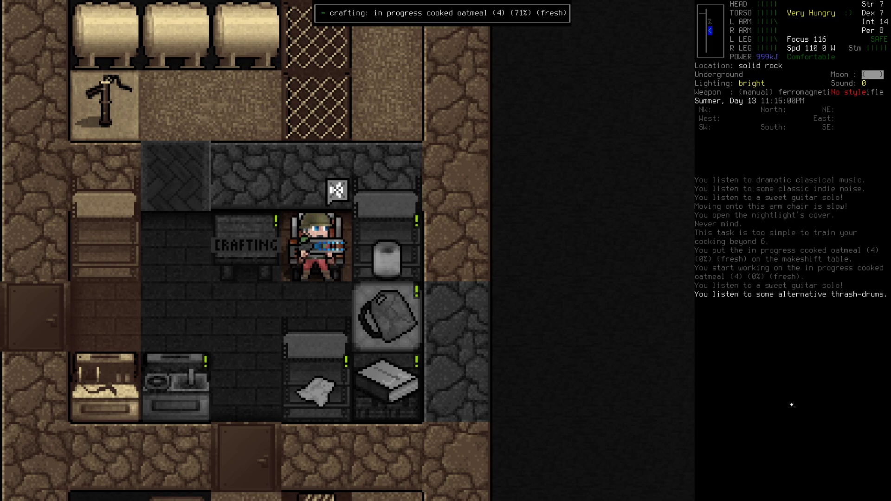
{"action": "key", "text": "E"}
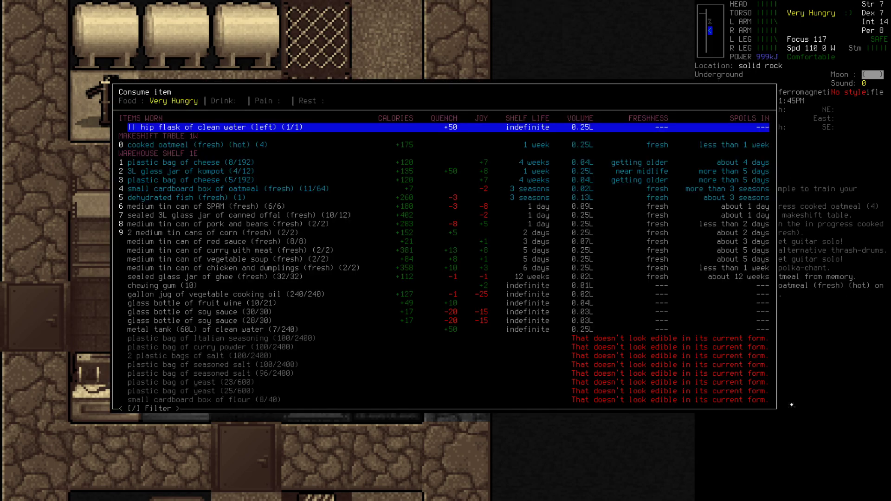
- Drink the hip flask of clean water
{"action": "key", "text": "Down"}
{"action": "key", "text": "Up"}
{"action": "key", "text": "Down"}
{"action": "key", "text": "Up"}
{"action": "key", "text": "Return"}
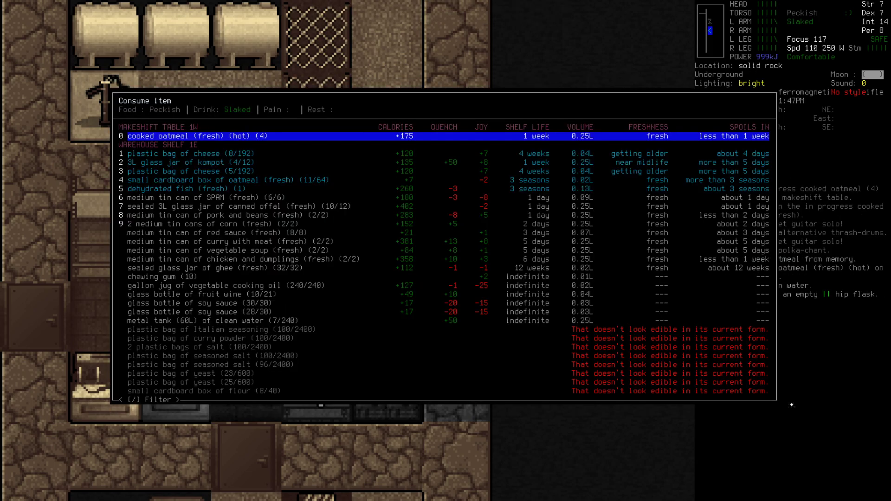
- Eat the cooked oatmeal from the food list
{"action": "key", "text": "Down"}
{"action": "key", "text": "Up"}
{"action": "key", "text": "Return"}
{"action": "key", "text": "Down"}
{"action": "key", "text": "Down"}
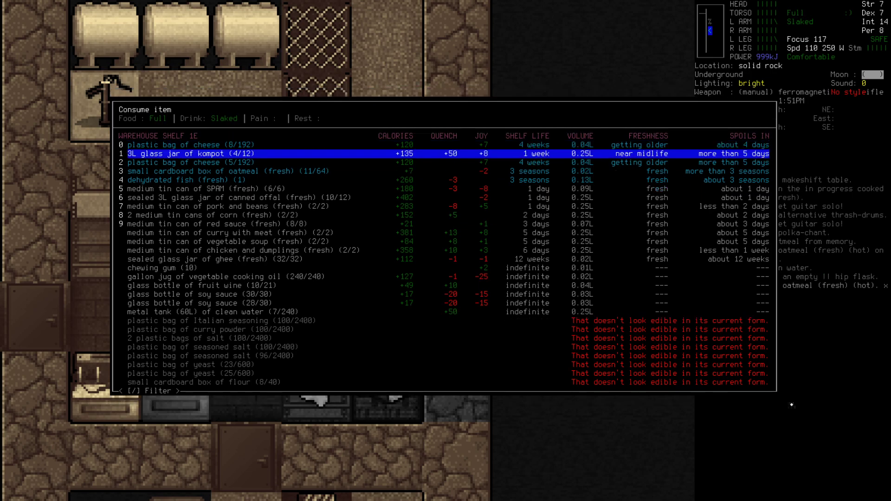
{"action": "key", "text": "Down"}
- Close the food list and walk off the armchair toward the south door
{"action": "key", "text": "Escape"}
{"action": "key", "text": "Up"}
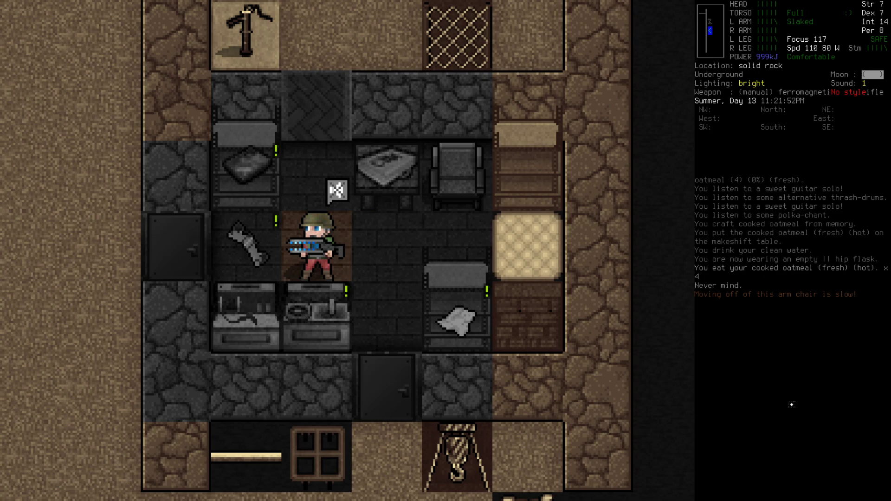
{"action": "key", "text": "Right"}
{"action": "key", "text": "Down"}
{"action": "key", "text": "Down"}
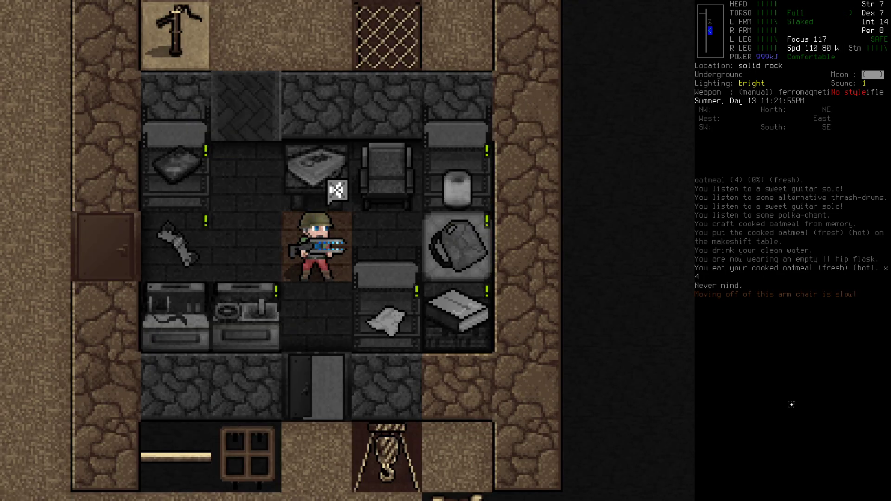
- Bring up the AMMO > OTHER recipes in the crafting menu
{"action": "key", "text": "&"}
{"action": "key", "text": "Tab"}
{"action": "key", "text": "Tab"}
{"action": "key", "text": "Tab"}
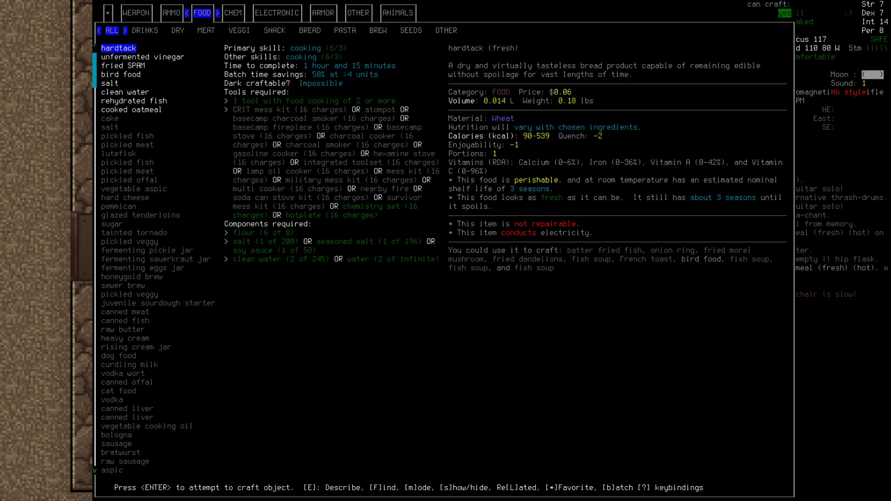
{"action": "key", "text": "shift+Tab"}
{"action": "key", "text": "shift+Tab"}
{"action": "key", "text": "Tab"}
{"action": "key", "text": "Right"}
{"action": "key", "text": "Right"}
{"action": "key", "text": "Right"}
{"action": "key", "text": "Right"}
{"action": "key", "text": "Right"}
{"action": "key", "text": "Left"}
{"action": "key", "text": "Left"}
{"action": "key", "text": "Left"}
{"action": "key", "text": "Left"}
{"action": "key", "text": "Right"}
{"action": "key", "text": "Right"}
{"action": "key", "text": "Right"}
{"action": "key", "text": "Right"}
{"action": "key", "text": "Right"}
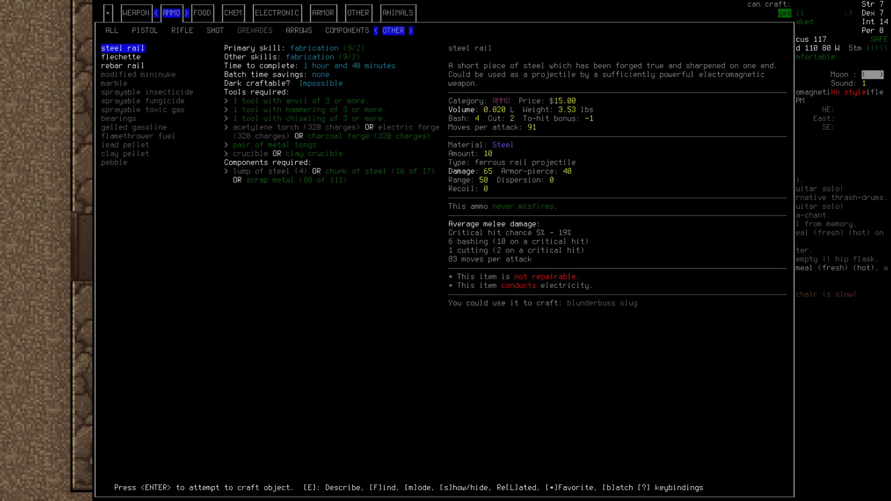
{"action": "key", "text": "Down"}
- Compare the steel rail and rebar rail recipes, then craft rebar rail
{"action": "key", "text": "Up"}
{"action": "key", "text": "Down"}
{"action": "key", "text": "Down"}
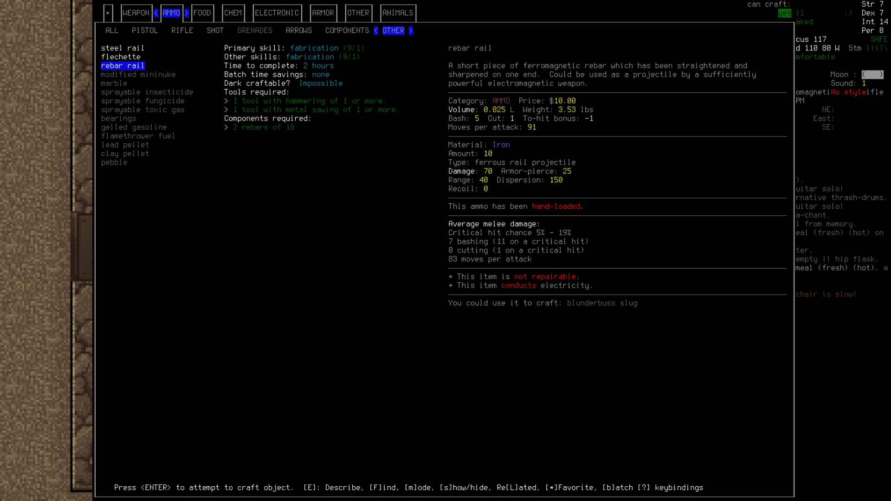
{"action": "key", "text": "Up"}
{"action": "key", "text": "Up"}
{"action": "key", "text": "Down"}
{"action": "key", "text": "Down"}
{"action": "key", "text": "Up"}
{"action": "key", "text": "Up"}
{"action": "key", "text": "Down"}
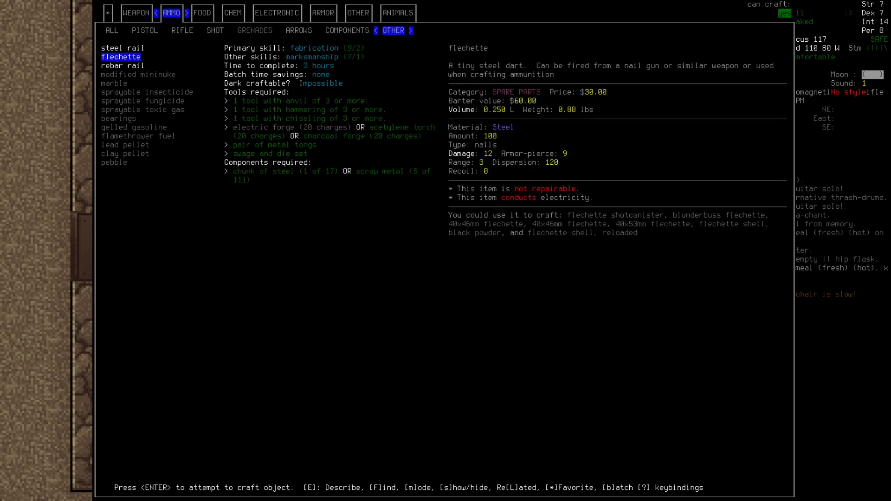
{"action": "key", "text": "Down"}
{"action": "key", "text": "Up"}
{"action": "key", "text": "Up"}
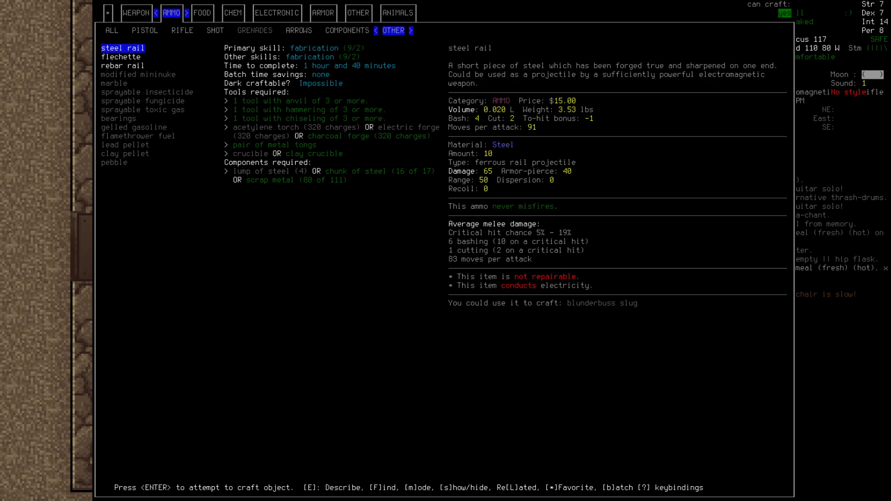
{"action": "key", "text": "Down"}
{"action": "key", "text": "Down"}
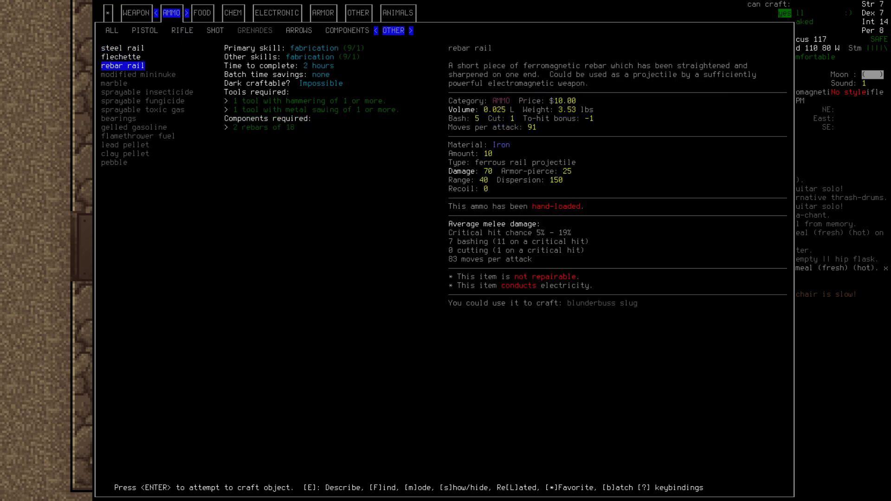
{"action": "key", "text": "Return"}
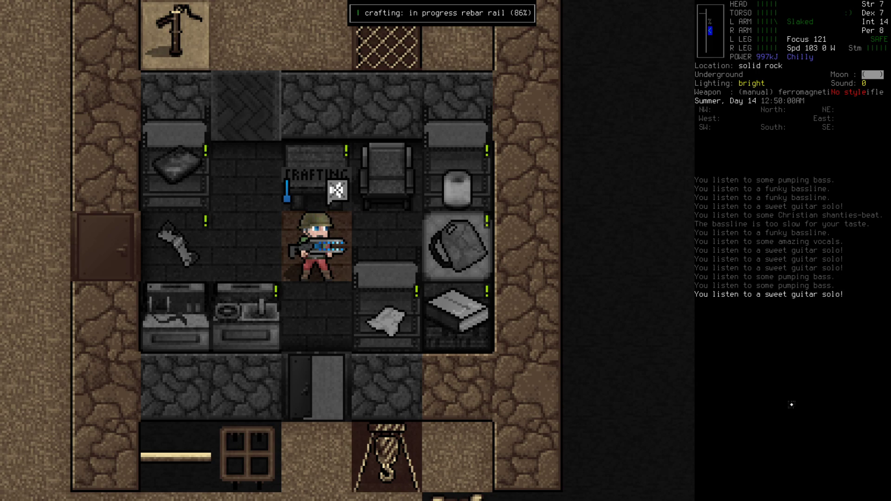
- Take the 10 rebar rails from the makeshift table
{"action": "key", "text": "e"}
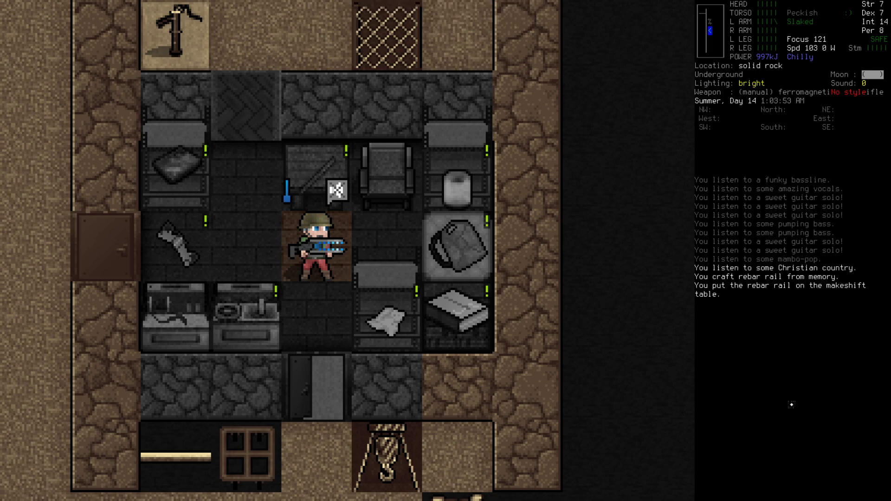
{"action": "key", "text": "Up"}
{"action": "key", "text": "Return"}
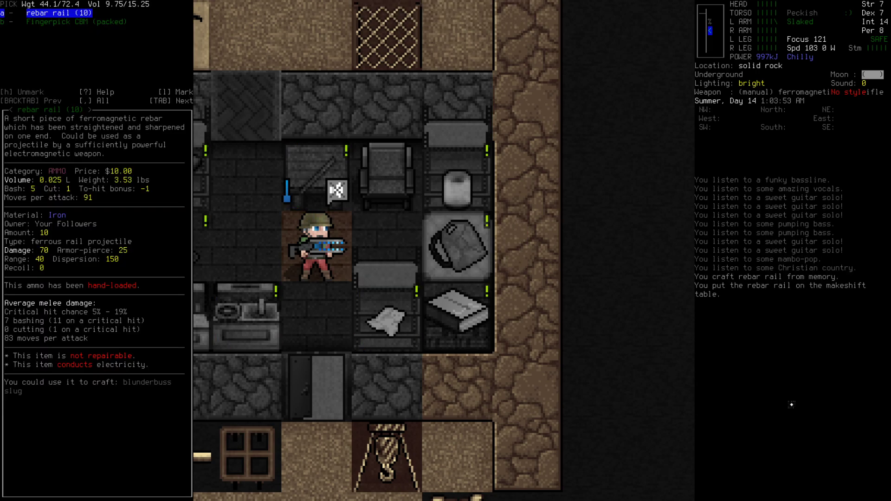
{"action": "key", "text": "Return"}
- Step into the subway and back, dismissing the reload prompt and arm splint list
{"action": "key", "text": "Left"}
{"action": "key", "text": "r"}
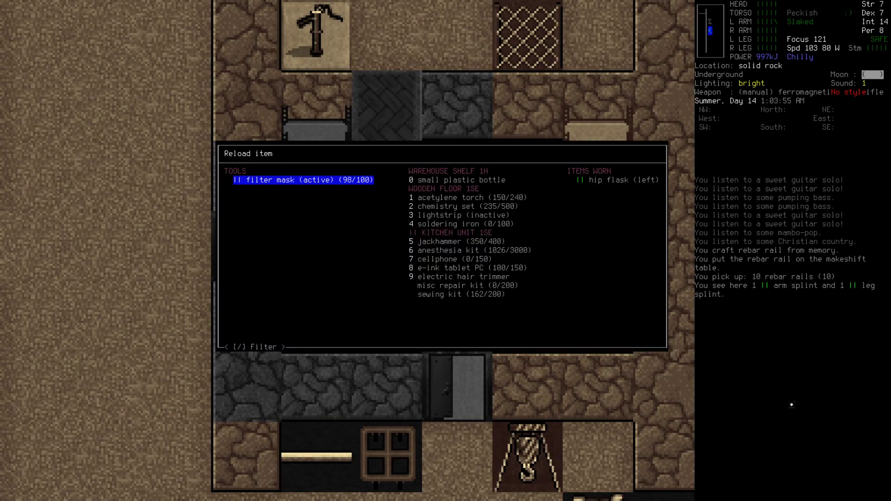
{"action": "key", "text": "Escape"}
{"action": "key", "text": "Left"}
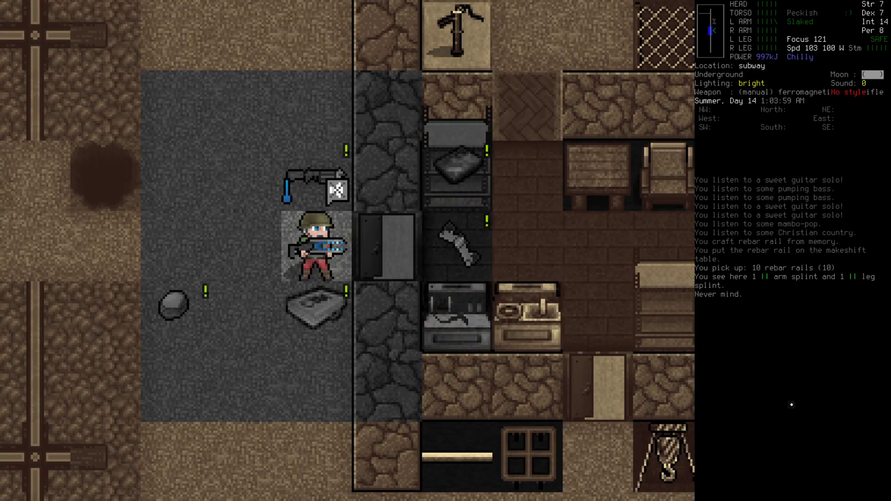
{"action": "key", "text": "Right"}
{"action": "key", "text": "Right"}
{"action": "key", "text": "e"}
{"action": "key", "text": "Left"}
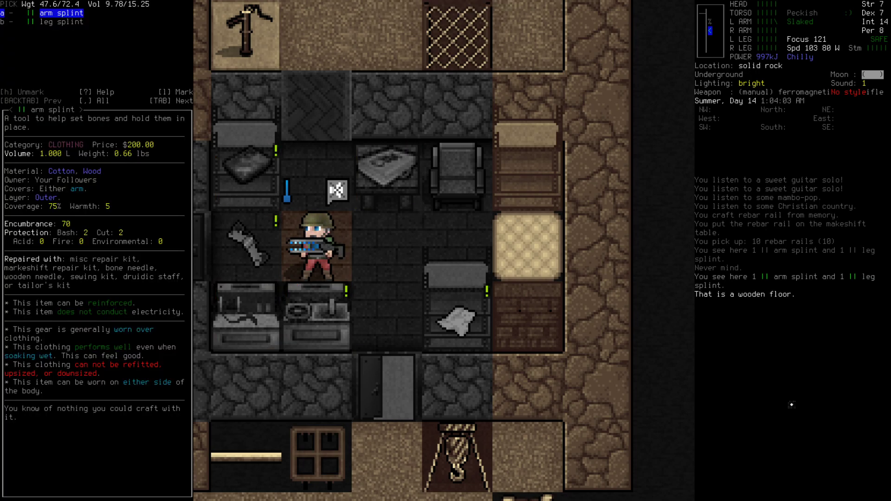
{"action": "key", "text": "Escape"}
- Pick up the rubber hose from the hotplate table
{"action": "key", "text": "e"}
{"action": "key", "text": "Left"}
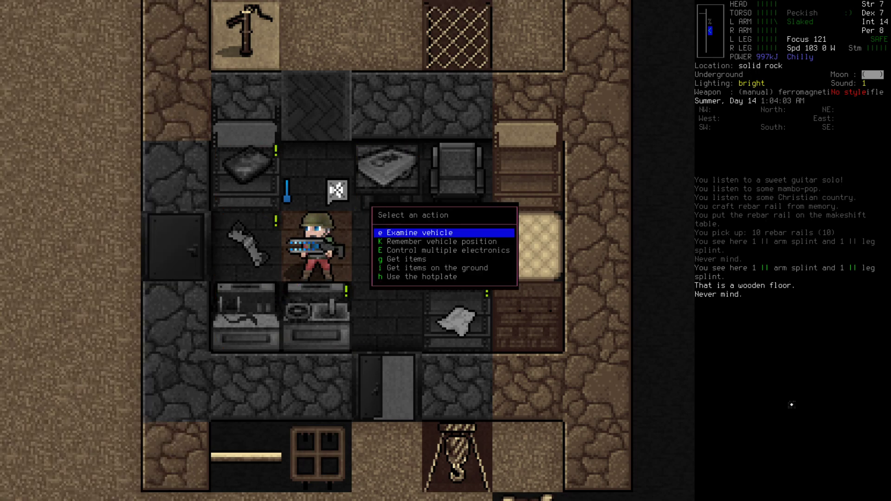
{"action": "key", "text": "Return"}
{"action": "key", "text": "Down"}
{"action": "key", "text": "Down"}
{"action": "key", "text": "Down"}
{"action": "key", "text": "Down"}
{"action": "key", "text": "Down"}
{"action": "key", "text": "Down"}
{"action": "key", "text": "Down"}
{"action": "key", "text": "Down"}
{"action": "key", "text": "Down"}
{"action": "key", "text": "Down"}
{"action": "key", "text": "Down"}
{"action": "key", "text": "Down"}
{"action": "key", "text": "Return"}
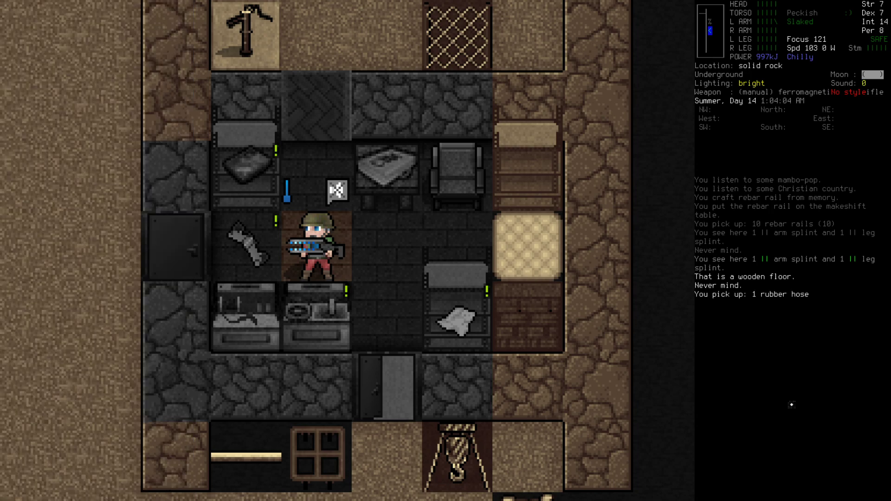
{"action": "key", "text": "e"}
- Look over the mattress's bedding, then put on the jerrypack
{"action": "key", "text": "Right"}
{"action": "key", "text": "Return"}
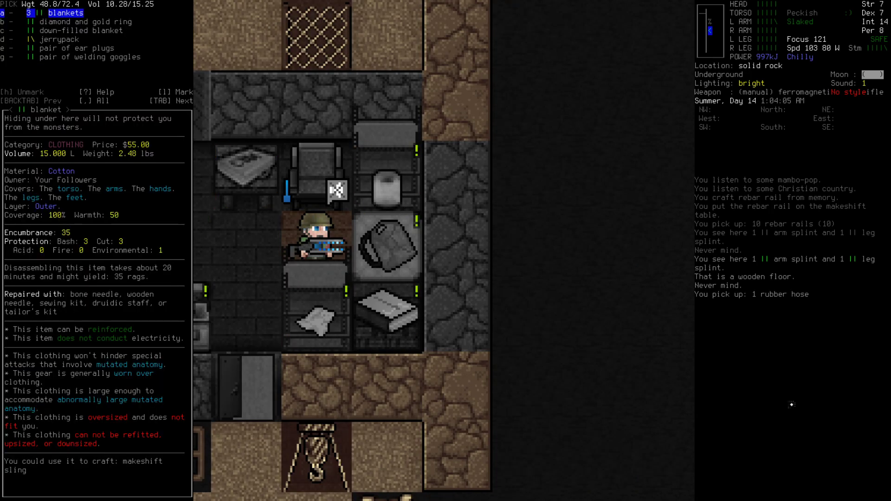
{"action": "key", "text": "Escape"}
{"action": "key", "text": "W"}
{"action": "key", "text": "Down"}
{"action": "key", "text": "Down"}
{"action": "key", "text": "Down"}
{"action": "key", "text": "Down"}
{"action": "key", "text": "Down"}
{"action": "key", "text": "Down"}
{"action": "key", "text": "Return"}
{"action": "key", "text": "z"}
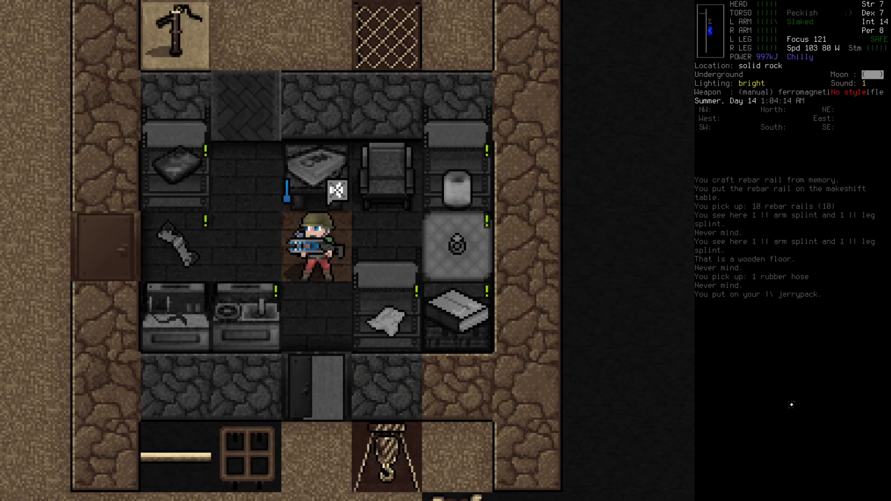
- Cover the atomic reading light and walk west into the subway tunnel
{"action": "key", "text": "a"}
{"action": "key", "text": "Down"}
{"action": "key", "text": "Down"}
{"action": "key", "text": "Down"}
{"action": "key", "text": "Down"}
{"action": "key", "text": "Down"}
{"action": "key", "text": "Up"}
{"action": "key", "text": "Up"}
{"action": "key", "text": "Return"}
{"action": "key", "text": "Left"}
{"action": "key", "text": "Left"}
{"action": "key", "text": "Left"}
{"action": "key", "text": "Left"}
{"action": "key", "text": "Left"}
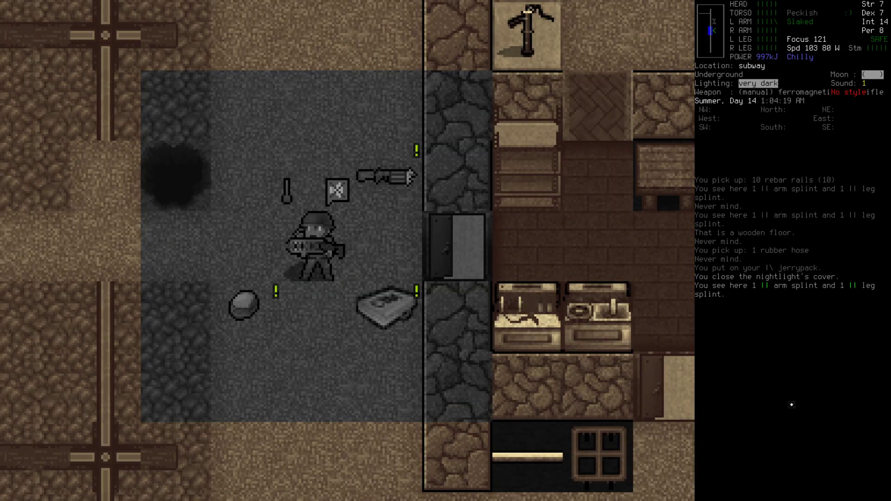
{"action": "key", "text": "Left"}
{"action": "key", "text": "Left"}
{"action": "key", "text": "Left"}
{"action": "key", "text": "Left"}
{"action": "key", "text": "Left"}
{"action": "key", "text": "Left"}
{"action": "key", "text": "Left"}
{"action": "key", "text": "Left"}
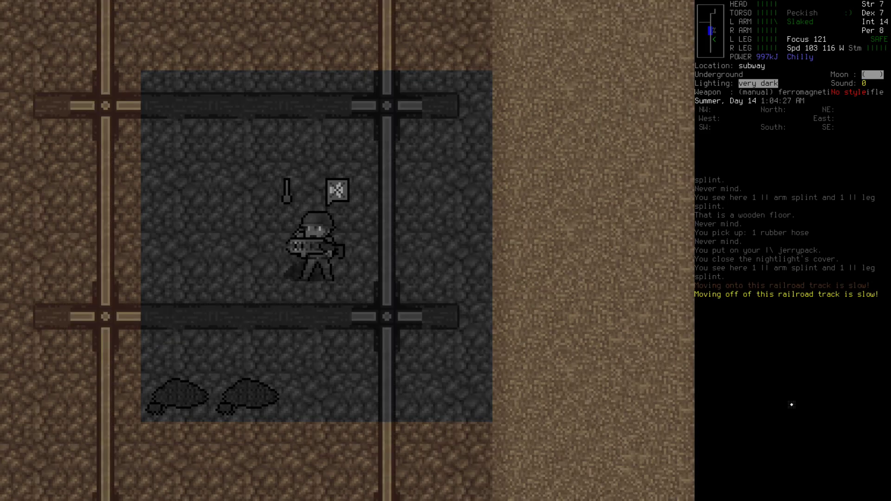
- Survey the surface around the station on the world map: nearby road, houses and subway station
{"action": "key", "text": "m"}
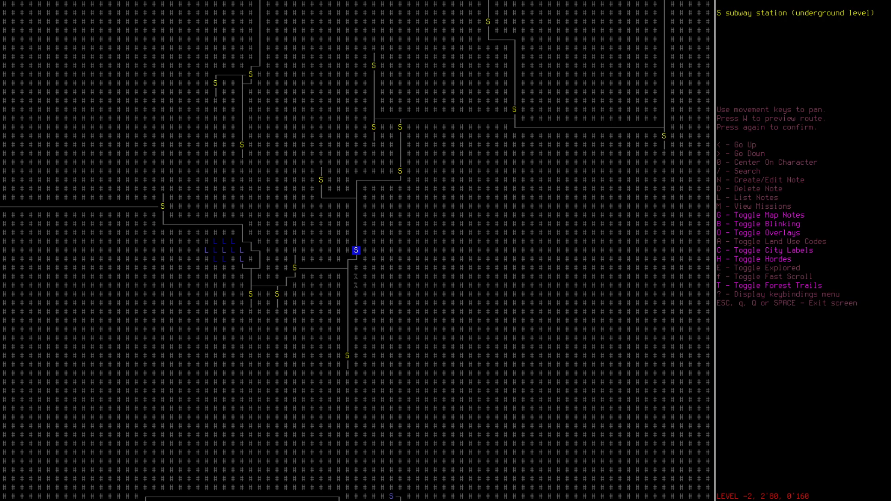
{"action": "key", "text": "less"}
{"action": "key", "text": "less"}
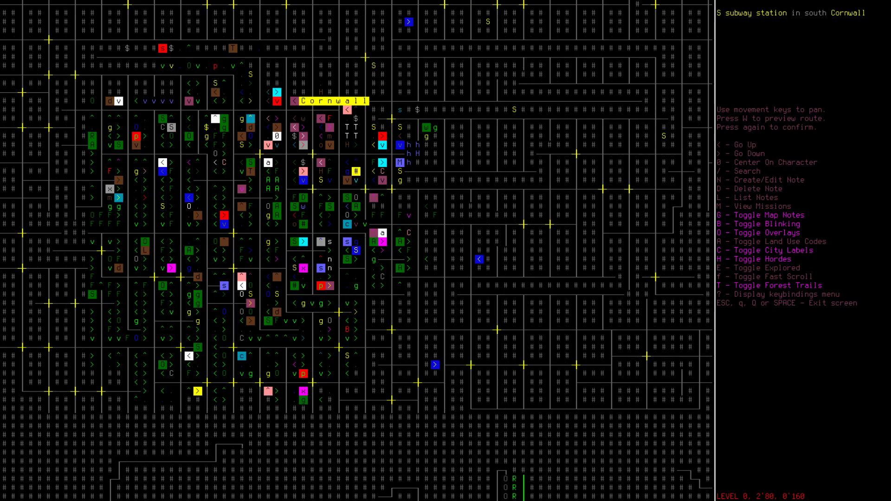
{"action": "key", "text": "Up"}
{"action": "key", "text": "KP_Home"}
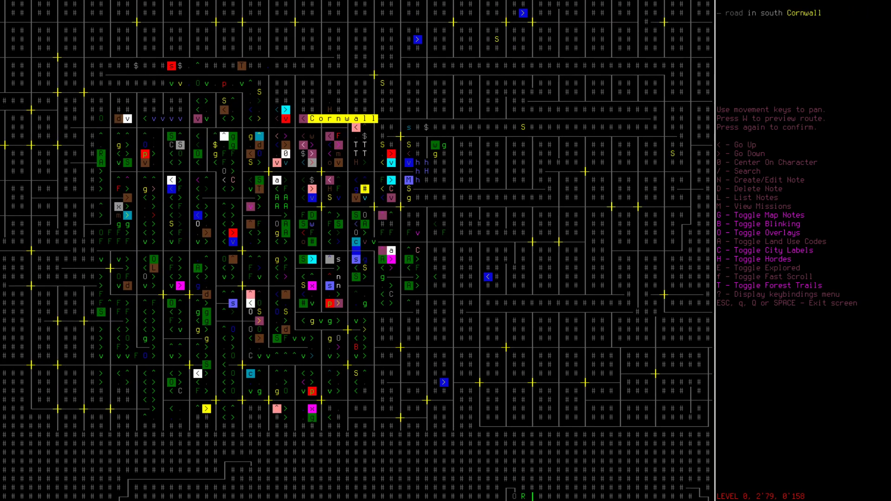
{"action": "key", "text": "KP_Home"}
{"action": "key", "text": "KP_End"}
{"action": "key", "text": "KP_End"}
{"action": "key", "text": "KP_End"}
{"action": "key", "text": "Down"}
{"action": "key", "text": "Left"}
{"action": "key", "text": "Left"}
{"action": "key", "text": "Left"}
{"action": "key", "text": "KP_Home"}
{"action": "key", "text": "KP_End"}
{"action": "key", "text": "KP_End"}
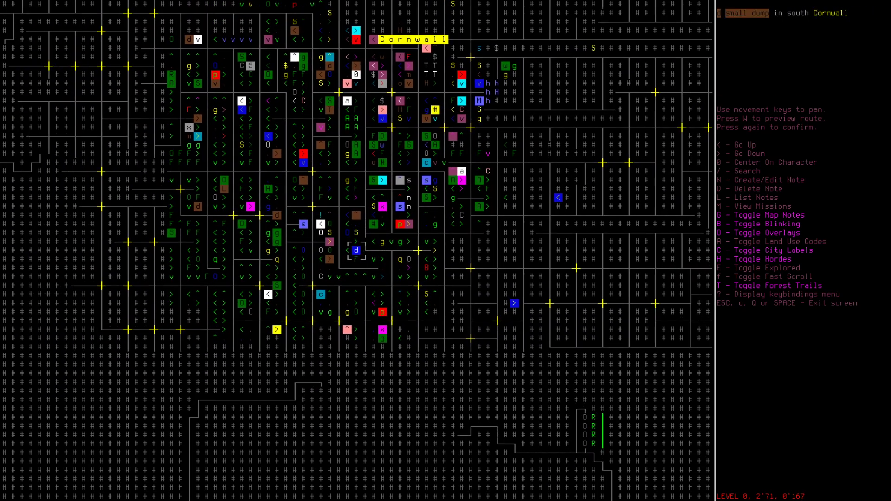
{"action": "key", "text": "Down"}
{"action": "key", "text": "Down"}
{"action": "key", "text": "Down"}
{"action": "key", "text": "KP_Prior"}
{"action": "key", "text": "KP_Prior"}
{"action": "key", "text": "Up"}
{"action": "key", "text": "Up"}
{"action": "key", "text": "Up"}
{"action": "key", "text": "Up"}
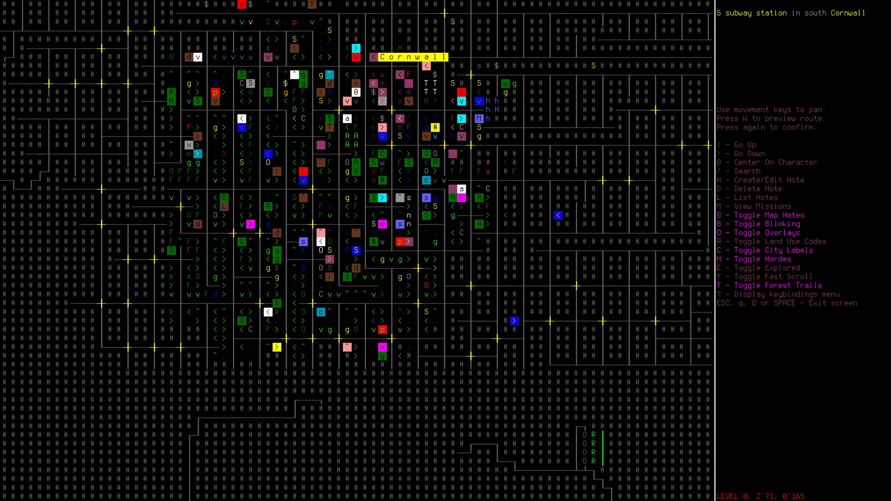
- Peek underground beneath the station, then pan the surface to the wooded trail and restaurant
{"action": "key", "text": "greater"}
{"action": "key", "text": "greater"}
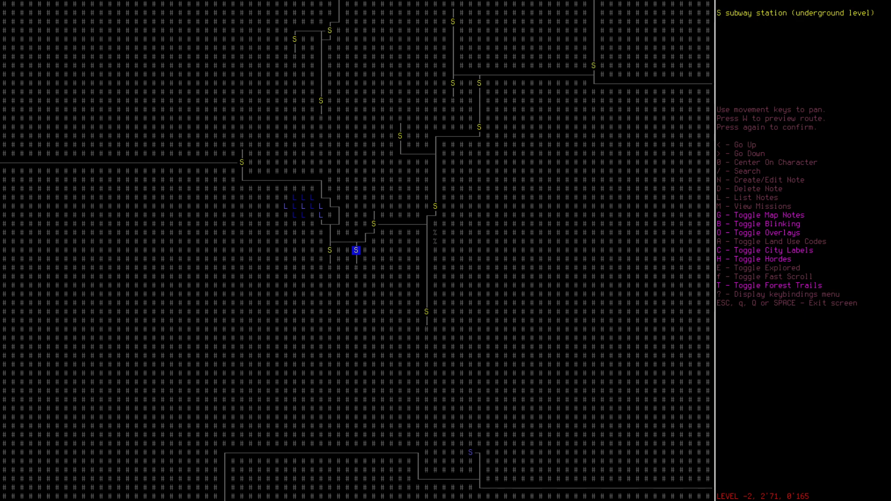
{"action": "key", "text": "less"}
{"action": "key", "text": "less"}
{"action": "key", "text": "KP_Prior"}
{"action": "key", "text": "KP_Prior"}
{"action": "key", "text": "Up"}
{"action": "key", "text": "Right"}
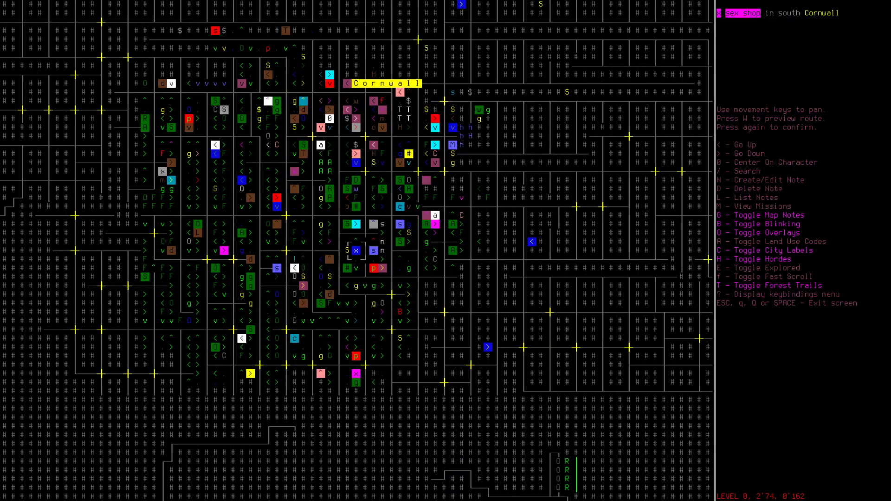
{"action": "key", "text": "Up"}
{"action": "key", "text": "Left"}
{"action": "key", "text": "Up"}
{"action": "key", "text": "Up"}
{"action": "key", "text": "Down"}
{"action": "key", "text": "Down"}
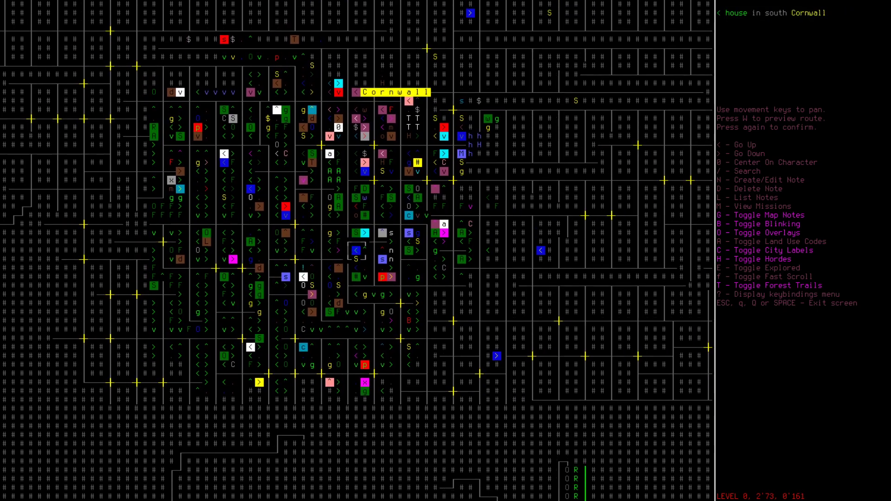
{"action": "key", "text": "Left"}
{"action": "key", "text": "Left"}
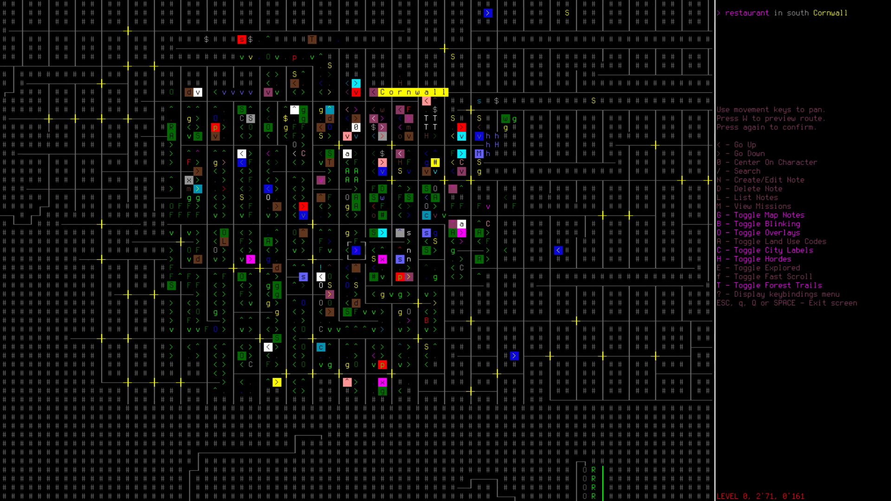
{"action": "key", "text": "Up"}
{"action": "key", "text": "Up"}
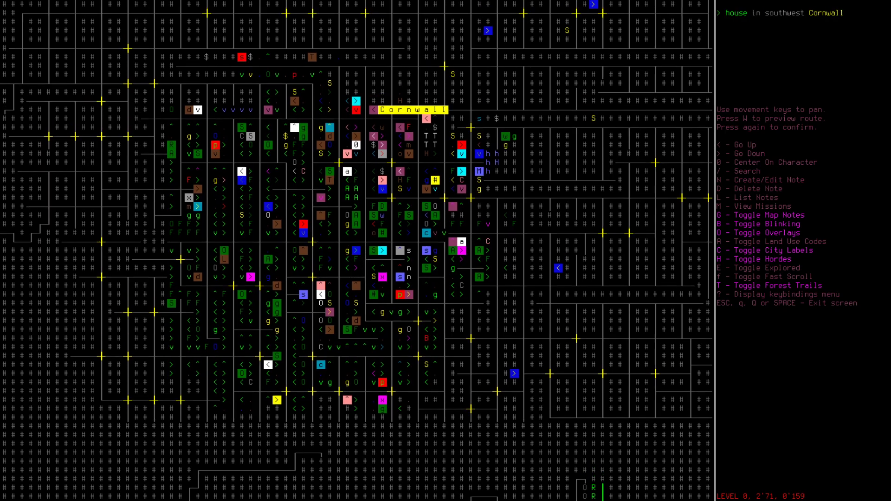
{"action": "key", "text": "KP_3"}
{"action": "key", "text": "KP_3"}
- Follow Cornwall's subway lines on the subway level, checking the levels above
{"action": "key", "text": "greater"}
{"action": "key", "text": "greater"}
{"action": "key", "text": "KP_3"}
{"action": "key", "text": "KP_3"}
{"action": "key", "text": "KP_3"}
{"action": "key", "text": "KP_3"}
{"action": "key", "text": "KP_3"}
{"action": "key", "text": "KP_3"}
{"action": "key", "text": "Down"}
{"action": "key", "text": "Down"}
{"action": "key", "text": "Down"}
{"action": "key", "text": "Down"}
{"action": "key", "text": "Down"}
{"action": "key", "text": "less"}
{"action": "key", "text": "less"}
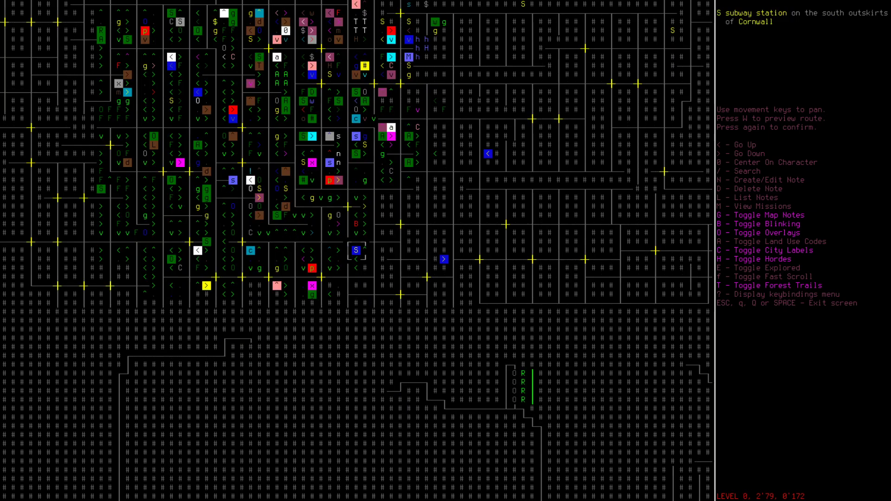
{"action": "key", "text": "greater"}
{"action": "key", "text": "greater"}
{"action": "key", "text": "Up"}
{"action": "key", "text": "Up"}
{"action": "key", "text": "Up"}
{"action": "key", "text": "Up"}
{"action": "key", "text": "Up"}
{"action": "key", "text": "Up"}
{"action": "key", "text": "Left"}
{"action": "key", "text": "Left"}
{"action": "key", "text": "Left"}
{"action": "key", "text": "less"}
{"action": "key", "text": "less"}
{"action": "key", "text": "greater"}
{"action": "key", "text": "greater"}
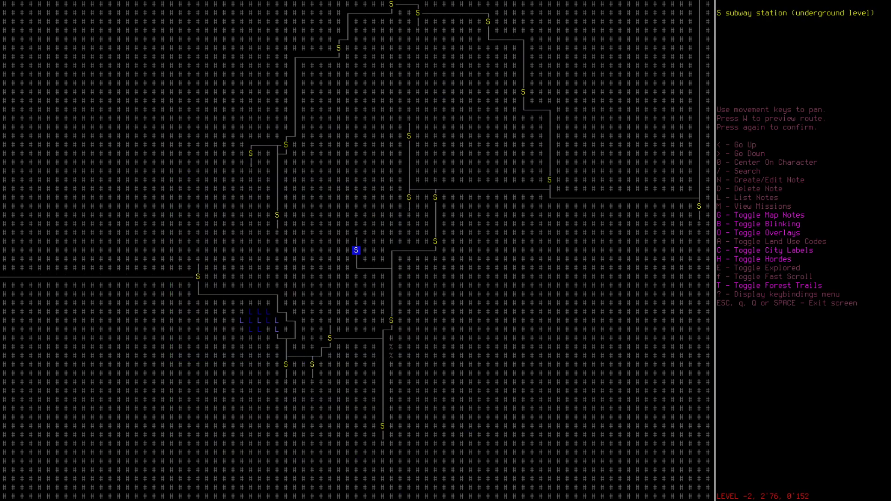
{"action": "key", "text": "Right"}
{"action": "key", "text": "Right"}
{"action": "key", "text": "Right"}
{"action": "key", "text": "Right"}
{"action": "key", "text": "Right"}
{"action": "key", "text": "Right"}
{"action": "key", "text": "Right"}
{"action": "key", "text": "Right"}
{"action": "key", "text": "Right"}
- View the sewer level near the hotel parking, then pan toward Nashua and Cape Elizabeth
{"action": "key", "text": "Up"}
{"action": "key", "text": "less"}
{"action": "key", "text": "less"}
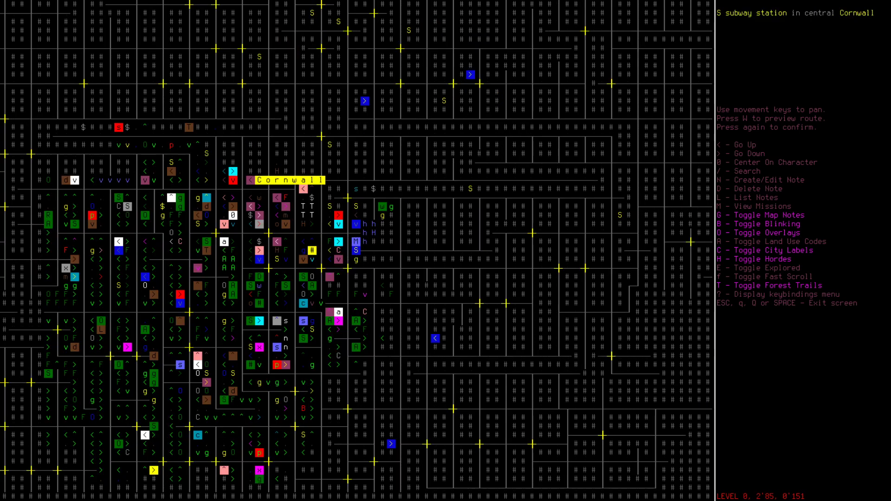
{"action": "key", "text": "Up"}
{"action": "key", "text": "Right"}
{"action": "key", "text": "Up"}
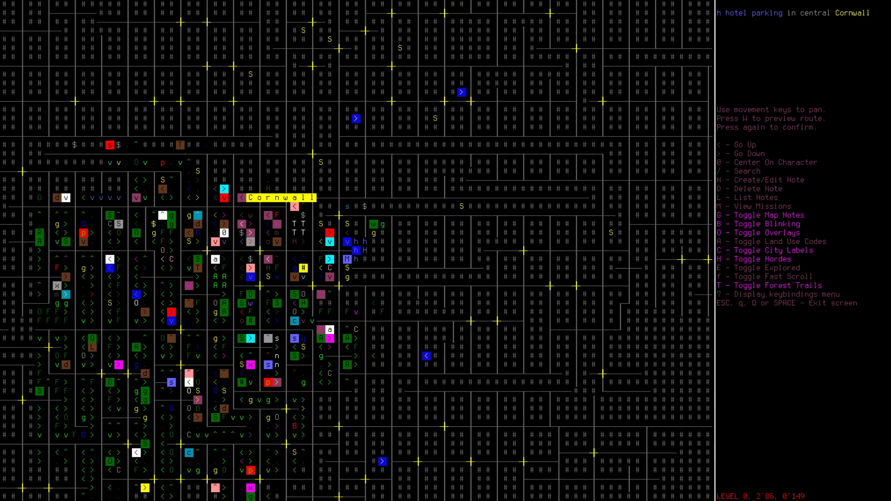
{"action": "key", "text": "End"}
{"action": "key", "text": "End"}
{"action": "key", "text": "End"}
{"action": "key", "text": "End"}
{"action": "key", "text": "End"}
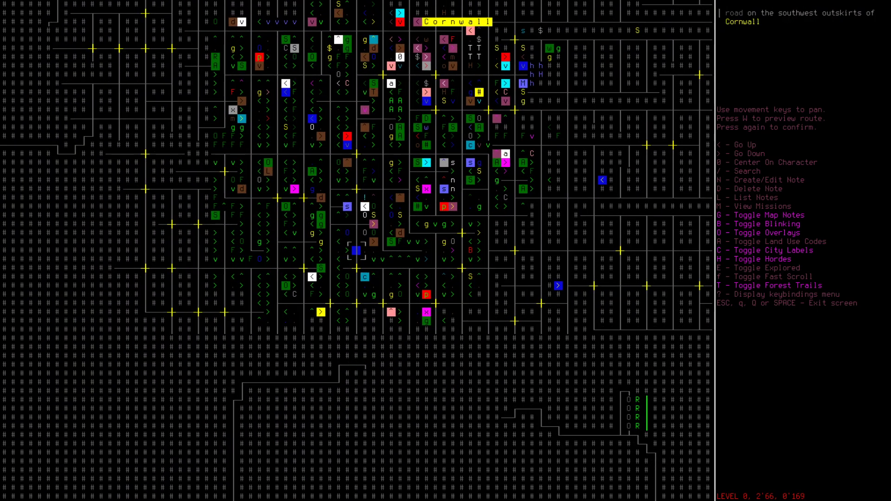
{"action": "key", "text": "Up"}
{"action": "key", "text": "Page_Up"}
{"action": "key", "text": "Page_Up"}
{"action": "key", "text": "Page_Up"}
{"action": "key", "text": "Page_Up"}
{"action": "key", "text": "Page_Up"}
{"action": "key", "text": "Page_Down"}
{"action": "key", "text": "Page_Down"}
{"action": "key", "text": "Page_Down"}
{"action": "key", "text": "Page_Down"}
{"action": "key", "text": "Page_Down"}
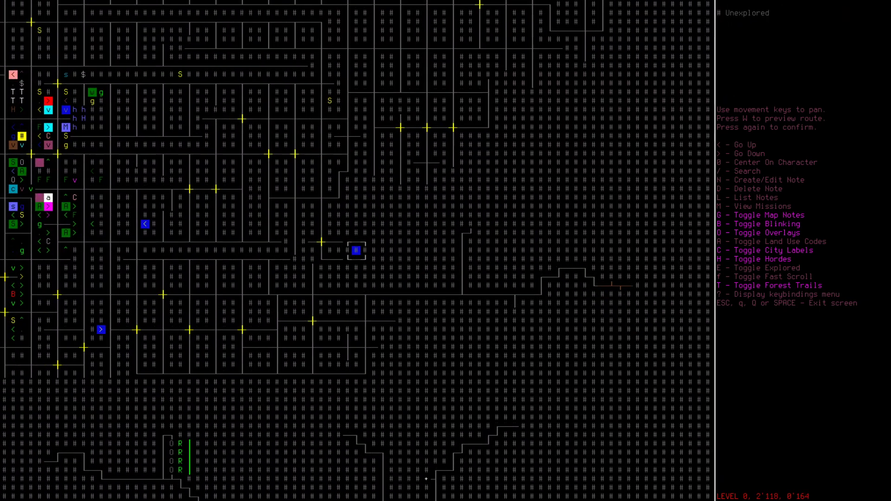
{"action": "key", "text": "End"}
{"action": "key", "text": "End"}
{"action": "key", "text": "End"}
{"action": "key", "text": "End"}
{"action": "key", "text": "End"}
- Pan the map north toward Nashua and Montpelier, then back south into Cornwall
{"action": "key", "text": "Up"}
{"action": "key", "text": "Up"}
{"action": "key", "text": "Up"}
{"action": "key", "text": "Up"}
{"action": "key", "text": "Up"}
{"action": "key", "text": "Up"}
{"action": "key", "text": "Left"}
{"action": "key", "text": "Left"}
{"action": "key", "text": "Up"}
{"action": "key", "text": "Up"}
{"action": "key", "text": "Left"}
{"action": "key", "text": "Left"}
{"action": "key", "text": "Up"}
{"action": "key", "text": "Left"}
{"action": "key", "text": "Up"}
{"action": "key", "text": "Up"}
{"action": "key", "text": "Up"}
{"action": "key", "text": "Up"}
{"action": "key", "text": "Up"}
{"action": "key", "text": "Up"}
{"action": "key", "text": "Up"}
{"action": "key", "text": "Up"}
{"action": "key", "text": "Up"}
{"action": "key", "text": "Up"}
{"action": "key", "text": "Up"}
{"action": "key", "text": "Up"}
{"action": "key", "text": "Up"}
{"action": "key", "text": "Up"}
{"action": "key", "text": "Up"}
{"action": "key", "text": "Up"}
{"action": "key", "text": "Up"}
{"action": "key", "text": "Up"}
{"action": "key", "text": "Right"}
{"action": "key", "text": "Up"}
{"action": "key", "text": "Up"}
{"action": "key", "text": "Up"}
{"action": "key", "text": "Right"}
{"action": "key", "text": "Up"}
{"action": "key", "text": "Up"}
{"action": "key", "text": "Up"}
{"action": "key", "text": "Right"}
{"action": "key", "text": "Down"}
{"action": "key", "text": "Down"}
{"action": "key", "text": "Down"}
{"action": "key", "text": "Right"}
{"action": "key", "text": "Right"}
{"action": "key", "text": "Right"}
{"action": "key", "text": "Down"}
{"action": "key", "text": "Down"}
{"action": "key", "text": "Down"}
{"action": "key", "text": "Right"}
{"action": "key", "text": "Right"}
{"action": "key", "text": "Right"}
{"action": "key", "text": "Down"}
{"action": "key", "text": "Down"}
{"action": "key", "text": "Down"}
{"action": "key", "text": "Right"}
{"action": "key", "text": "Right"}
{"action": "key", "text": "Right"}
{"action": "key", "text": "Down"}
{"action": "key", "text": "Down"}
{"action": "key", "text": "Down"}
{"action": "key", "text": "Right"}
{"action": "key", "text": "Right"}
{"action": "key", "text": "Right"}
{"action": "key", "text": "Down"}
{"action": "key", "text": "Down"}
{"action": "key", "text": "Down"}
- Search 'apart' through the four apartment towers, then target the underground south Cornwall subway station
{"action": "key", "text": "slash"}
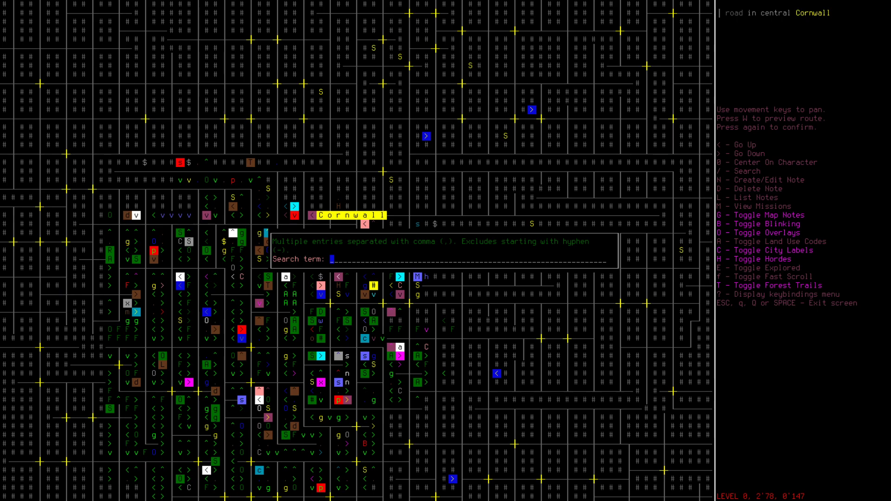
{"action": "type", "text": "t"}
{"action": "key", "text": "Return"}
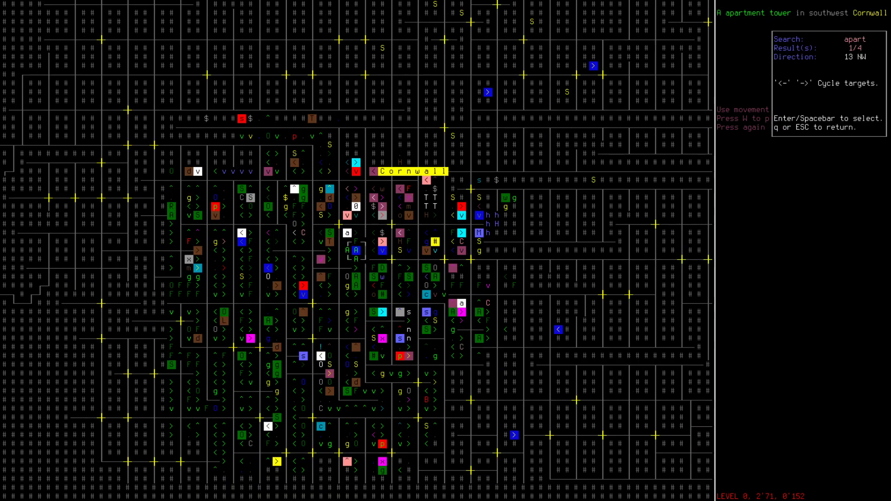
{"action": "key", "text": "greater"}
{"action": "key", "text": "greater"}
{"action": "key", "text": "greater"}
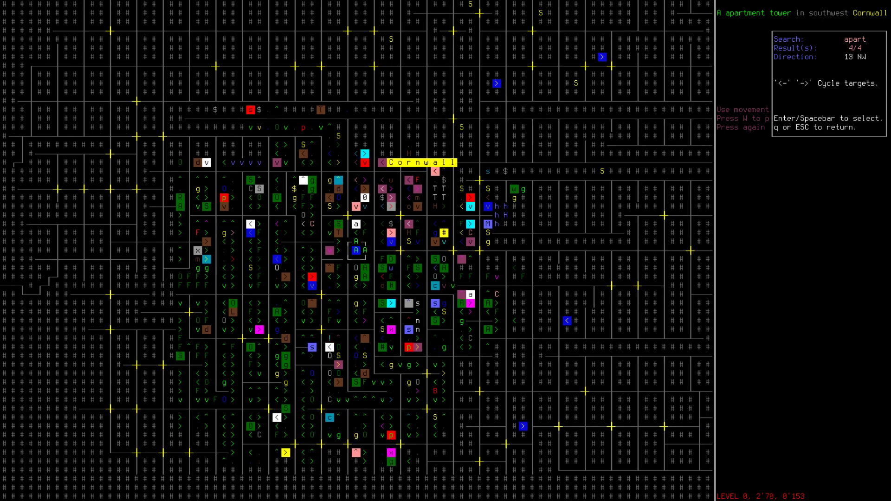
{"action": "key", "text": "Escape"}
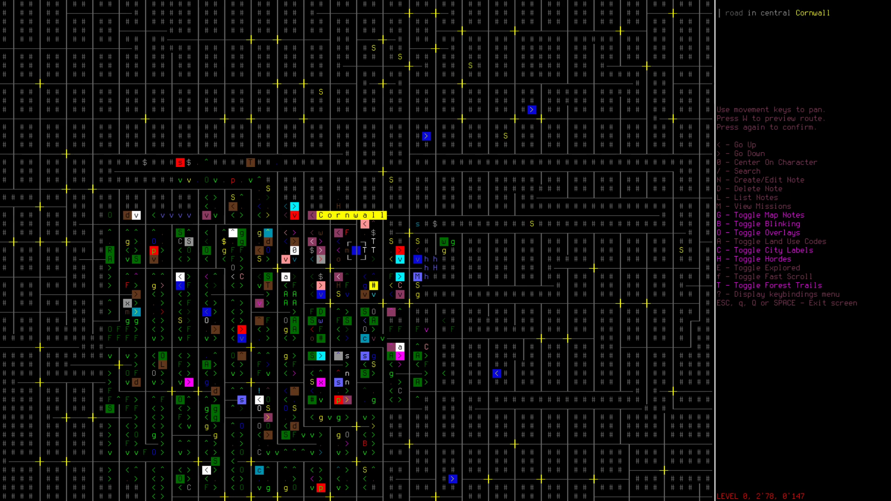
{"action": "key", "text": "KP_1"}
{"action": "key", "text": "KP_1"}
{"action": "key", "text": "KP_1"}
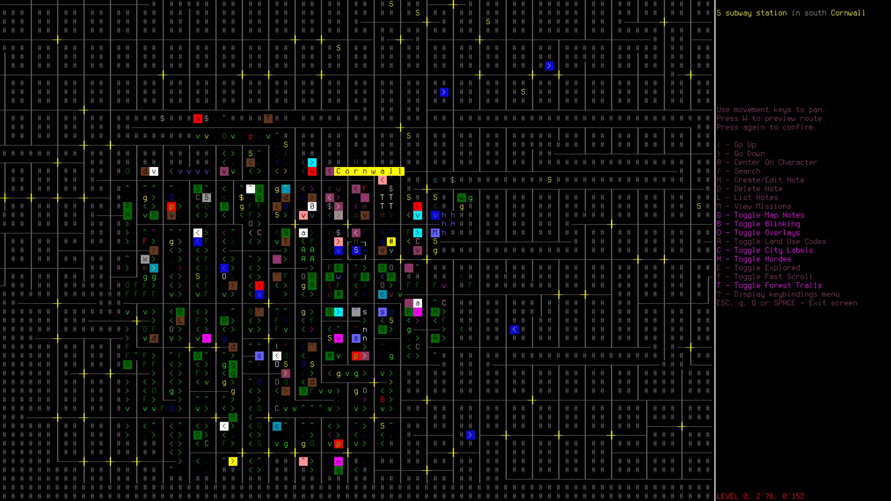
{"action": "key", "text": "greater"}
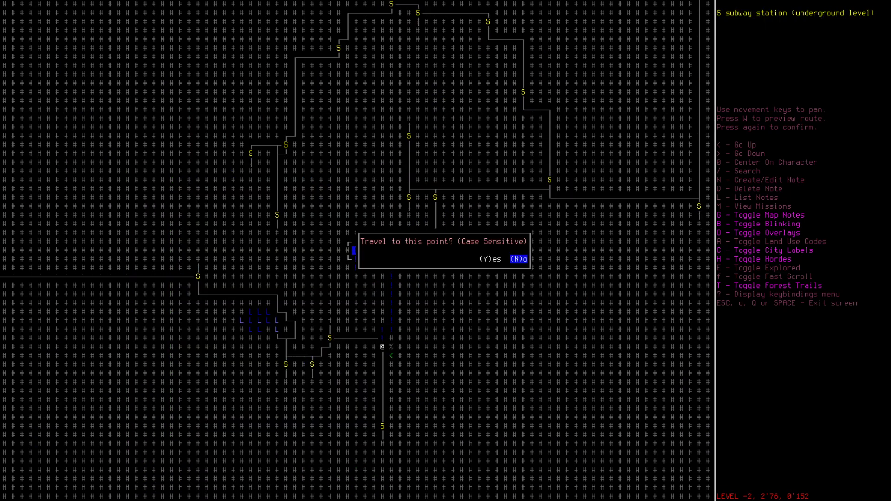
- Accept 'Travel to this point?' so the survivor auto-travels along the subway tracks
{"action": "key", "text": "Y"}
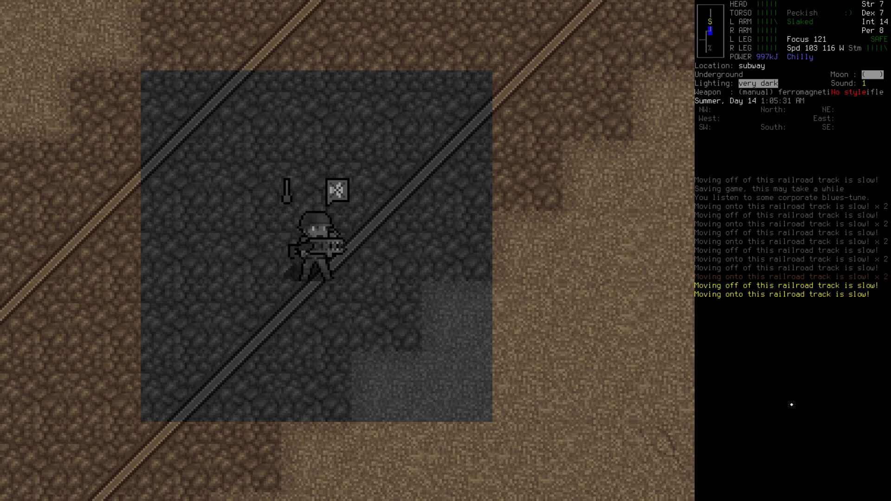
- Put on the light amp goggles from the wearable items list
{"action": "key", "text": "W"}
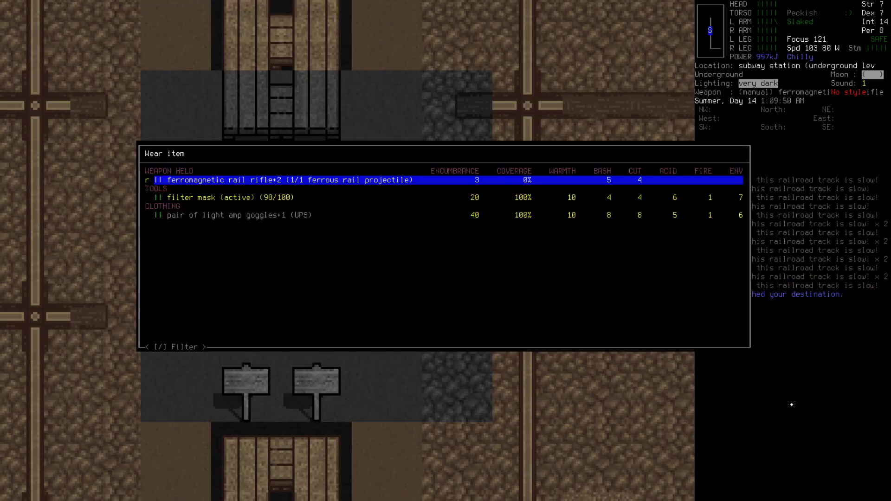
{"action": "key", "text": "Down"}
{"action": "key", "text": "Down"}
- Switch on the worn light amp goggles through the Use item menu
{"action": "key", "text": "Return"}
{"action": "key", "text": "a"}
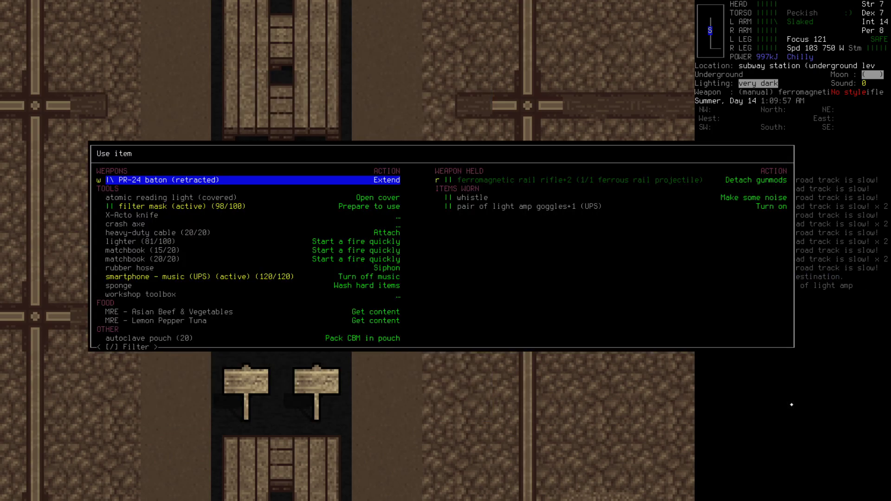
{"action": "key", "text": "Right"}
{"action": "key", "text": "Left"}
{"action": "key", "text": "Down"}
{"action": "key", "text": "Down"}
{"action": "key", "text": "Down"}
{"action": "key", "text": "Down"}
{"action": "key", "text": "Down"}
{"action": "key", "text": "Down"}
{"action": "key", "text": "Up"}
{"action": "key", "text": "Up"}
{"action": "key", "text": "Up"}
{"action": "key", "text": "Up"}
{"action": "key", "text": "Right"}
{"action": "key", "text": "Down"}
{"action": "key", "text": "Down"}
{"action": "key", "text": "Return"}
{"action": "key", "text": "Up"}
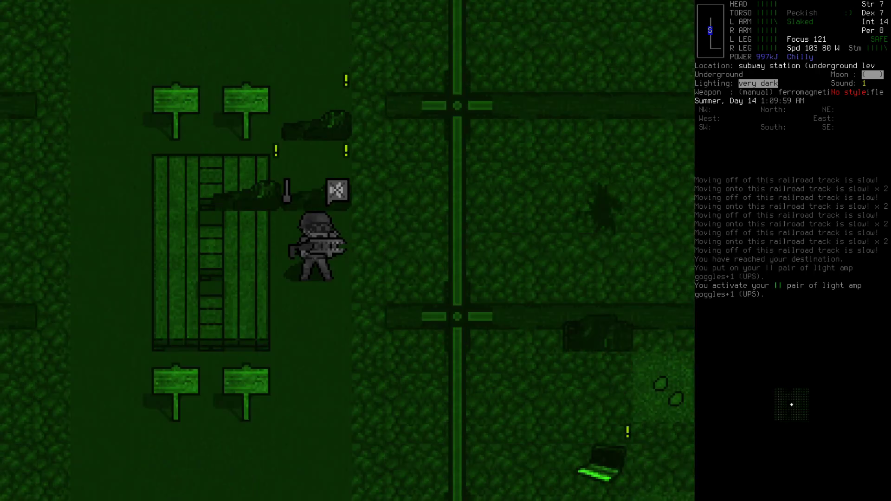
- Walk south through the sewer room and climb the stairs to the subway station
{"action": "key", "text": "Up"}
{"action": "key", "text": "Up"}
{"action": "key", "text": "Up"}
{"action": "key", "text": "Up"}
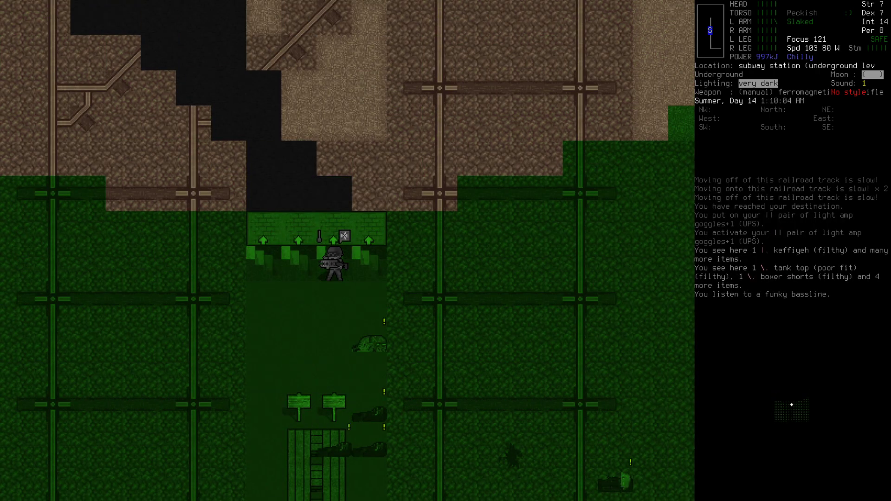
{"action": "key", "text": "Up"}
{"action": "key", "text": "Down"}
{"action": "key", "text": "Down"}
{"action": "key", "text": "Down"}
{"action": "key", "text": "Down"}
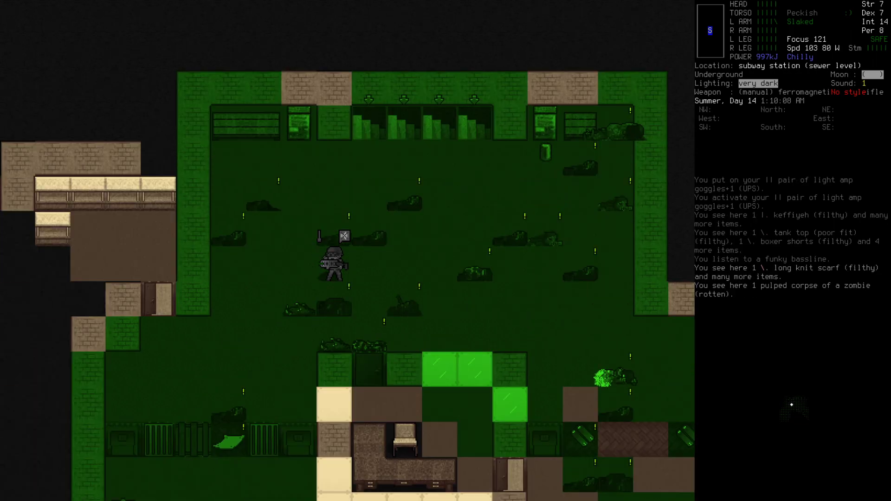
{"action": "key", "text": "Down"}
{"action": "key", "text": "Down"}
{"action": "key", "text": "Down"}
{"action": "key", "text": "Down"}
{"action": "key", "text": "Down"}
{"action": "key", "text": "Down"}
{"action": "key", "text": "Down"}
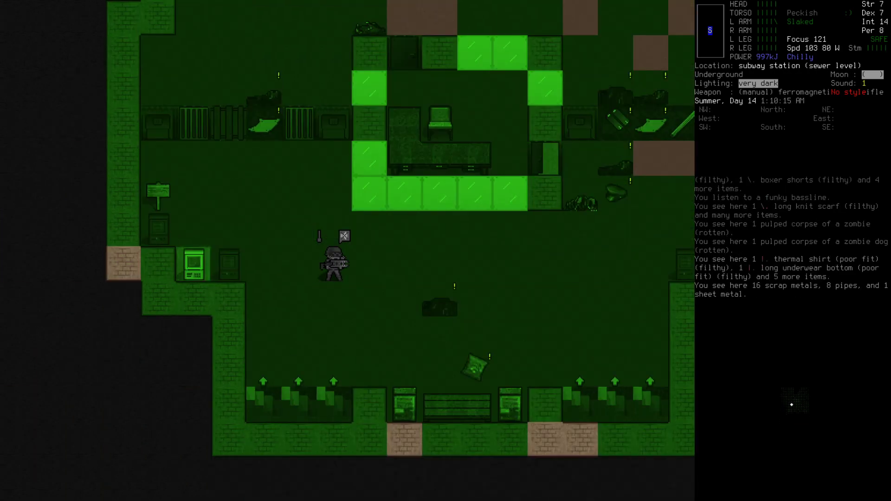
{"action": "key", "text": "Down"}
{"action": "key", "text": "Down"}
{"action": "key", "text": "less"}
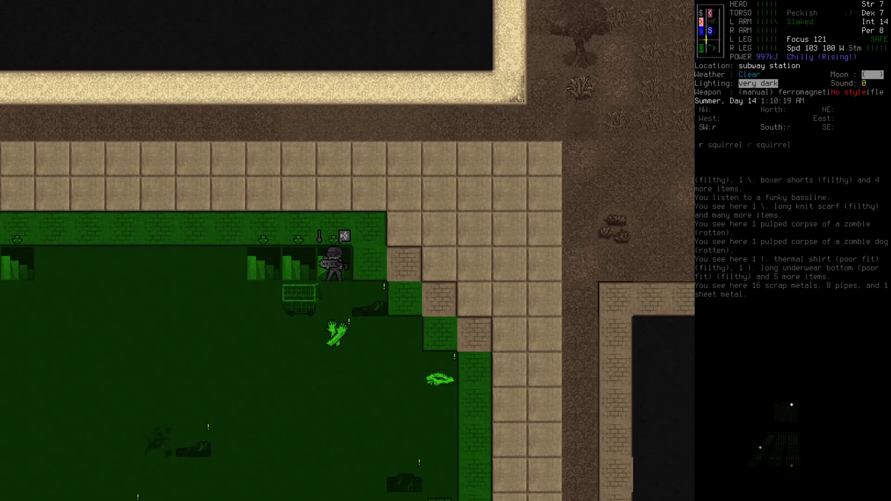
- Cross the station hall southward with safe mode off, heading for the exit
{"action": "key", "text": "Z"}
{"action": "key", "text": "Down"}
{"action": "key", "text": "Down"}
{"action": "key", "text": "Down"}
{"action": "key", "text": "Down"}
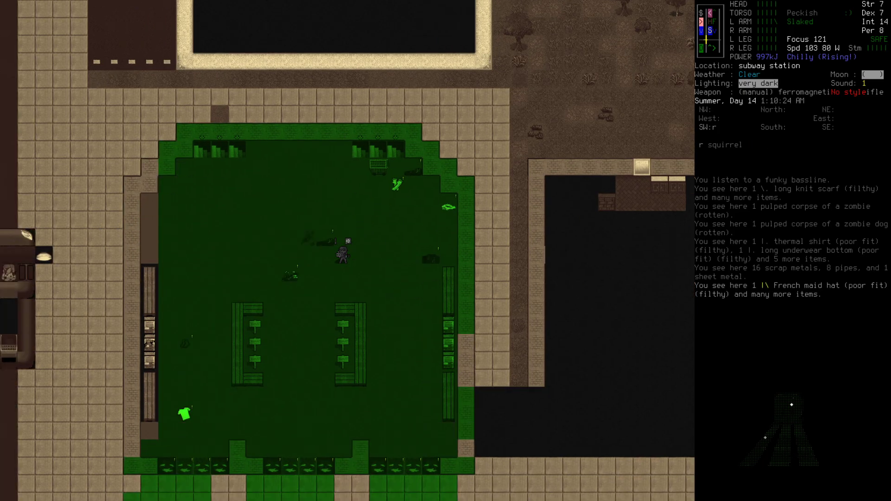
{"action": "key", "text": "Down"}
{"action": "key", "text": "Down"}
{"action": "key", "text": "Down"}
{"action": "key", "text": "exclam"}
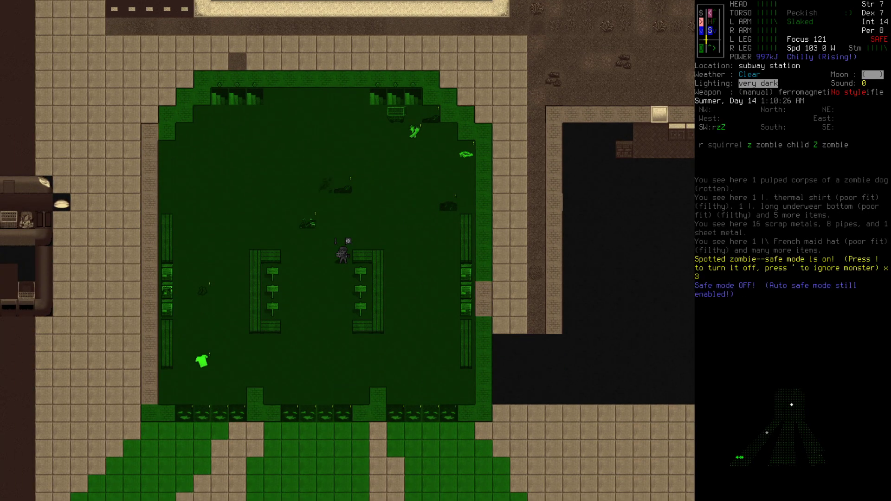
{"action": "key", "text": "Down"}
{"action": "key", "text": "Down"}
{"action": "key", "text": "Down"}
{"action": "key", "text": "Down"}
{"action": "key", "text": "Down"}
{"action": "key", "text": "Down"}
{"action": "key", "text": "Down"}
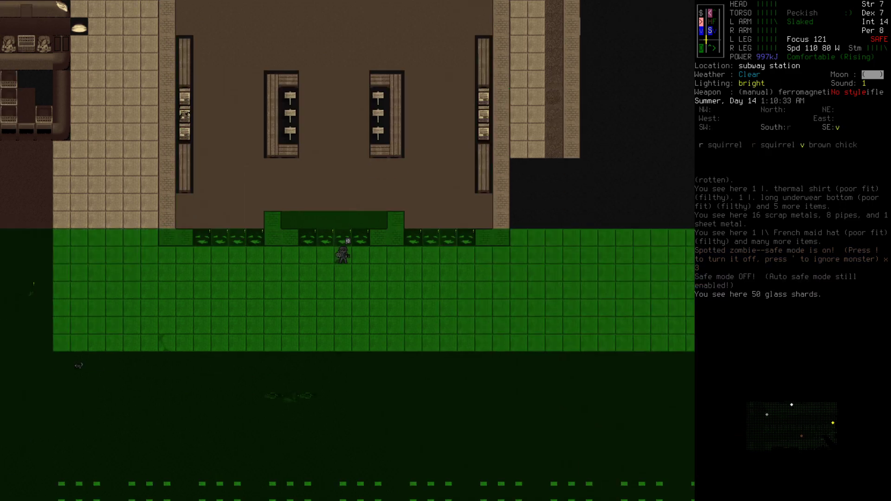
{"action": "key", "text": "Down"}
{"action": "key", "text": "Down"}
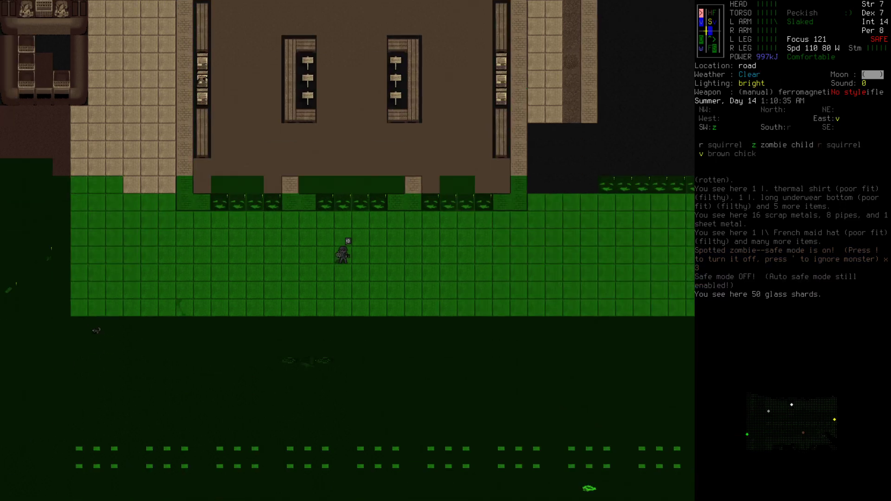
- Open the Cornwall world map, glance around, then close and reopen it
{"action": "key", "text": "m"}
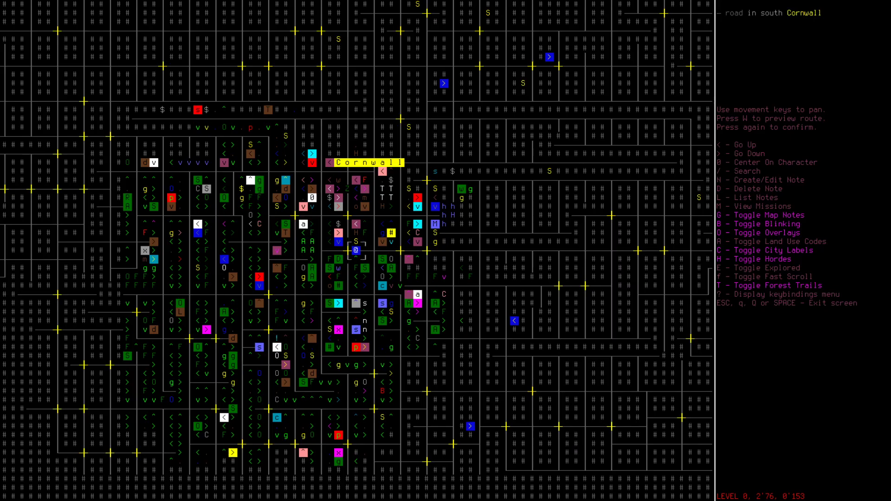
{"action": "key", "text": "Up"}
{"action": "key", "text": "Left"}
{"action": "key", "text": "Up"}
{"action": "key", "text": "Escape"}
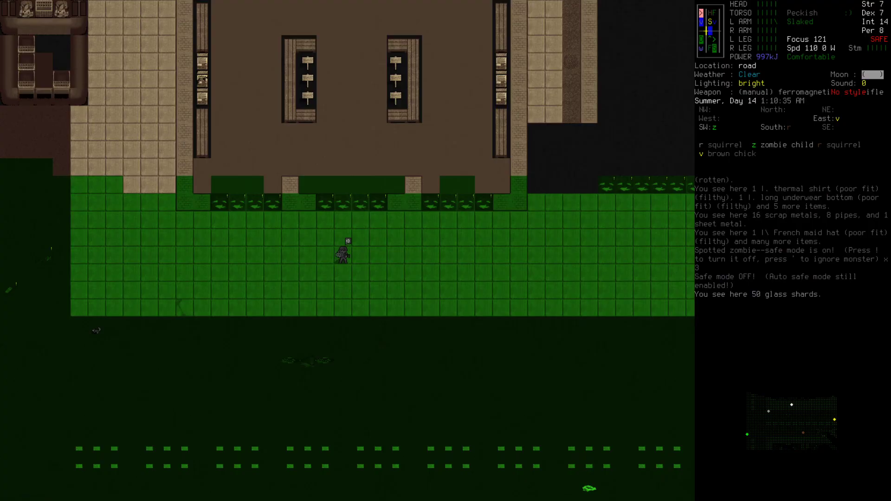
{"action": "key", "text": "m"}
- Add a 'cbm bay' note on central Cornwall's doctor's office
{"action": "key", "text": "Up"}
{"action": "key", "text": "Left"}
{"action": "key", "text": "Up"}
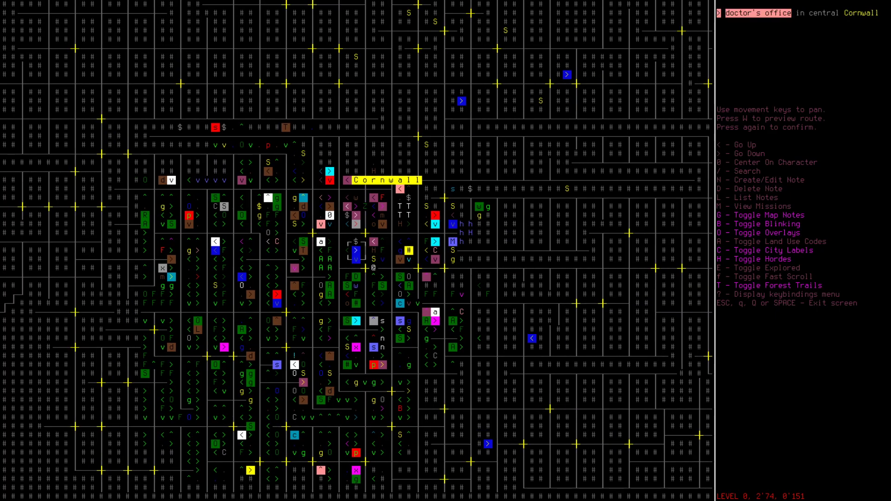
{"action": "key", "text": "N"}
{"action": "type", "text": "c;!:cbm b"}
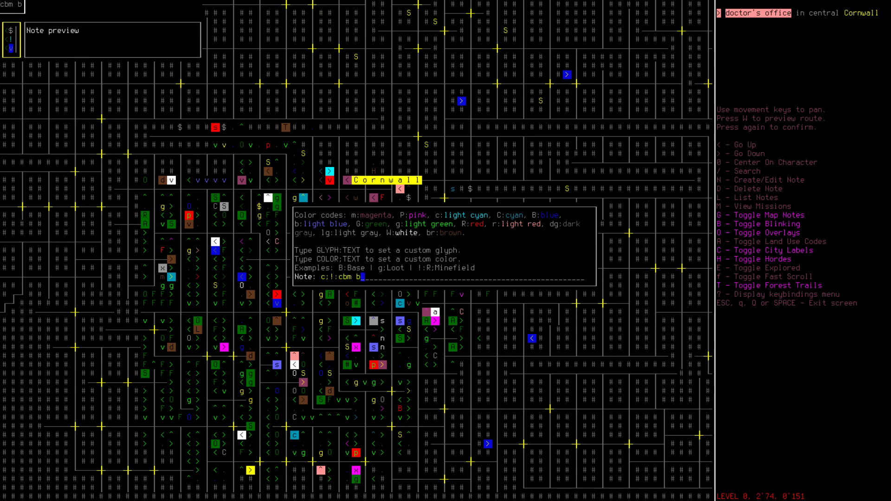
{"action": "type", "text": "ay"}
{"action": "key", "text": "Return"}
- Pan the map west past the grocery store to the apartment tower
{"action": "key", "text": "Left"}
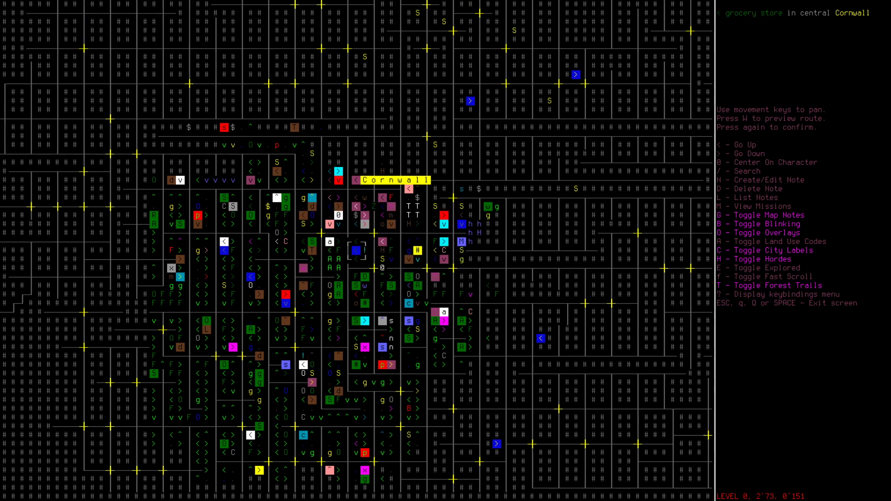
{"action": "key", "text": "End"}
{"action": "key", "text": "Left"}
{"action": "key", "text": "Left"}
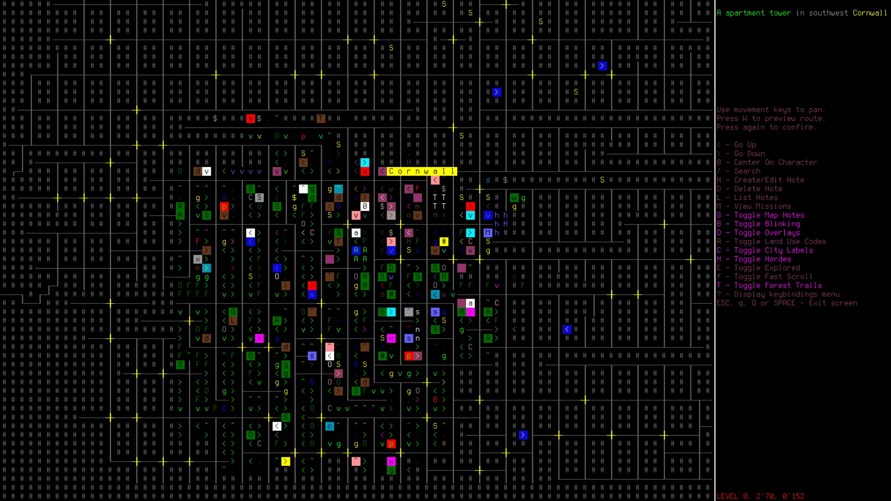
- Leave the world map and walk the survivor west along the road
{"action": "key", "text": "Escape"}
{"action": "key", "text": "7"}
{"action": "key", "text": "7"}
{"action": "key", "text": "7"}
{"action": "key", "text": "7"}
{"action": "key", "text": "4"}
{"action": "key", "text": "4"}
{"action": "key", "text": "4"}
{"action": "key", "text": "4"}
{"action": "key", "text": "4"}
{"action": "key", "text": "4"}
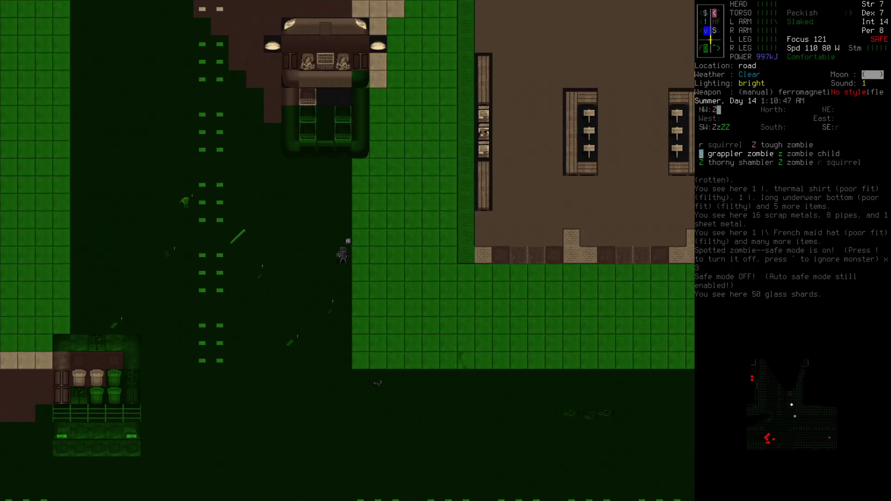
{"action": "key", "text": "4"}
{"action": "key", "text": "4"}
{"action": "key", "text": "4"}
{"action": "key", "text": "1"}
{"action": "key", "text": "4"}
{"action": "key", "text": "4"}
{"action": "key", "text": "4"}
{"action": "key", "text": "4"}
{"action": "key", "text": "4"}
{"action": "key", "text": "4"}
{"action": "key", "text": "7"}
{"action": "key", "text": "4"}
{"action": "key", "text": "4"}
{"action": "key", "text": "4"}
{"action": "key", "text": "4"}
{"action": "key", "text": "4"}
{"action": "key", "text": "4"}
{"action": "key", "text": "4"}
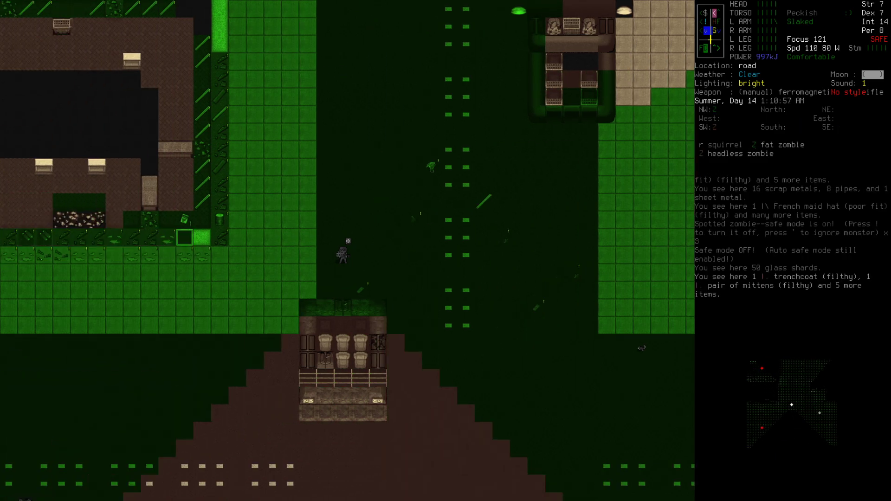
{"action": "key", "text": "4"}
{"action": "key", "text": "4"}
{"action": "key", "text": "4"}
{"action": "key", "text": "4"}
{"action": "key", "text": "4"}
{"action": "key", "text": "4"}
{"action": "key", "text": "4"}
{"action": "key", "text": "4"}
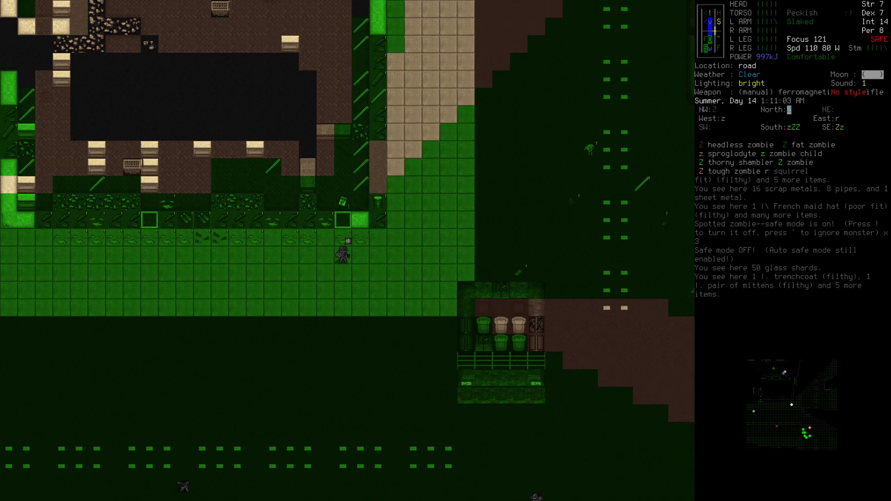
{"action": "key", "text": "4"}
{"action": "key", "text": "4"}
{"action": "key", "text": "4"}
{"action": "key", "text": "4"}
{"action": "key", "text": "4"}
{"action": "key", "text": "4"}
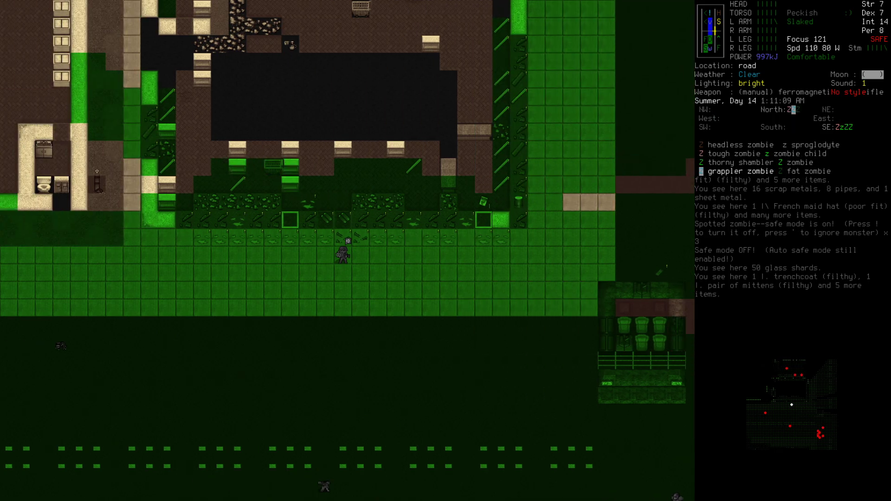
{"action": "key", "text": "4"}
{"action": "key", "text": "4"}
{"action": "key", "text": "4"}
{"action": "key", "text": "4"}
{"action": "key", "text": "4"}
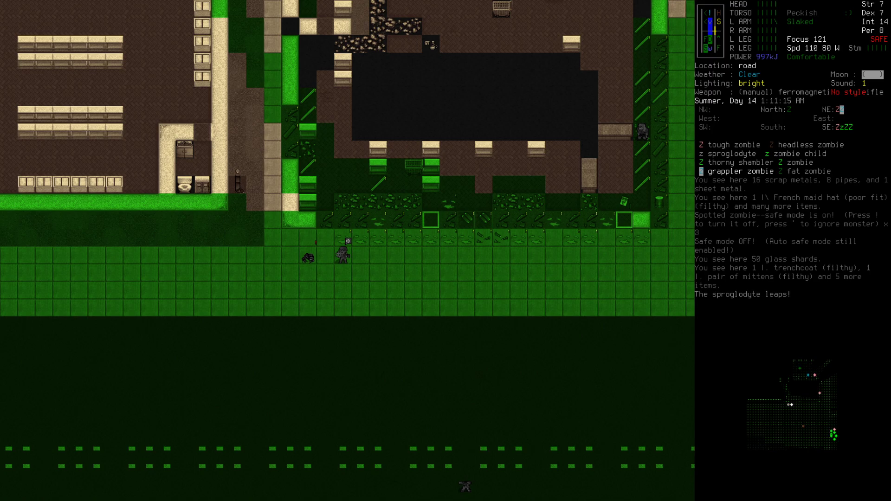
- Cross the road southwest and keep heading west away from the sproglodyte, checking position on the map
{"action": "key", "text": "1"}
{"action": "key", "text": "1"}
{"action": "key", "text": "1"}
{"action": "key", "text": "1"}
{"action": "key", "text": "1"}
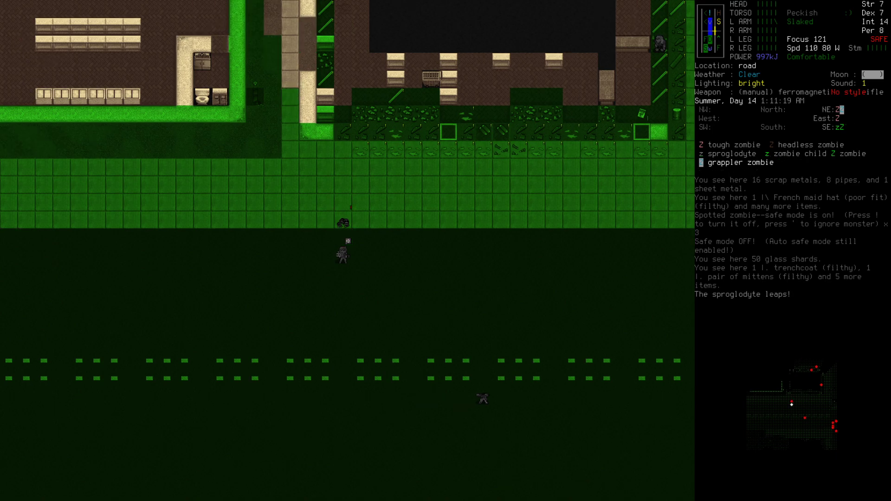
{"action": "key", "text": "1"}
{"action": "key", "text": "1"}
{"action": "key", "text": "4"}
{"action": "key", "text": "4"}
{"action": "key", "text": "4"}
{"action": "key", "text": "4"}
{"action": "key", "text": "4"}
{"action": "key", "text": "4"}
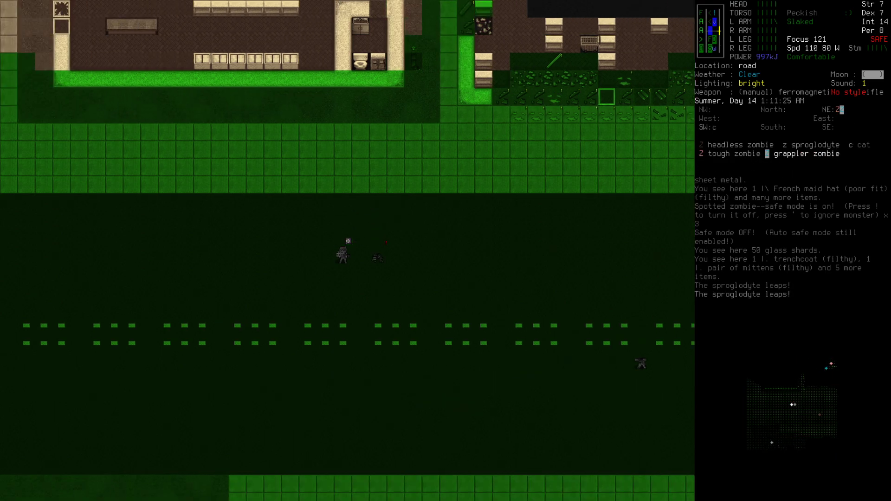
{"action": "key", "text": "4"}
{"action": "key", "text": "4"}
{"action": "key", "text": "4"}
{"action": "key", "text": "4"}
{"action": "key", "text": "4"}
{"action": "key", "text": "4"}
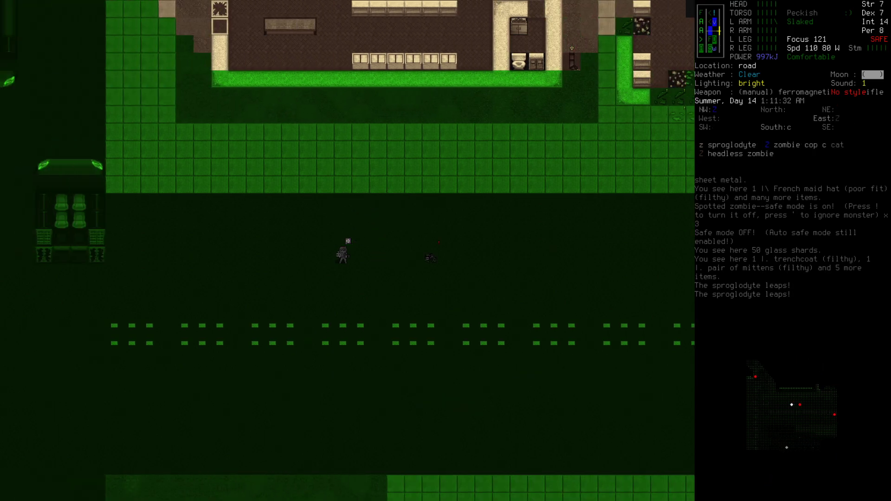
{"action": "key", "text": "4"}
{"action": "key", "text": "4"}
{"action": "key", "text": "4"}
{"action": "key", "text": "4"}
{"action": "key", "text": "4"}
{"action": "key", "text": "4"}
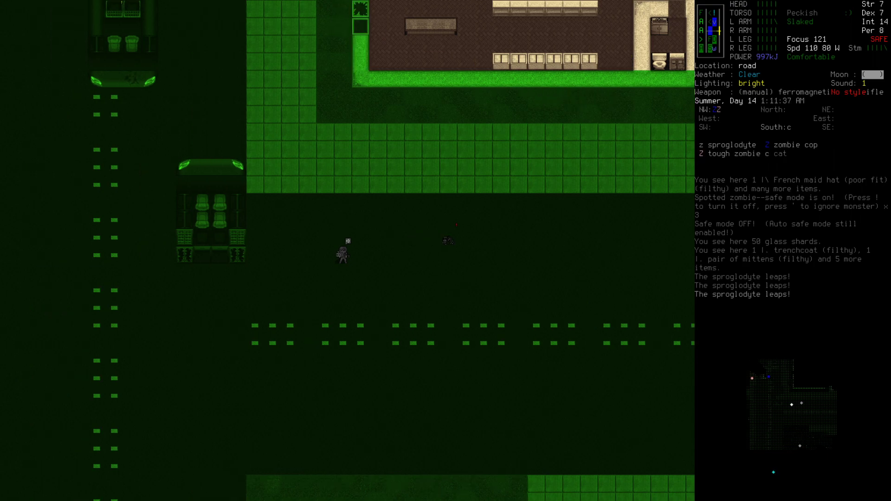
{"action": "key", "text": "4"}
{"action": "key", "text": "4"}
{"action": "key", "text": "4"}
{"action": "key", "text": "4"}
{"action": "key", "text": "4"}
{"action": "key", "text": "4"}
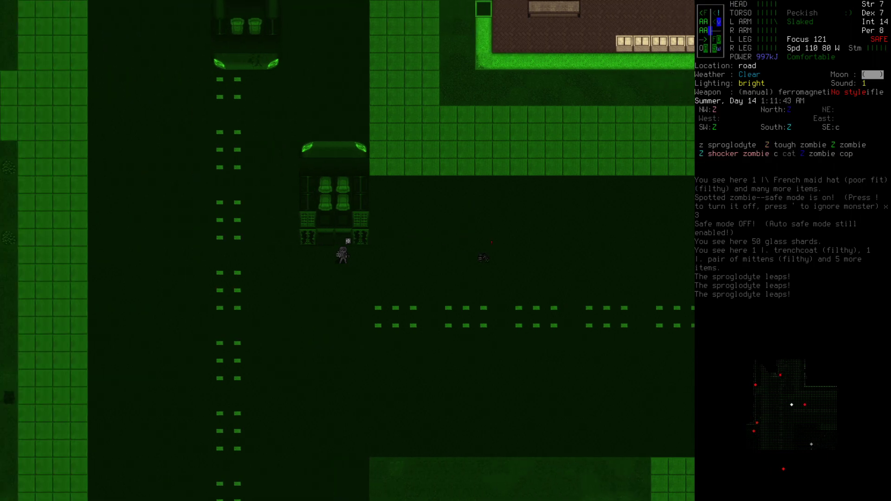
{"action": "key", "text": "4"}
{"action": "key", "text": "4"}
{"action": "key", "text": "4"}
{"action": "key", "text": "4"}
{"action": "key", "text": "4"}
{"action": "key", "text": "4"}
{"action": "key", "text": "m"}
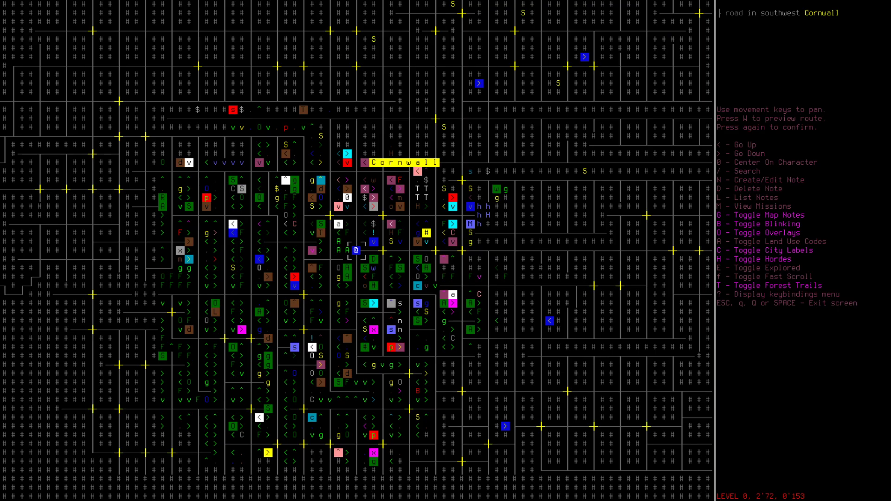
{"action": "key", "text": "Escape"}
- Go northwest along the road, north up the sidewalk, then west over the grass to the apartment tower
{"action": "key", "text": "4"}
{"action": "key", "text": "4"}
{"action": "key", "text": "4"}
{"action": "key", "text": "4"}
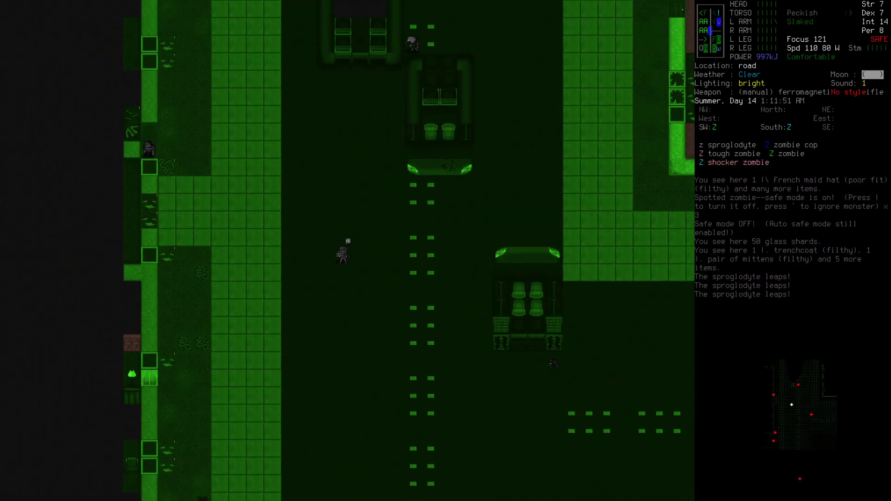
{"action": "key", "text": "4"}
{"action": "key", "text": "4"}
{"action": "key", "text": "7"}
{"action": "key", "text": "7"}
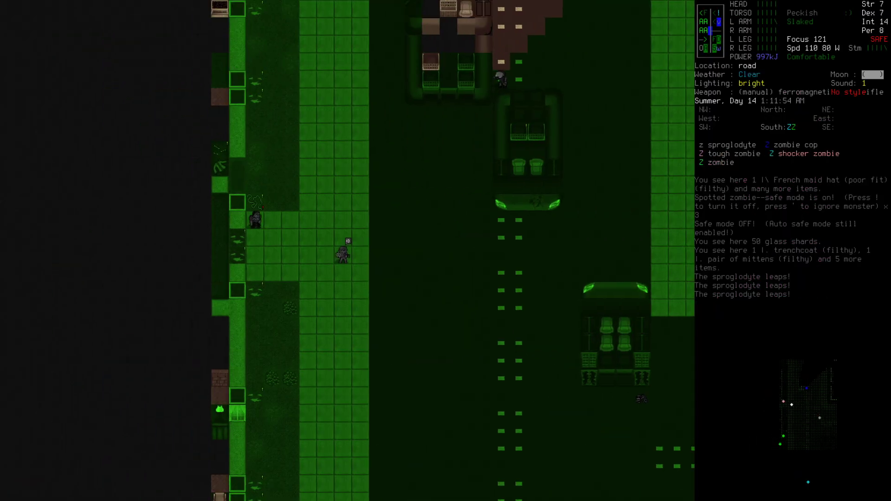
{"action": "key", "text": "7"}
{"action": "key", "text": "7"}
{"action": "key", "text": "7"}
{"action": "key", "text": "7"}
{"action": "key", "text": "7"}
{"action": "key", "text": "8"}
{"action": "key", "text": "8"}
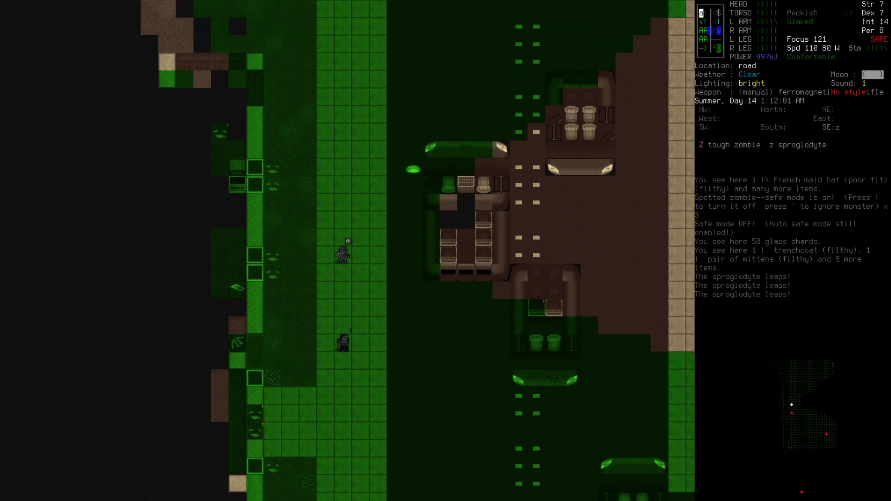
{"action": "key", "text": "8"}
{"action": "key", "text": "8"}
{"action": "key", "text": "8"}
{"action": "key", "text": "8"}
{"action": "key", "text": "8"}
{"action": "key", "text": "8"}
{"action": "key", "text": "7"}
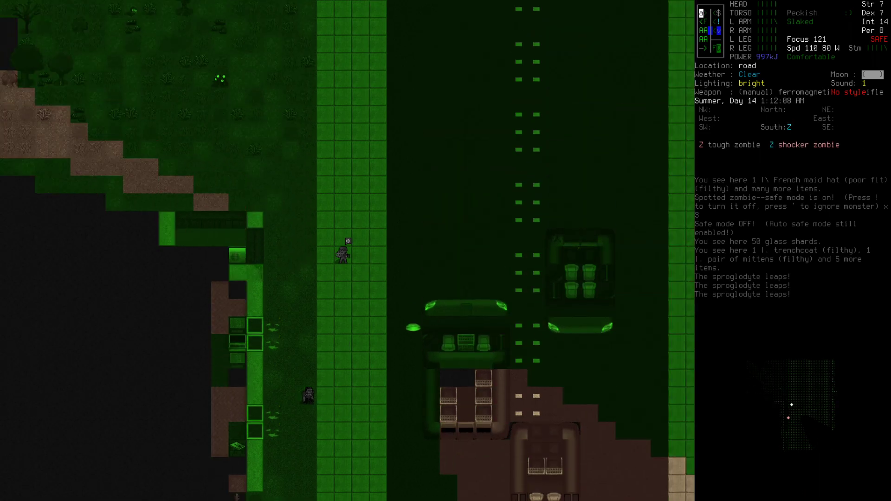
{"action": "key", "text": "7"}
{"action": "key", "text": "8"}
{"action": "key", "text": "4"}
{"action": "key", "text": "4"}
{"action": "key", "text": "4"}
{"action": "key", "text": "4"}
{"action": "key", "text": "4"}
{"action": "key", "text": "4"}
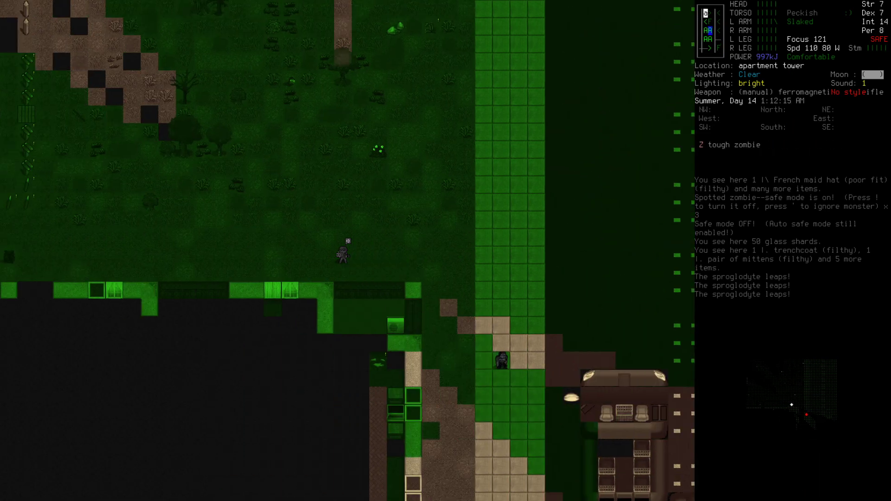
{"action": "key", "text": "4"}
{"action": "key", "text": "4"}
{"action": "key", "text": "4"}
{"action": "key", "text": "4"}
{"action": "key", "text": "4"}
{"action": "key", "text": "4"}
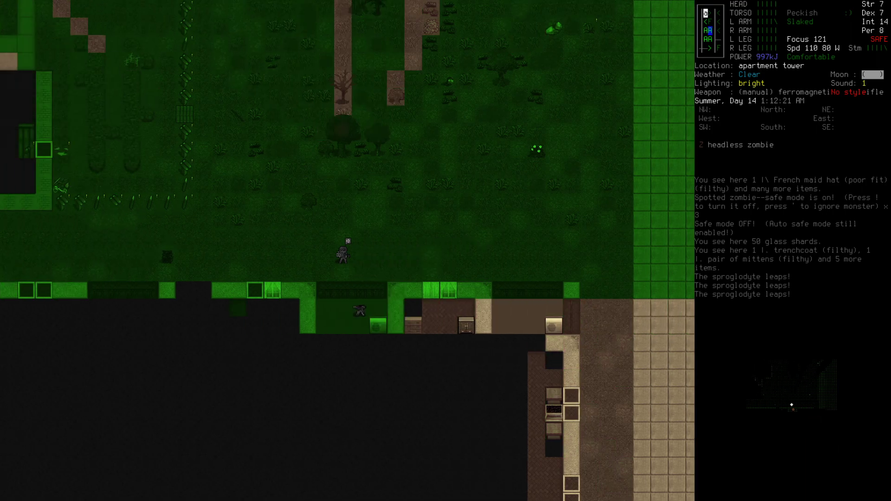
{"action": "key", "text": "4"}
{"action": "key", "text": "4"}
- Climb in through the apartment window into the dark room
{"action": "key", "text": "2"}
{"action": "key", "text": "2"}
{"action": "key", "text": "2"}
{"action": "key", "text": "2"}
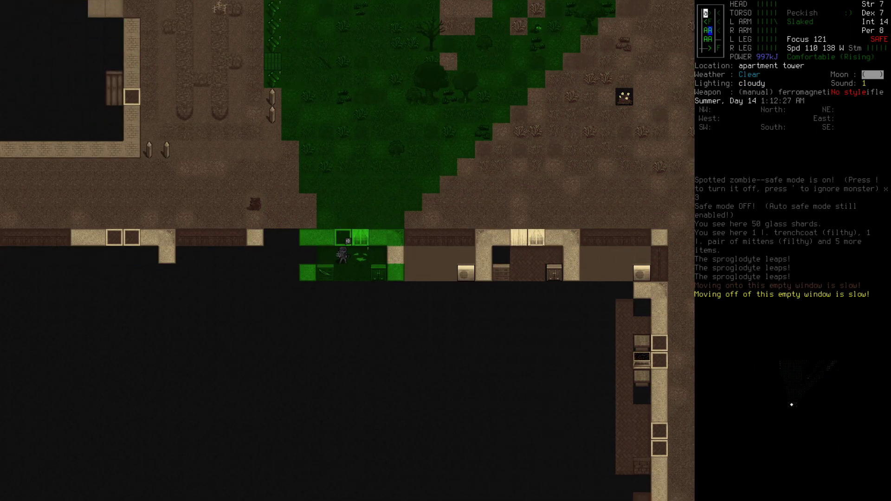
{"action": "key", "text": "2"}
{"action": "key", "text": "3"}
{"action": "key", "text": "2"}
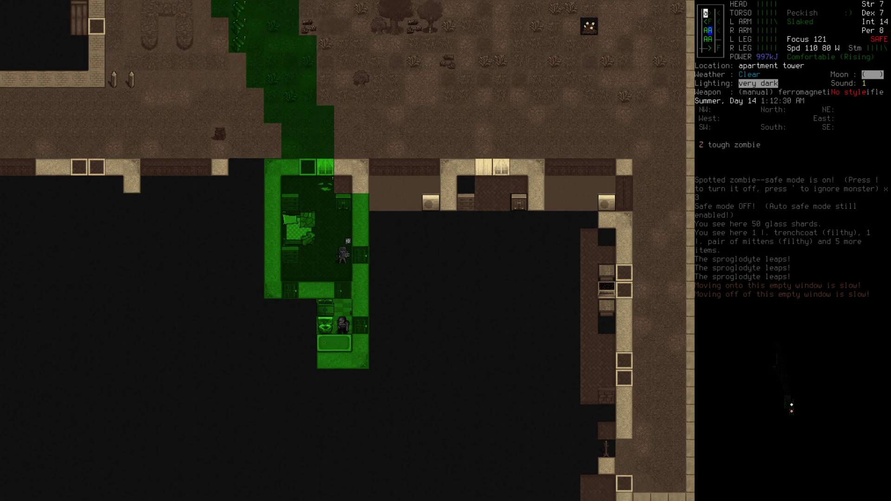
- Shoot the tough zombie inside the apartment and pulp its corpse
{"action": "key", "text": "f"}
{"action": "key", "text": "f"}
{"action": "key", "text": "1"}
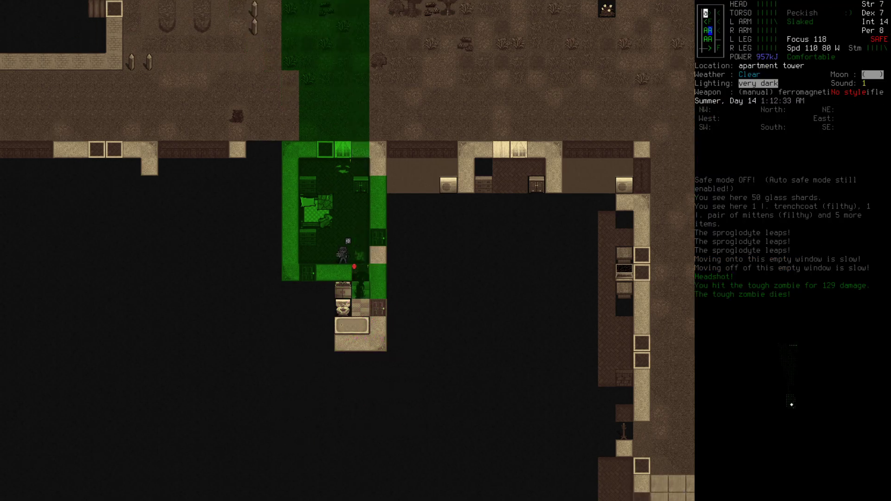
{"action": "key", "text": "e"}
{"action": "key", "text": "Escape"}
{"action": "key", "text": "s"}
{"action": "key", "text": "8"}
{"action": "key", "text": "8"}
{"action": "key", "text": "8"}
{"action": "key", "text": "8"}
- Back out on the grass, load a rebar rail and kill the approaching tough zombie
{"action": "key", "text": "7"}
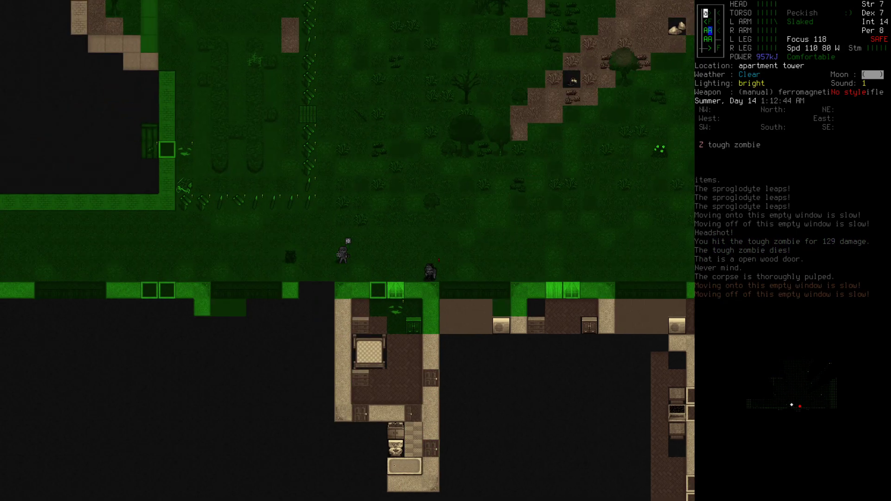
{"action": "key", "text": "4"}
{"action": "key", "text": "4"}
{"action": "key", "text": "4"}
{"action": "key", "text": "r"}
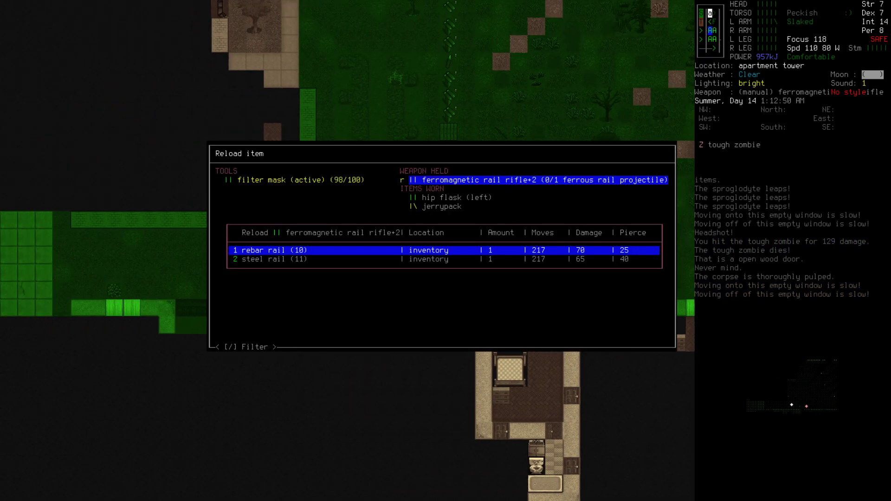
{"action": "key", "text": "Return"}
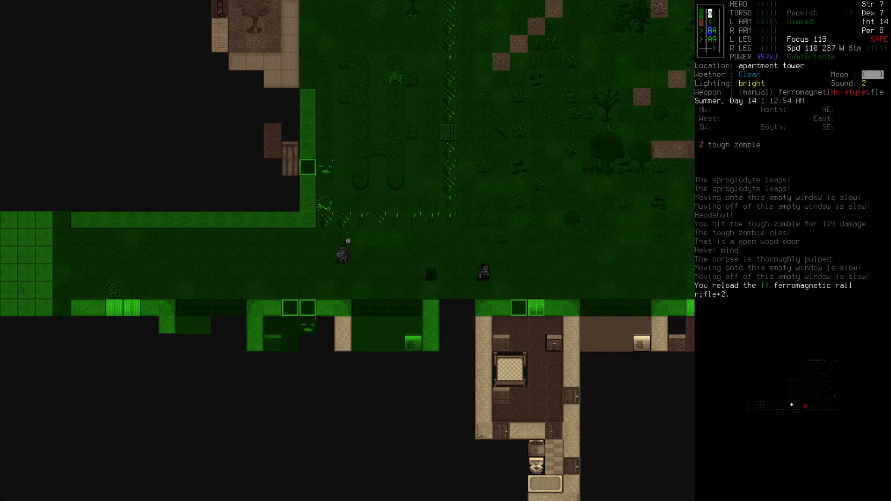
{"action": "key", "text": "f"}
{"action": "key", "text": "I"}
{"action": "key", "text": "f"}
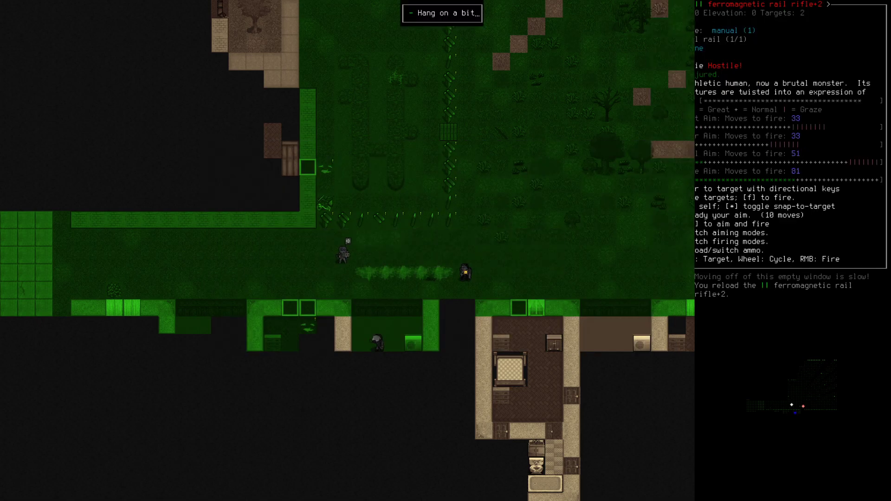
- Reload with a steel rail, shoot the zombie cop, and reload another steel rail
{"action": "key", "text": "r"}
{"action": "key", "text": "Down"}
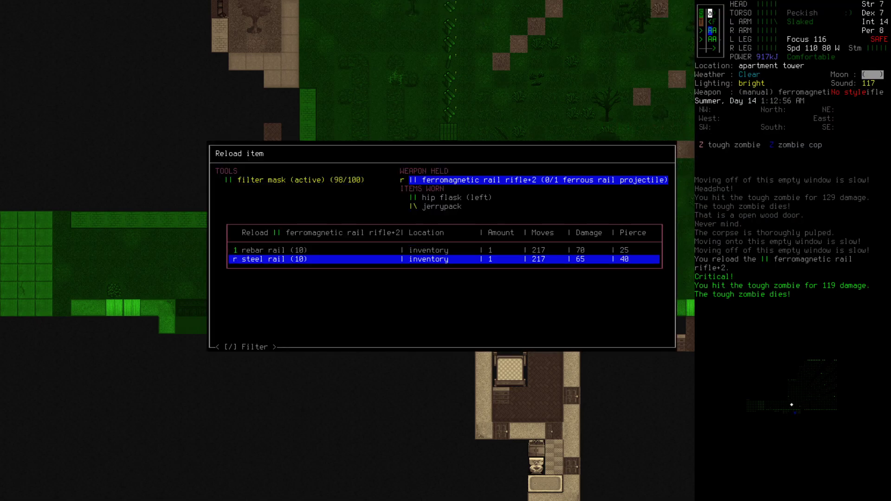
{"action": "key", "text": "Return"}
{"action": "key", "text": "I"}
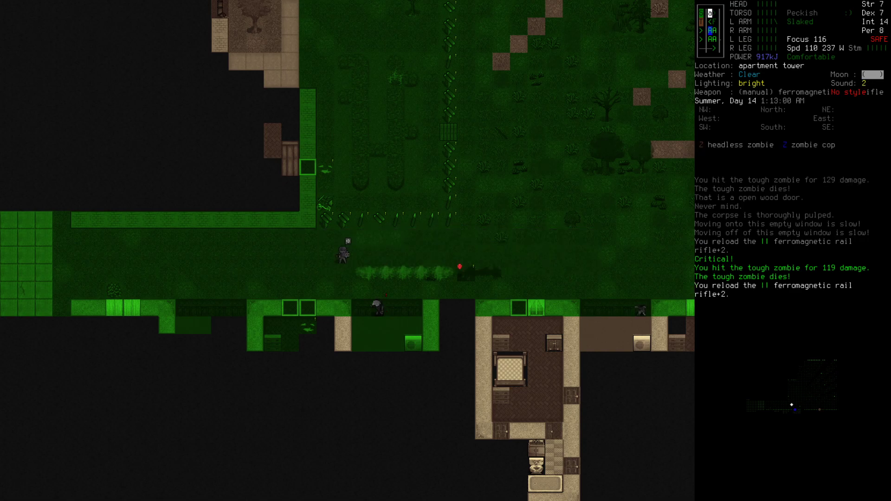
{"action": "key", "text": "f"}
{"action": "key", "text": "f"}
{"action": "key", "text": "r"}
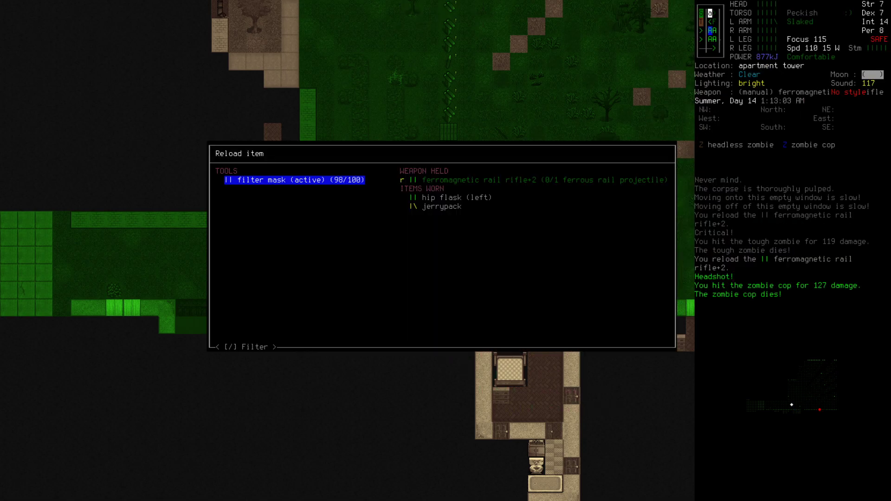
{"action": "key", "text": "Down"}
{"action": "key", "text": "Return"}
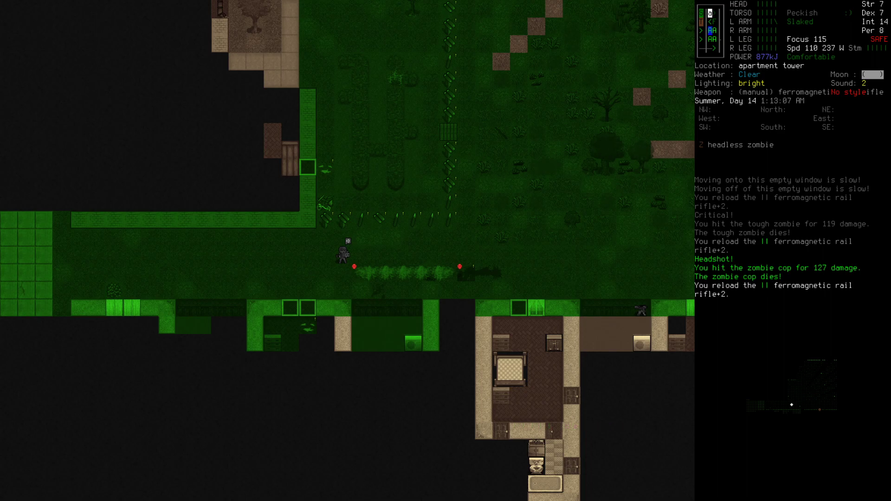
- Walk east smashing the zombie corpses, leave the ground items, and return to the window
{"action": "key", "text": "s"}
{"action": "key", "text": "l"}
{"action": "key", "text": "l"}
{"action": "key", "text": "l"}
{"action": "key", "text": "l"}
{"action": "key", "text": "l"}
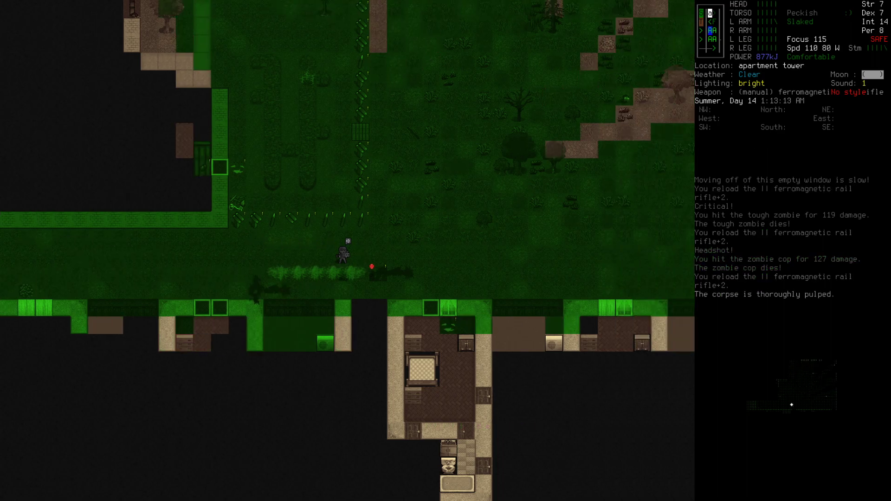
{"action": "key", "text": "l"}
{"action": "key", "text": "l"}
{"action": "key", "text": "s"}
{"action": "key", "text": "n"}
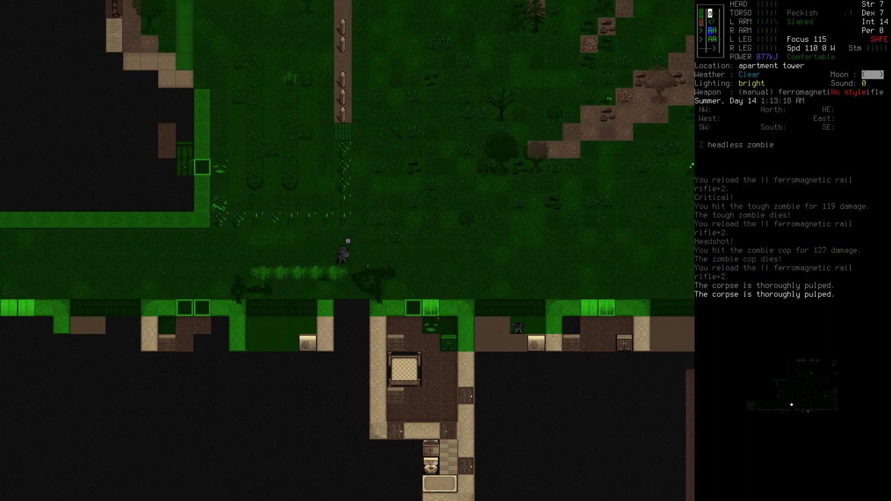
{"action": "key", "text": "e"}
{"action": "key", "text": "n"}
{"action": "key", "text": "Escape"}
{"action": "key", "text": "n"}
{"action": "key", "text": "n"}
{"action": "key", "text": "l"}
{"action": "key", "text": "j"}
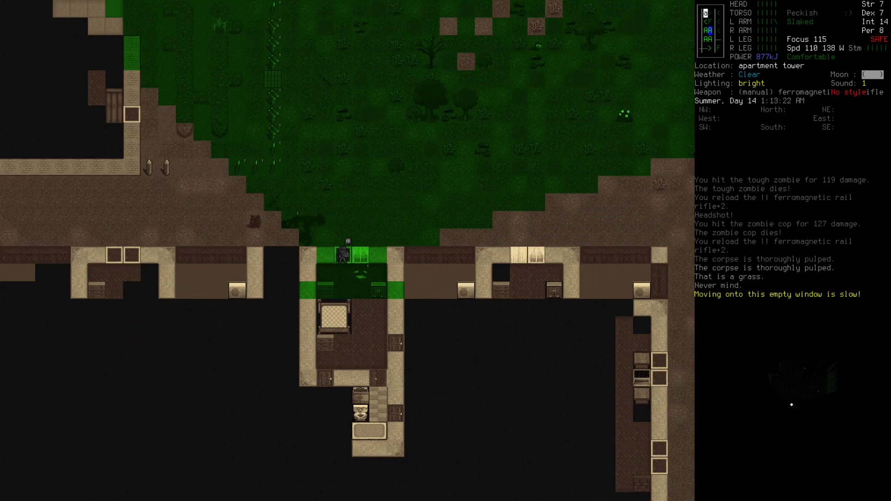
- Climb in through the window and browse the bookcase novels without taking any
{"action": "key", "text": "j"}
{"action": "key", "text": "j"}
{"action": "key", "text": "j"}
{"action": "key", "text": "j"}
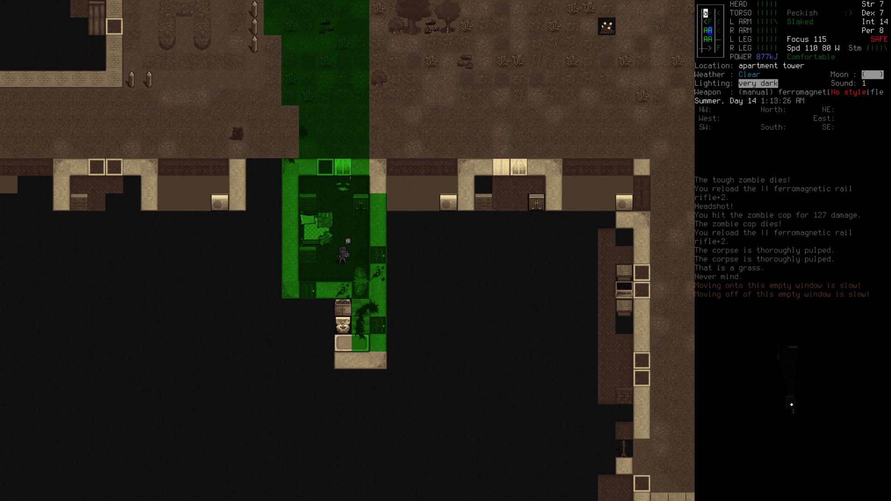
{"action": "key", "text": "l"}
{"action": "key", "text": "l"}
{"action": "key", "text": "l"}
{"action": "key", "text": "l"}
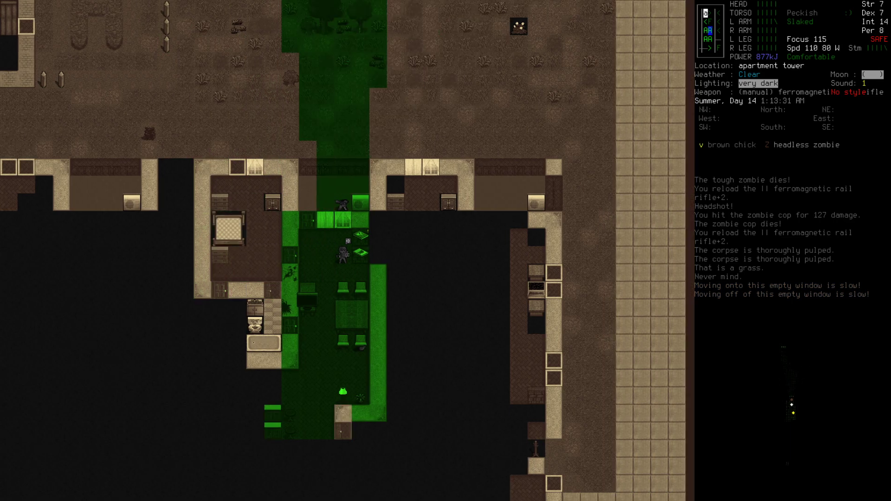
{"action": "key", "text": "g"}
{"action": "key", "text": "Up"}
{"action": "key", "text": "Down"}
{"action": "key", "text": "Down"}
{"action": "key", "text": "Up"}
{"action": "key", "text": "Escape"}
- Check the second bookcase's magazine, leave it, and move past the chairs toward the kitchen
{"action": "key", "text": "g"}
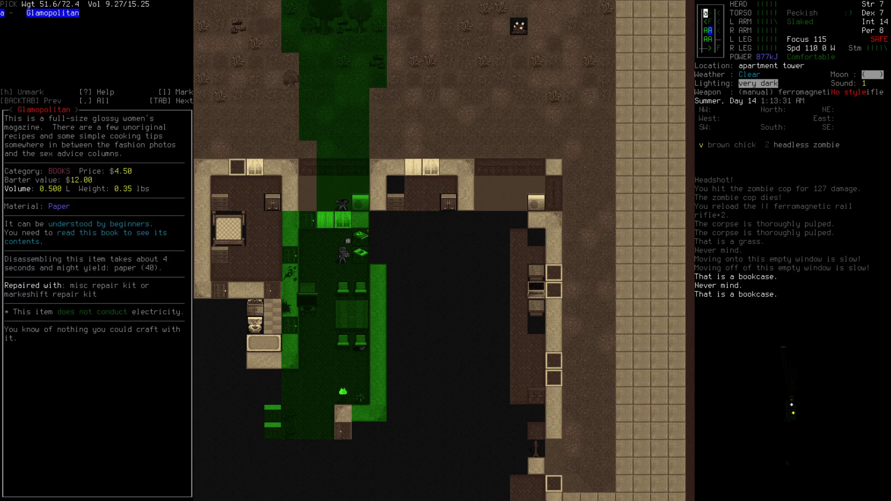
{"action": "key", "text": "Escape"}
{"action": "key", "text": "j"}
{"action": "key", "text": "j"}
{"action": "key", "text": "j"}
{"action": "key", "text": "j"}
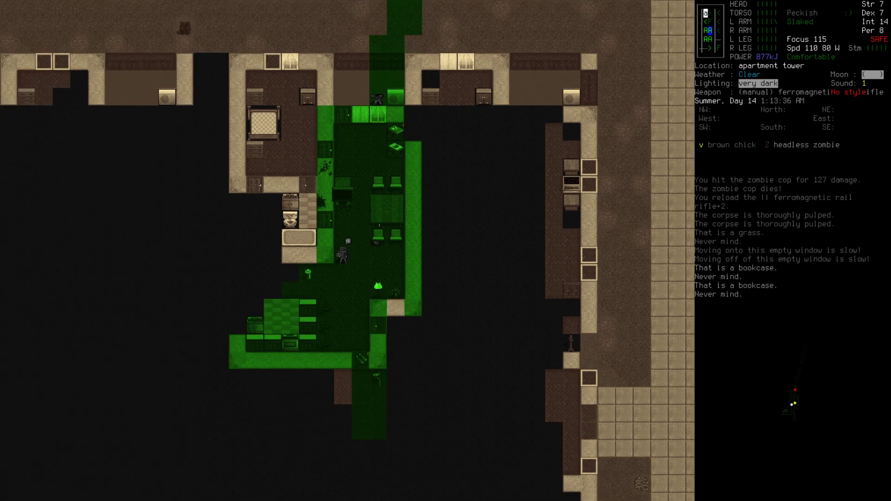
{"action": "key", "text": "l"}
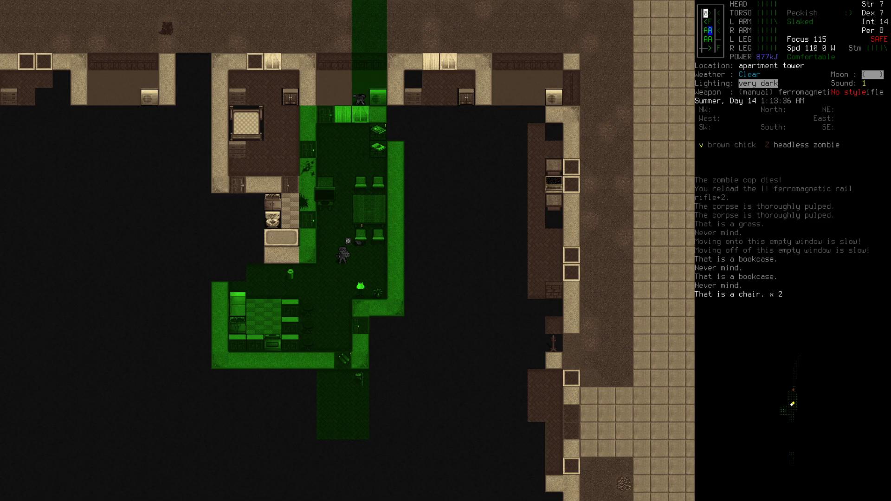
{"action": "key", "text": "g"}
{"action": "key", "text": "z"}
{"action": "key", "text": "z"}
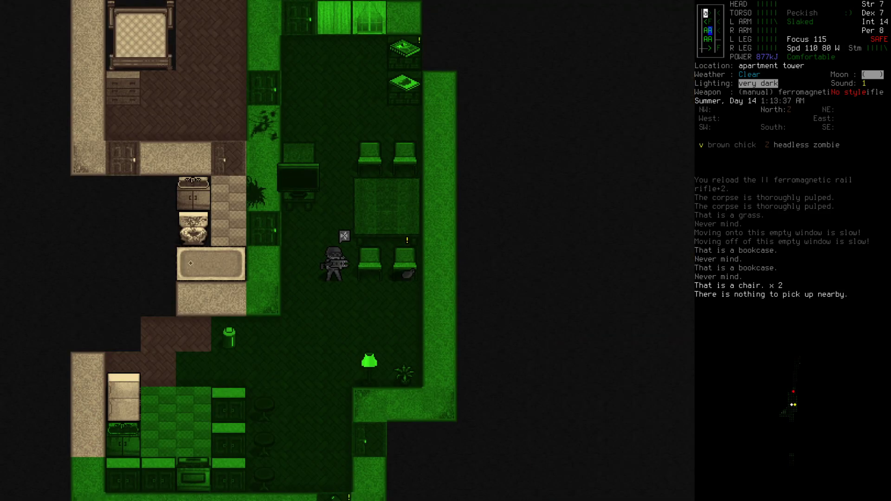
{"action": "key", "text": "b"}
- Step into the kitchen and pick up the oatmeal from the counter
{"action": "key", "text": "b"}
{"action": "key", "text": "b"}
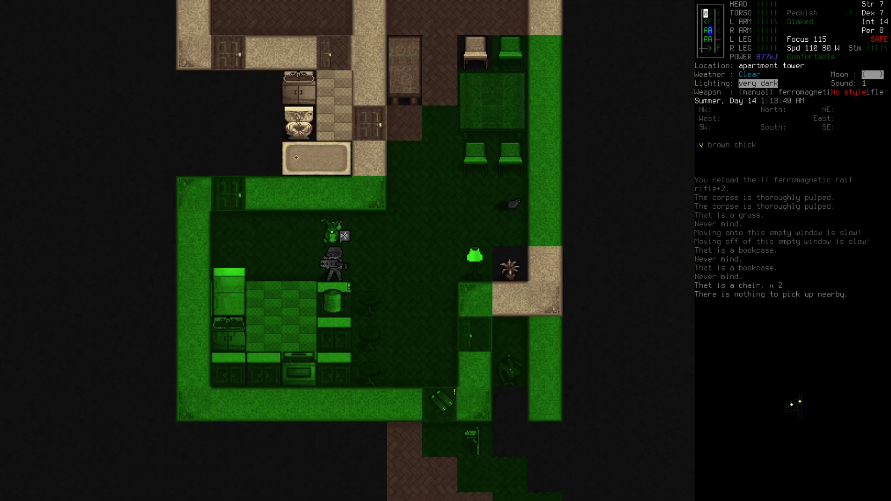
{"action": "key", "text": "b"}
{"action": "key", "text": "g"}
{"action": "key", "text": "l"}
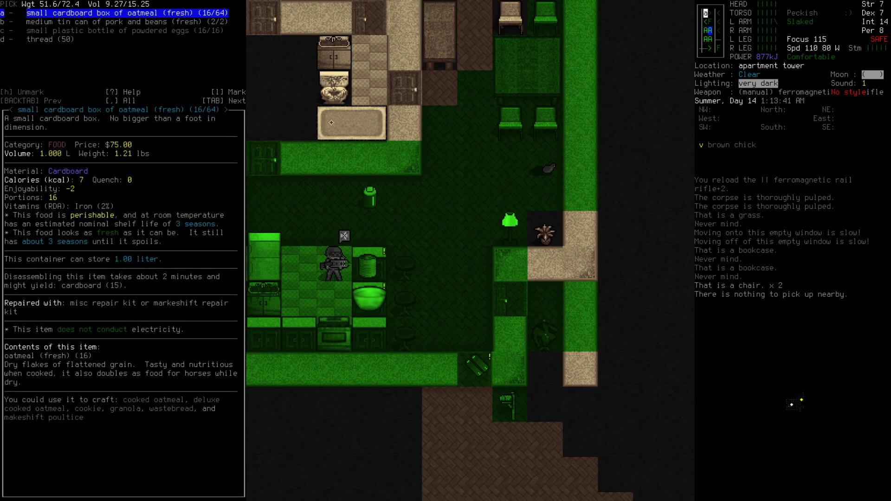
{"action": "key", "text": "Up"}
{"action": "key", "text": "Down"}
{"action": "key", "text": "Right"}
{"action": "key", "text": "Down"}
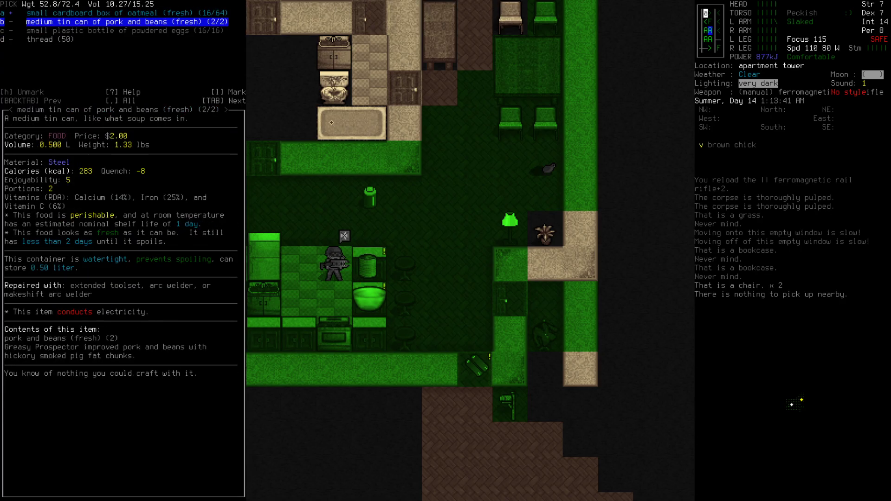
{"action": "key", "text": "Right"}
{"action": "key", "text": "Return"}
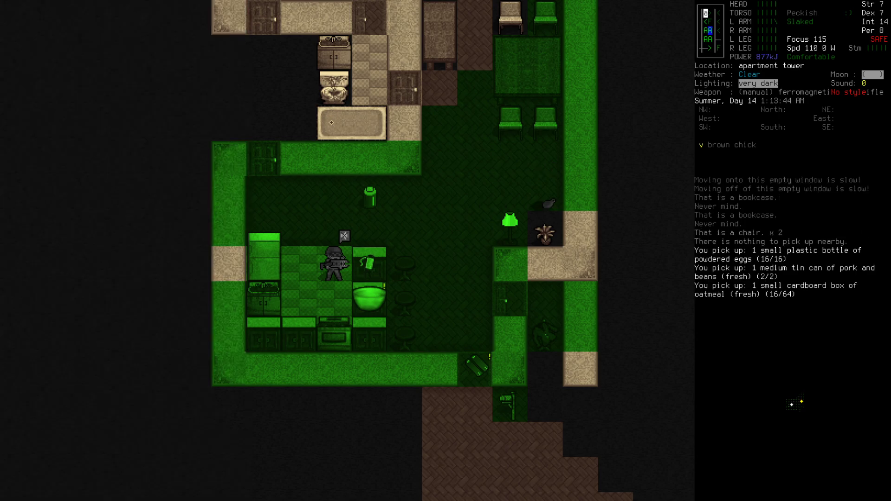
- Browse the neighbouring counter's food and take the tin of beans
{"action": "key", "text": "g"}
{"action": "key", "text": "Up"}
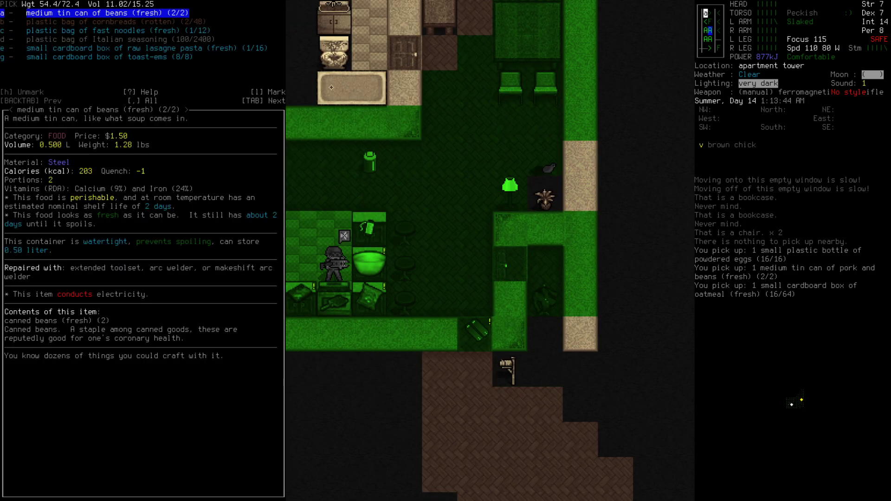
{"action": "key", "text": "Down"}
{"action": "key", "text": "Down"}
{"action": "key", "text": "Down"}
{"action": "key", "text": "Down"}
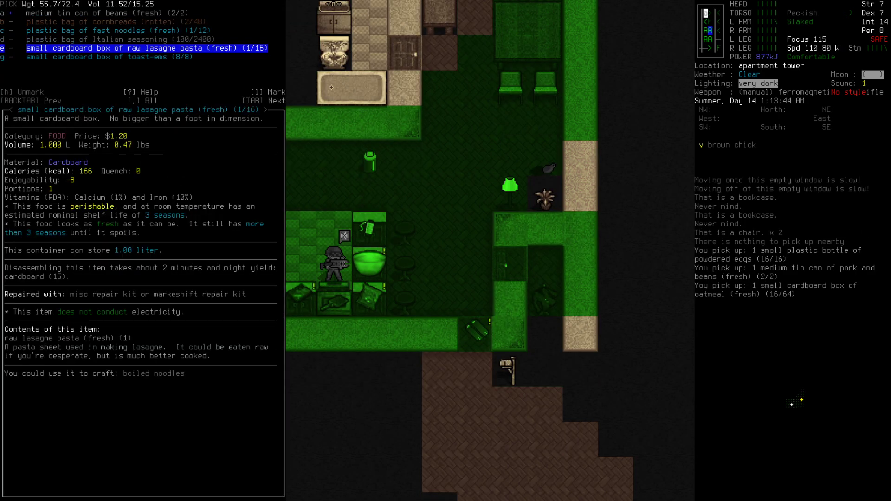
{"action": "key", "text": "Down"}
{"action": "key", "text": "Up"}
{"action": "key", "text": "Up"}
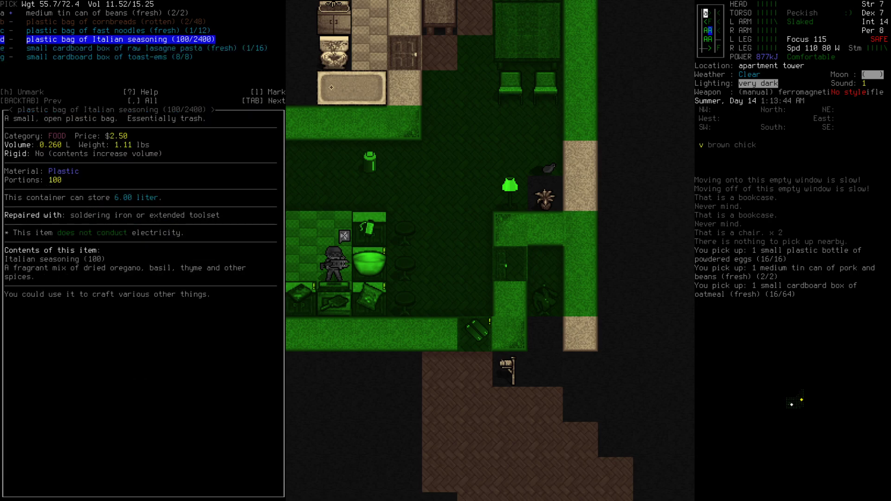
{"action": "key", "text": "Return"}
- From another counter, take the canned tomato, dried lentils and vegetable soup
{"action": "key", "text": "g"}
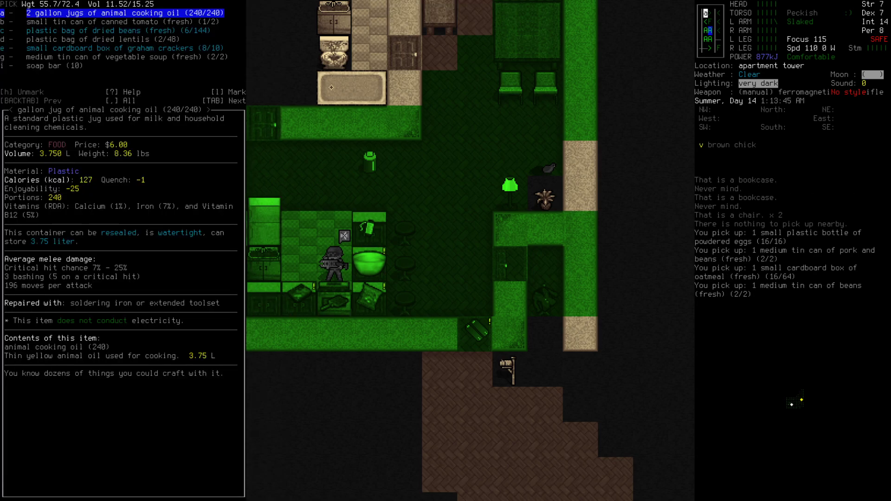
{"action": "key", "text": "Down"}
{"action": "key", "text": "Up"}
{"action": "key", "text": "Down"}
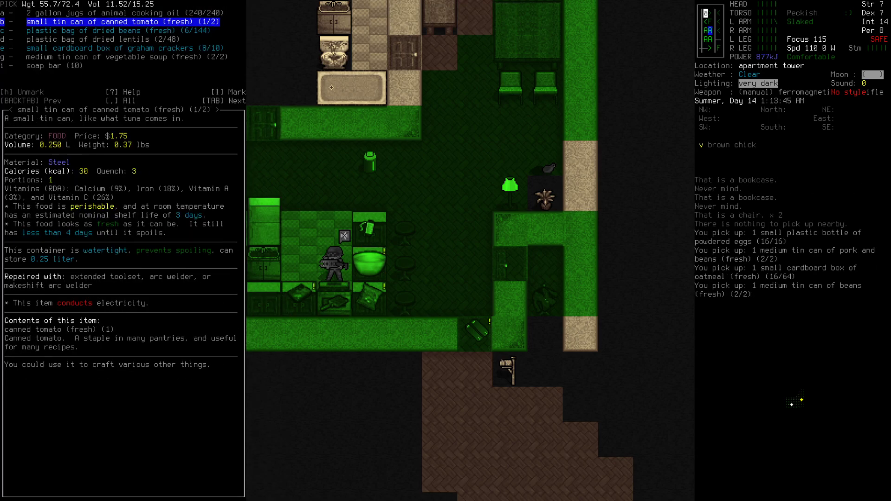
{"action": "key", "text": "Right"}
{"action": "key", "text": "Down"}
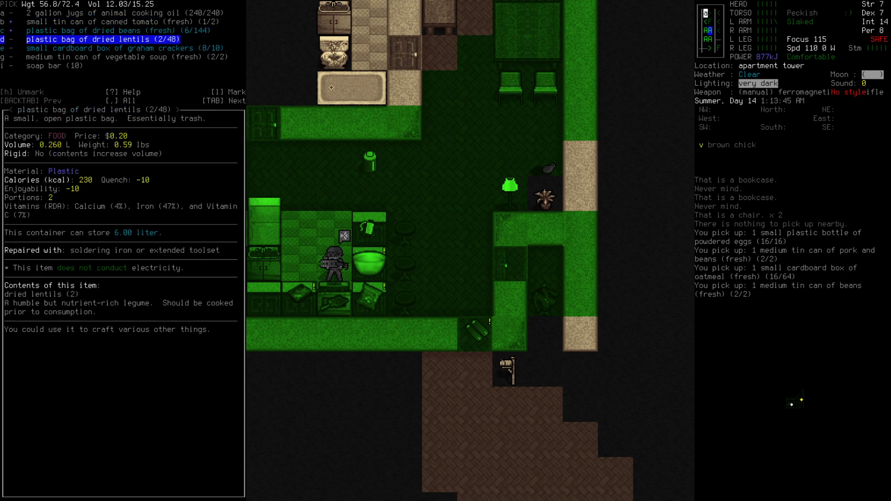
{"action": "key", "text": "Down"}
{"action": "key", "text": "Down"}
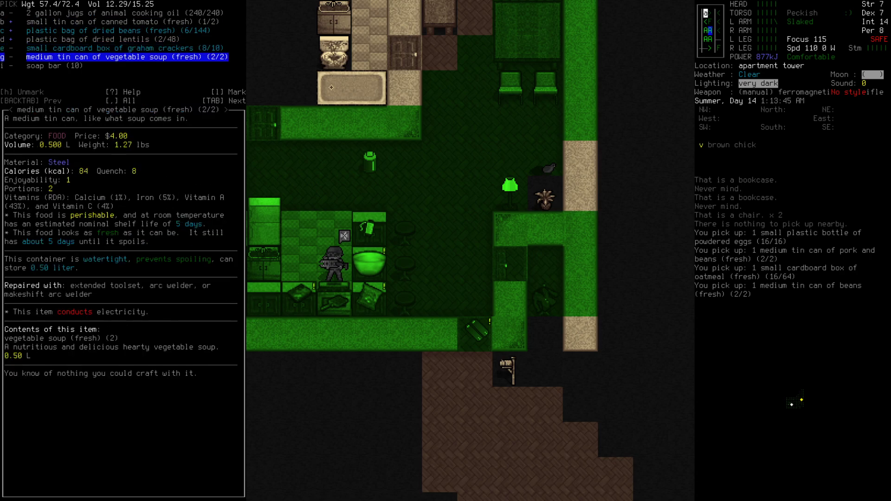
{"action": "key", "text": "Return"}
- Look through the second pile's items and leave them all
{"action": "key", "text": "g"}
{"action": "key", "text": "Down"}
{"action": "key", "text": "Up"}
{"action": "key", "text": "Down"}
{"action": "key", "text": "Down"}
{"action": "key", "text": "Escape"}
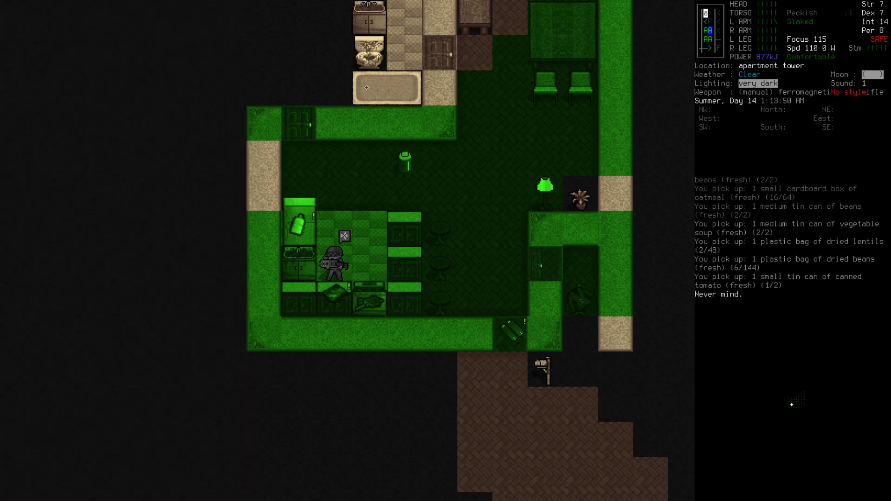
- Drink the V8 from the refrigerator via the eat menu
{"action": "key", "text": "E"}
{"action": "key", "text": "Up"}
{"action": "key", "text": "Up"}
{"action": "key", "text": "Up"}
{"action": "key", "text": "Up"}
{"action": "key", "text": "Up"}
{"action": "key", "text": "Up"}
{"action": "key", "text": "Return"}
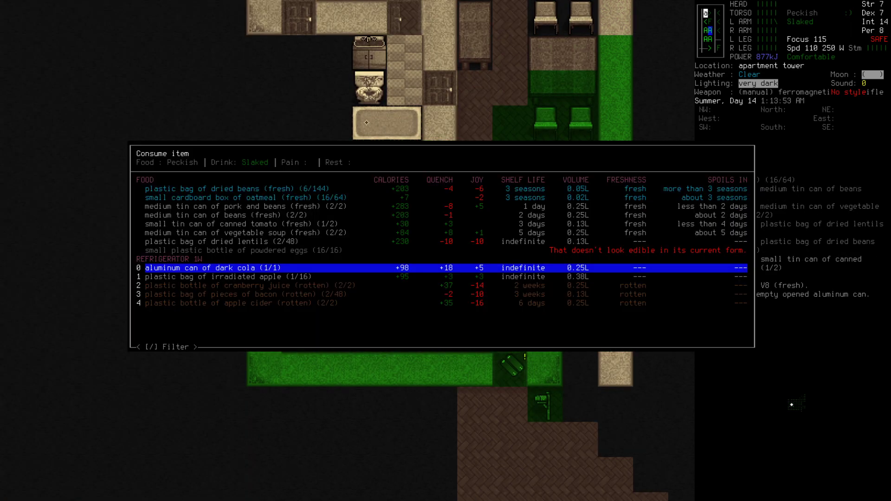
{"action": "key", "text": "Escape"}
- Take the medium tin of canned pineapples from the other cupboard and head out of the kitchen
{"action": "key", "text": "Left"}
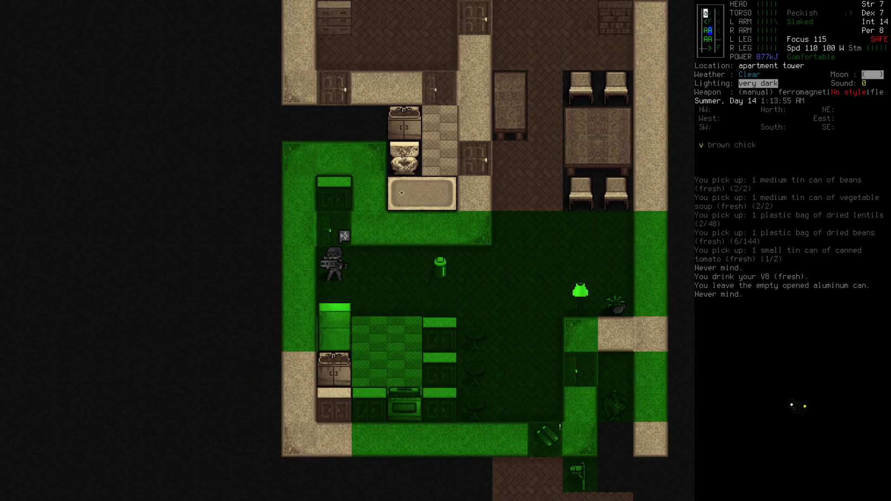
{"action": "key", "text": "Up"}
{"action": "key", "text": "g"}
{"action": "key", "text": "Down"}
{"action": "key", "text": "Down"}
{"action": "key", "text": "Down"}
{"action": "key", "text": "Down"}
{"action": "key", "text": "Down"}
{"action": "key", "text": "Up"}
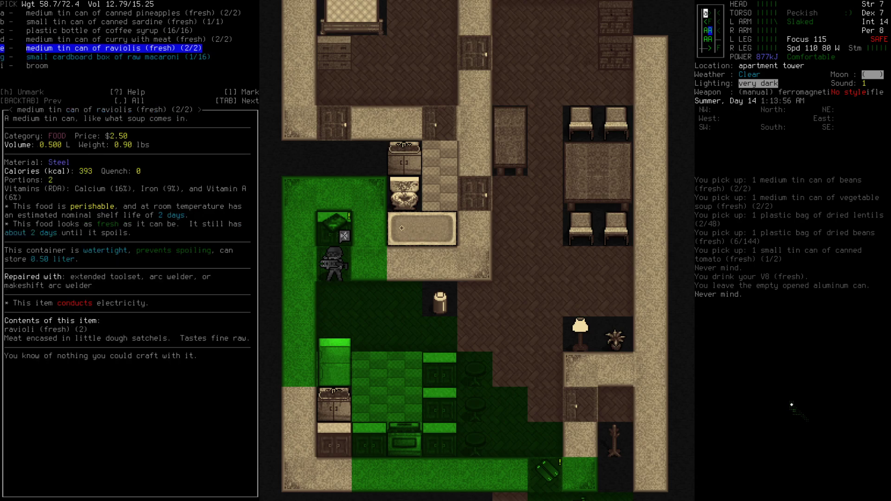
{"action": "key", "text": "Up"}
{"action": "key", "text": "Up"}
{"action": "key", "text": "Up"}
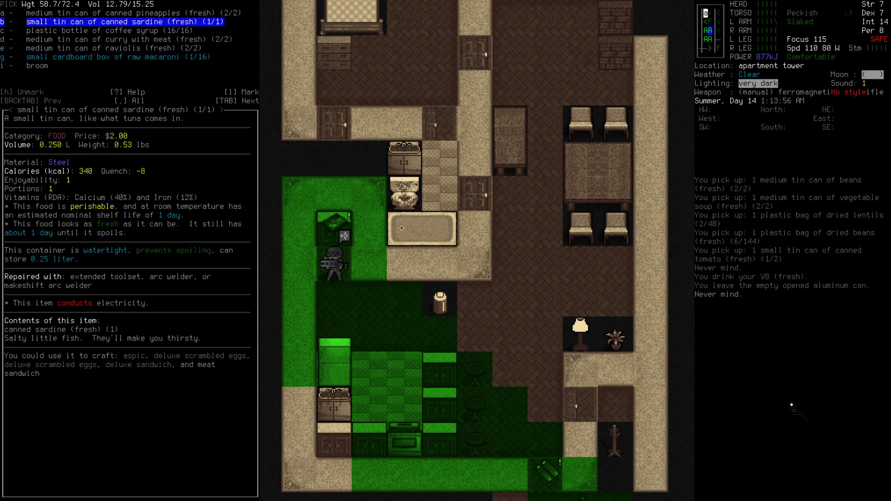
{"action": "key", "text": "Up"}
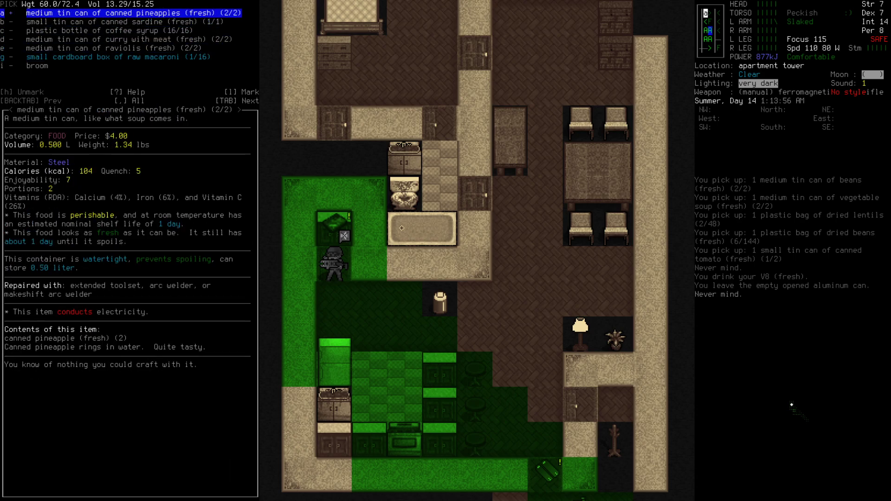
{"action": "key", "text": "Return"}
{"action": "key", "text": "KP_3"}
{"action": "key", "text": "KP_3"}
{"action": "key", "text": "KP_3"}
{"action": "key", "text": "KP_3"}
{"action": "key", "text": "KP_3"}
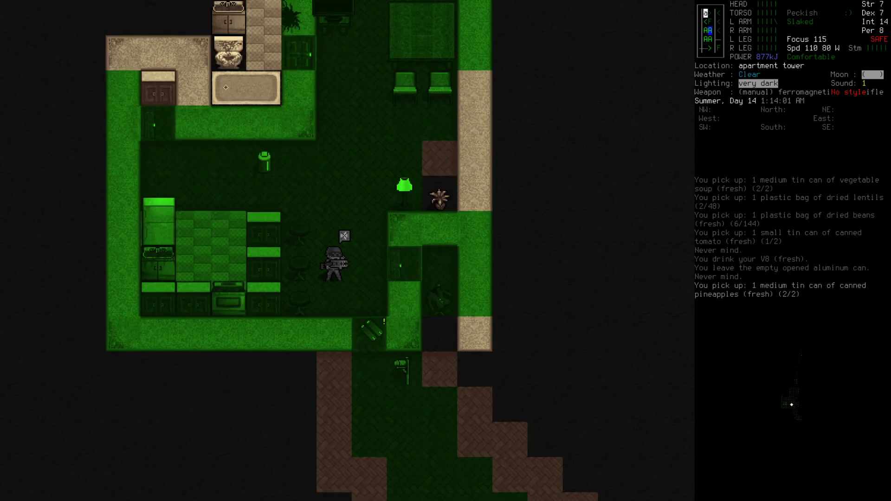
- Walk south into the hallway and east along it toward its end
{"action": "key", "text": "KP_2"}
{"action": "key", "text": "KP_2"}
{"action": "key", "text": "KP_2"}
{"action": "key", "text": "KP_2"}
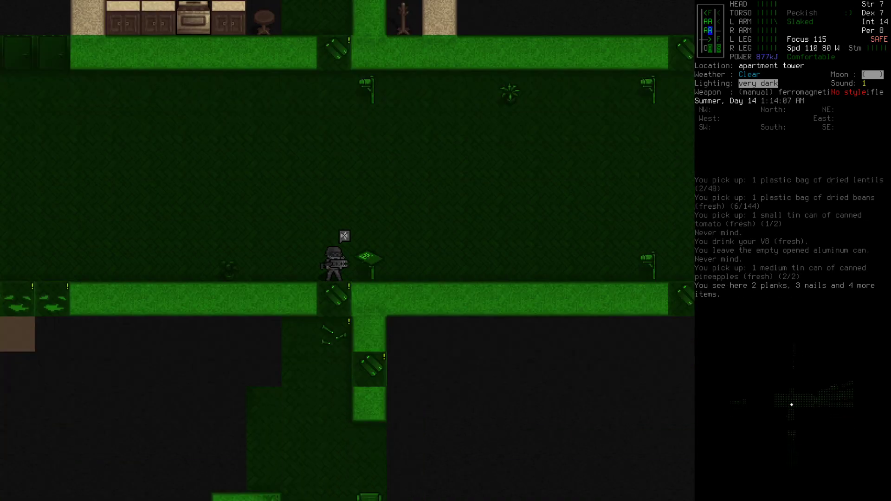
{"action": "key", "text": "KP_2"}
{"action": "key", "text": "KP_2"}
{"action": "key", "text": "KP_6"}
{"action": "key", "text": "KP_6"}
{"action": "key", "text": "KP_6"}
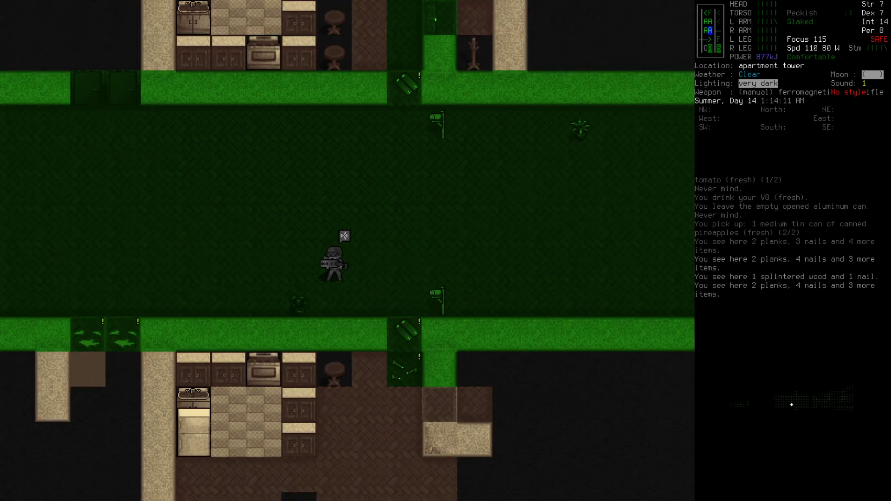
{"action": "key", "text": "KP_6"}
{"action": "key", "text": "KP_6"}
{"action": "key", "text": "KP_6"}
{"action": "key", "text": "KP_6"}
{"action": "key", "text": "KP_6"}
{"action": "key", "text": "KP_6"}
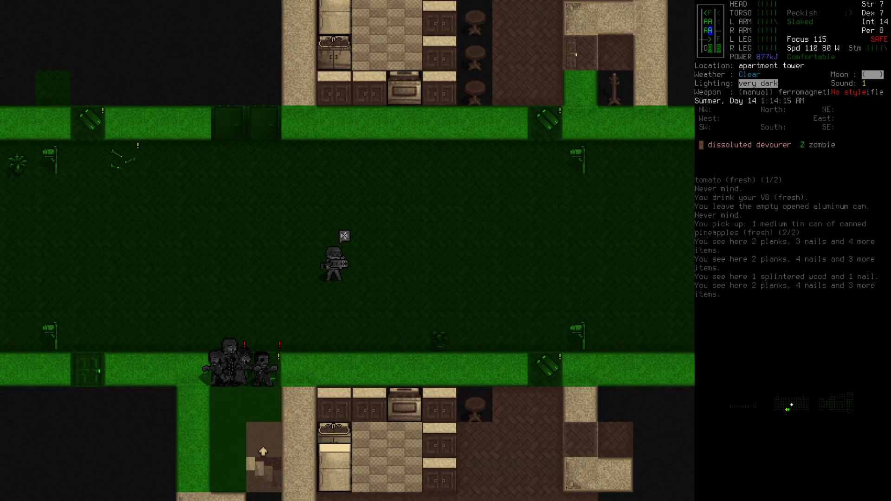
{"action": "key", "text": "KP_6"}
{"action": "key", "text": "KP_6"}
{"action": "key", "text": "KP_6"}
{"action": "key", "text": "KP_6"}
{"action": "key", "text": "z"}
{"action": "key", "text": "Z"}
{"action": "key", "text": "z"}
{"action": "key", "text": "KP_6"}
{"action": "key", "text": "KP_6"}
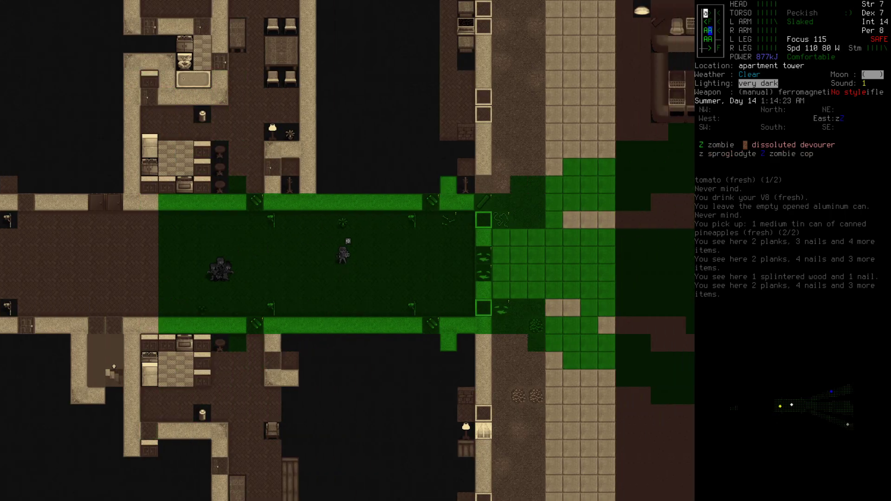
{"action": "key", "text": "KP_6"}
{"action": "key", "text": "KP_6"}
{"action": "key", "text": "KP_6"}
- Land a 132-damage rail rifle headshot on the dissoluted devourer, then step away
{"action": "key", "text": "f"}
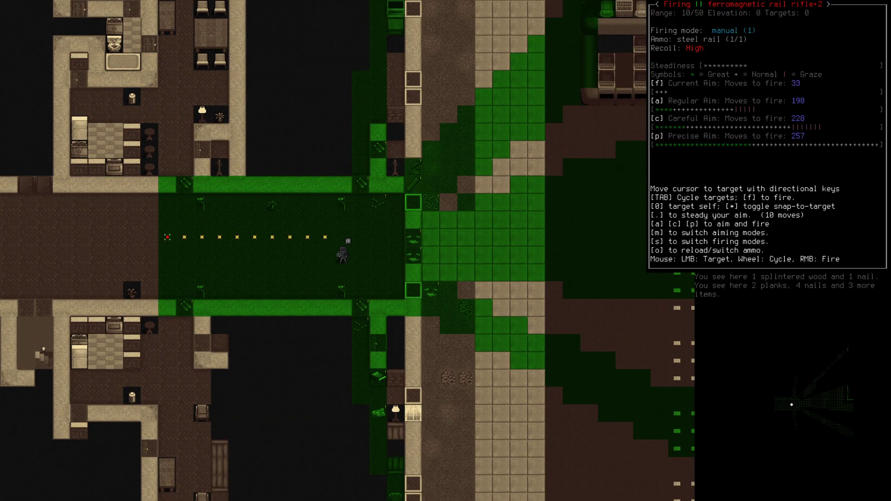
{"action": "key", "text": "Escape"}
{"action": "key", "text": "KP_4"}
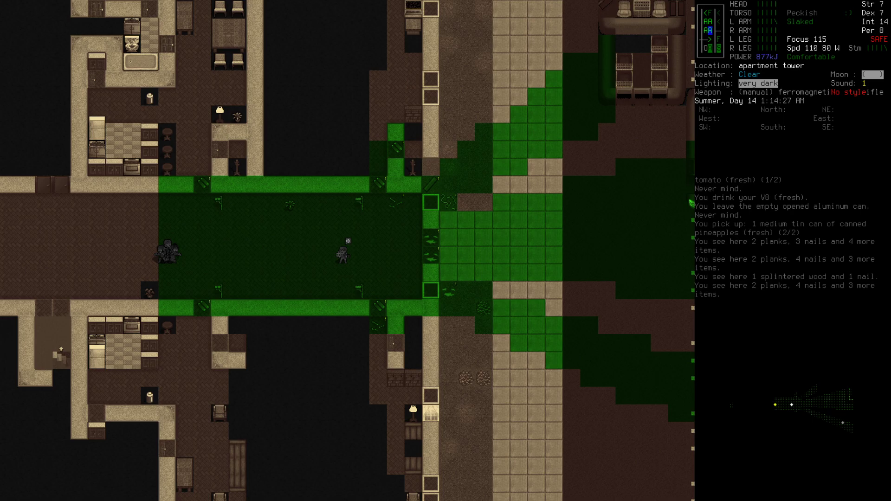
{"action": "key", "text": "KP_4"}
{"action": "key", "text": "f"}
{"action": "key", "text": "period"}
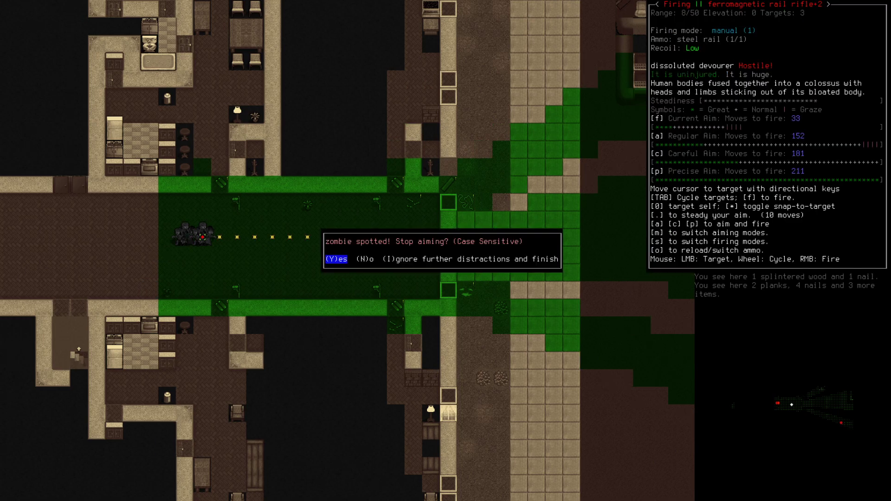
{"action": "key", "text": "I"}
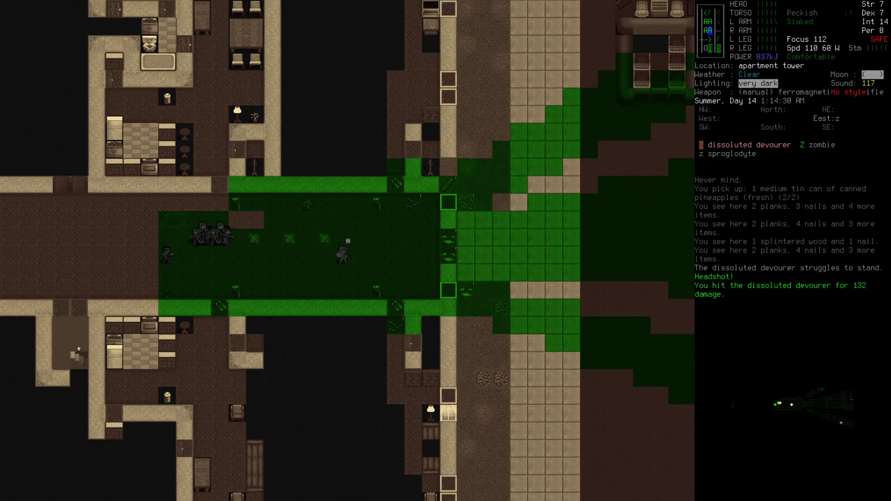
{"action": "key", "text": "KP_6"}
{"action": "key", "text": "KP_6"}
- Reload the rail rifle with a steel rail
{"action": "key", "text": "r"}
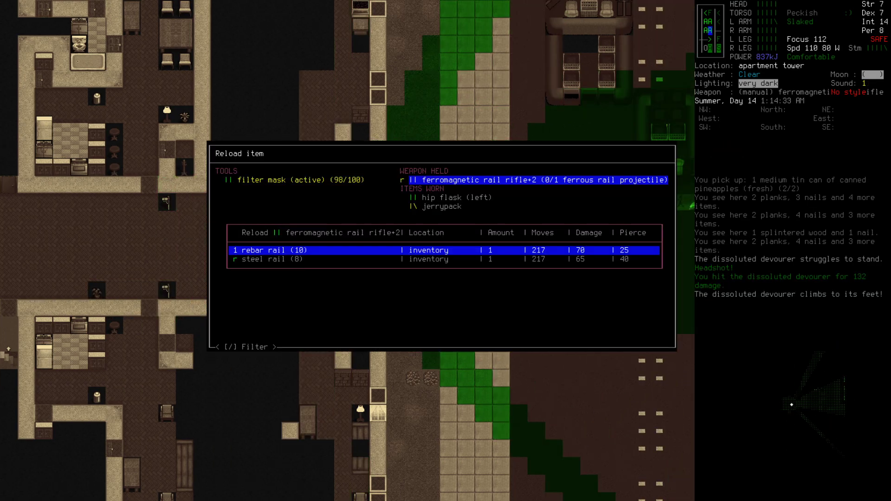
{"action": "key", "text": "Down"}
{"action": "key", "text": "Return"}
{"action": "key", "text": "KP_1"}
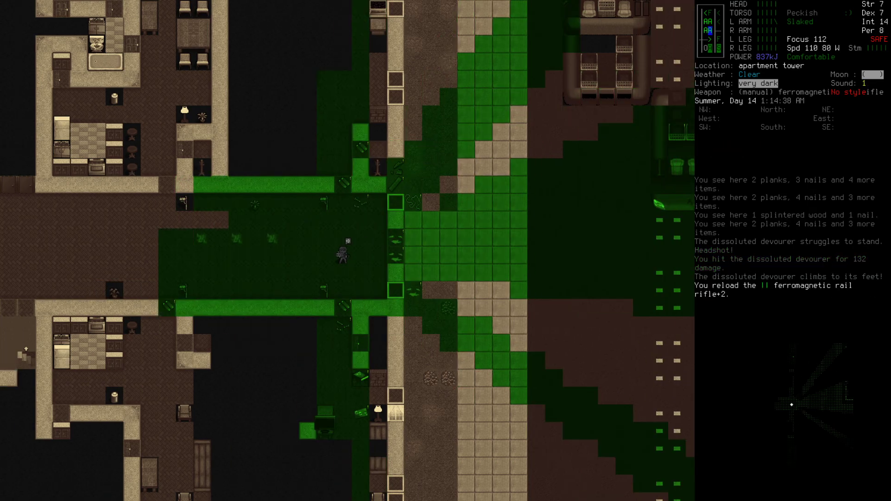
- Hit the devourer with a second 133-damage headshot and reload with rebar rail
{"action": "key", "text": "f"}
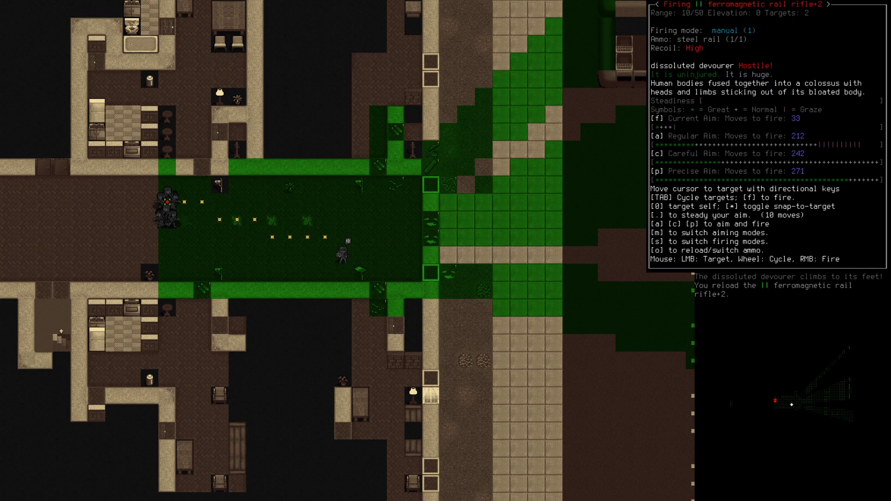
{"action": "key", "text": "p"}
{"action": "key", "text": "N"}
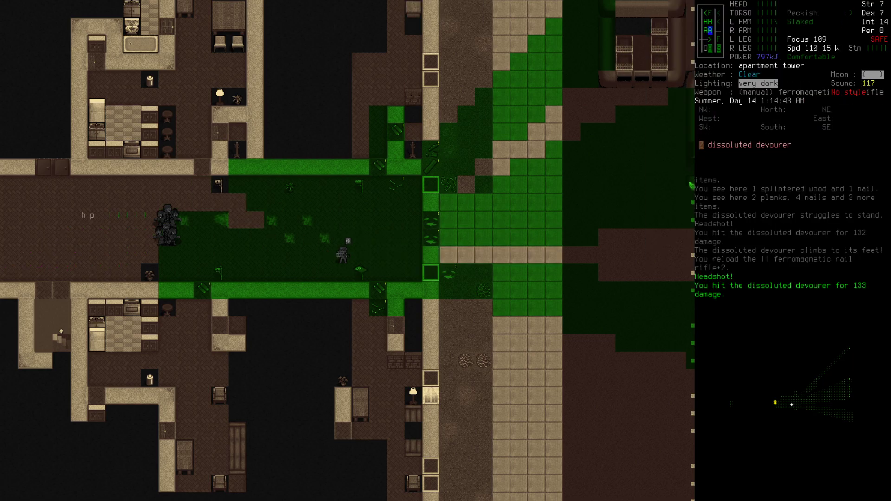
{"action": "key", "text": "r"}
{"action": "key", "text": "Return"}
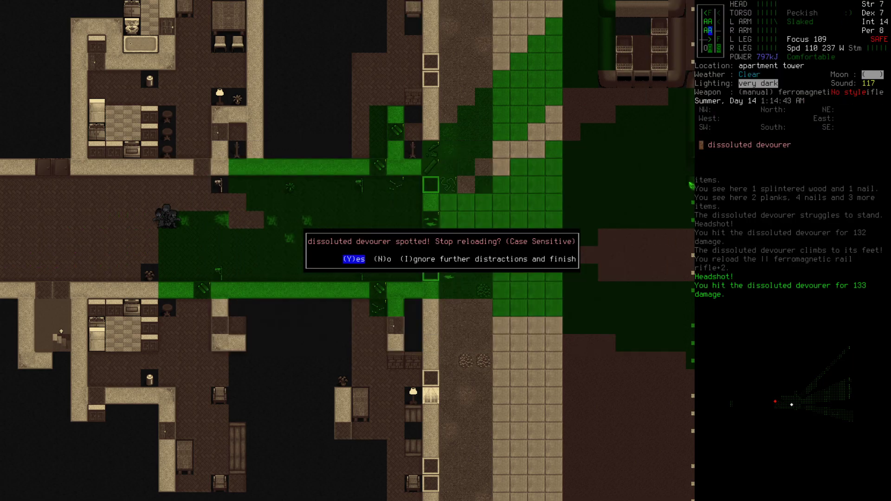
{"action": "key", "text": "N"}
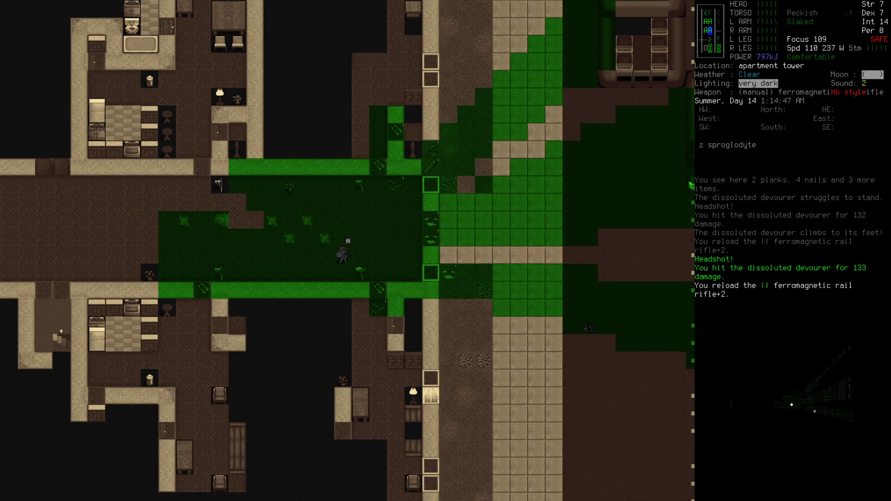
- Leave the building and head east and southeast along the road past the dispensary
{"action": "key", "text": "l"}
{"action": "key", "text": "l"}
{"action": "key", "text": "l"}
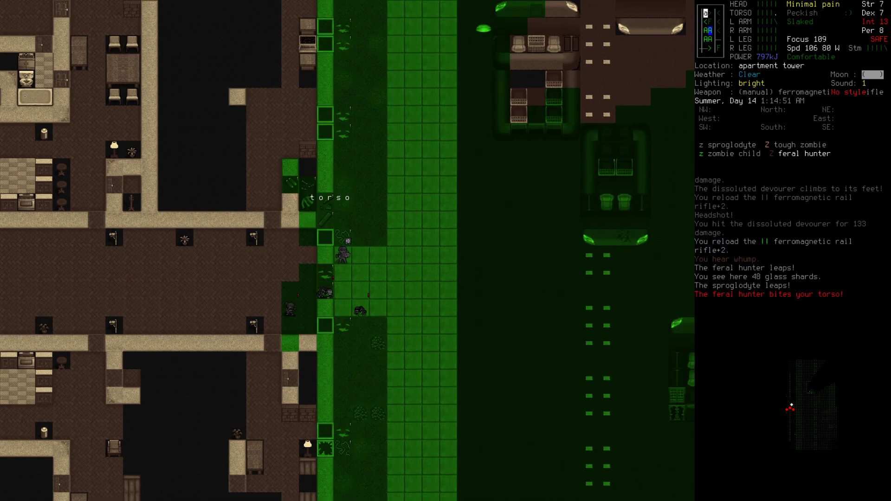
{"action": "key", "text": "l"}
{"action": "key", "text": "l"}
{"action": "key", "text": "l"}
{"action": "key", "text": "l"}
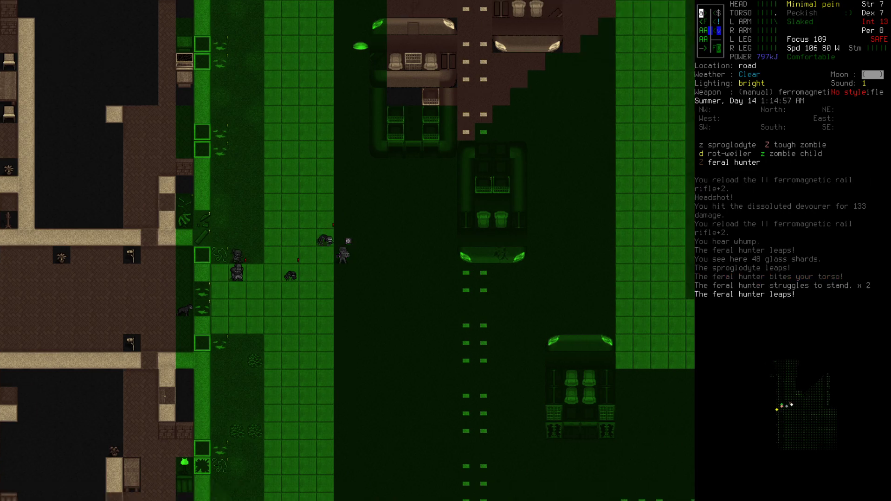
{"action": "key", "text": "l"}
{"action": "key", "text": "l"}
{"action": "key", "text": "l"}
{"action": "key", "text": "l"}
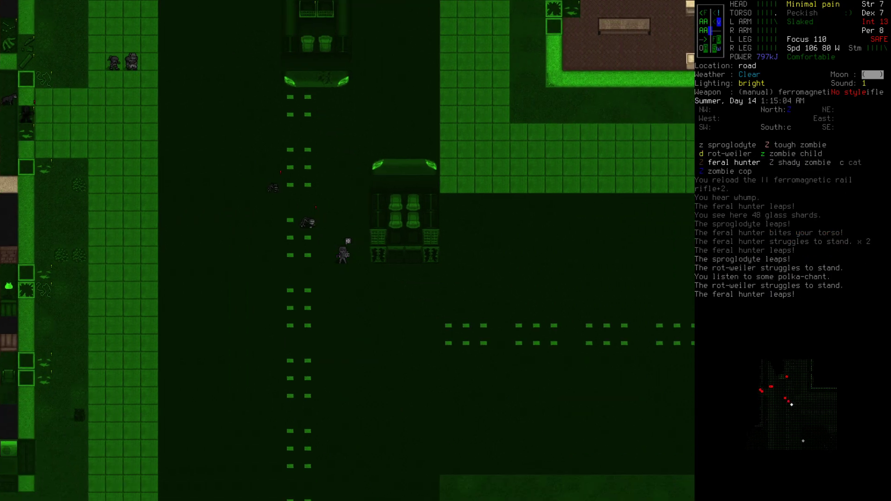
{"action": "key", "text": "n"}
{"action": "key", "text": "n"}
{"action": "key", "text": "n"}
{"action": "key", "text": "n"}
{"action": "key", "text": "n"}
{"action": "key", "text": "n"}
{"action": "key", "text": "n"}
{"action": "key", "text": "n"}
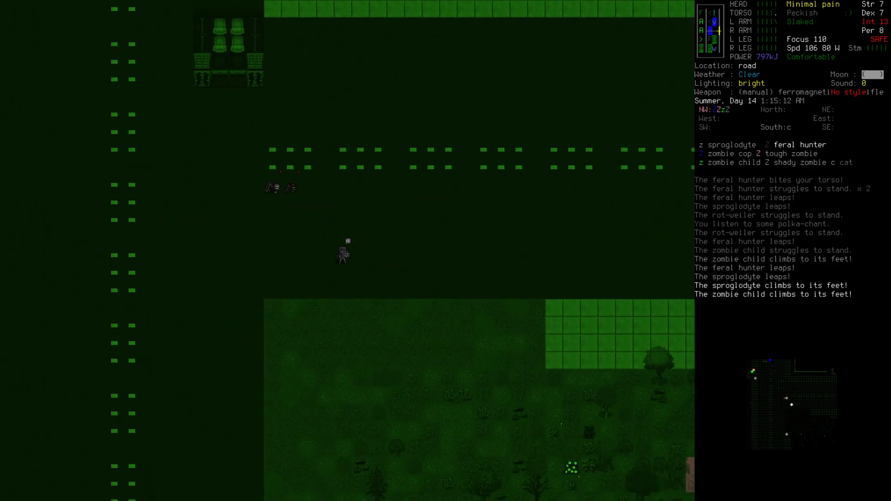
{"action": "key", "text": "l"}
{"action": "key", "text": "l"}
{"action": "key", "text": "l"}
{"action": "key", "text": "l"}
{"action": "key", "text": "l"}
{"action": "key", "text": "l"}
{"action": "key", "text": "l"}
{"action": "key", "text": "l"}
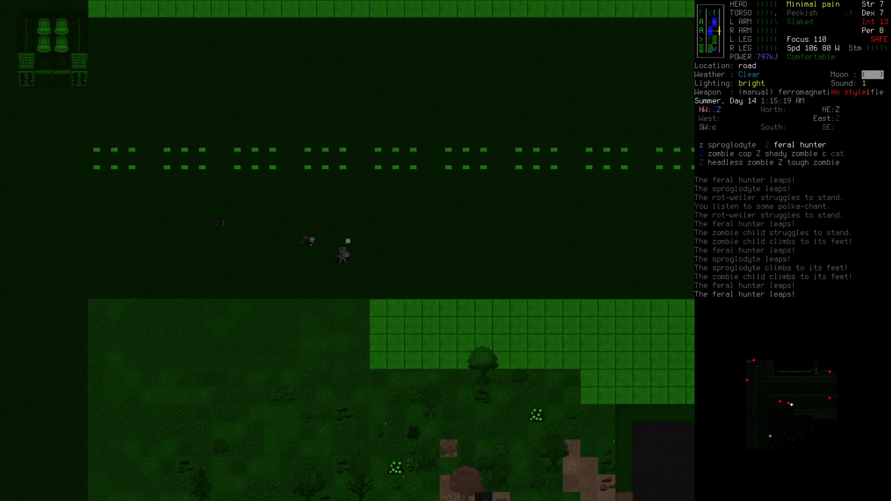
{"action": "key", "text": "l"}
{"action": "key", "text": "l"}
{"action": "key", "text": "l"}
{"action": "key", "text": "l"}
{"action": "key", "text": "l"}
{"action": "key", "text": "l"}
{"action": "key", "text": "l"}
{"action": "key", "text": "l"}
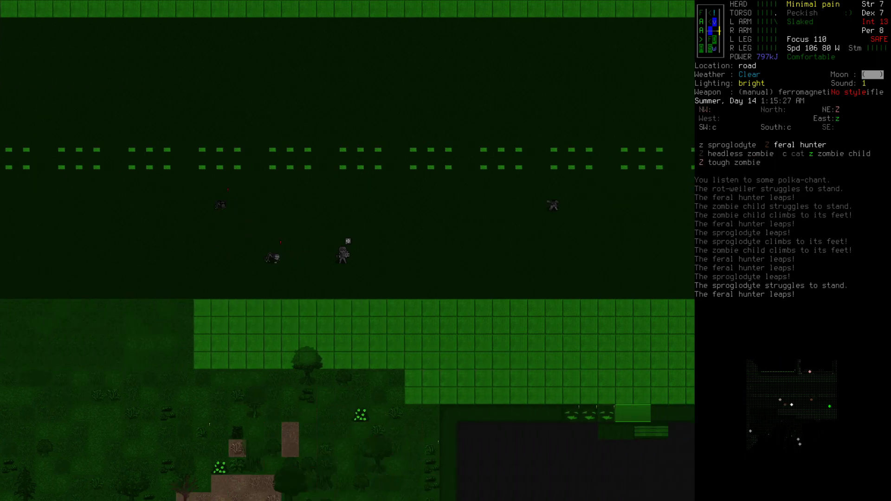
{"action": "key", "text": "j"}
{"action": "key", "text": "j"}
{"action": "key", "text": "j"}
{"action": "key", "text": "j"}
{"action": "key", "text": "j"}
{"action": "key", "text": "n"}
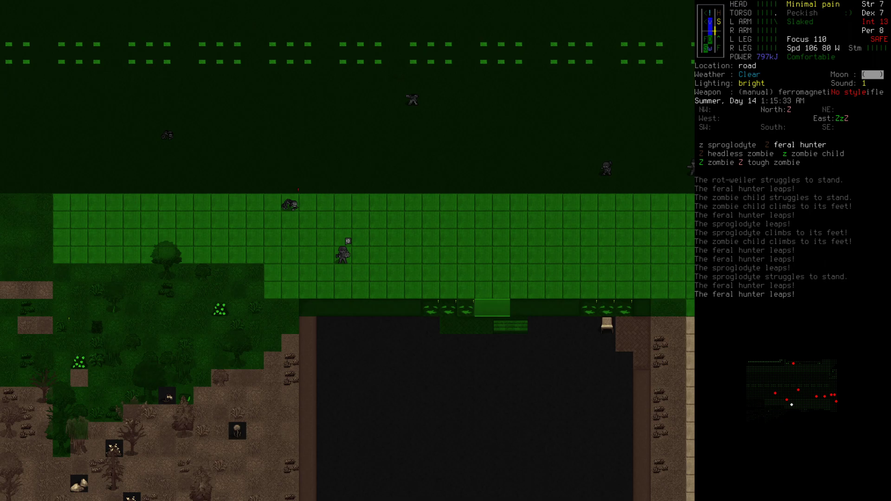
{"action": "key", "text": "l"}
{"action": "key", "text": "l"}
{"action": "key", "text": "n"}
{"action": "key", "text": "l"}
{"action": "key", "text": "l"}
{"action": "key", "text": "l"}
{"action": "key", "text": "l"}
{"action": "key", "text": "l"}
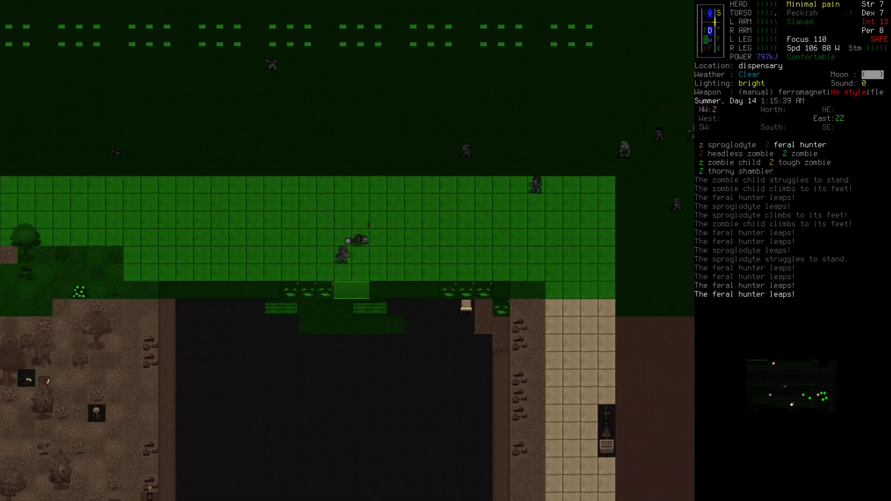
{"action": "key", "text": "l"}
{"action": "key", "text": "l"}
{"action": "key", "text": "l"}
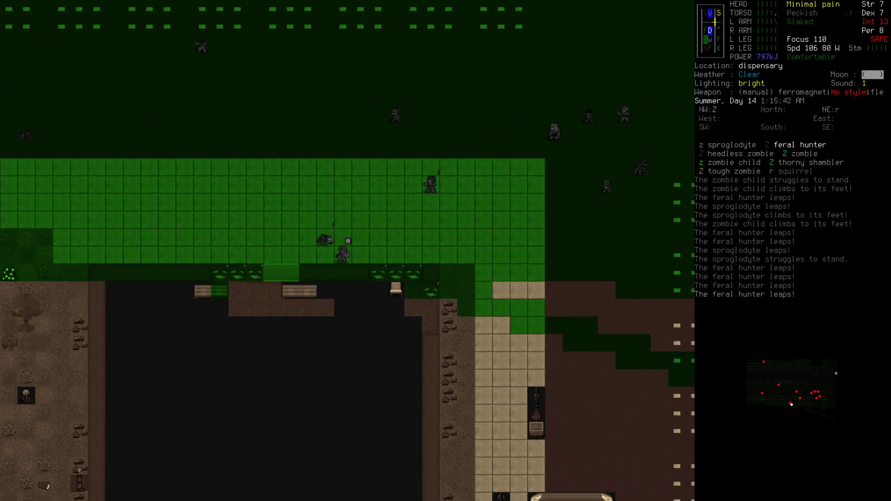
{"action": "key", "text": "n"}
{"action": "key", "text": "n"}
- Fend off the feral hunter and travel north, then northeast to the manhole
{"action": "key", "text": "k"}
{"action": "key", "text": "k"}
{"action": "key", "text": "k"}
{"action": "key", "text": "k"}
{"action": "key", "text": "k"}
{"action": "key", "text": "y"}
{"action": "key", "text": "y"}
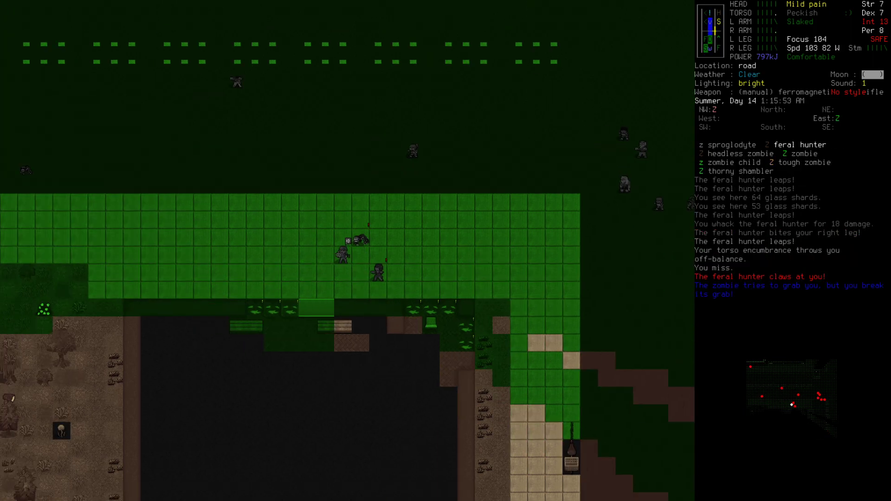
{"action": "key", "text": "y"}
{"action": "key", "text": "k"}
{"action": "key", "text": "k"}
{"action": "key", "text": "k"}
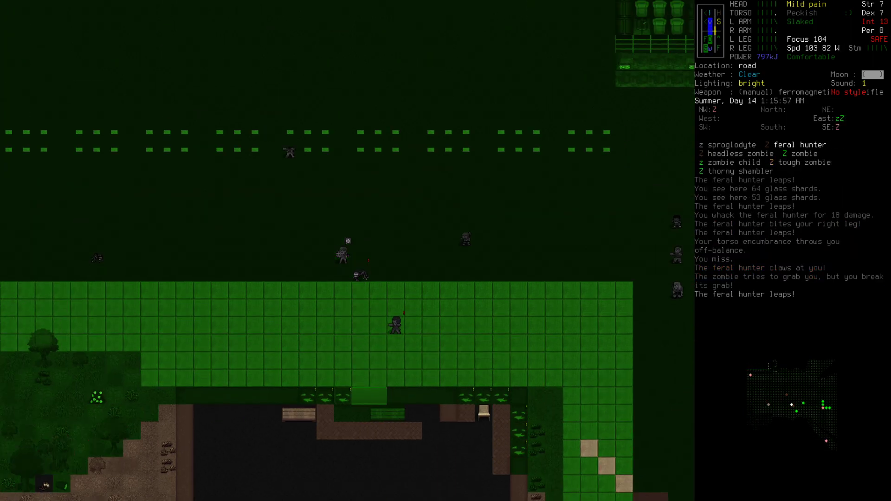
{"action": "key", "text": "k"}
{"action": "key", "text": "k"}
{"action": "key", "text": "k"}
{"action": "key", "text": "k"}
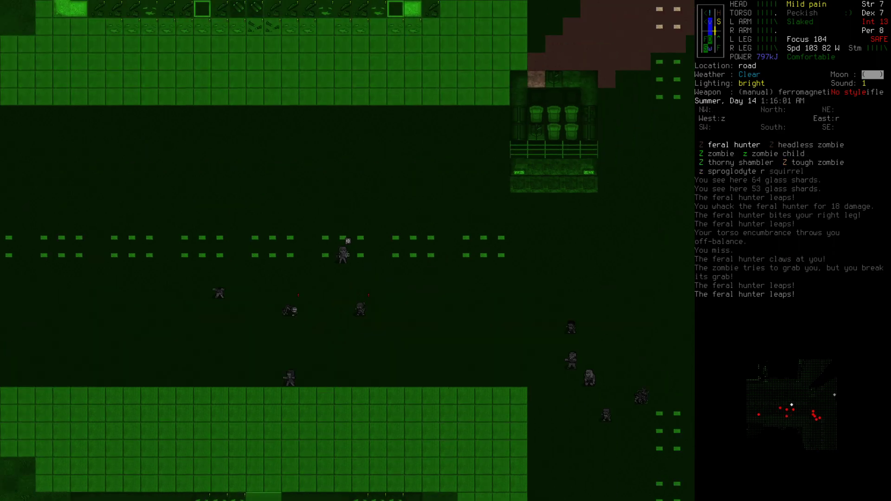
{"action": "key", "text": "k"}
{"action": "key", "text": "k"}
{"action": "key", "text": "u"}
{"action": "key", "text": "u"}
{"action": "key", "text": "u"}
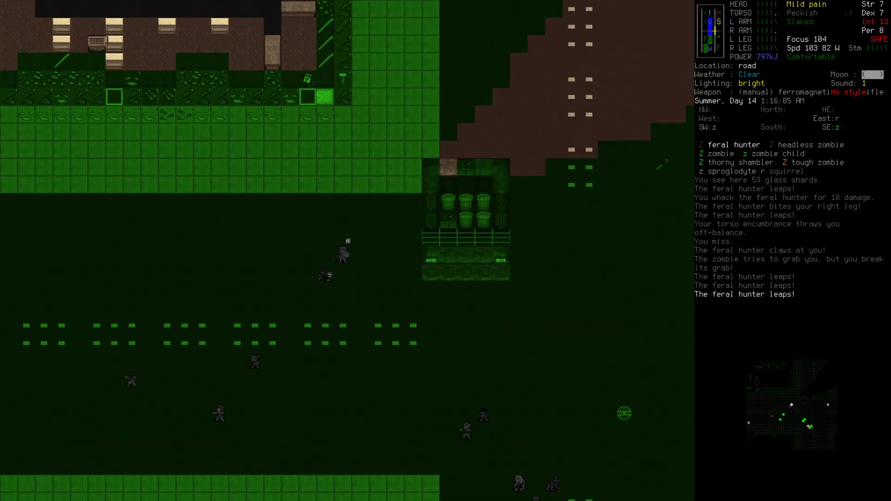
{"action": "key", "text": "u"}
{"action": "key", "text": "u"}
{"action": "key", "text": "u"}
{"action": "key", "text": "u"}
{"action": "key", "text": "u"}
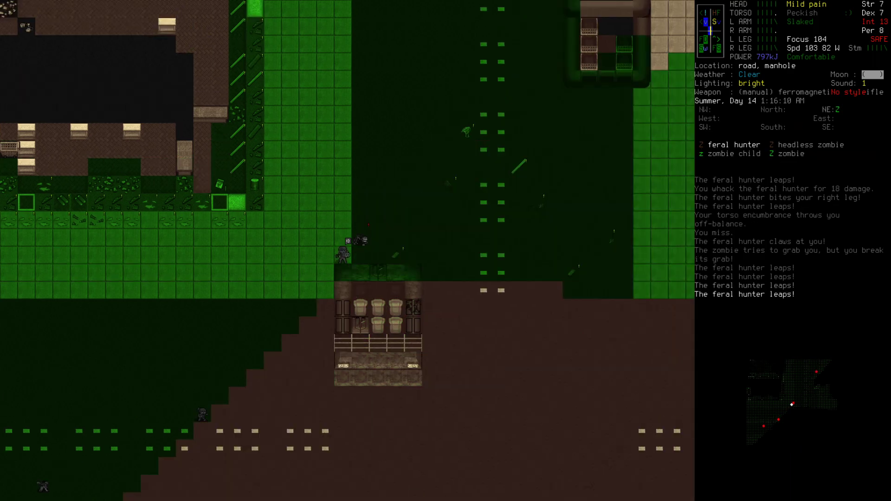
{"action": "key", "text": "u"}
{"action": "key", "text": "u"}
{"action": "key", "text": "u"}
{"action": "key", "text": "u"}
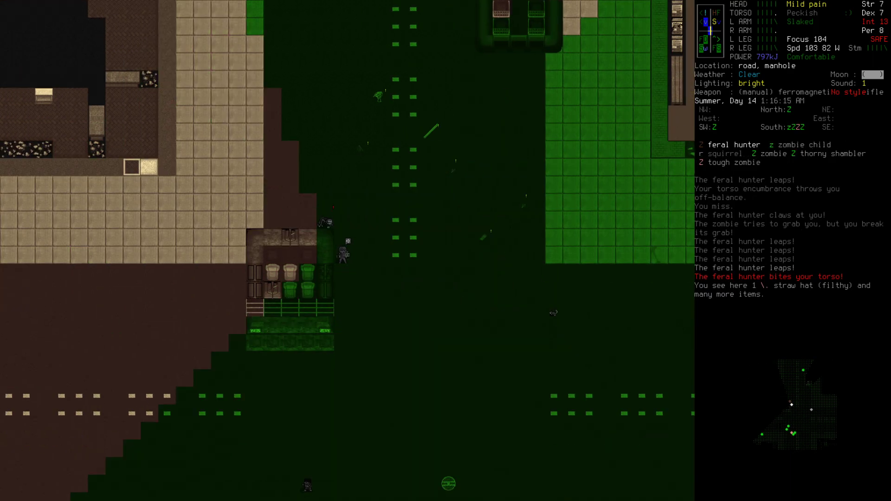
{"action": "key", "text": "u"}
{"action": "key", "text": "n"}
{"action": "key", "text": "n"}
{"action": "key", "text": "n"}
{"action": "key", "text": "n"}
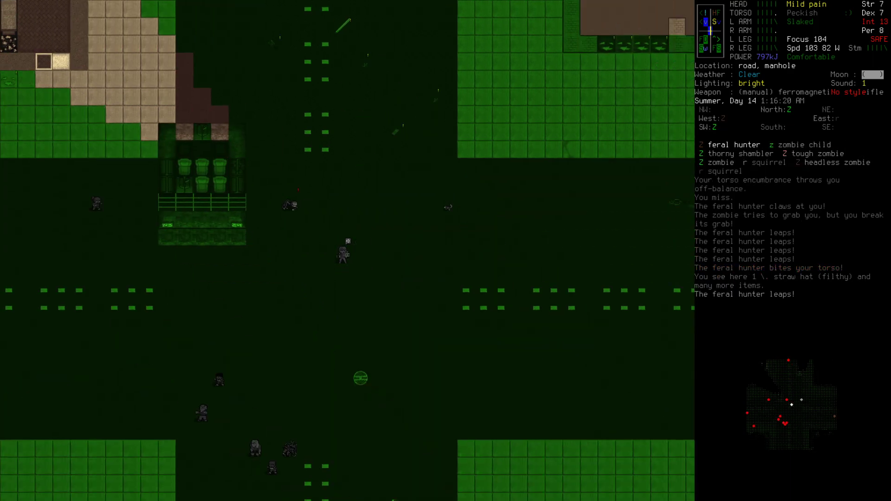
{"action": "key", "text": "n"}
{"action": "key", "text": "n"}
{"action": "key", "text": "n"}
{"action": "key", "text": "n"}
{"action": "key", "text": "n"}
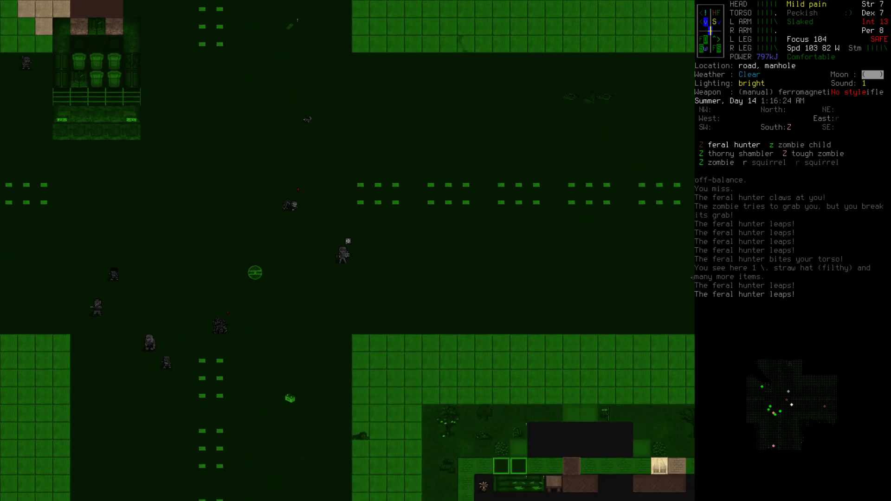
- Look at the description of the uninjured, hostile thorny shambler to the west
{"action": "key", "text": "f"}
{"action": "key", "text": "Escape"}
{"action": "key", "text": "Z"}
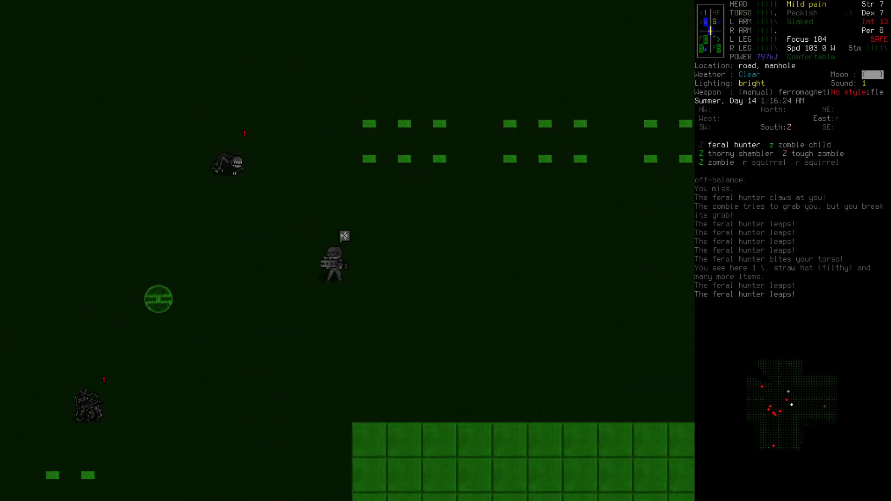
{"action": "key", "text": "x"}
{"action": "key", "text": "n"}
{"action": "key", "text": "n"}
{"action": "key", "text": "h"}
{"action": "key", "text": "h"}
{"action": "key", "text": "h"}
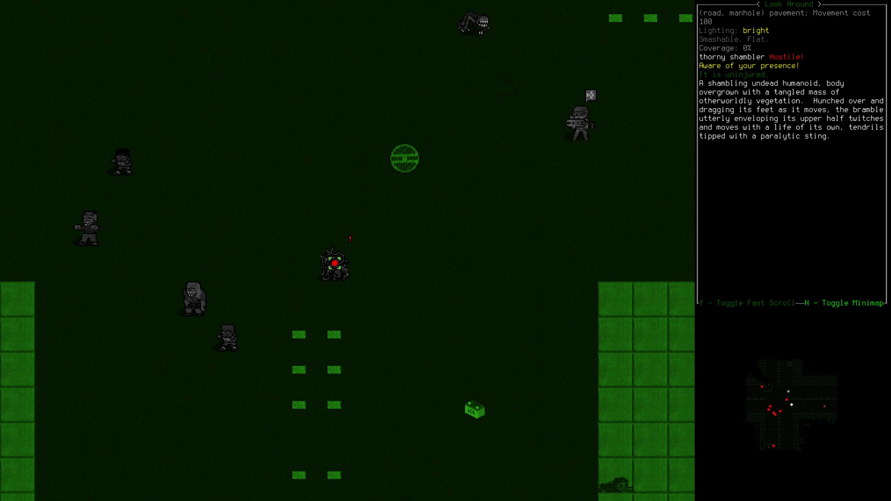
- Move east and southeast, strike at the feral hunter, then retreat north
{"action": "key", "text": "Escape"}
{"action": "key", "text": "l"}
{"action": "key", "text": "l"}
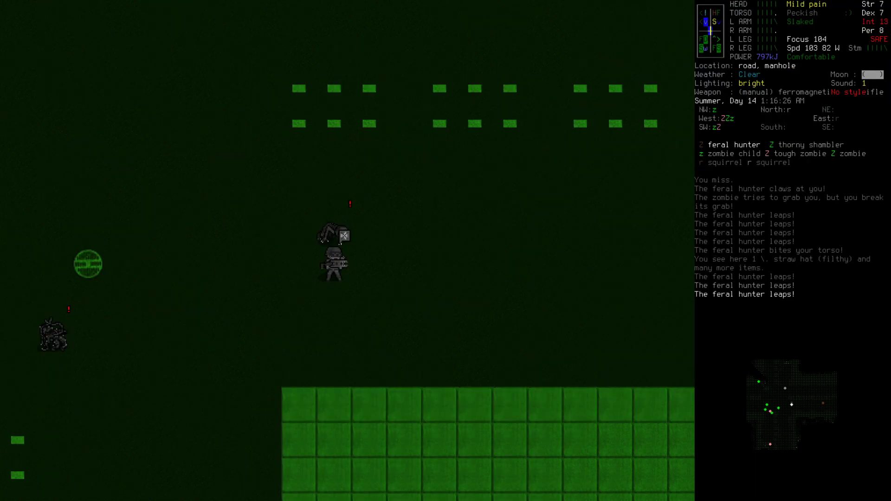
{"action": "key", "text": "l"}
{"action": "key", "text": "n"}
{"action": "key", "text": "n"}
{"action": "key", "text": "n"}
{"action": "key", "text": "n"}
{"action": "key", "text": "Tab"}
{"action": "key", "text": "k"}
{"action": "key", "text": "k"}
{"action": "key", "text": "k"}
{"action": "key", "text": "k"}
{"action": "key", "text": "k"}
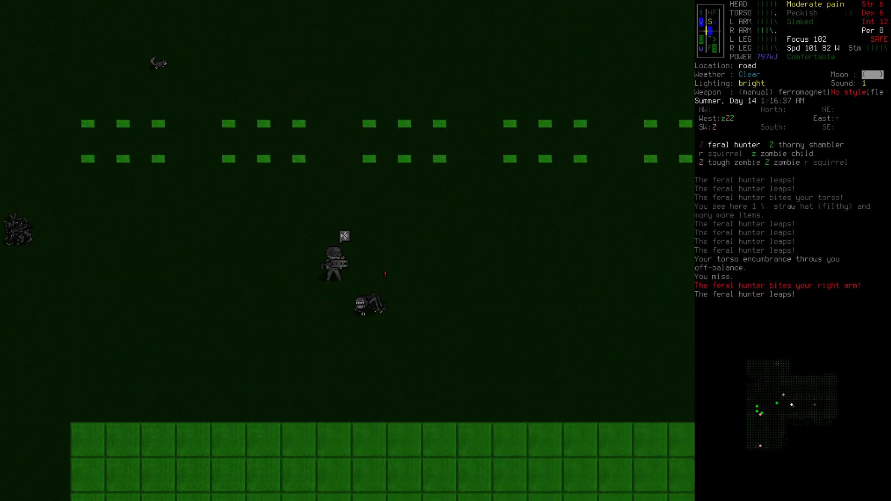
{"action": "key", "text": "k"}
{"action": "key", "text": "k"}
{"action": "key", "text": "k"}
{"action": "key", "text": "k"}
{"action": "key", "text": "k"}
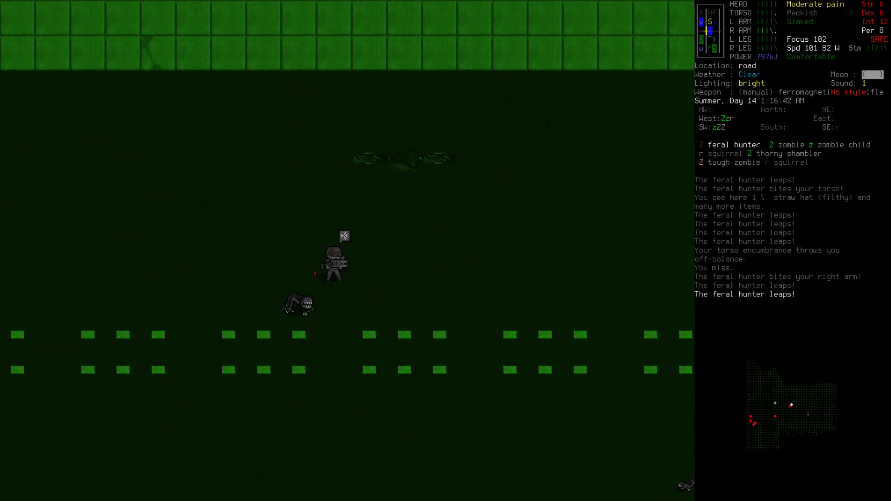
{"action": "key", "text": "k"}
{"action": "key", "text": "k"}
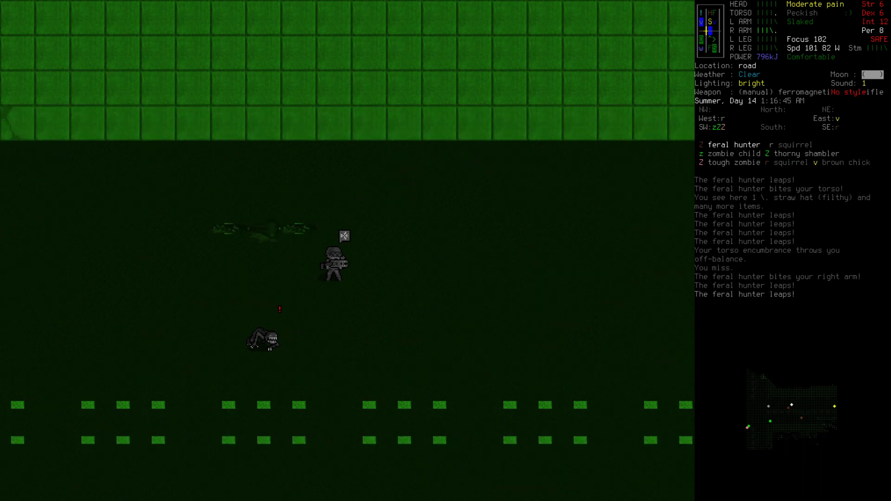
{"action": "key", "text": "k"}
{"action": "key", "text": "k"}
{"action": "key", "text": "k"}
{"action": "key", "text": "k"}
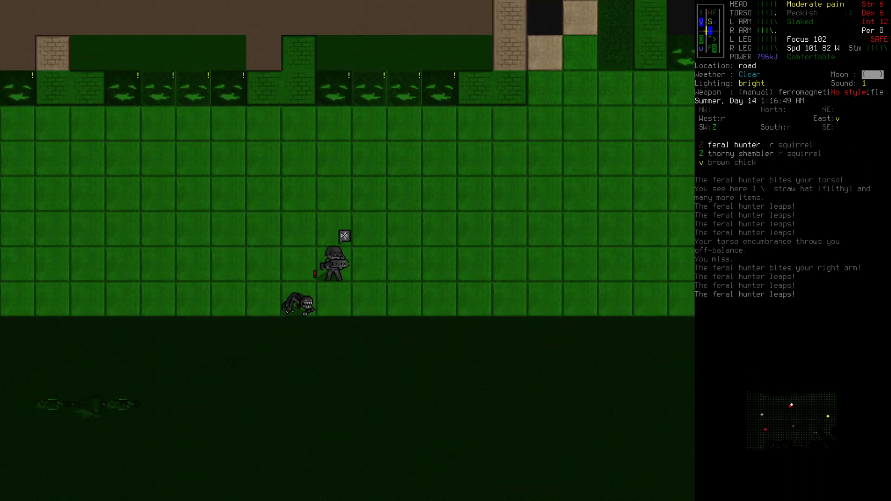
- Head south along the field edge, then run south into the house lot
{"action": "key", "text": "j"}
{"action": "key", "text": "j"}
{"action": "key", "text": "j"}
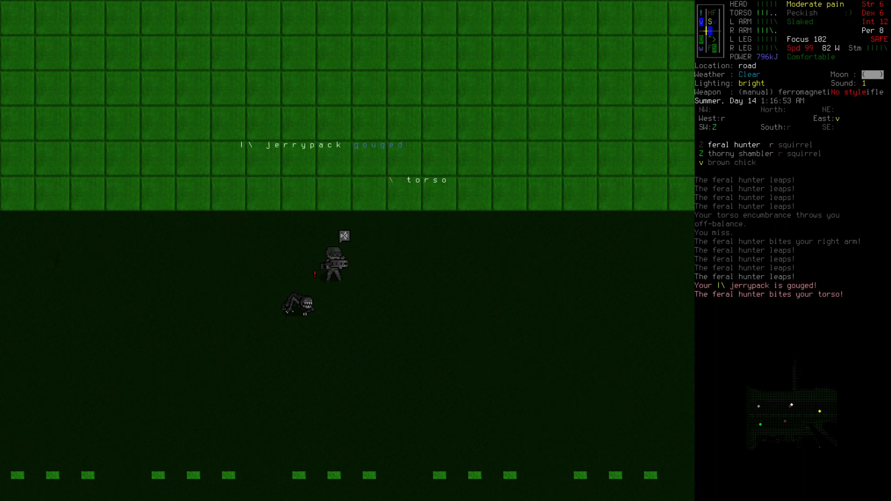
{"action": "key", "text": "j"}
{"action": "key", "text": "j"}
{"action": "key", "text": "j"}
{"action": "key", "text": "j"}
{"action": "key", "text": "n"}
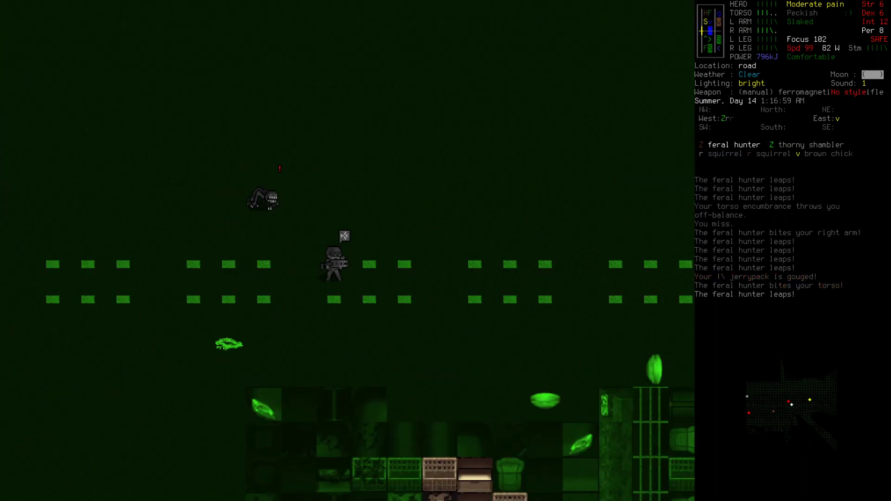
{"action": "key", "text": "j"}
{"action": "key", "text": "j"}
{"action": "key", "text": "j"}
{"action": "key", "text": "j"}
{"action": "key", "text": "j"}
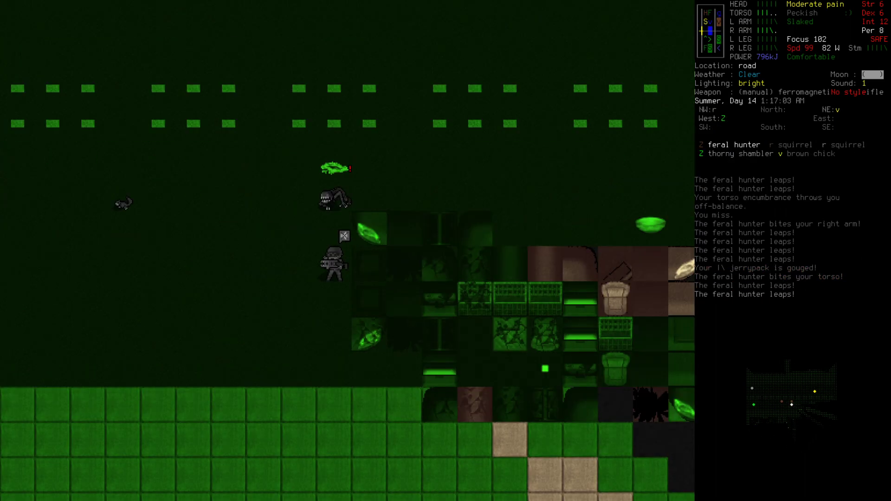
{"action": "key", "text": "j"}
{"action": "key", "text": "j"}
{"action": "key", "text": "j"}
{"action": "key", "text": "j"}
{"action": "key", "text": "j"}
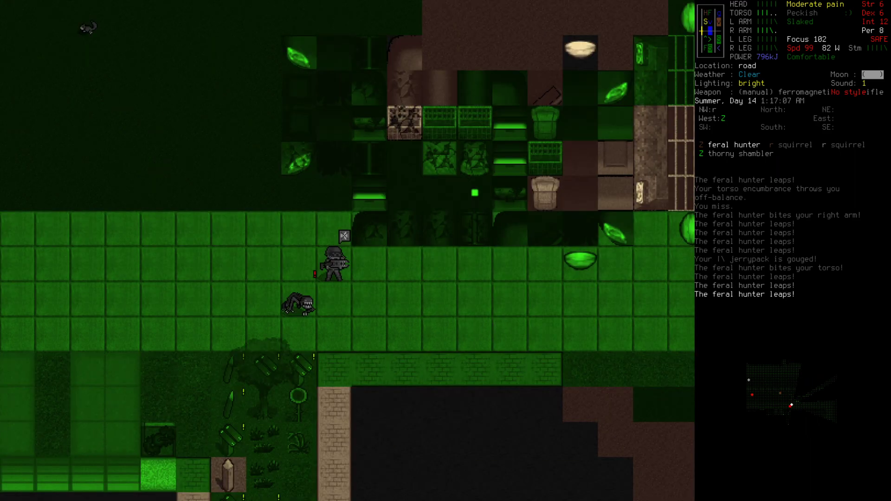
{"action": "key", "text": "l"}
{"action": "key", "text": "l"}
{"action": "key", "text": "l"}
{"action": "key", "text": "l"}
{"action": "key", "text": "l"}
{"action": "key", "text": "l"}
{"action": "key", "text": "l"}
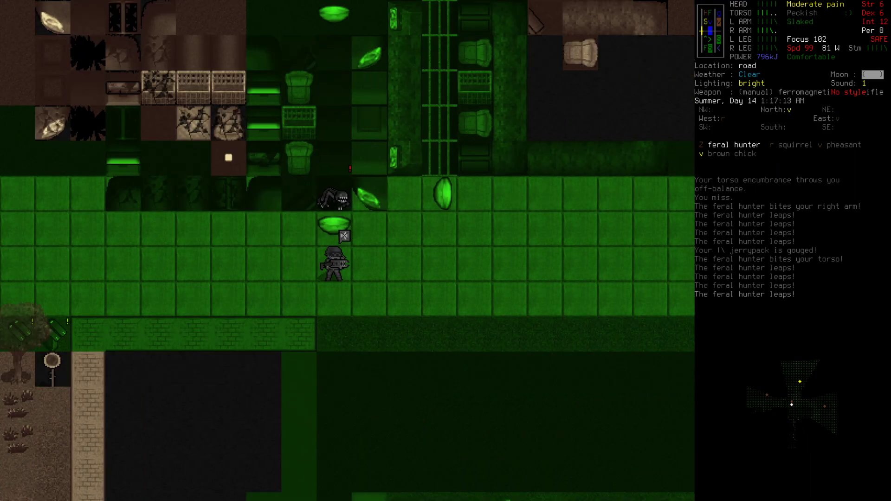
{"action": "key", "text": "n"}
{"action": "key", "text": "quotedbl"}
{"action": "key", "text": "j"}
{"action": "key", "text": "j"}
{"action": "key", "text": "j"}
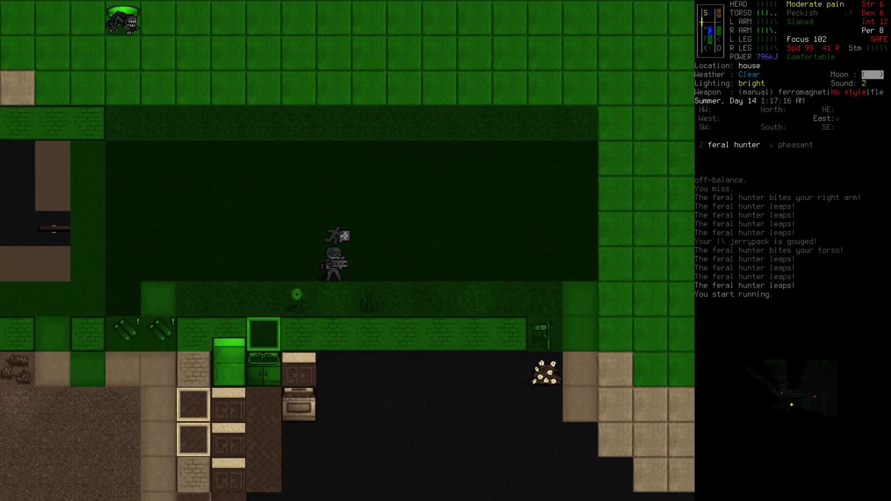
- Kill the feral hunter with a steadied 78-damage rail rifle shot
{"action": "key", "text": "Z"}
{"action": "key", "text": "Z"}
{"action": "key", "text": "x"}
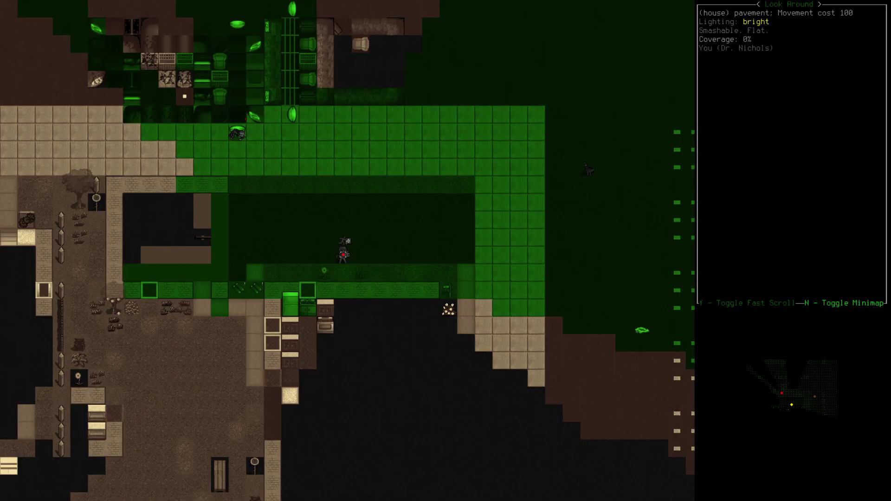
{"action": "key", "text": "Escape"}
{"action": "key", "text": "f"}
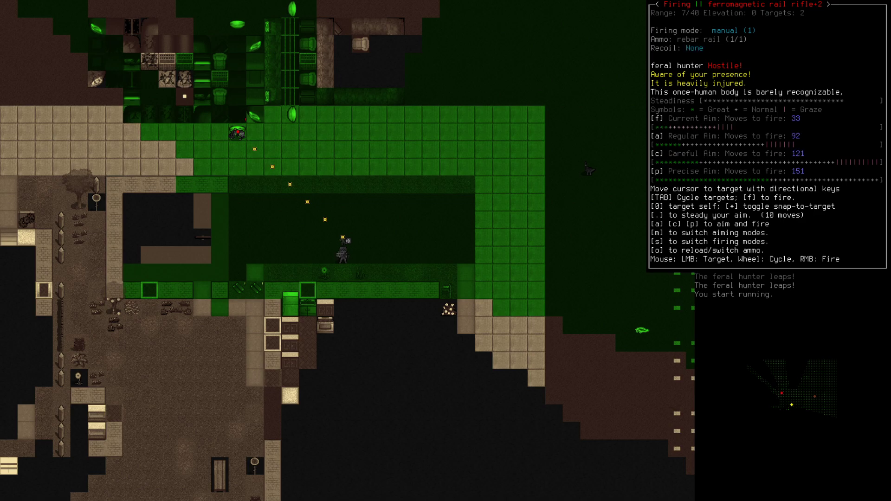
{"action": "key", "text": "period"}
{"action": "key", "text": "f"}
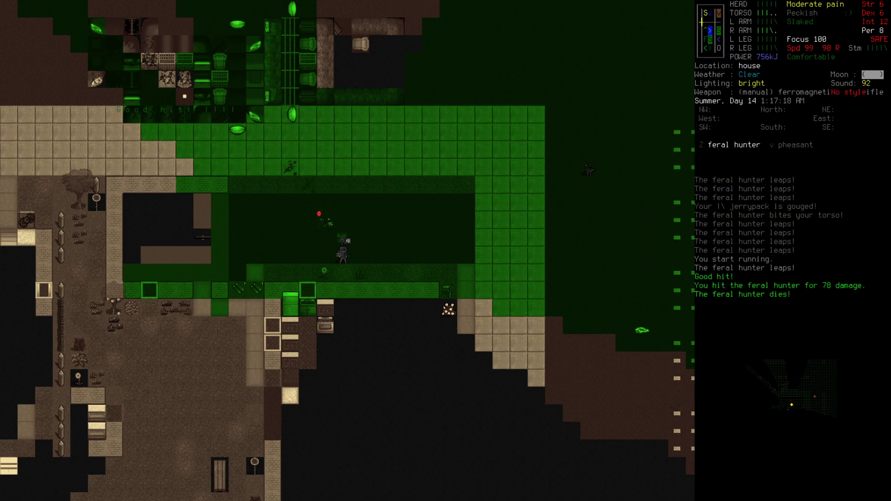
- Pulp the feral hunter's corpse and reload the rifle with rebar rail
{"action": "key", "text": "y"}
{"action": "key", "text": "e"}
{"action": "key", "text": "Escape"}
{"action": "key", "text": "s"}
{"action": "key", "text": "r"}
{"action": "key", "text": "r"}
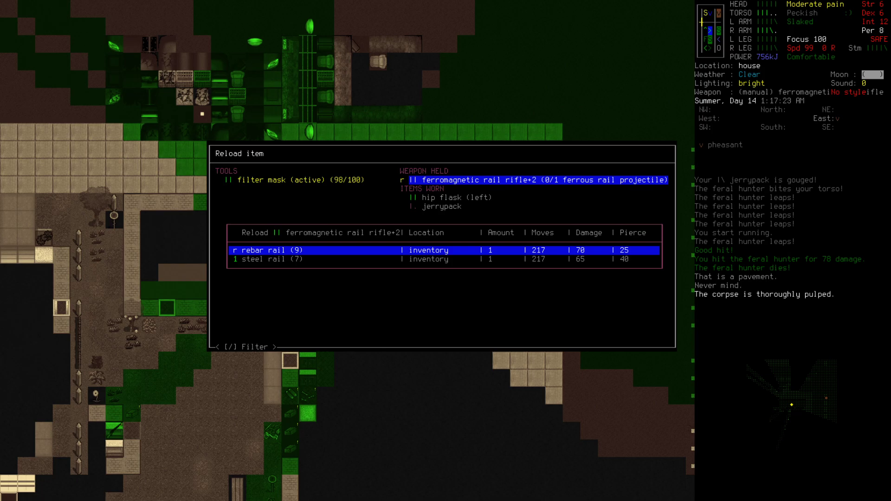
{"action": "key", "text": "Return"}
- Switch back to walking and step west beside the parked vehicle
{"action": "key", "text": "Left"}
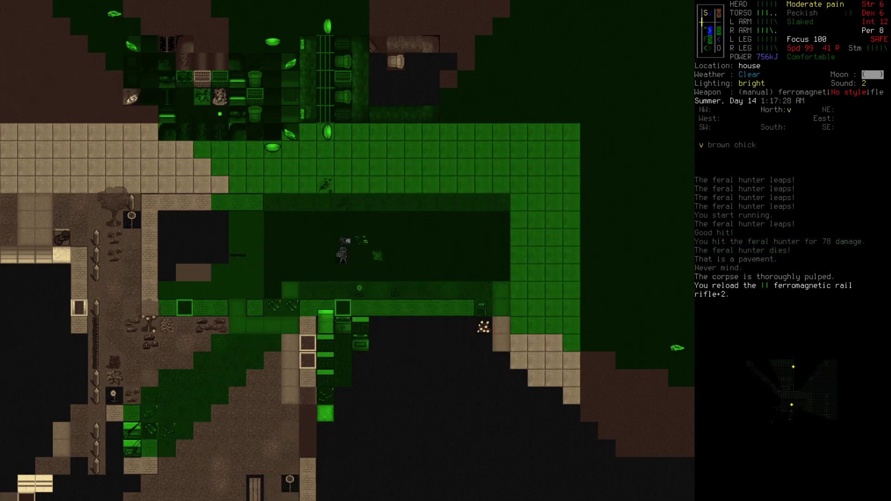
{"action": "key", "text": "quotedbl"}
{"action": "key", "text": "quotedbl"}
{"action": "key", "text": "Left"}
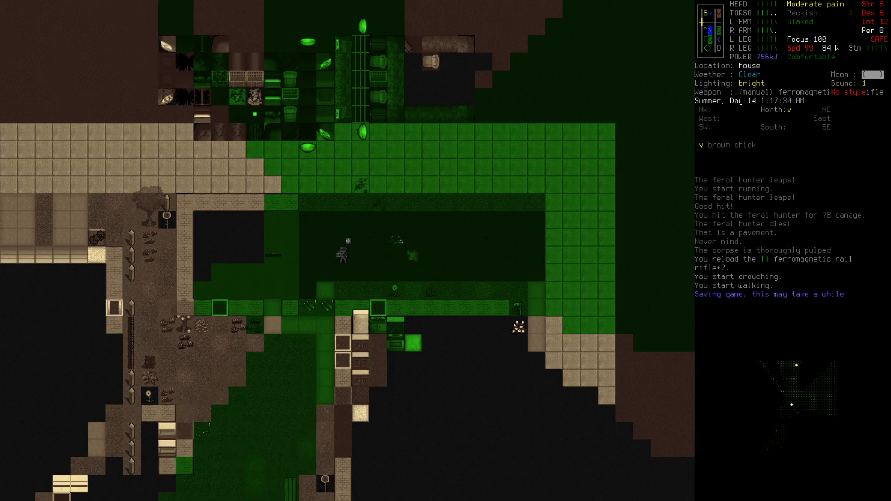
- Examine the parked electric bicycle's details
{"action": "key", "text": "e"}
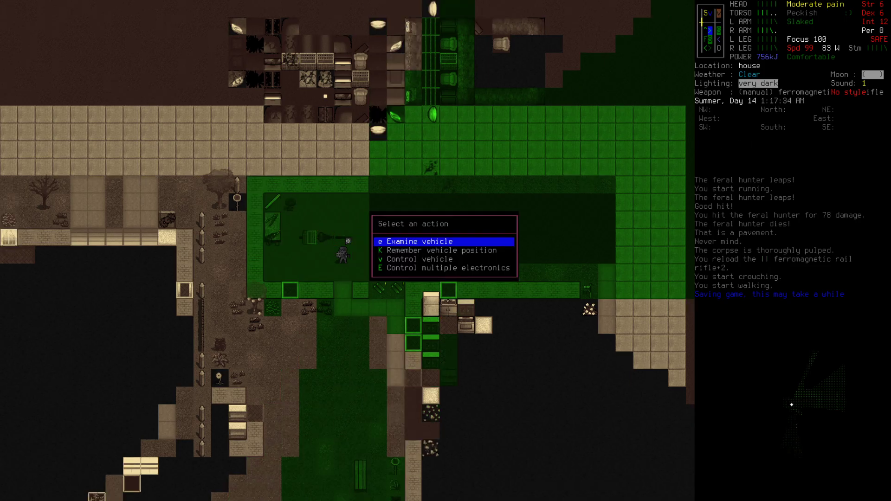
{"action": "key", "text": "Return"}
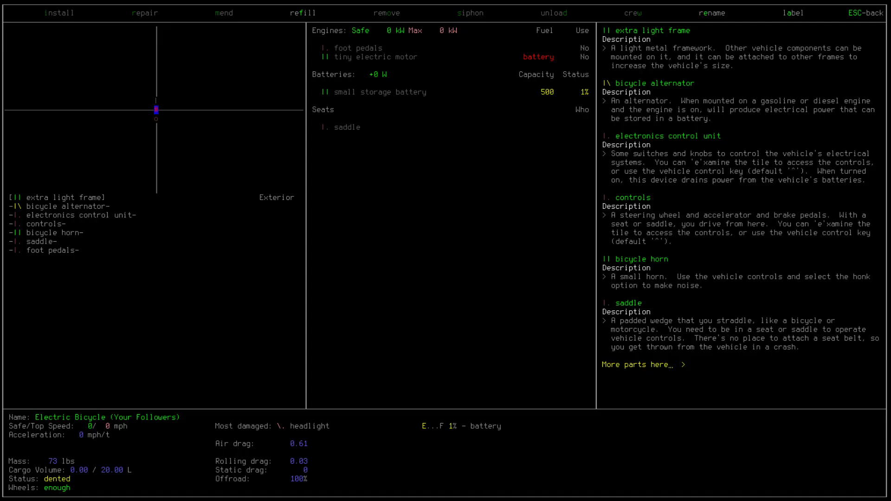
{"action": "key", "text": "Escape"}
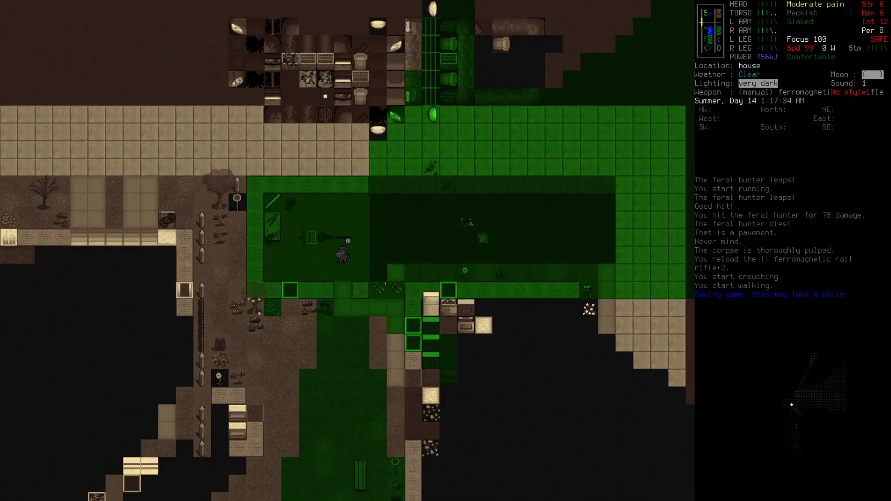
- Use the heavy-duty cable to plug the survivor into the vehicle
{"action": "key", "text": "a"}
{"action": "key", "text": "Down"}
{"action": "key", "text": "Down"}
{"action": "key", "text": "Down"}
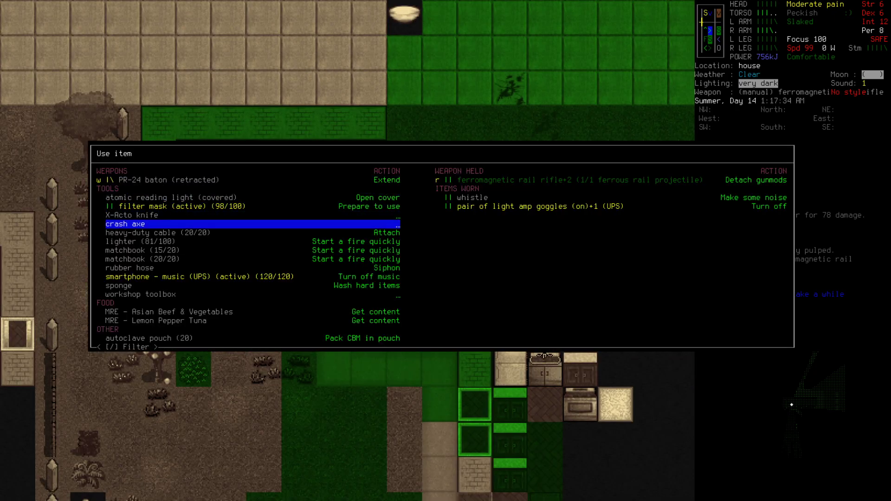
{"action": "key", "text": "Down"}
{"action": "key", "text": "Down"}
{"action": "key", "text": "Return"}
{"action": "key", "text": "Return"}
{"action": "key", "text": "Escape"}
{"action": "key", "text": "a"}
{"action": "key", "text": "Down"}
{"action": "key", "text": "Down"}
{"action": "key", "text": "Down"}
{"action": "key", "text": "Down"}
{"action": "key", "text": "Down"}
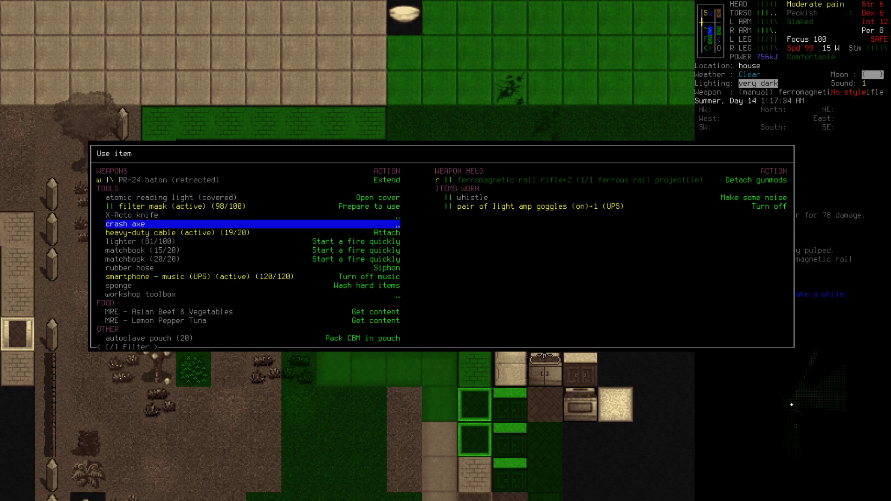
{"action": "key", "text": "Return"}
{"action": "key", "text": "Down"}
{"action": "key", "text": "Return"}
{"action": "key", "text": "Escape"}
{"action": "key", "text": "a"}
{"action": "key", "text": "Down"}
{"action": "key", "text": "Down"}
{"action": "key", "text": "Down"}
{"action": "key", "text": "Return"}
{"action": "key", "text": "Down"}
{"action": "key", "text": "Down"}
{"action": "key", "text": "Return"}
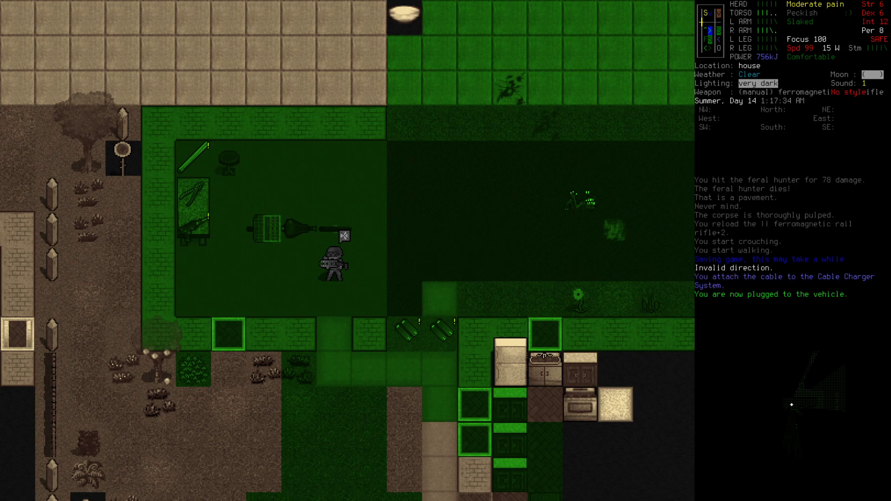
- Activate the Cable Charger System bionic and wait while power charges
{"action": "key", "text": "p"}
{"action": "key", "text": "a"}
{"action": "key", "text": "Escape"}
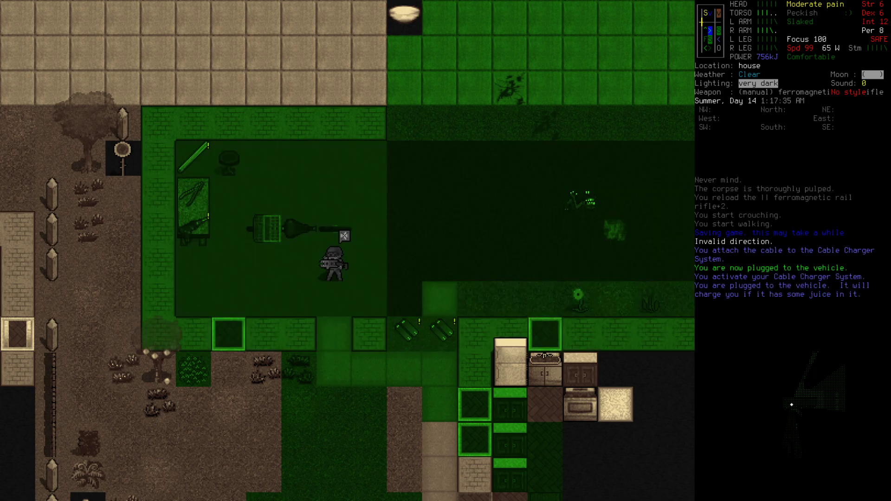
{"action": "key", "text": "5"}
{"action": "key", "text": "5"}
- Check the vehicle and inventory until the charger runs dry at 761 kJ
{"action": "key", "text": "e"}
{"action": "key", "text": "8"}
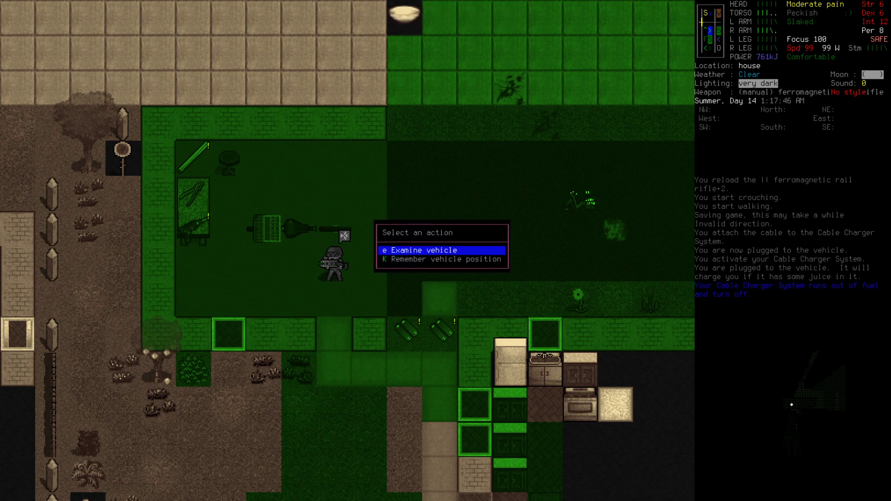
{"action": "key", "text": "Escape"}
{"action": "key", "text": "4"}
{"action": "key", "text": "4"}
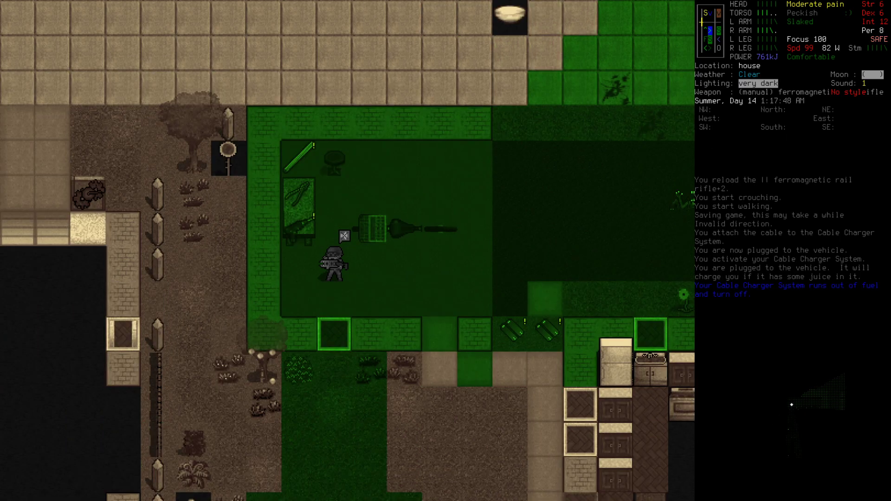
{"action": "key", "text": "i"}
{"action": "key", "text": "Escape"}
{"action": "key", "text": "8"}
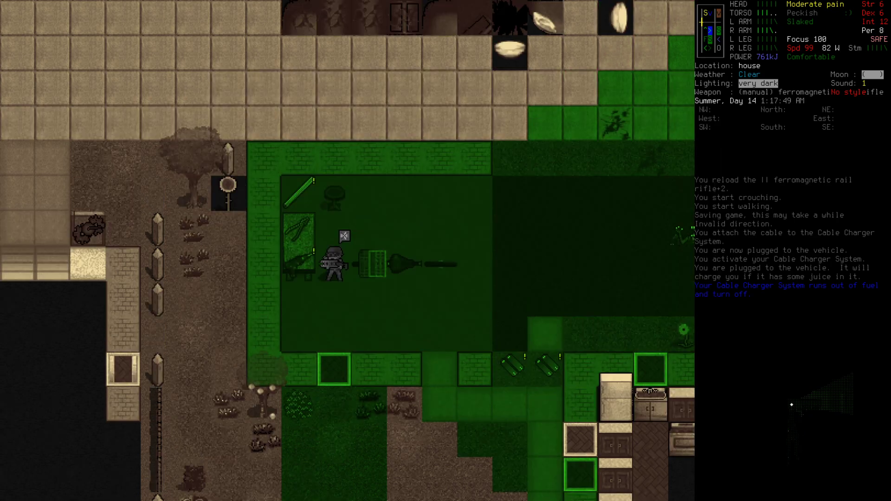
{"action": "key", "text": "i"}
{"action": "key", "text": "Escape"}
- Detach the heavy-duty cable from the vehicle and re-spool it
{"action": "key", "text": "a"}
{"action": "key", "text": "Down"}
{"action": "key", "text": "Down"}
{"action": "key", "text": "Return"}
- Finish reeling in the cable and inspect the cordless drill on the workbench
{"action": "key", "text": "Return"}
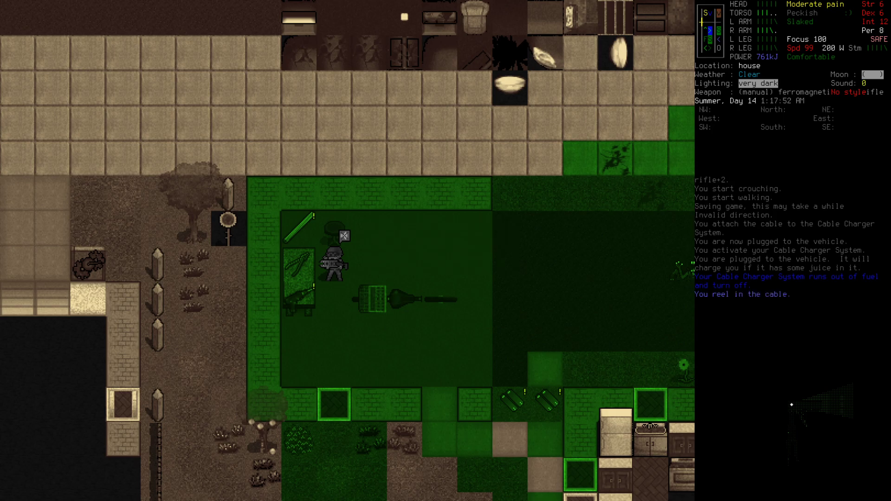
{"action": "key", "text": "e"}
{"action": "key", "text": "Left"}
{"action": "key", "text": "Return"}
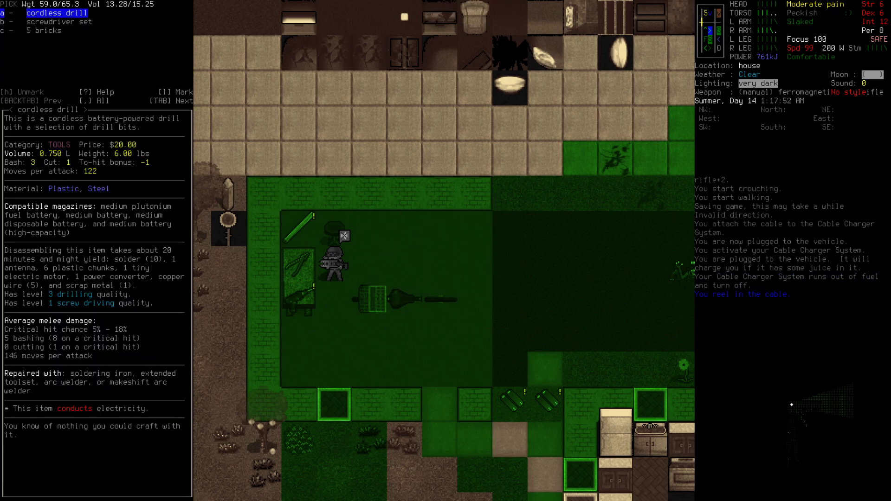
{"action": "key", "text": "Escape"}
{"action": "key", "text": "r"}
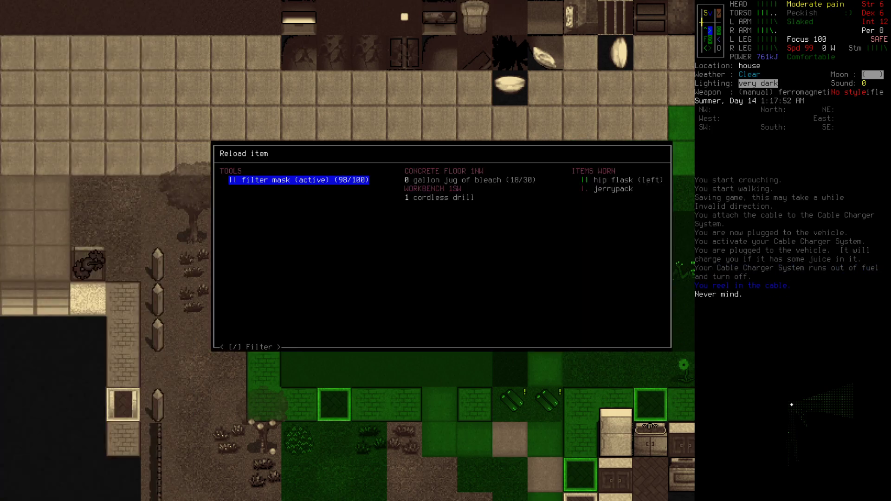
{"action": "key", "text": "Escape"}
- Walk south past the planks and climb through the window into the kitchen
{"action": "key", "text": "Right"}
{"action": "key", "text": "Right"}
{"action": "key", "text": "Up"}
{"action": "key", "text": "Up"}
{"action": "key", "text": "Down"}
{"action": "key", "text": "Down"}
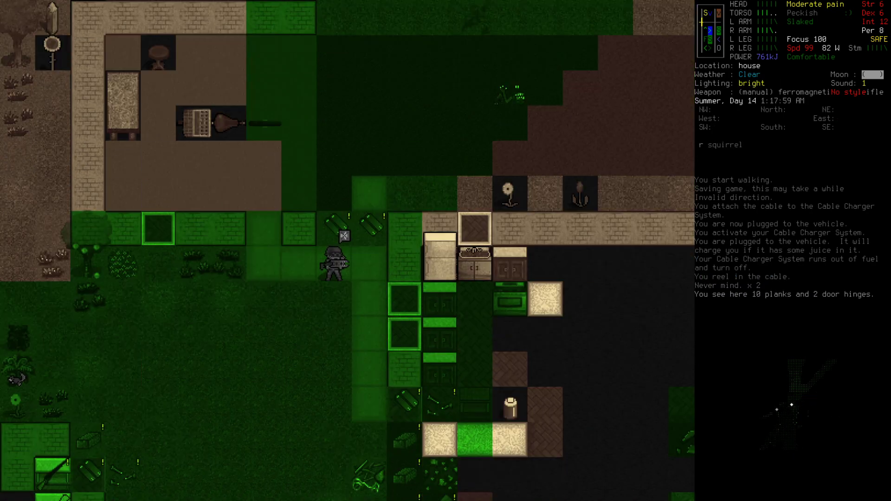
{"action": "key", "text": "Down"}
{"action": "key", "text": "Down"}
- Climb east into the kitchen and browse the floor items: hard cheese, horseradish, lemon-lime soda
{"action": "key", "text": "Right"}
{"action": "key", "text": "Right"}
{"action": "key", "text": "Right"}
{"action": "key", "text": "Right"}
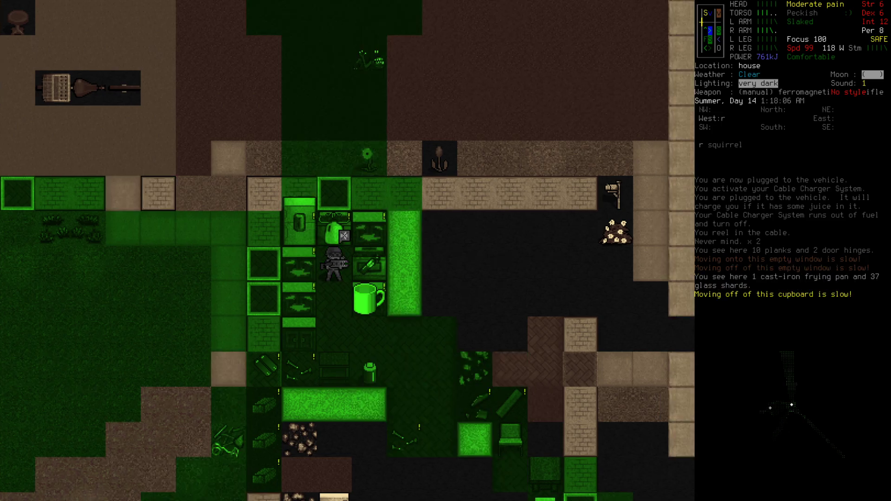
{"action": "key", "text": "g"}
{"action": "key", "text": "Right"}
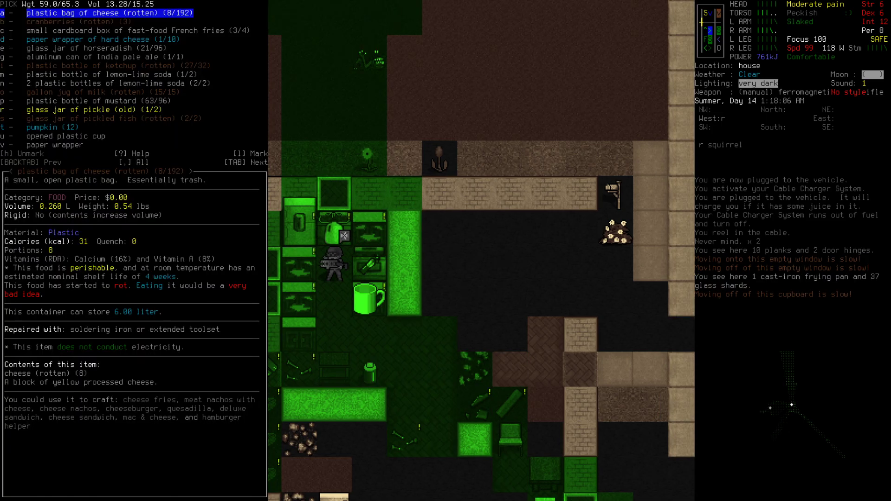
{"action": "key", "text": "Down"}
{"action": "key", "text": "Down"}
{"action": "key", "text": "Down"}
{"action": "key", "text": "Down"}
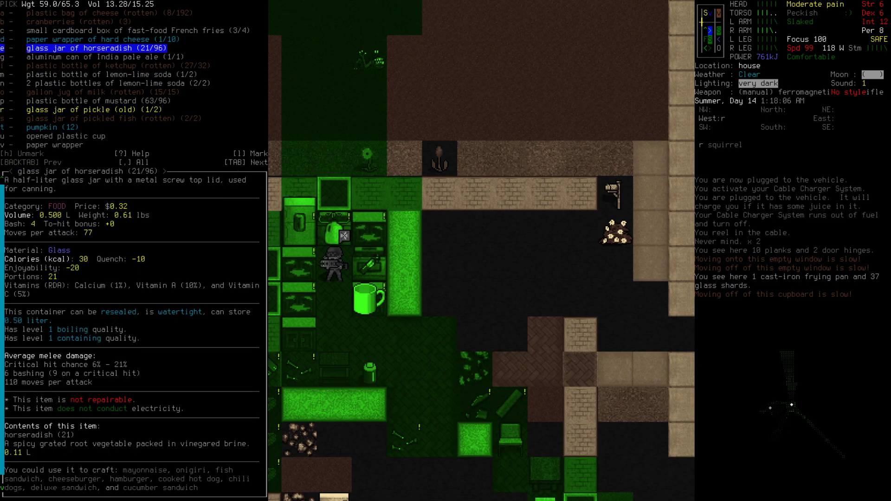
{"action": "key", "text": "Down"}
{"action": "key", "text": "Up"}
{"action": "key", "text": "Down"}
{"action": "key", "text": "Down"}
{"action": "key", "text": "Down"}
{"action": "key", "text": "Down"}
{"action": "key", "text": "Up"}
{"action": "key", "text": "Up"}
{"action": "key", "text": "Down"}
{"action": "key", "text": "Down"}
{"action": "key", "text": "Down"}
{"action": "key", "text": "Down"}
{"action": "key", "text": "Down"}
{"action": "key", "text": "Down"}
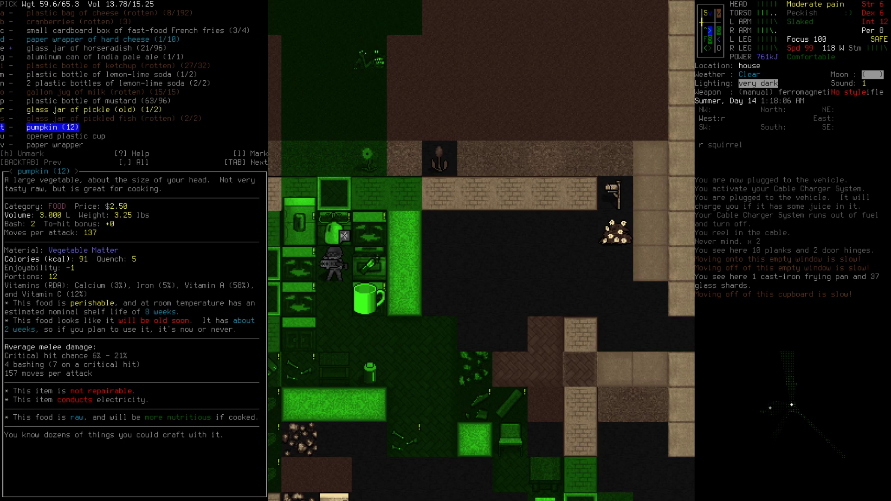
- Mark, then unmark, the pumpkins and leave the pickup list without taking anything
{"action": "key", "text": "Right"}
{"action": "key", "text": "Left"}
{"action": "key", "text": "Up"}
{"action": "key", "text": "Up"}
{"action": "key", "text": "Up"}
{"action": "key", "text": "Up"}
{"action": "key", "text": "Up"}
{"action": "key", "text": "Up"}
{"action": "key", "text": "Up"}
{"action": "key", "text": "Down"}
{"action": "key", "text": "Down"}
{"action": "key", "text": "Down"}
{"action": "key", "text": "t"}
{"action": "key", "text": "Escape"}
- Drop the MRE - Lemon Pepper Tuna, then browse the floor items down to the pumpkins
{"action": "key", "text": "D"}
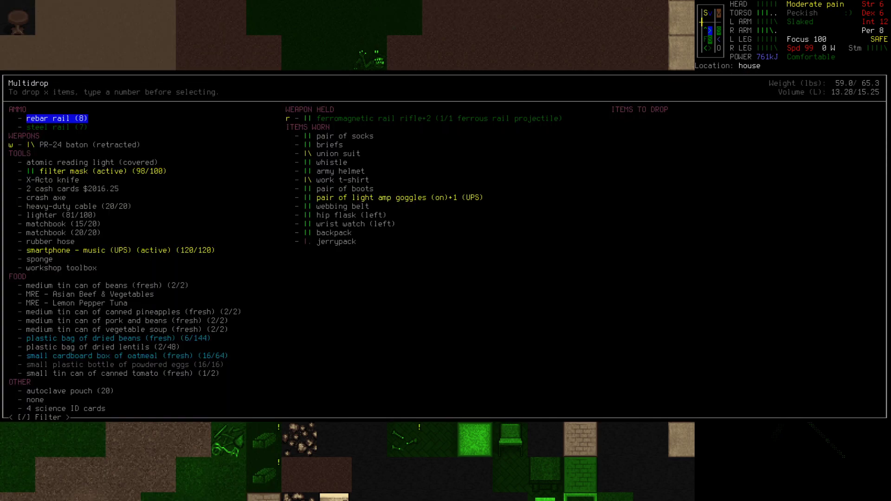
{"action": "key", "text": "Up"}
{"action": "key", "text": "Up"}
{"action": "key", "text": "Up"}
{"action": "key", "text": "Up"}
{"action": "key", "text": "Up"}
{"action": "key", "text": "Up"}
{"action": "key", "text": "Up"}
{"action": "key", "text": "Up"}
{"action": "key", "text": "Up"}
{"action": "key", "text": "Up"}
{"action": "key", "text": "Up"}
{"action": "key", "text": "Up"}
{"action": "key", "text": "Up"}
{"action": "key", "text": "Up"}
{"action": "key", "text": "Up"}
{"action": "key", "text": "Up"}
{"action": "key", "text": "Up"}
{"action": "key", "text": "Up"}
{"action": "key", "text": "Up"}
{"action": "key", "text": "Down"}
{"action": "key", "text": "Down"}
{"action": "key", "text": "Down"}
{"action": "key", "text": "Down"}
{"action": "key", "text": "Up"}
{"action": "key", "text": "Up"}
{"action": "key", "text": "Up"}
{"action": "key", "text": "Up"}
{"action": "key", "text": "Up"}
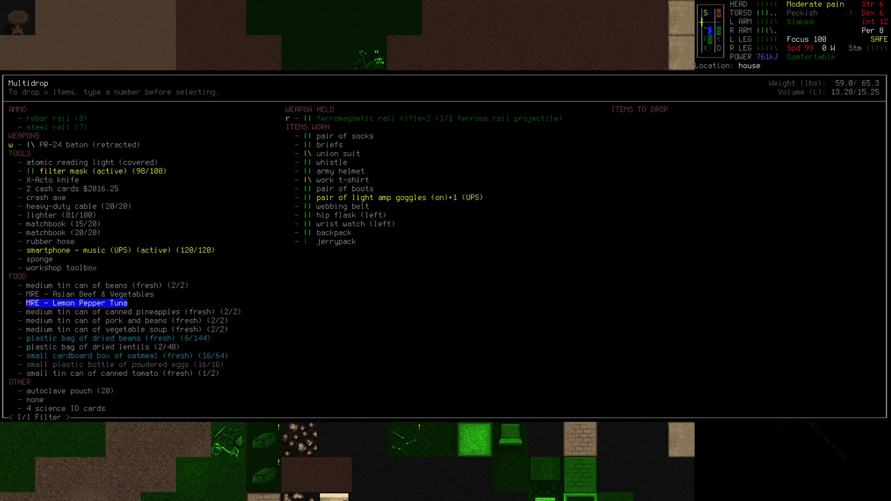
{"action": "key", "text": "Return"}
{"action": "key", "text": "g"}
{"action": "key", "text": "Return"}
{"action": "key", "text": "Down"}
{"action": "key", "text": "Down"}
{"action": "key", "text": "Down"}
{"action": "key", "text": "Down"}
{"action": "key", "text": "Down"}
{"action": "key", "text": "Down"}
{"action": "key", "text": "Down"}
- Drop the MRE - Asian Beef & Vegetables as well
{"action": "key", "text": "Escape"}
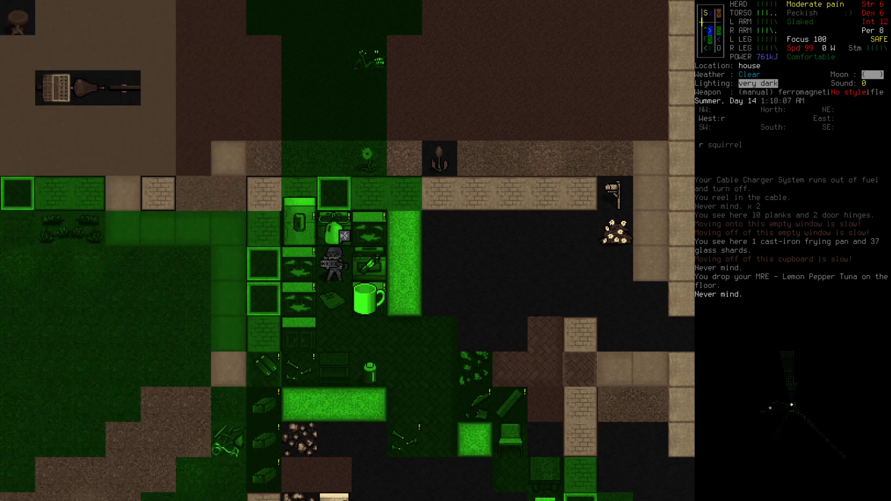
{"action": "key", "text": "D"}
{"action": "key", "text": "Return"}
{"action": "key", "text": "Tab"}
{"action": "key", "text": "Down"}
{"action": "key", "text": "Down"}
{"action": "key", "text": "Return"}
- Browse the floor items past the soda and horseradish, and take the 12 pumpkins
{"action": "key", "text": "g"}
{"action": "key", "text": "Return"}
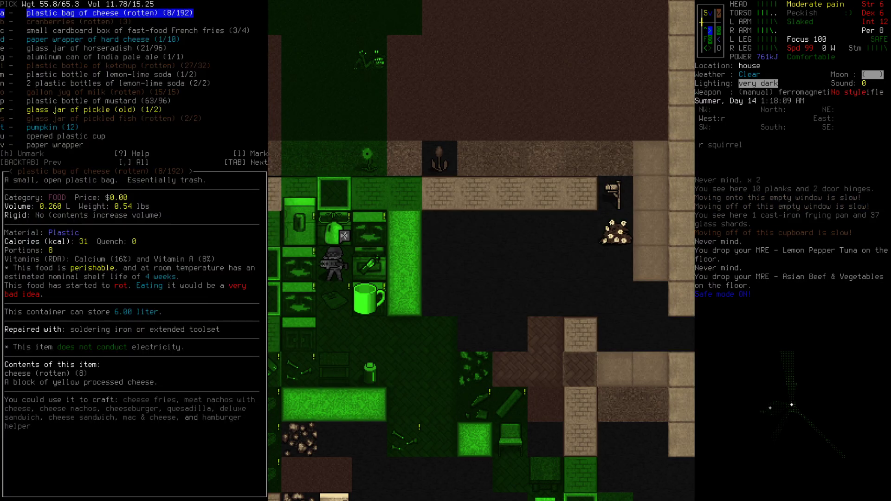
{"action": "key", "text": "Down"}
{"action": "key", "text": "Down"}
{"action": "key", "text": "Down"}
{"action": "key", "text": "Down"}
{"action": "key", "text": "Down"}
{"action": "key", "text": "Down"}
{"action": "key", "text": "Down"}
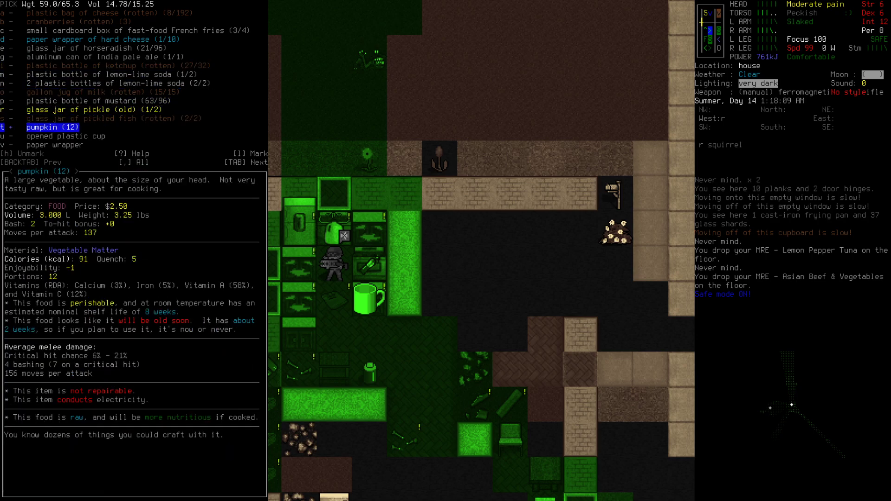
{"action": "key", "text": "Up"}
{"action": "key", "text": "Up"}
{"action": "key", "text": "Up"}
{"action": "key", "text": "Up"}
{"action": "key", "text": "Up"}
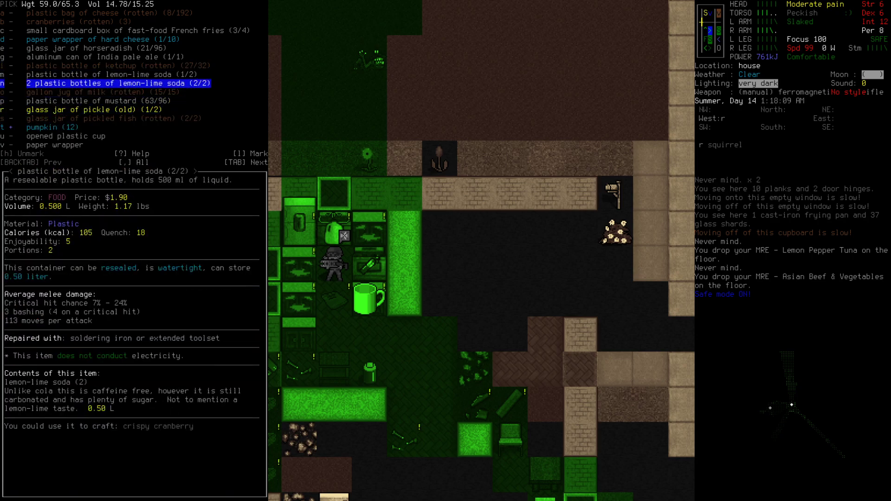
{"action": "key", "text": "Up"}
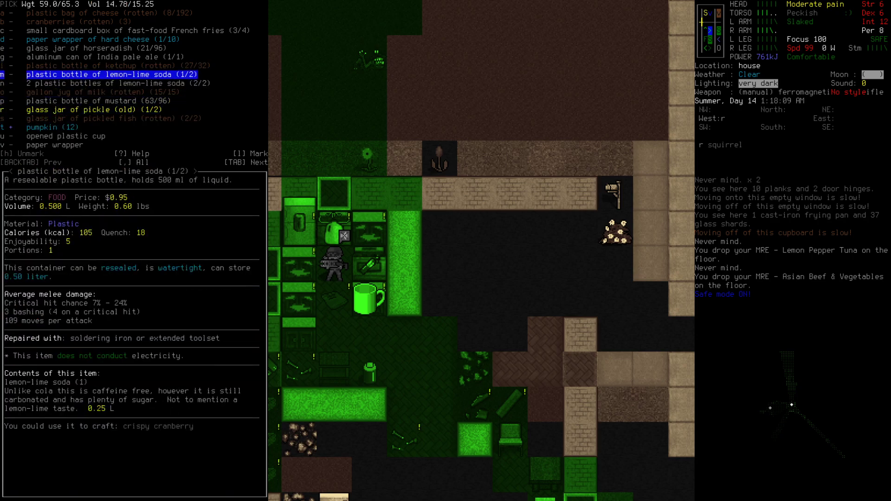
{"action": "key", "text": "Up"}
{"action": "key", "text": "Up"}
{"action": "key", "text": "Up"}
{"action": "key", "text": "Up"}
{"action": "key", "text": "Down"}
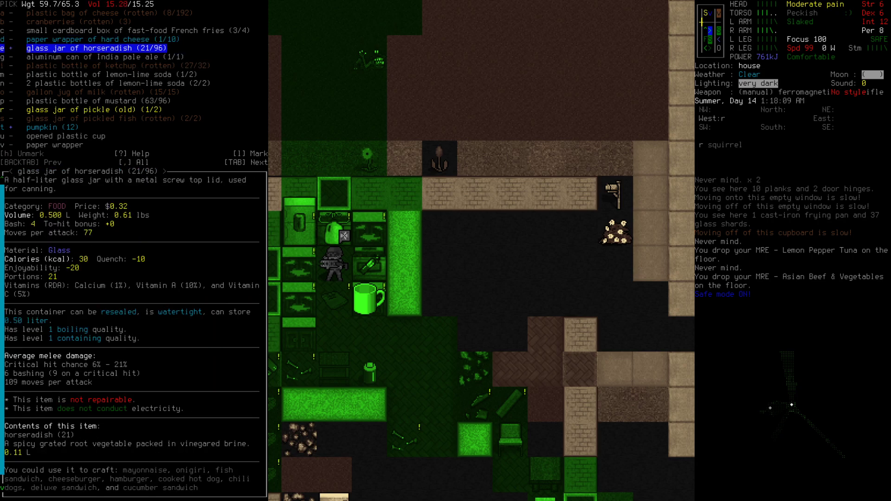
{"action": "key", "text": "Return"}
- Step south, check the overmap, and walk west out of the house across the yard
{"action": "key", "text": "Down"}
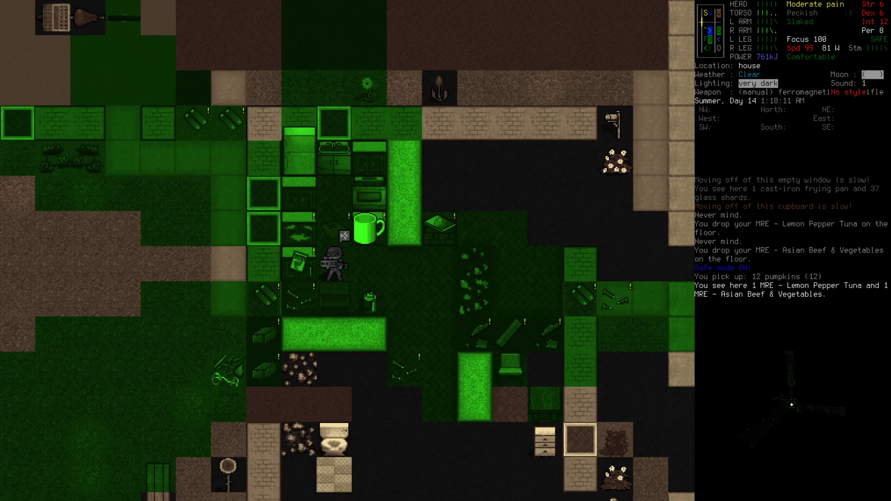
{"action": "key", "text": "m"}
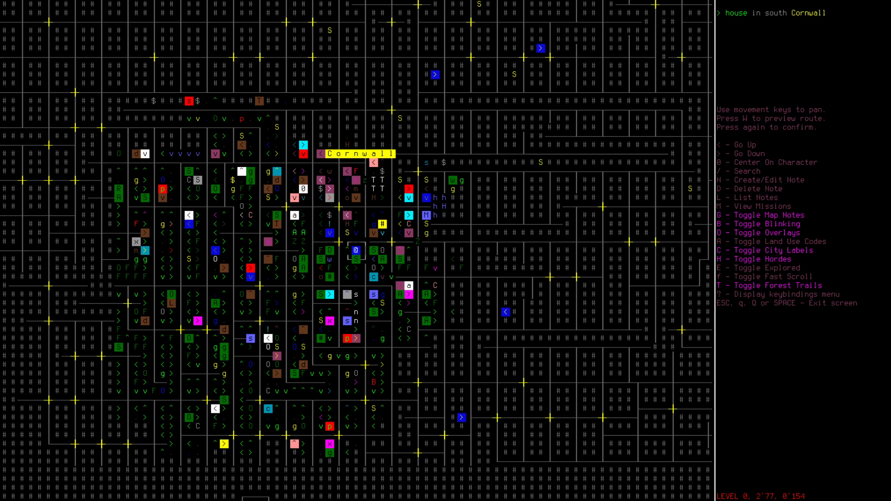
{"action": "key", "text": "Escape"}
{"action": "key", "text": "Left"}
{"action": "key", "text": "Left"}
{"action": "key", "text": "Left"}
{"action": "key", "text": "Left"}
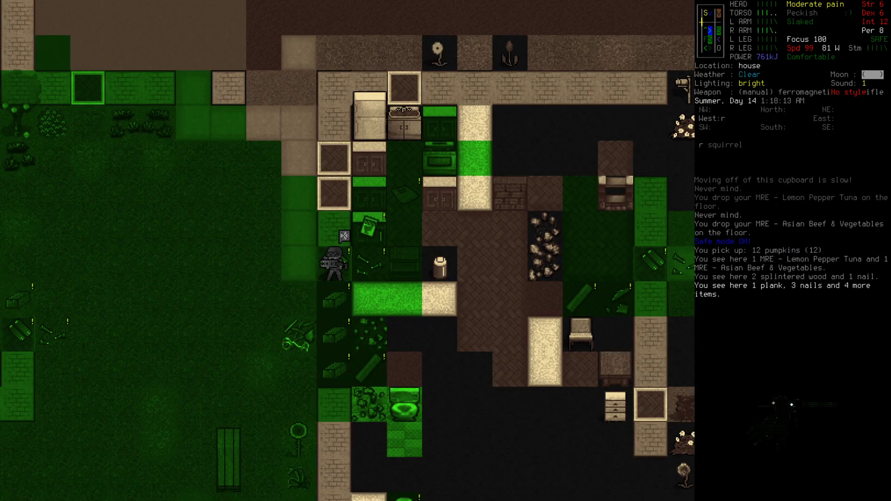
{"action": "key", "text": "Left"}
{"action": "key", "text": "Left"}
{"action": "key", "text": "Left"}
{"action": "key", "text": "Left"}
{"action": "key", "text": "Left"}
{"action": "key", "text": "Left"}
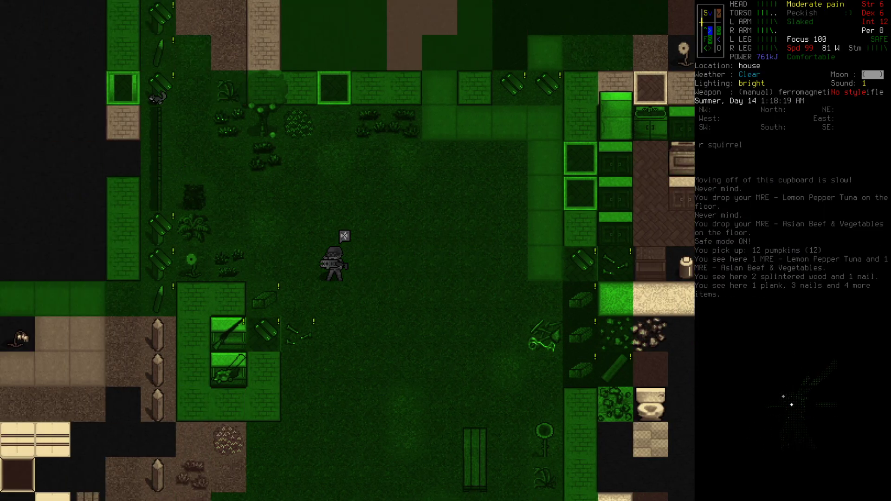
{"action": "key", "text": "Up"}
{"action": "key", "text": "Up"}
- Turn off safe mode and walk west and north onto the road, getting hit and dart-poisoned
{"action": "key", "text": "exclam"}
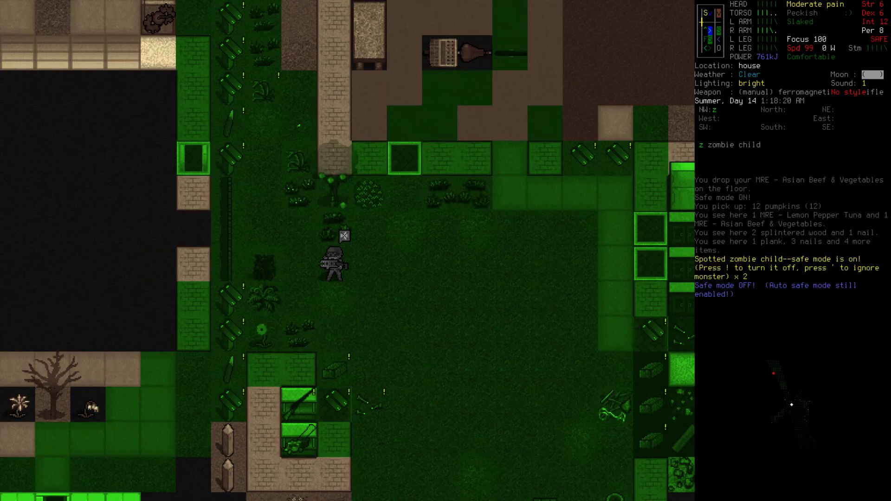
{"action": "key", "text": "Up"}
{"action": "key", "text": "Up"}
{"action": "key", "text": "Up"}
{"action": "key", "text": "Up"}
{"action": "key", "text": "Up"}
{"action": "key", "text": "Up"}
{"action": "key", "text": "Up"}
{"action": "key", "text": "Up"}
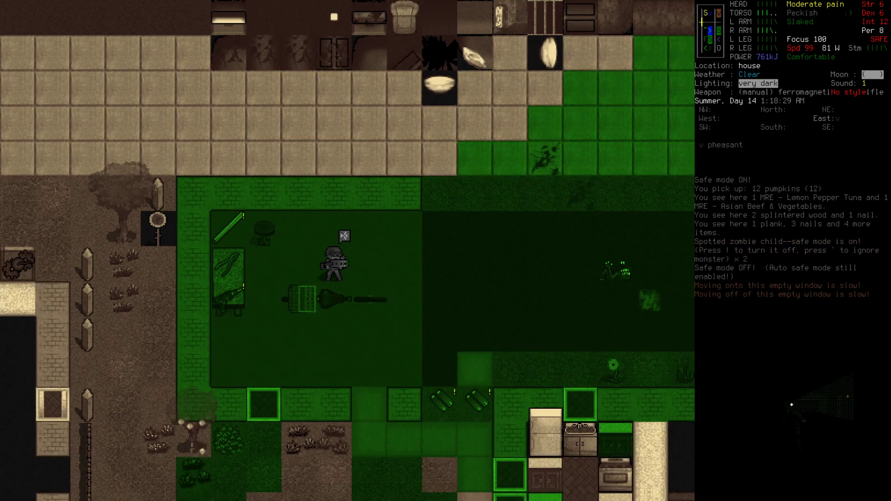
{"action": "key", "text": "Up"}
{"action": "key", "text": "Up"}
{"action": "key", "text": "Up"}
{"action": "key", "text": "Up"}
{"action": "key", "text": "Up"}
{"action": "key", "text": "Left"}
{"action": "key", "text": "Left"}
{"action": "key", "text": "Left"}
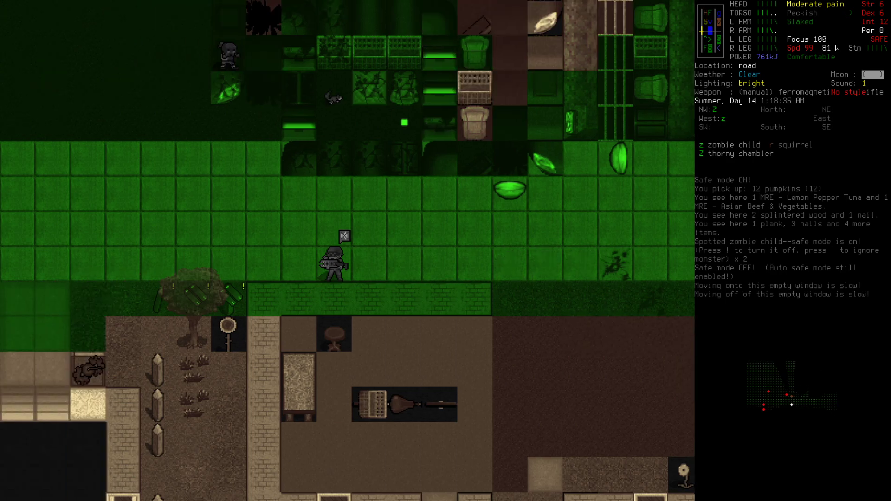
{"action": "key", "text": "Left"}
{"action": "key", "text": "Z"}
{"action": "key", "text": "Left"}
{"action": "key", "text": "Left"}
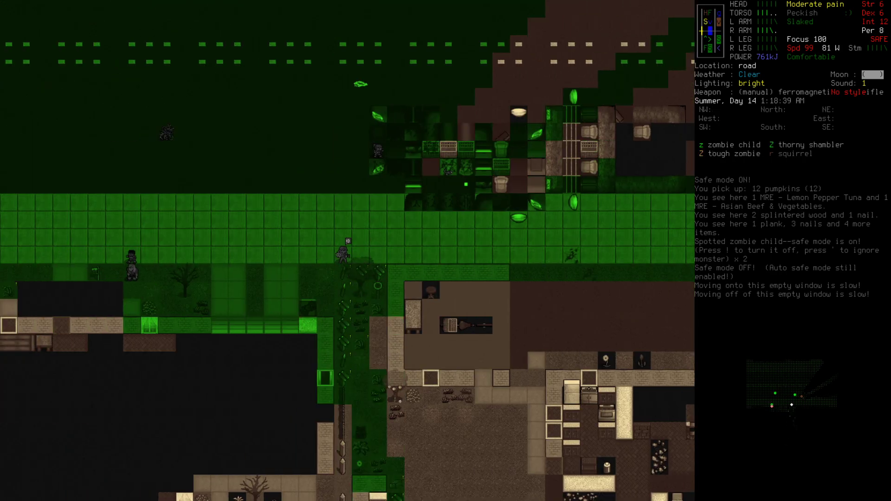
{"action": "key", "text": "Left"}
{"action": "key", "text": "Left"}
{"action": "key", "text": "Up"}
{"action": "key", "text": "Up"}
{"action": "key", "text": "Up"}
{"action": "key", "text": "Up"}
{"action": "key", "text": "Up"}
{"action": "key", "text": "Up"}
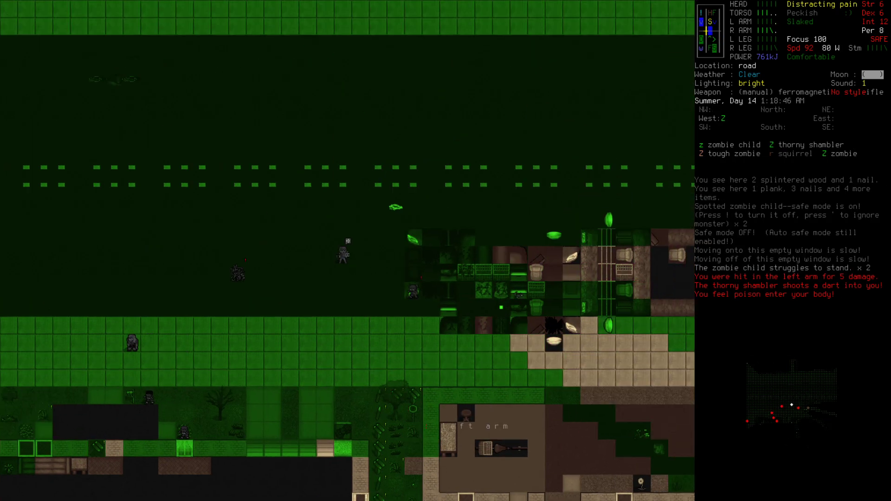
{"action": "key", "text": "Up"}
{"action": "key", "text": "Up"}
{"action": "key", "text": "Up"}
{"action": "key", "text": "Up"}
{"action": "key", "text": "Up"}
{"action": "key", "text": "Up"}
{"action": "key", "text": "Up"}
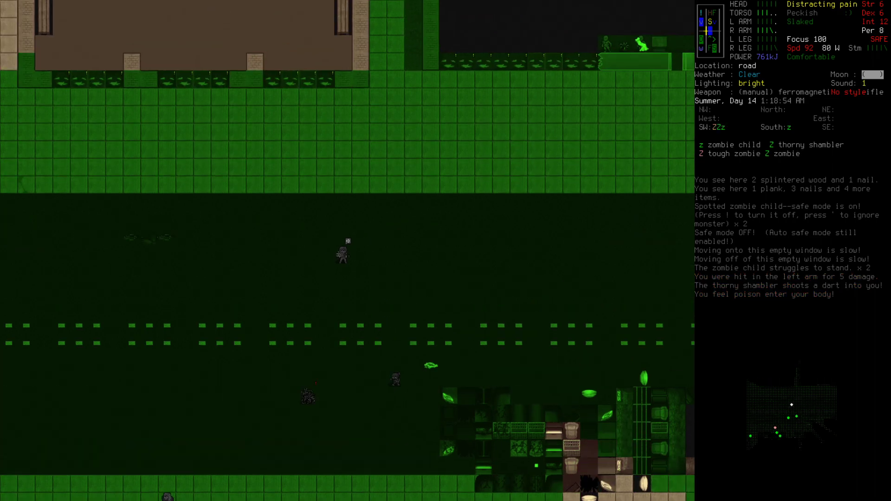
{"action": "key", "text": "Up"}
{"action": "key", "text": "Up"}
{"action": "key", "text": "Up"}
{"action": "key", "text": "Up"}
{"action": "key", "text": "Up"}
- Kill the thorny shambler with the rail rifle and reload with rebar rail
{"action": "key", "text": "f"}
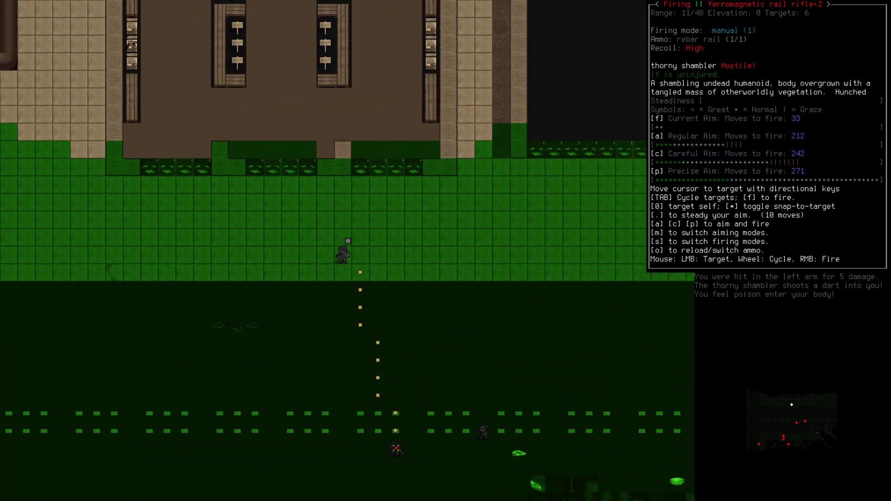
{"action": "key", "text": "f"}
{"action": "key", "text": "r"}
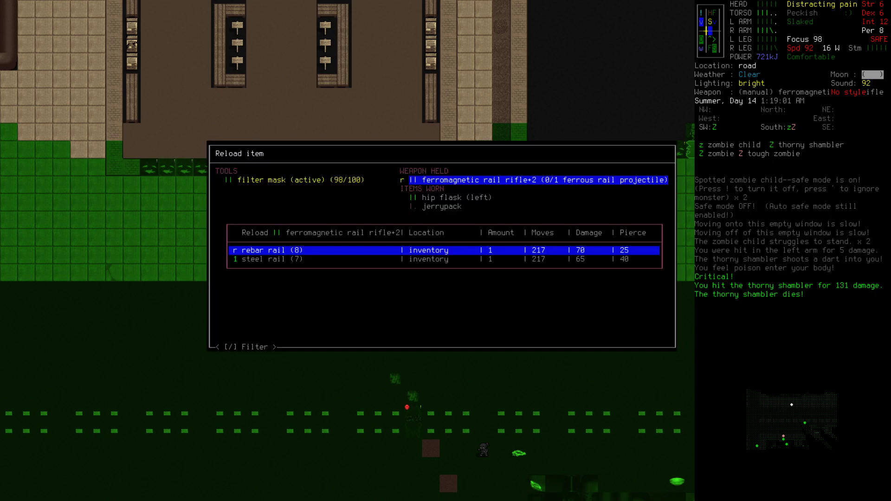
{"action": "key", "text": "Return"}
{"action": "key", "text": "N"}
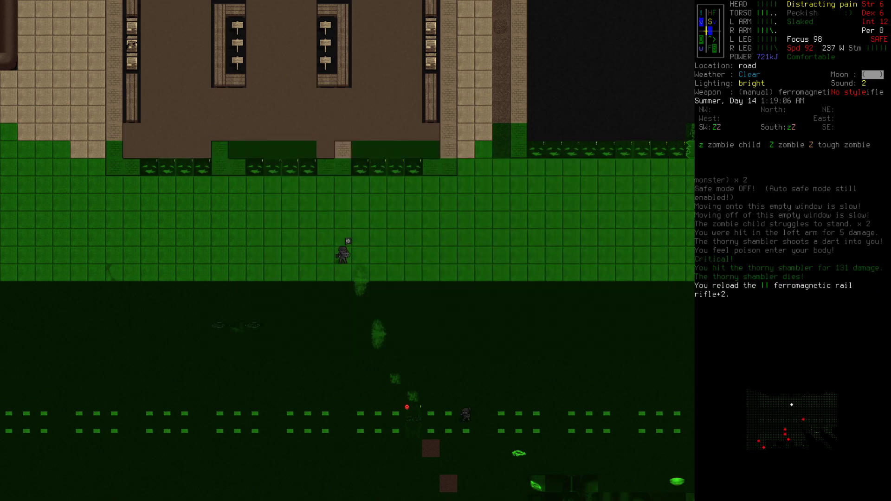
- Step west, kill the tough zombie, and reload the rail rifle
{"action": "key", "text": "h"}
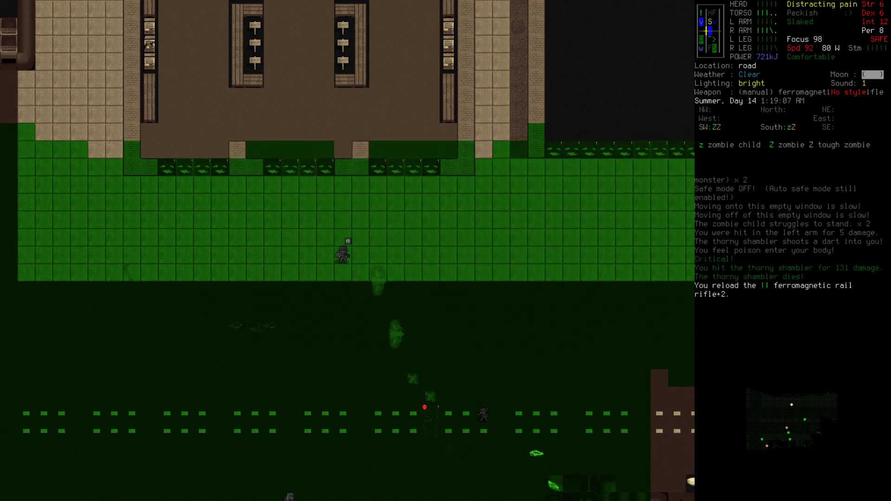
{"action": "key", "text": "f"}
{"action": "key", "text": "f"}
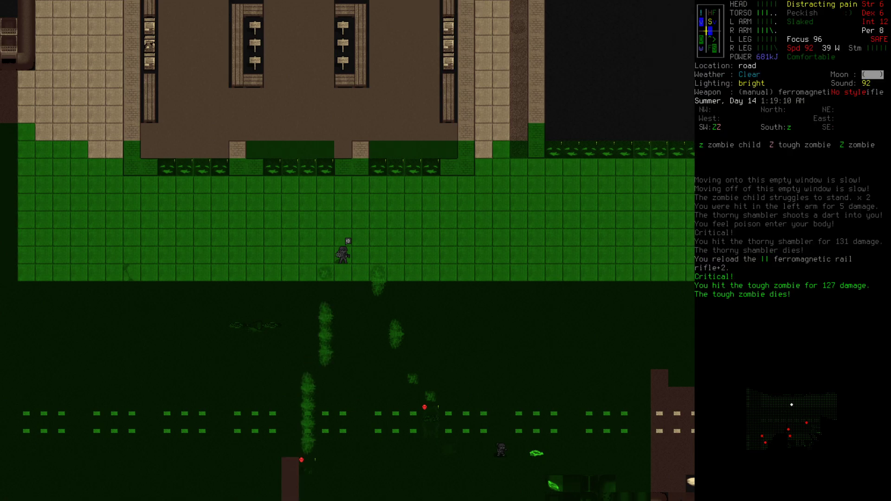
{"action": "key", "text": "r"}
{"action": "key", "text": "Return"}
{"action": "key", "text": "f"}
{"action": "key", "text": "Escape"}
- Walk south to pulp a corpse on the road, then return north into the subway station
{"action": "key", "text": "Down"}
{"action": "key", "text": "Down"}
{"action": "key", "text": "Down"}
{"action": "key", "text": "Down"}
{"action": "key", "text": "Down"}
{"action": "key", "text": "Down"}
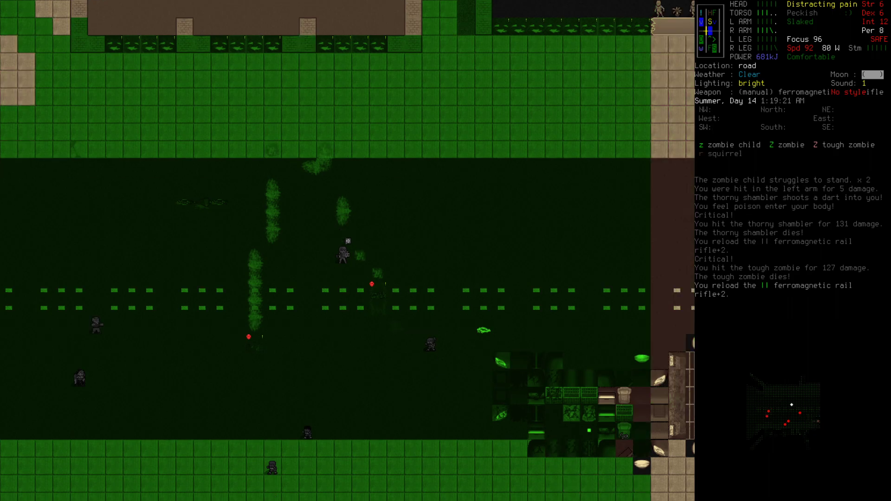
{"action": "key", "text": "Down"}
{"action": "key", "text": "Down"}
{"action": "key", "text": "Right"}
{"action": "key", "text": "s"}
{"action": "key", "text": "N"}
{"action": "key", "text": "s"}
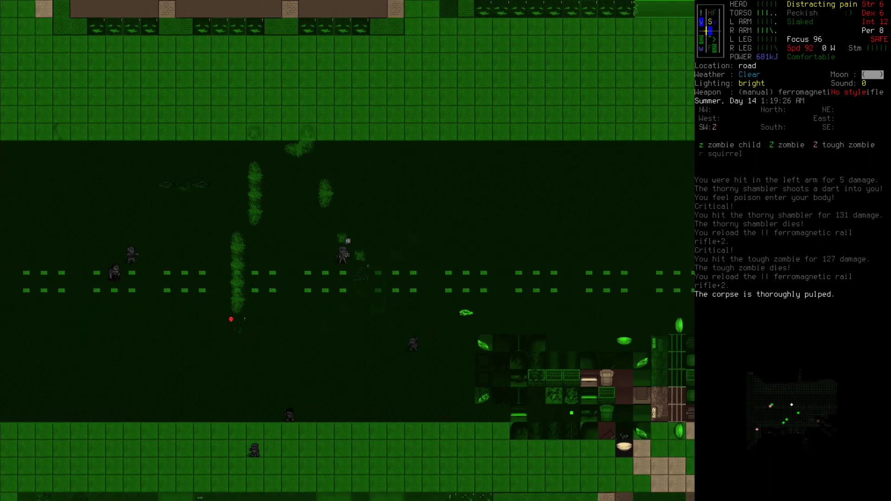
{"action": "key", "text": "Up"}
{"action": "key", "text": "Up"}
{"action": "key", "text": "Up"}
{"action": "key", "text": "Up"}
{"action": "key", "text": "Up"}
{"action": "key", "text": "Up"}
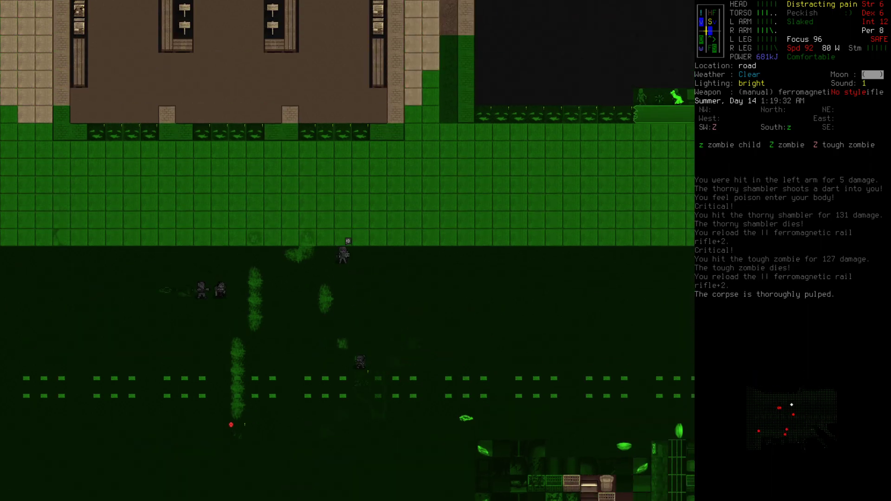
{"action": "key", "text": "Up"}
{"action": "key", "text": "Up"}
{"action": "key", "text": "Up"}
{"action": "key", "text": "Up"}
{"action": "key", "text": "Up"}
{"action": "key", "text": "Up"}
{"action": "key", "text": "Up"}
{"action": "key", "text": "Up"}
{"action": "key", "text": "Up"}
{"action": "key", "text": "Up"}
{"action": "key", "text": "Up"}
{"action": "key", "text": "Up"}
{"action": "key", "text": "Up"}
- Kill the tough zombie with a headshot, reload, and reposition across the plaza
{"action": "key", "text": "f"}
{"action": "key", "text": "Return"}
{"action": "key", "text": "r"}
{"action": "key", "text": "Return"}
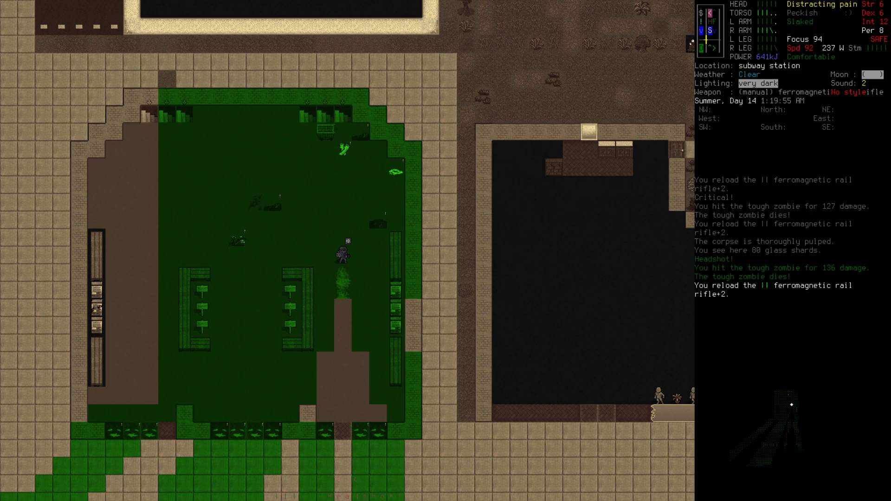
{"action": "key", "text": "Up"}
{"action": "key", "text": "Up"}
{"action": "key", "text": "Up"}
{"action": "key", "text": "Up"}
{"action": "key", "text": "Up"}
{"action": "key", "text": "Up"}
{"action": "key", "text": "3"}
{"action": "key", "text": "3"}
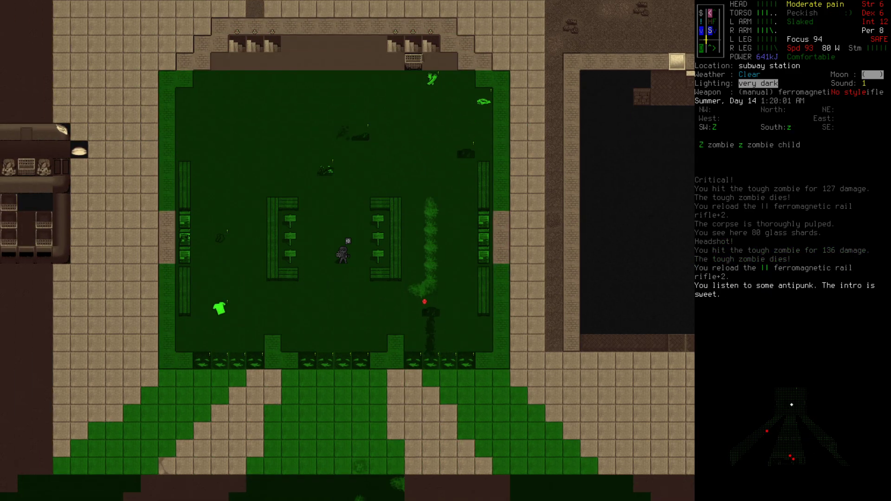
{"action": "key", "text": "3"}
{"action": "key", "text": "3"}
{"action": "key", "text": "3"}
{"action": "key", "text": "Left"}
{"action": "key", "text": "Left"}
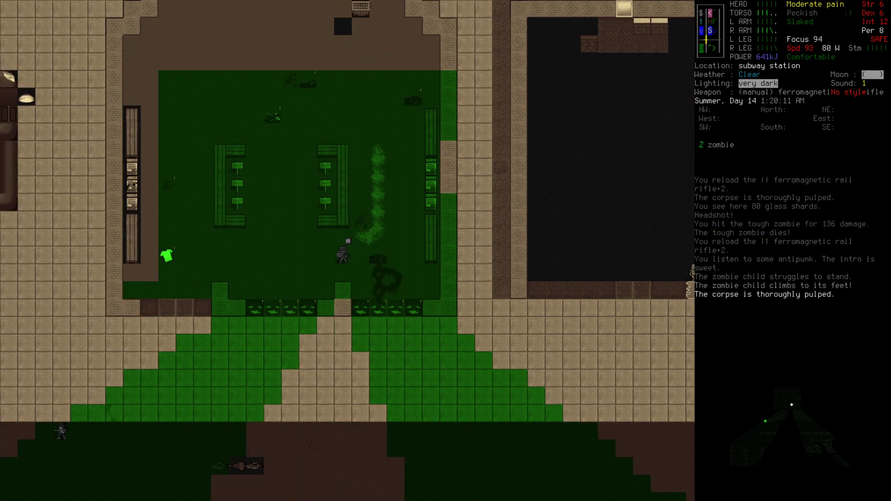
{"action": "key", "text": "Left"}
{"action": "key", "text": "Left"}
{"action": "key", "text": "Left"}
{"action": "key", "text": "Left"}
- Fire at the zombie child and approaching zombies, then reload with rail ammunition
{"action": "key", "text": "f"}
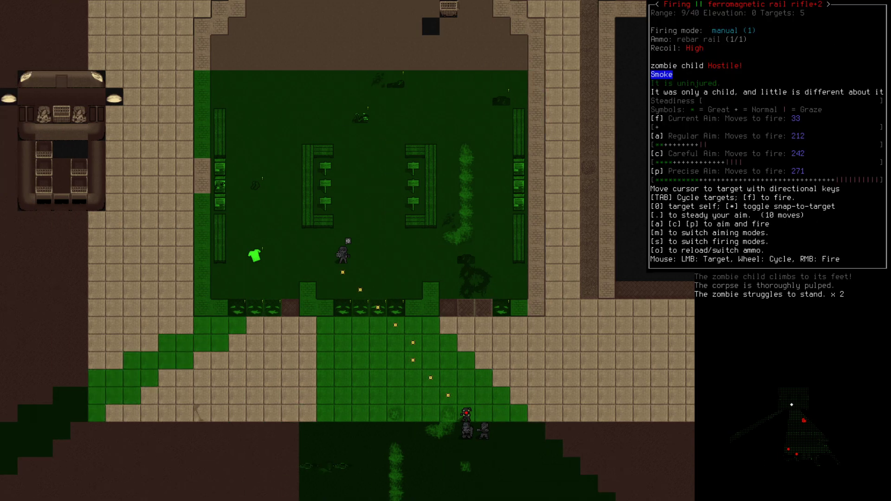
{"action": "key", "text": "f"}
{"action": "key", "text": "r"}
{"action": "key", "text": "Return"}
{"action": "key", "text": "Return"}
{"action": "key", "text": "N"}
- Kill another tough zombie, reload, and walk north through the plaza
{"action": "key", "text": "f"}
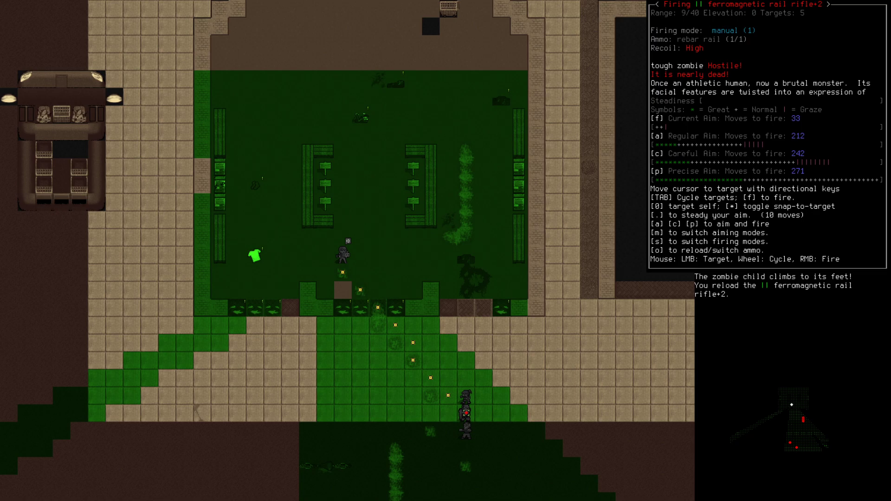
{"action": "key", "text": "f"}
{"action": "key", "text": "r"}
{"action": "key", "text": "Return"}
{"action": "key", "text": "Return"}
{"action": "key", "text": "N"}
{"action": "key", "text": "N"}
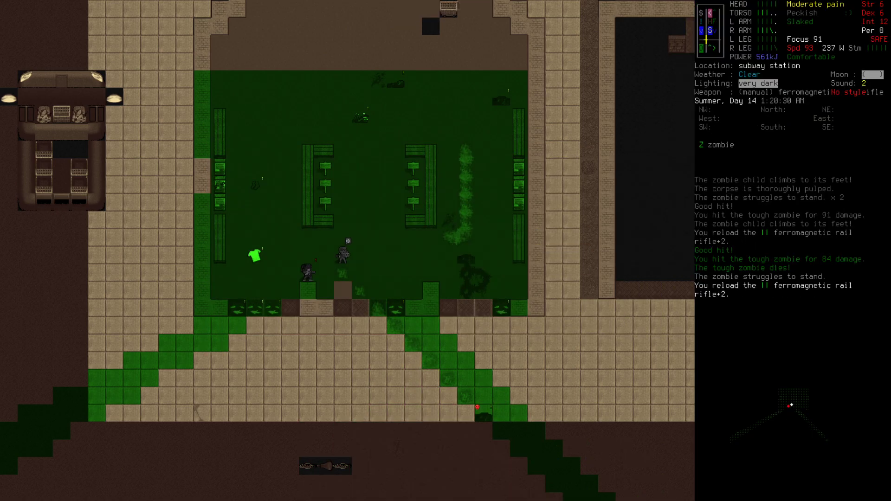
{"action": "key", "text": "Up"}
{"action": "key", "text": "Up"}
{"action": "key", "text": "Up"}
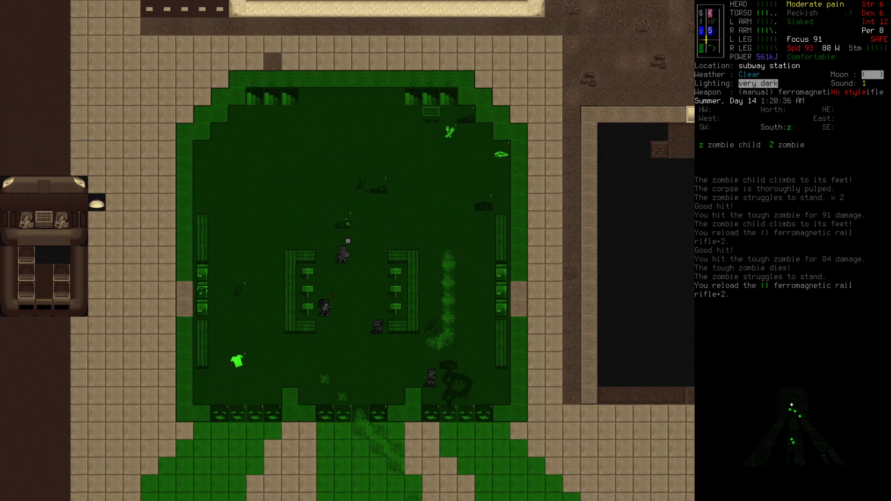
{"action": "key", "text": "Up"}
{"action": "key", "text": "Up"}
{"action": "key", "text": "Up"}
- Kill two zombies with rail rifle shots, reloading after each
{"action": "key", "text": "f"}
{"action": "key", "text": "f"}
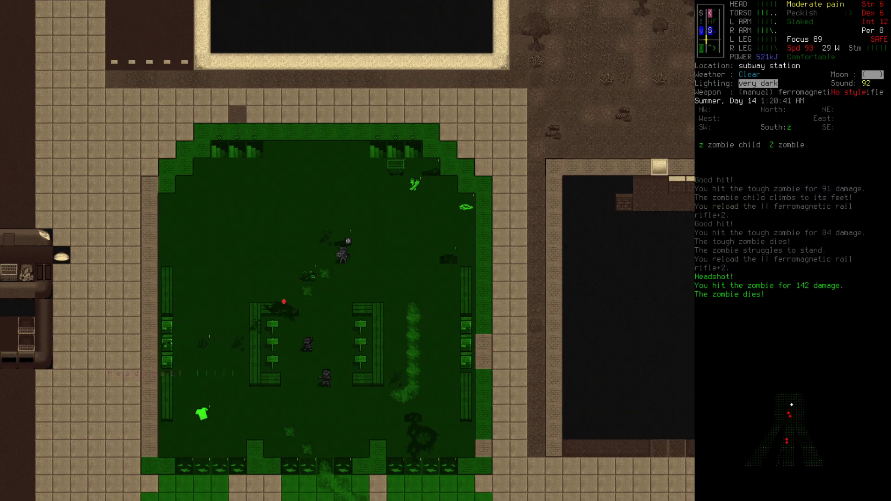
{"action": "key", "text": "Up"}
{"action": "key", "text": "r"}
{"action": "key", "text": "Return"}
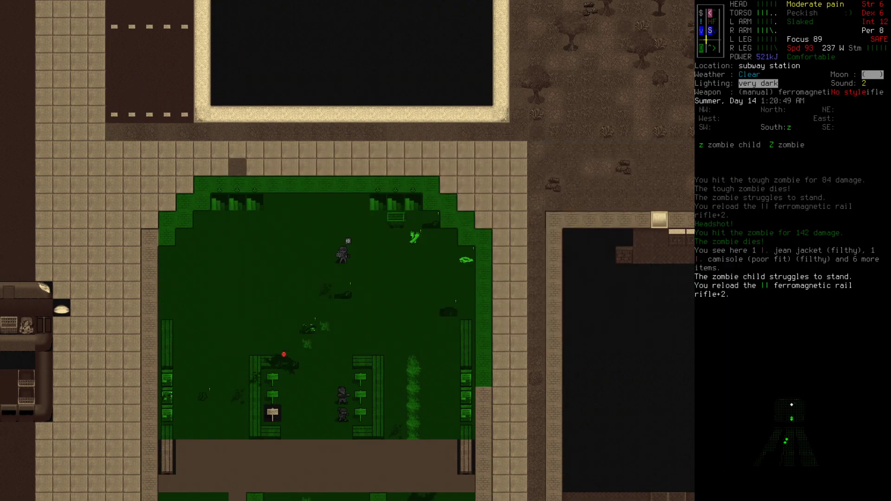
{"action": "key", "text": "f"}
{"action": "key", "text": "f"}
{"action": "key", "text": "r"}
{"action": "key", "text": "Return"}
{"action": "key", "text": "Return"}
{"action": "key", "text": "f"}
{"action": "key", "text": "f"}
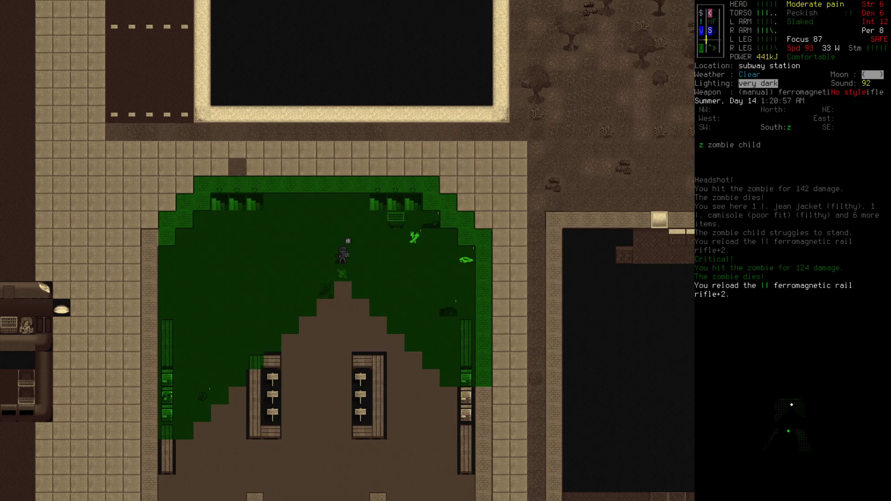
- Reload with rebar rail and kill a zombie child
{"action": "key", "text": "r"}
{"action": "key", "text": "Return"}
{"action": "key", "text": "i"}
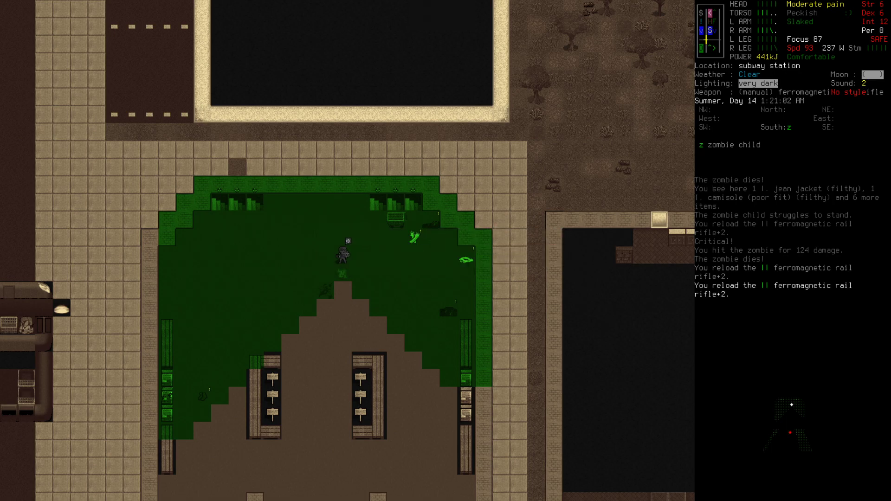
{"action": "key", "text": "Up"}
{"action": "key", "text": "Up"}
{"action": "key", "text": "f"}
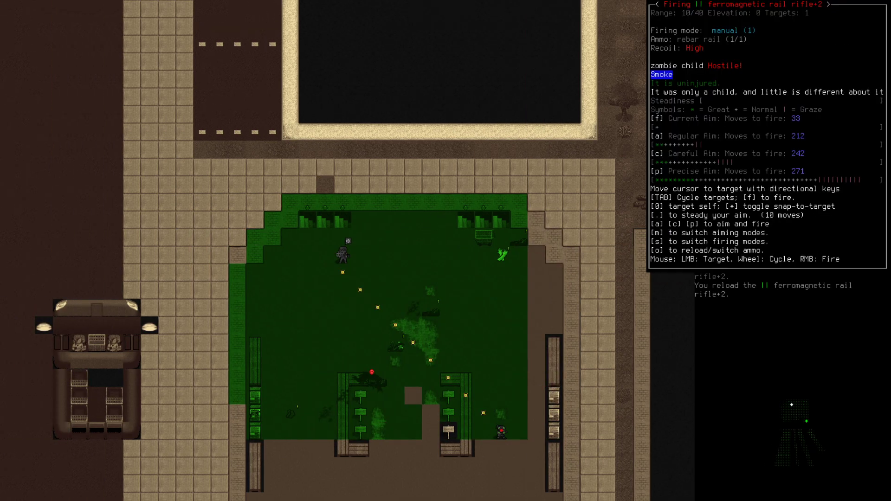
{"action": "key", "text": "."}
{"action": "key", "text": "i"}
{"action": "key", "text": "f"}
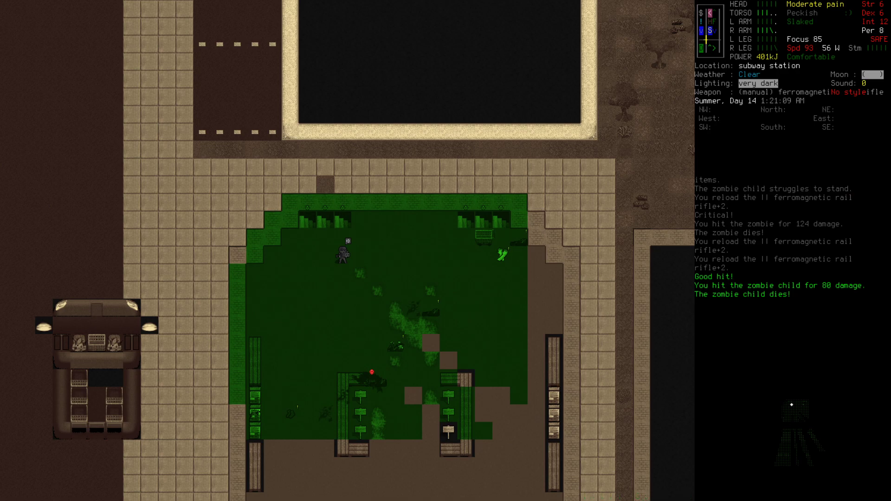
- Reload, advance north, kill the second zombie child, and fire at another one
{"action": "key", "text": "r"}
{"action": "key", "text": "r"}
{"action": "key", "text": "Up"}
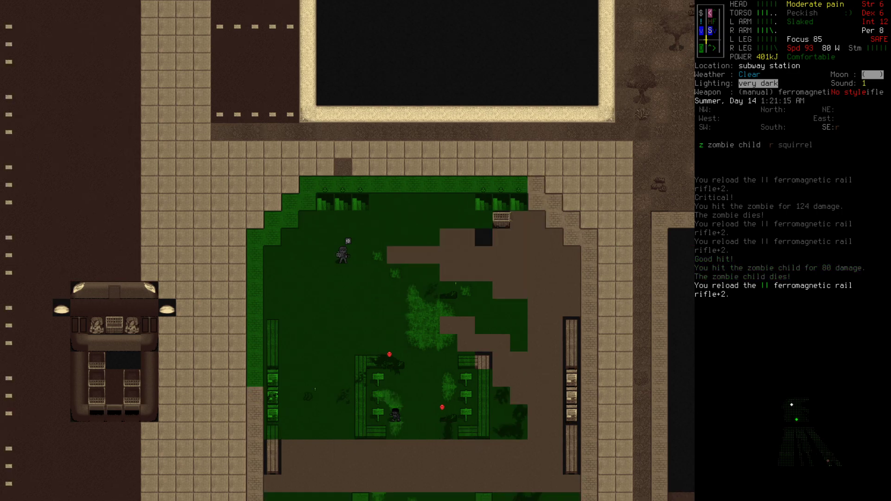
{"action": "key", "text": "Up"}
{"action": "key", "text": "Up"}
{"action": "key", "text": "f"}
{"action": "key", "text": "f"}
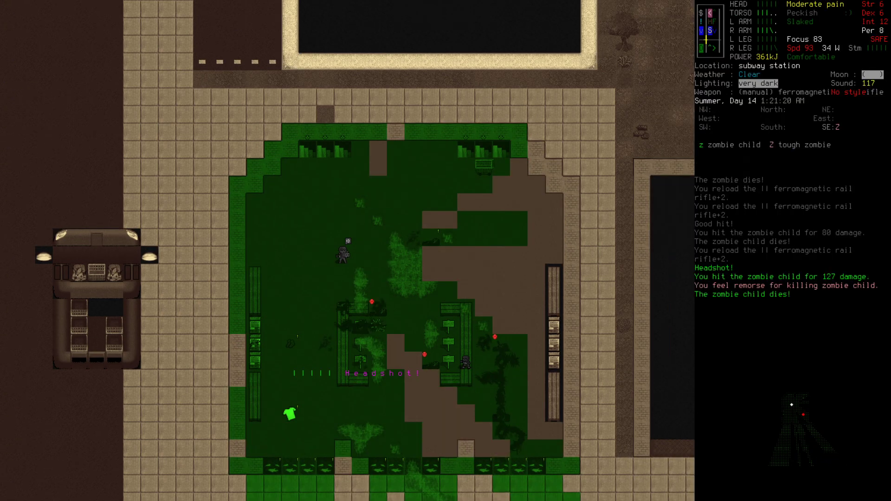
{"action": "key", "text": "r"}
{"action": "key", "text": "Return"}
{"action": "key", "text": "N"}
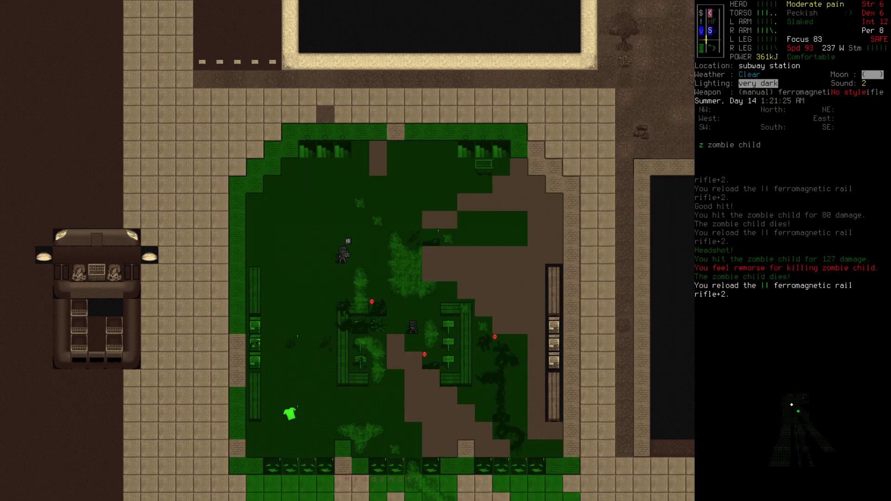
{"action": "key", "text": "f"}
{"action": "key", "text": "f"}
- Finish reloading the rail rifle and check the carried inventory
{"action": "key", "text": "r"}
{"action": "key", "text": "Return"}
{"action": "key", "text": "i"}
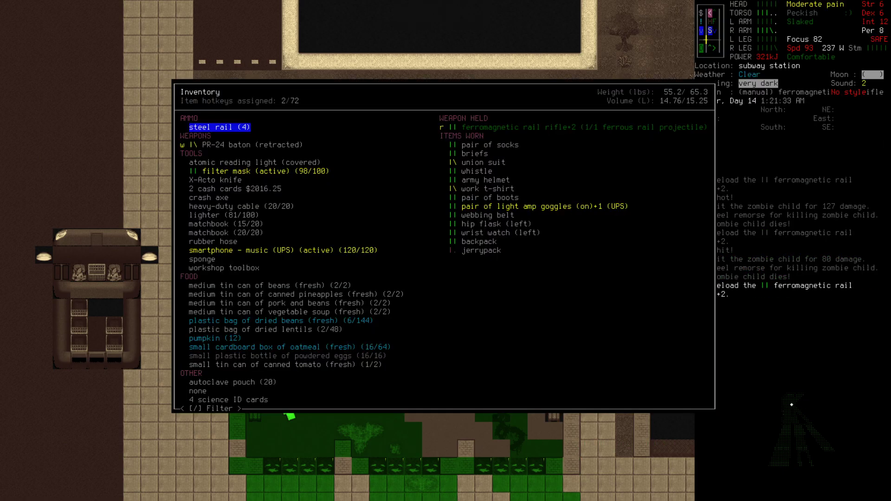
{"action": "key", "text": "Escape"}
- Cross the plaza and pulp the zombie corpses there, including the zombie child
{"action": "key", "text": "n"}
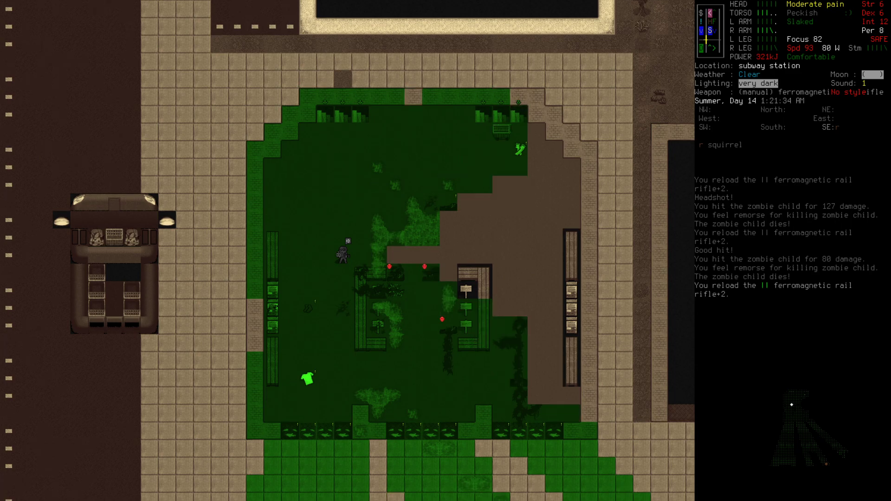
{"action": "key", "text": "n"}
{"action": "key", "text": "n"}
{"action": "key", "text": "n"}
{"action": "key", "text": "n"}
{"action": "key", "text": "s"}
{"action": "key", "text": "s"}
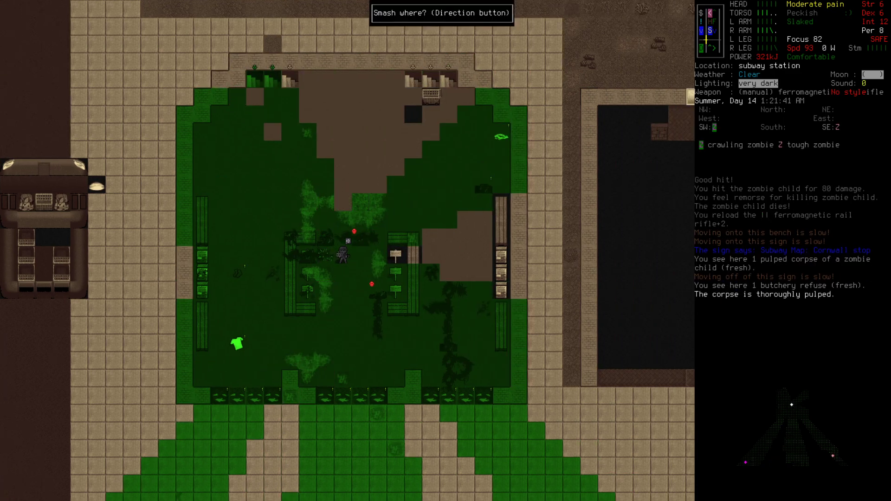
{"action": "key", "text": "s"}
{"action": "key", "text": "N"}
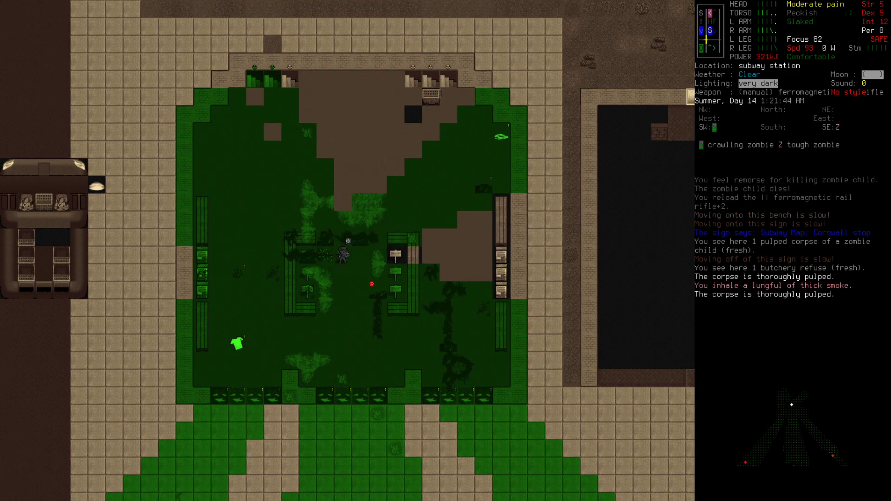
{"action": "key", "text": "n"}
{"action": "key", "text": "s"}
{"action": "key", "text": "s"}
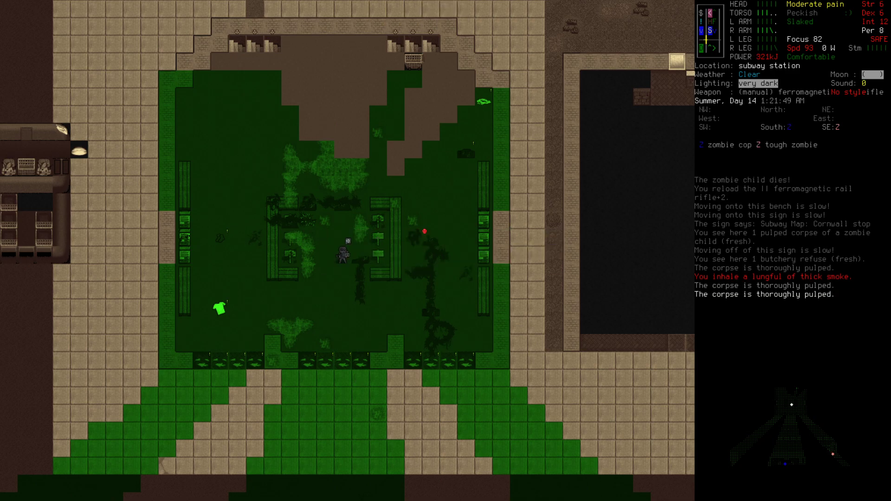
{"action": "key", "text": "N"}
{"action": "key", "text": "l"}
{"action": "key", "text": "l"}
{"action": "key", "text": "l"}
{"action": "key", "text": "s"}
{"action": "key", "text": "s"}
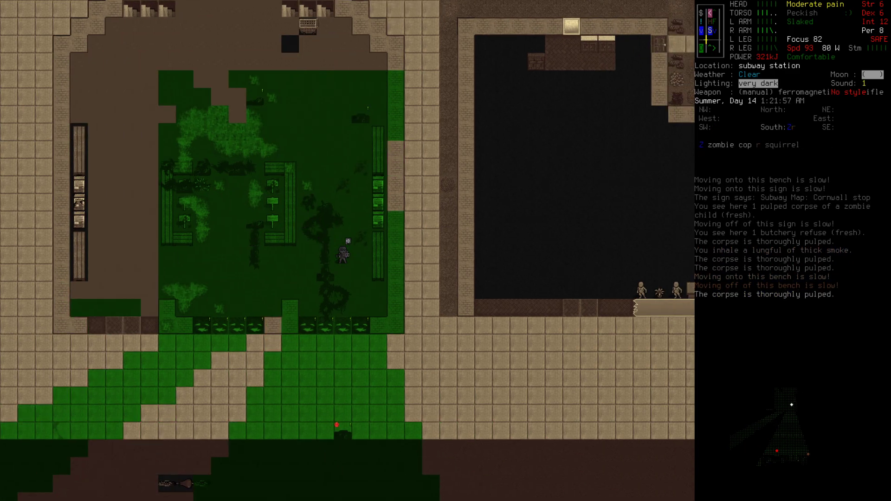
- Head south onto the road, pulp a corpse, and shoot the zombie cop and a zombie
{"action": "key", "text": "j"}
{"action": "key", "text": "j"}
{"action": "key", "text": "j"}
{"action": "key", "text": "j"}
{"action": "key", "text": "j"}
{"action": "key", "text": "j"}
{"action": "key", "text": "j"}
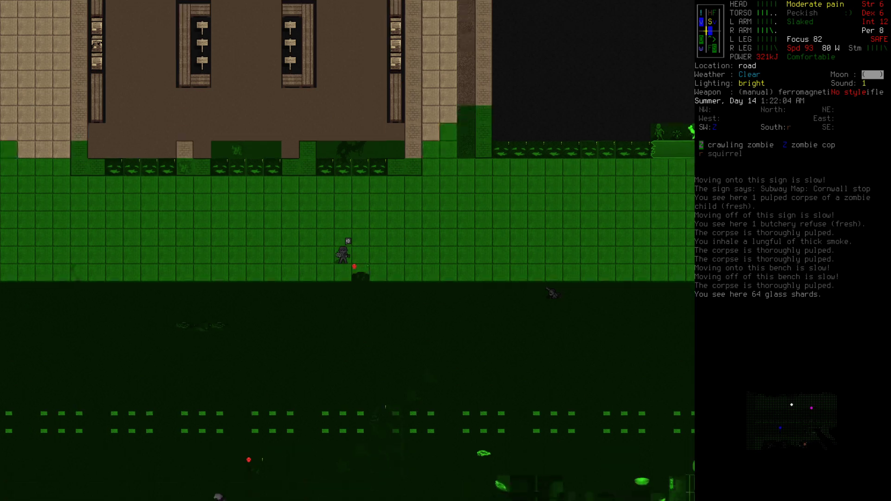
{"action": "key", "text": "s"}
{"action": "key", "text": "j"}
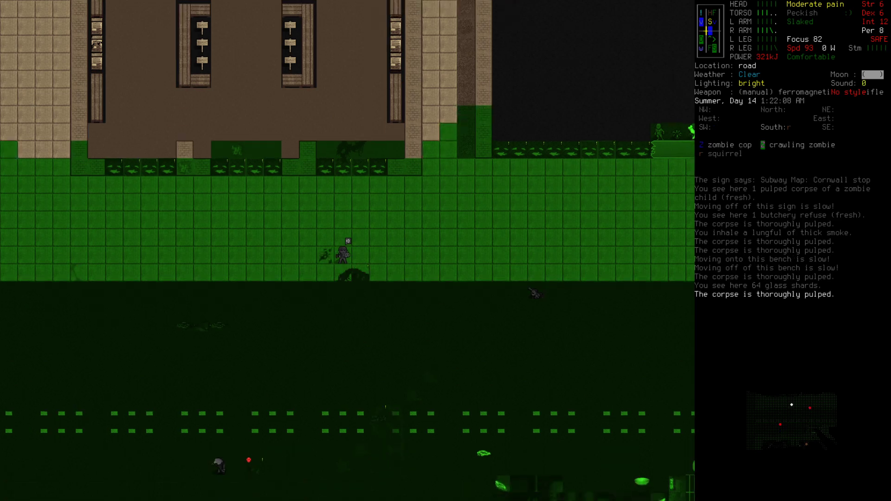
{"action": "key", "text": "f"}
{"action": "key", "text": "f"}
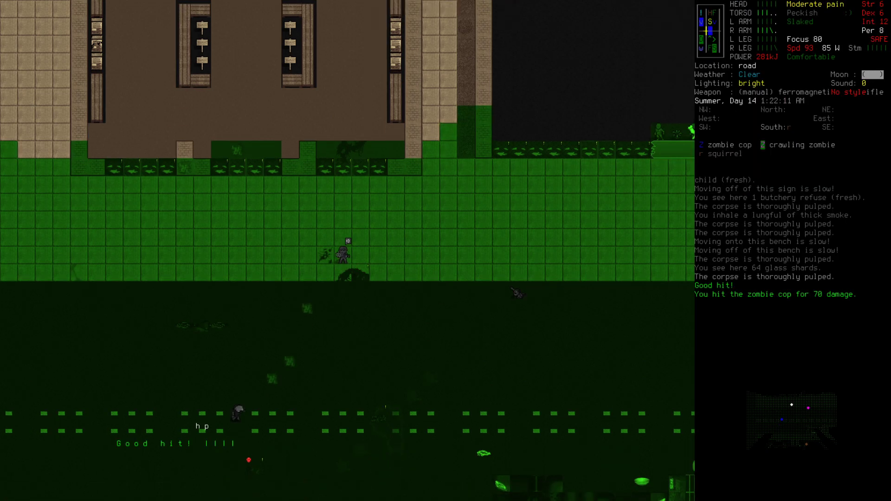
{"action": "key", "text": "r"}
{"action": "key", "text": "f"}
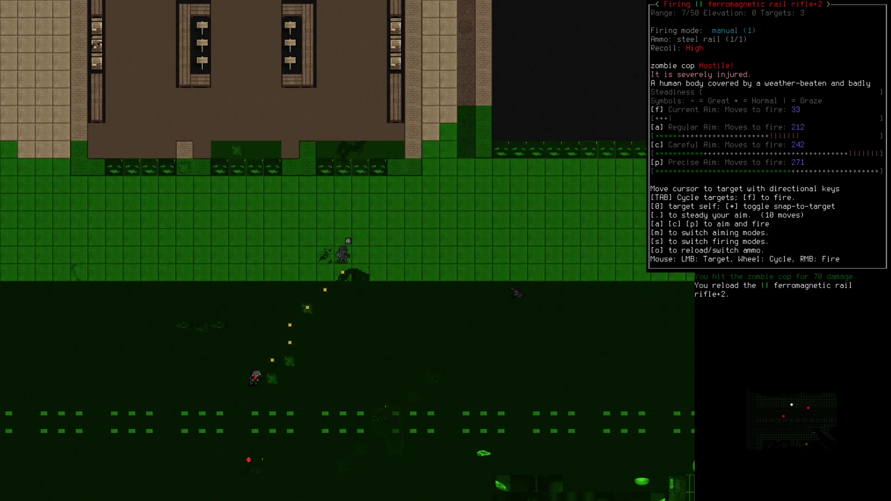
{"action": "key", "text": "a"}
{"action": "key", "text": "I"}
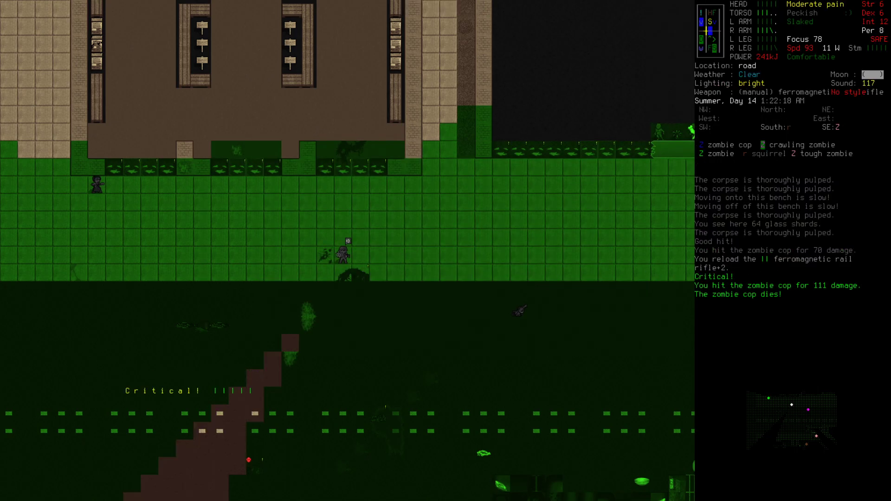
{"action": "key", "text": "r"}
{"action": "key", "text": "f"}
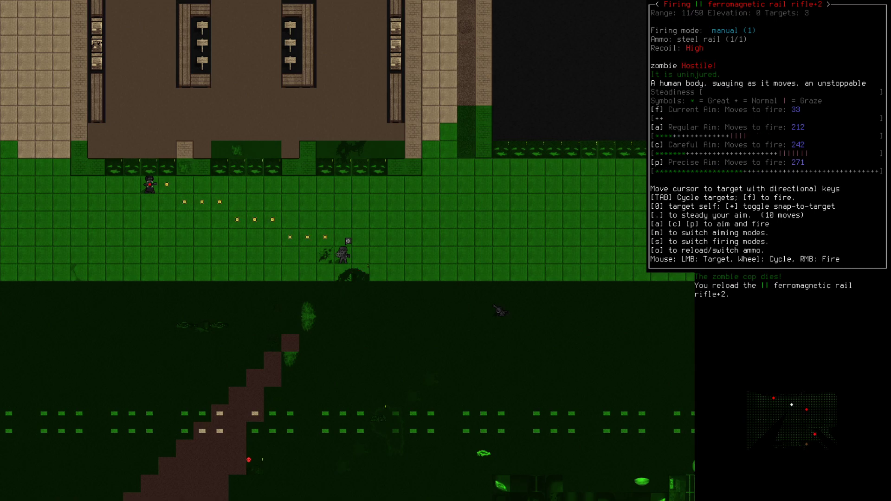
{"action": "key", "text": "p"}
{"action": "key", "text": "I"}
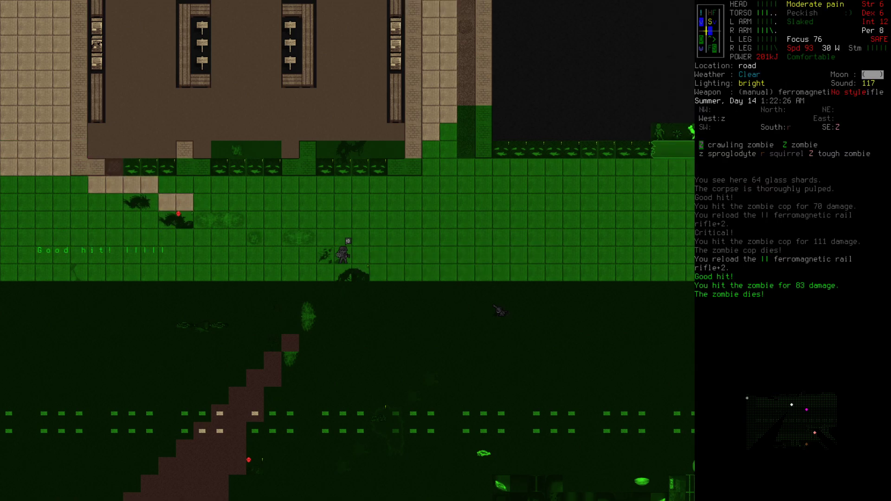
{"action": "key", "text": "r"}
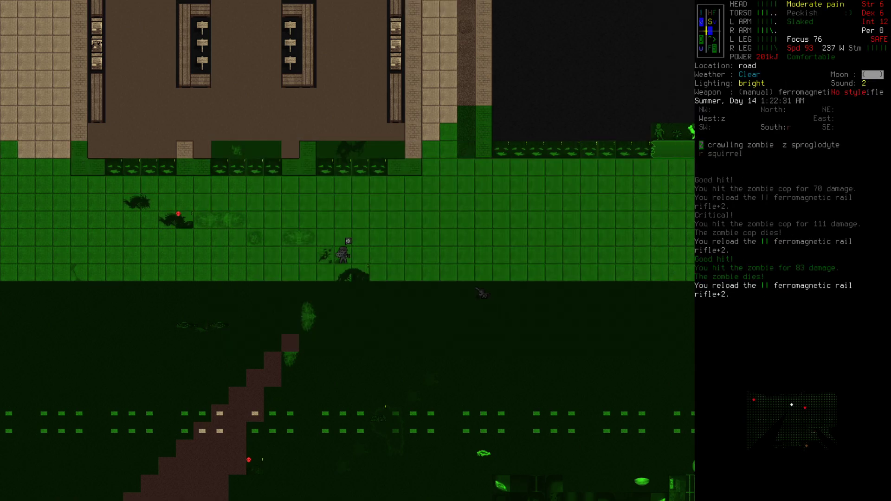
- Cross the road southward, pulping the zombie corpses along the way
{"action": "key", "text": "i"}
{"action": "key", "text": "Escape"}
{"action": "key", "text": "j"}
{"action": "key", "text": "j"}
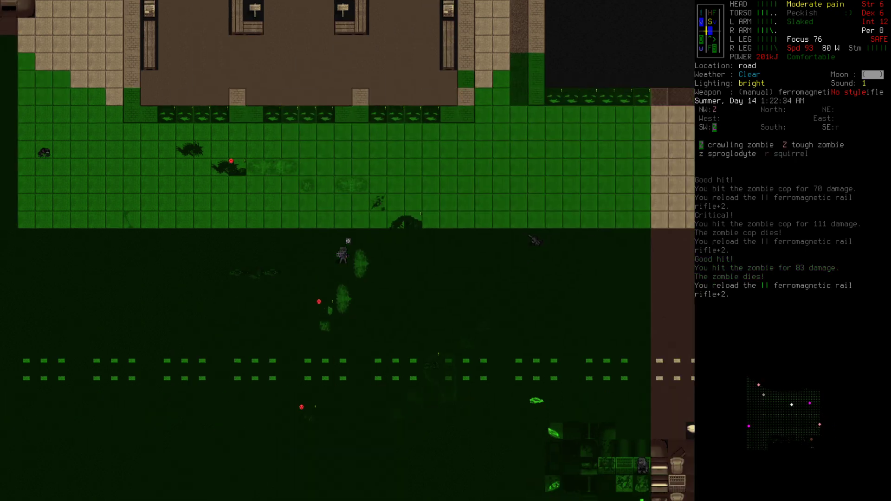
{"action": "key", "text": "j"}
{"action": "key", "text": "s"}
{"action": "key", "text": "j"}
{"action": "key", "text": "j"}
{"action": "key", "text": "j"}
{"action": "key", "text": "j"}
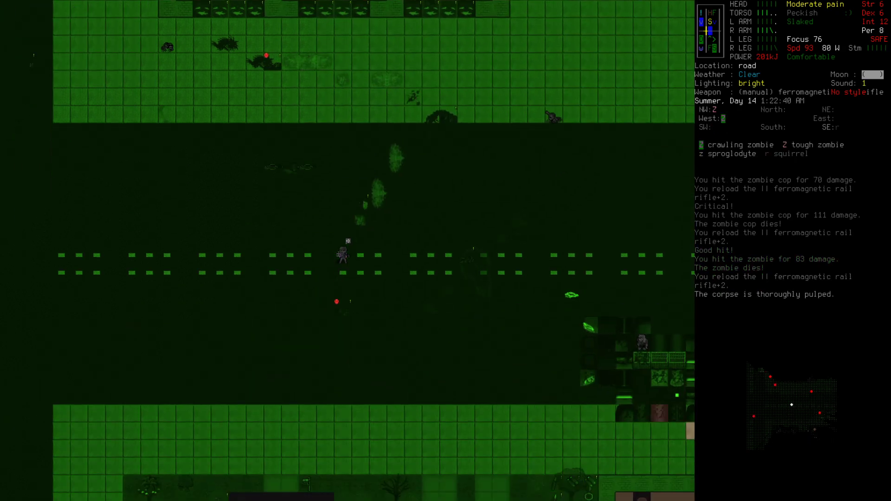
{"action": "key", "text": "j"}
{"action": "key", "text": "j"}
{"action": "key", "text": "s"}
{"action": "key", "text": "N"}
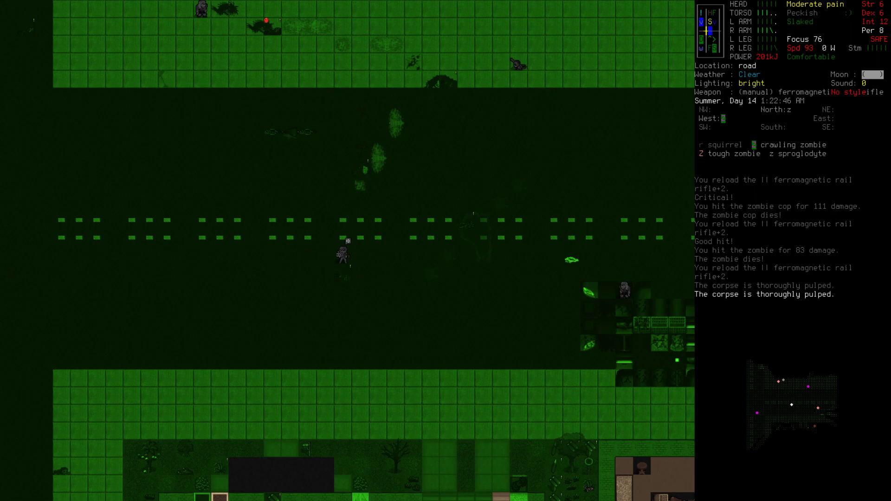
- Kill the sproglodyte and the tough zombie, then walk north toward the subway station
{"action": "key", "text": "Z"}
{"action": "key", "text": "z"}
{"action": "key", "text": "f"}
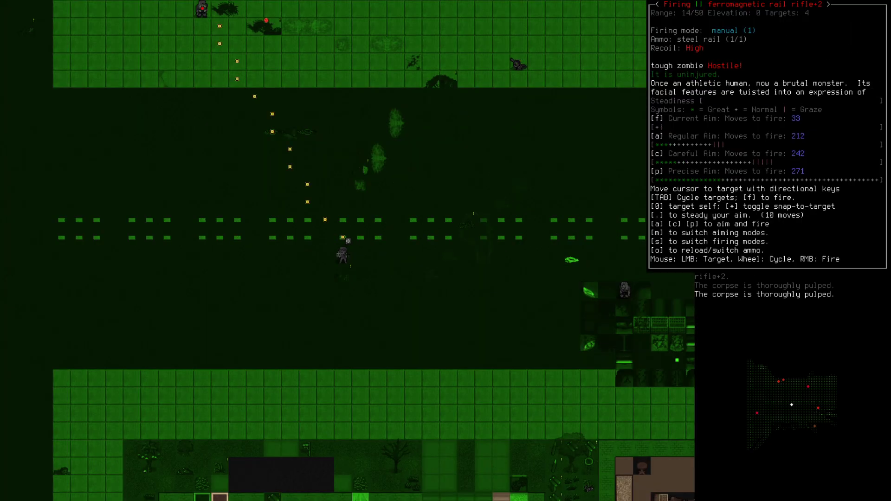
{"action": "key", "text": "Escape"}
{"action": "key", "text": "Up"}
{"action": "key", "text": "Up"}
{"action": "key", "text": "Up"}
{"action": "key", "text": "Up"}
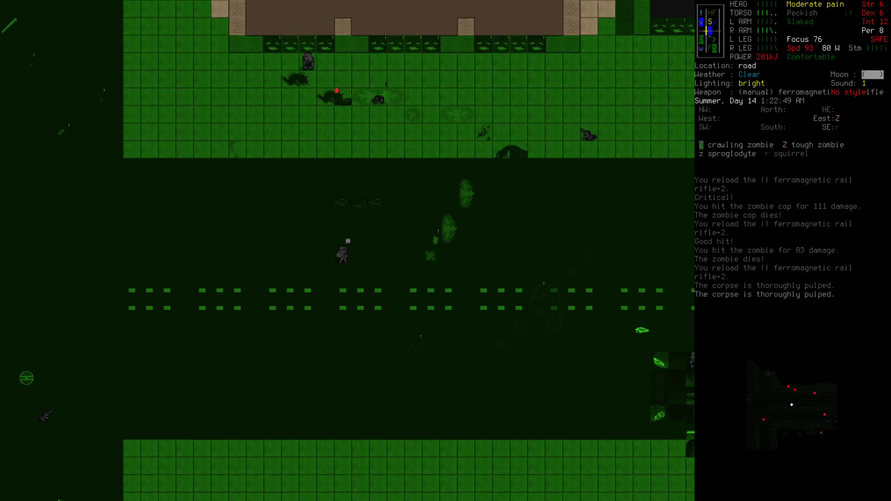
{"action": "key", "text": "f"}
{"action": "key", "text": "f"}
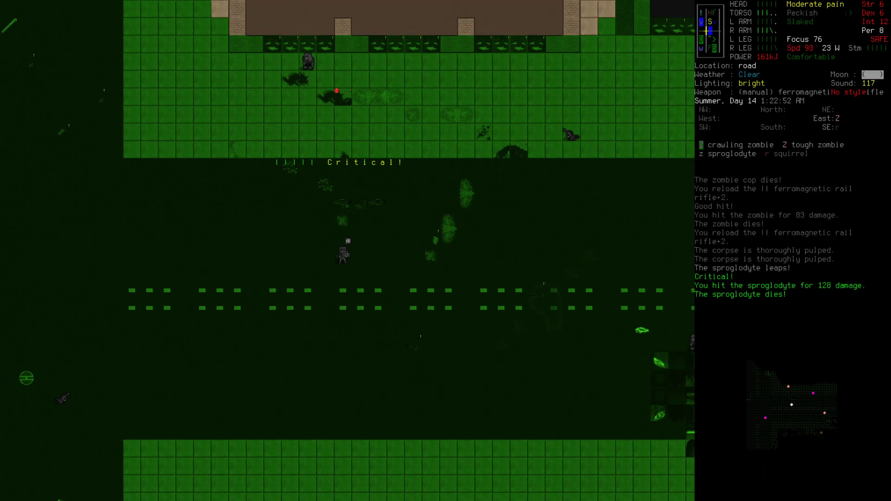
{"action": "key", "text": "r"}
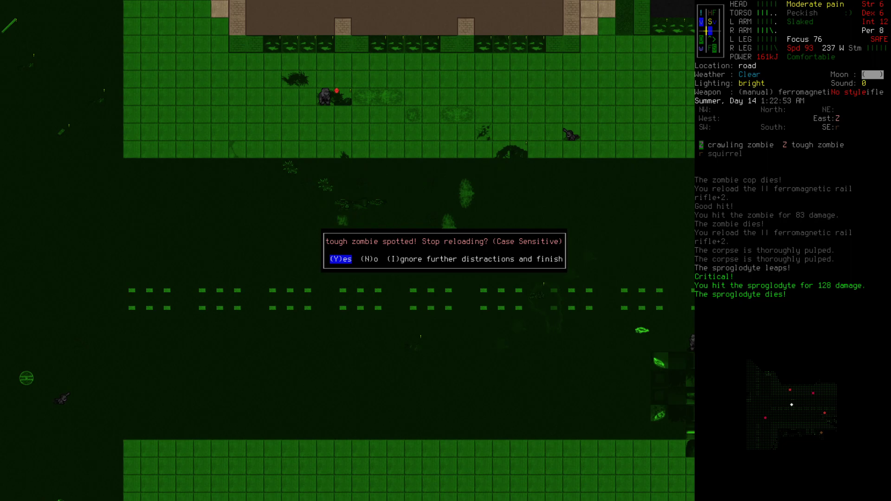
{"action": "key", "text": "N"}
{"action": "key", "text": "f"}
{"action": "key", "text": "f"}
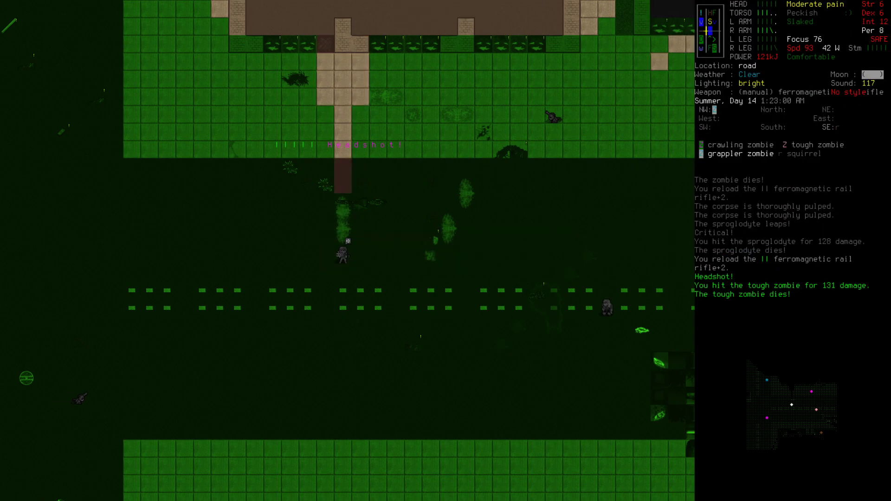
{"action": "key", "text": "Up"}
{"action": "key", "text": "Up"}
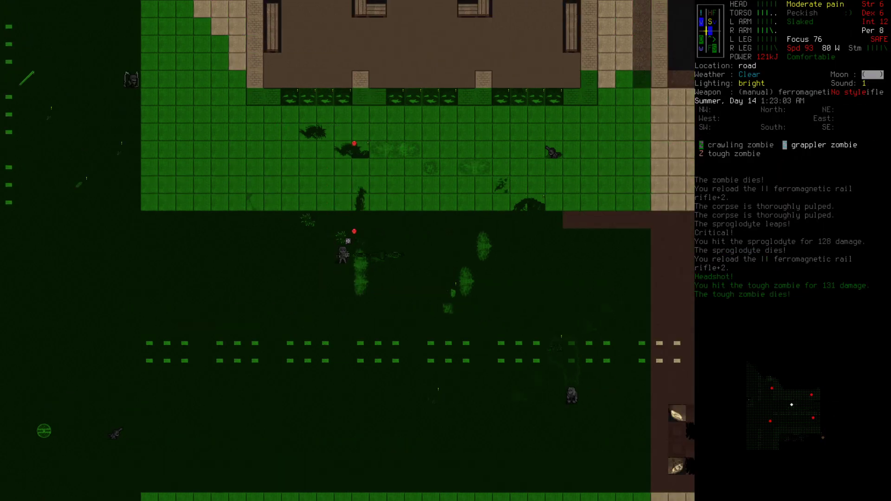
{"action": "key", "text": "Up"}
{"action": "key", "text": "Up"}
{"action": "key", "text": "Up"}
{"action": "key", "text": "Up"}
{"action": "key", "text": "Up"}
{"action": "key", "text": "Up"}
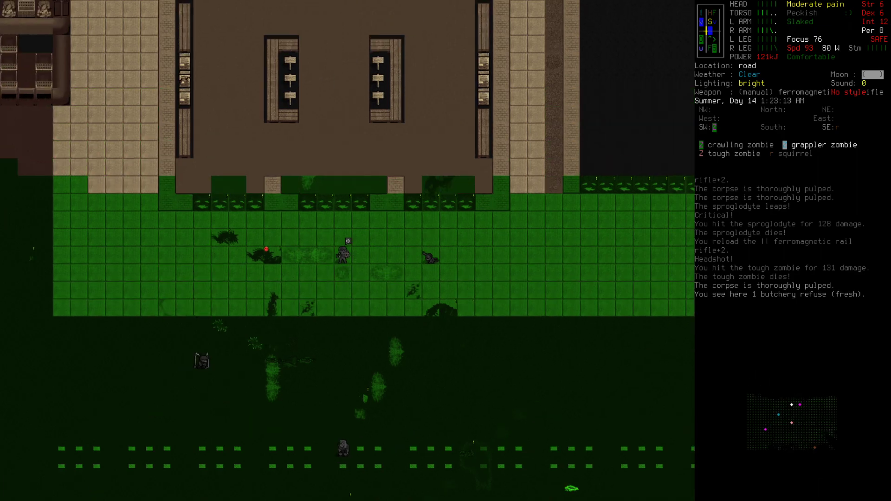
{"action": "key", "text": "Up"}
{"action": "key", "text": "Up"}
- Enter the subway station grounds and move between its sewer and underground levels
{"action": "key", "text": "Up"}
{"action": "key", "text": "Up"}
{"action": "key", "text": "Up"}
{"action": "key", "text": "Up"}
{"action": "key", "text": "Up"}
{"action": "key", "text": "Up"}
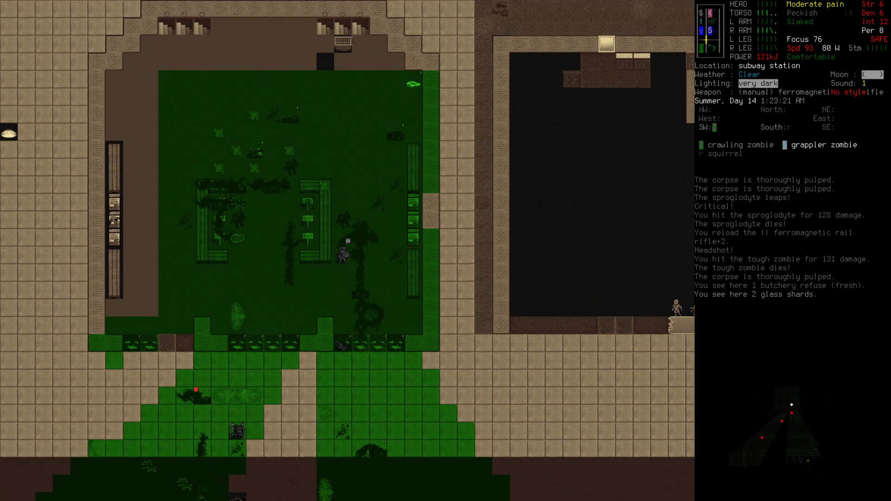
{"action": "key", "text": "Up"}
{"action": "key", "text": "Up"}
{"action": "key", "text": "Up"}
{"action": "key", "text": "Up"}
{"action": "key", "text": "Up"}
{"action": "key", "text": "Up"}
{"action": "key", "text": "Up"}
{"action": "key", "text": "Up"}
{"action": "key", "text": "Up"}
{"action": "key", "text": "Up"}
{"action": "key", "text": "Up"}
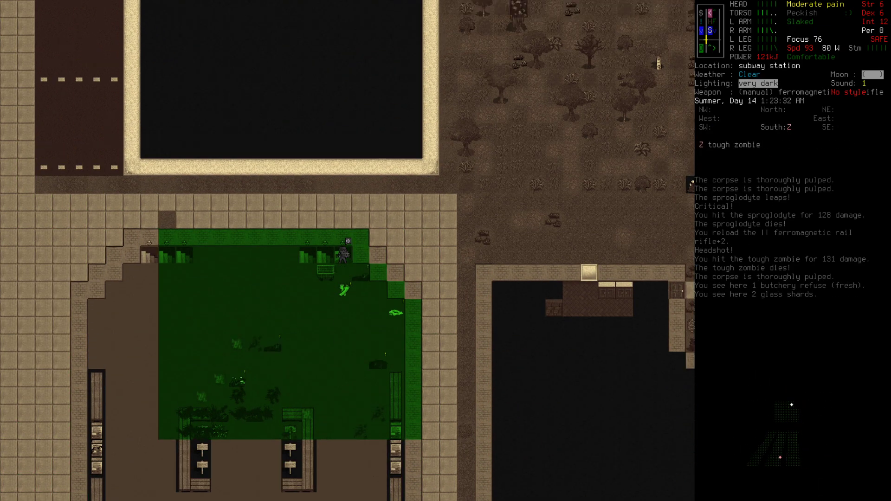
{"action": "key", "text": "greater"}
{"action": "key", "text": "Up"}
{"action": "key", "text": "Up"}
{"action": "key", "text": "Up"}
{"action": "key", "text": "Up"}
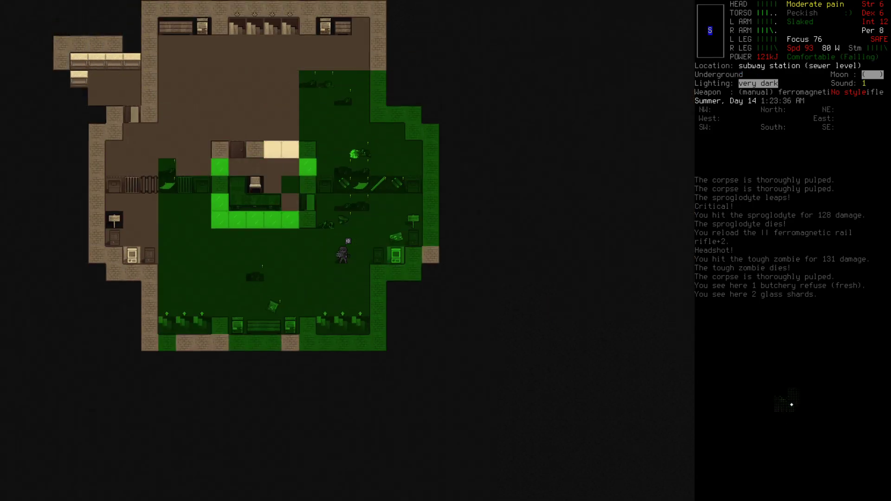
{"action": "key", "text": "Up"}
{"action": "key", "text": "Up"}
{"action": "key", "text": "Up"}
{"action": "key", "text": "Up"}
{"action": "key", "text": "Up"}
{"action": "key", "text": "Up"}
{"action": "key", "text": "Up"}
{"action": "key", "text": "Up"}
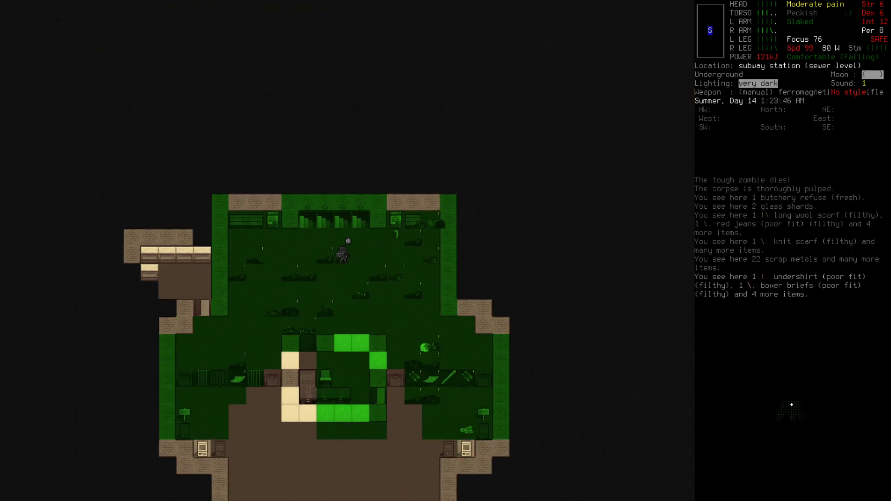
{"action": "key", "text": "Up"}
{"action": "key", "text": "Up"}
{"action": "key", "text": "less"}
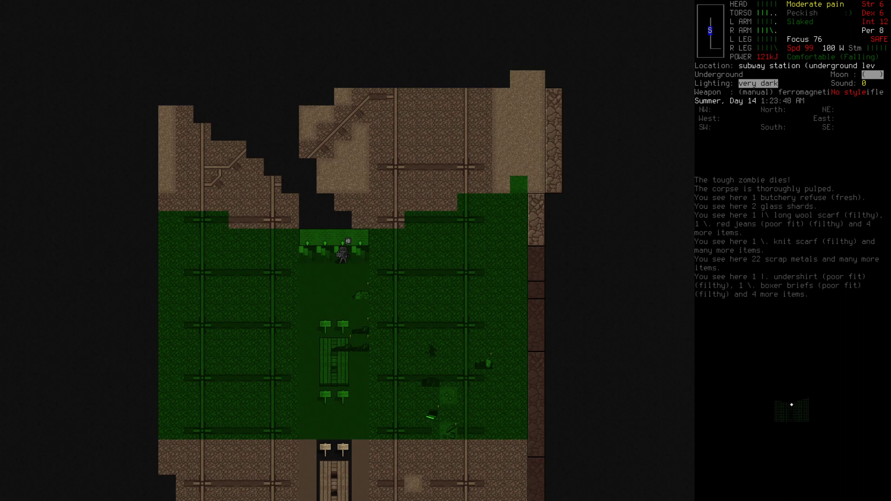
- Return to the sewer level and wear the rail rifle to free both hands
{"action": "key", "text": "greater"}
{"action": "key", "text": "Up"}
{"action": "key", "text": "Up"}
{"action": "key", "text": "Up"}
{"action": "key", "text": "Up"}
{"action": "key", "text": "Up"}
{"action": "key", "text": "Up"}
{"action": "key", "text": "Up"}
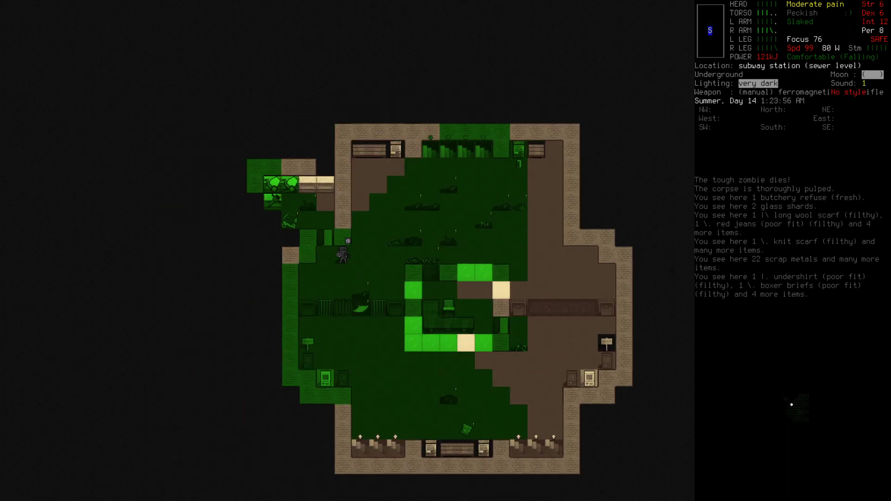
{"action": "key", "text": "Up"}
{"action": "key", "text": "W"}
{"action": "key", "text": "Return"}
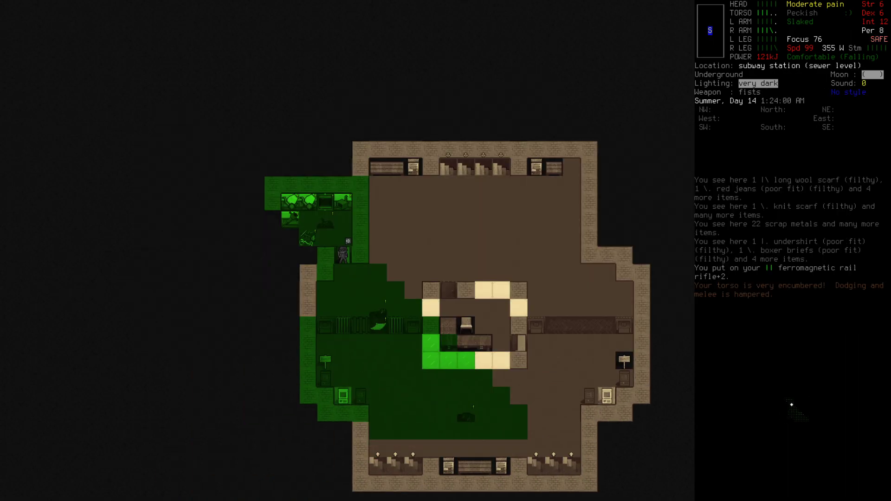
- Search the storage room's display racks for the electric jackhammer
{"action": "key", "text": "z"}
{"action": "key", "text": "Up"}
{"action": "key", "text": "Up"}
{"action": "key", "text": "Up"}
{"action": "key", "text": "Up"}
{"action": "key", "text": "Left"}
{"action": "key", "text": "g"}
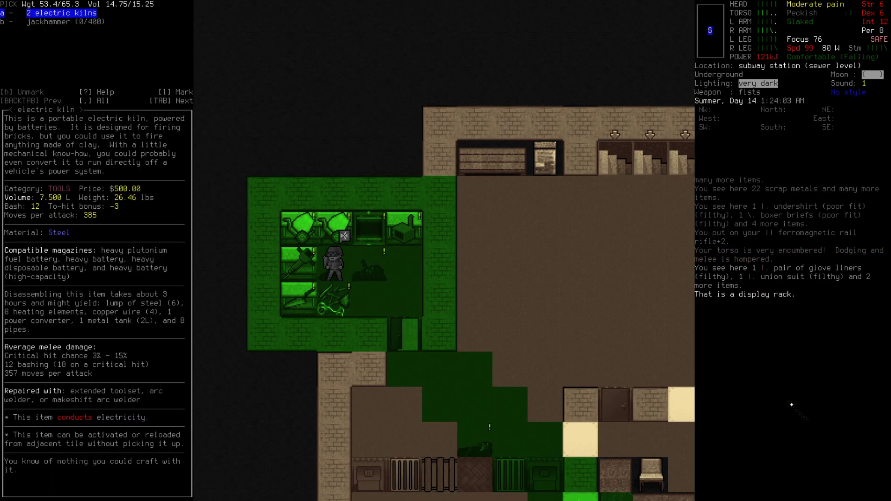
{"action": "key", "text": "Down"}
{"action": "key", "text": "Escape"}
{"action": "key", "text": "g"}
{"action": "key", "text": "Right"}
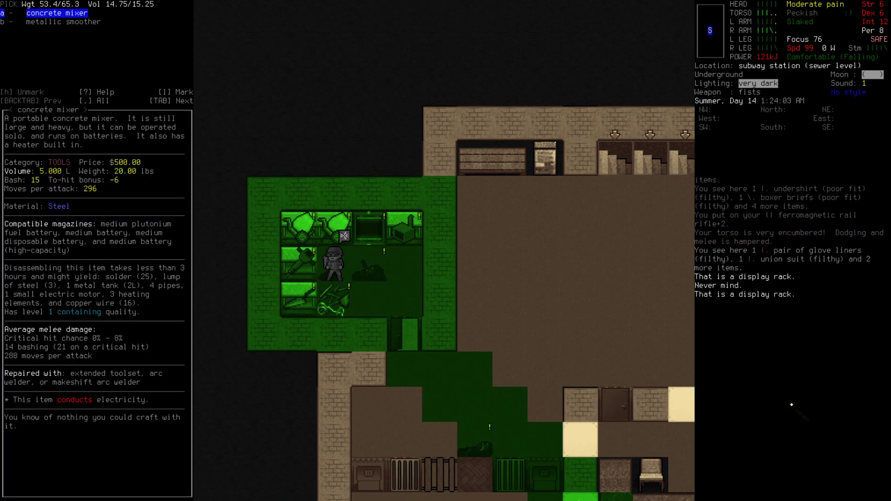
{"action": "key", "text": "Escape"}
{"action": "key", "text": "g"}
{"action": "key", "text": "Escape"}
- Wield the electric jackhammer from the rack and take the stairs to the subway level
{"action": "key", "text": "g"}
{"action": "key", "text": "Down"}
{"action": "key", "text": "Return"}
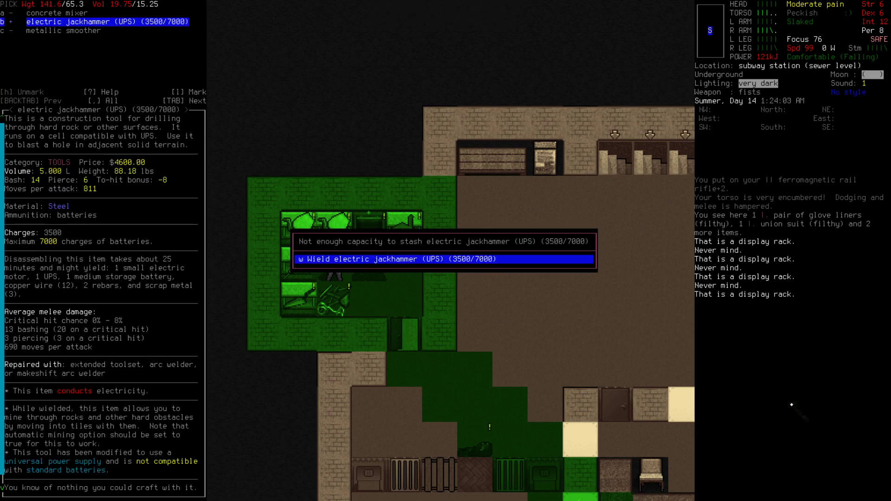
{"action": "key", "text": "Return"}
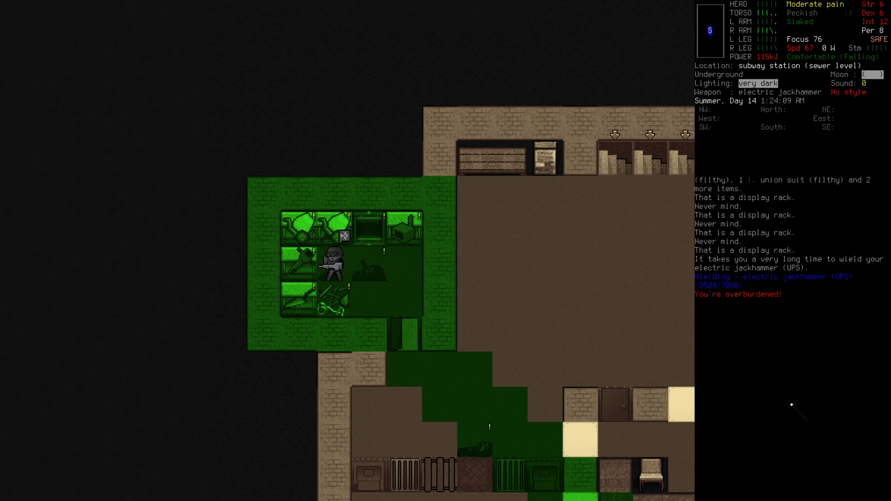
{"action": "key", "text": "Up"}
{"action": "key", "text": "Up"}
{"action": "key", "text": "Up"}
{"action": "key", "text": "Up"}
{"action": "key", "text": "Up"}
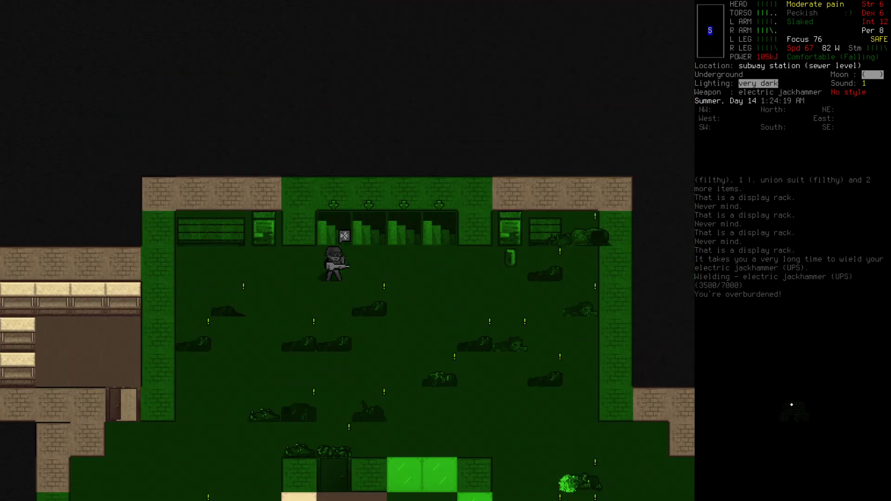
{"action": "key", "text": "Up"}
{"action": "key", "text": "Up"}
{"action": "key", "text": "less"}
{"action": "key", "text": "exclam"}
- Walk along the subway tracks and drop the electric jackhammer onto the gravel
{"action": "key", "text": "Down"}
{"action": "key", "text": "Down"}
{"action": "key", "text": "Down"}
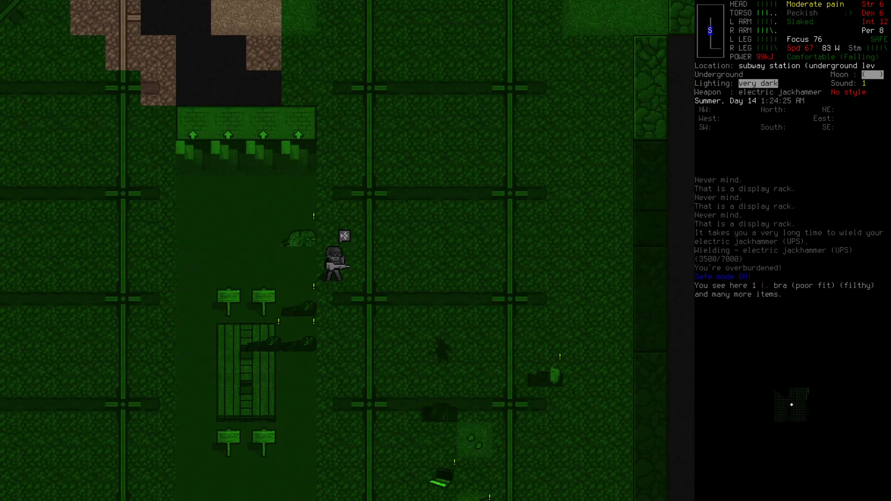
{"action": "key", "text": "Down"}
{"action": "key", "text": "Down"}
{"action": "key", "text": "Down"}
{"action": "key", "text": "Right"}
{"action": "key", "text": "Right"}
{"action": "key", "text": "Right"}
{"action": "key", "text": "Right"}
{"action": "key", "text": "Right"}
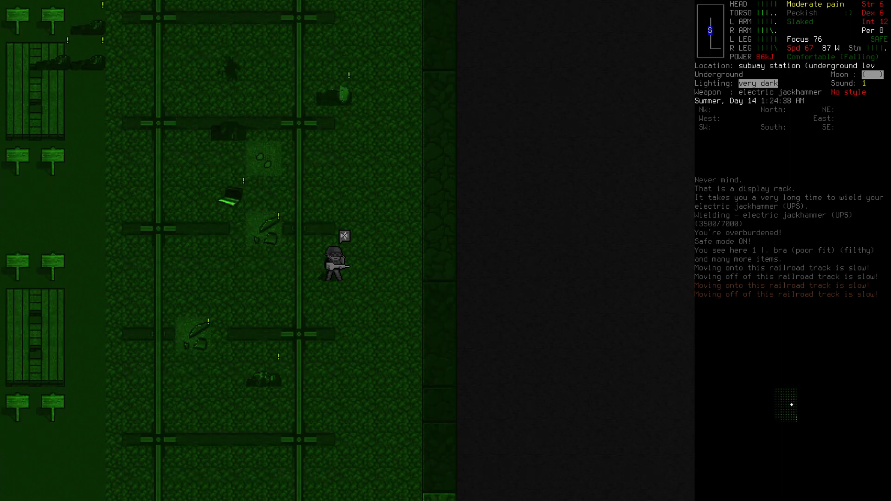
{"action": "key", "text": "i"}
{"action": "key", "text": "Escape"}
{"action": "key", "text": "D"}
{"action": "key", "text": "Down"}
{"action": "key", "text": "Return"}
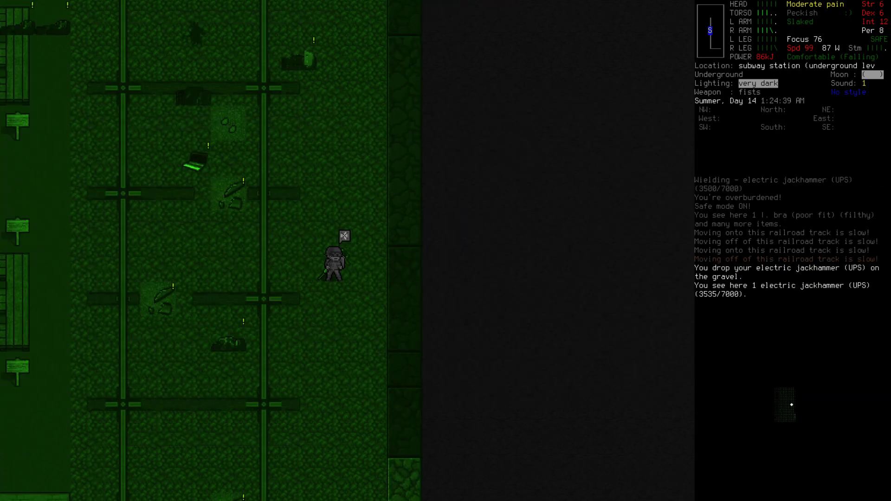
- Haul the dropped jackhammer south along the subway tracks
{"action": "key", "text": "backslash"}
{"action": "key", "text": "Down"}
{"action": "key", "text": "Down"}
{"action": "key", "text": "Down"}
{"action": "key", "text": "Down"}
{"action": "key", "text": "Down"}
{"action": "key", "text": "Down"}
{"action": "key", "text": "Down"}
{"action": "key", "text": "Down"}
{"action": "key", "text": "Down"}
{"action": "key", "text": "Down"}
{"action": "key", "text": "Down"}
{"action": "key", "text": "Down"}
{"action": "key", "text": "Down"}
{"action": "key", "text": "Down"}
{"action": "key", "text": "Down"}
{"action": "key", "text": "Down"}
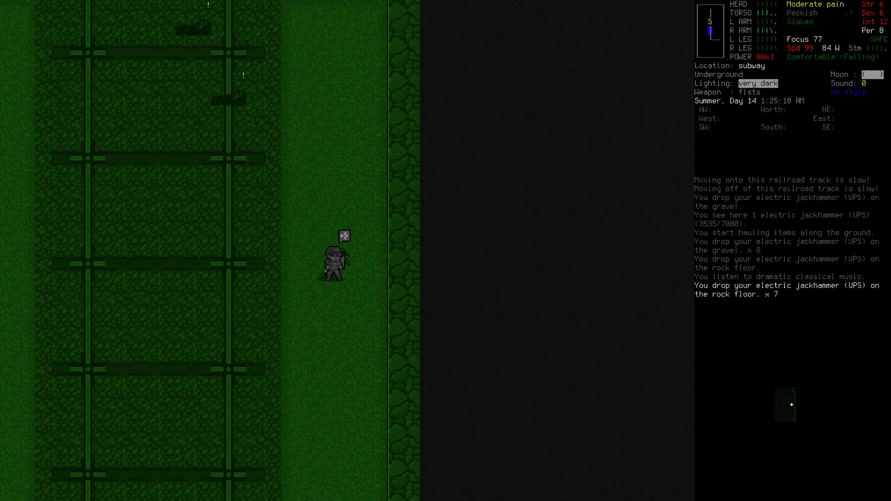
{"action": "key", "text": "Down"}
{"action": "key", "text": "Down"}
{"action": "key", "text": "Z"}
{"action": "key", "text": "Down"}
- Switch off the light amp goggles
{"action": "key", "text": "a"}
{"action": "key", "text": "Down"}
{"action": "key", "text": "Return"}
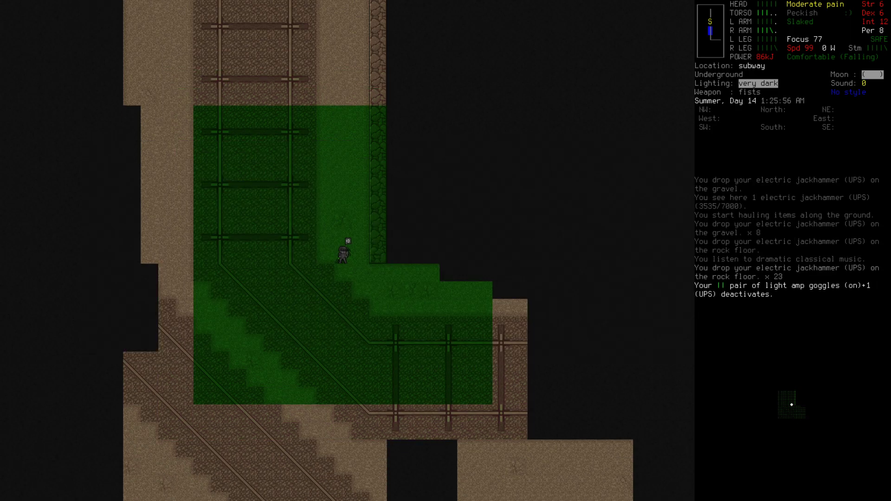
{"action": "key", "text": "Down"}
{"action": "key", "text": "Down"}
- Take off the light amp goggles and drop them onto the floor
{"action": "key", "text": "T"}
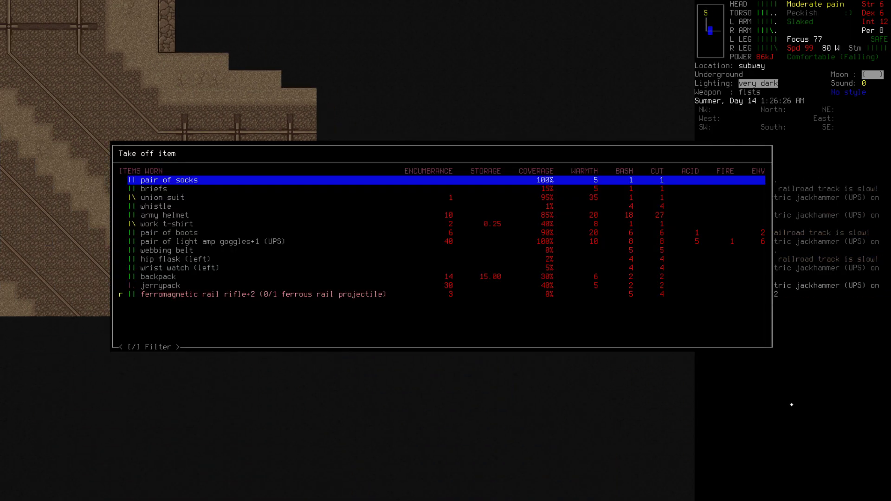
{"action": "key", "text": "r"}
{"action": "key", "text": "Up"}
{"action": "key", "text": "Up"}
{"action": "key", "text": "Up"}
{"action": "key", "text": "Up"}
{"action": "key", "text": "Up"}
{"action": "key", "text": "Up"}
{"action": "key", "text": "Return"}
{"action": "key", "text": "Y"}
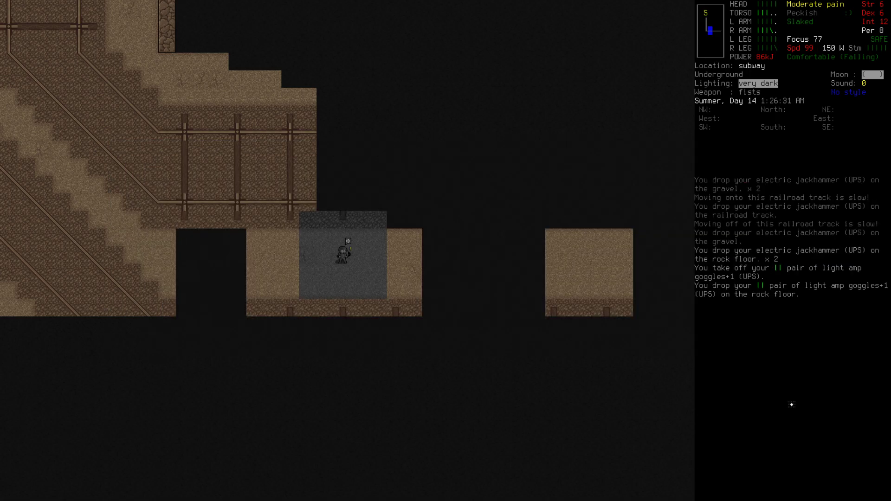
- Haul the jackhammer and goggles south-east along the subway tunnel
{"action": "key", "text": "Down"}
{"action": "key", "text": "Down"}
{"action": "key", "text": "Down"}
{"action": "key", "text": "Down"}
{"action": "key", "text": "n"}
{"action": "key", "text": "n"}
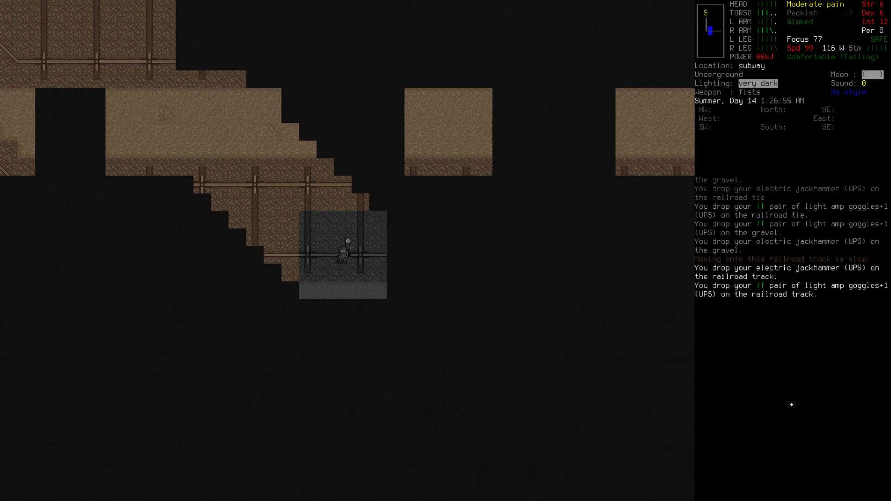
{"action": "key", "text": "n"}
{"action": "key", "text": "n"}
{"action": "key", "text": "slash"}
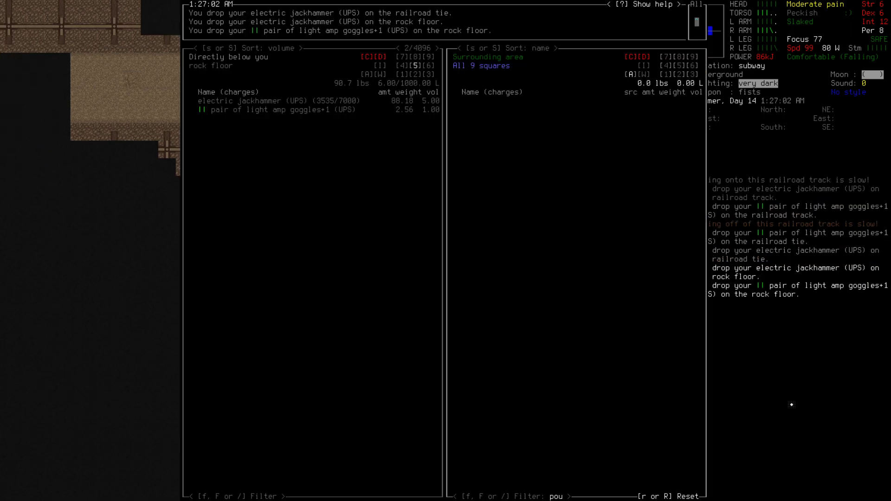
{"action": "key", "text": "Escape"}
{"action": "key", "text": "n"}
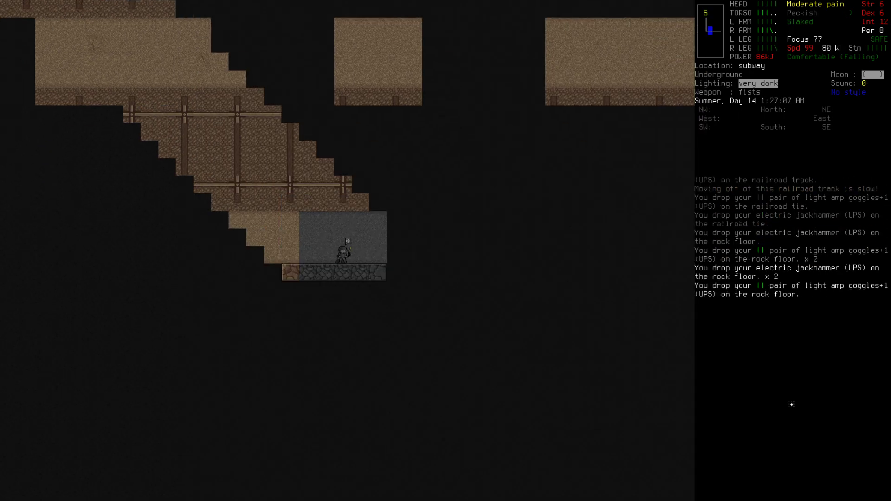
{"action": "key", "text": "n"}
{"action": "key", "text": "n"}
{"action": "key", "text": "n"}
{"action": "key", "text": "n"}
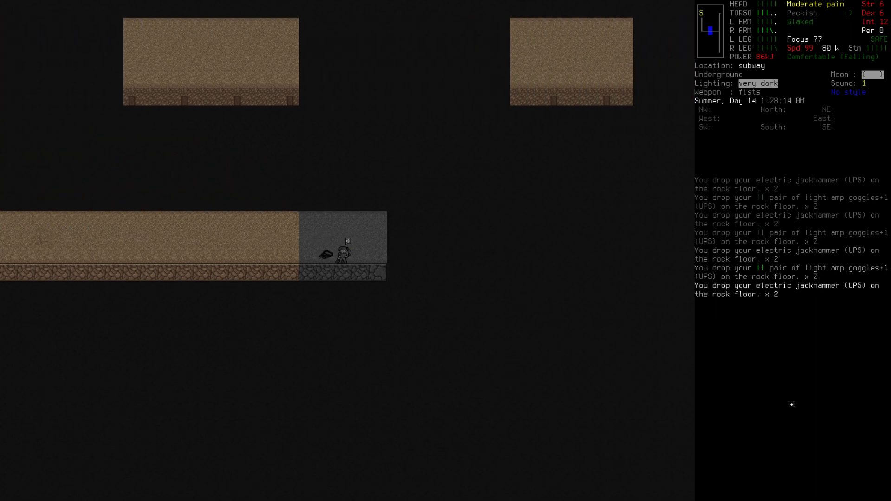
{"action": "key", "text": "n"}
{"action": "key", "text": "n"}
{"action": "key", "text": "n"}
{"action": "key", "text": "n"}
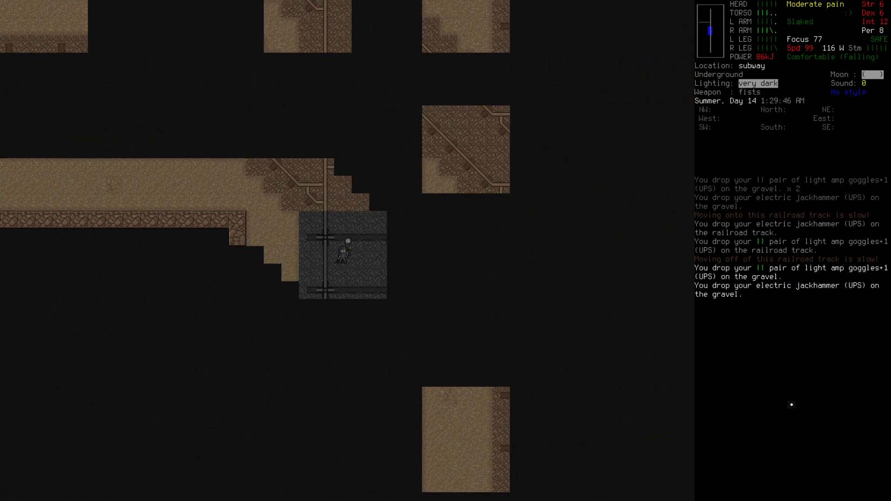
{"action": "key", "text": "n"}
{"action": "key", "text": "n"}
{"action": "key", "text": "n"}
{"action": "key", "text": "n"}
- Check the overmap and haul the load south-east into the subway station
{"action": "key", "text": "m"}
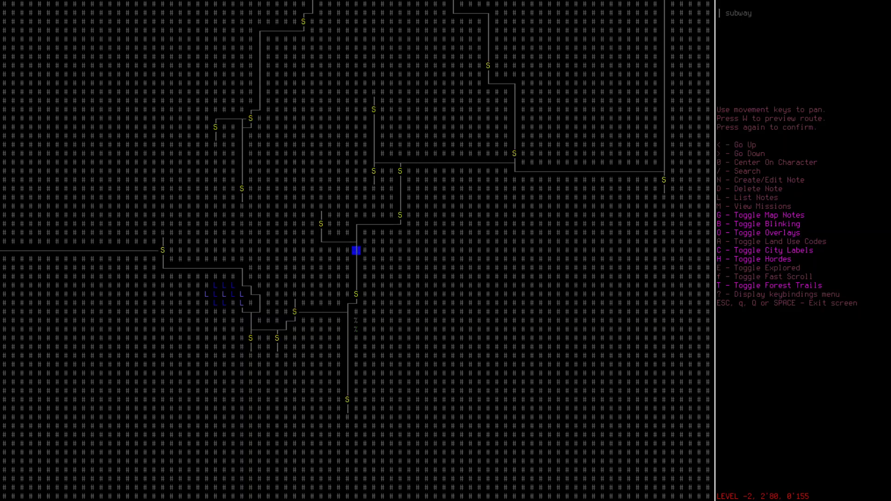
{"action": "key", "text": "Escape"}
{"action": "key", "text": "n"}
{"action": "key", "text": "n"}
{"action": "key", "text": "n"}
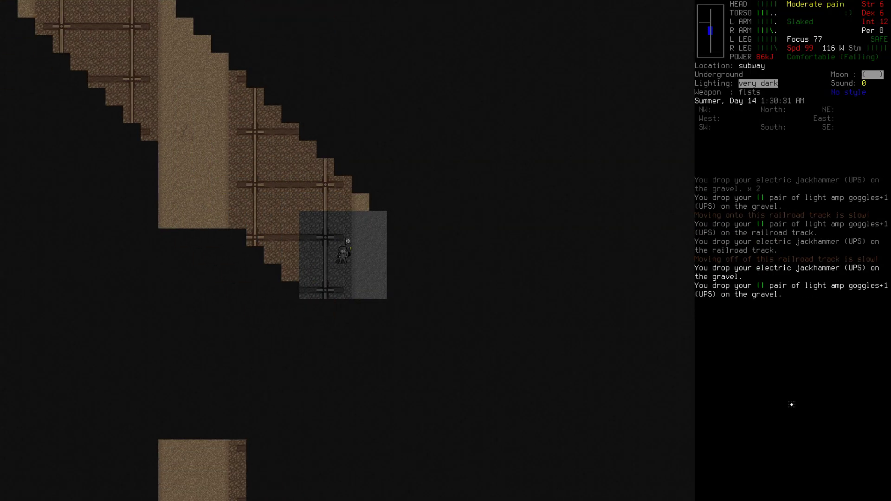
{"action": "key", "text": "n"}
{"action": "key", "text": "n"}
{"action": "key", "text": "n"}
{"action": "key", "text": "n"}
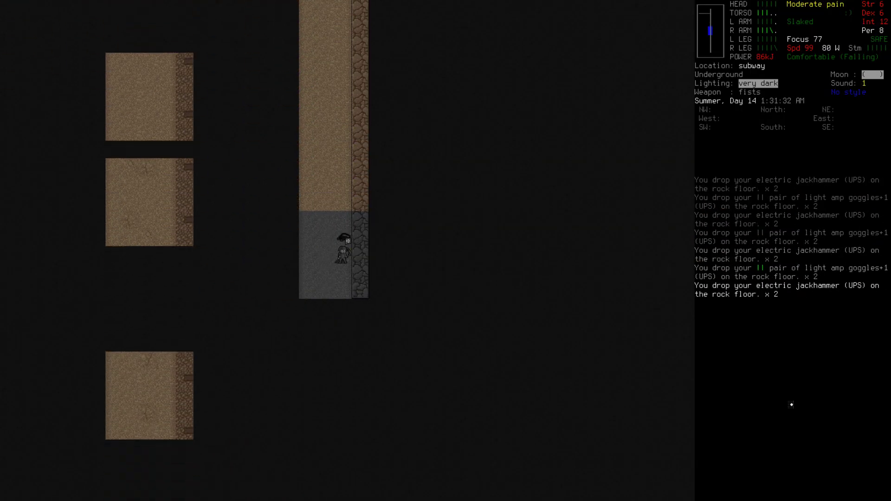
{"action": "key", "text": "n"}
{"action": "key", "text": "n"}
{"action": "key", "text": "n"}
{"action": "key", "text": "n"}
{"action": "key", "text": "n"}
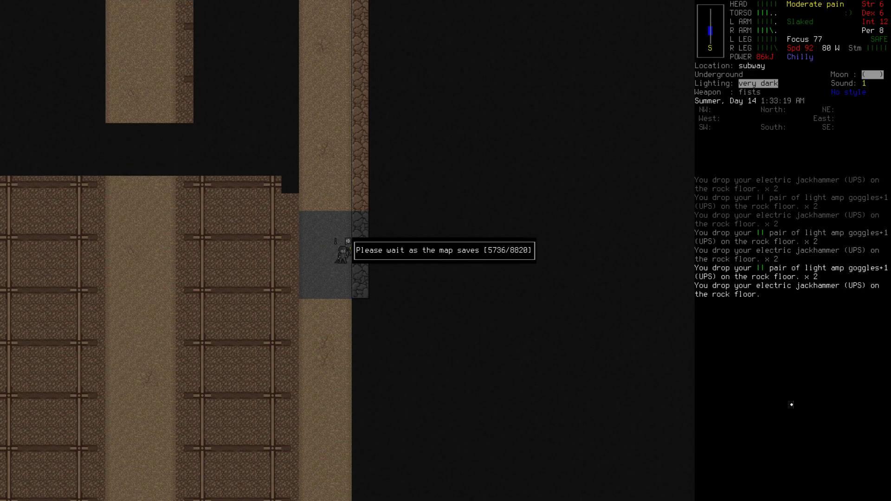
{"action": "key", "text": "n"}
{"action": "key", "text": "n"}
{"action": "key", "text": "n"}
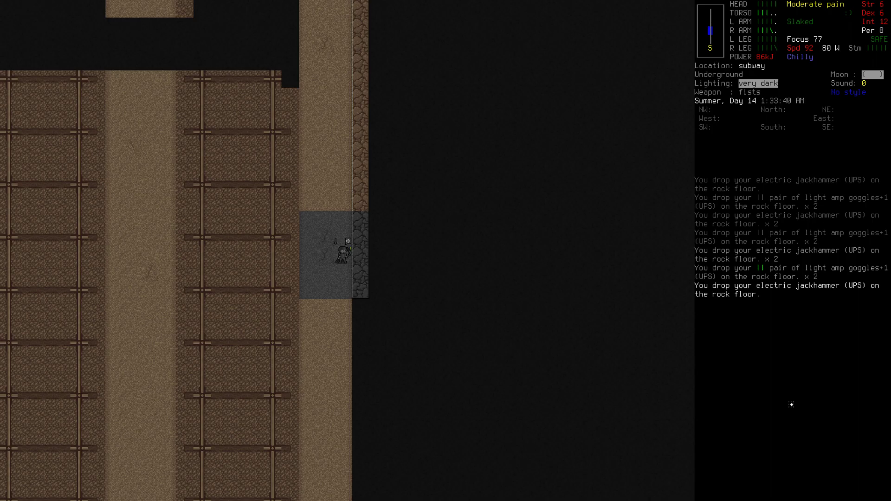
{"action": "key", "text": "n"}
{"action": "key", "text": "n"}
{"action": "key", "text": "n"}
{"action": "key", "text": "n"}
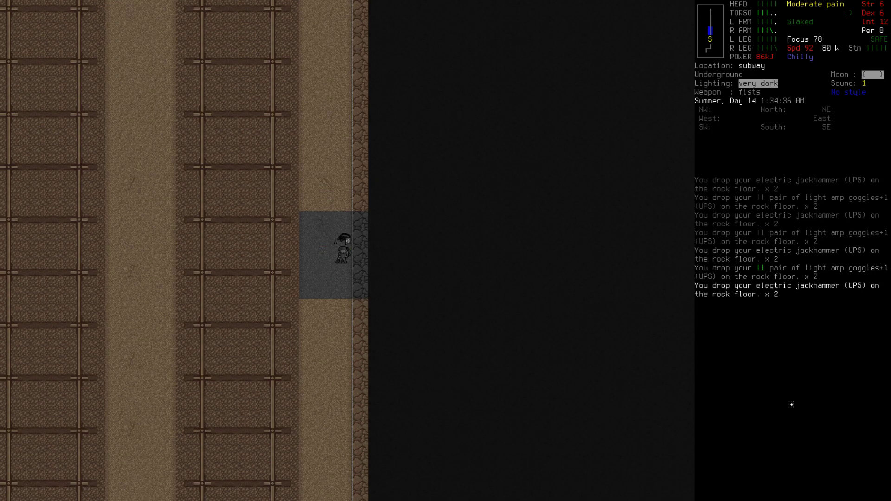
{"action": "key", "text": "n"}
{"action": "key", "text": "n"}
{"action": "key", "text": "n"}
{"action": "key", "text": "n"}
{"action": "key", "text": "n"}
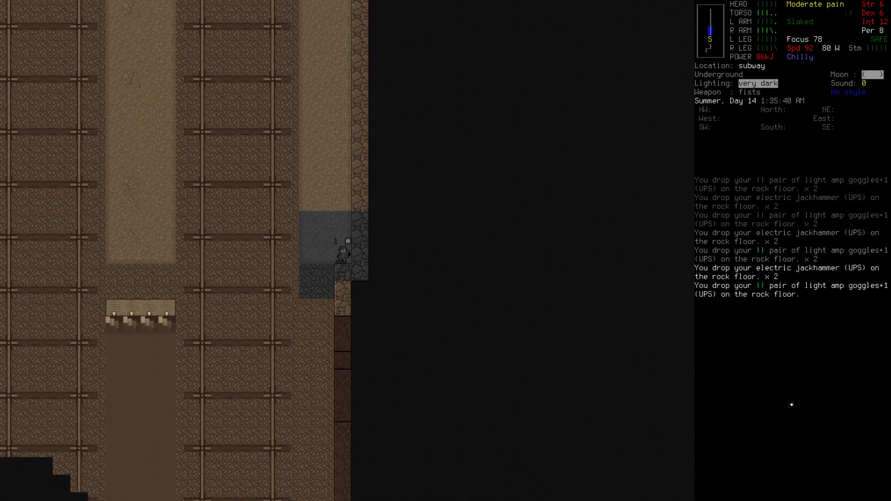
{"action": "key", "text": "n"}
{"action": "key", "text": "n"}
{"action": "key", "text": "n"}
{"action": "key", "text": "n"}
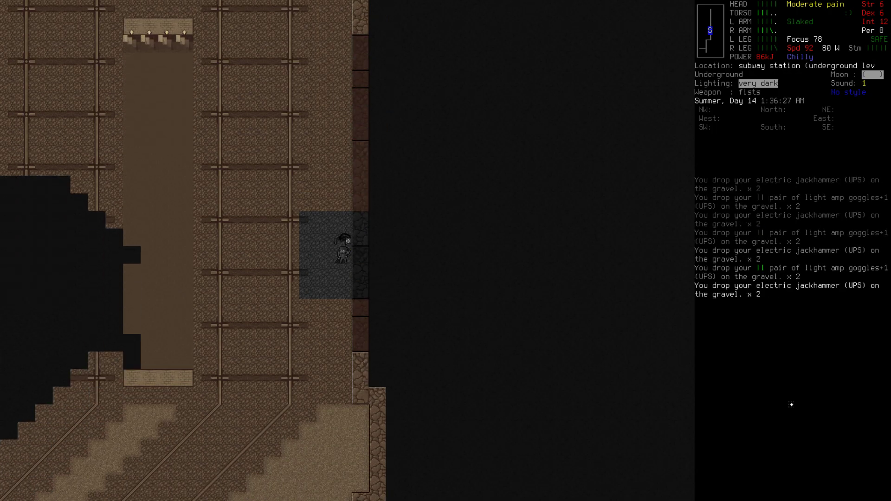
{"action": "key", "text": "n"}
{"action": "key", "text": "n"}
- Haul the load north-east, west, then south to the base entrance, checking the overmap
{"action": "key", "text": "u"}
{"action": "key", "text": "u"}
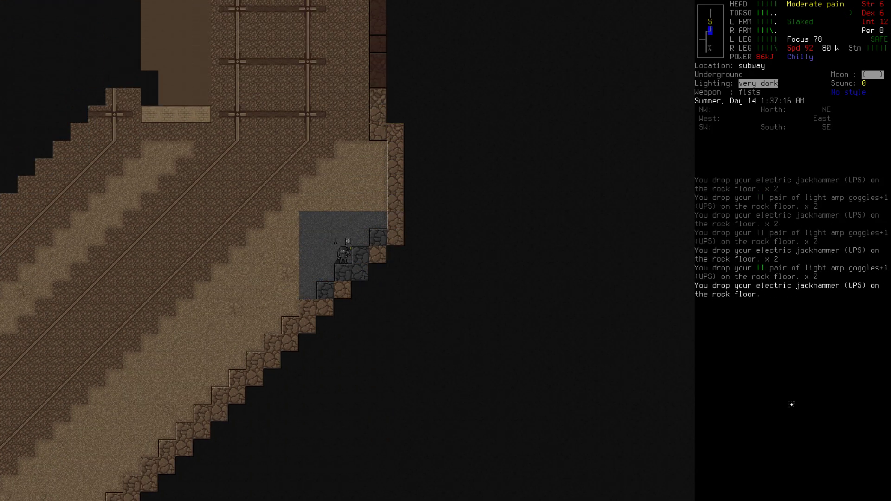
{"action": "key", "text": "u"}
{"action": "key", "text": "u"}
{"action": "key", "text": "h"}
{"action": "key", "text": "h"}
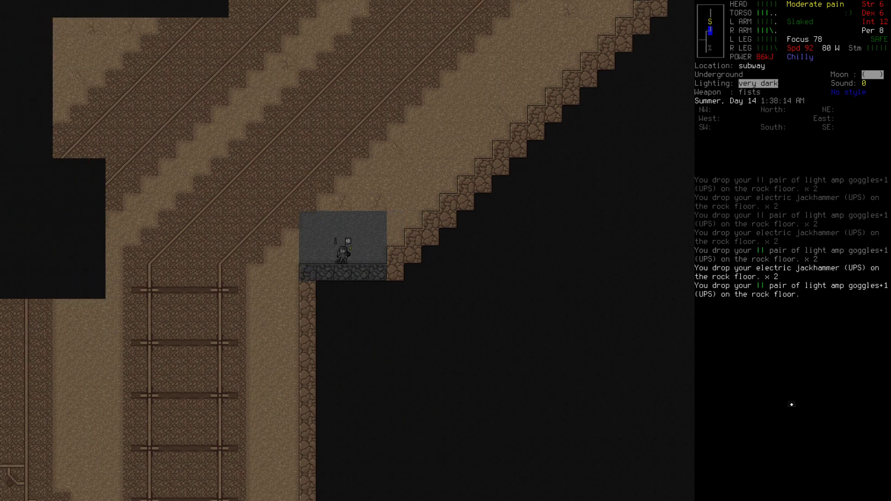
{"action": "key", "text": "h"}
{"action": "key", "text": "h"}
{"action": "key", "text": "m"}
{"action": "key", "text": "Escape"}
{"action": "key", "text": "k"}
{"action": "key", "text": "k"}
{"action": "key", "text": "k"}
{"action": "key", "text": "j"}
{"action": "key", "text": "j"}
{"action": "key", "text": "j"}
{"action": "key", "text": "j"}
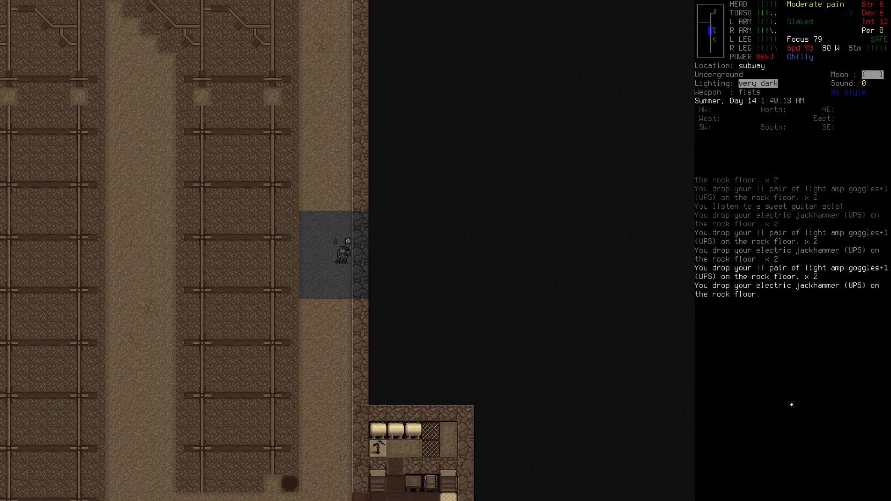
{"action": "key", "text": "j"}
{"action": "key", "text": "j"}
{"action": "key", "text": "j"}
{"action": "key", "text": "j"}
{"action": "key", "text": "j"}
{"action": "key", "text": "j"}
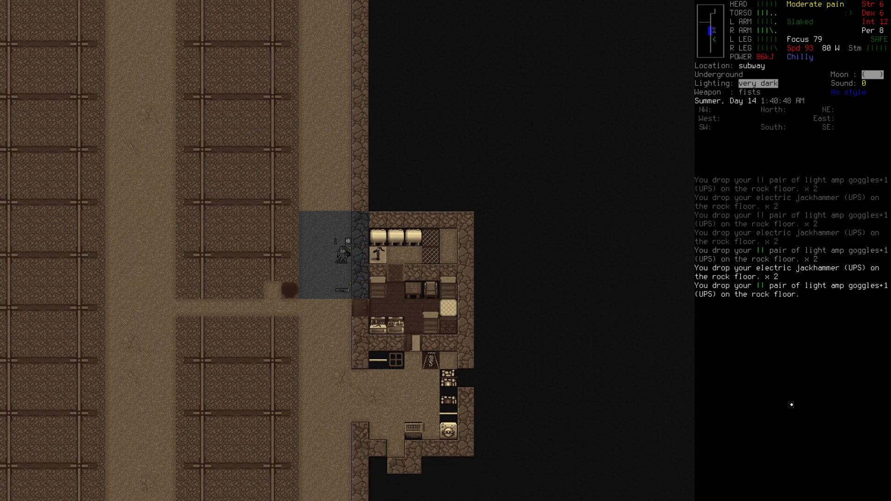
{"action": "key", "text": "j"}
{"action": "key", "text": "j"}
{"action": "key", "text": "j"}
- Move the hauled load into the base and stop hauling
{"action": "key", "text": "z"}
{"action": "key", "text": "l"}
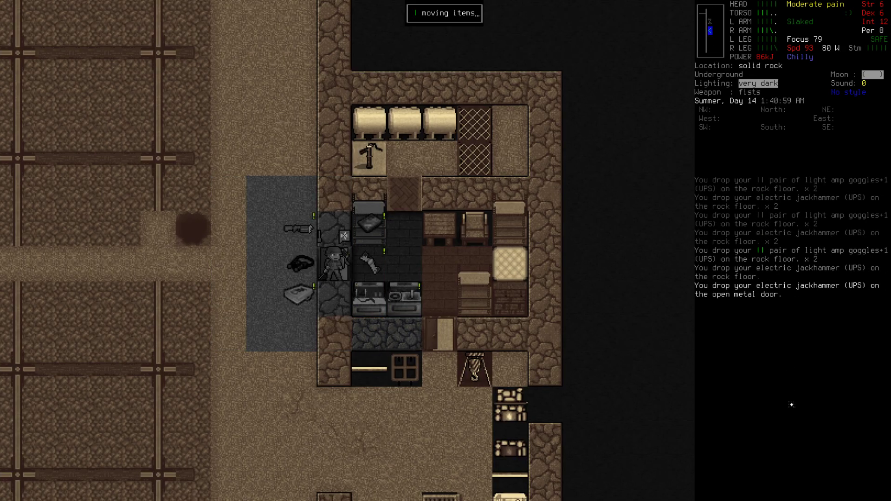
{"action": "key", "text": "l"}
{"action": "key", "text": "backslash"}
- Disassemble the electric jackhammer from the disassembly list
{"action": "key", "text": "B"}
{"action": "key", "text": "Escape"}
{"action": "key", "text": "a"}
{"action": "key", "text": "Down"}
{"action": "key", "text": "Down"}
{"action": "key", "text": "Down"}
{"action": "key", "text": "Down"}
{"action": "key", "text": "Up"}
{"action": "key", "text": "Up"}
{"action": "key", "text": "Escape"}
{"action": "key", "text": "B"}
{"action": "key", "text": "Return"}
{"action": "key", "text": "Y"}
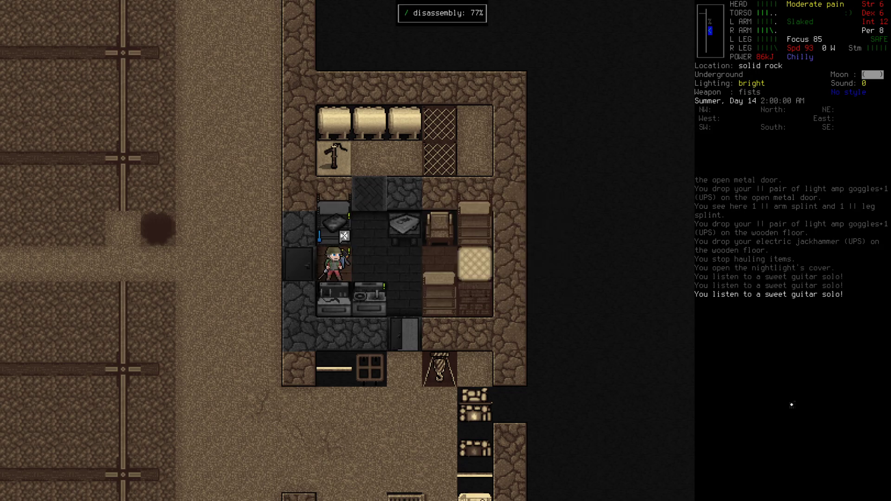
- Inspect the dropped parts, including the medium storage battery, UPS, motor and scrap
{"action": "key", "text": "e"}
{"action": "key", "text": "Left"}
{"action": "key", "text": "Down"}
{"action": "key", "text": "Down"}
{"action": "key", "text": "Down"}
{"action": "key", "text": "Down"}
{"action": "key", "text": "Down"}
{"action": "key", "text": "Down"}
{"action": "key", "text": "Up"}
{"action": "key", "text": "Up"}
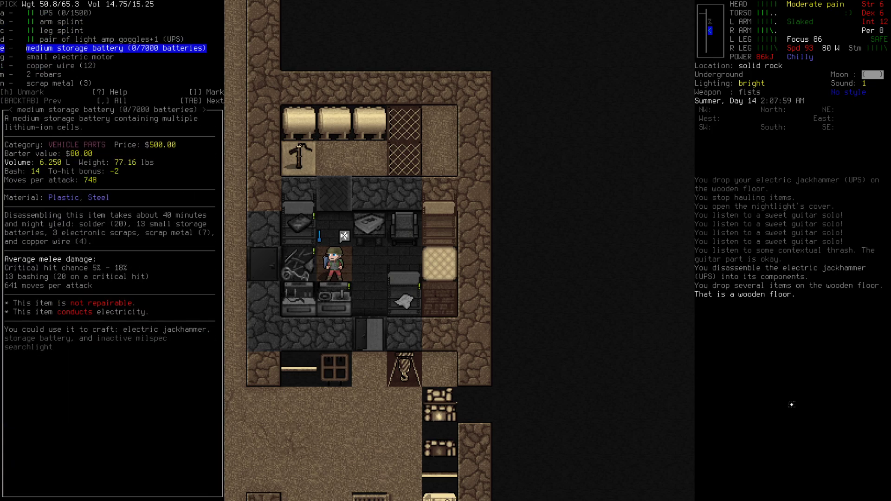
{"action": "key", "text": "Up"}
{"action": "key", "text": "Up"}
{"action": "key", "text": "Up"}
{"action": "key", "text": "Down"}
{"action": "key", "text": "Down"}
{"action": "key", "text": "Down"}
{"action": "key", "text": "Escape"}
- Mark the jerrypack in the multidrop list
{"action": "key", "text": "e"}
{"action": "key", "text": "Escape"}
{"action": "key", "text": "D"}
{"action": "key", "text": "l"}
{"action": "key", "text": "Up"}
{"action": "key", "text": "Up"}
{"action": "key", "text": "Up"}
{"action": "key", "text": "Right"}
{"action": "key", "text": "Up"}
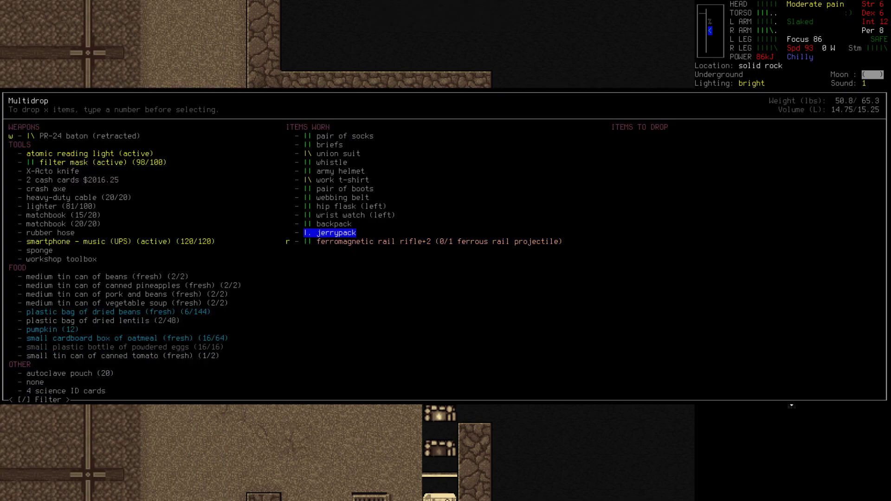
{"action": "key", "text": "Return"}
- Mark the food items, tin cans and sponge for dropping
{"action": "key", "text": "Left"}
{"action": "key", "text": "Right"}
{"action": "key", "text": "Right"}
{"action": "key", "text": "Up"}
{"action": "key", "text": "Up"}
{"action": "key", "text": "Up"}
{"action": "key", "text": "Right"}
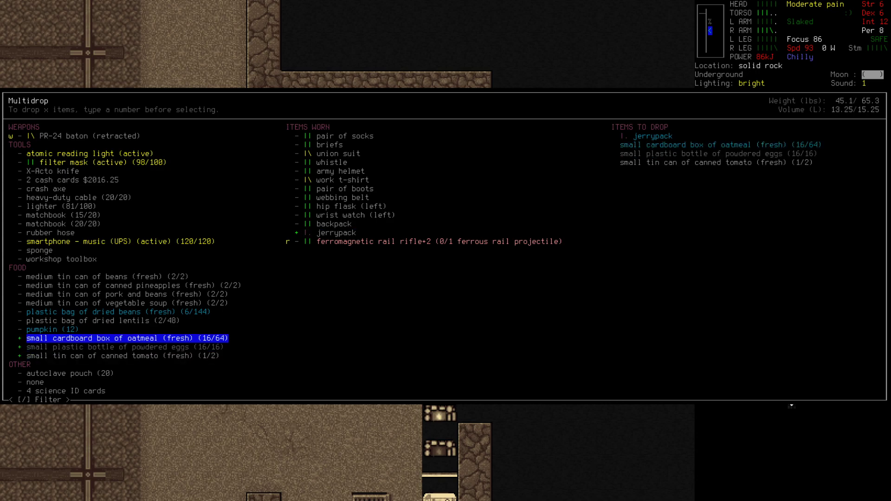
{"action": "key", "text": "Up"}
{"action": "key", "text": "Right"}
{"action": "key", "text": "Up"}
{"action": "key", "text": "Right"}
{"action": "key", "text": "Up"}
{"action": "key", "text": "Right"}
{"action": "key", "text": "Up"}
{"action": "key", "text": "Right"}
{"action": "key", "text": "Up"}
{"action": "key", "text": "Right"}
{"action": "key", "text": "Up"}
{"action": "key", "text": "Right"}
{"action": "key", "text": "Up"}
{"action": "key", "text": "Right"}
{"action": "key", "text": "Up"}
{"action": "key", "text": "Up"}
{"action": "key", "text": "Right"}
{"action": "key", "text": "Up"}
{"action": "key", "text": "Up"}
{"action": "key", "text": "Right"}
{"action": "key", "text": "Up"}
{"action": "key", "text": "Up"}
{"action": "key", "text": "Up"}
{"action": "key", "text": "Up"}
{"action": "key", "text": "Up"}
{"action": "key", "text": "Up"}
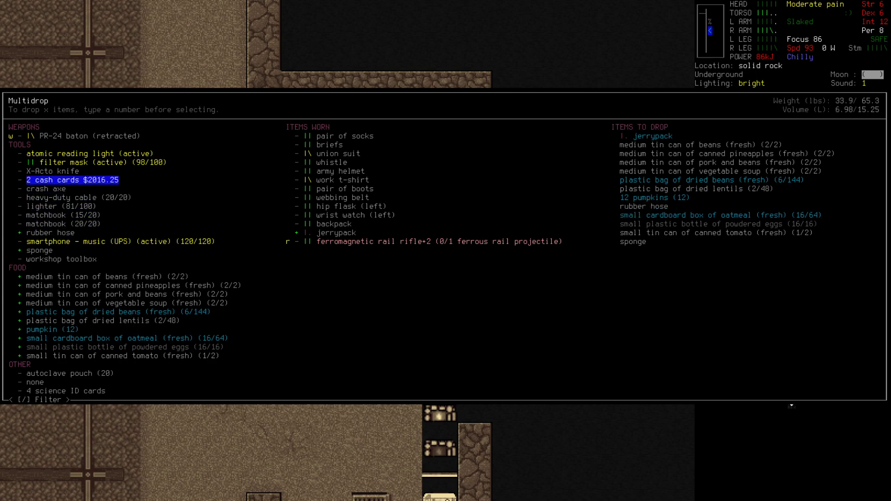
- Mark the autoclave pouch and drop all marked items on the wooden floor
{"action": "key", "text": "Down"}
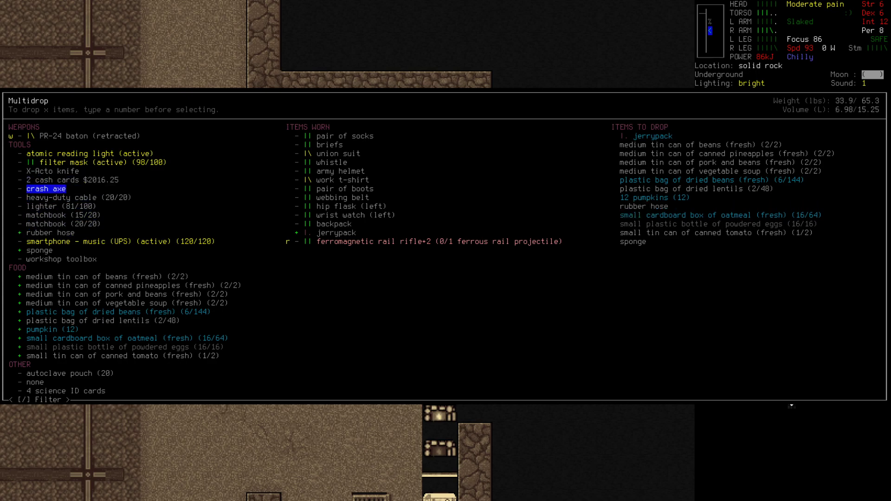
{"action": "key", "text": "Down"}
{"action": "key", "text": "Up"}
{"action": "key", "text": "Up"}
{"action": "key", "text": "Page_Down"}
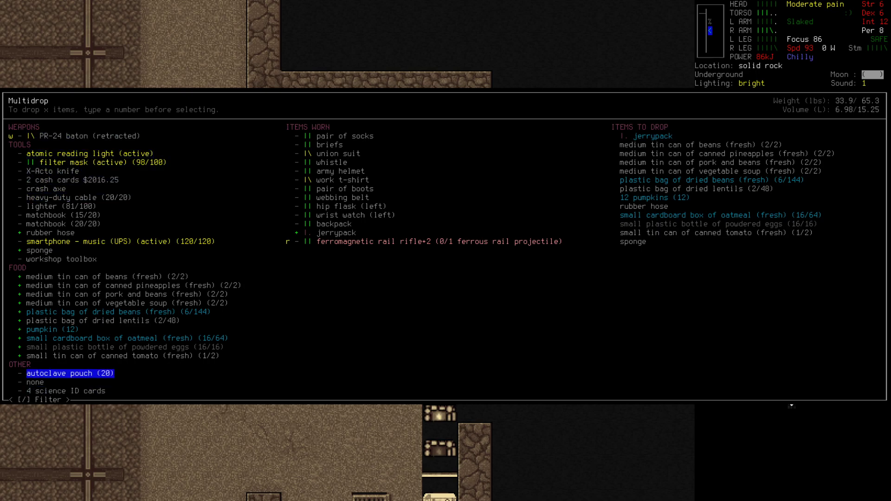
{"action": "key", "text": "Right"}
{"action": "key", "text": "Return"}
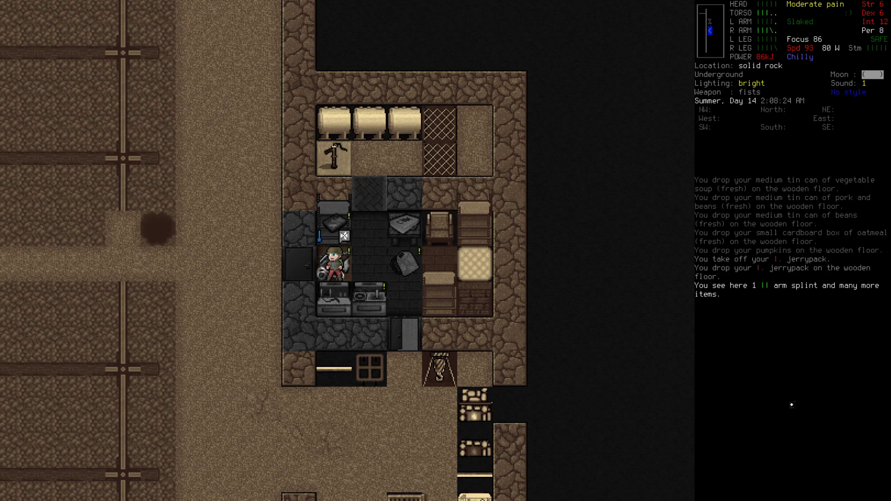
- Pick up the light amp goggles and close the reading light's cover
{"action": "key", "text": "g"}
{"action": "key", "text": "Up"}
{"action": "key", "text": "Up"}
{"action": "key", "text": "Up"}
{"action": "key", "text": "Up"}
{"action": "key", "text": "Up"}
{"action": "key", "text": "Up"}
{"action": "key", "text": "Return"}
{"action": "key", "text": "a"}
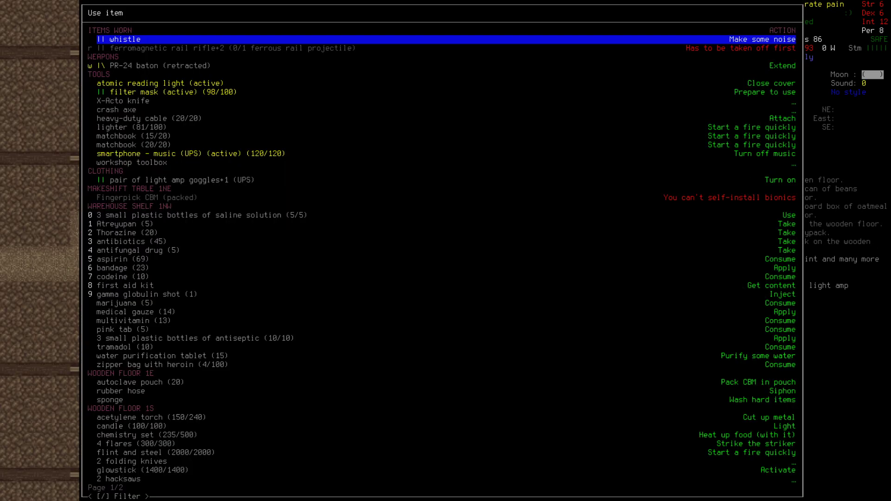
{"action": "key", "text": "Down"}
{"action": "key", "text": "Down"}
{"action": "key", "text": "Down"}
{"action": "key", "text": "Up"}
{"action": "key", "text": "Return"}
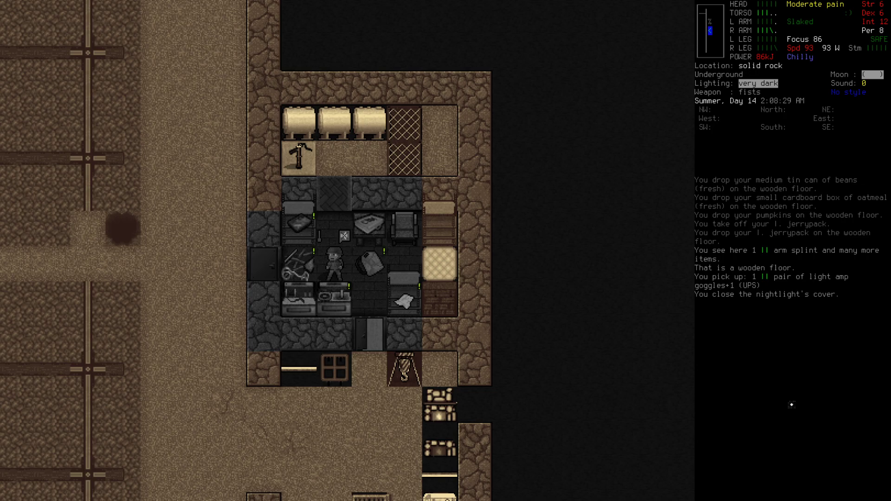
- Sort the dropped loot onto the shelves with the sort-loot action, then walk east
{"action": "key", "text": "z"}
{"action": "key", "text": "5"}
{"action": "key", "text": "Right"}
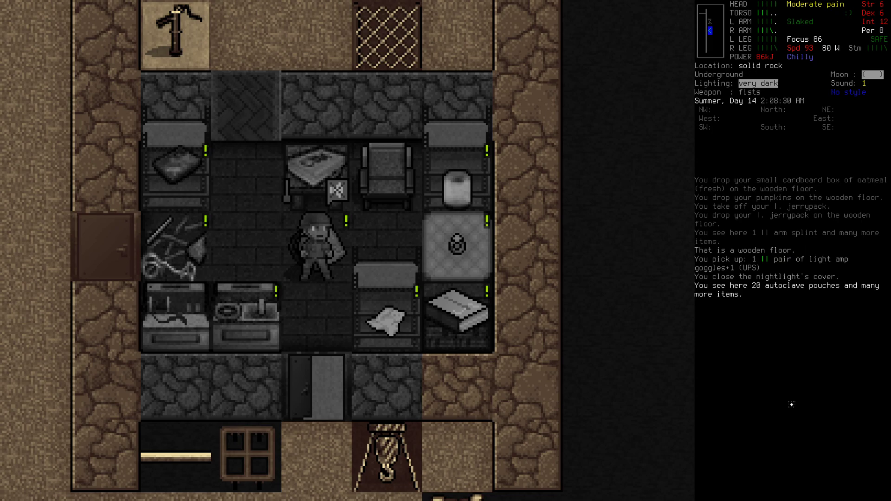
{"action": "key", "text": "Left"}
{"action": "key", "text": "O"}
{"action": "key", "text": "Return"}
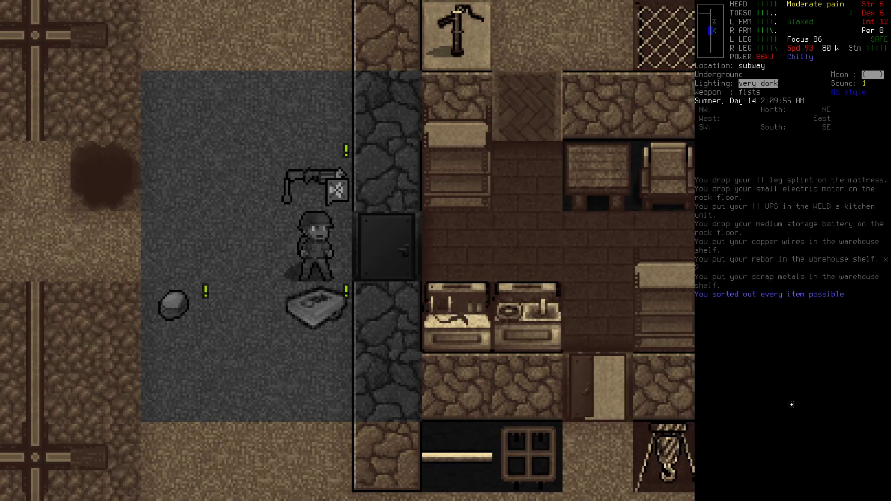
{"action": "key", "text": "Right"}
{"action": "key", "text": "Right"}
{"action": "key", "text": "Right"}
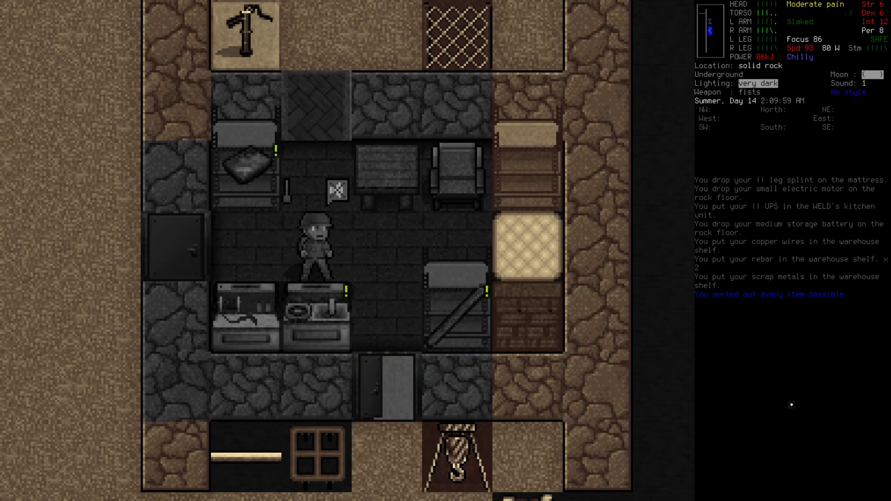
{"action": "key", "text": "Right"}
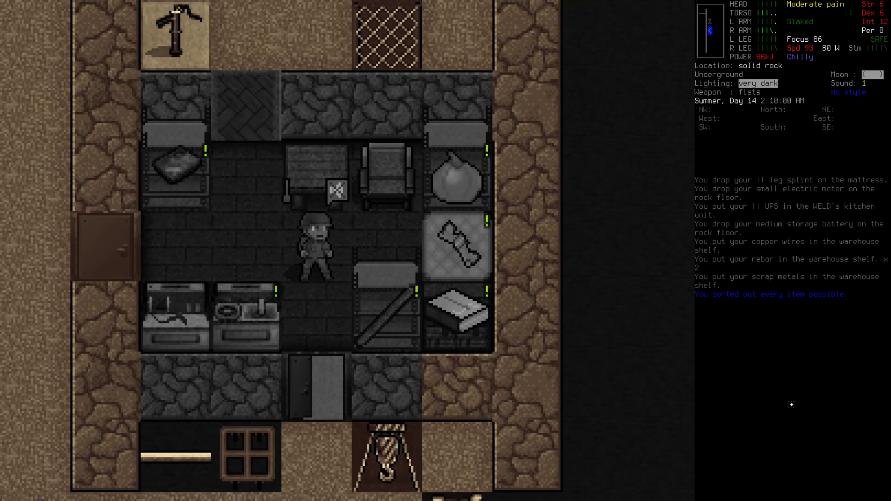
- Turn on the atomic lights via the kitchen vehicle's electronics controls
{"action": "key", "text": "Left"}
{"action": "key", "text": "e"}
{"action": "key", "text": "Down"}
{"action": "key", "text": "Up"}
{"action": "key", "text": "Up"}
{"action": "key", "text": "Up"}
{"action": "key", "text": "Up"}
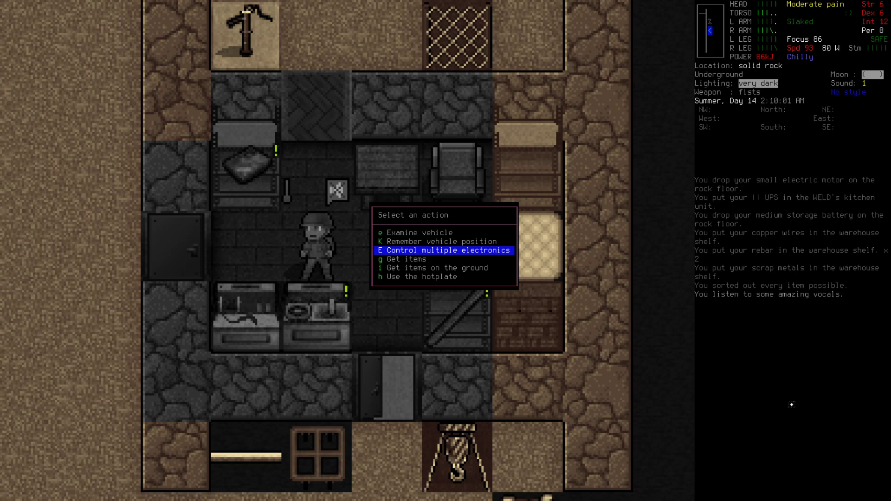
{"action": "key", "text": "Up"}
{"action": "key", "text": "Up"}
{"action": "key", "text": "Up"}
{"action": "key", "text": "Up"}
{"action": "key", "text": "Up"}
{"action": "key", "text": "Return"}
{"action": "key", "text": "A"}
- Walk south and attach the heavy-duty cable to the generator
{"action": "key", "text": "Escape"}
{"action": "key", "text": "Down"}
{"action": "key", "text": "Down"}
{"action": "key", "text": "Down"}
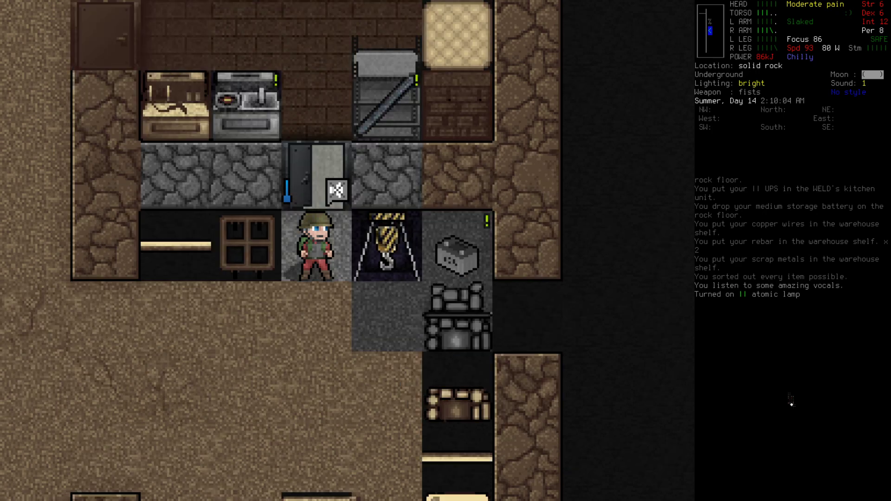
{"action": "key", "text": "a"}
{"action": "key", "text": "Down"}
{"action": "key", "text": "Down"}
{"action": "key", "text": "Return"}
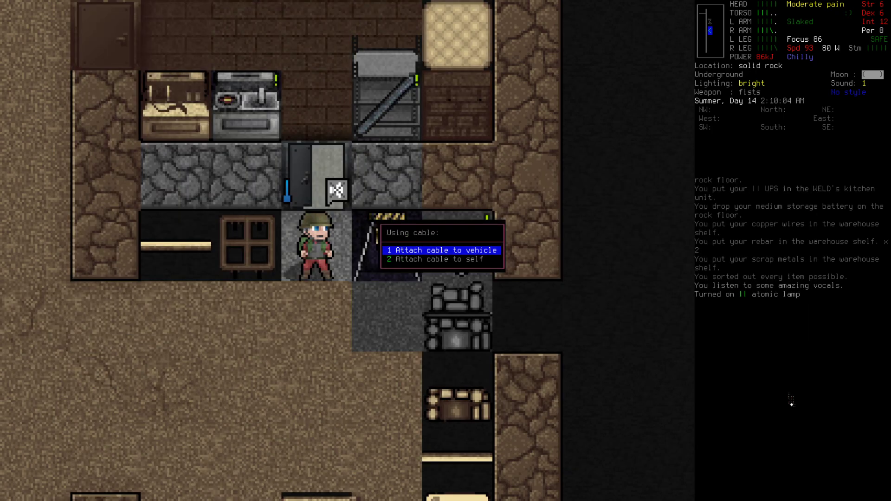
{"action": "key", "text": "Down"}
{"action": "key", "text": "Up"}
{"action": "key", "text": "Return"}
- Connect the cable's loose end to the survivor
{"action": "key", "text": "a"}
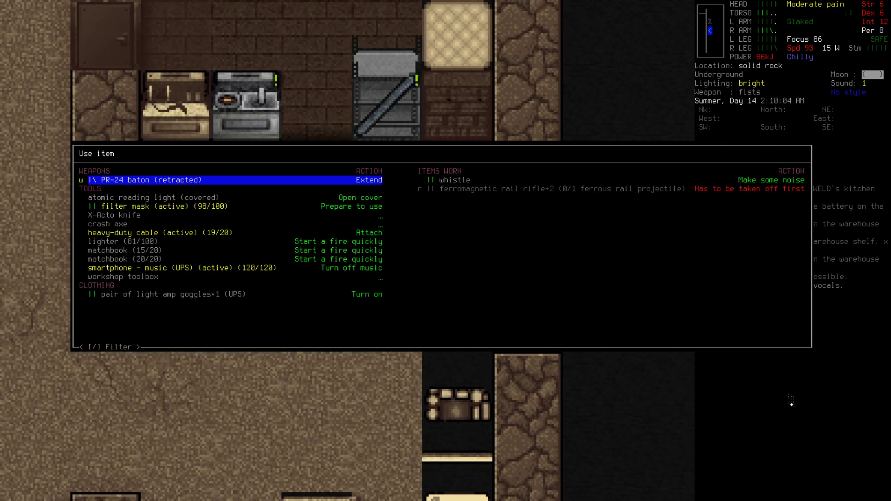
{"action": "key", "text": "Down"}
{"action": "key", "text": "Down"}
{"action": "key", "text": "Down"}
{"action": "key", "text": "Return"}
{"action": "key", "text": "Down"}
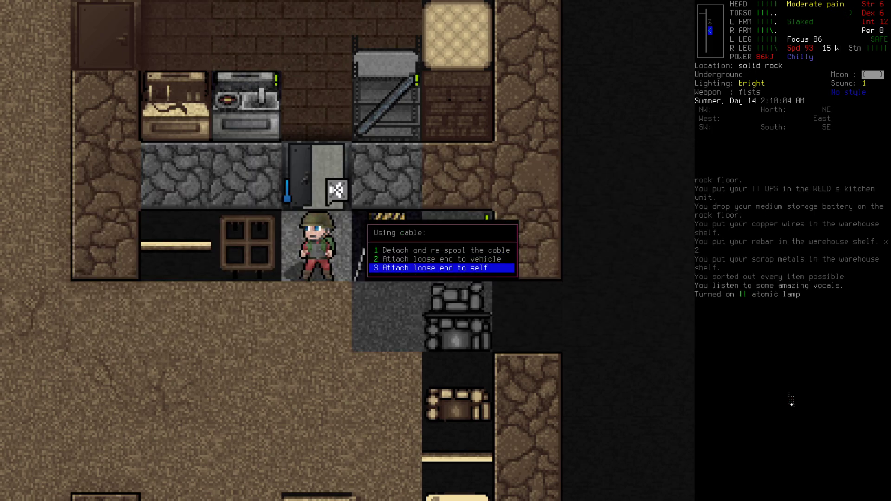
{"action": "key", "text": "Return"}
{"action": "key", "text": "e"}
{"action": "key", "text": "Right"}
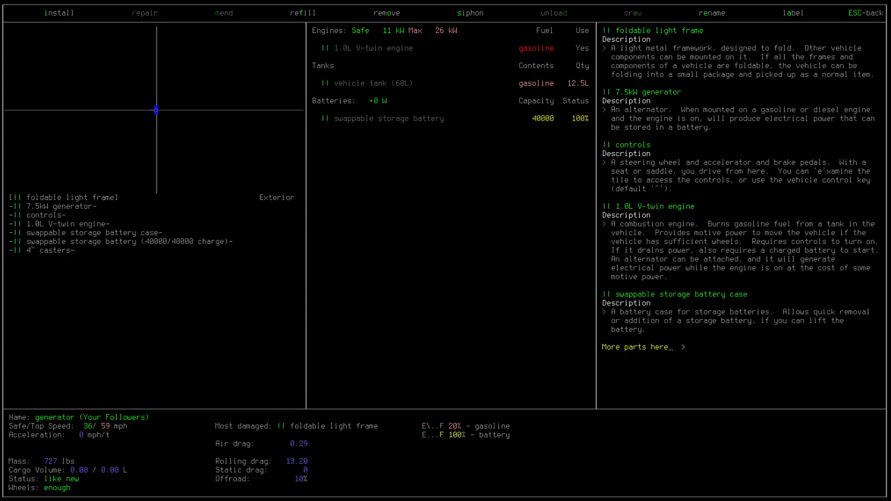
{"action": "key", "text": "Escape"}
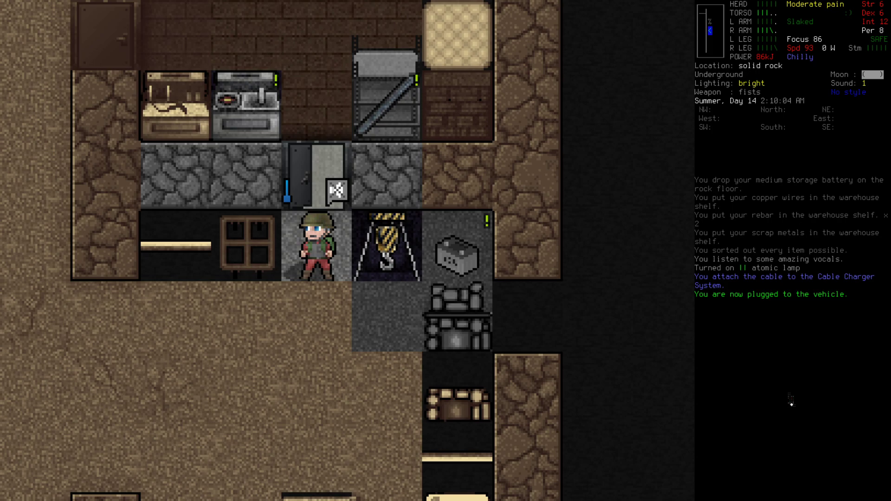
- Activate the Cable Charger System and wait thirty minutes
{"action": "key", "text": "p"}
{"action": "key", "text": "Return"}
{"action": "key", "text": "Escape"}
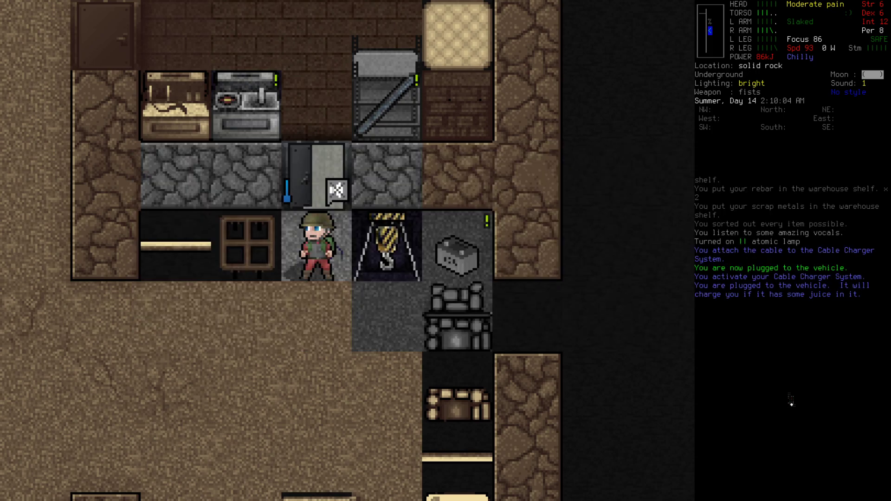
{"action": "key", "text": "|"}
{"action": "key", "text": "Down"}
{"action": "key", "text": "Up"}
{"action": "key", "text": "Return"}
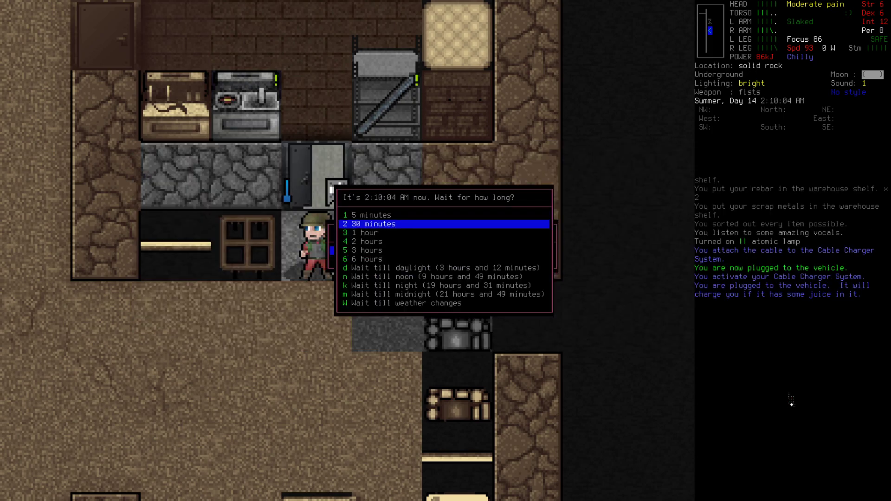
{"action": "key", "text": "Down"}
{"action": "key", "text": "Return"}
{"action": "key", "text": "Return"}
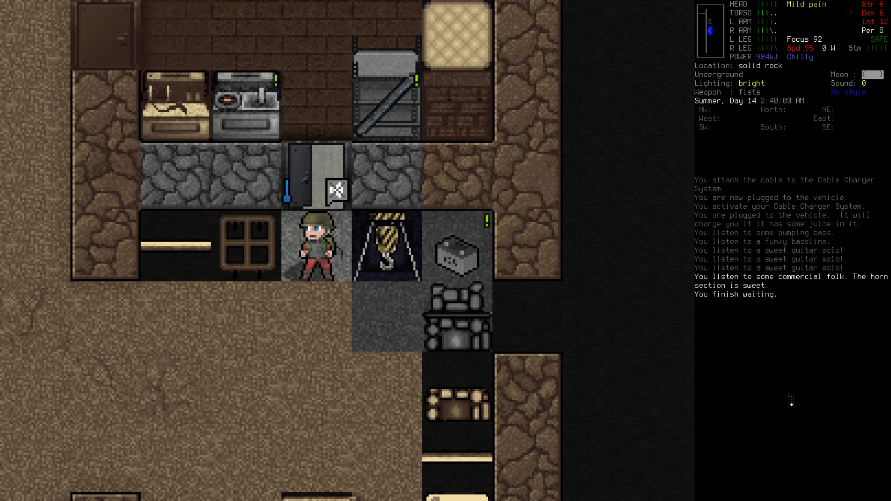
- Wait five more minutes, then confirm the generator shows 97% battery
{"action": "key", "text": "|"}
{"action": "key", "text": "Return"}
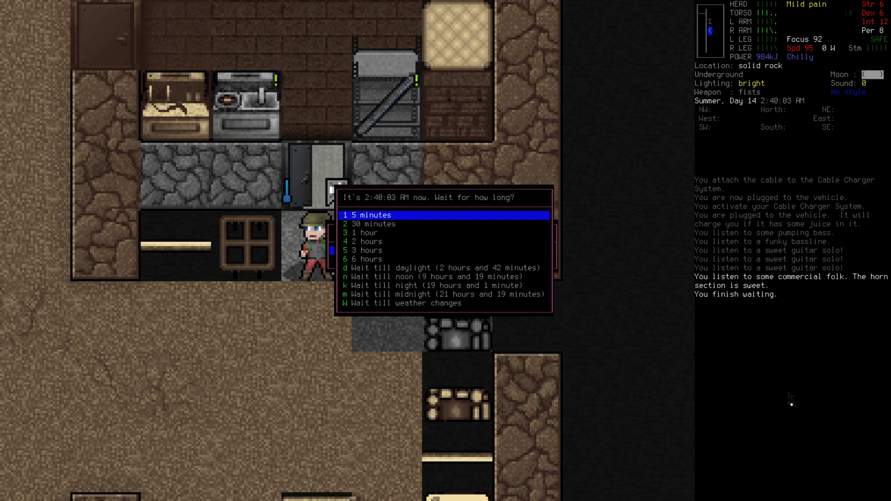
{"action": "key", "text": "Return"}
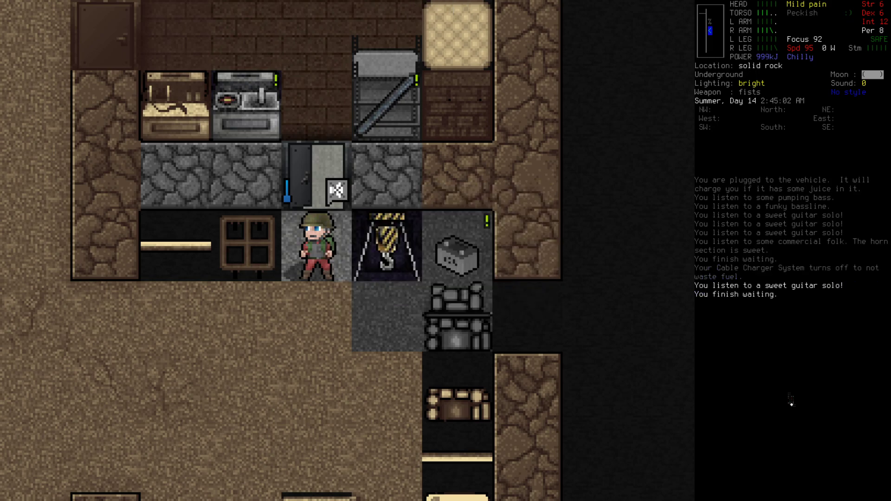
{"action": "key", "text": "e"}
{"action": "key", "text": "Return"}
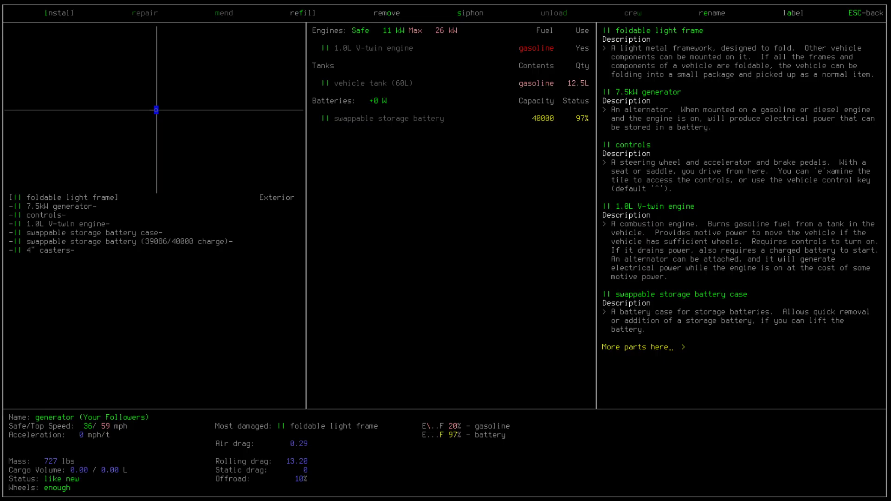
- Walk north into the main room and switch off the smartphone's music
{"action": "key", "text": "Escape"}
{"action": "key", "text": "Up"}
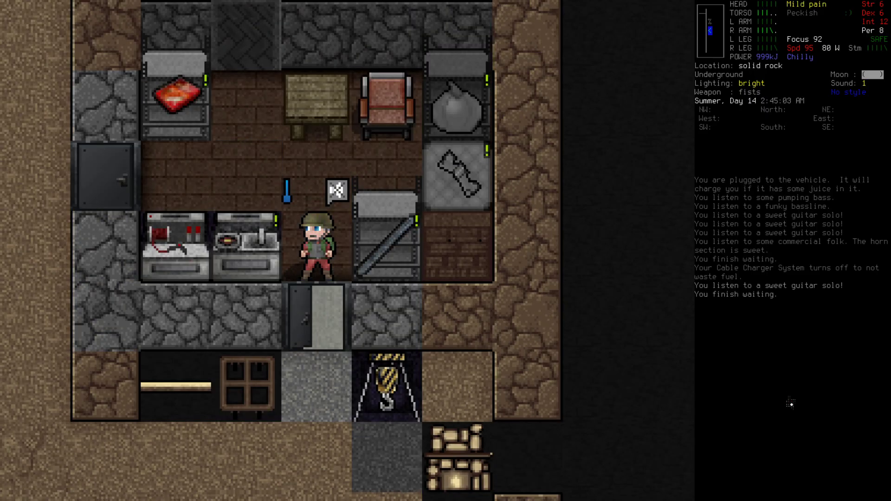
{"action": "key", "text": "Up"}
{"action": "key", "text": "a"}
{"action": "key", "text": "Down"}
{"action": "key", "text": "Down"}
{"action": "key", "text": "Down"}
{"action": "key", "text": "Down"}
{"action": "key", "text": "Down"}
{"action": "key", "text": "Return"}
{"action": "key", "text": "Z"}
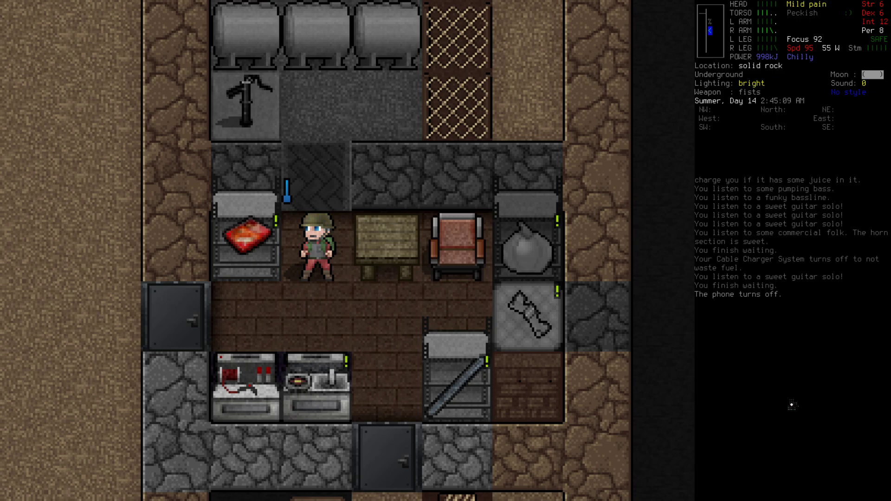
{"action": "key", "text": "z"}
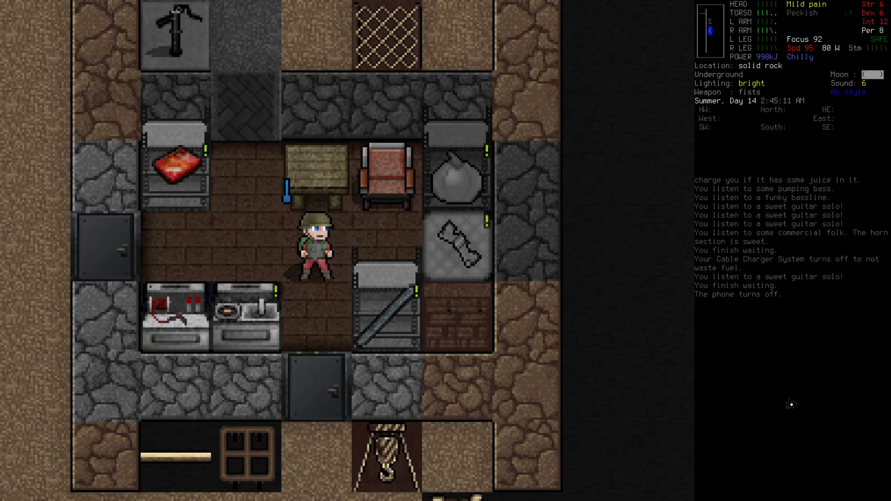